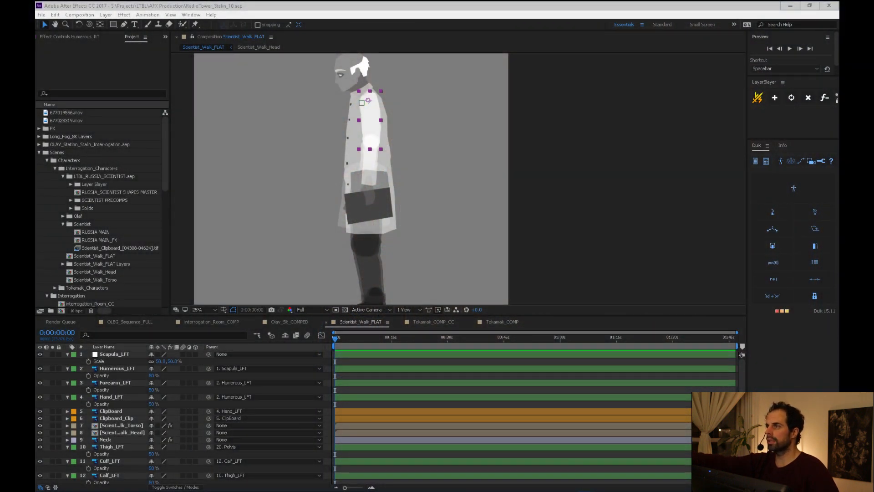
- Examine the flat scientist character in Scientist_Walk_FLAT from head to feet, including its torso layer
{"action": "left_click", "coordinate": [611, 248]}
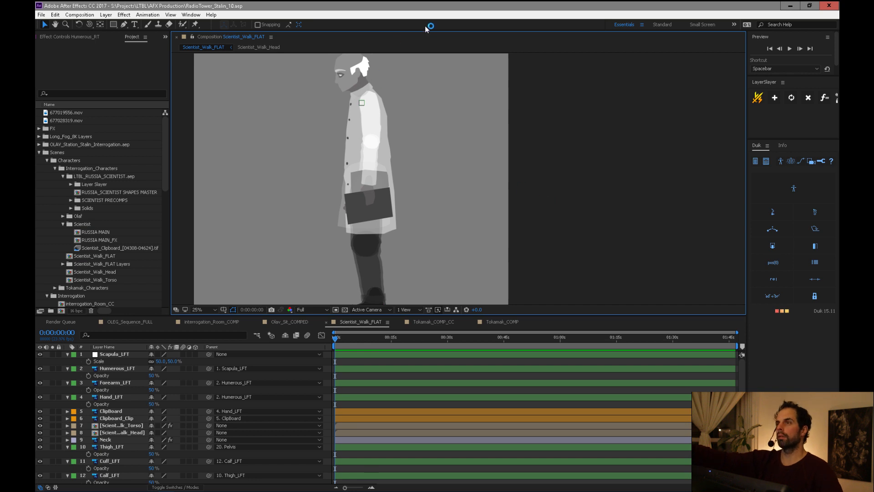
{"action": "key", "text": "h"}
{"action": "left_click_drag", "start_coordinate": [437, 136], "coordinate": [492, 121]}
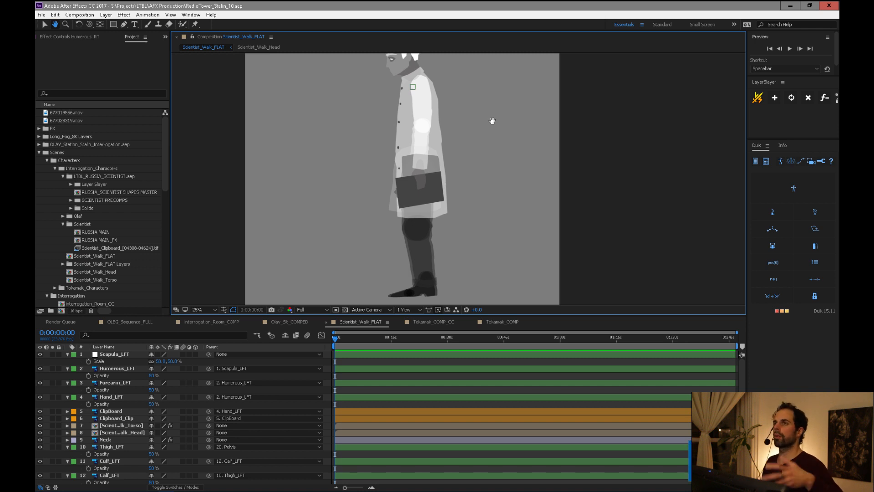
{"action": "key", "text": "v"}
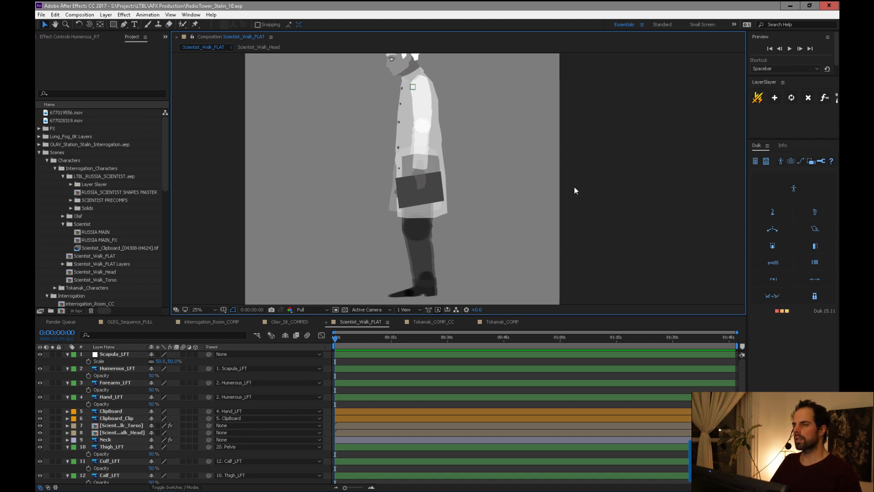
{"action": "key", "text": "h"}
{"action": "left_click_drag", "start_coordinate": [468, 108], "coordinate": [514, 149]}
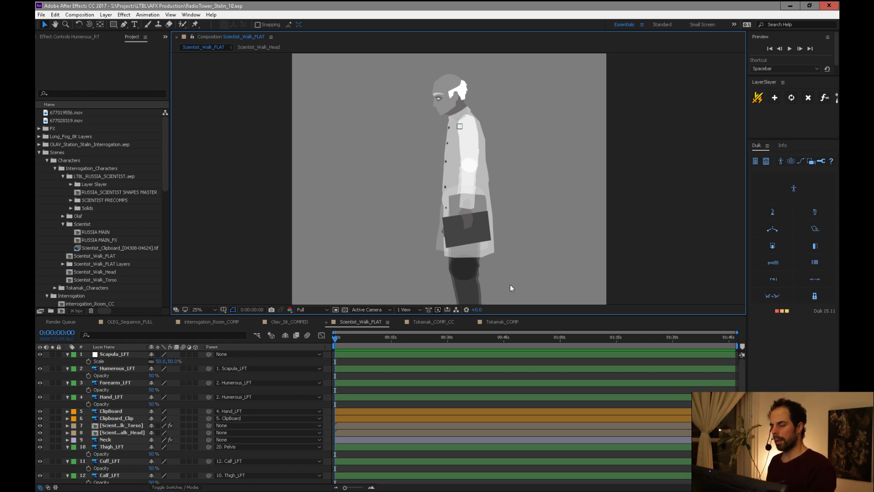
{"action": "left_click", "coordinate": [453, 149]}
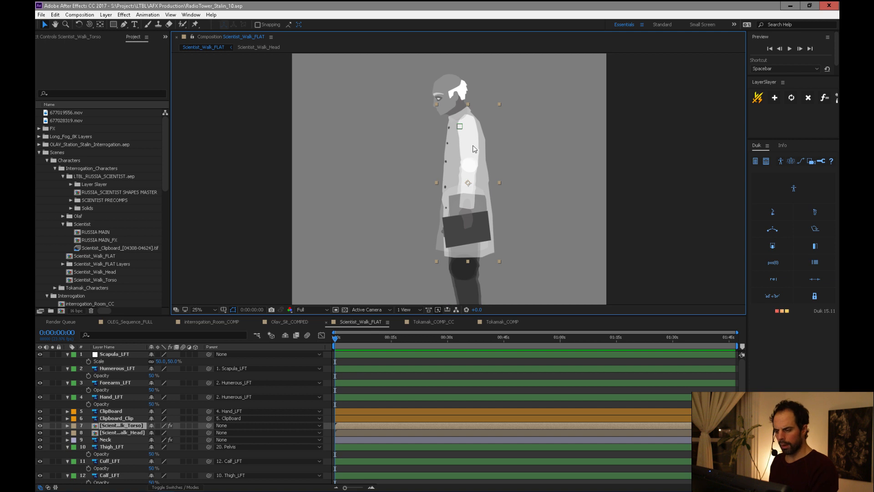
{"action": "left_click", "coordinate": [570, 160]}
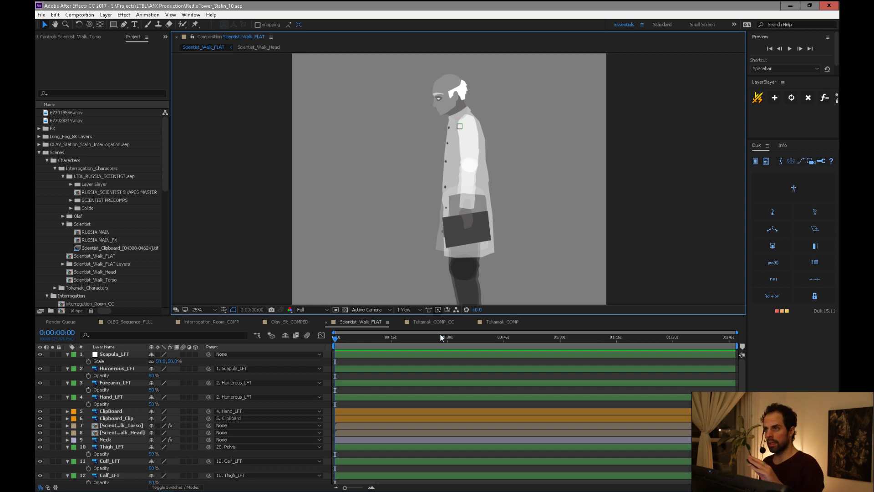
- Open the Interrogation_Room_COMP composition and hide its amb, Light 2 and Light 1 layers
{"action": "left_click", "coordinate": [299, 322]}
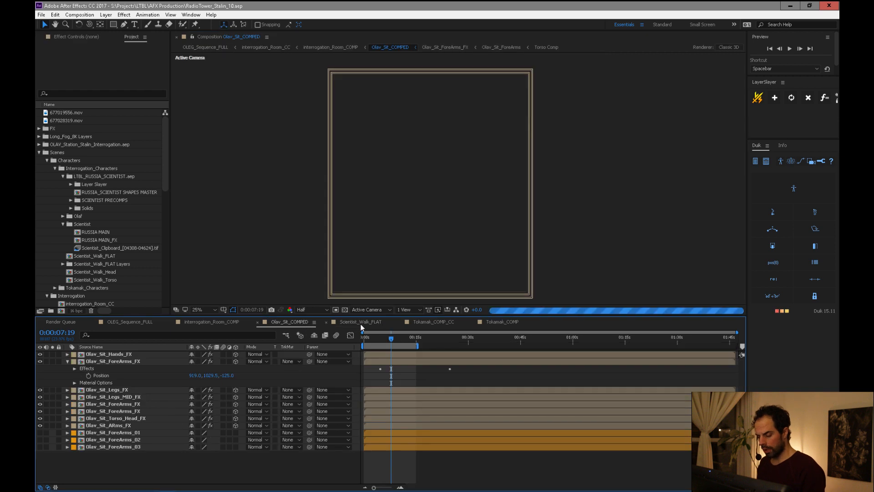
{"action": "left_click", "coordinate": [217, 322]}
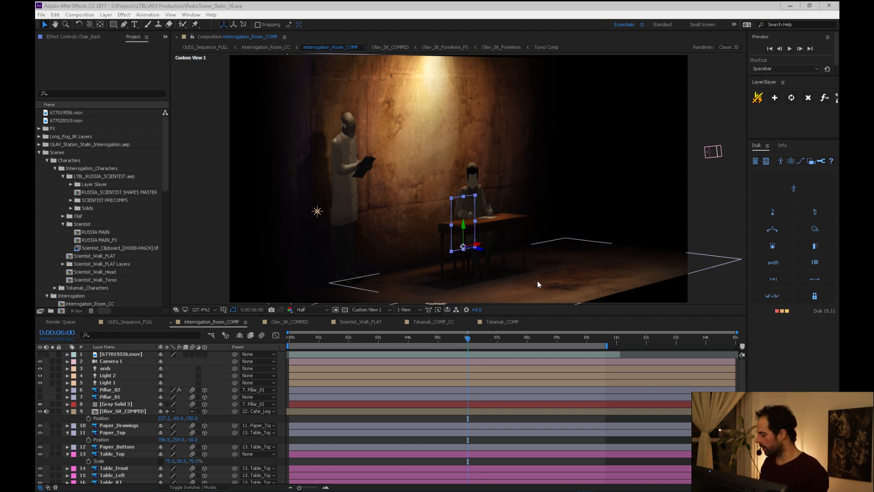
{"action": "left_click", "coordinate": [511, 13]}
{"action": "key", "text": "c"}
{"action": "mouse_move", "coordinate": [539, 259]}
{"action": "left_mouse_down"}
{"action": "mouse_move", "coordinate": [527, 262]}
{"action": "mouse_move", "coordinate": [548, 264]}
{"action": "left_mouse_up"}
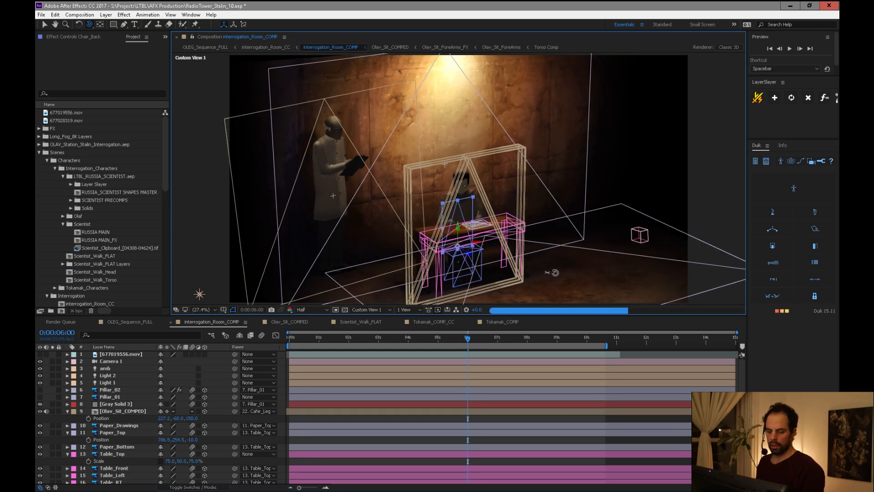
{"action": "left_click_drag", "start_coordinate": [568, 271], "coordinate": [574, 265]}
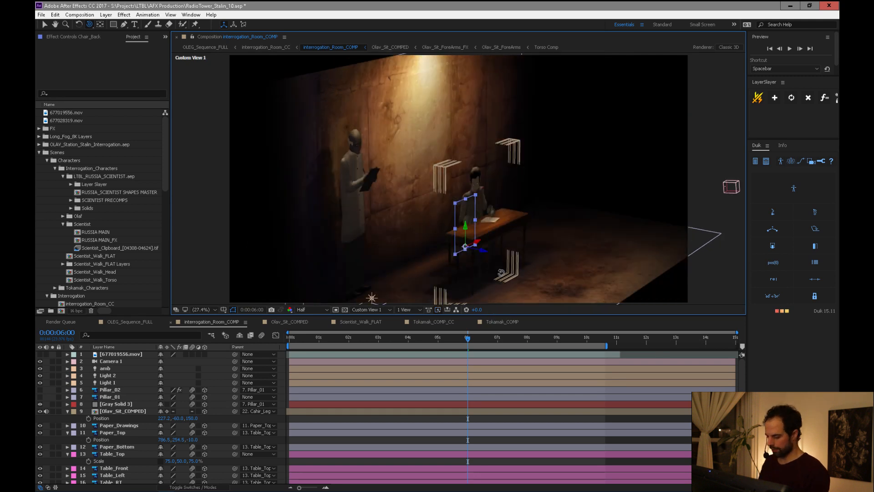
{"action": "left_click_drag", "start_coordinate": [40, 382], "coordinate": [40, 368]}
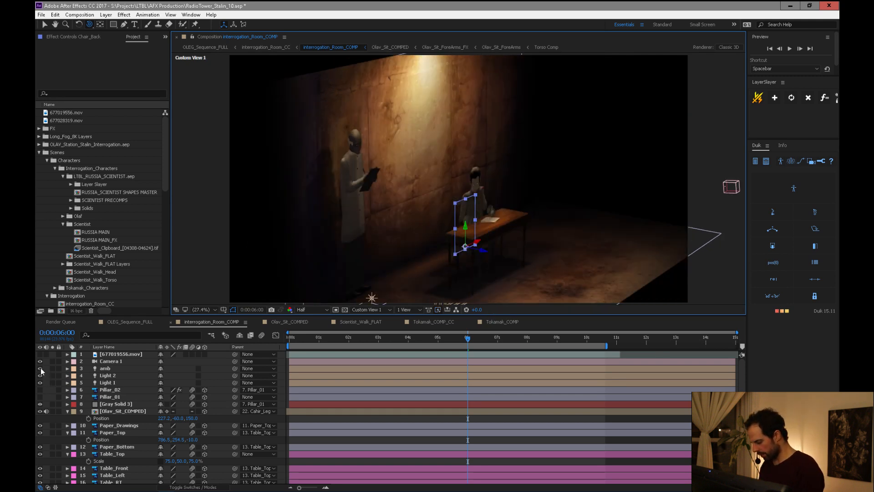
- Examine how the flat characters, table and wall are layered in the room's 3D space from several angles, including at 0:00:04:19
{"action": "left_click_drag", "start_coordinate": [575, 268], "coordinate": [567, 258]}
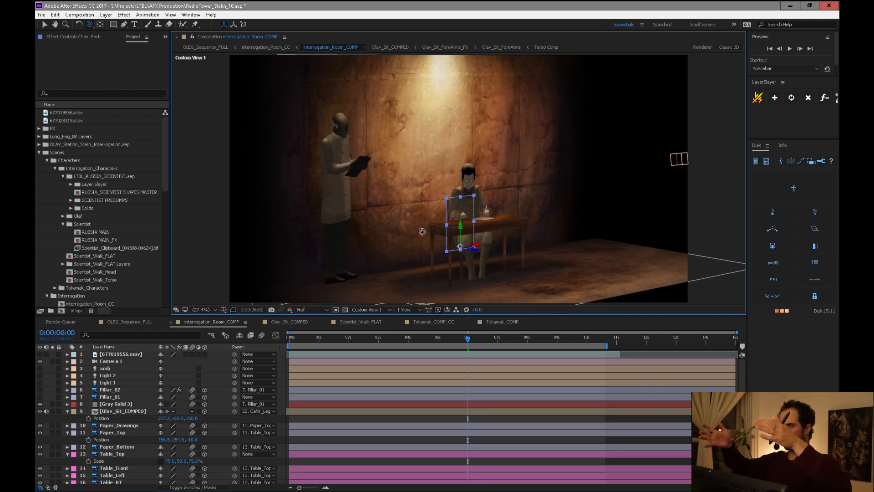
{"action": "left_click_drag", "start_coordinate": [557, 254], "coordinate": [582, 251]}
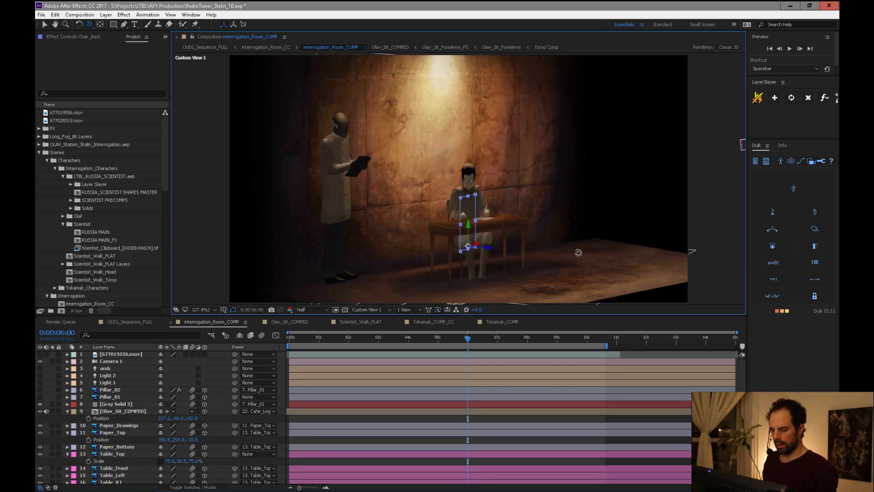
{"action": "left_click_drag", "start_coordinate": [474, 237], "coordinate": [477, 192]}
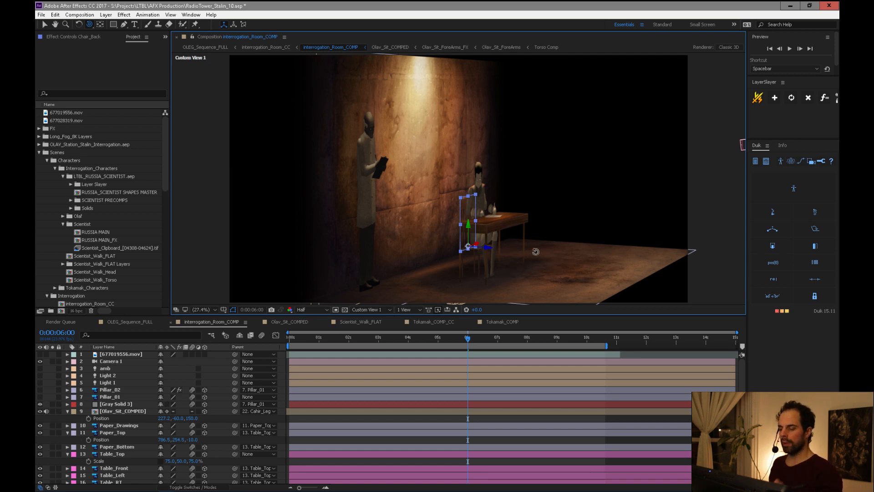
{"action": "left_click_drag", "start_coordinate": [545, 227], "coordinate": [532, 239]}
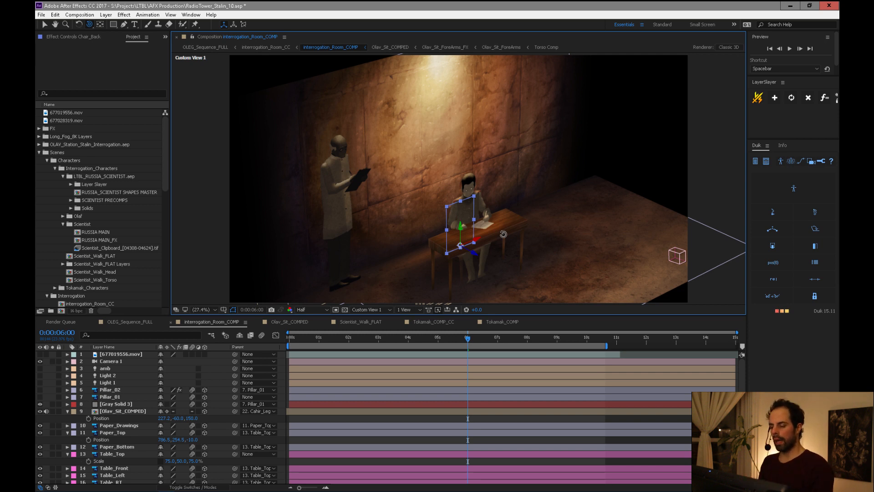
{"action": "left_click_drag", "start_coordinate": [556, 238], "coordinate": [548, 236]}
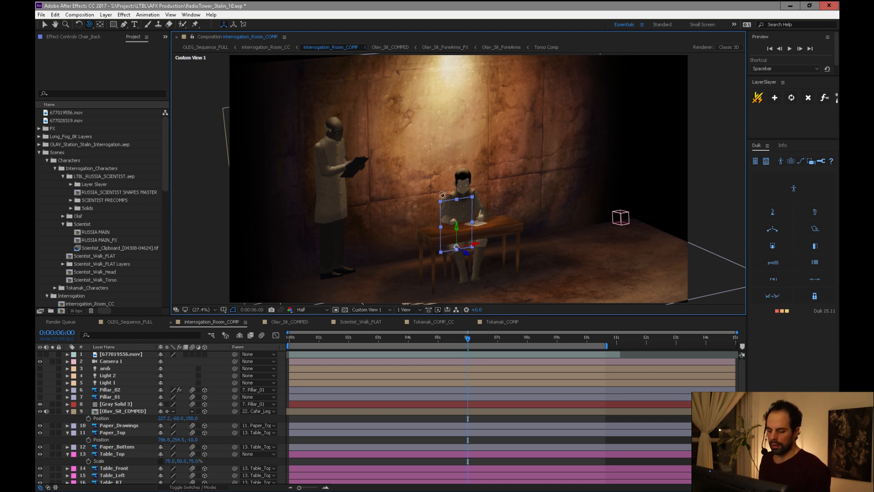
{"action": "left_click_drag", "start_coordinate": [532, 272], "coordinate": [549, 273]}
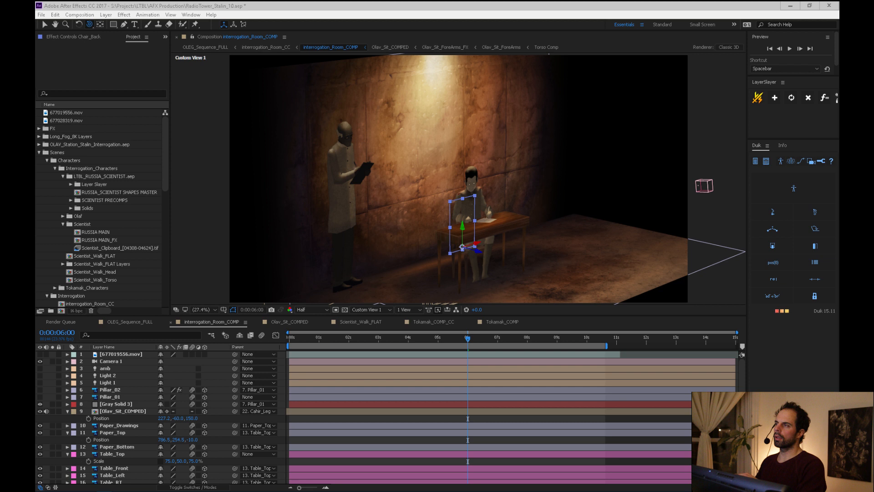
{"action": "left_click", "coordinate": [455, 8]}
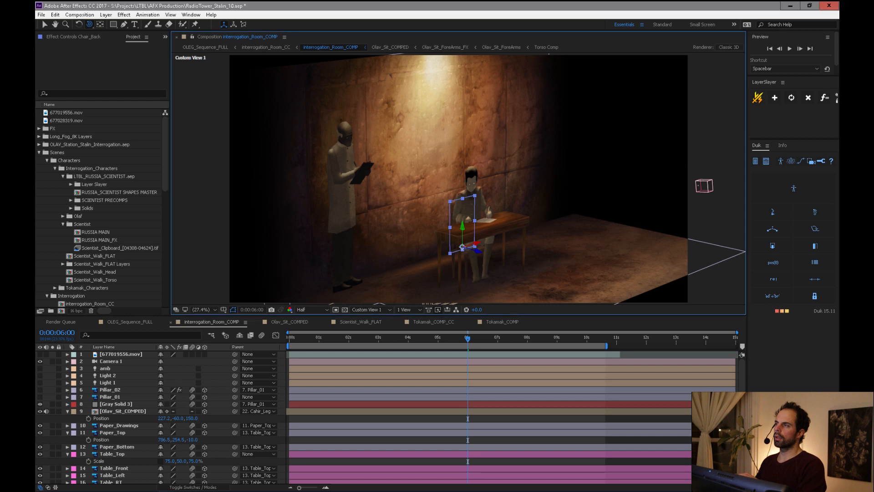
{"action": "left_click_drag", "start_coordinate": [453, 339], "coordinate": [431, 336]}
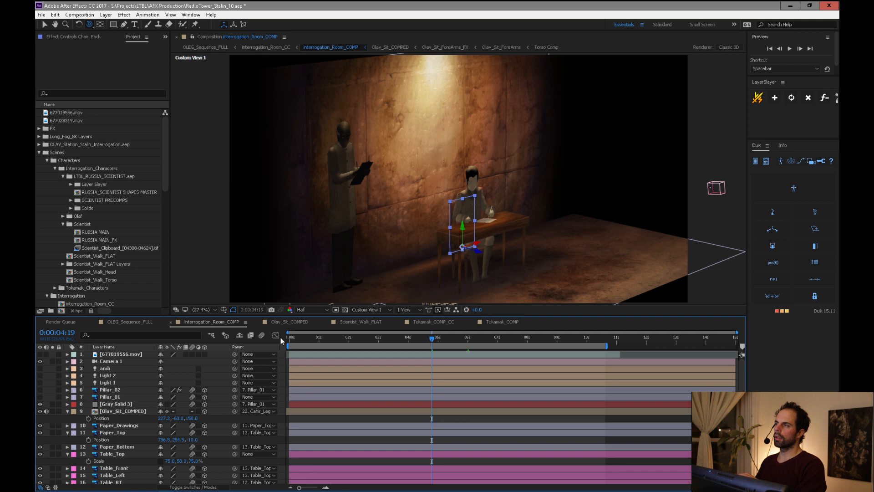
{"action": "left_click_drag", "start_coordinate": [476, 272], "coordinate": [460, 265]}
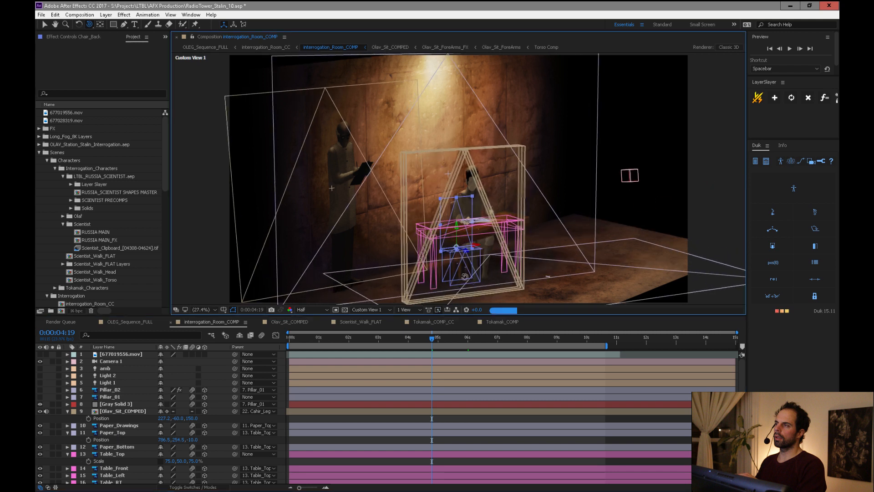
- Open the Olav_Sit_COMPED precomp at 0:00:03:06 and reveal the source of the Olav_Sit_ForeArms_FX layer above Olav_Sit_Torso_Head_FX in the project
{"action": "double_click", "coordinate": [123, 410]}
{"action": "left_click_drag", "start_coordinate": [391, 338], "coordinate": [370, 351]}
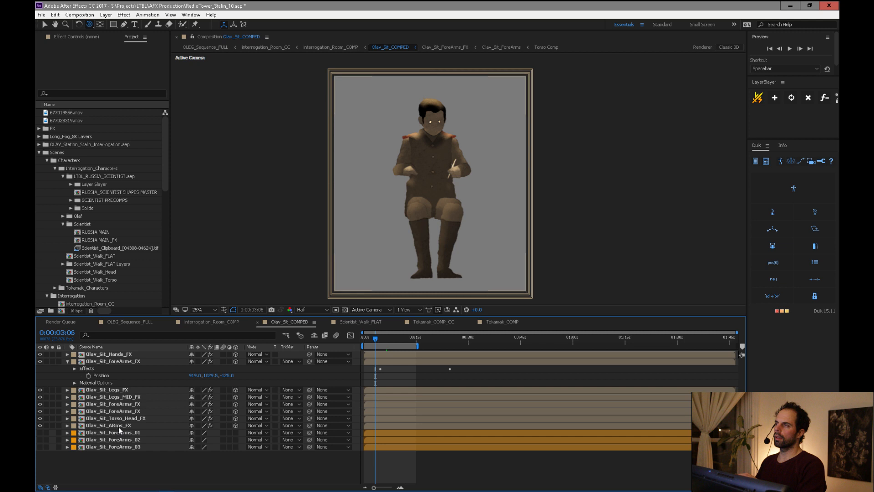
{"action": "left_click", "coordinate": [164, 181]}
{"action": "scroll", "coordinate": [165, 181], "scroll_direction": "down", "scroll_amount": 2}
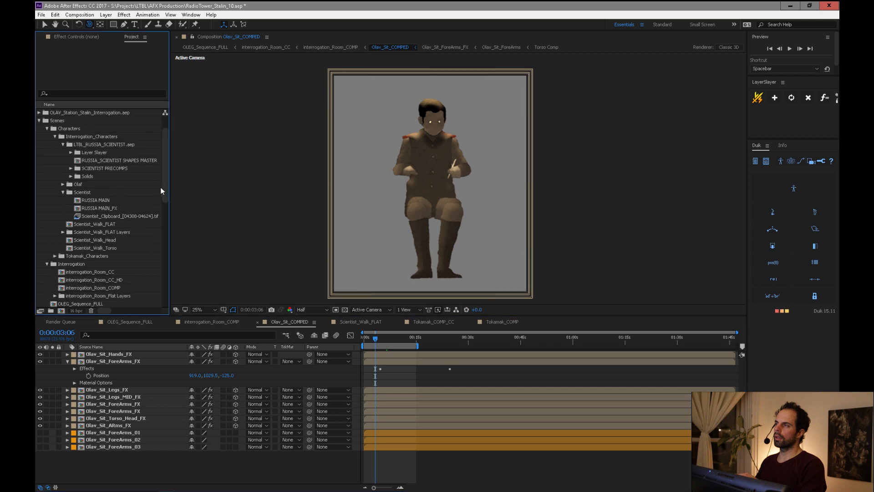
{"action": "left_click", "coordinate": [114, 411]}
{"action": "right_click", "coordinate": [114, 412]}
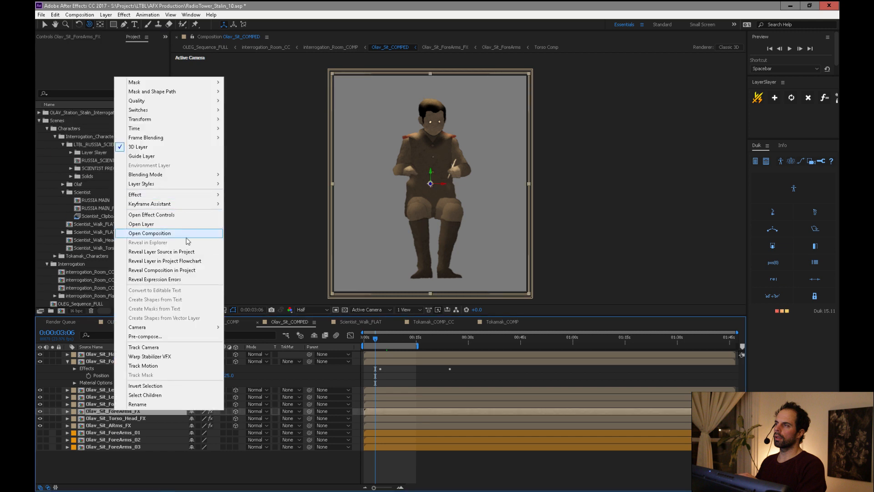
{"action": "left_click", "coordinate": [189, 251]}
{"action": "left_click_drag", "start_coordinate": [168, 177], "coordinate": [167, 197]}
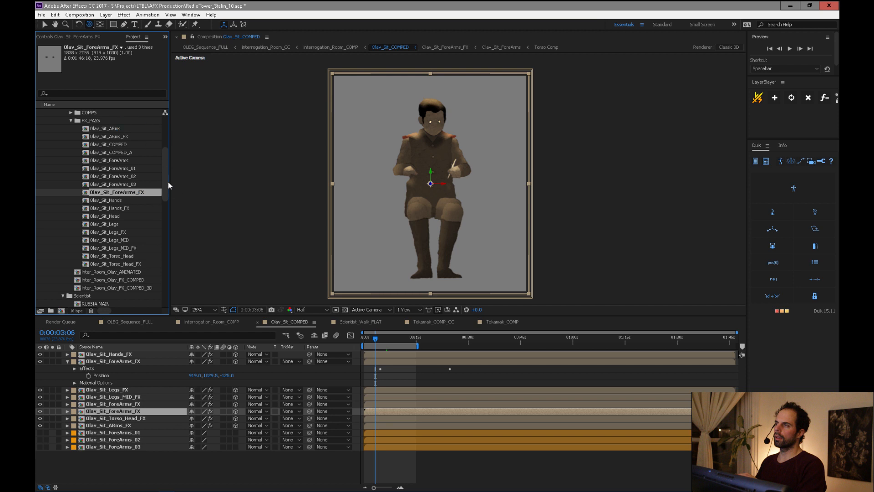
- Open the inter_Room_Olav_ANIMATED composition and play a preview of the seated character's animation
{"action": "scroll", "coordinate": [165, 191], "scroll_direction": "down", "scroll_amount": 2}
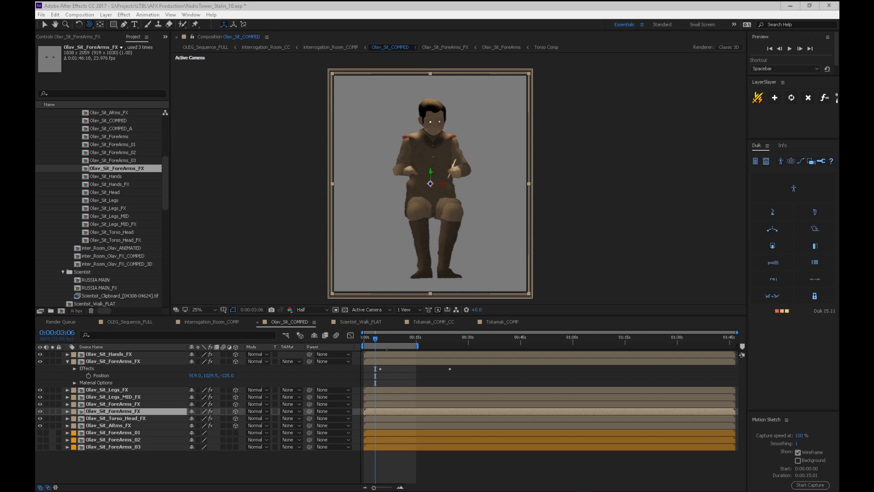
{"action": "left_click", "coordinate": [132, 247]}
{"action": "double_click", "coordinate": [133, 246]}
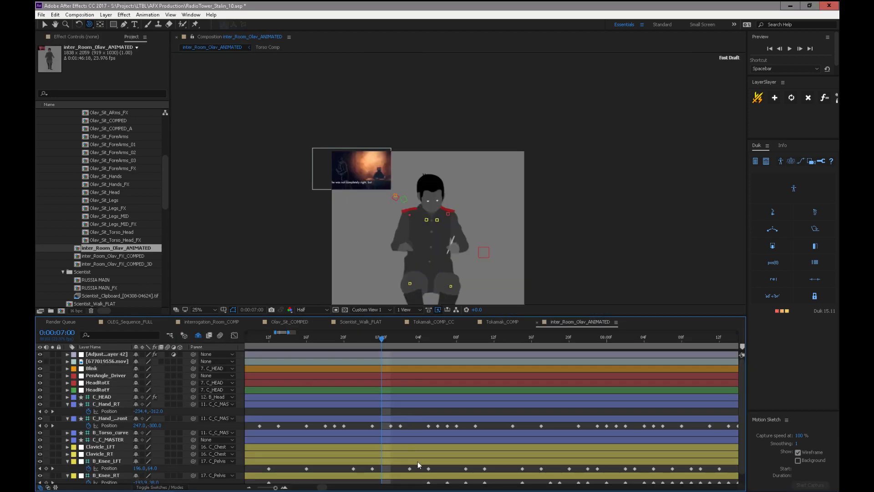
{"action": "key", "text": "h"}
{"action": "left_click_drag", "start_coordinate": [578, 273], "coordinate": [574, 184]}
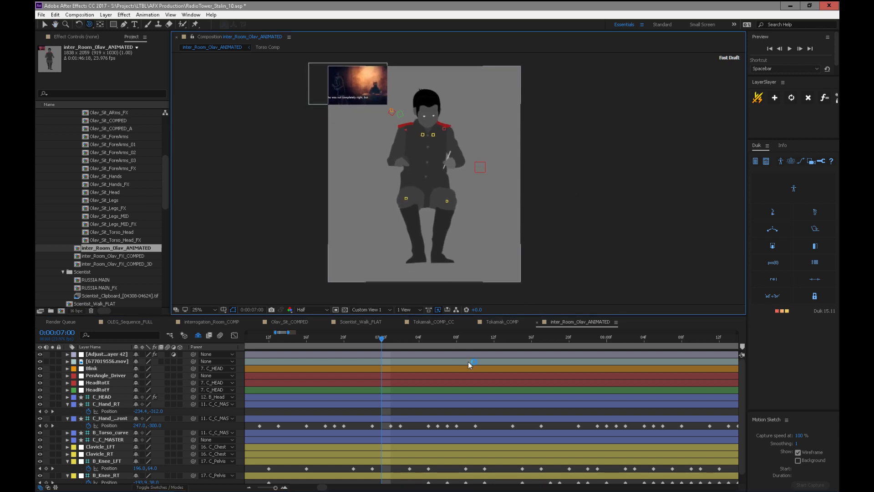
{"action": "key", "text": "space"}
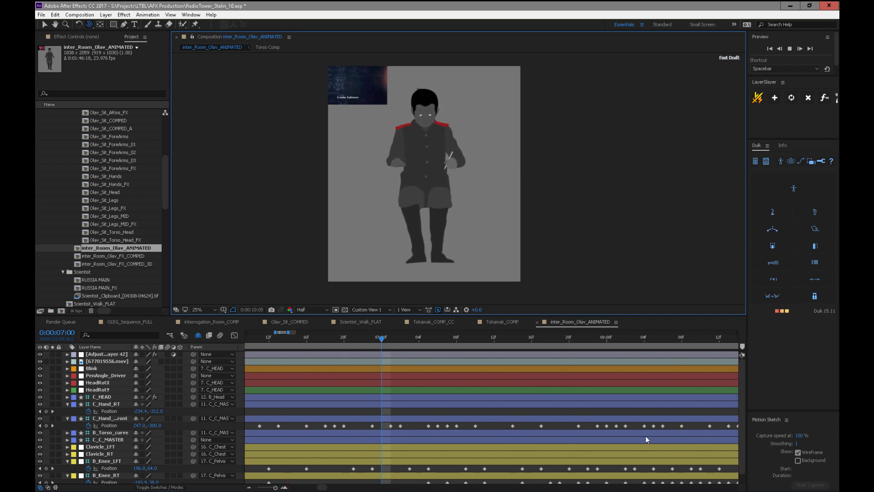
- Enlarge the Motion Sketch panel so that its capture settings have more room
{"action": "left_click_drag", "start_coordinate": [742, 417], "coordinate": [742, 388]}
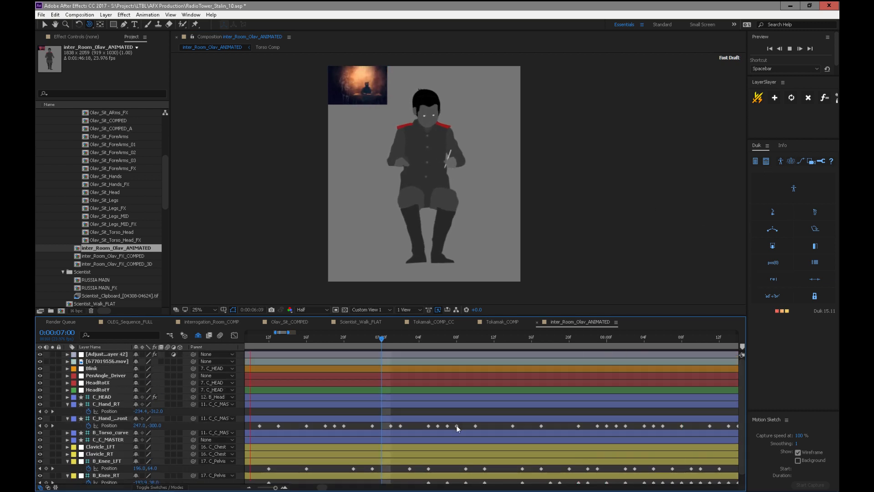
{"action": "left_click", "coordinate": [774, 416]}
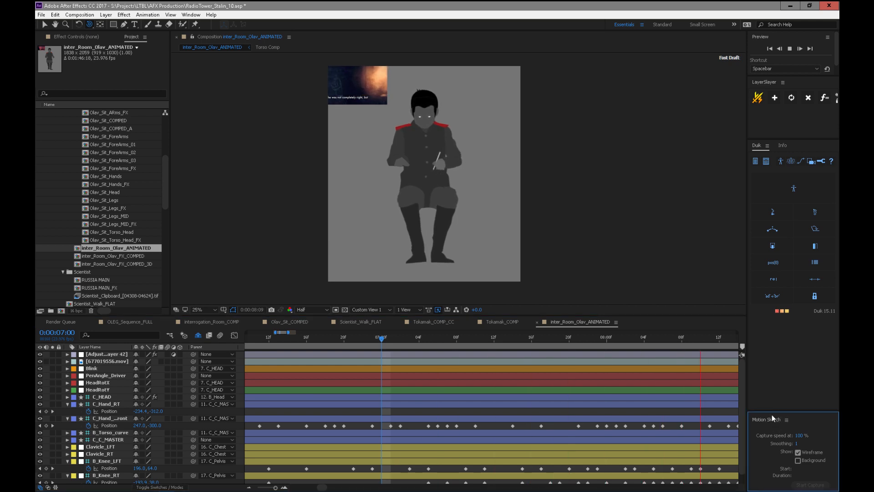
{"action": "left_click_drag", "start_coordinate": [779, 410], "coordinate": [779, 382]}
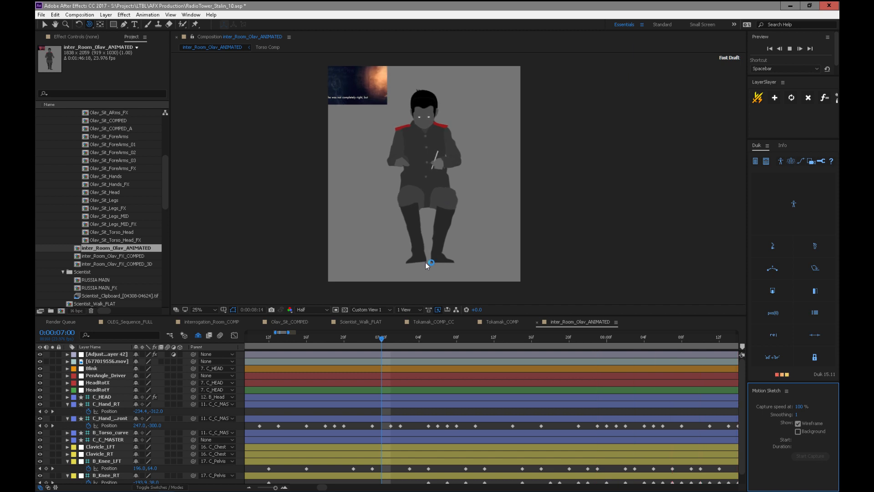
- Stop the preview and scrub the character animation to 0:00:16:17 to inspect the torso and hand pose
{"action": "left_click", "coordinate": [520, 405]}
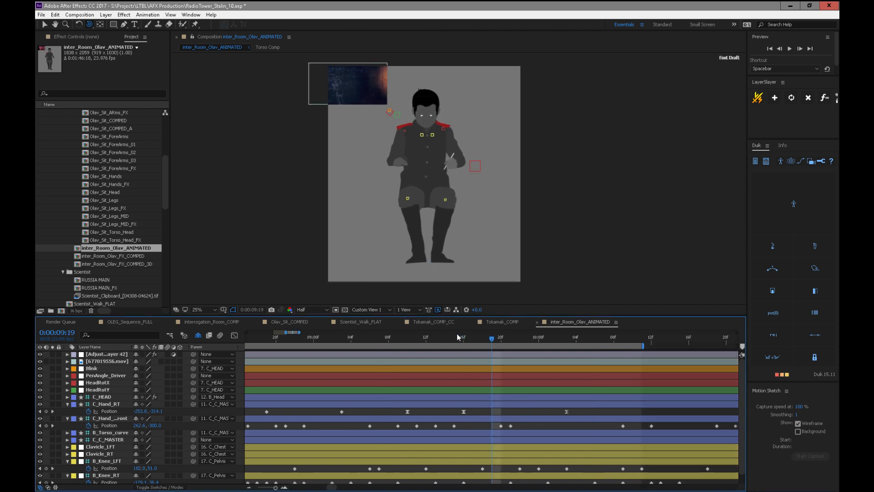
{"action": "left_click", "coordinate": [599, 338]}
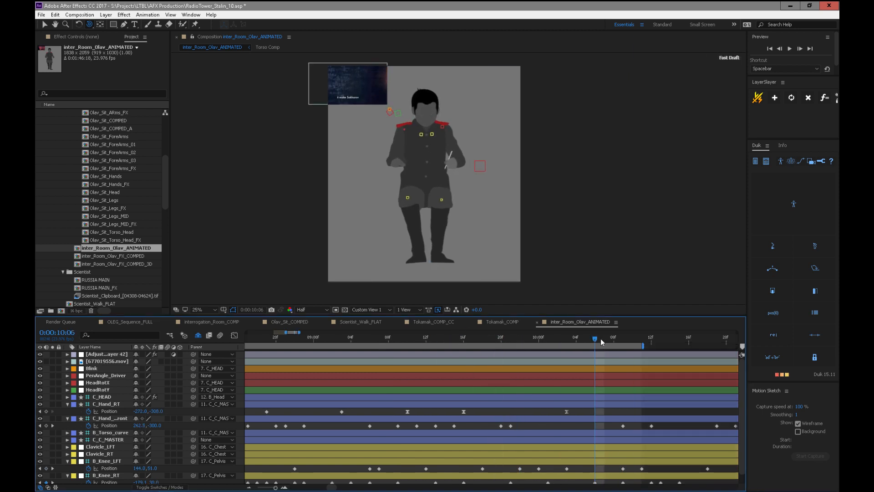
{"action": "key", "text": "minus"}
{"action": "key", "text": "minus"}
{"action": "mouse_move", "coordinate": [637, 342]}
{"action": "left_mouse_down"}
{"action": "mouse_move", "coordinate": [660, 343]}
{"action": "mouse_move", "coordinate": [650, 343]}
{"action": "left_mouse_up"}
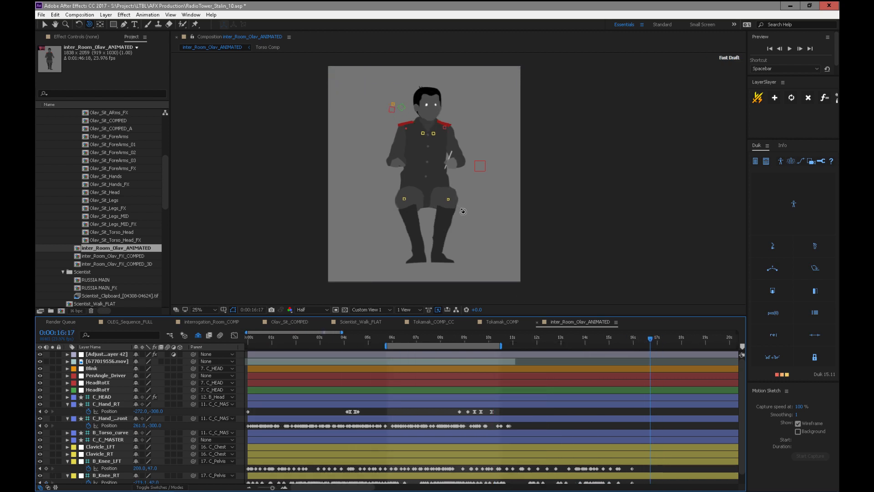
{"action": "scroll", "coordinate": [475, 219], "scroll_direction": "up", "scroll_amount": 2}
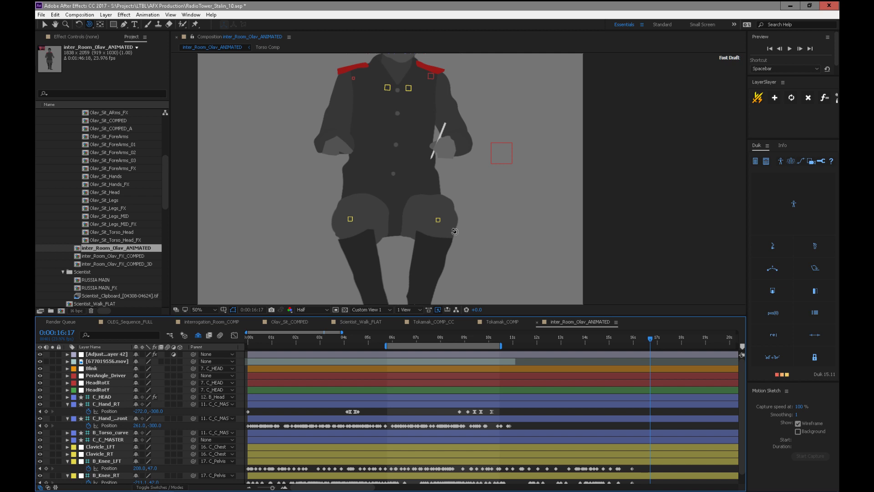
- Lock the adjustment layer that covers the character so the knee controllers can be selected in the composition view
{"action": "key", "text": "h"}
{"action": "left_click_drag", "start_coordinate": [458, 217], "coordinate": [504, 229]}
{"action": "key", "text": "c"}
{"action": "key", "text": "v"}
{"action": "left_click", "coordinate": [466, 237]}
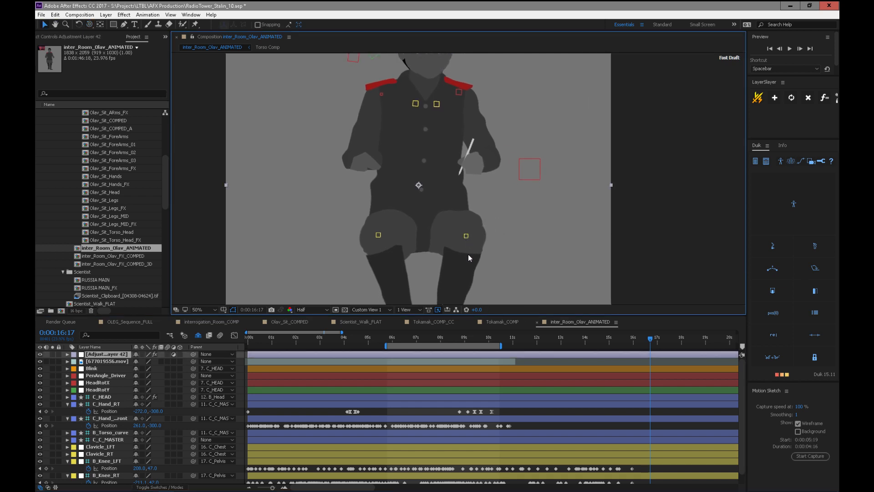
{"action": "key", "text": "ctrl+l"}
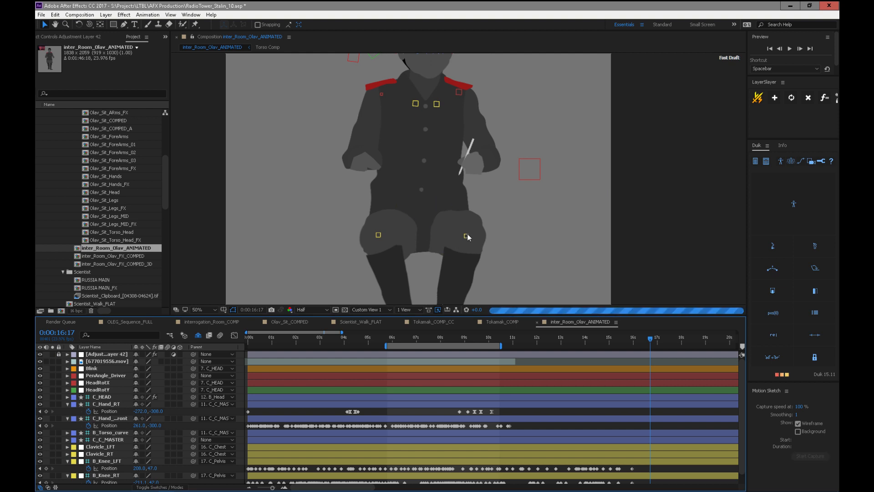
- Try to move the B_Knee_LFT controller, undo the move and look through the fast preview modes
{"action": "left_click", "coordinate": [467, 237]}
{"action": "left_click_drag", "start_coordinate": [467, 235], "coordinate": [479, 237]}
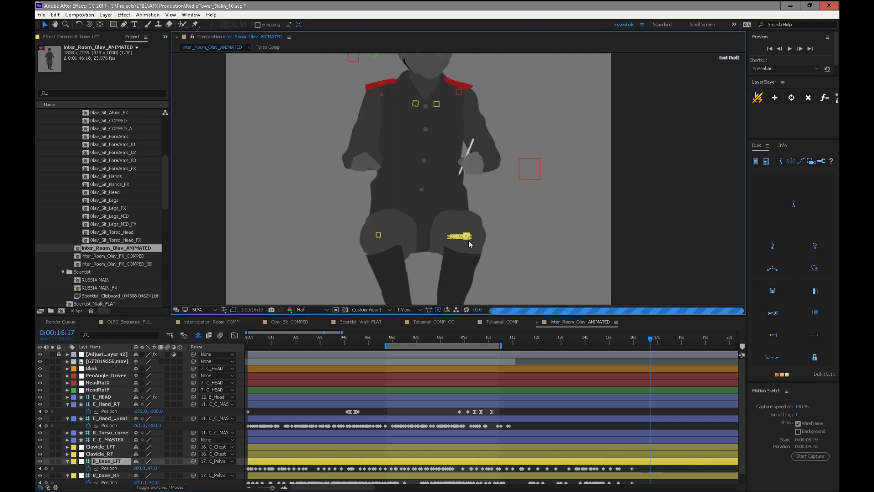
{"action": "left_click", "coordinate": [471, 231]}
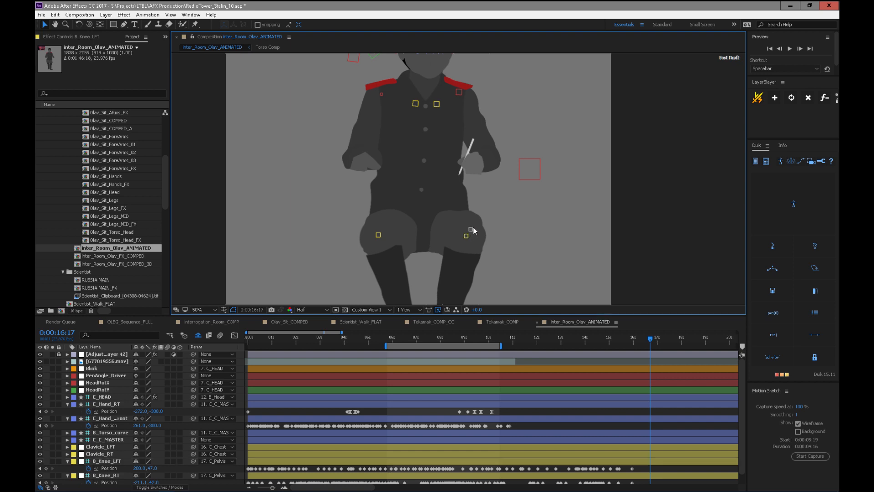
{"action": "left_click", "coordinate": [466, 236]}
{"action": "key", "text": "slash"}
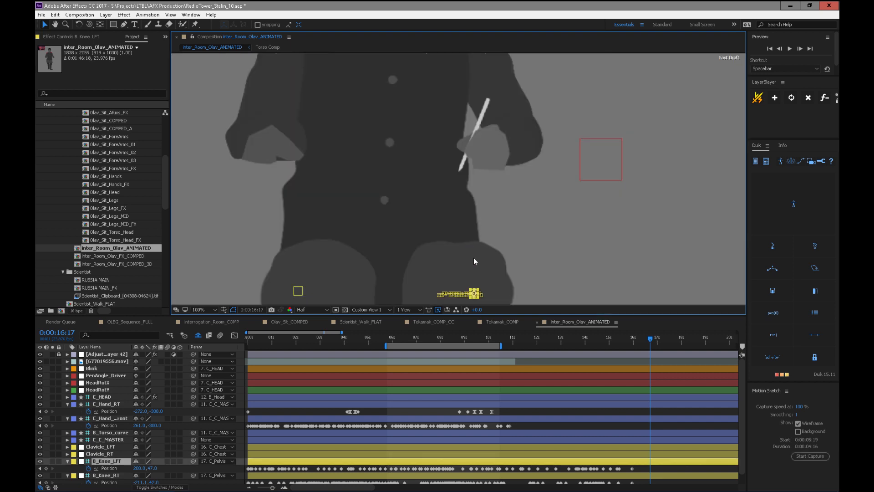
{"action": "left_click_drag", "start_coordinate": [478, 289], "coordinate": [491, 276]}
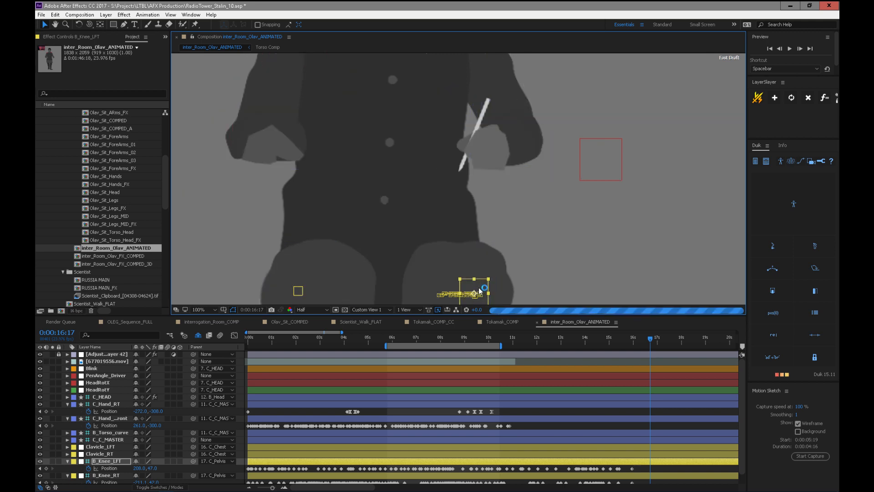
{"action": "key", "text": "comma"}
{"action": "left_click_drag", "start_coordinate": [471, 234], "coordinate": [477, 230]}
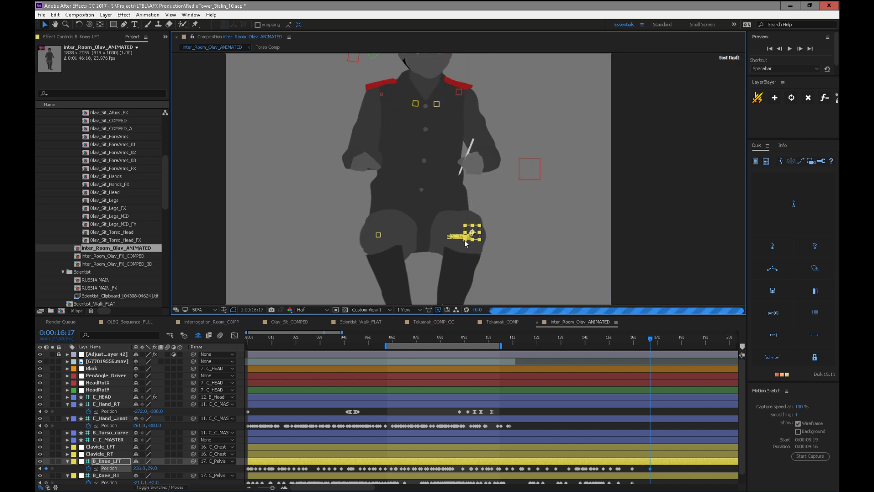
{"action": "key", "text": "ctrl+z"}
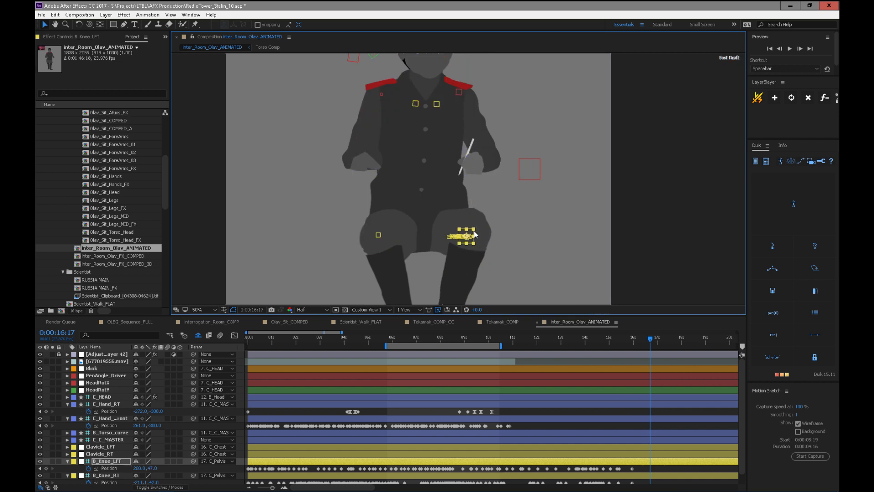
{"action": "left_click", "coordinate": [439, 310]}
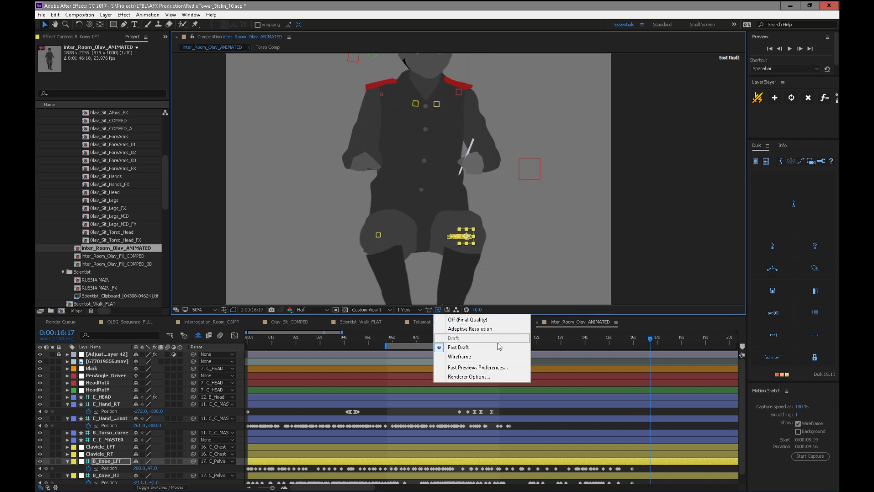
{"action": "left_click", "coordinate": [491, 325]}
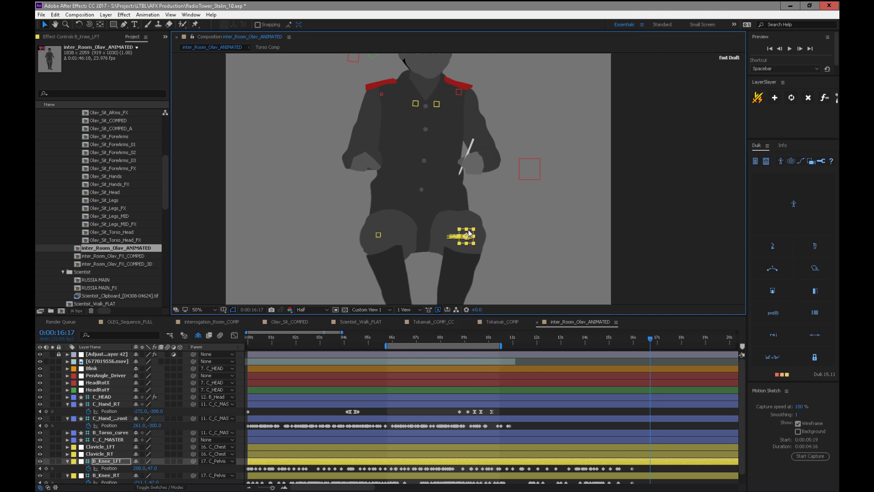
- Enlarge the B_Knee_LFT controller's outline and test small nudges of its position at 0:00:16:17
{"action": "mouse_move", "coordinate": [474, 229]}
{"action": "left_mouse_down"}
{"action": "mouse_move", "coordinate": [477, 202]}
{"action": "mouse_move", "coordinate": [490, 210]}
{"action": "mouse_move", "coordinate": [469, 239]}
{"action": "mouse_move", "coordinate": [478, 245]}
{"action": "left_mouse_up"}
{"action": "key", "text": "Up"}
{"action": "key", "text": "Up"}
{"action": "key", "text": "Up"}
{"action": "key", "text": "Up"}
{"action": "key", "text": "Up"}
{"action": "key", "text": "Up"}
{"action": "key", "text": "Up"}
{"action": "key", "text": "Up"}
{"action": "key", "text": "Up"}
{"action": "key", "text": "Up"}
{"action": "key", "text": "Up"}
{"action": "key", "text": "Up"}
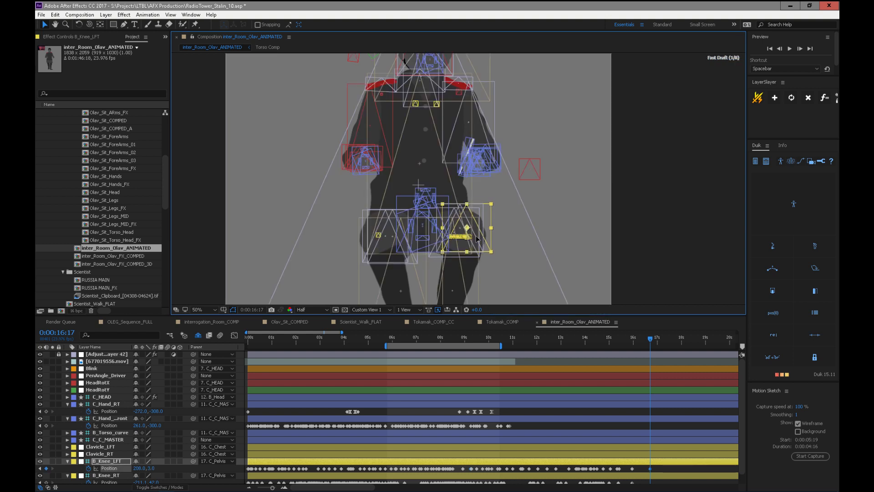
{"action": "key", "text": "Down"}
{"action": "key", "text": "Down"}
{"action": "key", "text": "Down"}
{"action": "key", "text": "Down"}
{"action": "key", "text": "Down"}
{"action": "key", "text": "Down"}
{"action": "key", "text": "Down"}
{"action": "key", "text": "Down"}
{"action": "key", "text": "Down"}
{"action": "key", "text": "Down"}
{"action": "key", "text": "Down"}
{"action": "key", "text": "Down"}
{"action": "key", "text": "Down"}
{"action": "key", "text": "Down"}
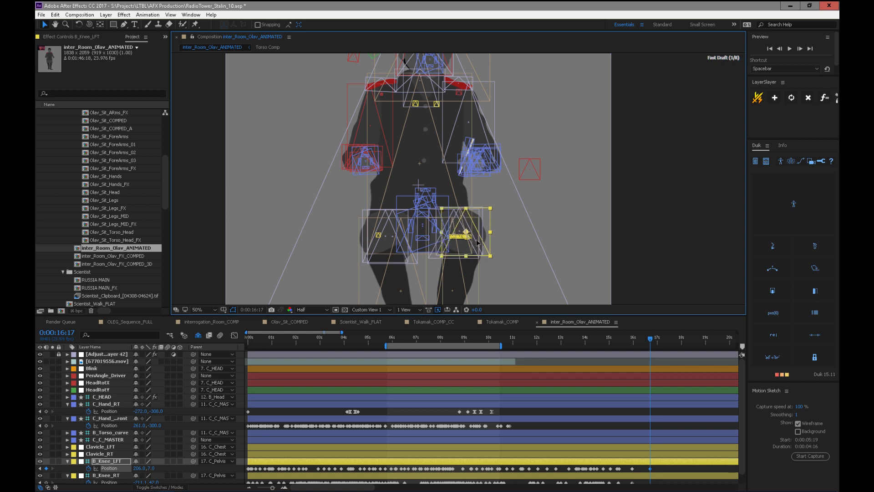
{"action": "key", "text": "Left"}
{"action": "key", "text": "Left"}
{"action": "key", "text": "Left"}
{"action": "key", "text": "Left"}
{"action": "key", "text": "Left"}
{"action": "key", "text": "Left"}
- Move the B_Knee_LFT controller far outward from the body to a position of about 922, -95
{"action": "mouse_move", "coordinate": [476, 240]}
{"action": "left_mouse_down"}
{"action": "mouse_move", "coordinate": [478, 229]}
{"action": "mouse_move", "coordinate": [482, 252]}
{"action": "left_mouse_up"}
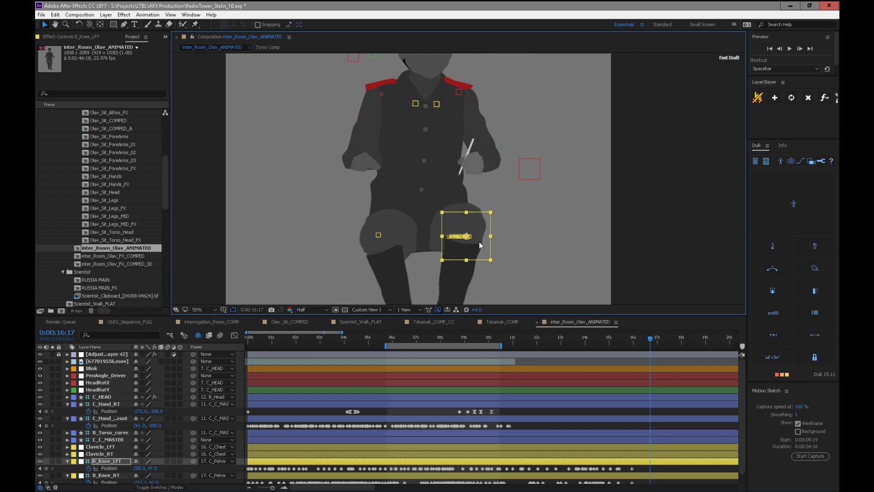
{"action": "left_click_drag", "start_coordinate": [473, 247], "coordinate": [496, 228]}
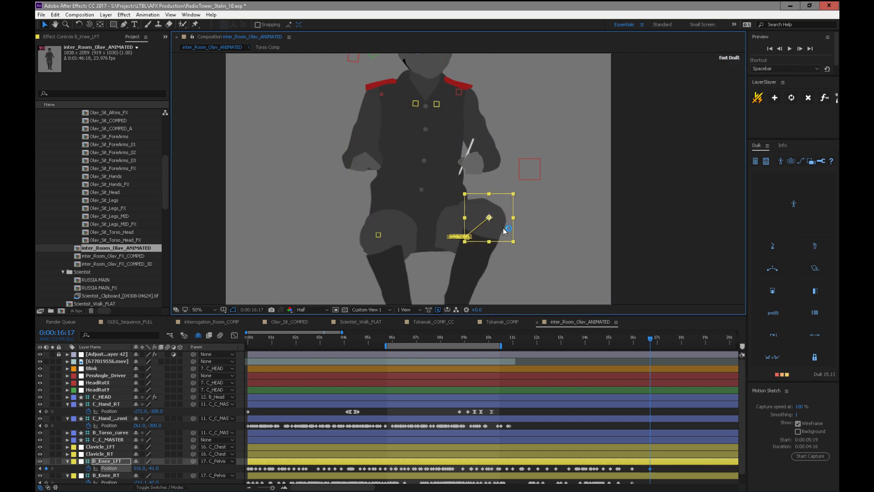
{"action": "left_click_drag", "start_coordinate": [499, 228], "coordinate": [628, 209]}
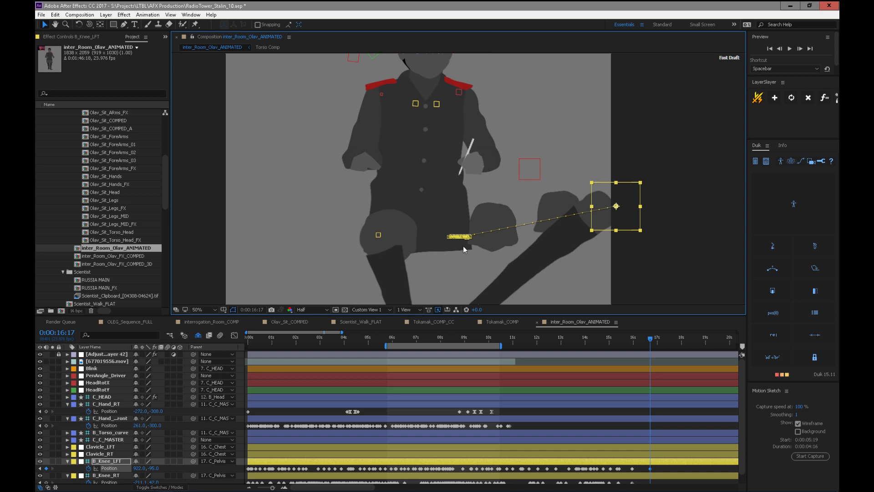
- Show the shy layers in the timeline and unlock Leg_Base_LFT_01 and Leg_Base_LFT_02
{"action": "scroll", "coordinate": [729, 428], "scroll_direction": "down", "scroll_amount": 1}
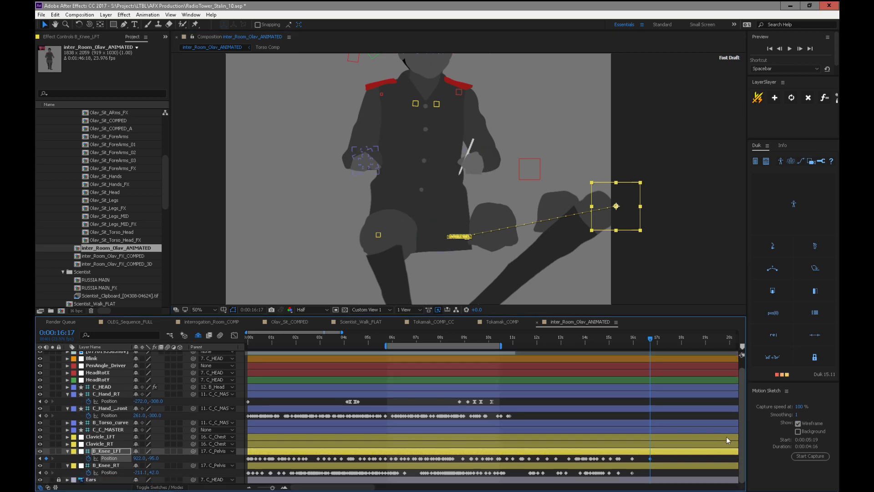
{"action": "left_click", "coordinate": [198, 335]}
{"action": "left_click_drag", "start_coordinate": [742, 387], "coordinate": [739, 450]}
{"action": "left_click_drag", "start_coordinate": [57, 379], "coordinate": [58, 386]}
- Reveal the Position expression of Leg_Base_LFT_01 and enlarge its expression field to show every line
{"action": "left_click", "coordinate": [110, 379]}
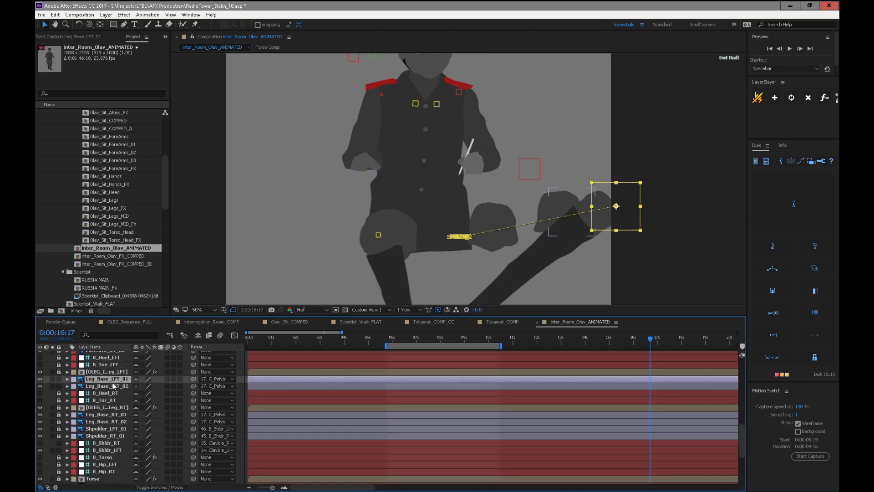
{"action": "left_click", "coordinate": [121, 386]}
{"action": "left_click", "coordinate": [114, 379]}
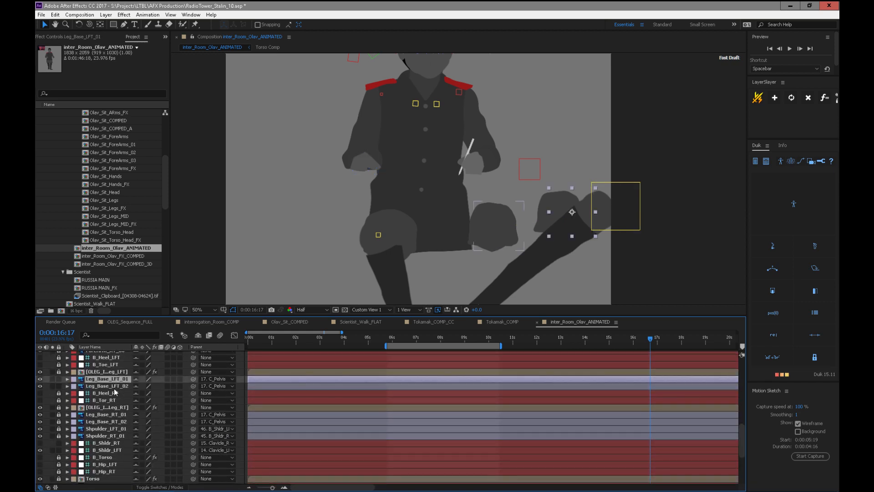
{"action": "key", "text": "p"}
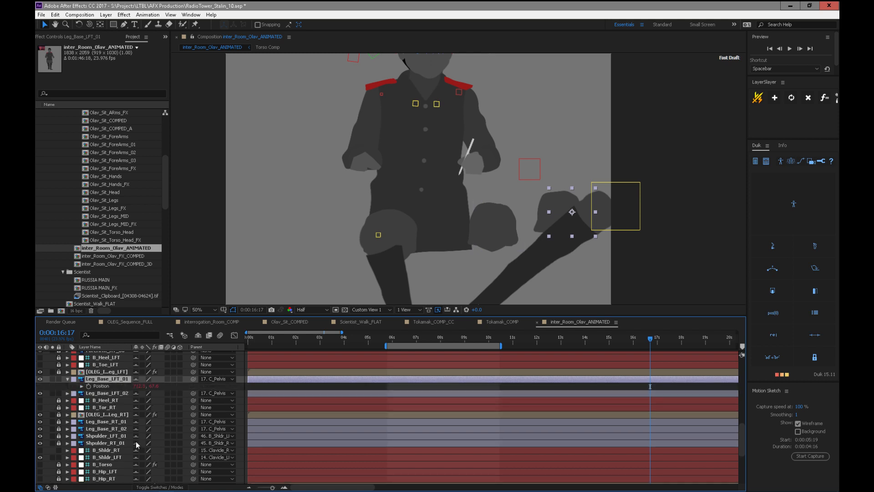
{"action": "left_click", "coordinate": [81, 386]}
{"action": "left_click_drag", "start_coordinate": [298, 396], "coordinate": [305, 429]}
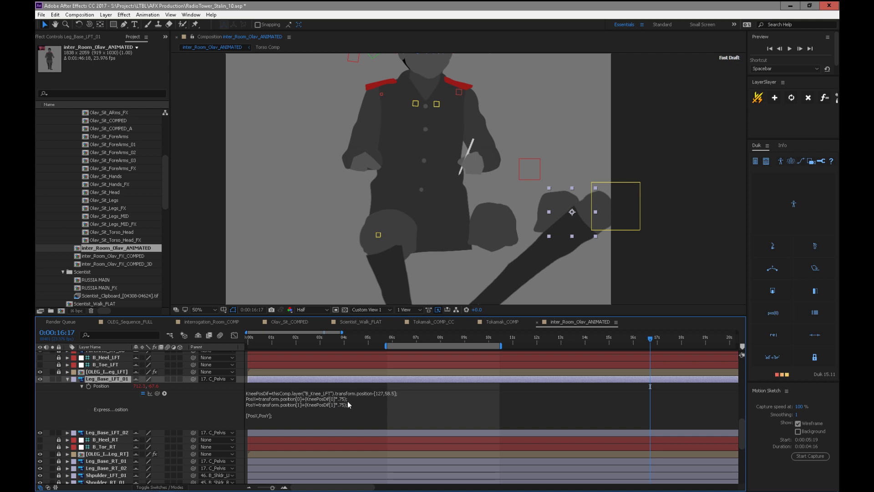
- Highlight the KneePosDif variable and the B_Knee_LFT layer reference in the Leg_Base_LFT_01 Position expression
{"action": "left_click", "coordinate": [280, 397]}
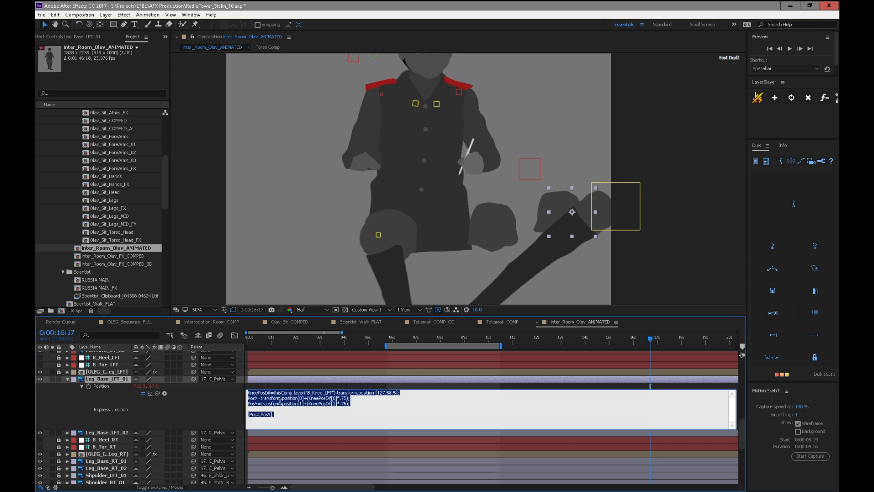
{"action": "left_click", "coordinate": [268, 393]}
{"action": "left_click_drag", "start_coordinate": [272, 393], "coordinate": [245, 392]}
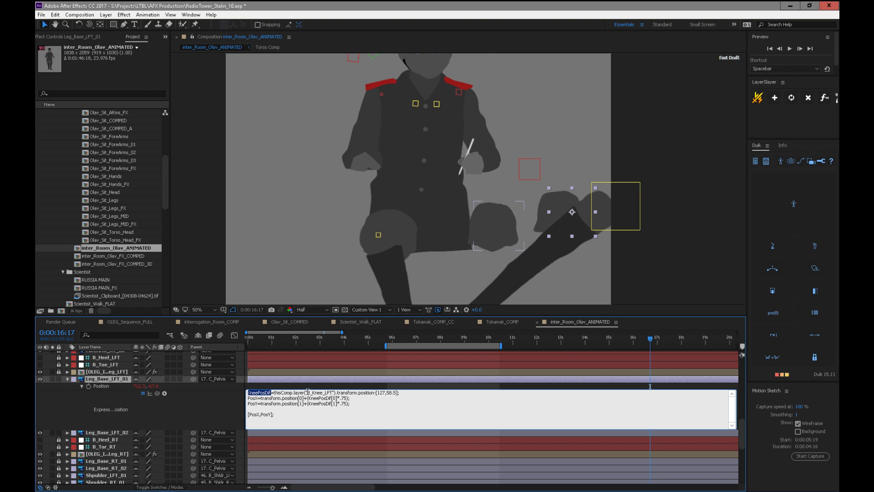
{"action": "left_click_drag", "start_coordinate": [308, 393], "coordinate": [327, 393]}
- Check B_Knee_LFT's position at 0:00:00:00 against the knee position reference in the Leg_Base_LFT_01 expression
{"action": "left_click_drag", "start_coordinate": [741, 435], "coordinate": [751, 389]}
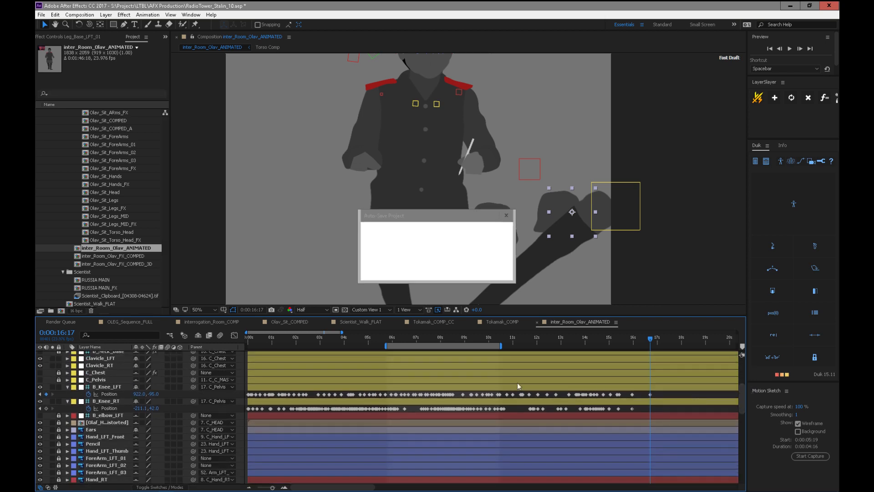
{"action": "left_click_drag", "start_coordinate": [258, 340], "coordinate": [235, 349]}
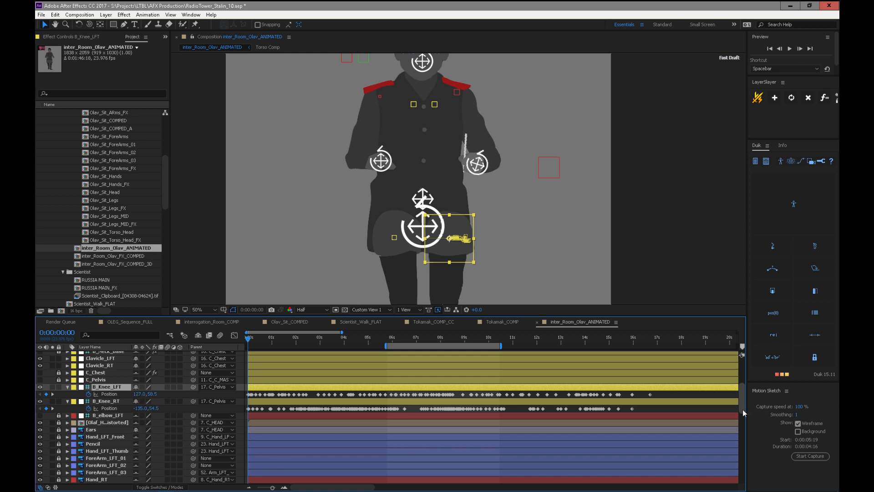
{"action": "left_click_drag", "start_coordinate": [741, 401], "coordinate": [742, 430]}
{"action": "left_click", "coordinate": [379, 426]}
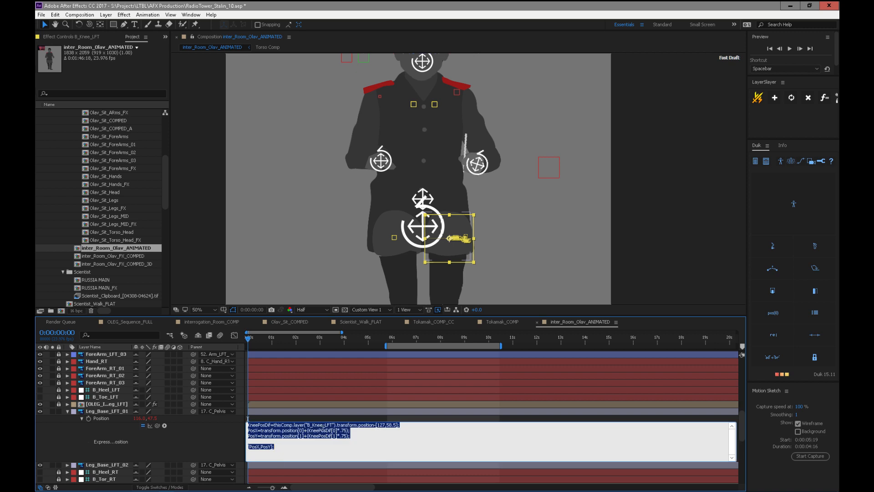
{"action": "left_click_drag", "start_coordinate": [273, 424], "coordinate": [374, 425]}
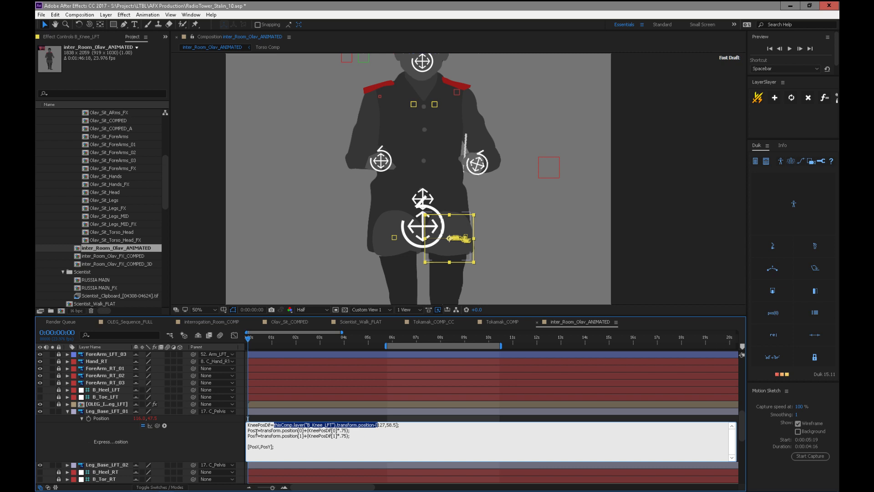
- Highlight the subtracted [127,58.5] offset in the Leg_Base_LFT_01 Position expression and leave the expression field
{"action": "left_click", "coordinate": [259, 409]}
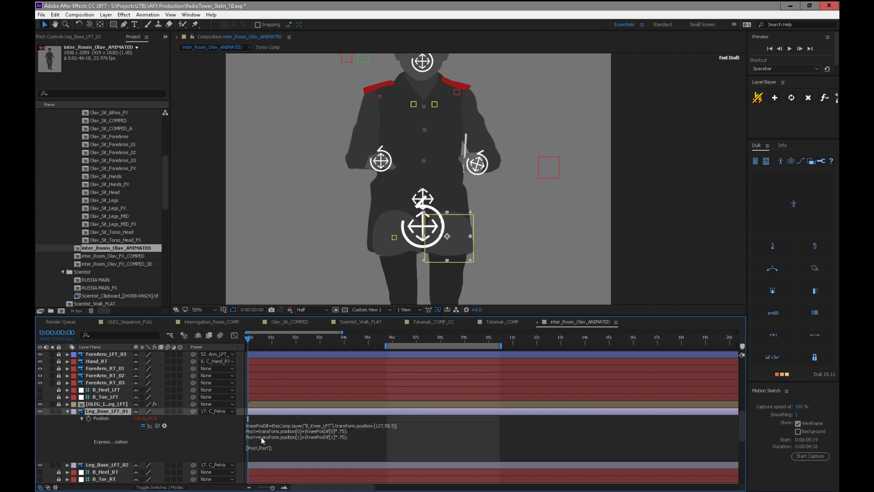
{"action": "left_click", "coordinate": [275, 432]}
{"action": "key", "text": "ctrl+c"}
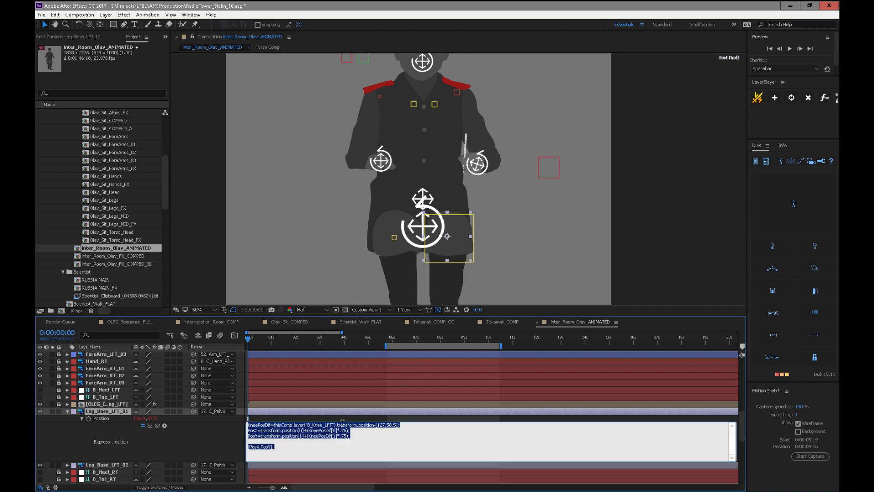
{"action": "left_click", "coordinate": [379, 424]}
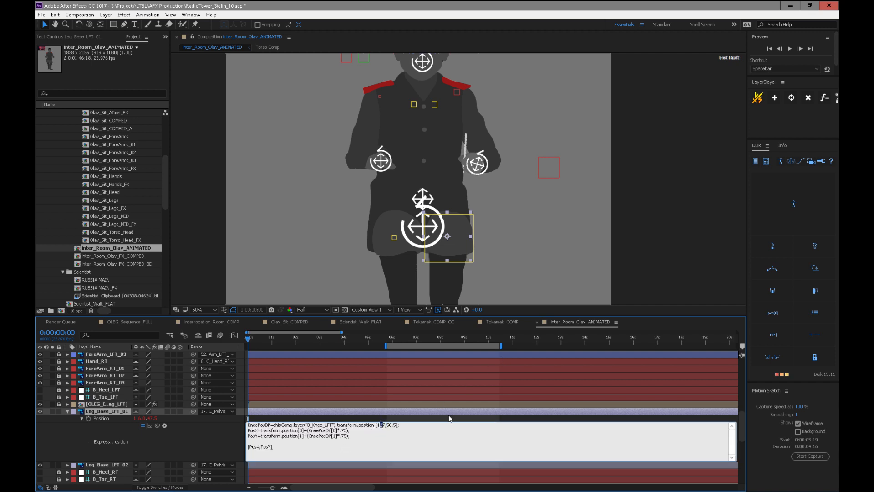
{"action": "left_click_drag", "start_coordinate": [377, 424], "coordinate": [396, 424]}
{"action": "left_click", "coordinate": [364, 429]}
{"action": "left_click", "coordinate": [110, 413]}
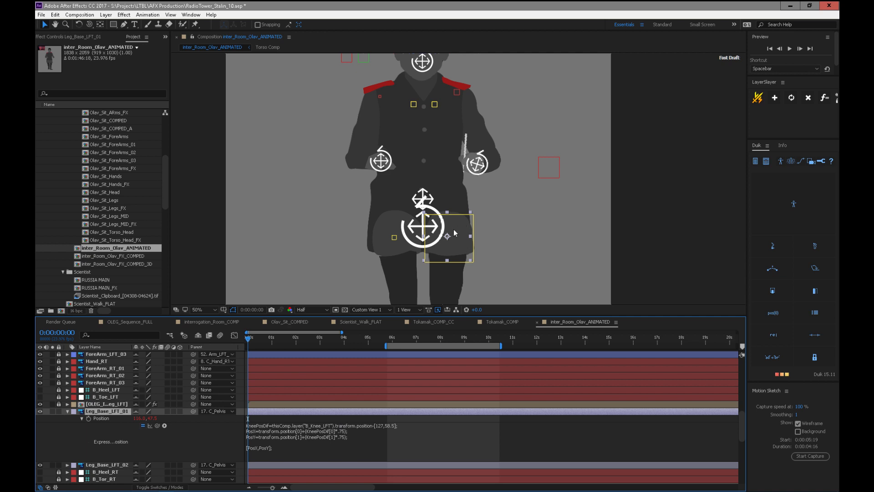
- Reveal the full Position expression of Leg_Base_LFT_02 and go to 0:00:18:11 to compare both thigh pieces
{"action": "left_click", "coordinate": [97, 465]}
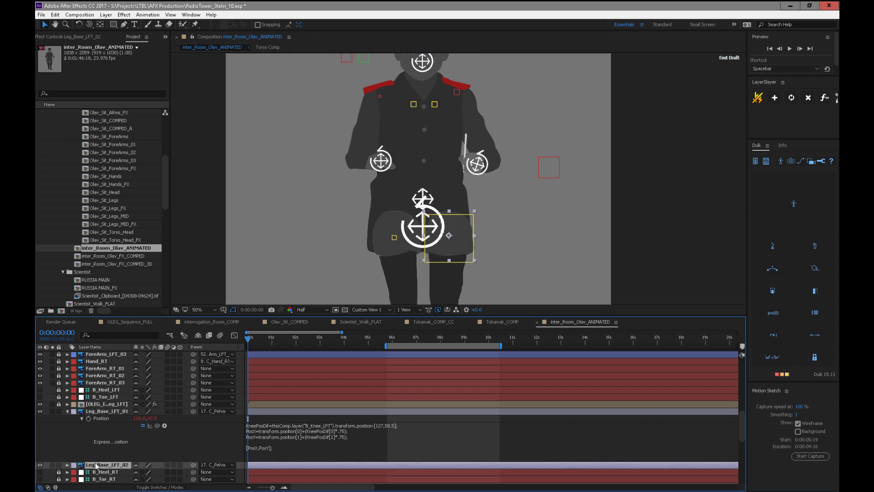
{"action": "key", "text": "p"}
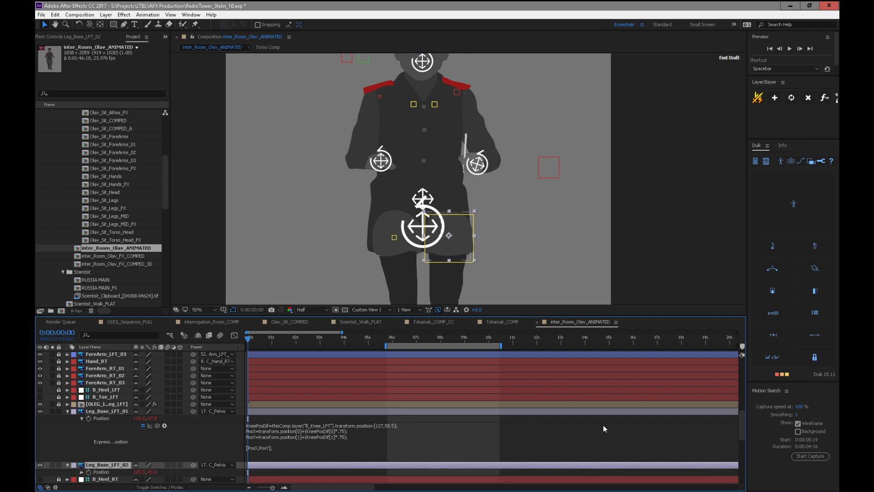
{"action": "scroll", "coordinate": [734, 429], "scroll_direction": "down", "scroll_amount": 3}
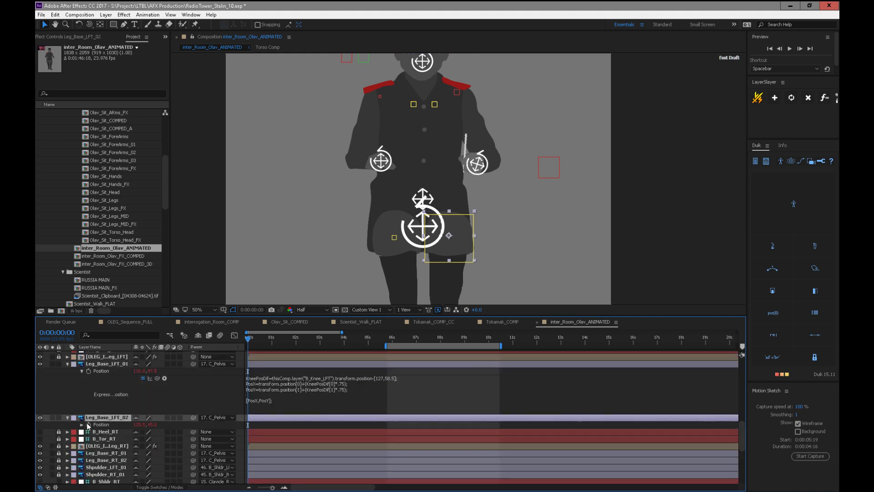
{"action": "key", "text": "ctrl+v"}
{"action": "left_click_drag", "start_coordinate": [282, 436], "coordinate": [289, 468]}
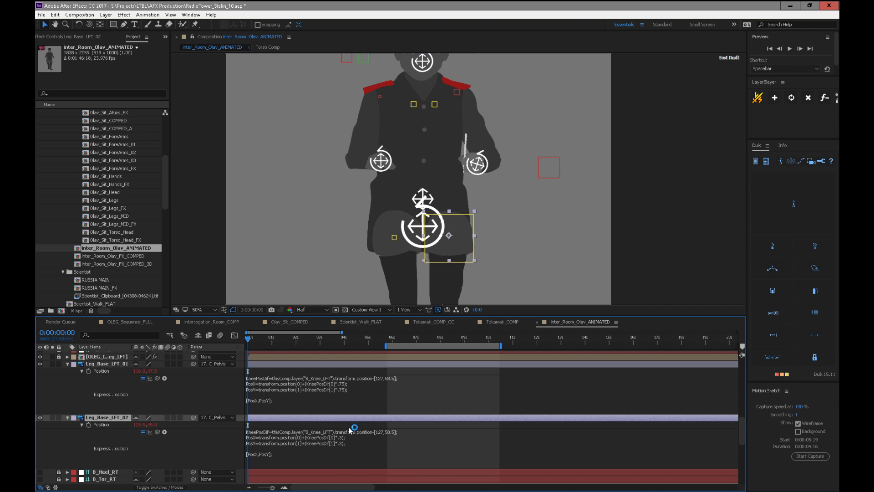
{"action": "left_click_drag", "start_coordinate": [502, 337], "coordinate": [691, 346]}
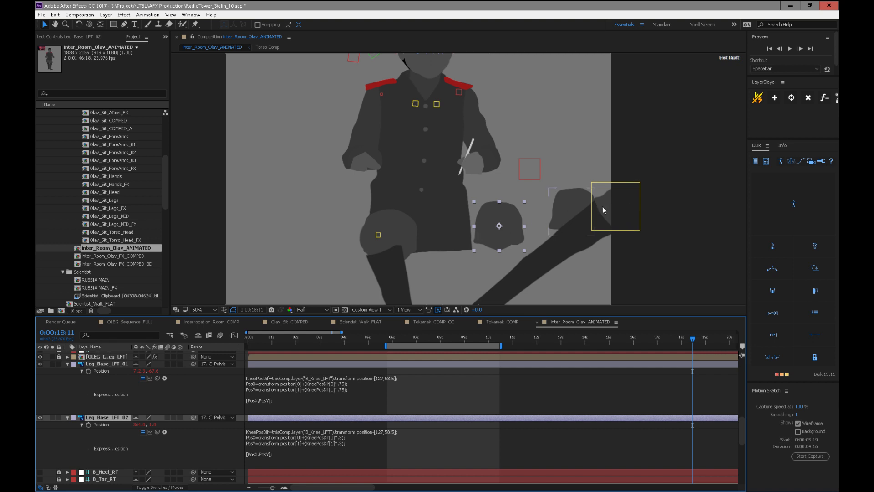
- Go to B_Knee_LFT's last Position keyframe at 0:00:16:17 and delete it
{"action": "left_click_drag", "start_coordinate": [742, 430], "coordinate": [741, 392]}
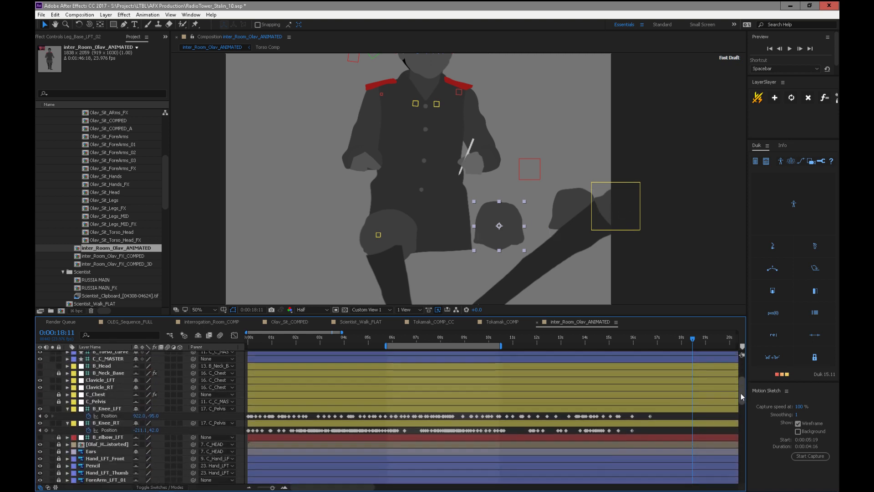
{"action": "left_click", "coordinate": [40, 416]}
{"action": "left_click", "coordinate": [652, 416]}
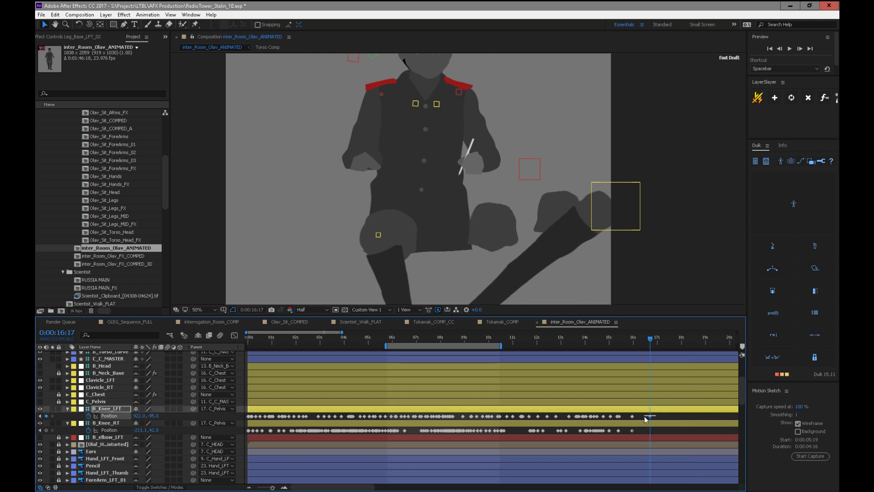
{"action": "left_click_drag", "start_coordinate": [624, 220], "coordinate": [642, 211]}
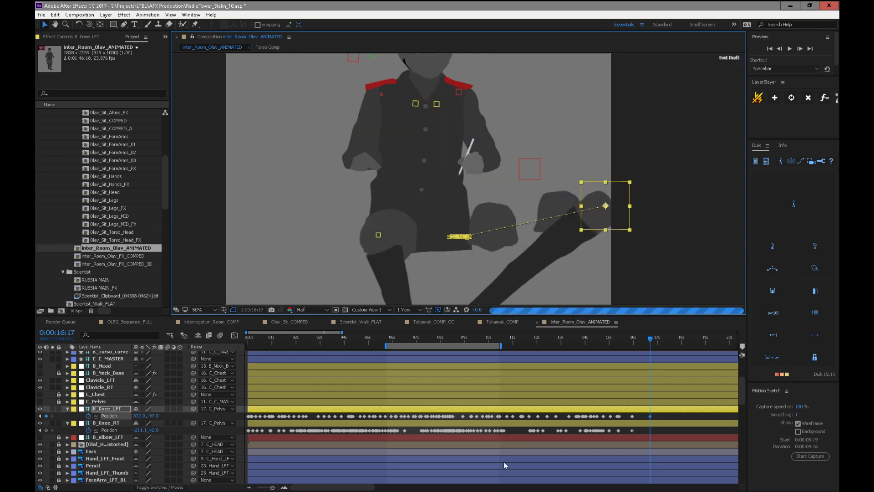
{"action": "left_click", "coordinate": [652, 417]}
{"action": "key", "text": "Delete"}
{"action": "mouse_move", "coordinate": [445, 430]}
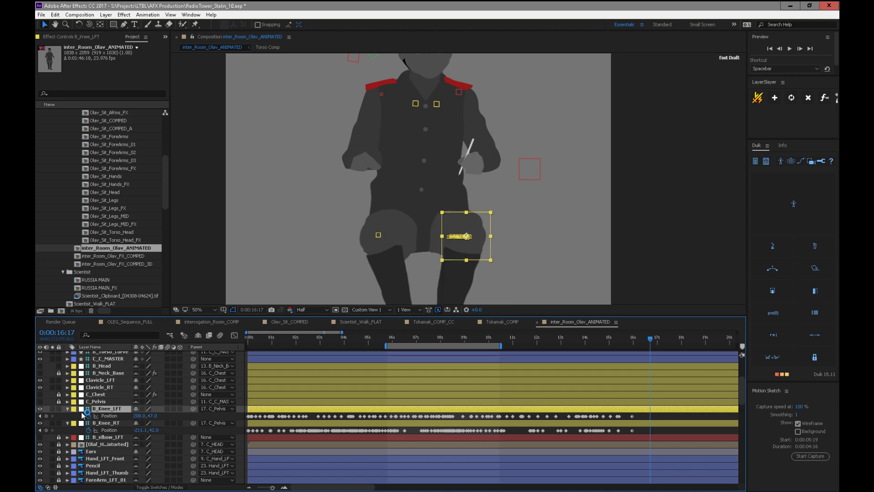
- Collapse the properties of B_Knee_LFT and B_Knee_RT and lock both knee controller layers
{"action": "left_click", "coordinate": [67, 409]}
{"action": "left_click", "coordinate": [67, 415]}
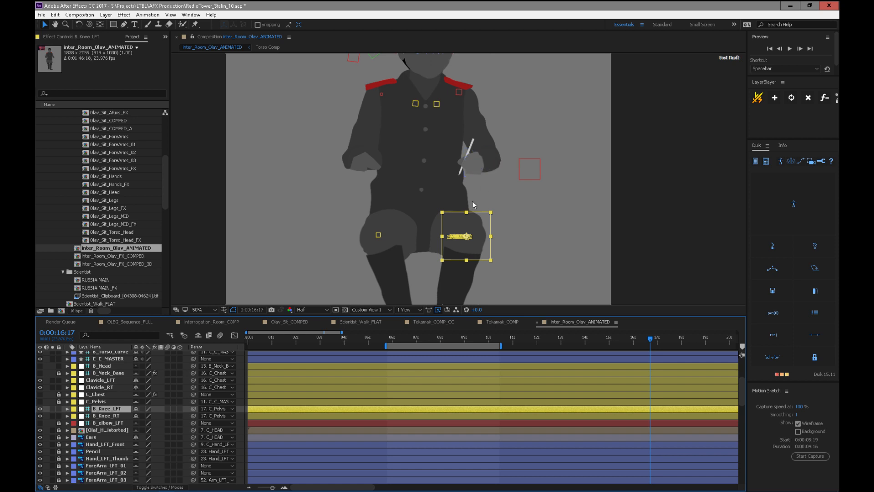
{"action": "left_click", "coordinate": [59, 408]}
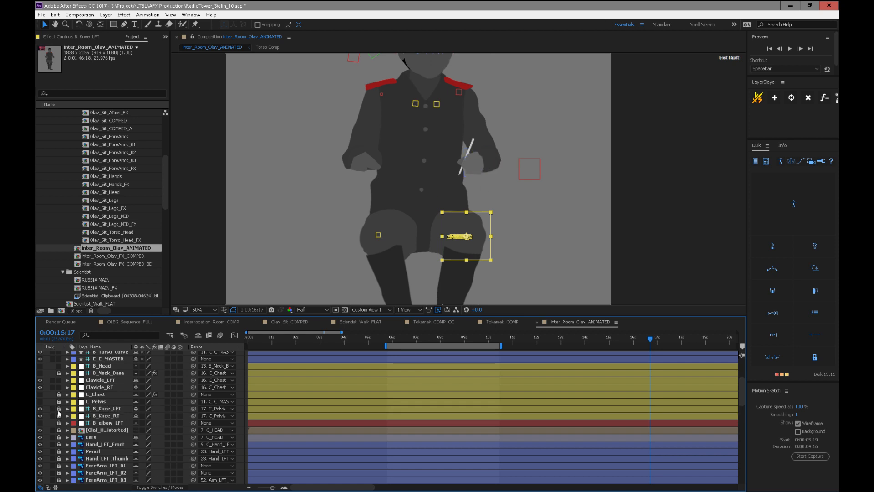
{"action": "left_click", "coordinate": [58, 415]}
- Unlock the ForeArm_LFT_01, ForeArm_LFT_02 and ForeArm_LFT_03 layers and select all three
{"action": "scroll", "coordinate": [741, 427], "scroll_direction": "up", "scroll_amount": 5}
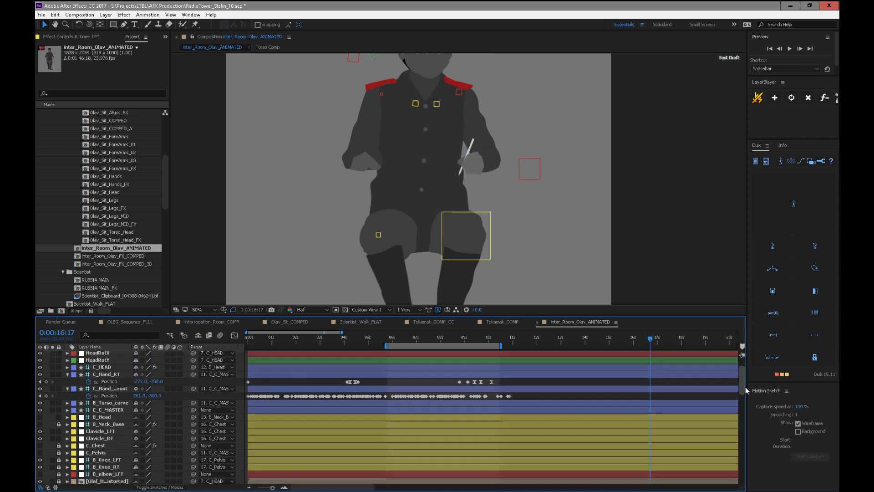
{"action": "left_click_drag", "start_coordinate": [744, 395], "coordinate": [746, 415]}
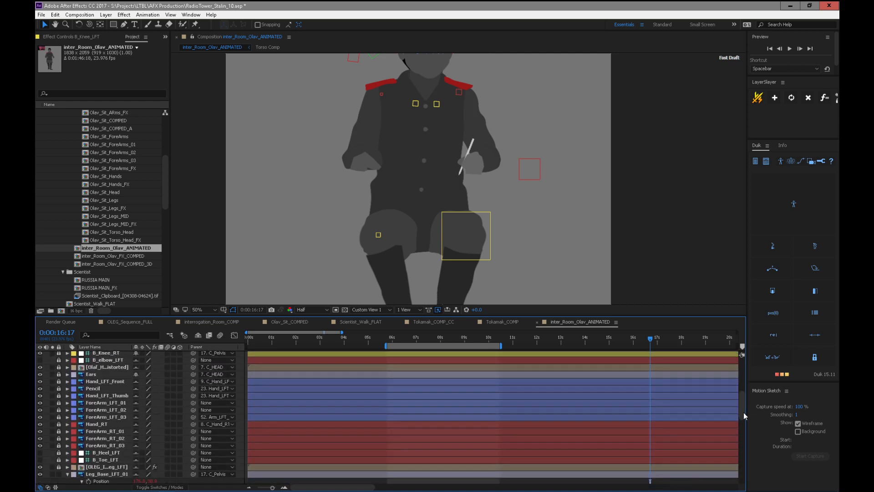
{"action": "left_click", "coordinate": [118, 402]}
{"action": "left_click", "coordinate": [100, 404]}
{"action": "left_click_drag", "start_coordinate": [58, 403], "coordinate": [58, 416]}
{"action": "left_click", "coordinate": [116, 403]}
{"action": "left_click", "coordinate": [116, 417], "text": "shift"}
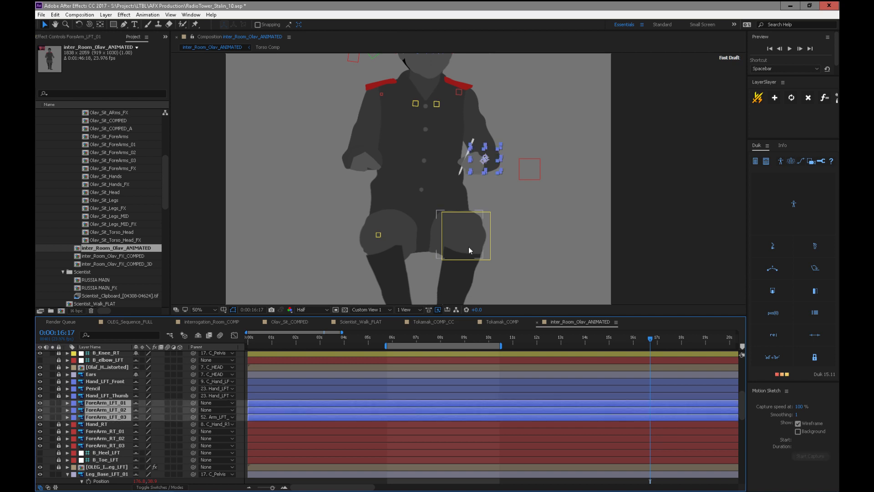
- Apply the Tint colour correction effect to ForeArm_LFT_01 alone
{"action": "left_click", "coordinate": [104, 402]}
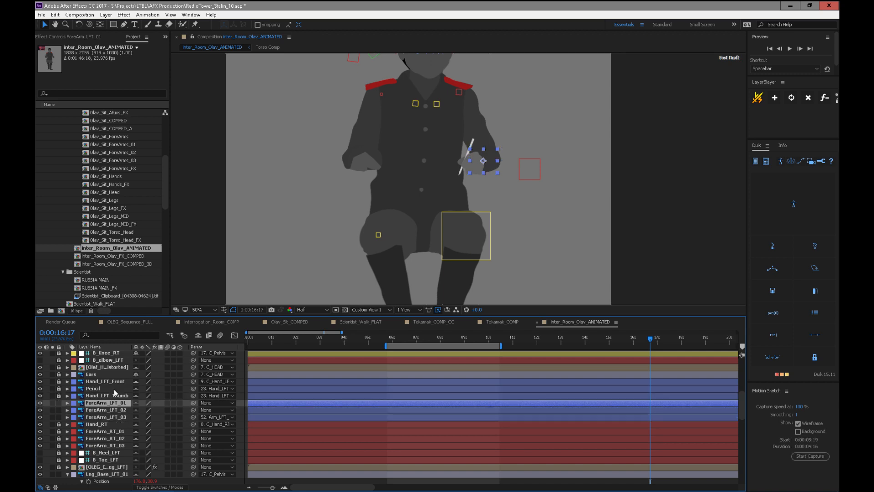
{"action": "left_click", "coordinate": [88, 38]}
{"action": "right_click", "coordinate": [93, 53]}
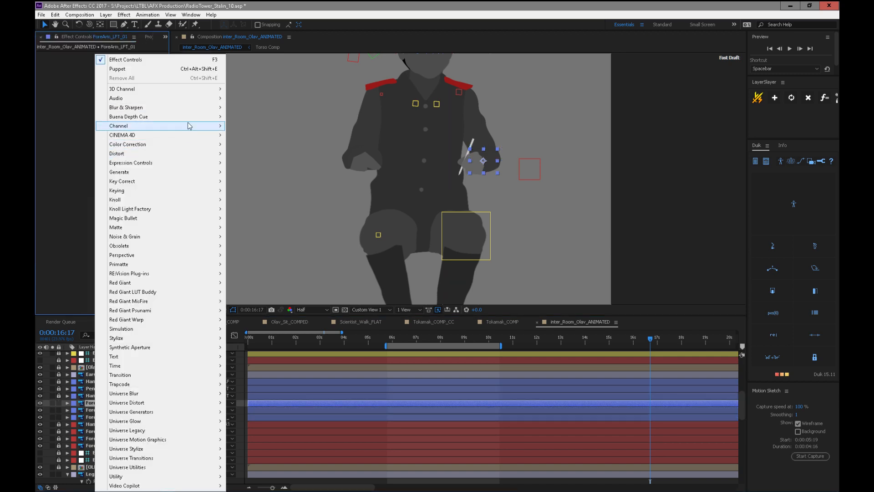
{"action": "mouse_move", "coordinate": [187, 146]}
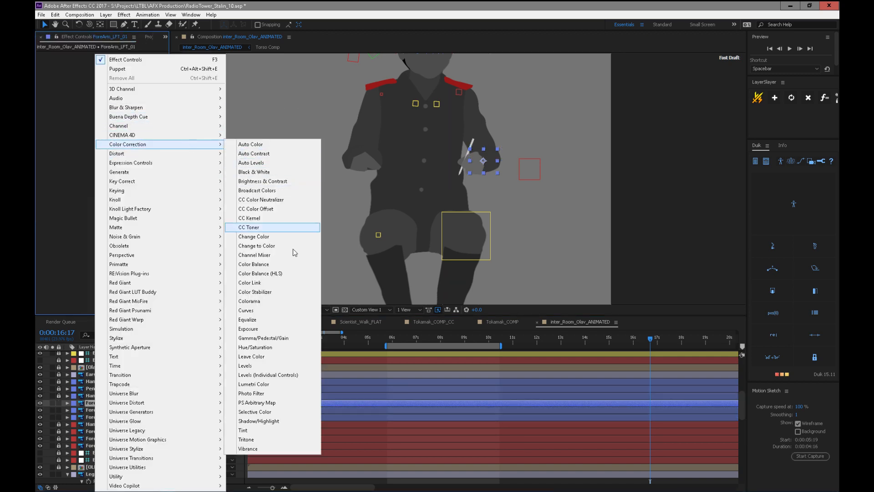
{"action": "left_click", "coordinate": [283, 433]}
- Set the Tint's Map Black To colour on ForeArm_LFT_01 to bright red and Map White To to FF0000
{"action": "left_click", "coordinate": [112, 62]}
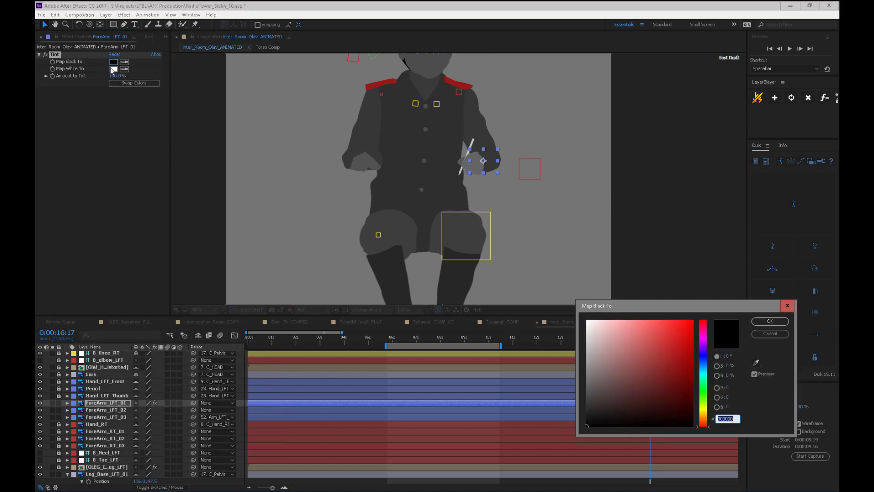
{"action": "left_click_drag", "start_coordinate": [663, 353], "coordinate": [720, 299]}
{"action": "left_click", "coordinate": [769, 321]}
{"action": "left_click", "coordinate": [113, 69]}
{"action": "type", "text": "ff0000"}
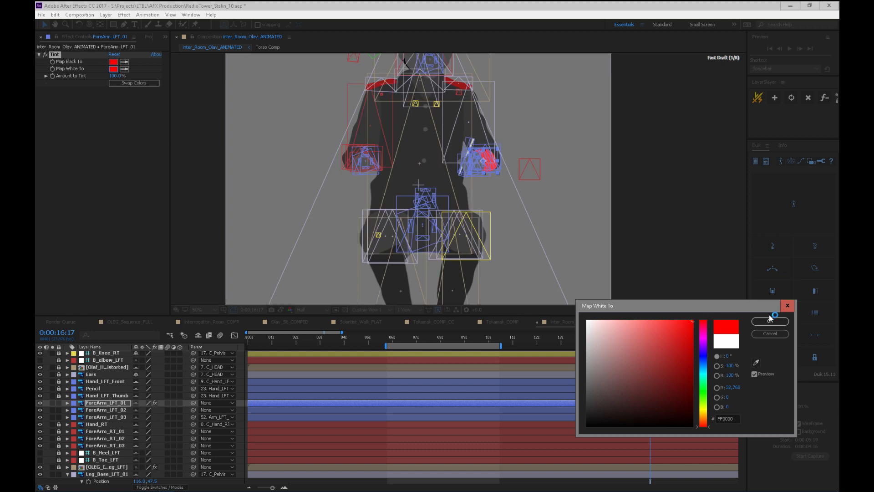
{"action": "left_click", "coordinate": [769, 321]}
{"action": "left_click", "coordinate": [91, 176]}
- Copy the Tint effect onto ForeArm_LFT_02 and change its Map Black To colour to bright green
{"action": "left_click", "coordinate": [58, 55]}
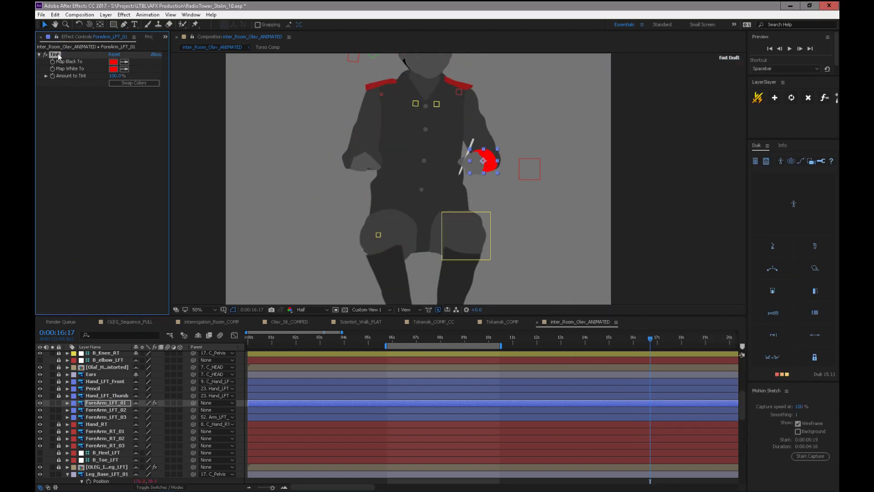
{"action": "left_click", "coordinate": [100, 410]}
{"action": "key", "text": "ctrl+v"}
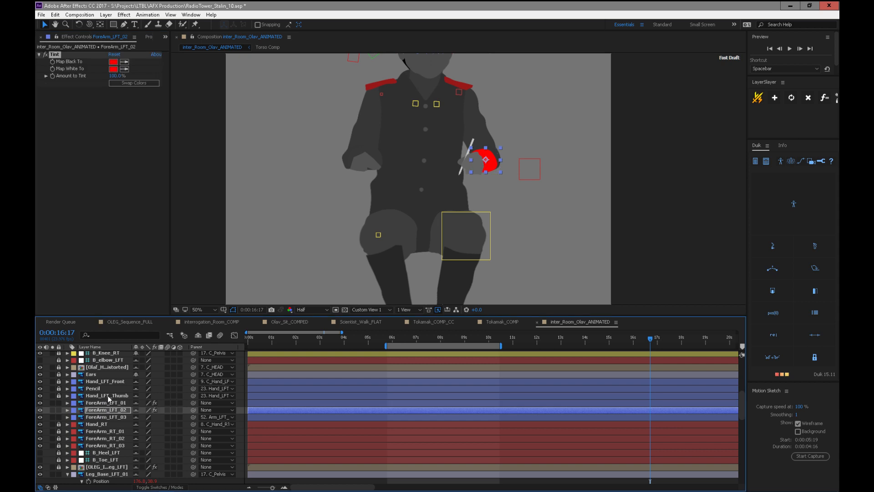
{"action": "left_click", "coordinate": [113, 62]}
{"action": "left_click", "coordinate": [693, 385]}
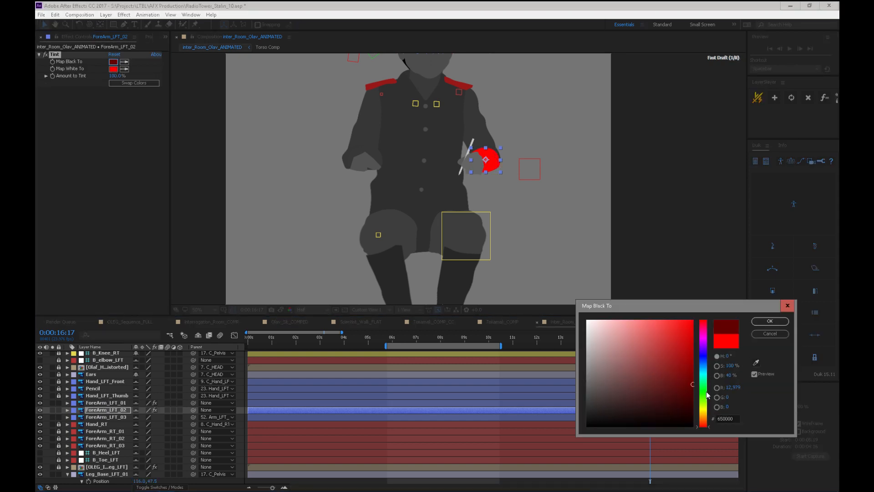
{"action": "left_click", "coordinate": [703, 399]}
{"action": "left_click_drag", "start_coordinate": [690, 388], "coordinate": [696, 356]}
{"action": "left_click", "coordinate": [770, 320]}
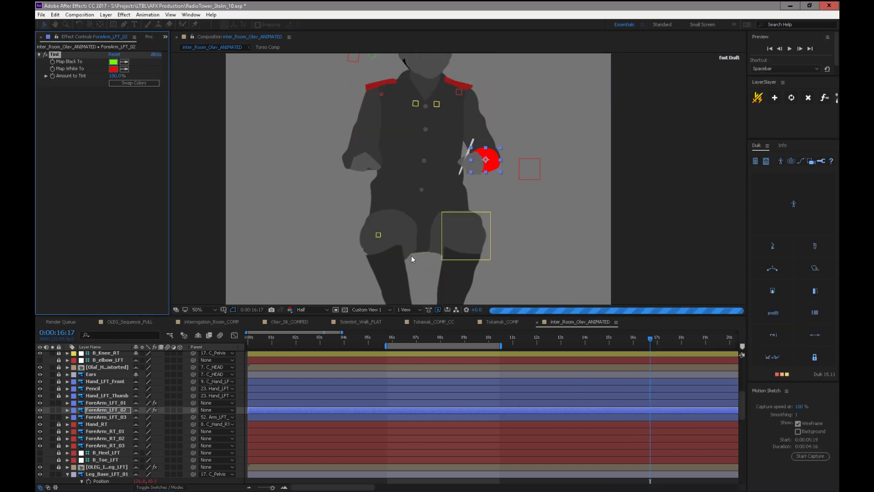
- Paste the Tint effect onto ForeArm_LFT_03 and change both its Map White To and Map Black To colours to blue
{"action": "left_click", "coordinate": [101, 417]}
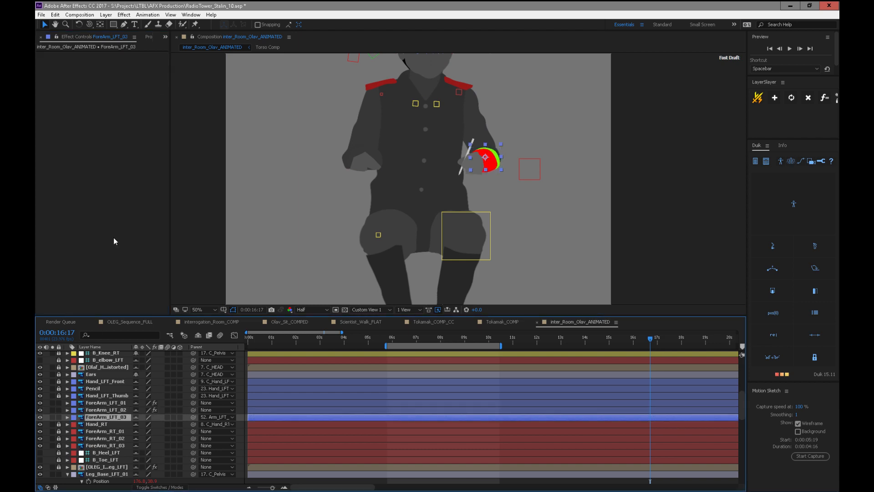
{"action": "key", "text": "ctrl+v"}
{"action": "left_click", "coordinate": [117, 70]}
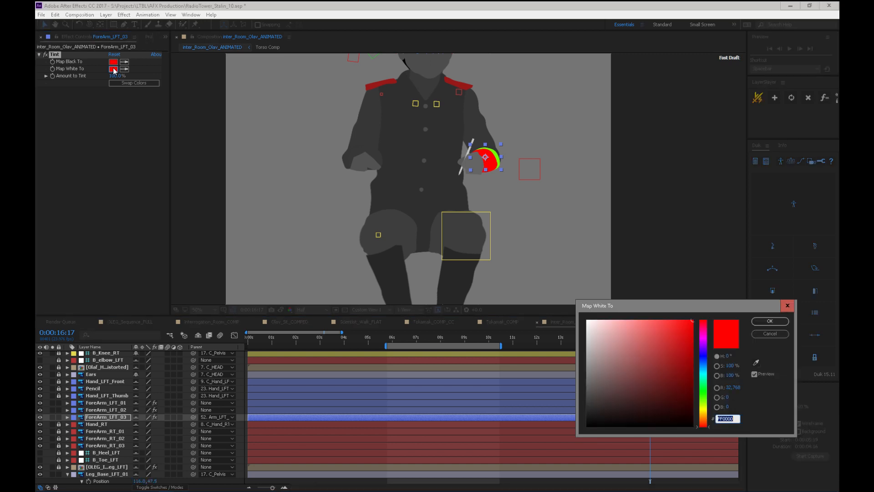
{"action": "left_click", "coordinate": [702, 362]}
{"action": "left_click_drag", "start_coordinate": [644, 362], "coordinate": [657, 350]}
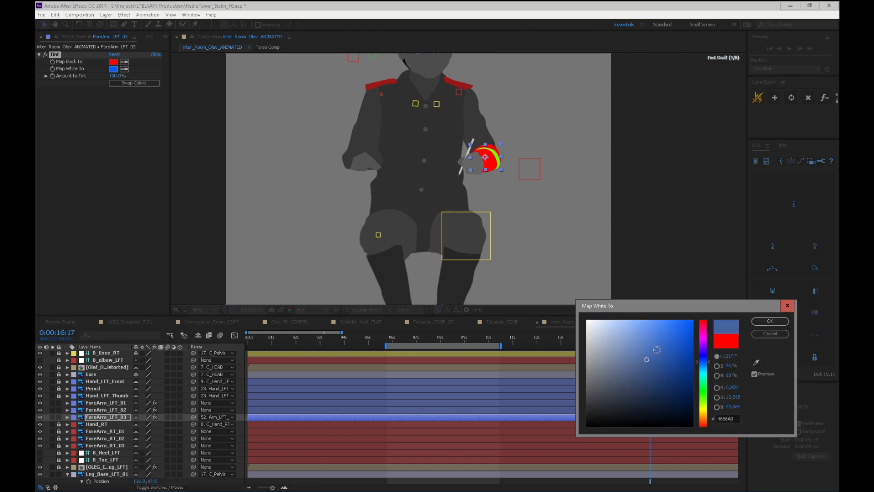
{"action": "left_click", "coordinate": [769, 321]}
{"action": "left_click", "coordinate": [116, 68]}
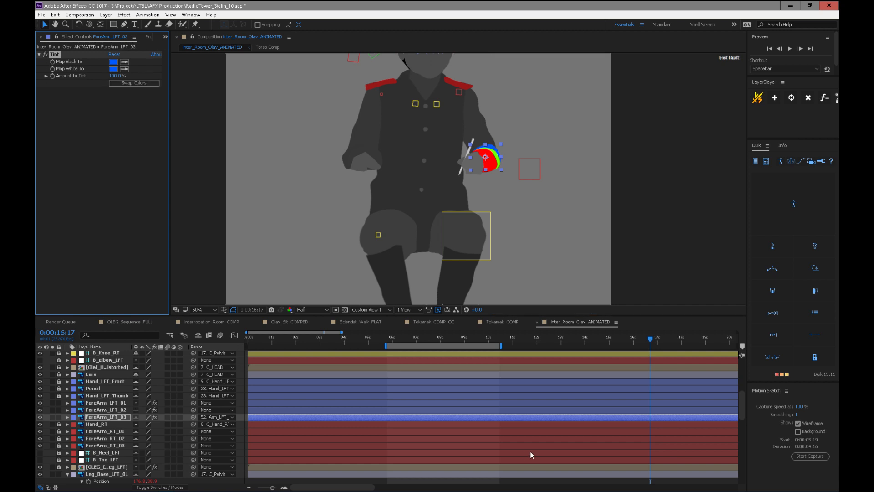
- Scrub the animation between about 0:00:07:05 and 0:00:09:11 to examine how the coloured left forearm pieces slide apart and overlap
{"action": "left_click_drag", "start_coordinate": [614, 349], "coordinate": [529, 341]}
{"action": "left_click_drag", "start_coordinate": [474, 337], "coordinate": [456, 344]}
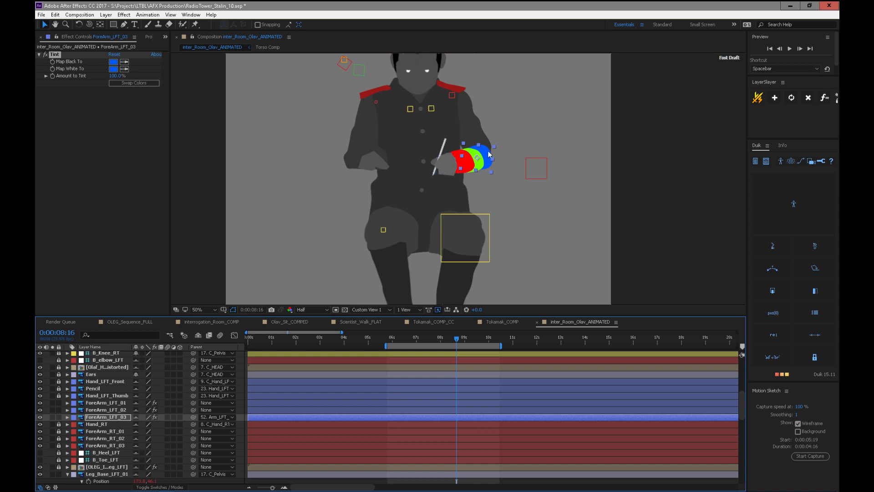
{"action": "mouse_move", "coordinate": [465, 339]}
{"action": "left_mouse_down"}
{"action": "mouse_move", "coordinate": [488, 342]}
{"action": "mouse_move", "coordinate": [429, 341]}
{"action": "mouse_move", "coordinate": [476, 341]}
{"action": "left_mouse_up"}
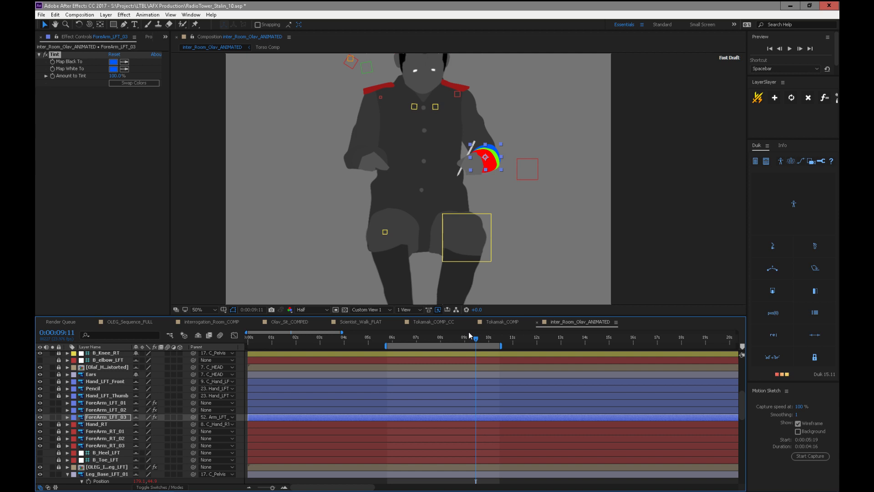
{"action": "left_click_drag", "start_coordinate": [452, 338], "coordinate": [421, 339]}
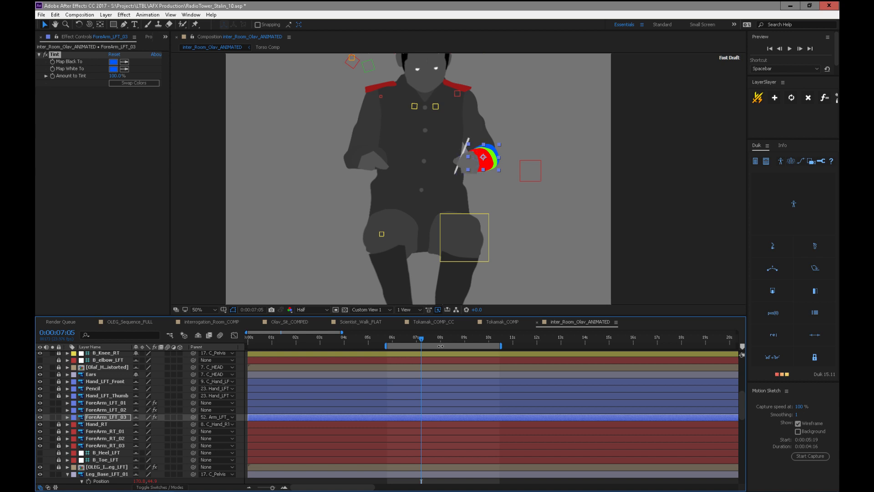
{"action": "mouse_move", "coordinate": [460, 337]}
{"action": "left_mouse_down"}
{"action": "mouse_move", "coordinate": [400, 347]}
{"action": "mouse_move", "coordinate": [460, 344]}
{"action": "left_mouse_up"}
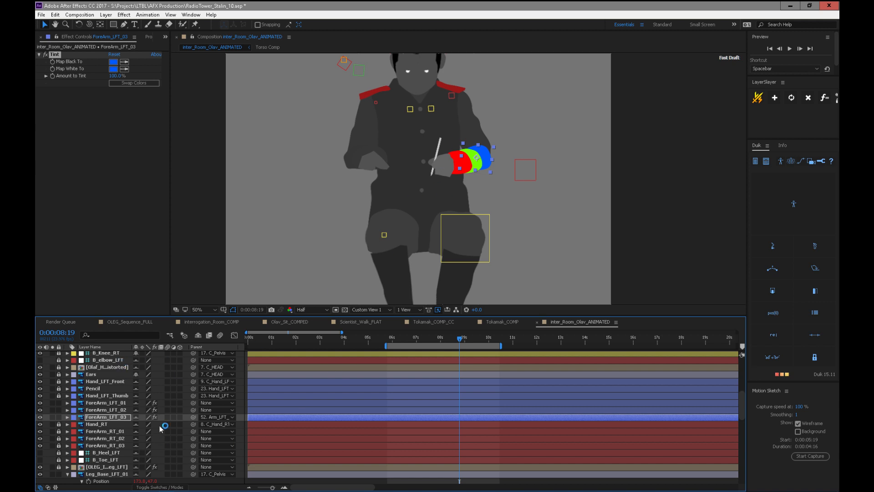
- Go to 0:00:11:18, after the hand keyframes, and select the C_Hand_LFT_Front controller
{"action": "left_click_drag", "start_coordinate": [742, 403], "coordinate": [739, 381]}
{"action": "scroll", "coordinate": [739, 381], "scroll_direction": "up", "scroll_amount": 3}
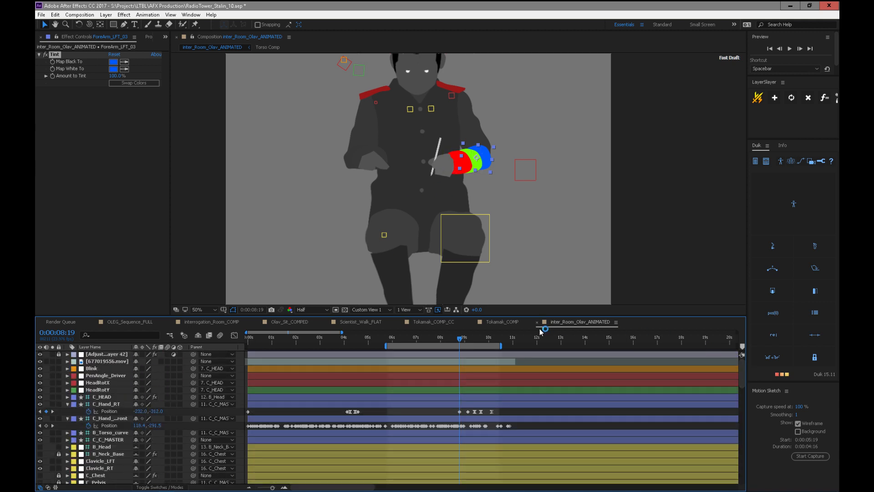
{"action": "left_click", "coordinate": [530, 340]}
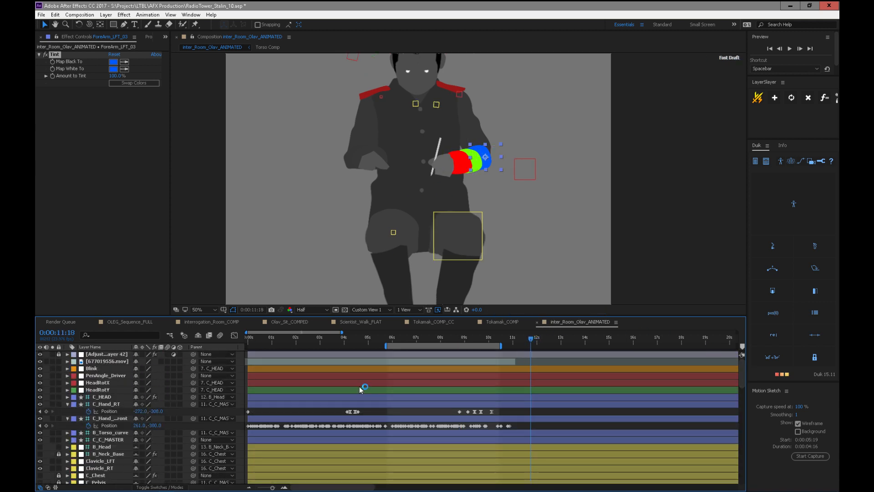
{"action": "left_click", "coordinate": [121, 419]}
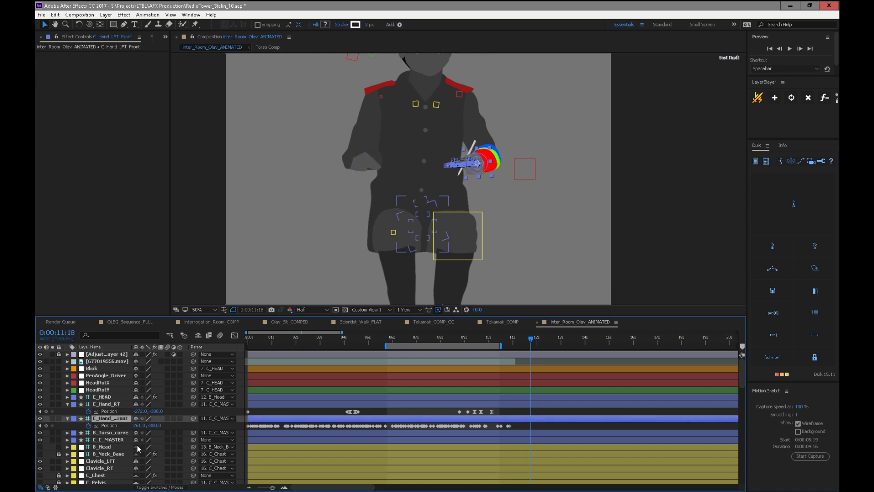
{"action": "left_click", "coordinate": [483, 171]}
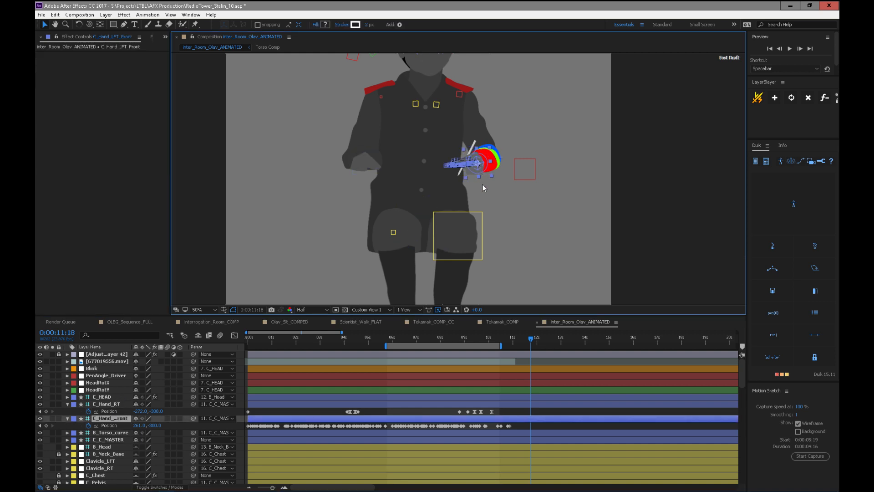
{"action": "left_click", "coordinate": [550, 419]}
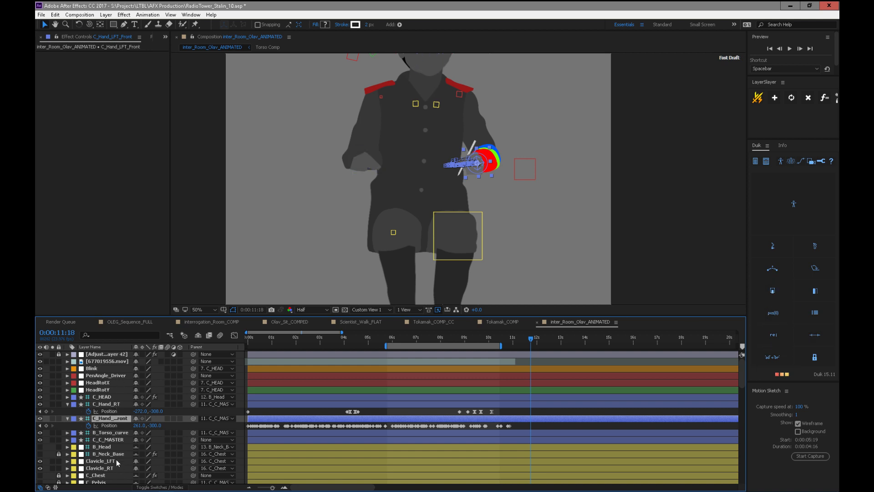
- Try nudging the left hand controller slightly in the composition, then undo the move
{"action": "scroll", "coordinate": [742, 380], "scroll_direction": "down", "scroll_amount": 3}
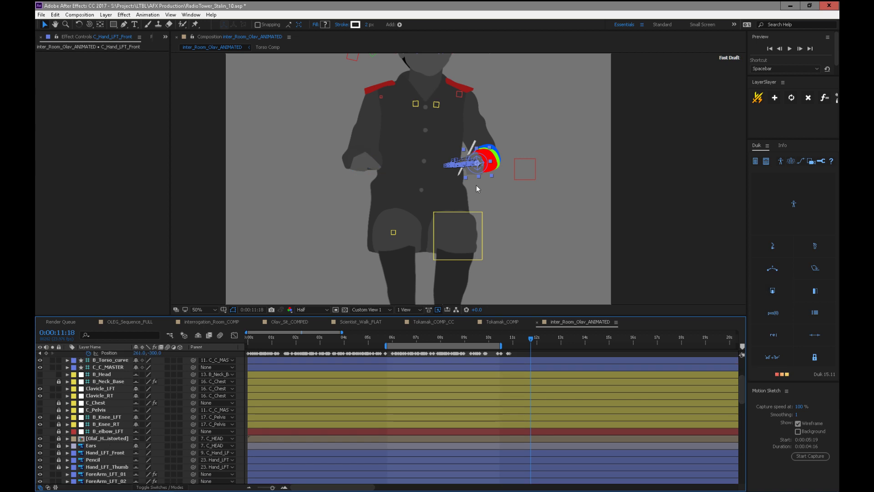
{"action": "left_click_drag", "start_coordinate": [743, 397], "coordinate": [732, 347]}
{"action": "mouse_move", "coordinate": [482, 172]}
{"action": "left_mouse_down"}
{"action": "mouse_move", "coordinate": [476, 160]}
{"action": "mouse_move", "coordinate": [488, 168]}
{"action": "mouse_move", "coordinate": [455, 170]}
{"action": "mouse_move", "coordinate": [489, 169]}
{"action": "left_mouse_up"}
{"action": "key", "text": "ctrl+z"}
- Maximize the composition viewer and frame the whole character with the left hand controller ready for moving
{"action": "key", "text": "h"}
{"action": "left_click_drag", "start_coordinate": [539, 183], "coordinate": [550, 223]}
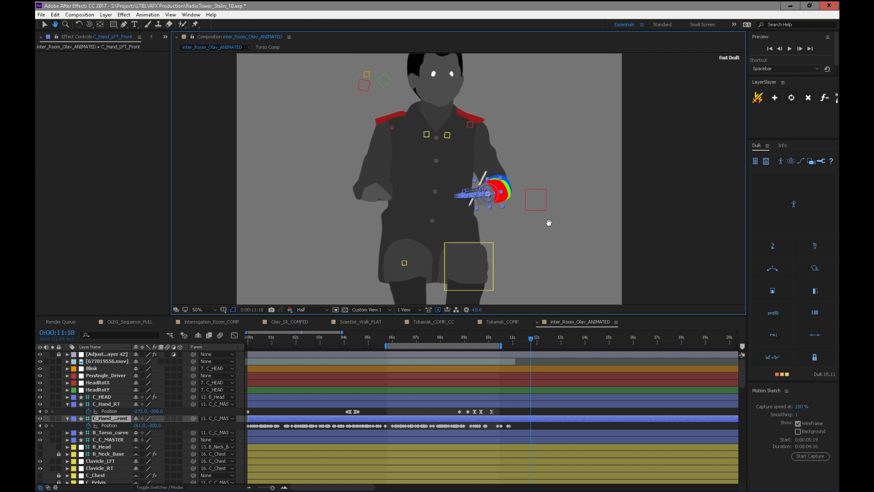
{"action": "key", "text": "grave"}
{"action": "key", "text": "v"}
{"action": "left_click_drag", "start_coordinate": [476, 288], "coordinate": [471, 249]}
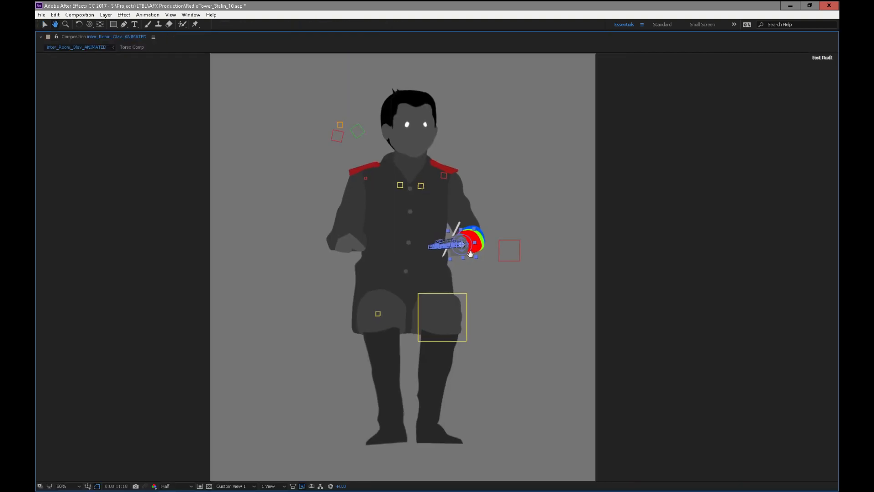
{"action": "left_click", "coordinate": [465, 256]}
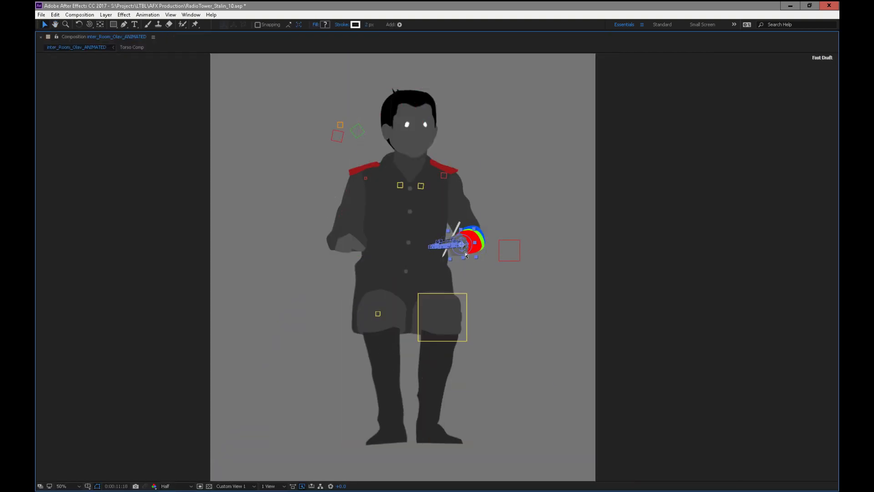
- Try moving the left hand controller around in the composition, then return it to its starting position
{"action": "key", "text": "ctrl+a"}
{"action": "left_click", "coordinate": [464, 254]}
{"action": "key", "text": "ctrl+a"}
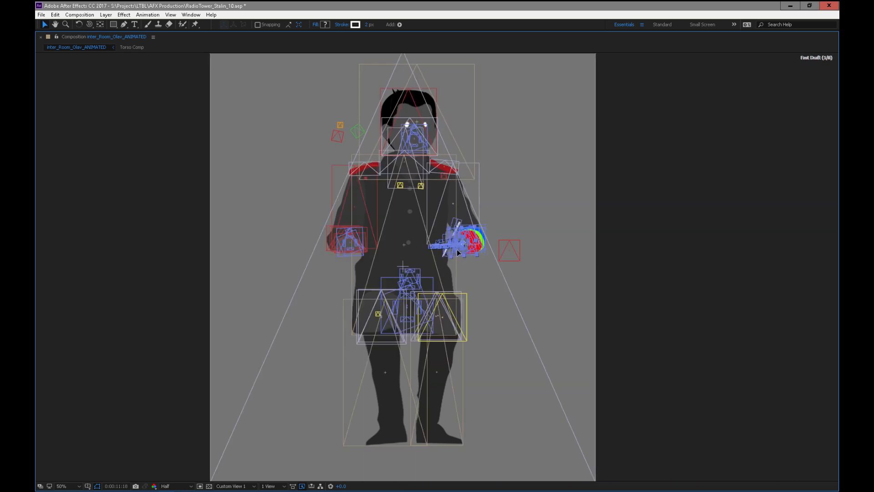
{"action": "left_click_drag", "start_coordinate": [439, 253], "coordinate": [458, 242]}
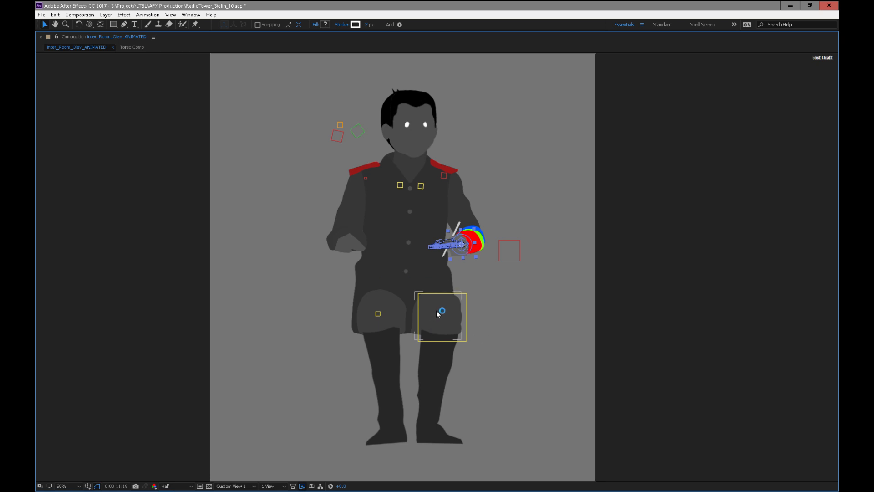
- Restore the full panel layout, then unlock and select the C_Chest layer in the timeline
{"action": "key", "text": "grave"}
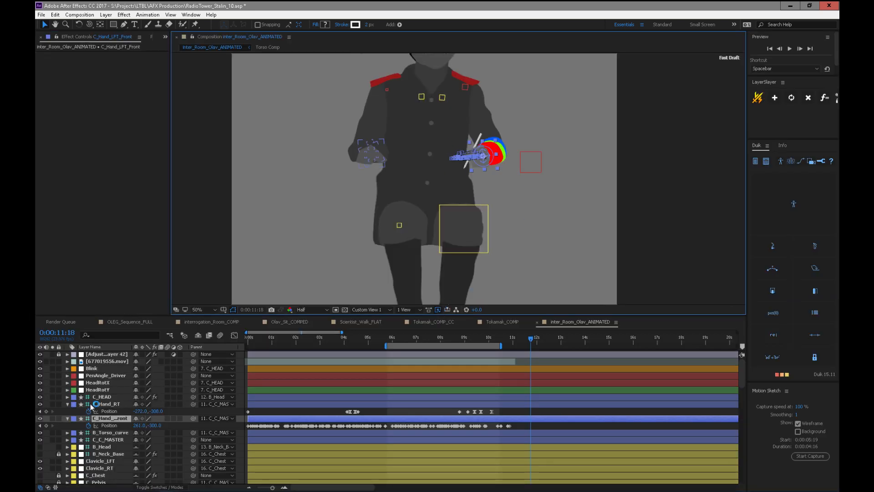
{"action": "scroll", "coordinate": [737, 399], "scroll_direction": "down", "scroll_amount": 5}
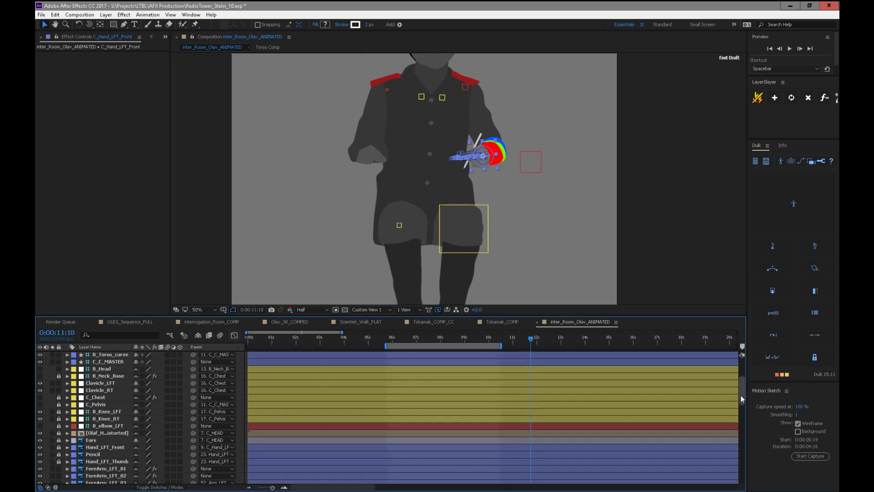
{"action": "left_click", "coordinate": [108, 392]}
{"action": "left_click", "coordinate": [105, 401]}
{"action": "left_click", "coordinate": [59, 399]}
{"action": "left_click", "coordinate": [58, 399]}
{"action": "left_click", "coordinate": [102, 401]}
{"action": "left_click", "coordinate": [58, 399]}
{"action": "left_click", "coordinate": [94, 399]}
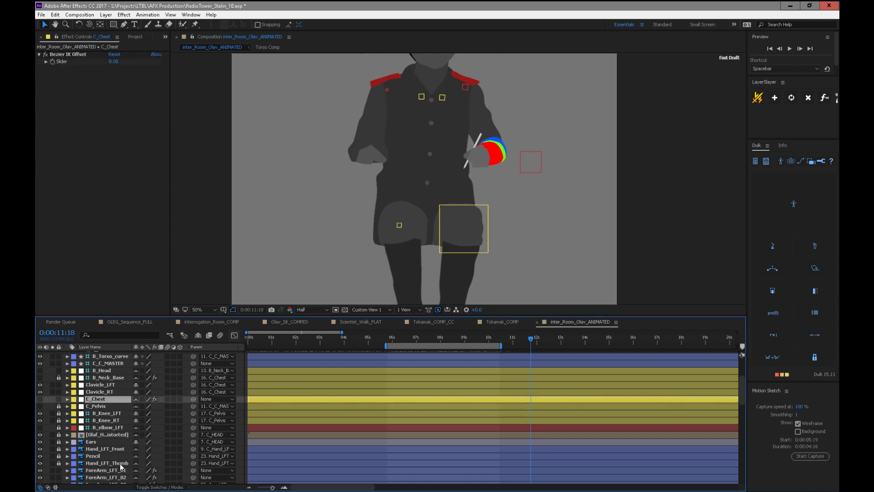
- Reveal the Position expression of C_Chest for inspection, then collapse the layer and lock it again
{"action": "key", "text": "e"}
{"action": "key", "text": "e"}
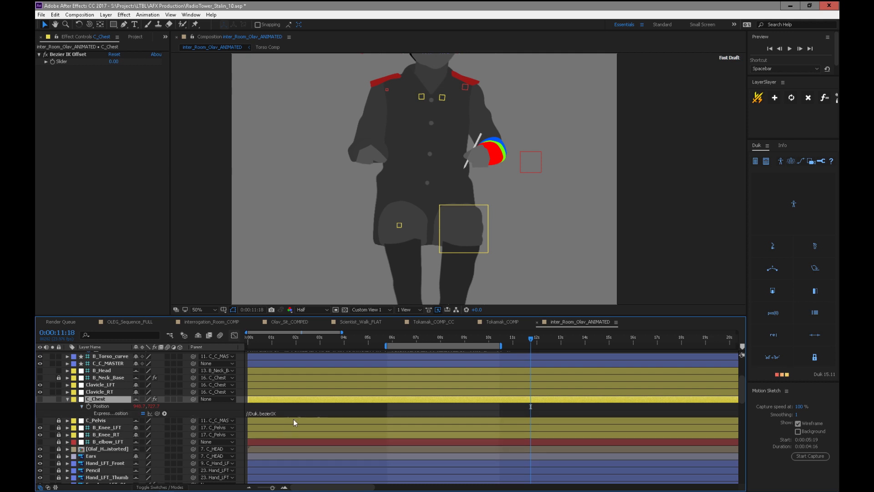
{"action": "left_click", "coordinate": [68, 399]}
{"action": "left_click", "coordinate": [58, 399]}
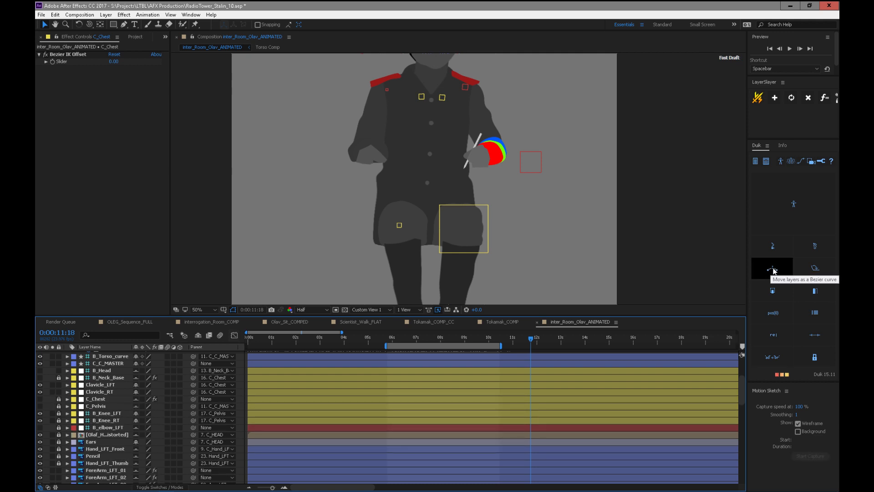
- Try moving the B_Torso_curve controller sideways to bend the torso, then undo the move
{"action": "left_click", "coordinate": [432, 188]}
{"action": "left_click_drag", "start_coordinate": [438, 188], "coordinate": [465, 185]}
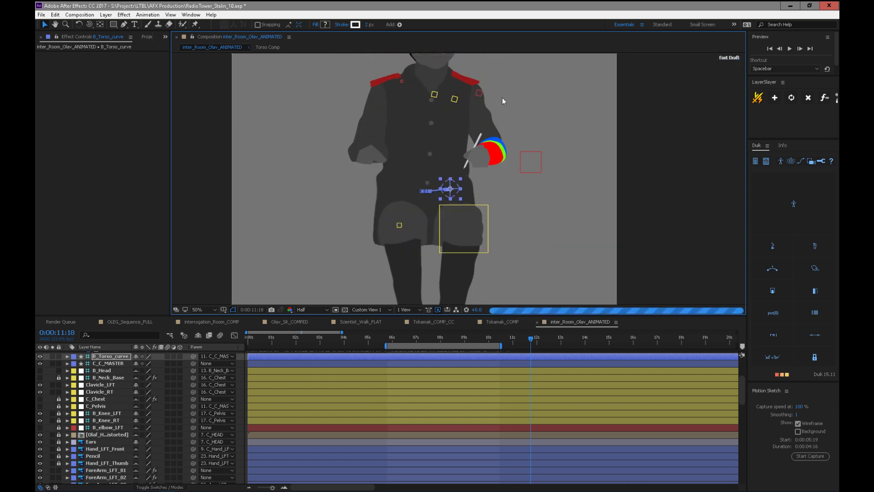
{"action": "left_click_drag", "start_coordinate": [572, 152], "coordinate": [560, 220]}
{"action": "key", "text": "ctrl+z"}
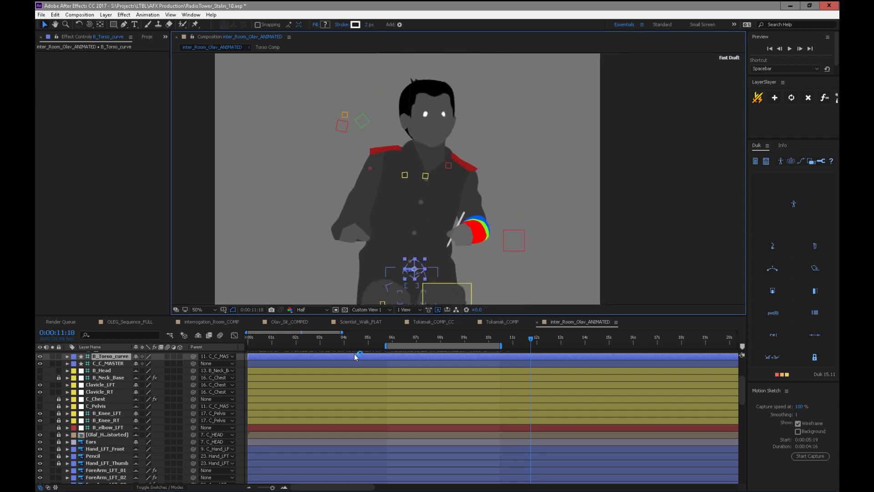
- Expand the B_Torso_curve layer's transform properties and display its complete Position expression
{"action": "left_click", "coordinate": [59, 441]}
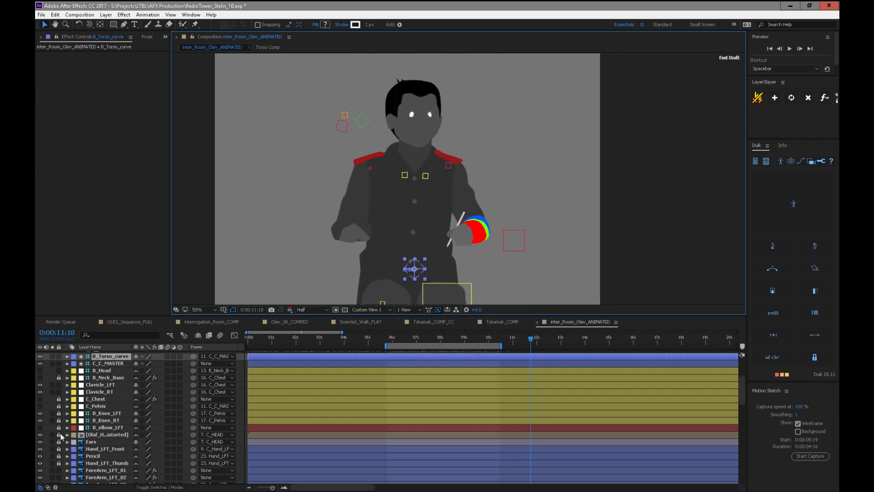
{"action": "left_click", "coordinate": [67, 356]}
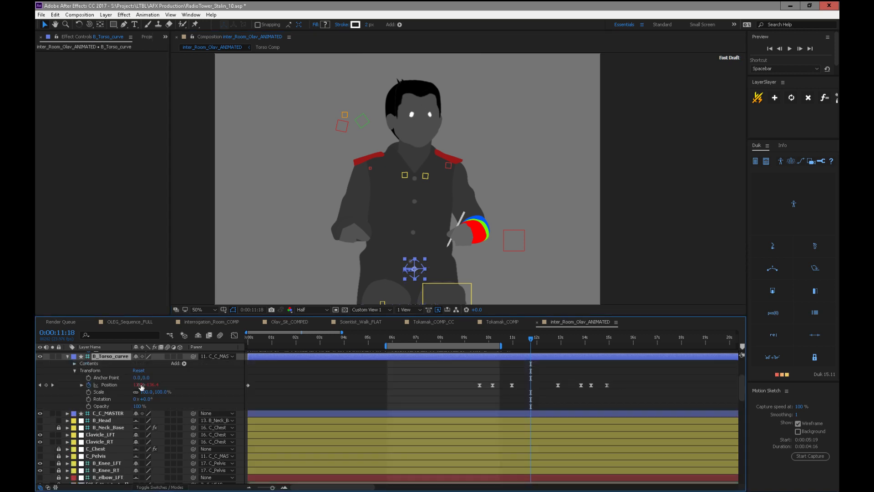
{"action": "left_click", "coordinate": [82, 385]}
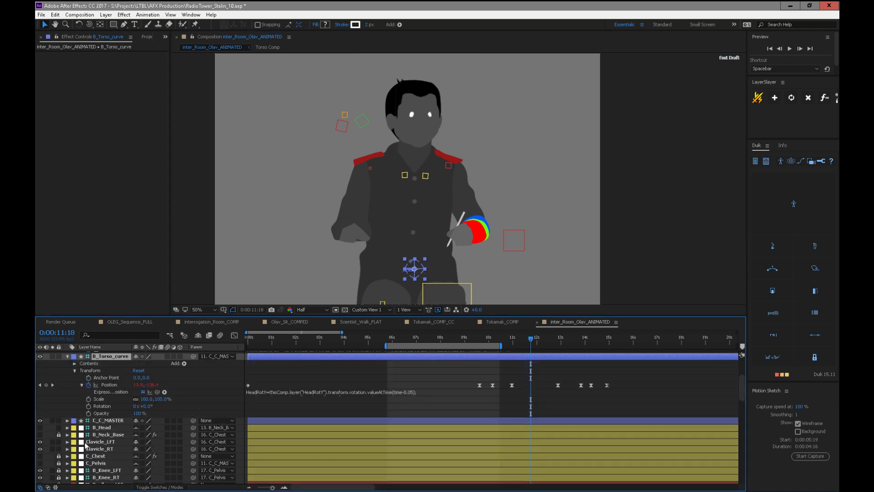
{"action": "left_click", "coordinate": [281, 393]}
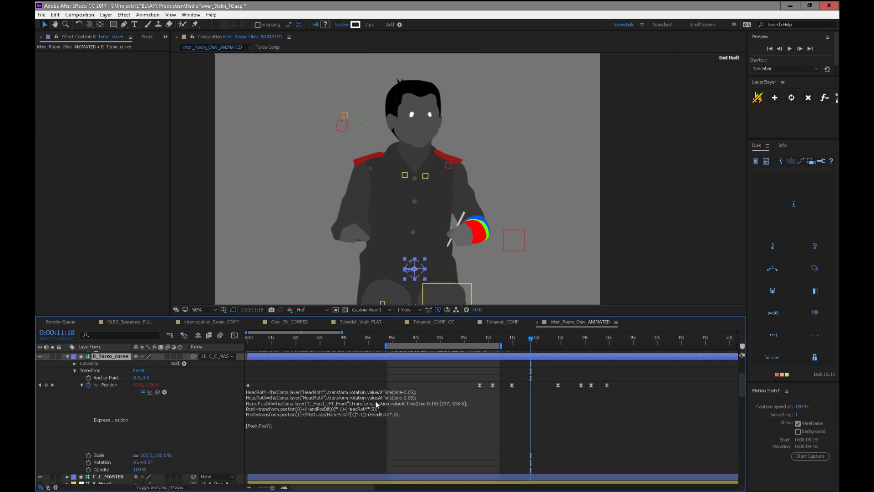
- Try nudging the torso controller in the composition with its expression displayed, then undo the added keyframe
{"action": "left_click_drag", "start_coordinate": [421, 269], "coordinate": [404, 267]}
{"action": "key", "text": "ctrl+z"}
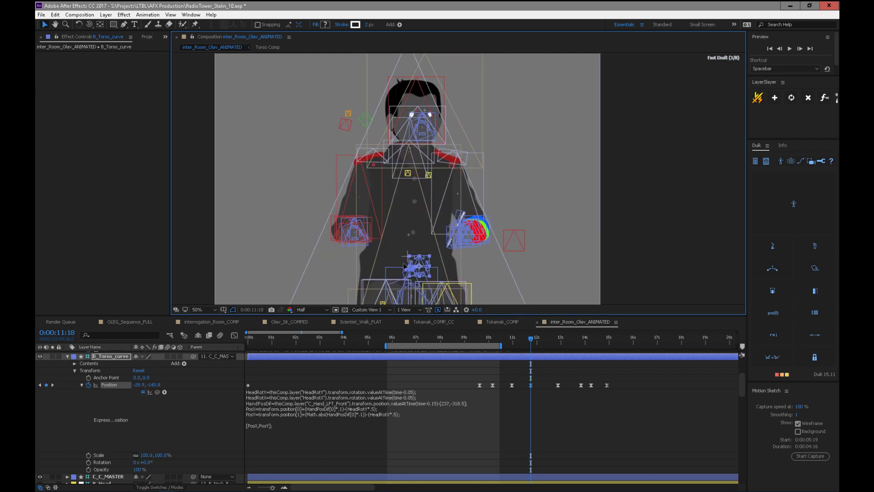
{"action": "key", "text": "ctrl+z"}
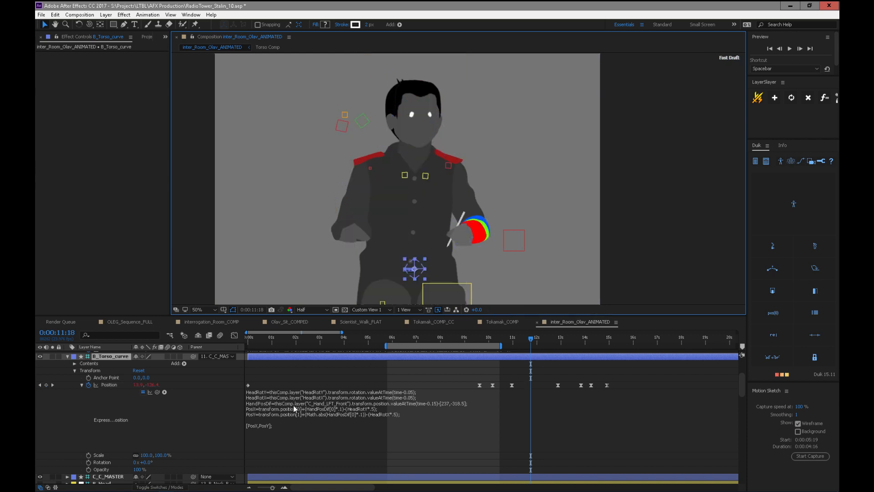
- Open the torso controller's Position expression and highlight the HandPosDif line that references C_Hand_LFT_Front
{"action": "left_click", "coordinate": [255, 408]}
{"action": "left_click", "coordinate": [252, 401]}
{"action": "left_click_drag", "start_coordinate": [480, 404], "coordinate": [245, 403]}
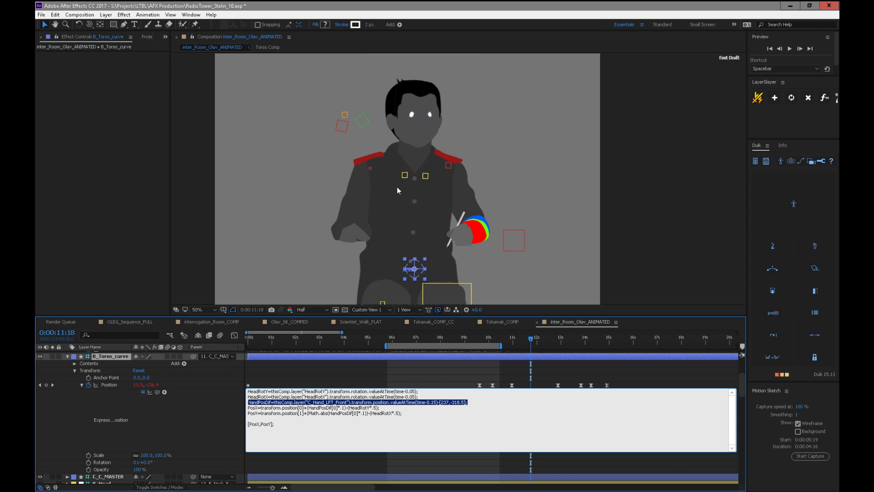
- Select the HeadRotY layer and reveal its Rotation property
{"action": "left_click_drag", "start_coordinate": [742, 386], "coordinate": [743, 359]}
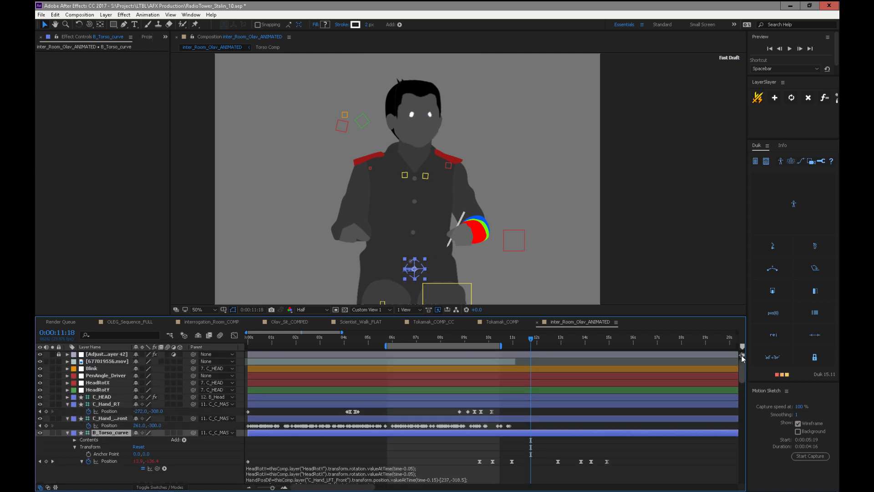
{"action": "left_click", "coordinate": [114, 383]}
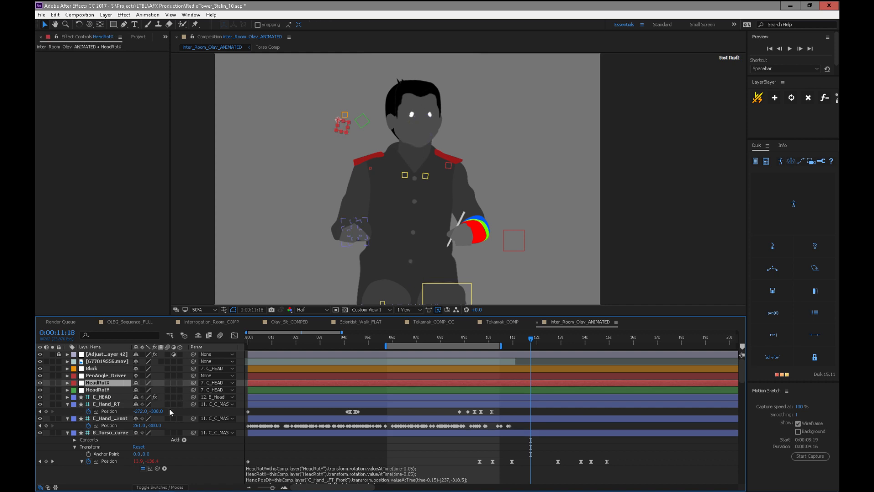
{"action": "left_click", "coordinate": [110, 390]}
{"action": "key", "text": "t"}
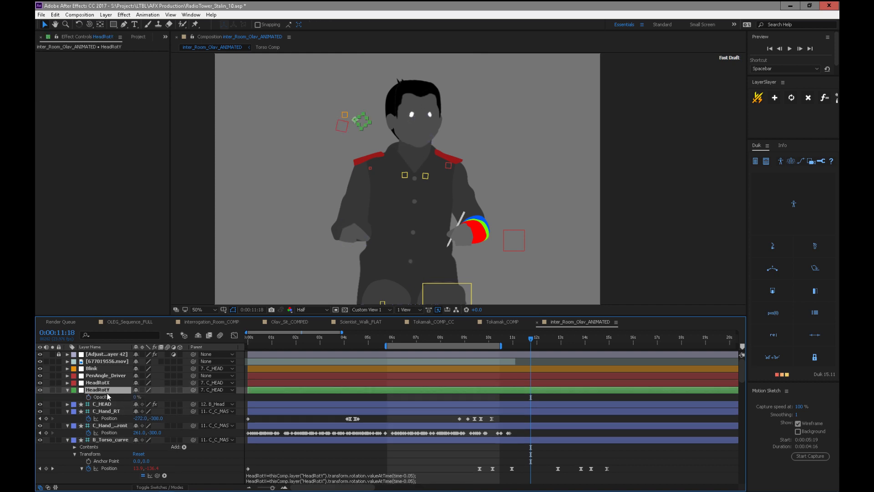
{"action": "key", "text": "r"}
- Try changing the HeadRotY rotation to about 24° and about 97°, undoing each change
{"action": "left_click_drag", "start_coordinate": [146, 398], "coordinate": [182, 396]}
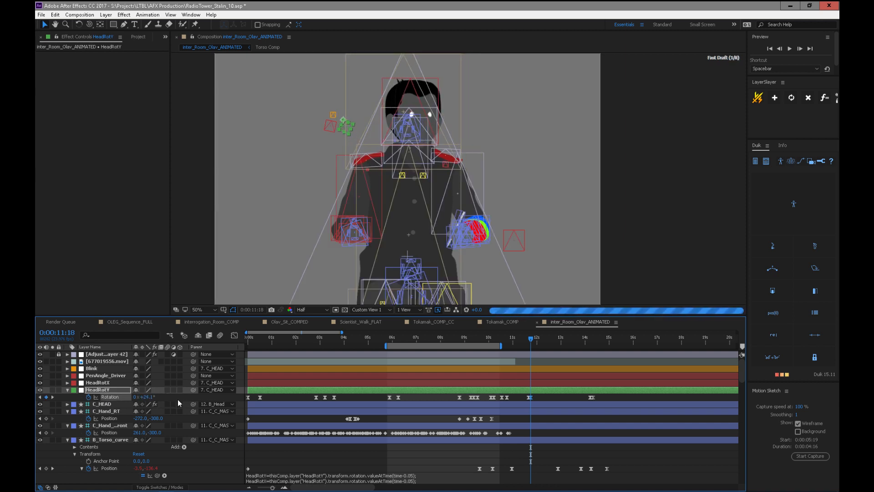
{"action": "key", "text": "ctrl+z"}
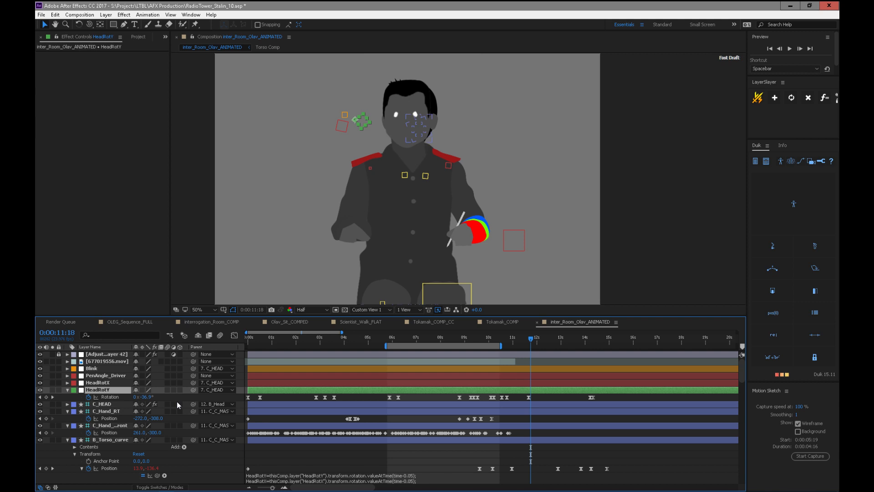
{"action": "left_click_drag", "start_coordinate": [145, 396], "coordinate": [225, 376]}
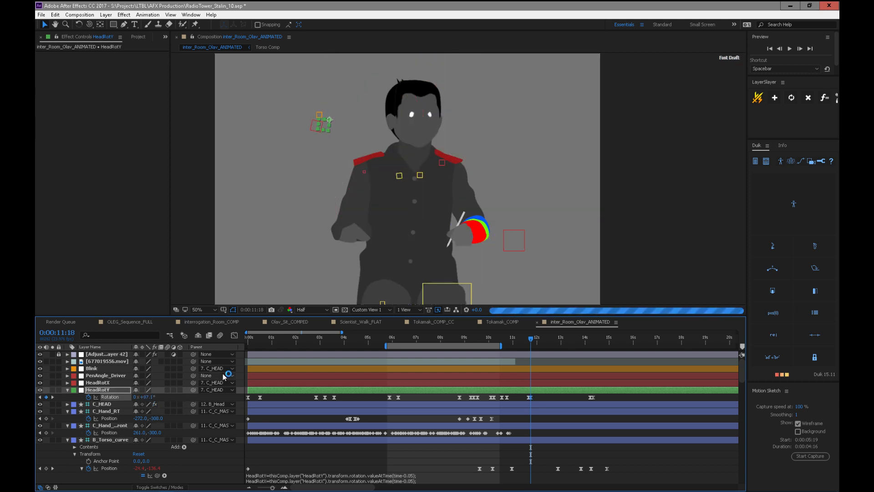
{"action": "key", "text": "ctrl+z"}
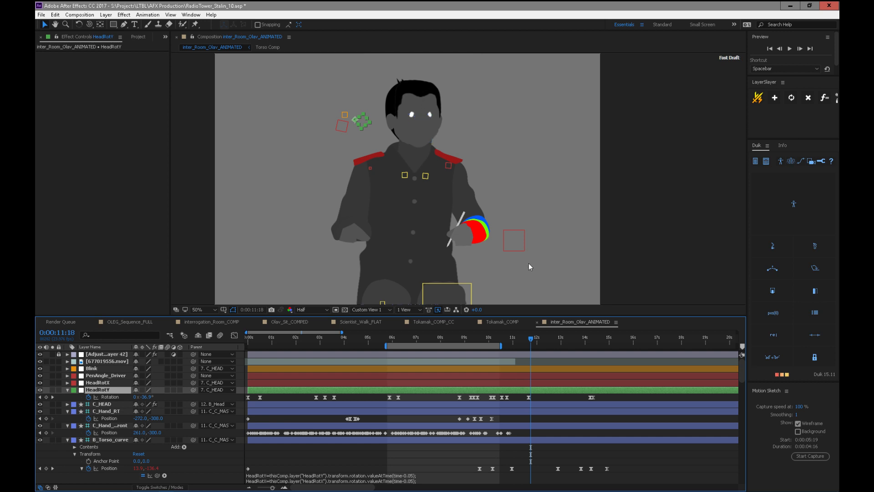
- Frame the whole character in the viewer and preview the animation
{"action": "scroll", "coordinate": [528, 264], "scroll_direction": "down", "scroll_amount": 1}
{"action": "key", "text": "space"}
{"action": "left_click_drag", "start_coordinate": [513, 237], "coordinate": [508, 193]}
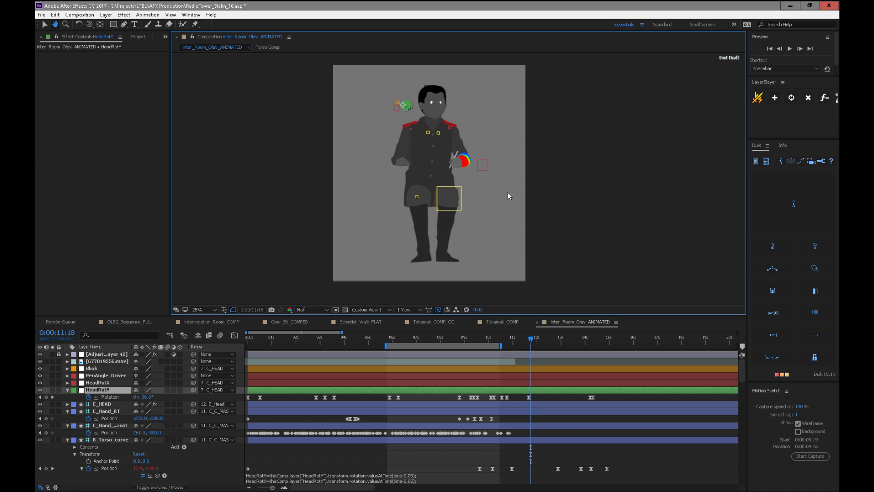
{"action": "key", "text": "space"}
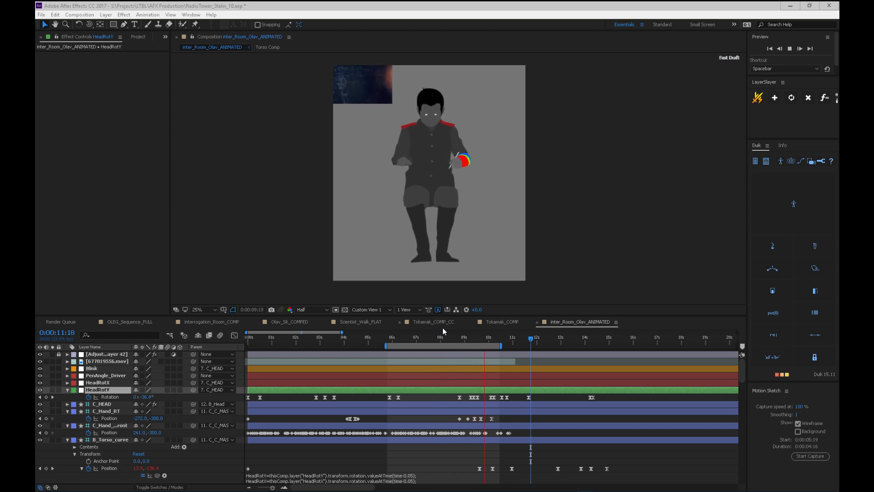
- Examine the torso controller's full Position expression during playback, then close it unchanged and stop the preview
{"action": "left_click_drag", "start_coordinate": [743, 369], "coordinate": [741, 378]}
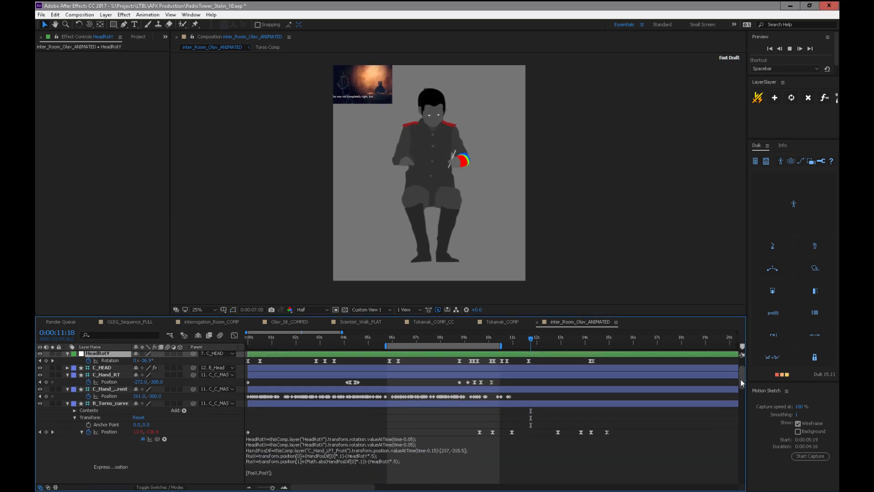
{"action": "left_click", "coordinate": [364, 438]}
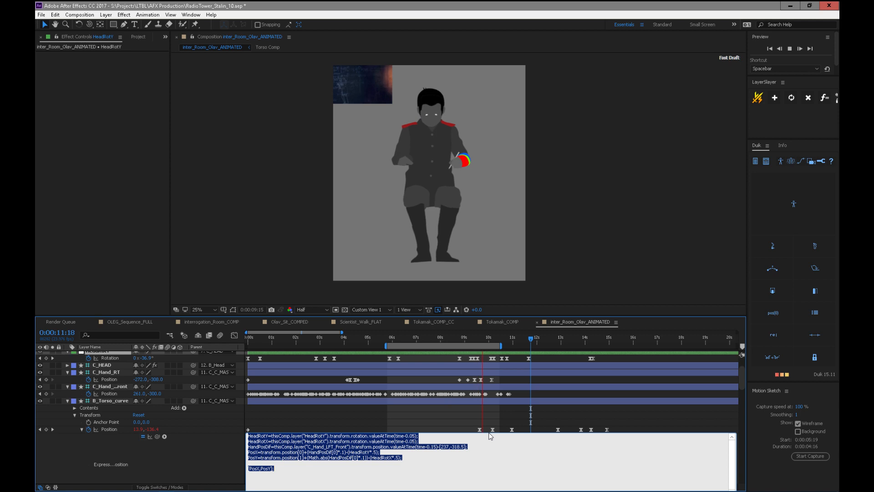
{"action": "left_click", "coordinate": [437, 423]}
{"action": "key", "text": "space"}
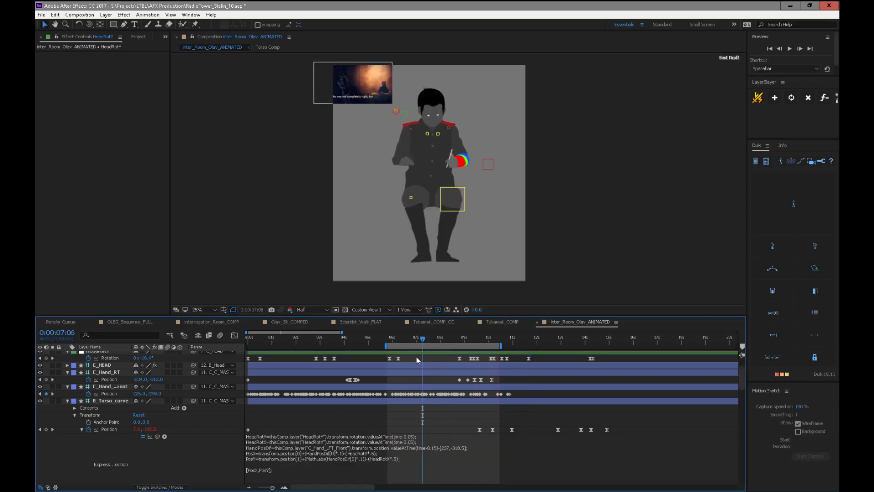
- Scrub between about 0:00:06:10 and 0:00:08:21, highlighting the C_Hand_LFT_Front position keyframes to examine how the torso follows the hand
{"action": "left_click_drag", "start_coordinate": [421, 336], "coordinate": [460, 342]}
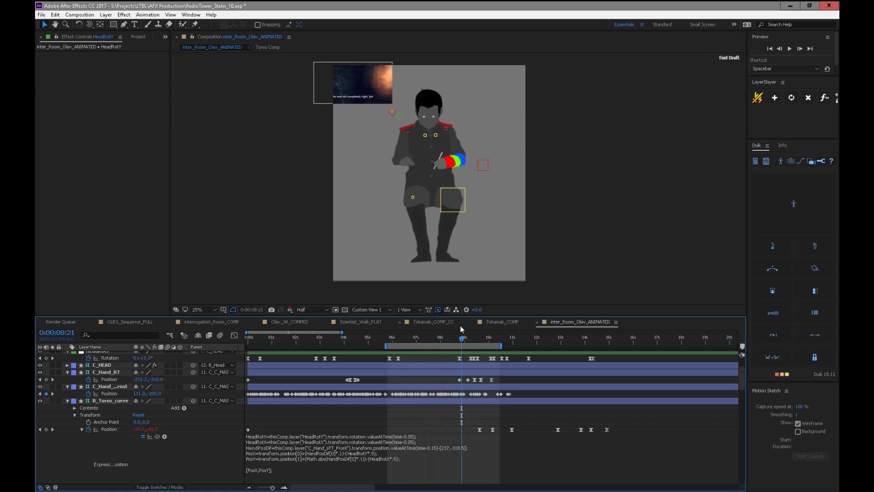
{"action": "left_click_drag", "start_coordinate": [438, 340], "coordinate": [403, 421]}
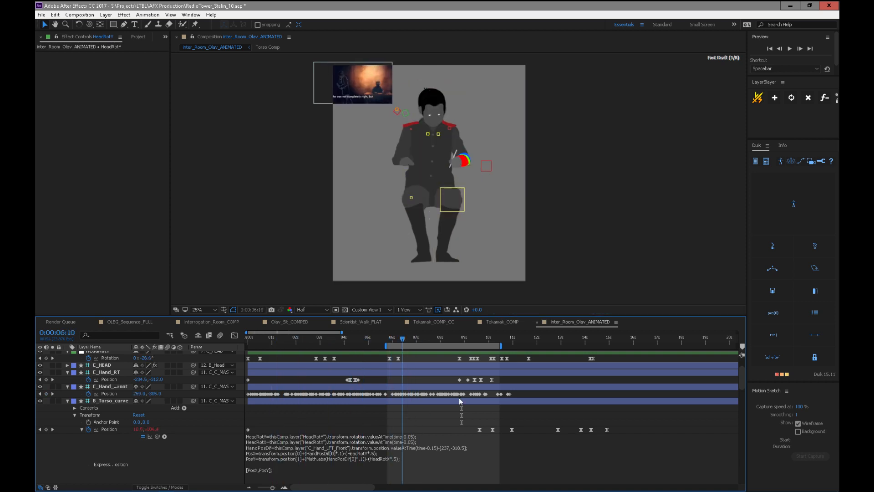
{"action": "left_click_drag", "start_coordinate": [518, 391], "coordinate": [253, 404]}
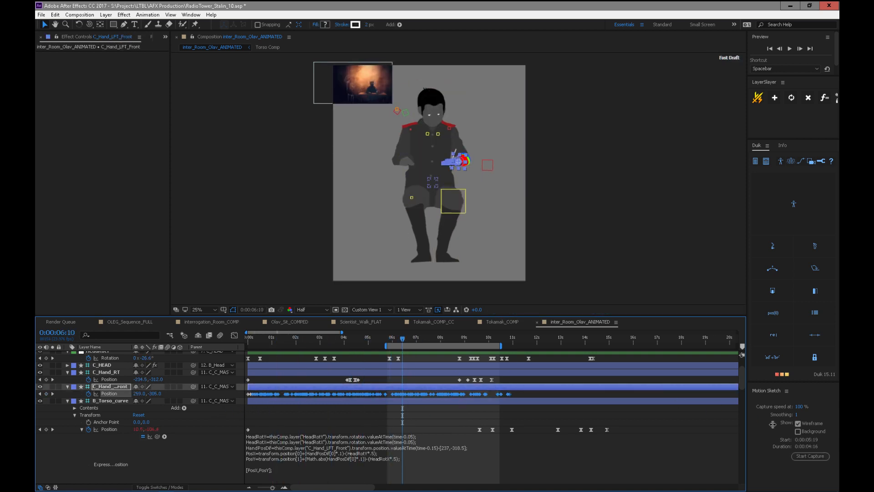
{"action": "mouse_move", "coordinate": [413, 338]}
{"action": "left_mouse_down"}
{"action": "mouse_move", "coordinate": [435, 337]}
{"action": "mouse_move", "coordinate": [425, 336]}
{"action": "left_mouse_up"}
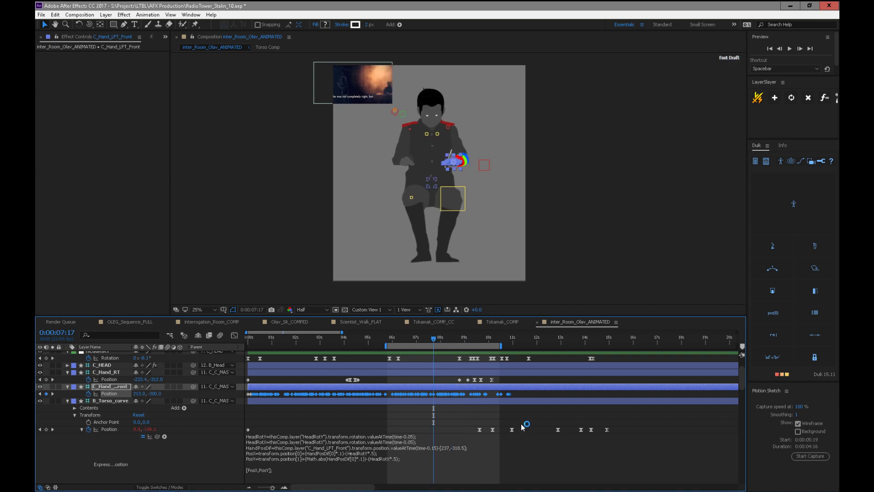
{"action": "left_click", "coordinate": [554, 406]}
- Reveal the HeadRotX rotation keyframes and scrub to about 0:00:09:07 to examine how the head rotation affects the torso
{"action": "scroll", "coordinate": [741, 378], "scroll_direction": "up", "scroll_amount": 2}
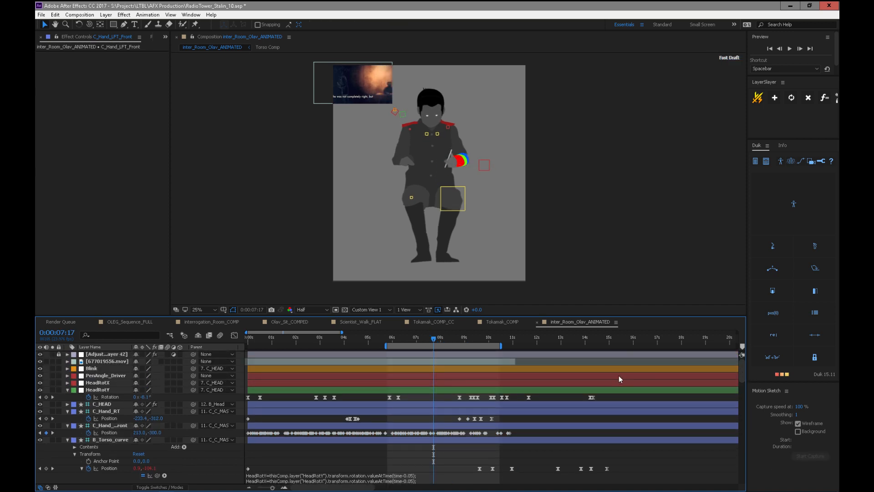
{"action": "left_click", "coordinate": [110, 384]}
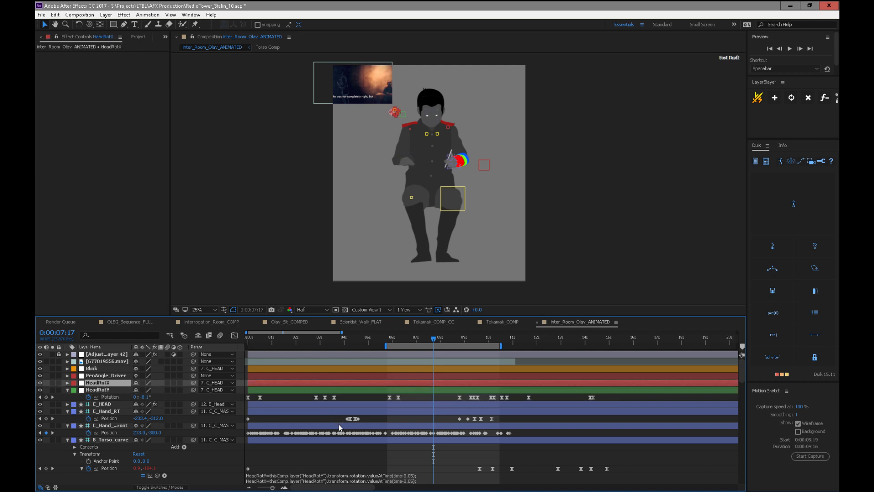
{"action": "key", "text": "u"}
{"action": "left_click_drag", "start_coordinate": [409, 337], "coordinate": [460, 363]}
{"action": "key", "text": "space"}
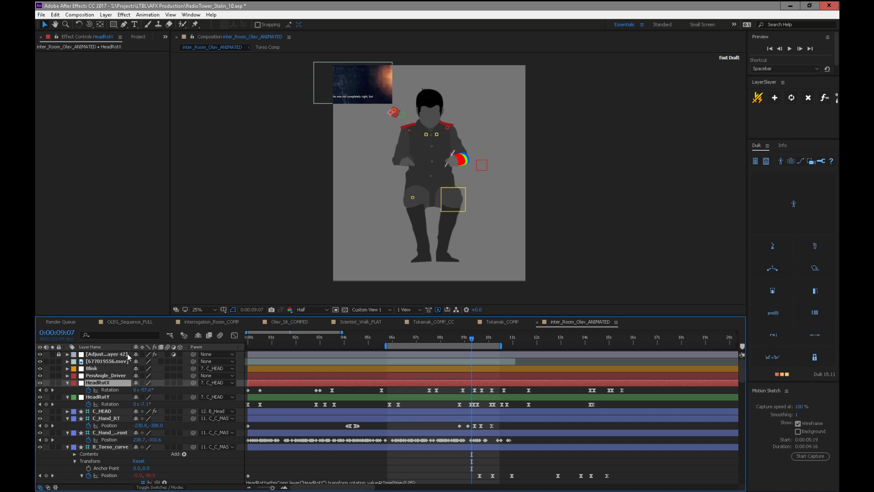
- Select the Blink controller and scrub between about 0:00:06:07 and 0:00:06:17 to examine the head and eye animation
{"action": "left_click", "coordinate": [106, 369]}
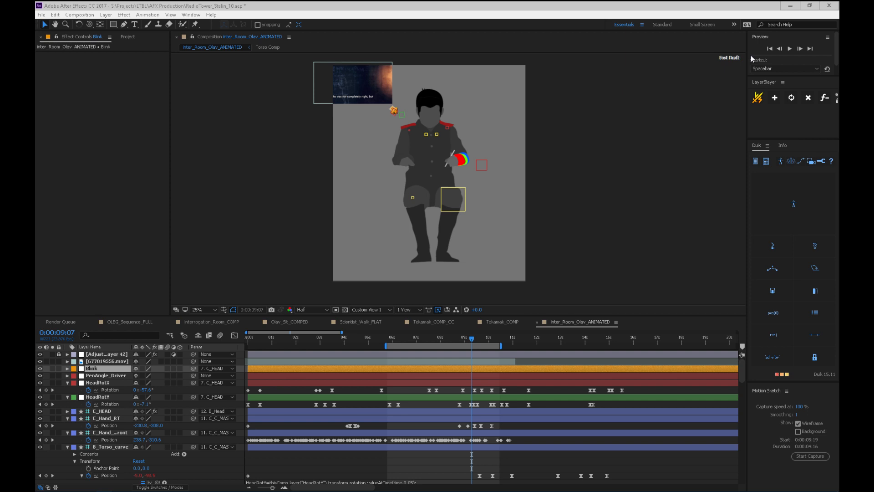
{"action": "left_click", "coordinate": [651, 12]}
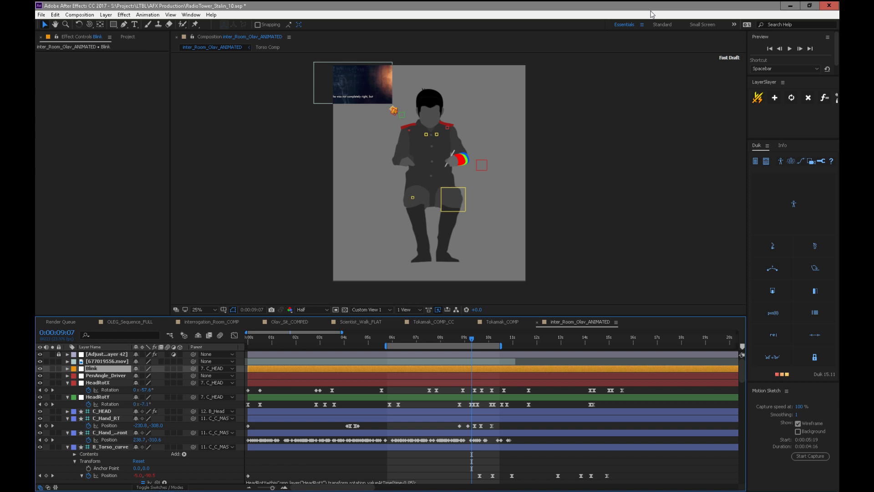
{"action": "left_click_drag", "start_coordinate": [465, 341], "coordinate": [395, 411]}
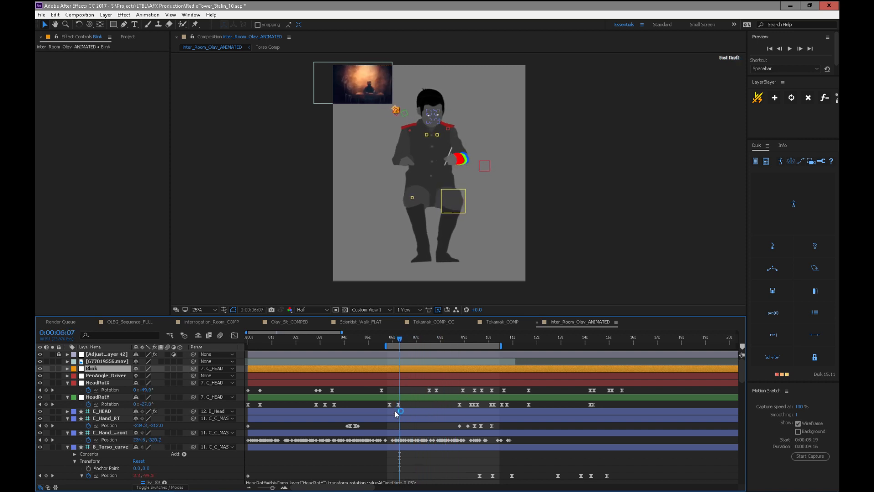
{"action": "mouse_move", "coordinate": [411, 339]}
{"action": "left_mouse_down"}
{"action": "mouse_move", "coordinate": [459, 340]}
{"action": "mouse_move", "coordinate": [394, 349]}
{"action": "mouse_move", "coordinate": [423, 342]}
{"action": "left_mouse_up"}
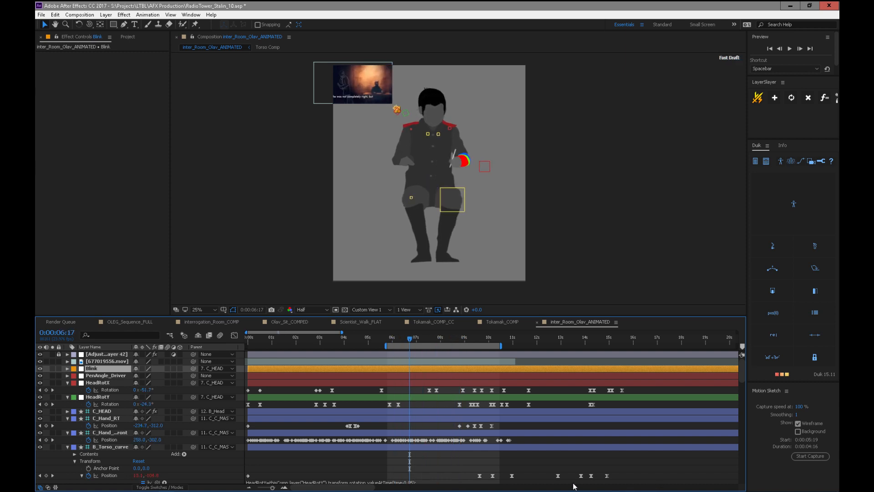
{"action": "mouse_move", "coordinate": [414, 343]}
{"action": "left_mouse_down"}
{"action": "mouse_move", "coordinate": [449, 341]}
{"action": "mouse_move", "coordinate": [407, 342]}
{"action": "left_mouse_up"}
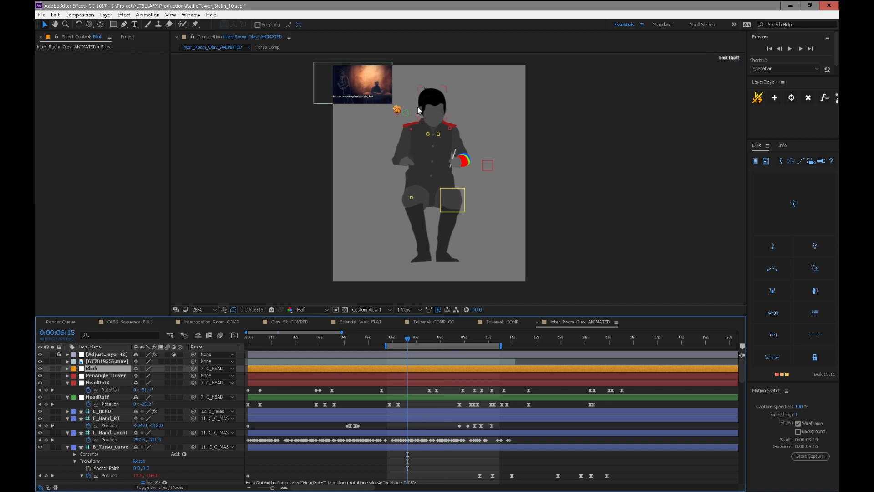
- Try rotating the HeadRotY controller by 10° at 0:00:06:15 and reverse the change
{"action": "key", "text": "period"}
{"action": "key", "text": "period"}
{"action": "key", "text": "space"}
{"action": "left_click_drag", "start_coordinate": [431, 155], "coordinate": [450, 295]}
{"action": "left_click", "coordinate": [373, 169]}
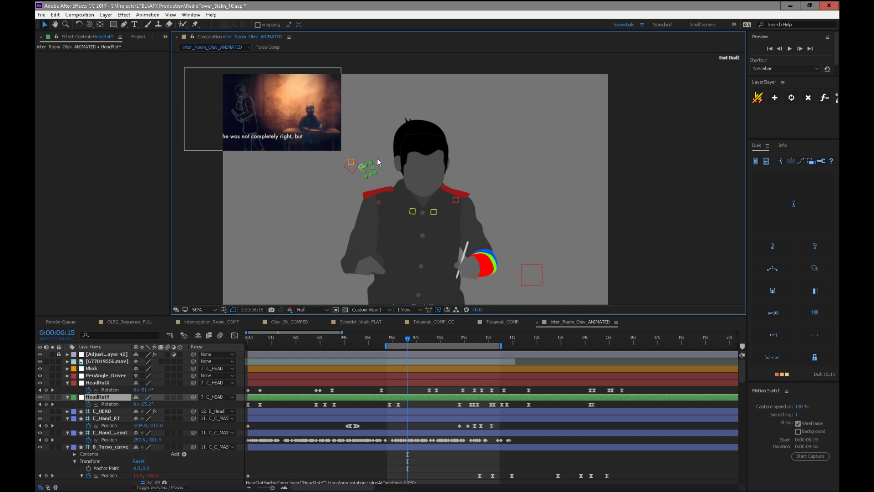
{"action": "key", "text": "shift+KP_Add"}
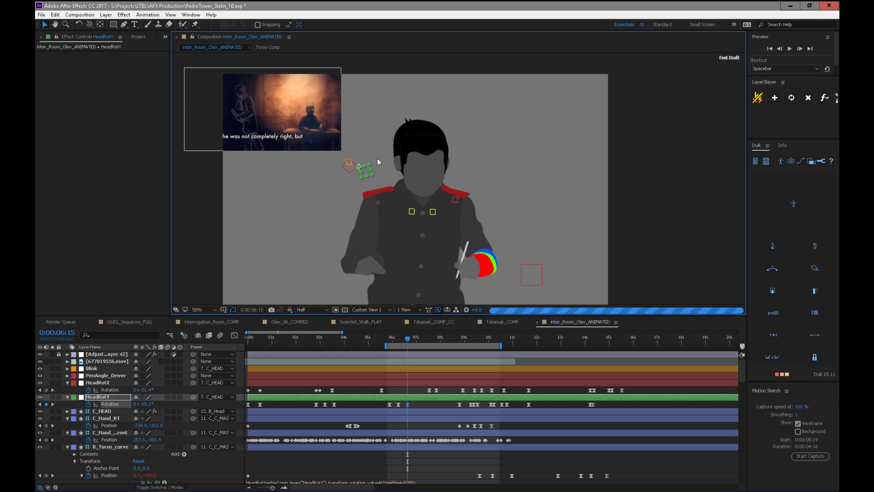
{"action": "key", "text": "shift+KP_Subtract"}
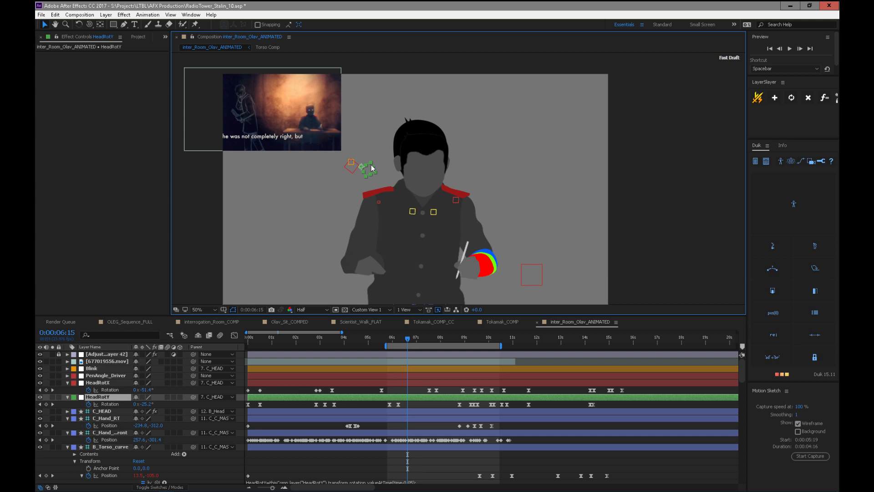
- Try setting the Breath slider on C_HEAD to about -7 and undo the change
{"action": "left_click", "coordinate": [116, 410]}
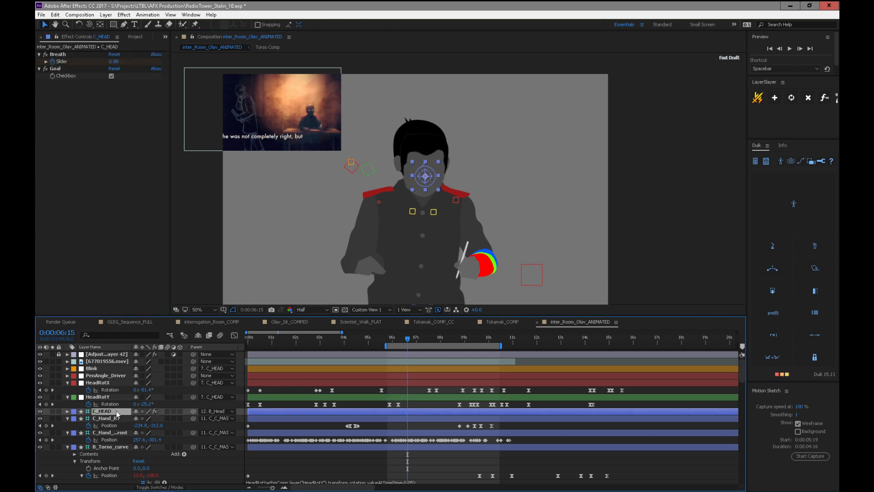
{"action": "left_click_drag", "start_coordinate": [113, 61], "coordinate": [111, 66]}
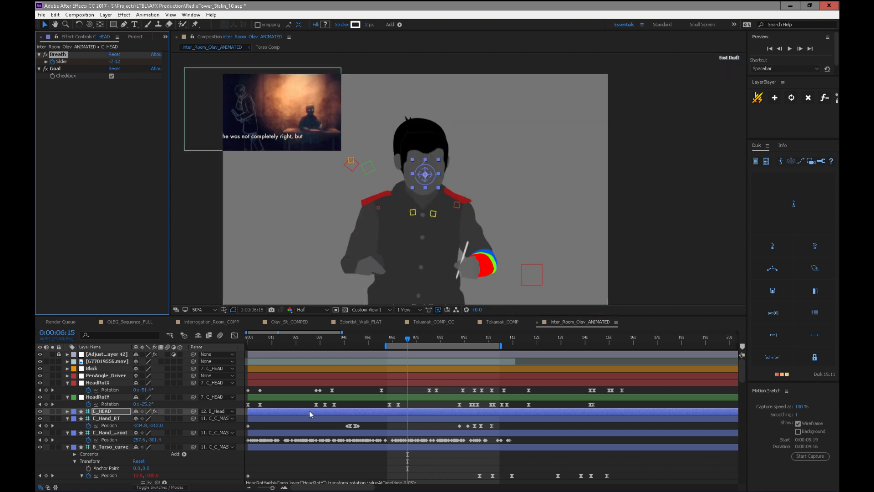
{"action": "key", "text": "ctrl+z"}
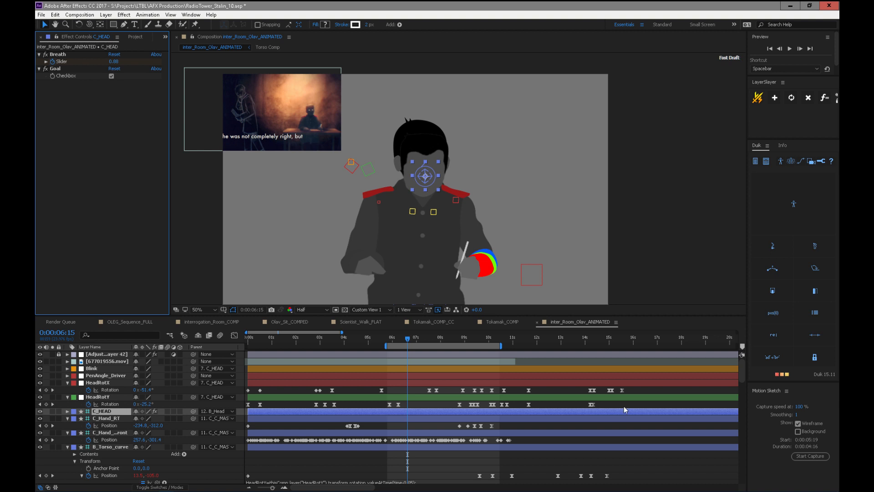
- Examine the Clavicle_LFT layer's full Rotation expression, highlighting its valueAtTime delay and the Breath rotation line
{"action": "left_click_drag", "start_coordinate": [742, 380], "coordinate": [686, 411]}
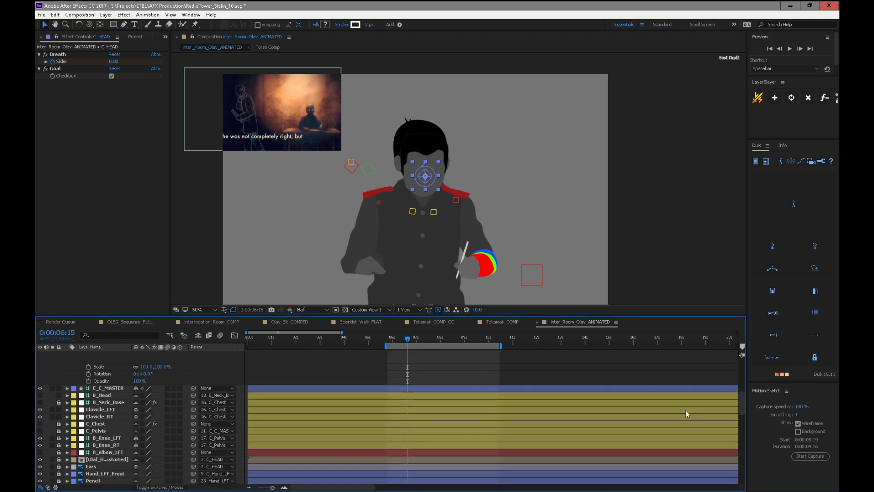
{"action": "left_click", "coordinate": [109, 409]}
{"action": "key", "text": "u"}
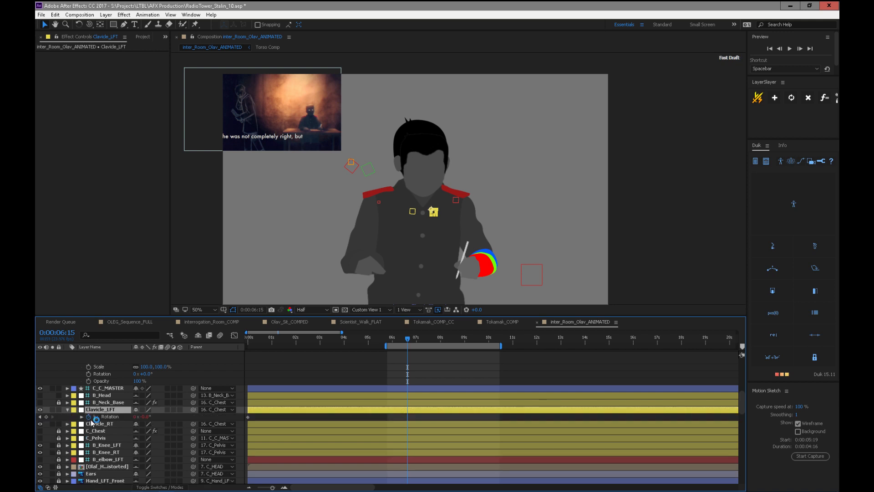
{"action": "left_click", "coordinate": [81, 416]}
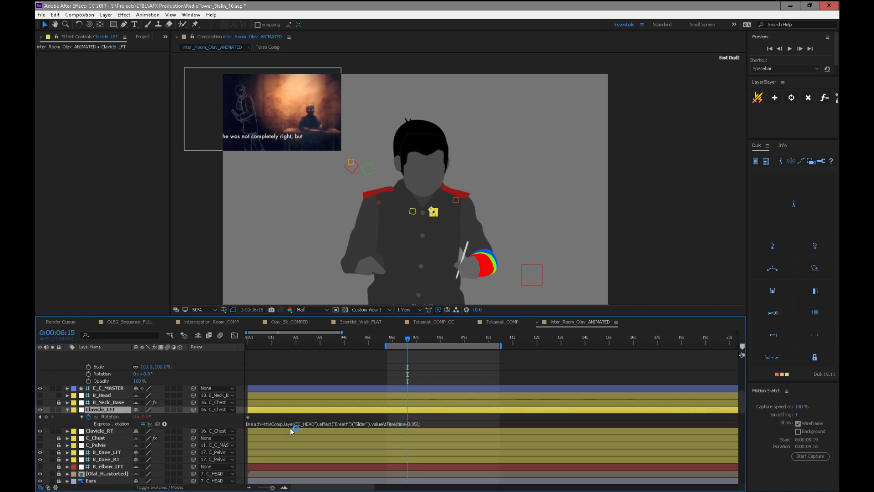
{"action": "left_click_drag", "start_coordinate": [291, 428], "coordinate": [289, 465]}
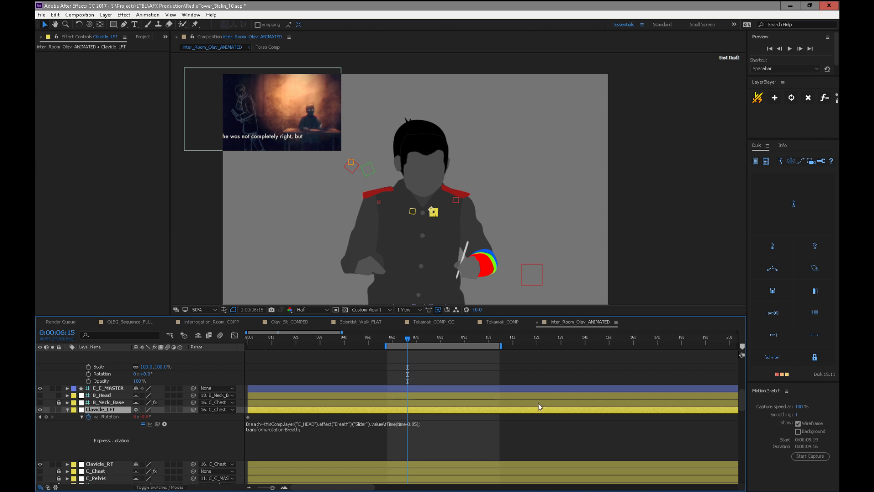
{"action": "left_click", "coordinate": [369, 424]}
{"action": "left_click", "coordinate": [369, 424]}
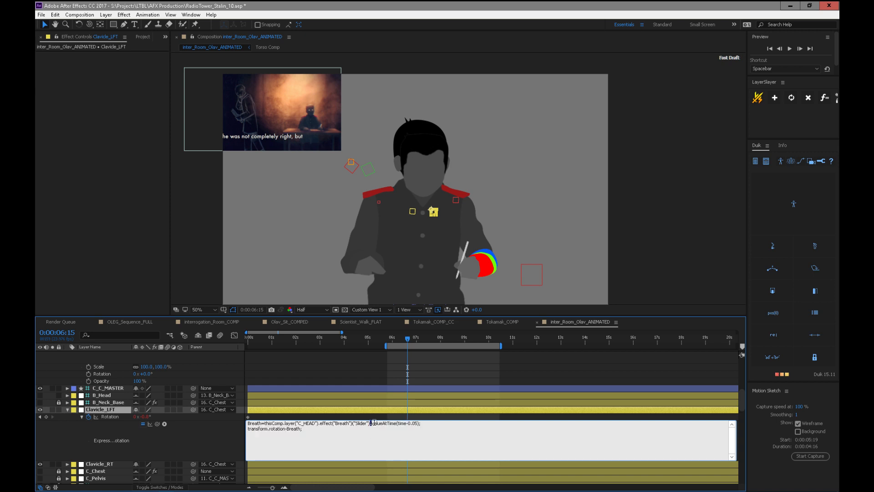
{"action": "left_click_drag", "start_coordinate": [371, 424], "coordinate": [421, 424]}
{"action": "key", "text": "shift+Down"}
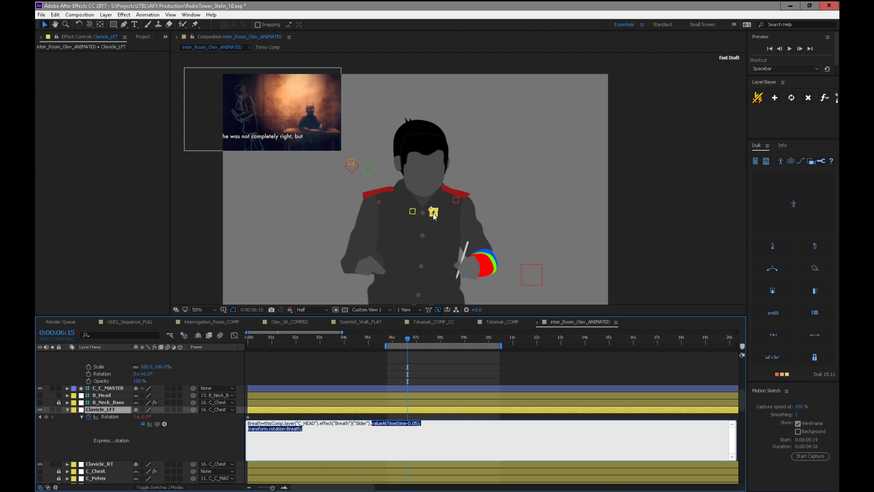
- Reveal the B_Head layer's Position expression and enlarge its field to show all the lines
{"action": "left_click_drag", "start_coordinate": [742, 401], "coordinate": [743, 400]}
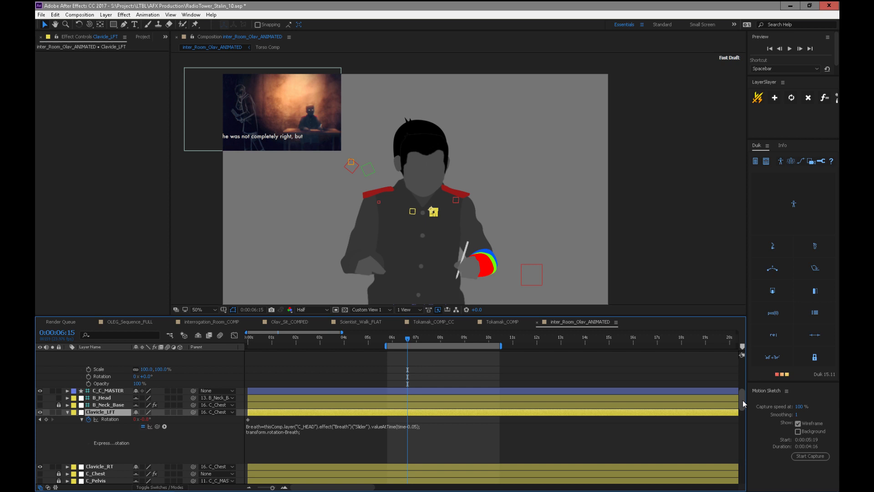
{"action": "left_click_drag", "start_coordinate": [742, 402], "coordinate": [736, 407]}
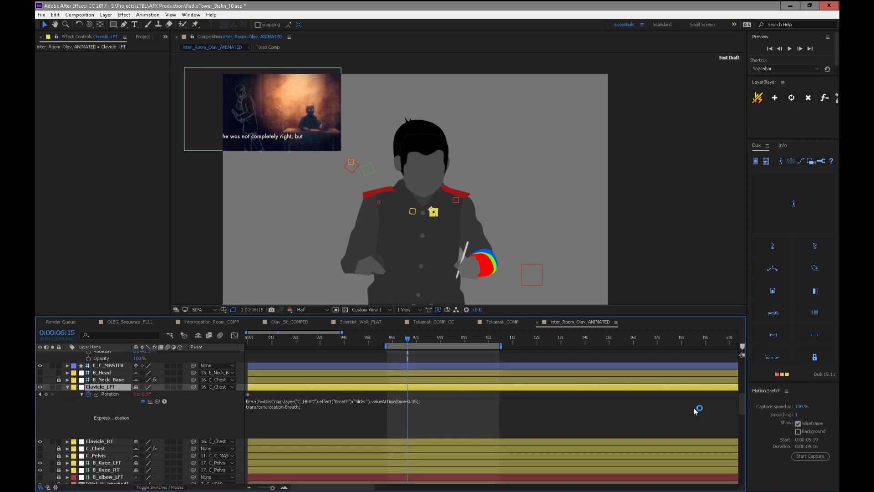
{"action": "left_click", "coordinate": [103, 372]}
{"action": "key", "text": "p"}
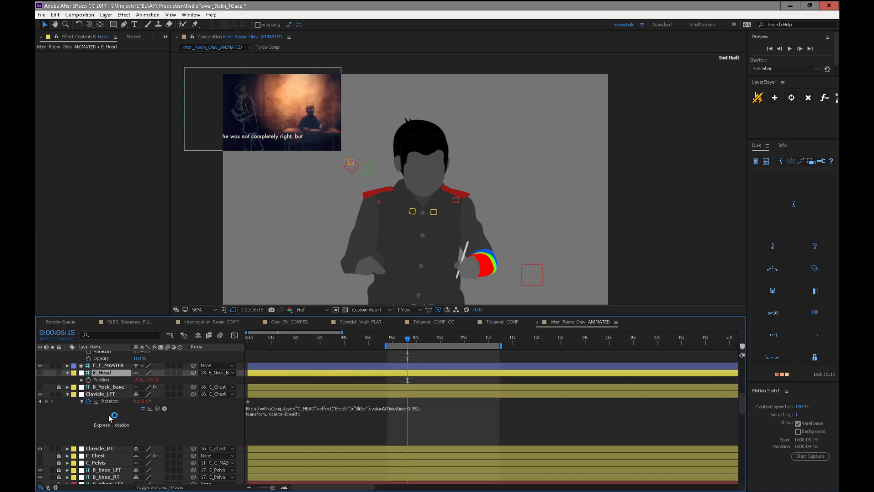
{"action": "left_click", "coordinate": [82, 379]}
{"action": "left_click_drag", "start_coordinate": [295, 390], "coordinate": [289, 433]}
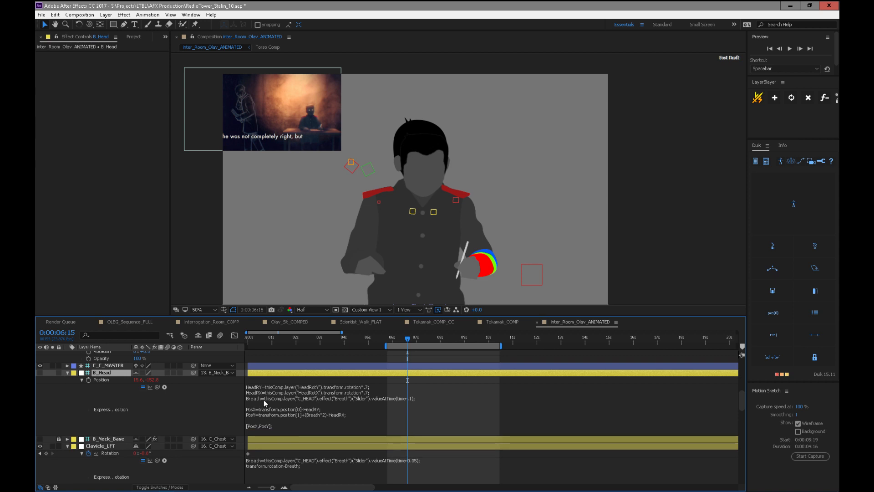
- Highlight the Breath and HeadRX terms in B_Head's Position expression, and try a temporary change to the layer's position
{"action": "left_click", "coordinate": [250, 400]}
{"action": "left_click", "coordinate": [276, 416]}
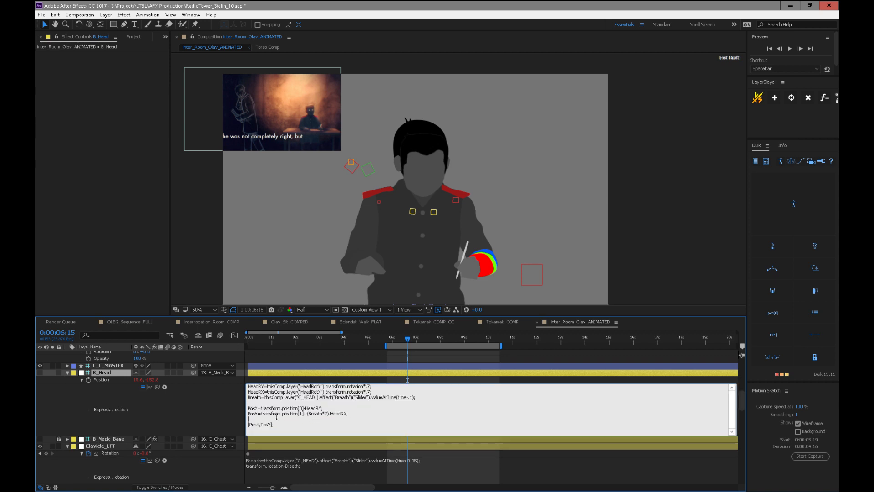
{"action": "left_click_drag", "start_coordinate": [303, 413], "coordinate": [348, 413]}
{"action": "left_click", "coordinate": [225, 389]}
{"action": "left_click_drag", "start_coordinate": [152, 380], "coordinate": [164, 378]}
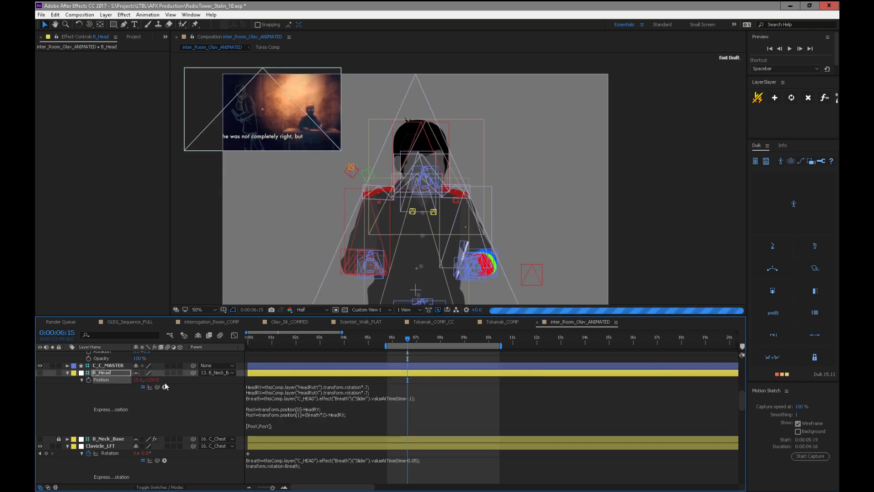
{"action": "left_click", "coordinate": [164, 383]}
- Preview and scrub between about 0:00:07:00 and 0:00:08:10 to examine how head movement and breathing affect the character
{"action": "left_click_drag", "start_coordinate": [399, 338], "coordinate": [420, 339]}
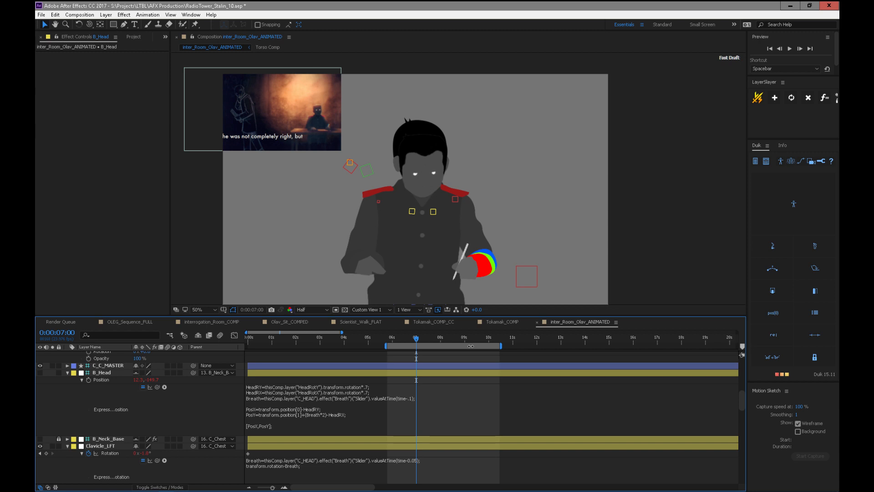
{"action": "key", "text": "space"}
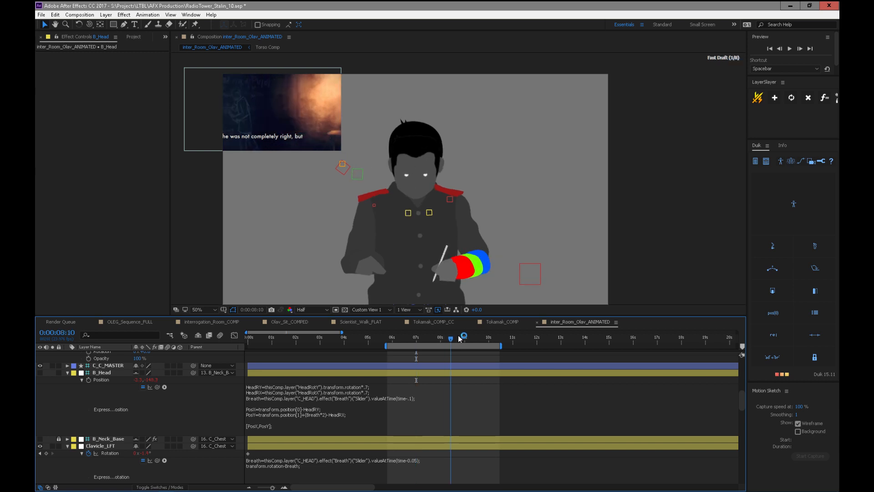
{"action": "mouse_move", "coordinate": [436, 345]}
{"action": "left_mouse_down"}
{"action": "mouse_move", "coordinate": [409, 348]}
{"action": "mouse_move", "coordinate": [429, 352]}
{"action": "left_mouse_up"}
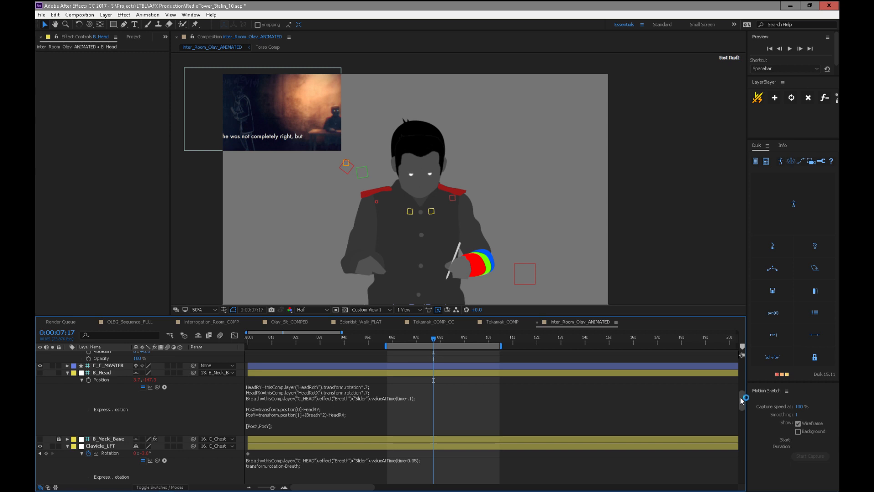
- Extend the work area's start back to between two and three seconds and preview the animation
{"action": "scroll", "coordinate": [741, 397], "scroll_direction": "up", "scroll_amount": 3}
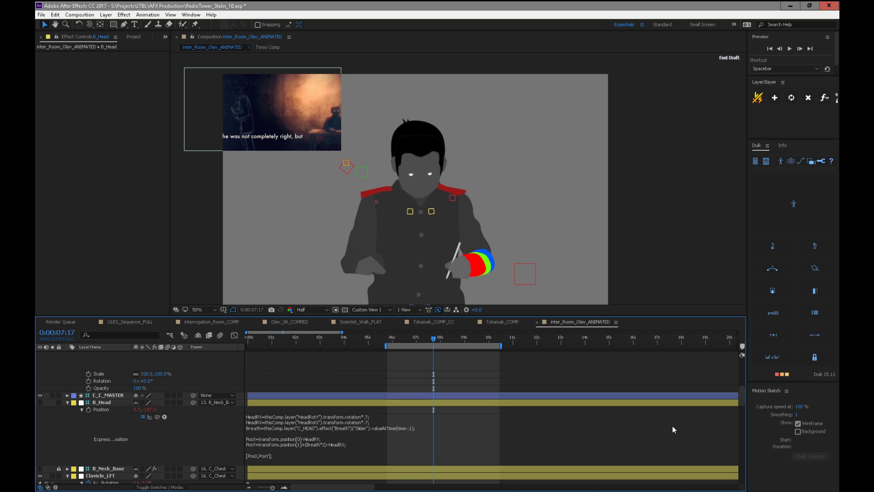
{"action": "left_click_drag", "start_coordinate": [744, 399], "coordinate": [735, 366]}
{"action": "left_click_drag", "start_coordinate": [404, 338], "coordinate": [299, 346]}
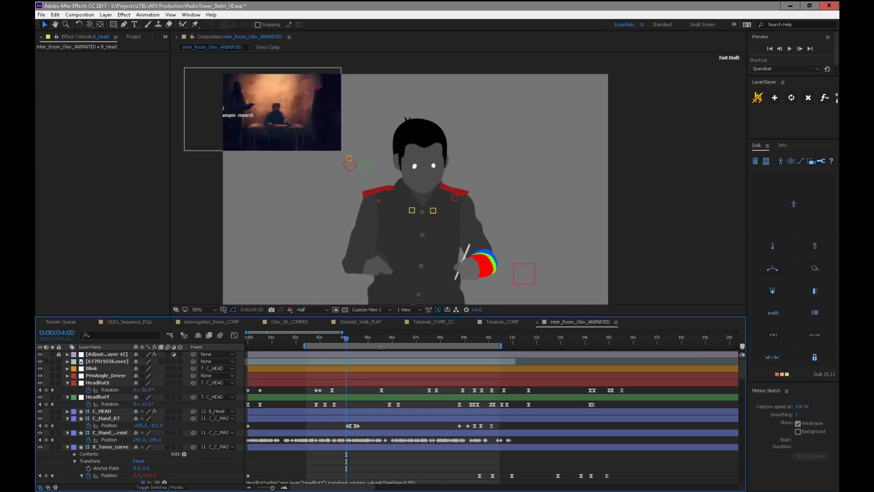
{"action": "key", "text": "space"}
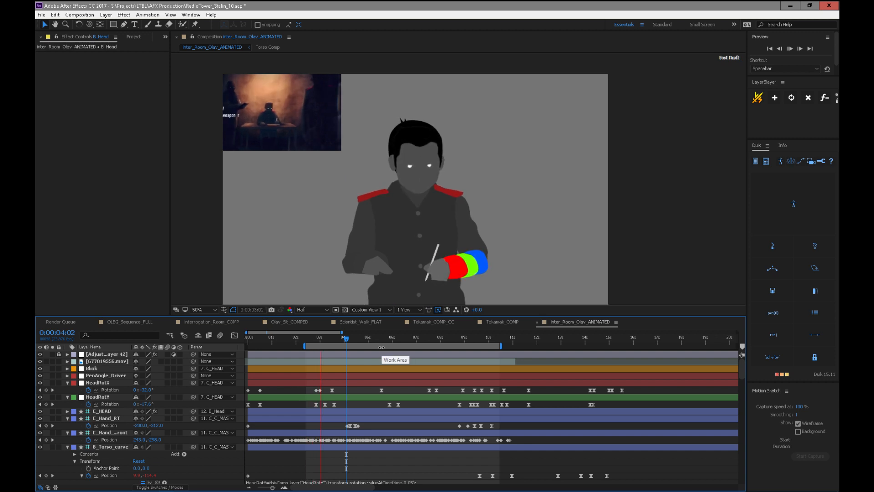
{"action": "key", "text": "space"}
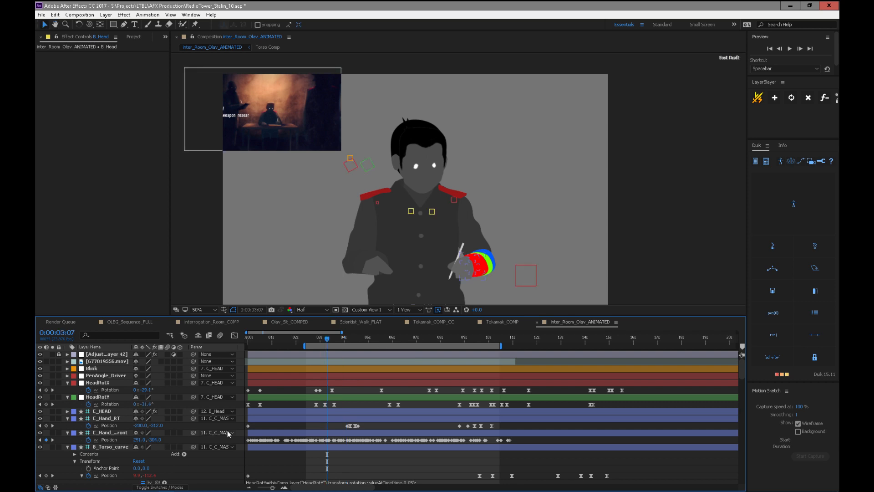
- Open the Olaf_Head_COMP_Distorted precomposition and select its Olaf_Head_COMP layer at 0:00:00:00
{"action": "scroll", "coordinate": [742, 383], "scroll_direction": "down", "scroll_amount": 2}
{"action": "left_click_drag", "start_coordinate": [742, 383], "coordinate": [737, 403]}
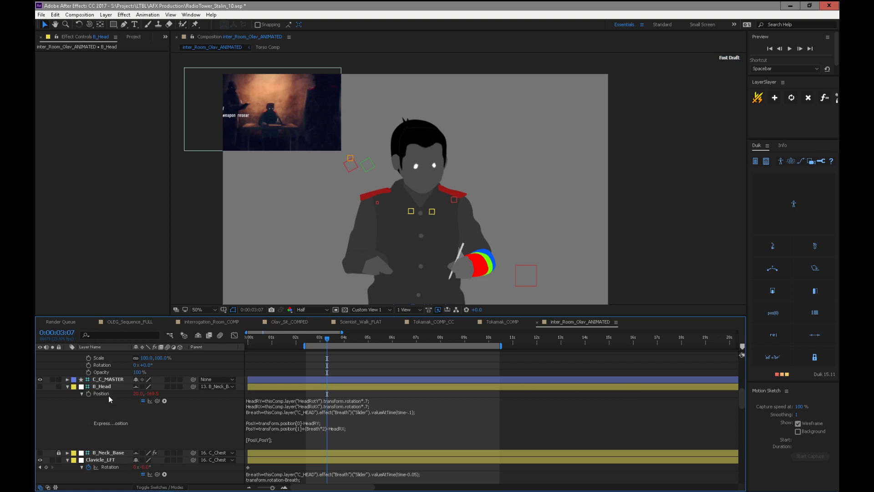
{"action": "left_click_drag", "start_coordinate": [742, 398], "coordinate": [732, 423]}
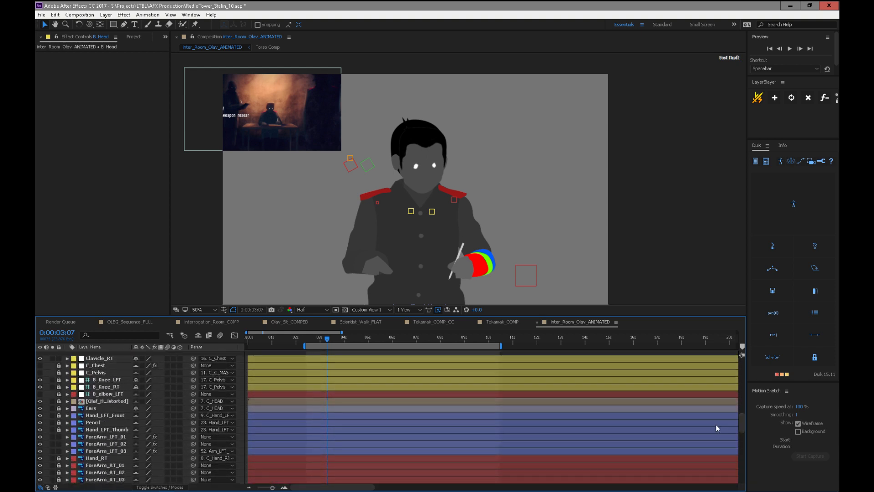
{"action": "double_click", "coordinate": [105, 400]}
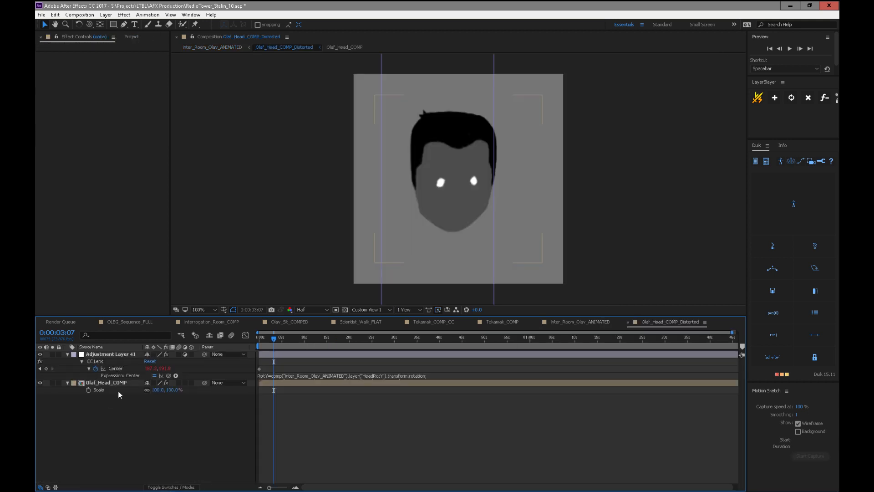
{"action": "left_click_drag", "start_coordinate": [277, 336], "coordinate": [258, 349]}
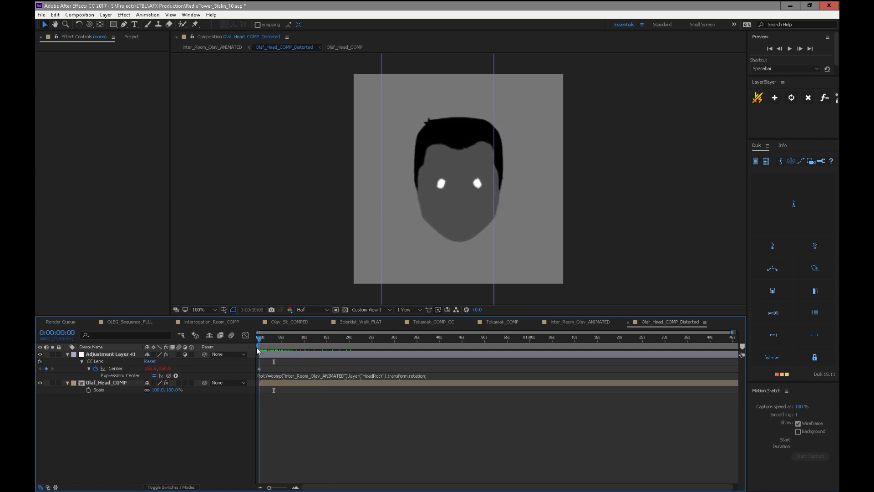
{"action": "left_click", "coordinate": [110, 382]}
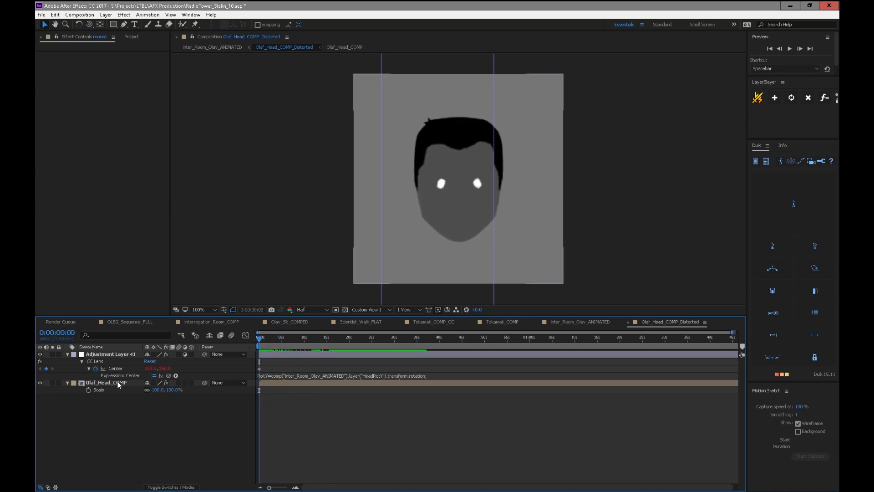
- Scrub the distorted head composition to 0:00:01:03 and inspect the effects on Olaf_Head_COMP and Adjustment Layer 41
{"action": "left_click", "coordinate": [53, 382]}
{"action": "left_click_drag", "start_coordinate": [273, 338], "coordinate": [264, 371]}
{"action": "left_click", "coordinate": [52, 383]}
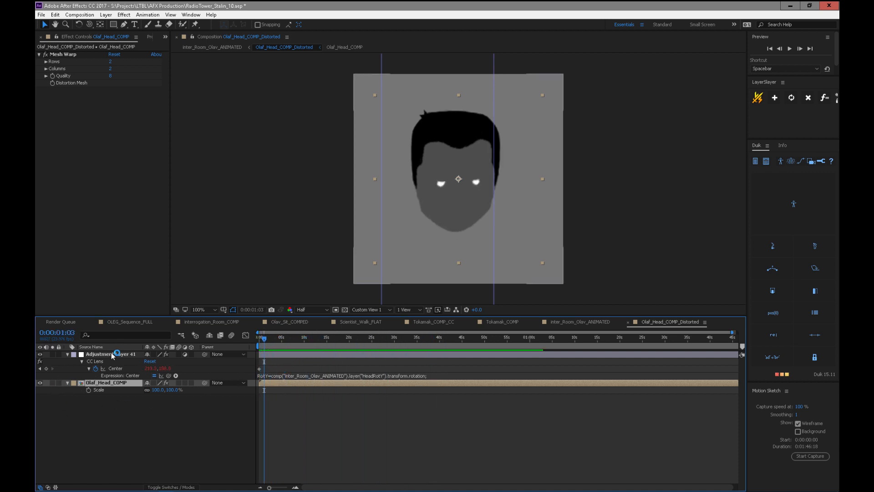
{"action": "left_click", "coordinate": [113, 355]}
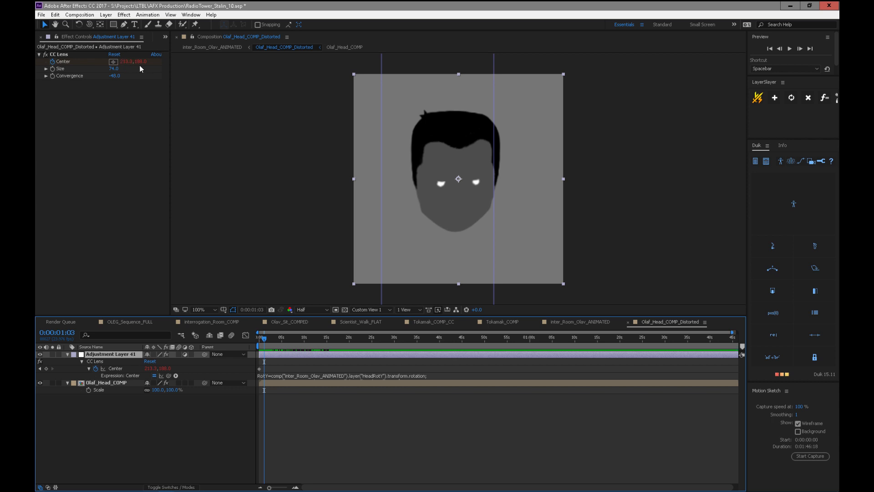
- Try a different CC Lens Center on Adjustment Layer 41, and undo the change
{"action": "left_click", "coordinate": [113, 61]}
{"action": "left_click_drag", "start_coordinate": [156, 62], "coordinate": [60, 89]}
{"action": "key", "text": "ctrl+z"}
{"action": "key", "text": "ctrl+z"}
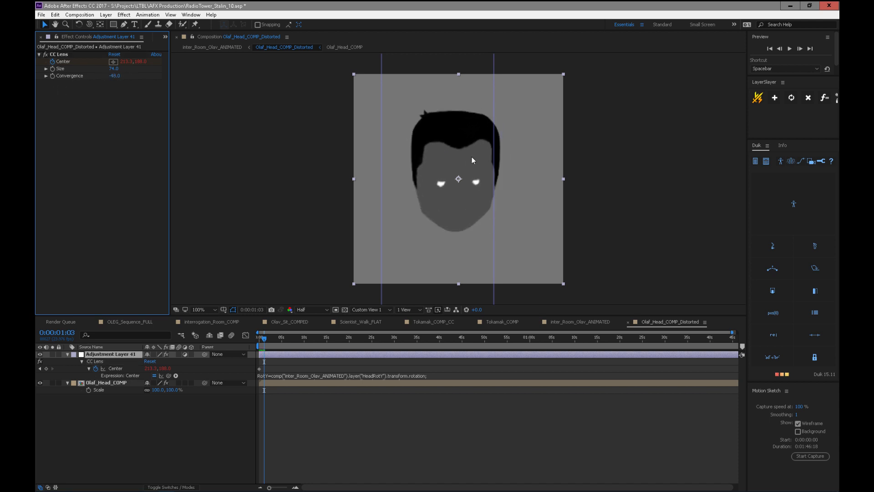
- Try a CC Lens Convergence of -199 and a shifted lens center on the head, and undo both changes
{"action": "left_click_drag", "start_coordinate": [112, 75], "coordinate": [55, 85]}
{"action": "mouse_move", "coordinate": [443, 152]}
{"action": "left_mouse_down"}
{"action": "mouse_move", "coordinate": [463, 179]}
{"action": "mouse_move", "coordinate": [433, 162]}
{"action": "mouse_move", "coordinate": [466, 186]}
{"action": "mouse_move", "coordinate": [485, 171]}
{"action": "mouse_move", "coordinate": [458, 164]}
{"action": "mouse_move", "coordinate": [442, 192]}
{"action": "mouse_move", "coordinate": [454, 160]}
{"action": "left_mouse_up"}
{"action": "key", "text": "ctrl+z"}
{"action": "key", "text": "ctrl+z"}
{"action": "key", "text": "ctrl+z"}
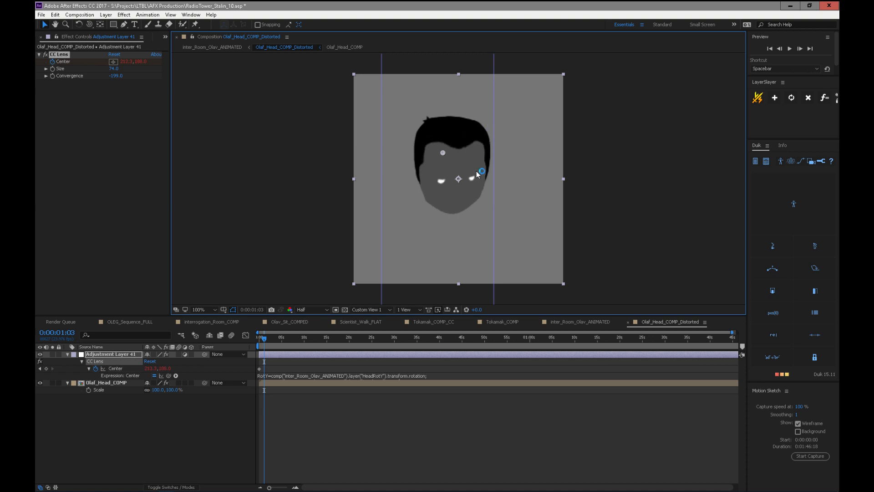
{"action": "key", "text": "ctrl+z"}
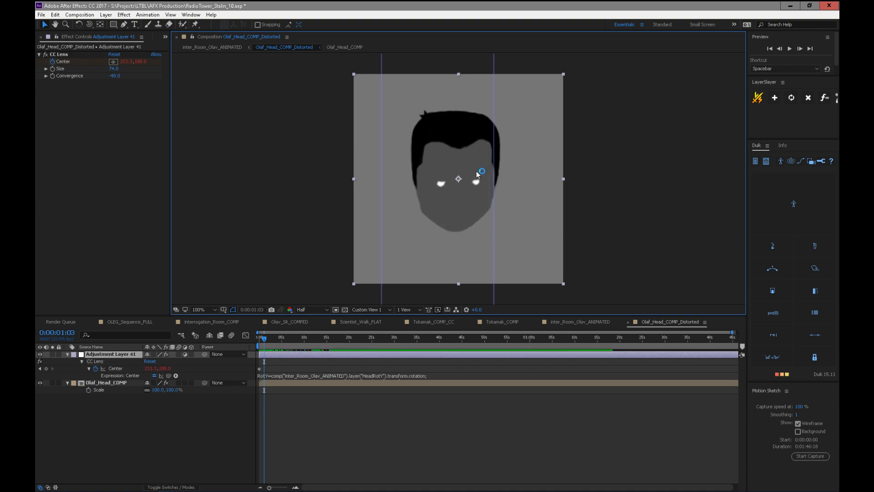
- Open Olaf_Head_COMP to examine the Blink expressions on its eye layers' Opacity, and return to inter_Room_Olav_ANIMATED
{"action": "double_click", "coordinate": [108, 382]}
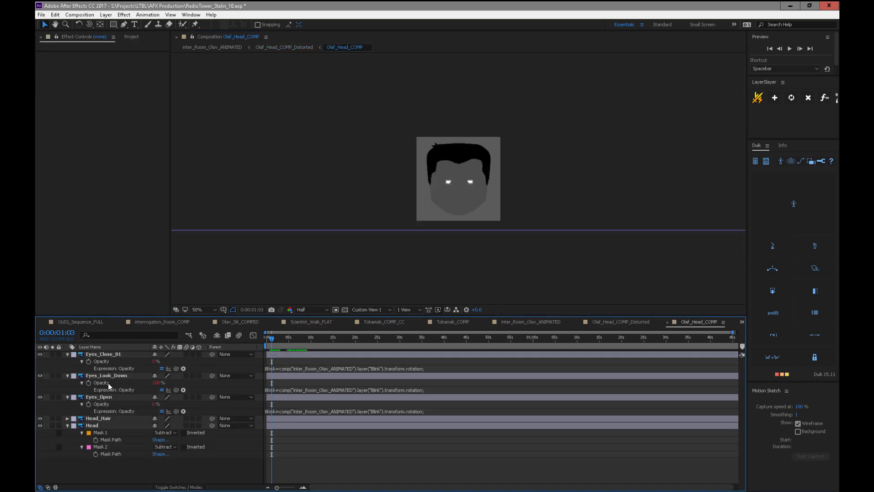
{"action": "key", "text": "period"}
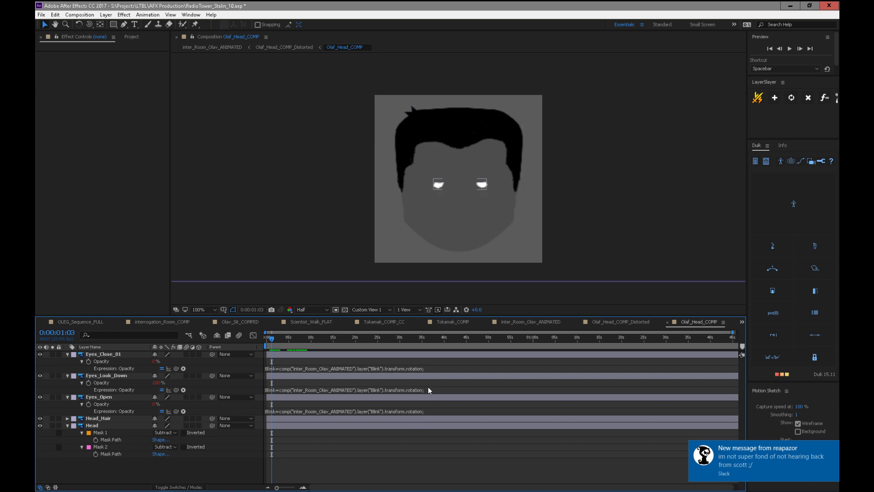
{"action": "left_click", "coordinate": [609, 321]}
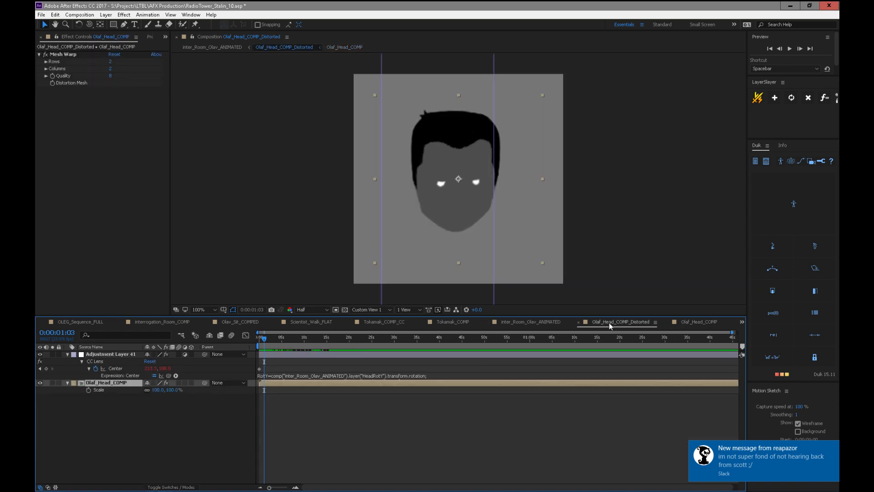
{"action": "left_click", "coordinate": [521, 321]}
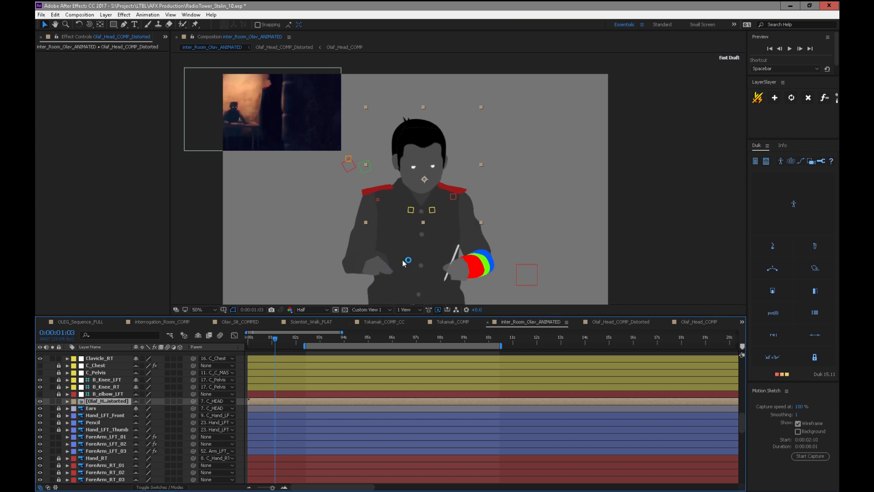
- In Olaf_Head_COMP_Distorted, try shifting the CC Lens Center vertically on Adjustment Layer 41, and undo each shift
{"action": "left_click", "coordinate": [612, 322]}
{"action": "left_click_drag", "start_coordinate": [166, 370], "coordinate": [148, 334]}
{"action": "key", "text": "ctrl+z"}
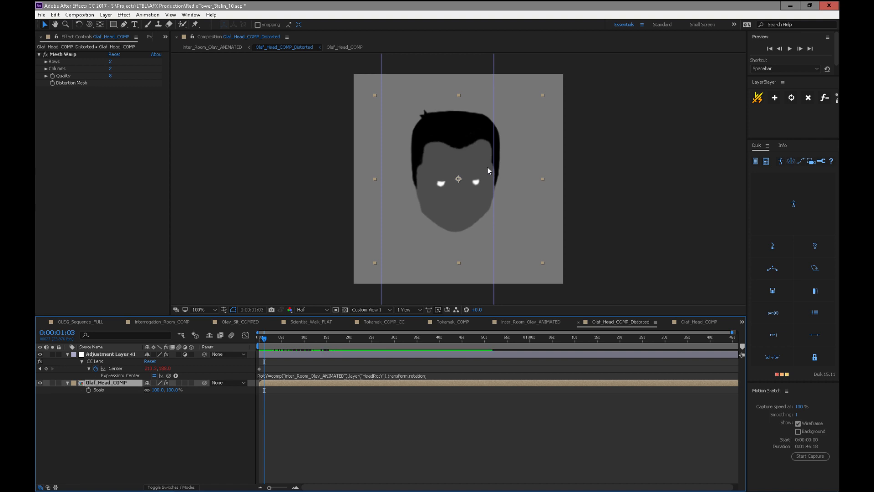
{"action": "mouse_move", "coordinate": [167, 368]}
{"action": "left_mouse_down"}
{"action": "mouse_move", "coordinate": [180, 364]}
{"action": "mouse_move", "coordinate": [155, 363]}
{"action": "mouse_move", "coordinate": [210, 362]}
{"action": "mouse_move", "coordinate": [182, 363]}
{"action": "left_mouse_up"}
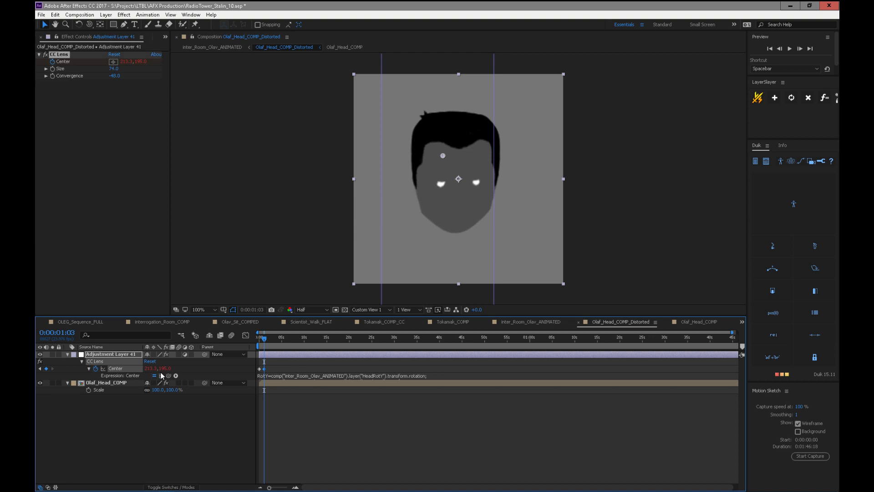
{"action": "key", "text": "ctrl+z"}
- In inter_Room_Olav_ANIMATED, try HeadRotX rotations of -62° and -1° at 0:00:01:03, and undo each one
{"action": "left_click", "coordinate": [535, 323]}
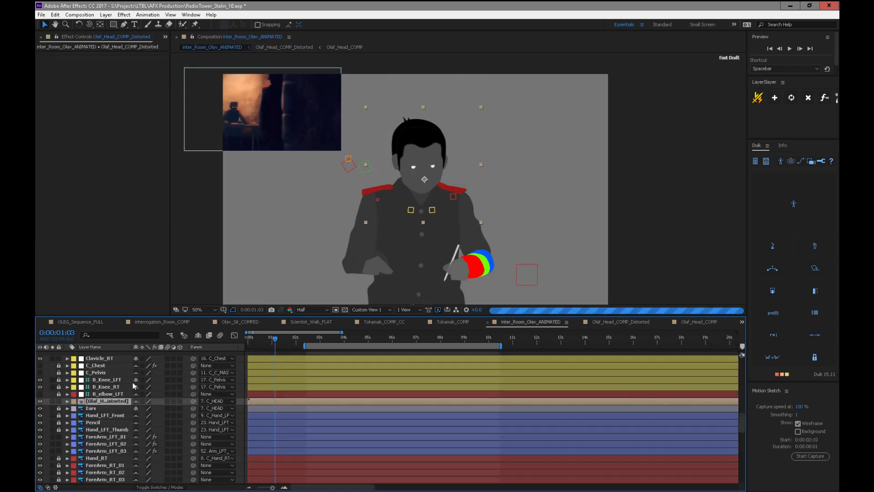
{"action": "left_click_drag", "start_coordinate": [742, 420], "coordinate": [747, 359]}
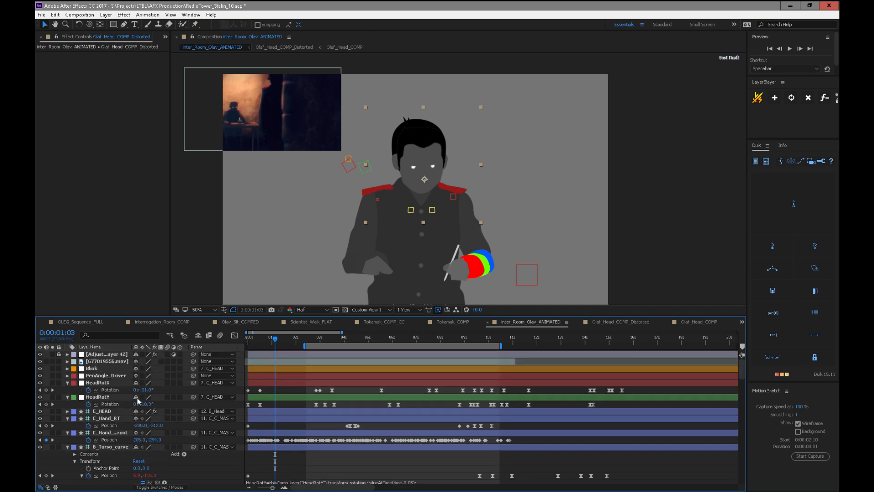
{"action": "left_click_drag", "start_coordinate": [146, 391], "coordinate": [133, 397]}
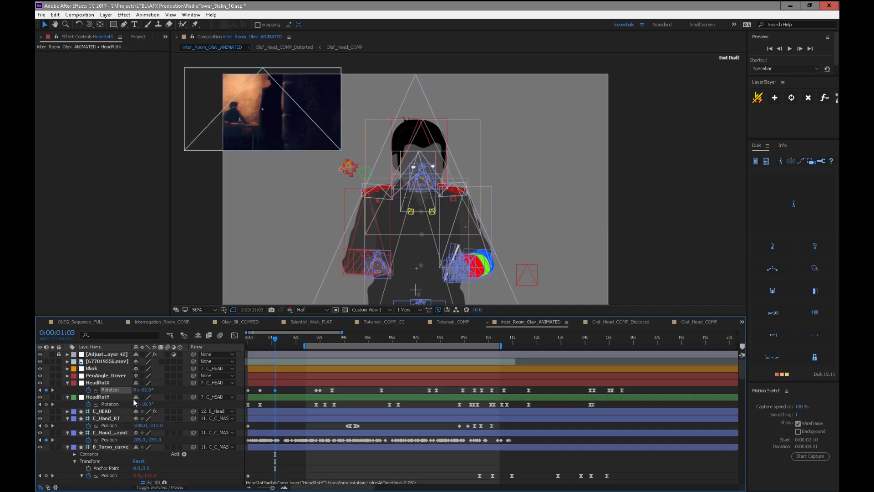
{"action": "left_click", "coordinate": [435, 195]}
{"action": "key", "text": "ctrl+z"}
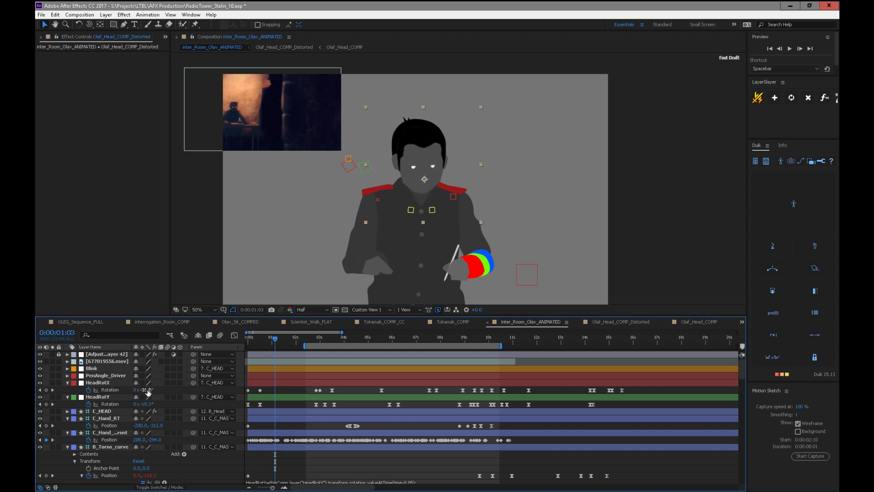
{"action": "left_click_drag", "start_coordinate": [147, 390], "coordinate": [161, 390]}
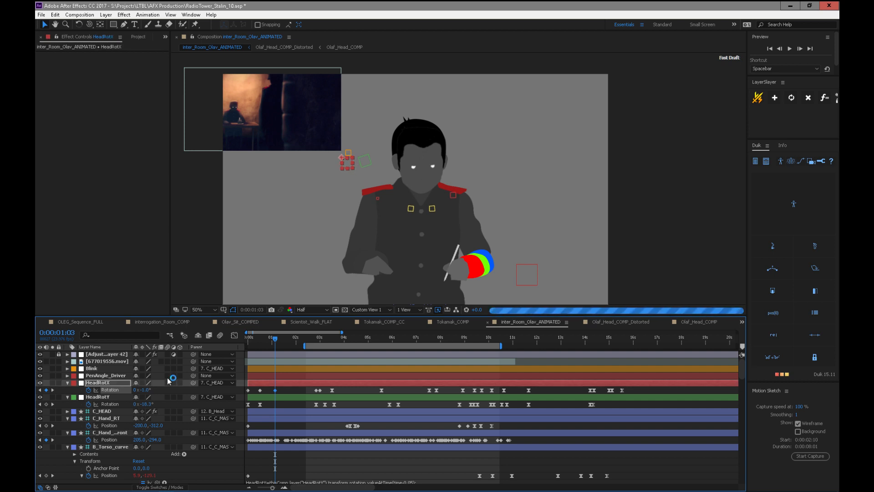
{"action": "key", "text": "ctrl+z"}
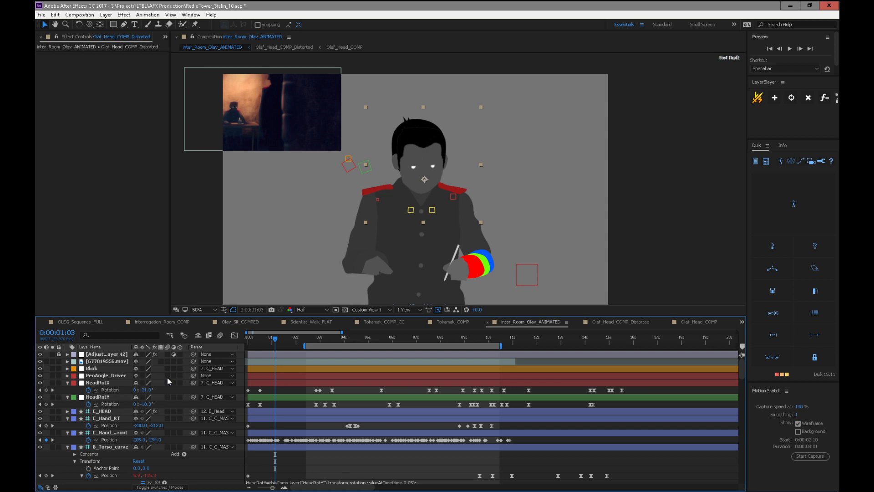
- Try a HeadRotX rotation of +19°, check its effect on the lens center in Olaf_Head_COMP_Distorted, and undo it
{"action": "left_click_drag", "start_coordinate": [144, 390], "coordinate": [162, 390]}
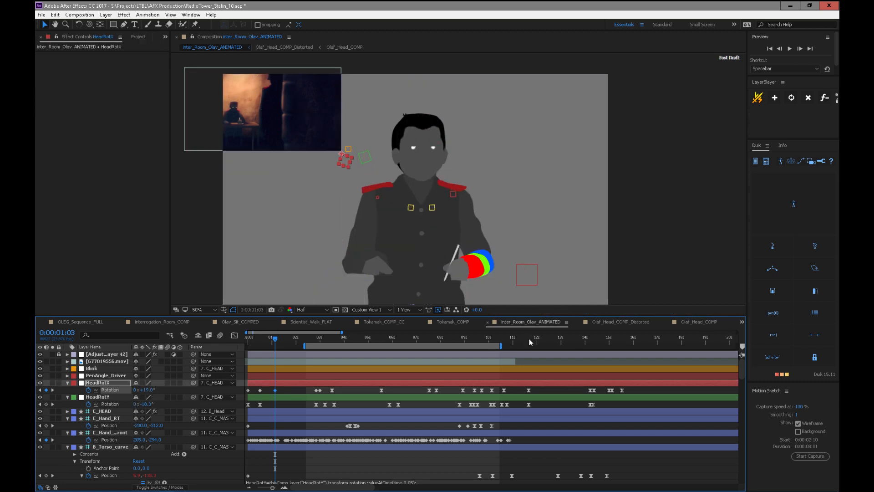
{"action": "left_click", "coordinate": [640, 322]}
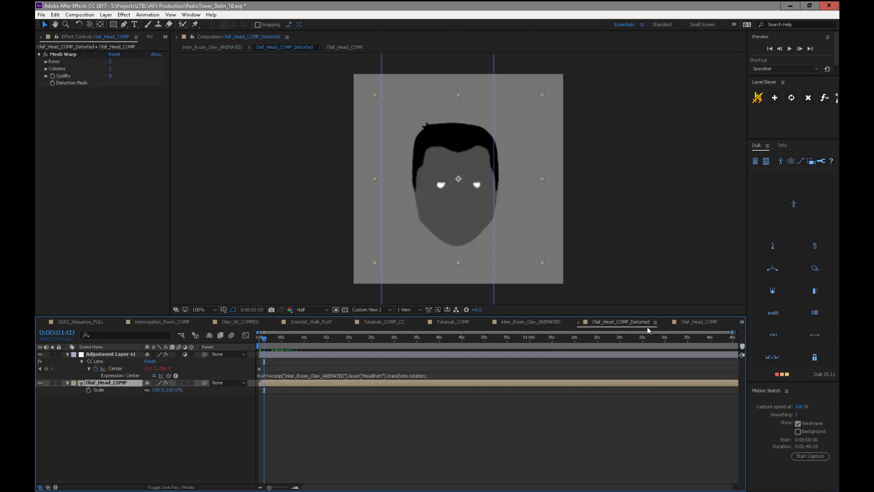
{"action": "left_click_drag", "start_coordinate": [167, 368], "coordinate": [162, 368]}
{"action": "key", "text": "ctrl+z"}
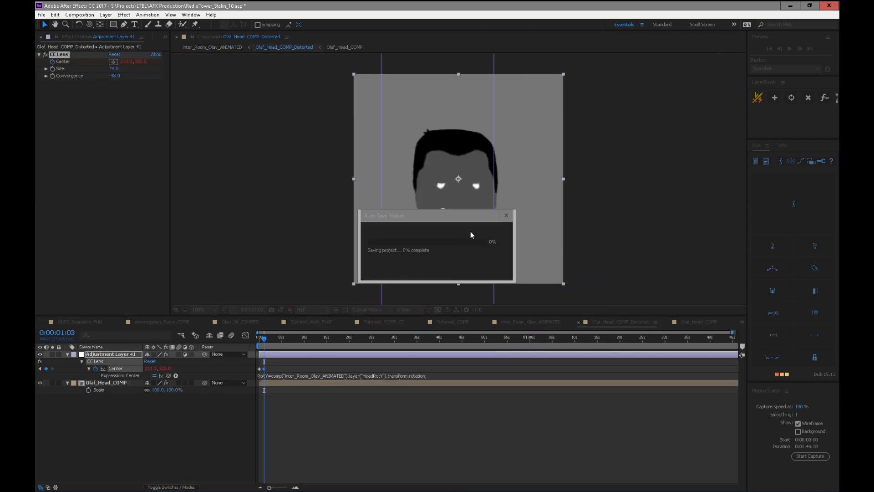
{"action": "left_click", "coordinate": [461, 163]}
{"action": "key", "text": "space"}
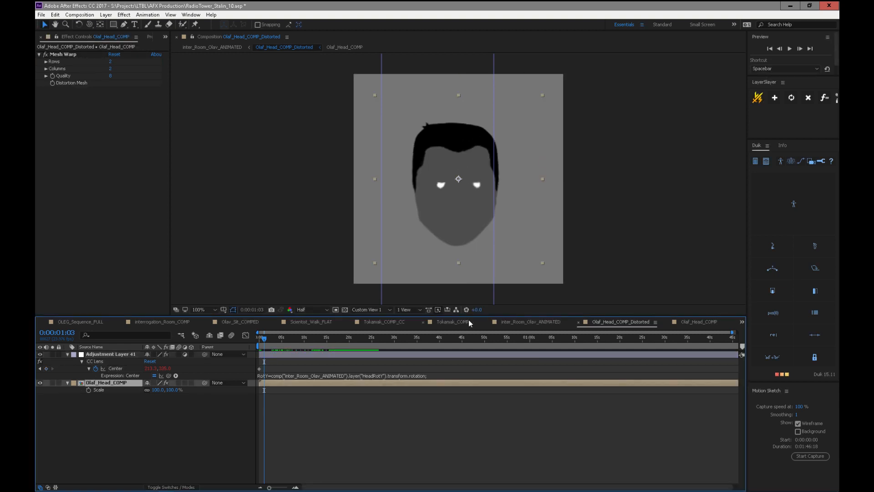
{"action": "left_click", "coordinate": [539, 323]}
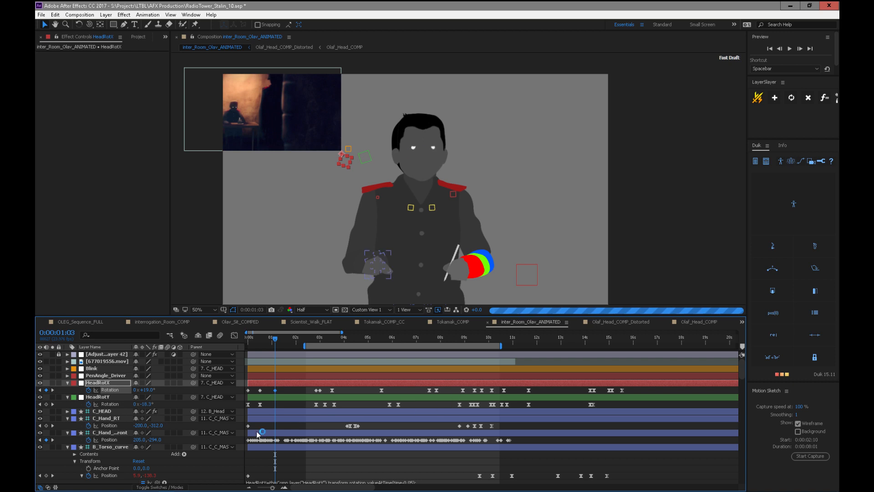
{"action": "key", "text": "ctrl+z"}
- Briefly reveal C_HEAD's Position, and select B_Head to show its Position expression
{"action": "left_click", "coordinate": [97, 382]}
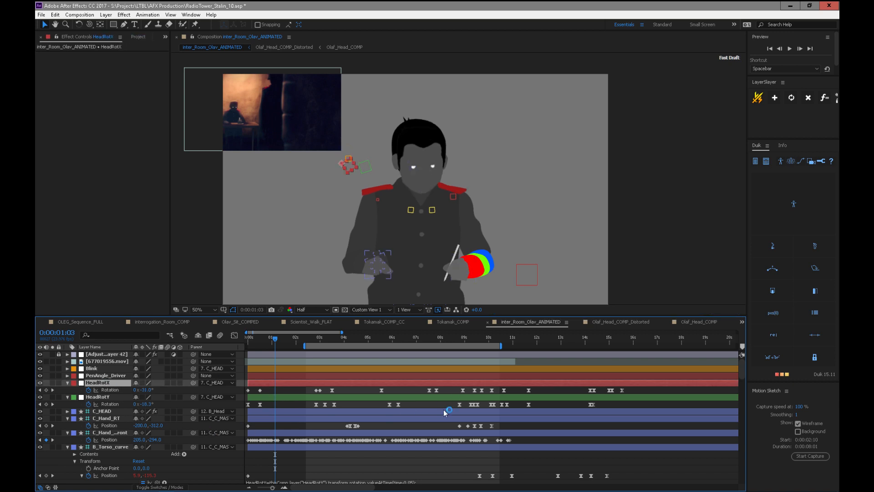
{"action": "mouse_move", "coordinate": [743, 376]}
{"action": "left_mouse_down"}
{"action": "mouse_move", "coordinate": [745, 397]}
{"action": "mouse_move", "coordinate": [744, 376]}
{"action": "left_mouse_up"}
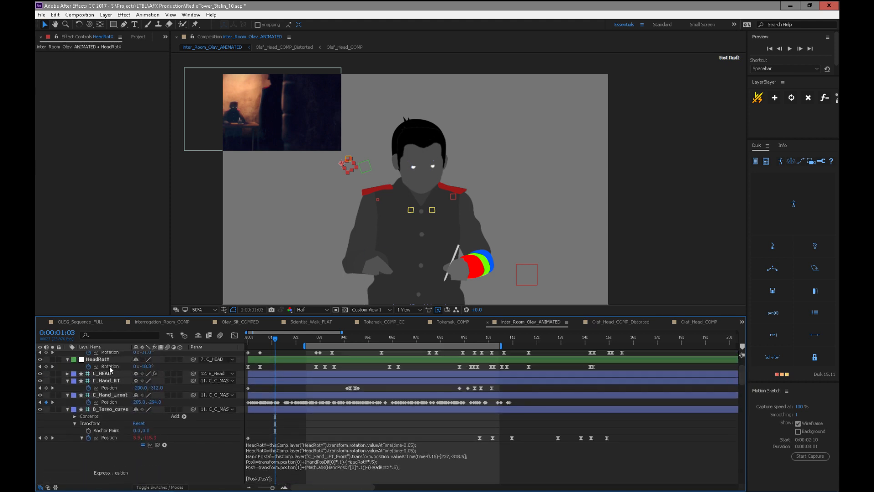
{"action": "left_click", "coordinate": [107, 373]}
{"action": "key", "text": "p"}
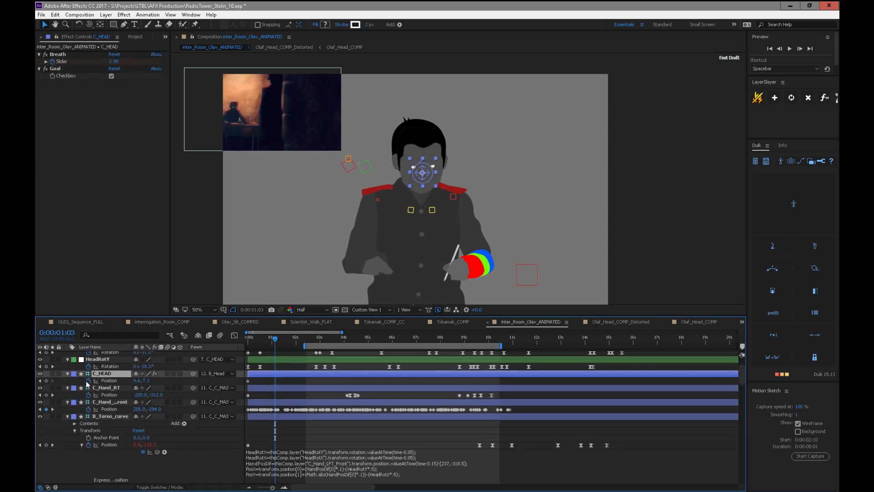
{"action": "key", "text": "p"}
{"action": "left_click_drag", "start_coordinate": [741, 378], "coordinate": [739, 399]}
{"action": "left_click", "coordinate": [106, 380]}
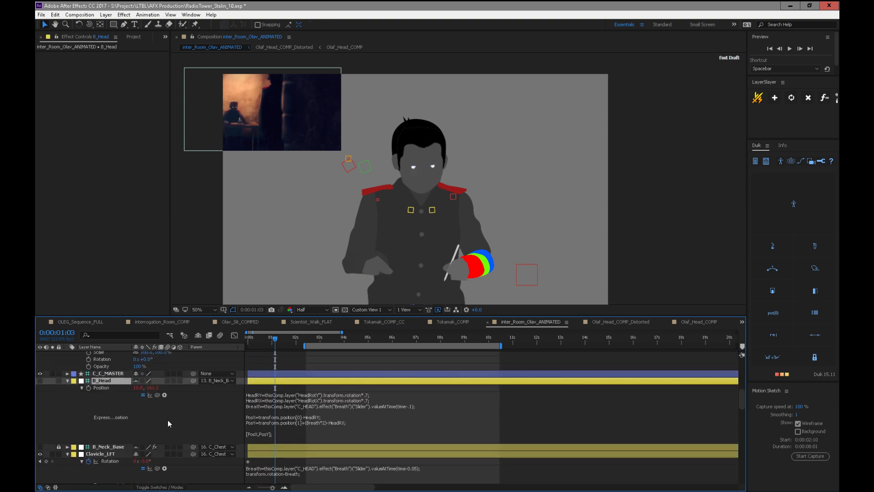
- Highlight HeadRX and the PosY line in B_Head's Position expression, and leave the expression as it is
{"action": "left_click", "coordinate": [292, 420]}
{"action": "left_click", "coordinate": [263, 399]}
{"action": "left_click_drag", "start_coordinate": [260, 399], "coordinate": [247, 400]}
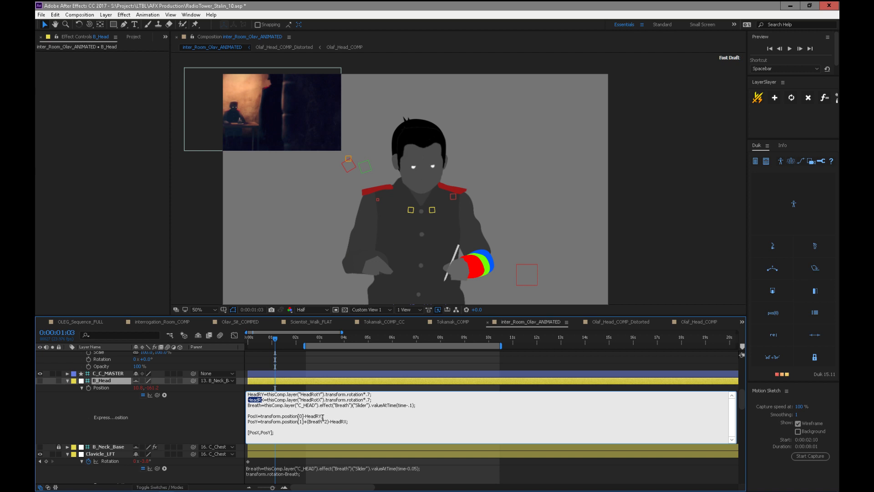
{"action": "left_click_drag", "start_coordinate": [246, 421], "coordinate": [350, 421]}
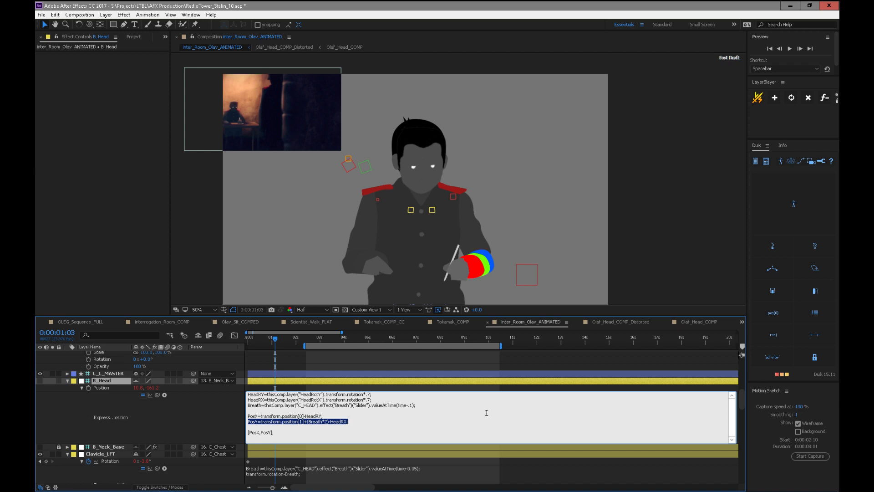
{"action": "left_click", "coordinate": [585, 490]}
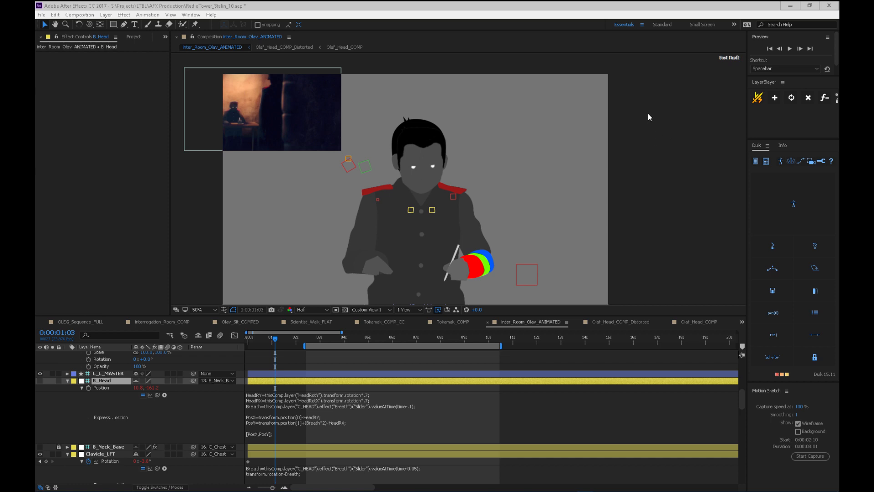
{"action": "key", "text": "alt+Tab"}
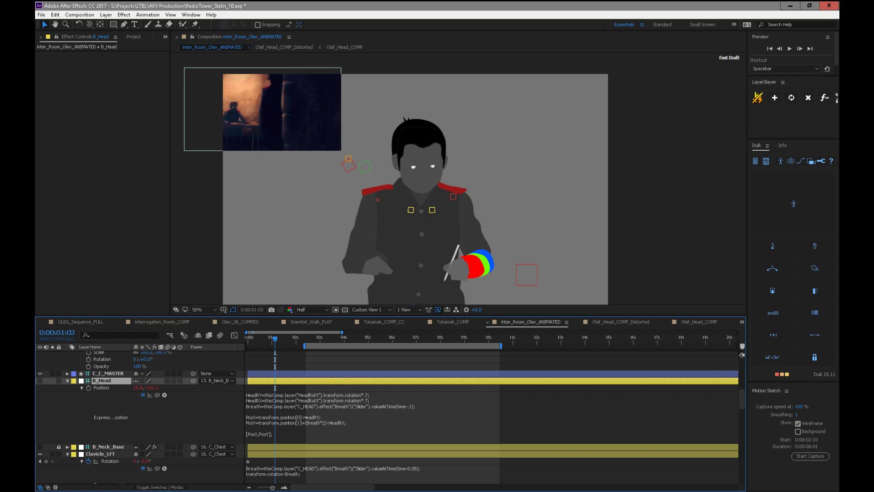
- Scrub to 0:00:04:18 and close the inter_Room_Olav_ANIMATED, Olaf_Head_COMP_Distorted and Olaf_Head_COMP compositions
{"action": "left_click_drag", "start_coordinate": [279, 337], "coordinate": [365, 357]}
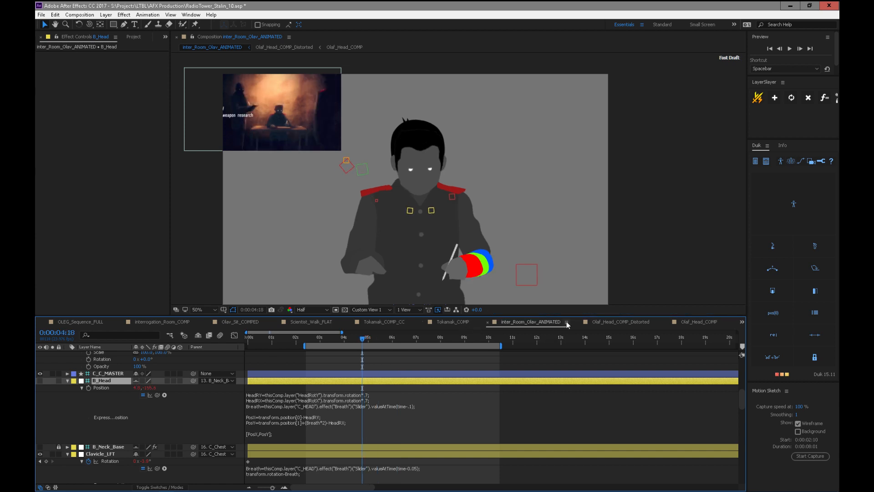
{"action": "left_click", "coordinate": [488, 322]}
{"action": "left_click", "coordinate": [537, 322]}
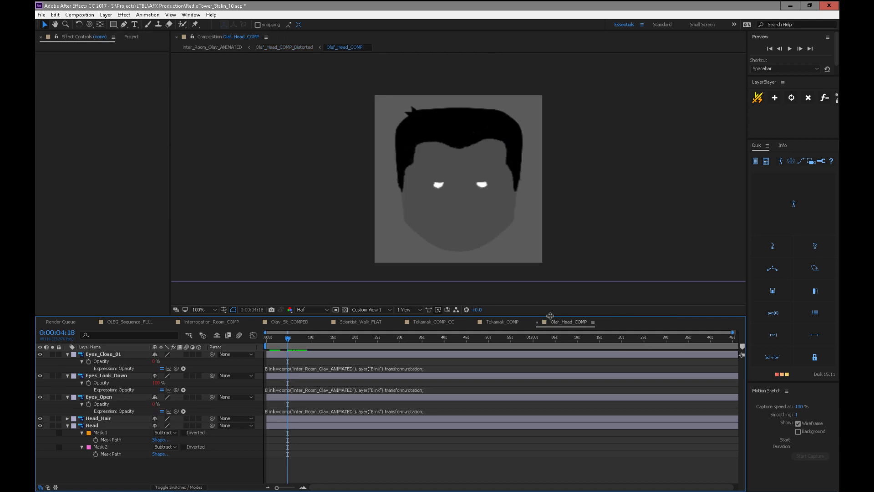
{"action": "left_click", "coordinate": [537, 322]}
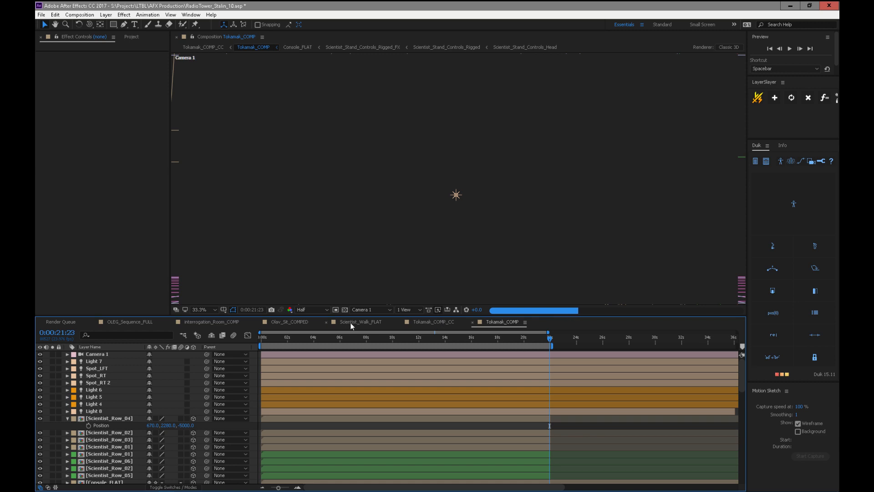
- Switch to the Scientist_Walk_FLAT composition and select the scientist's torso layer
{"action": "left_click", "coordinate": [350, 323]}
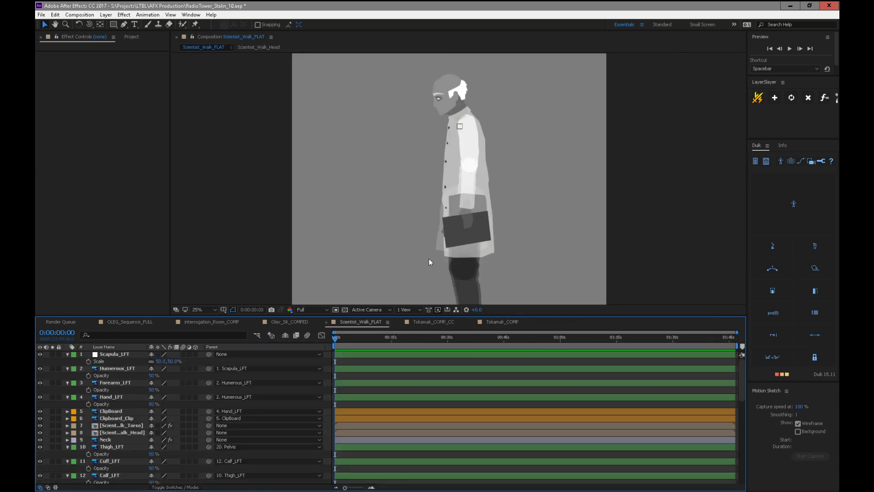
{"action": "left_click", "coordinate": [482, 171]}
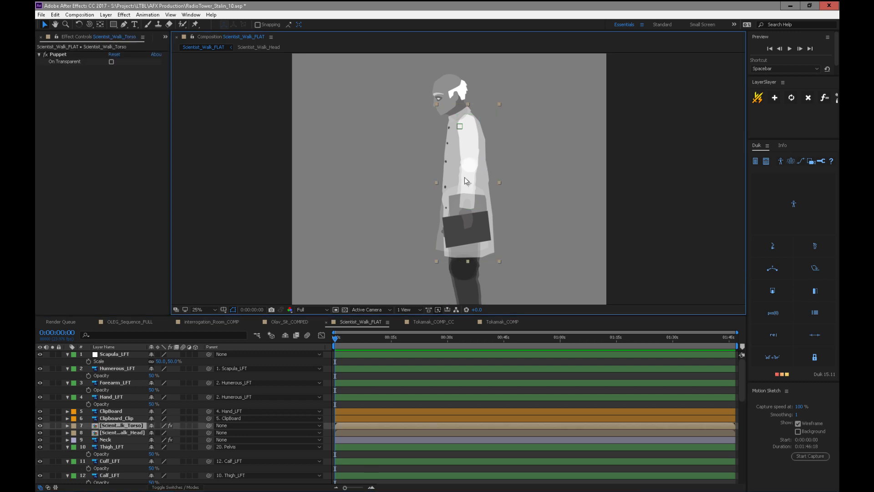
- Switch to Olav_Sit_COMPED, open the Olav_Sit_Hands_FX precomp and scrub it to 0:00:12:10
{"action": "left_click", "coordinate": [297, 322]}
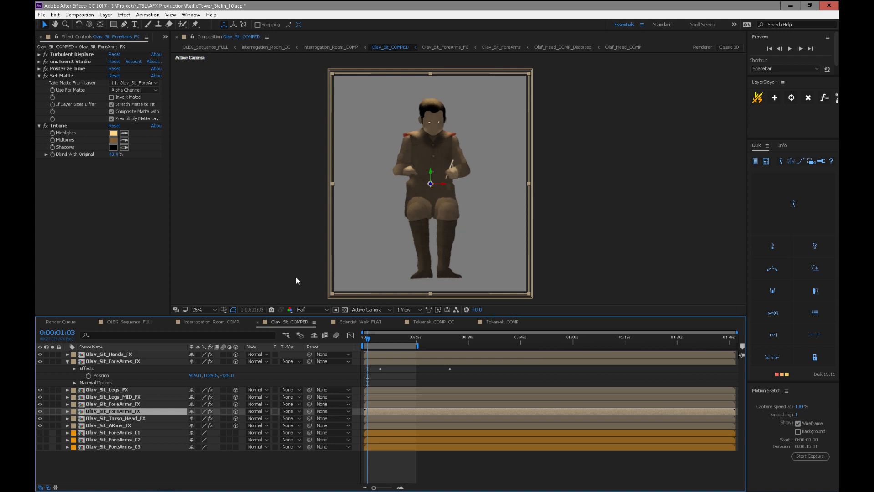
{"action": "left_click", "coordinate": [132, 426]}
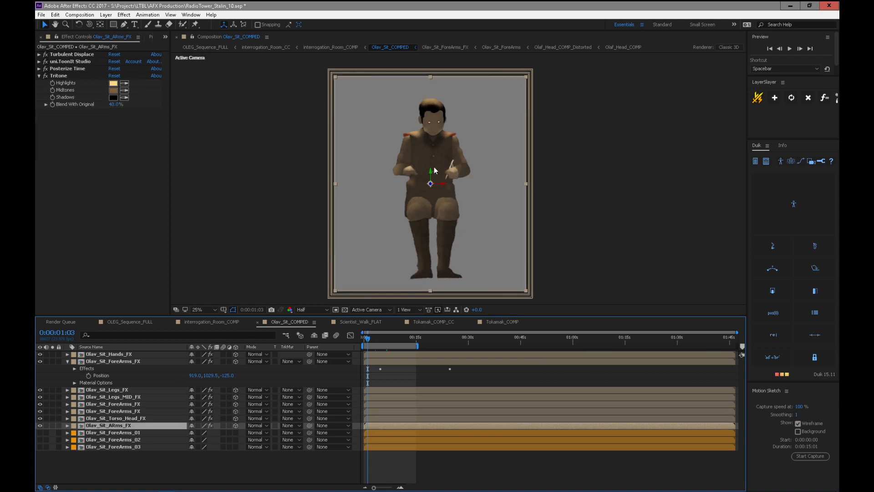
{"action": "double_click", "coordinate": [123, 355]}
{"action": "left_click_drag", "start_coordinate": [384, 340], "coordinate": [406, 340]}
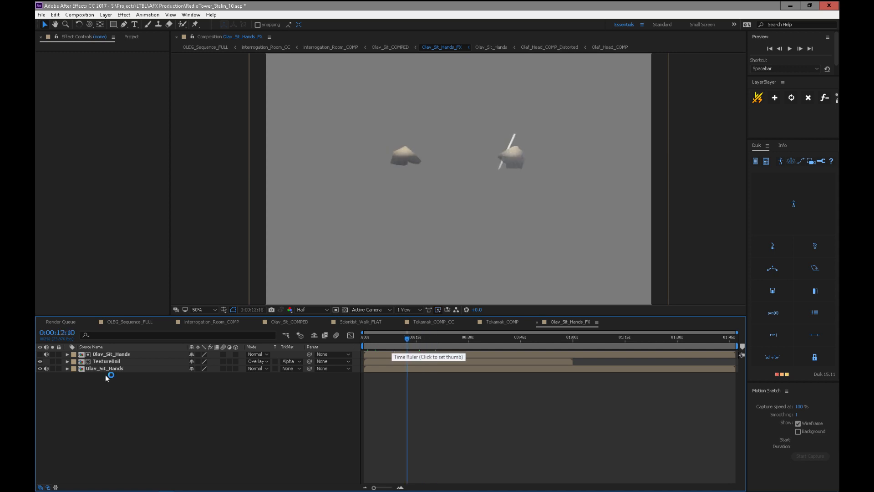
- Select the upper Olav_Sit_Hands layer and the TextureBoil layer in turn in Olav_Sit_Hands_FX
{"action": "left_click", "coordinate": [110, 355]}
{"action": "left_click", "coordinate": [111, 362]}
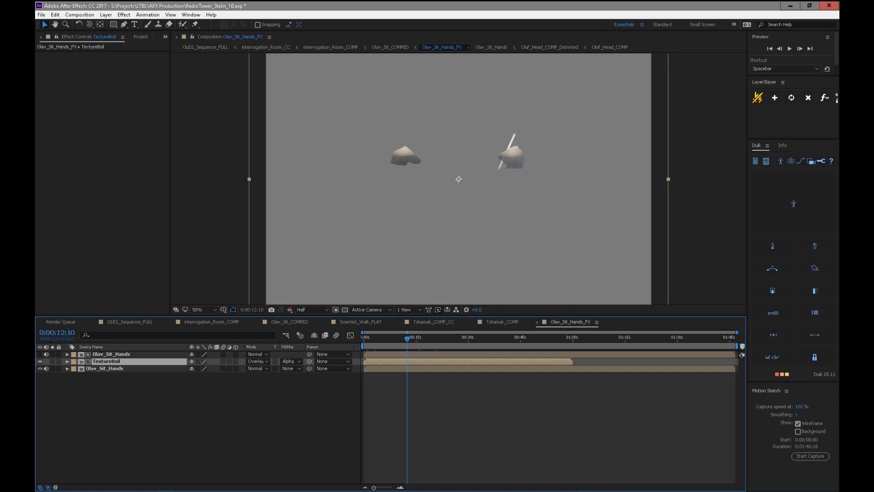
{"action": "right_click", "coordinate": [605, 475]}
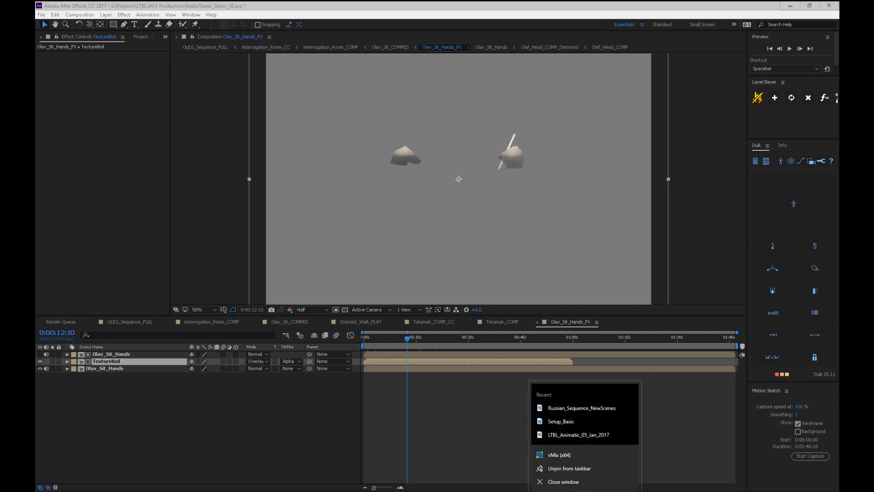
{"action": "key", "text": "Escape"}
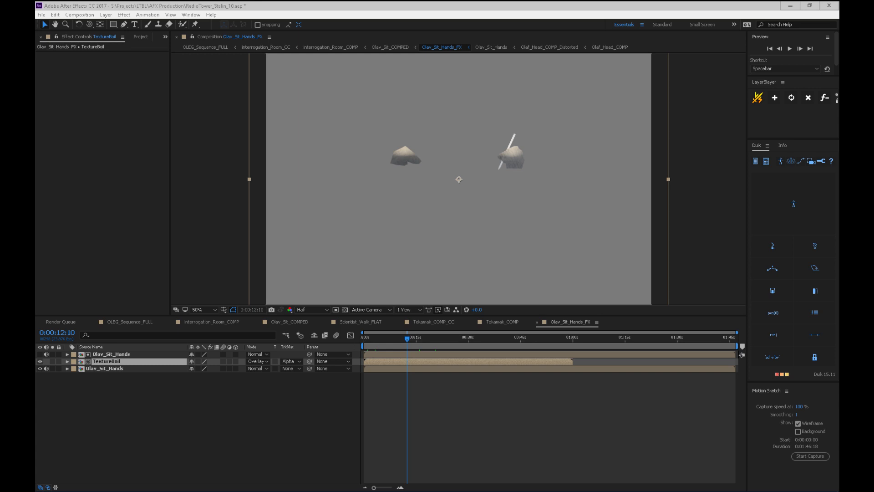
{"action": "left_click", "coordinate": [550, 10]}
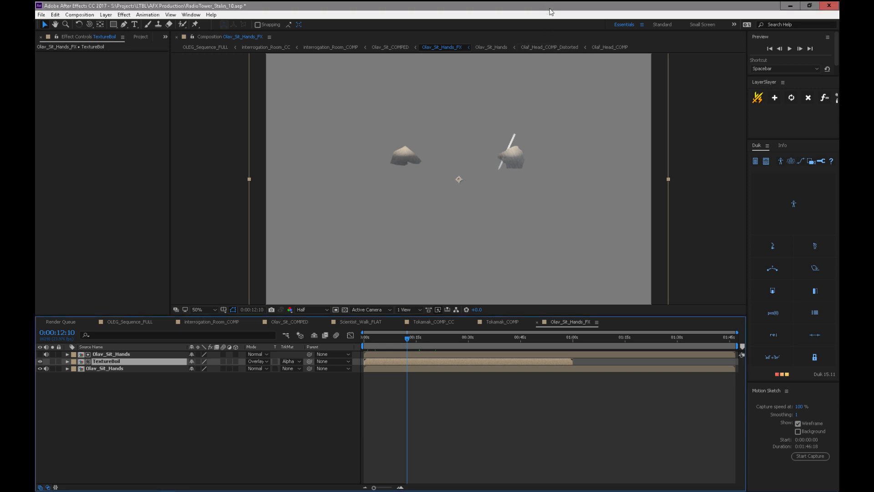
- Open the TextureBoil precomp, scrub to 0:00:06:22 and play its changing texture
{"action": "double_click", "coordinate": [113, 361]}
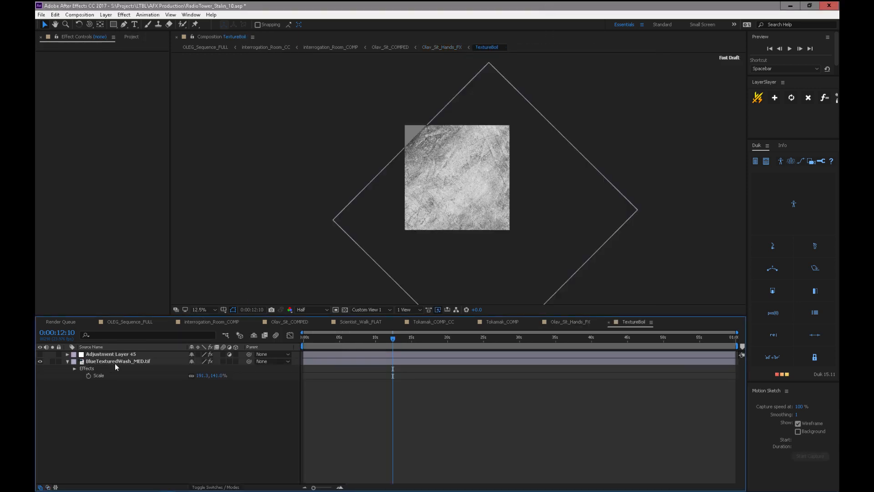
{"action": "left_click_drag", "start_coordinate": [343, 336], "coordinate": [359, 419]}
{"action": "key", "text": "space"}
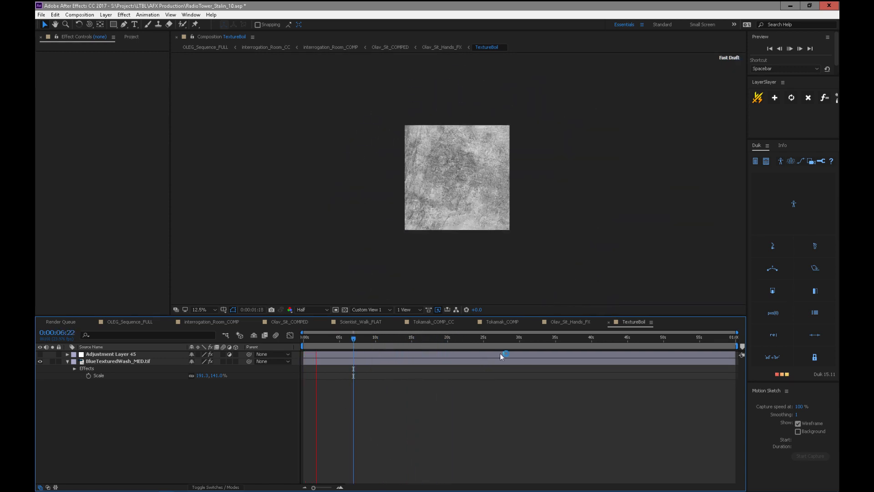
- Return to Olav_Sit_Hands_FX and highlight how TextureBoil sits between the two Olav_Sit_Hands layers, ending on the lower one
{"action": "left_click", "coordinate": [575, 322]}
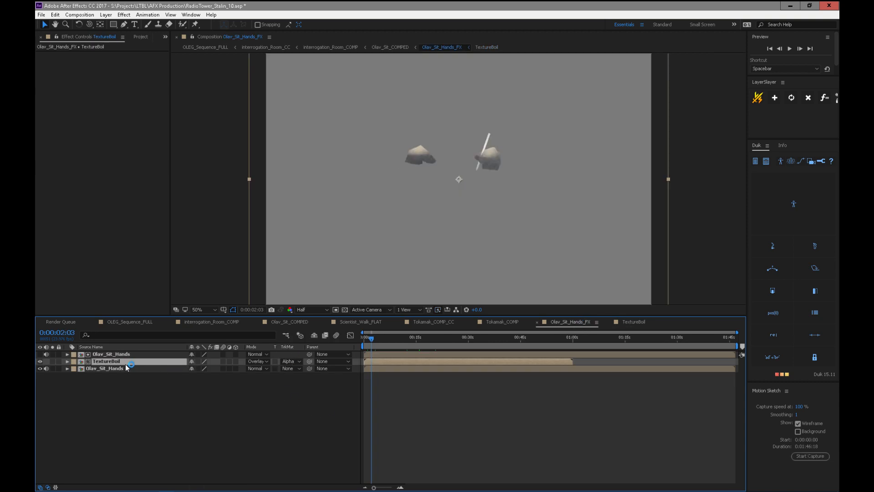
{"action": "key", "text": "ctrl+Up"}
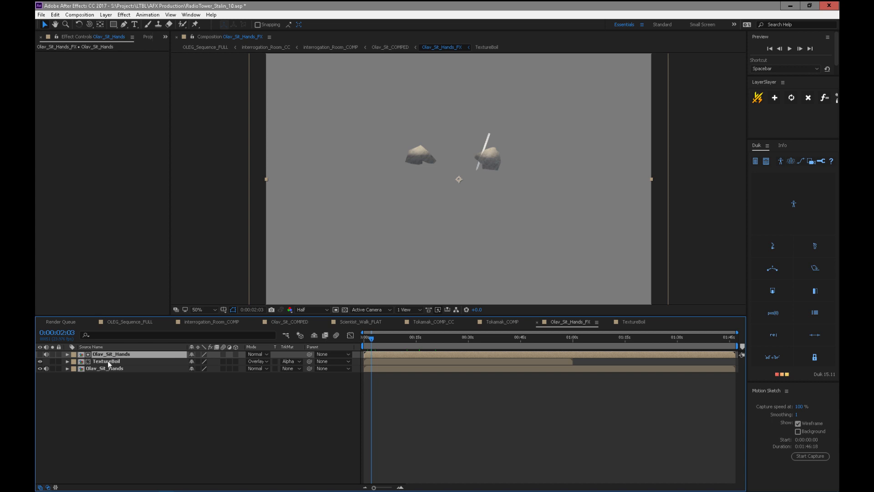
{"action": "left_click", "coordinate": [111, 367]}
{"action": "left_click", "coordinate": [111, 360]}
{"action": "left_click", "coordinate": [111, 368]}
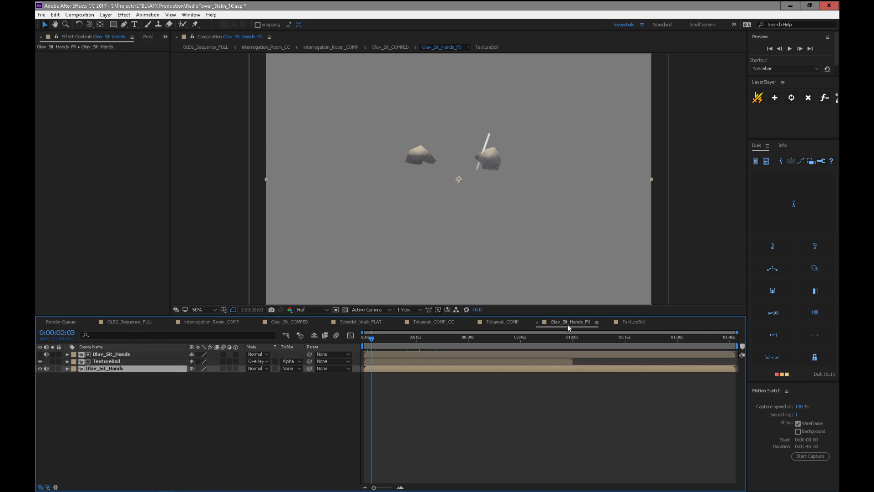
{"action": "left_click", "coordinate": [501, 322]}
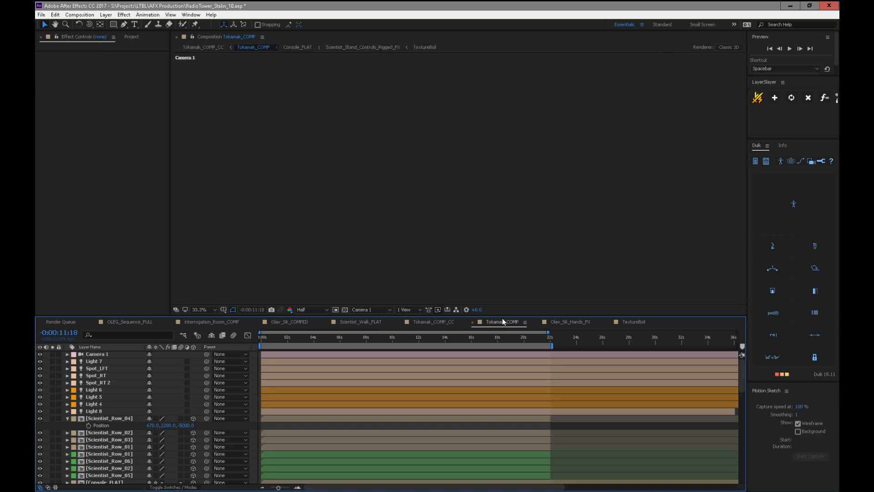
{"action": "left_click", "coordinate": [630, 321]}
{"action": "left_click", "coordinate": [569, 322]}
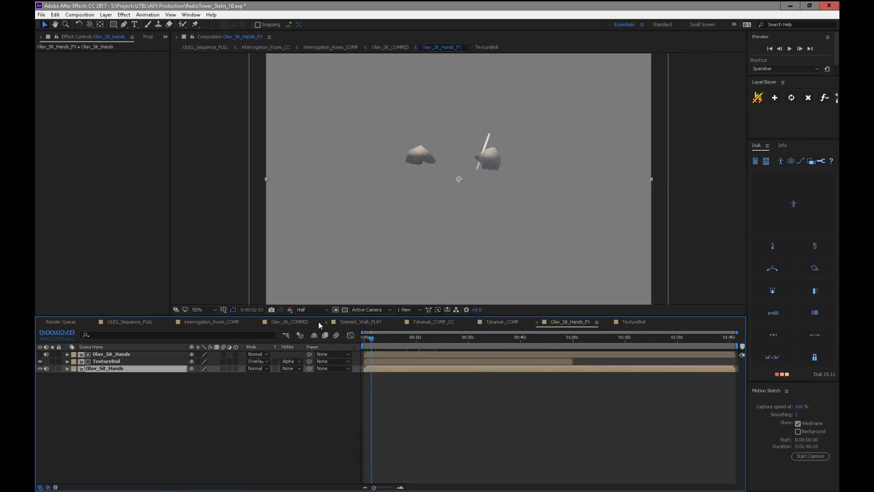
- Switch to Olav_Sit_COMPED and expand the Posterize Time effect on Olav_Sit_Hands_FX to show its frame rate
{"action": "left_click", "coordinate": [289, 321]}
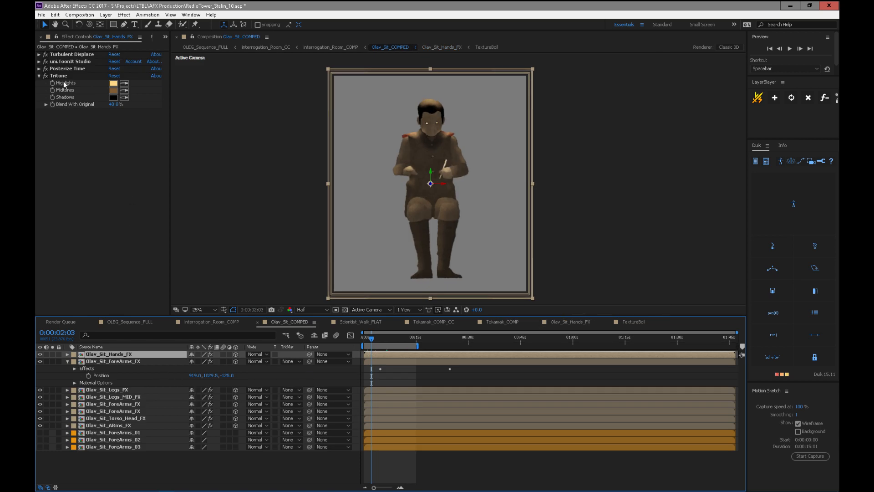
{"action": "left_click", "coordinate": [71, 68]}
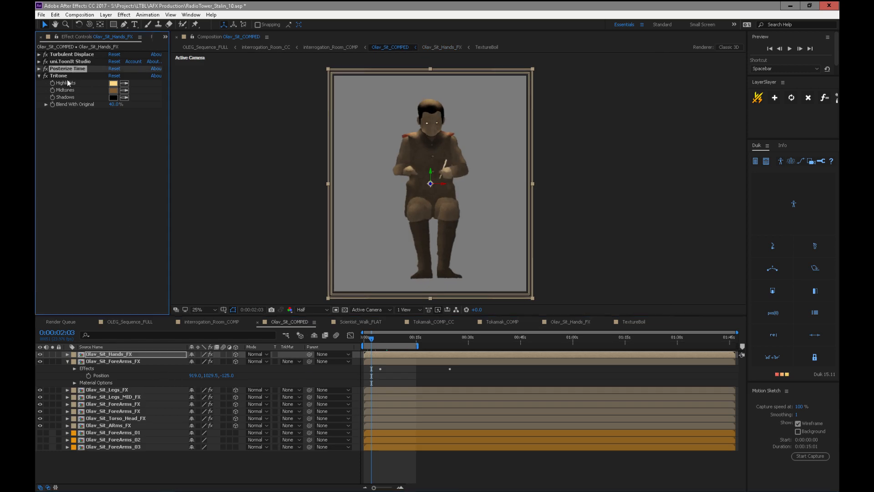
{"action": "left_click", "coordinate": [39, 69]}
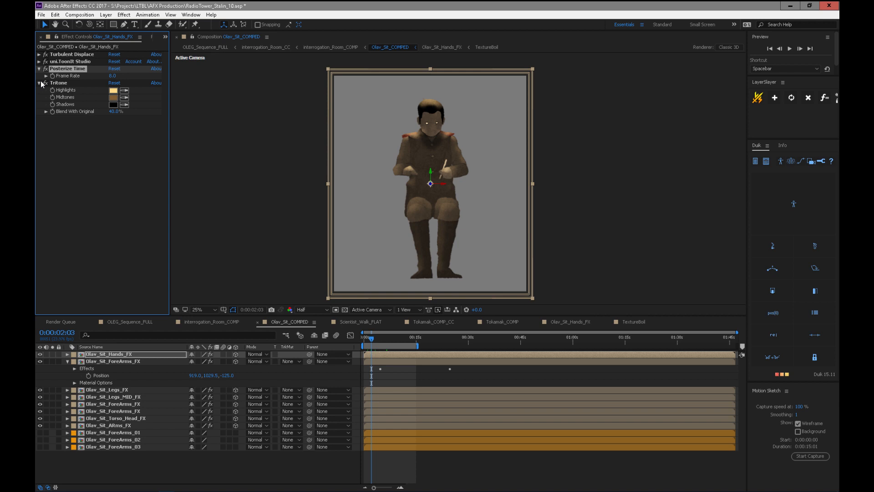
- Preview the seated character's animation, maximize the composition viewer at 50% zoom and play it again
{"action": "key", "text": "space"}
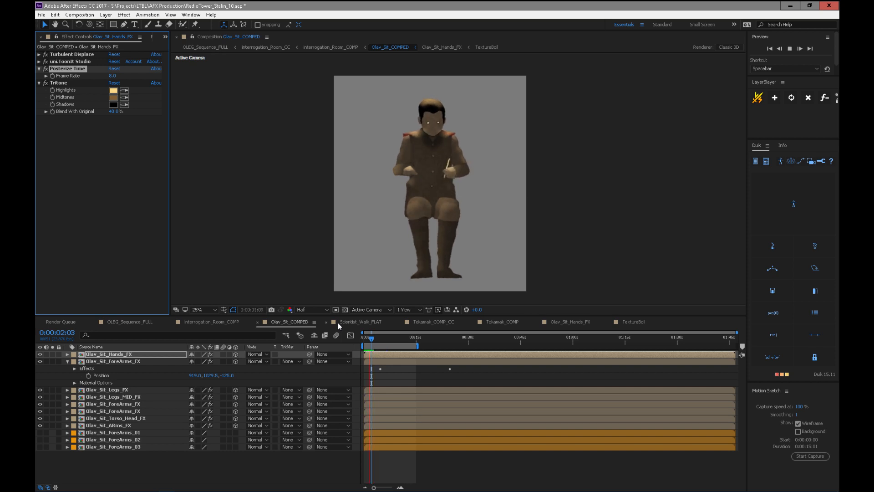
{"action": "key", "text": "space"}
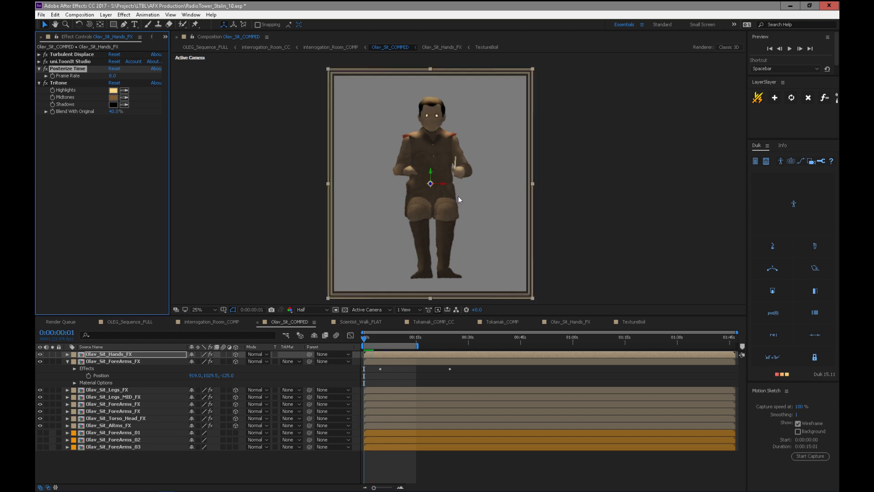
{"action": "key", "text": "grave"}
{"action": "key", "text": "period"}
{"action": "key", "text": "space"}
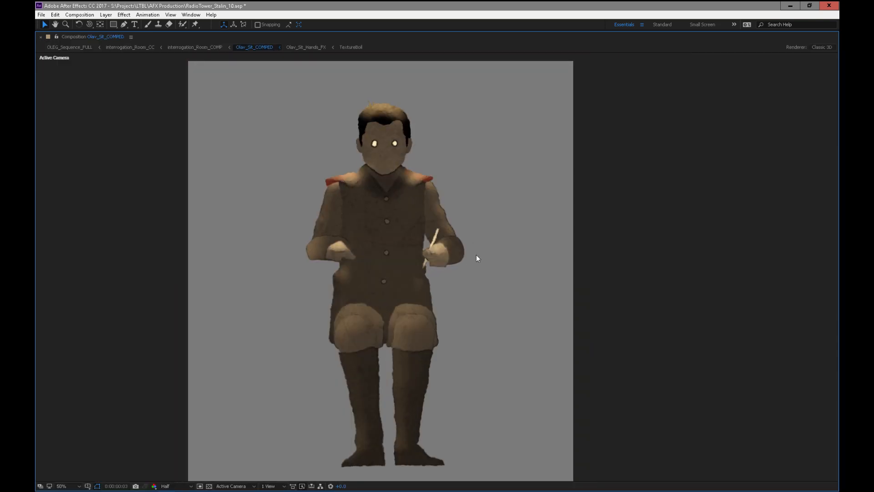
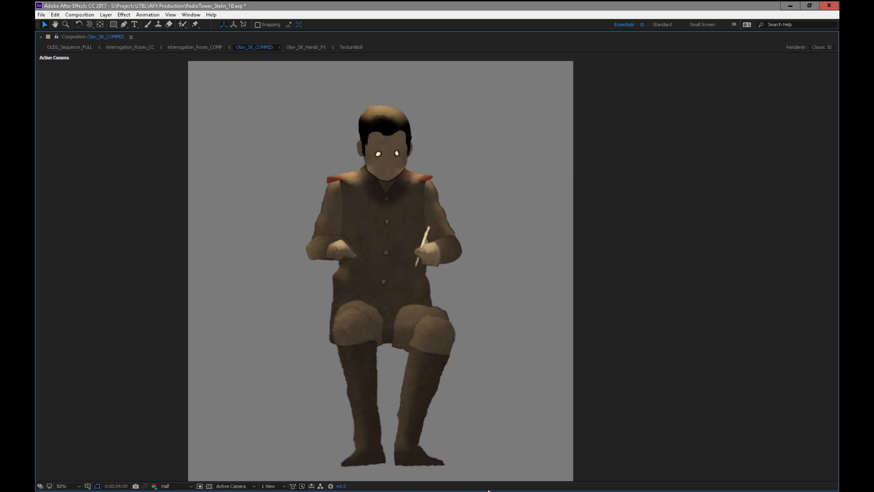
{"action": "key", "text": "space"}
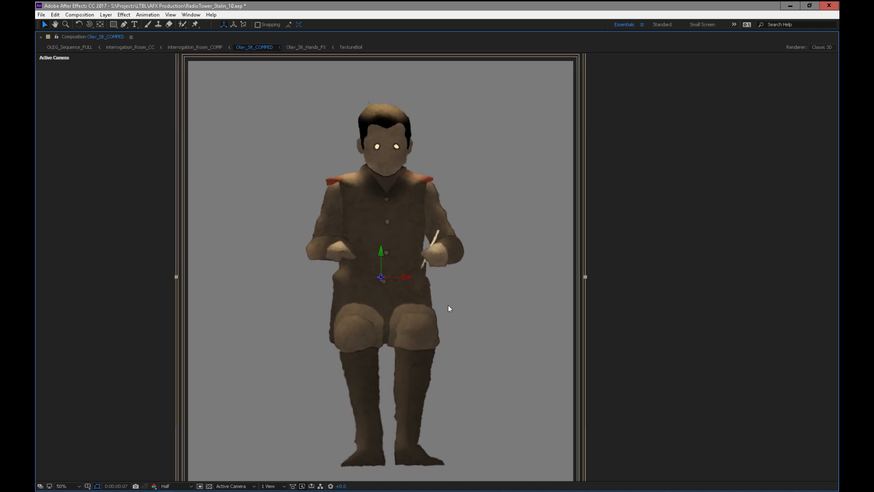
- Advance the animation frame by frame to 0:00:01:00 to examine the posterized movement
{"action": "key", "text": "Page_Down"}
{"action": "key", "text": "Page_Down"}
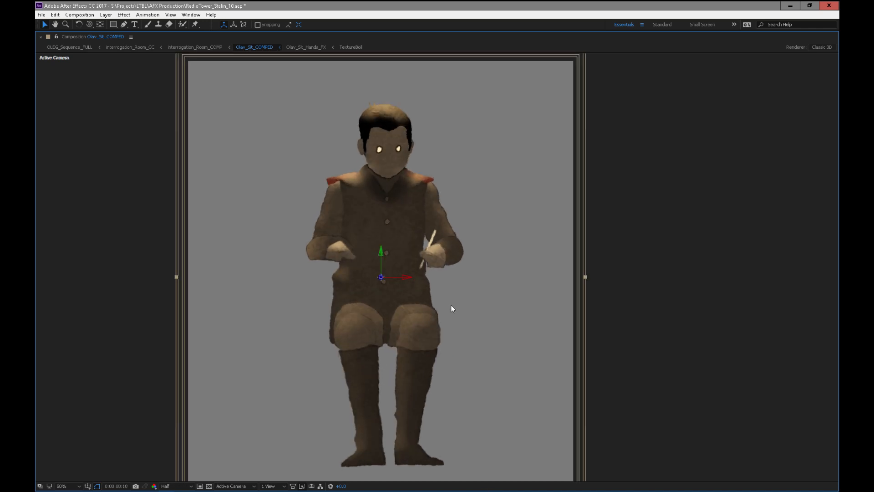
{"action": "key", "text": "Page_Down"}
{"action": "key", "text": "Page_Down"}
{"action": "key", "text": "Page_Down"}
{"action": "key", "text": "Page_Down"}
{"action": "key", "text": "Page_Down"}
{"action": "key", "text": "Page_Down"}
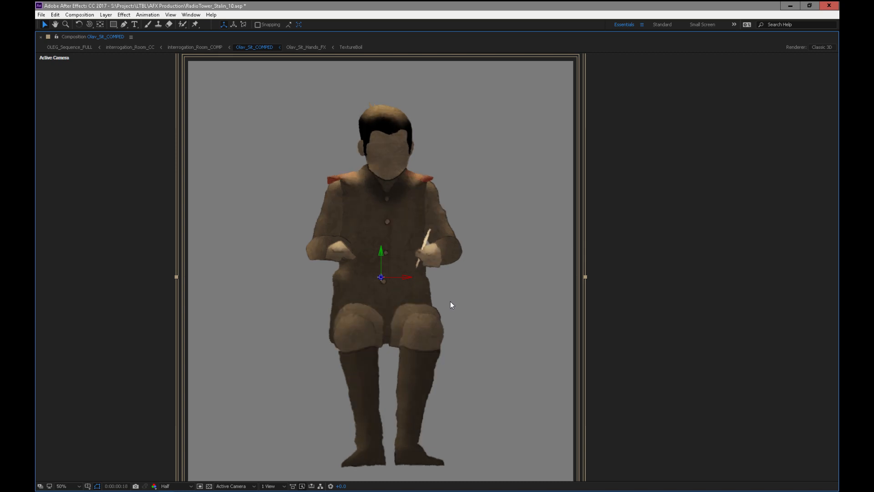
{"action": "key", "text": "Page_Down"}
{"action": "key", "text": "Page_Down"}
{"action": "key", "text": "Page_Down"}
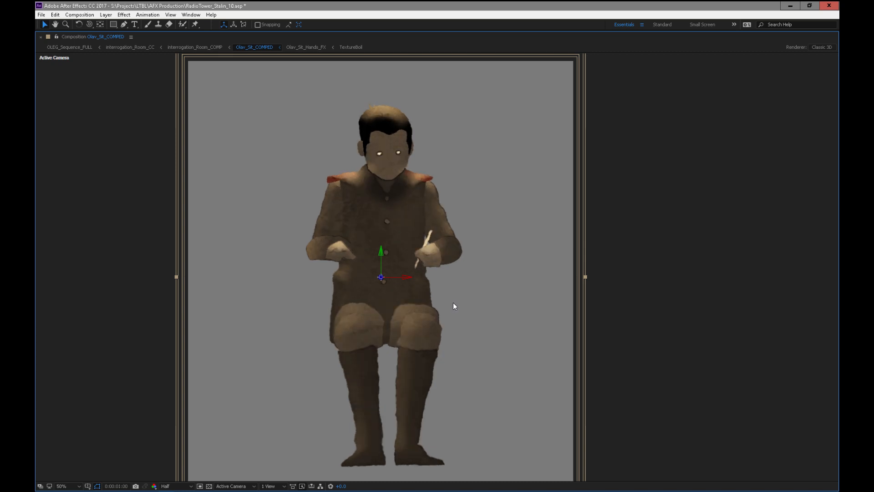
- Play the animation briefly, stop it and restore the full panel layout
{"action": "key", "text": "space"}
{"action": "key", "text": "space"}
{"action": "key", "text": "grave"}
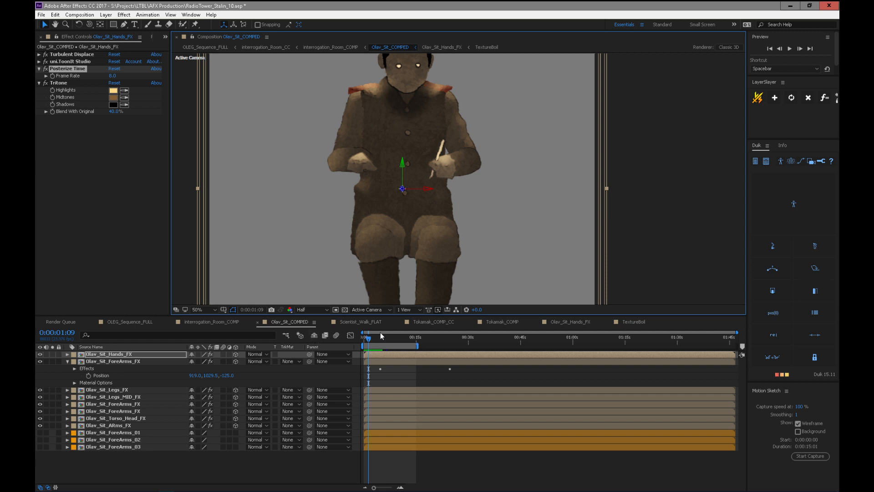
- Scrub to 0:00:02:04, play the animation in the maximized viewer, stop it and return to the full panel layout
{"action": "left_click_drag", "start_coordinate": [368, 340], "coordinate": [372, 344]}
{"action": "key", "text": "space"}
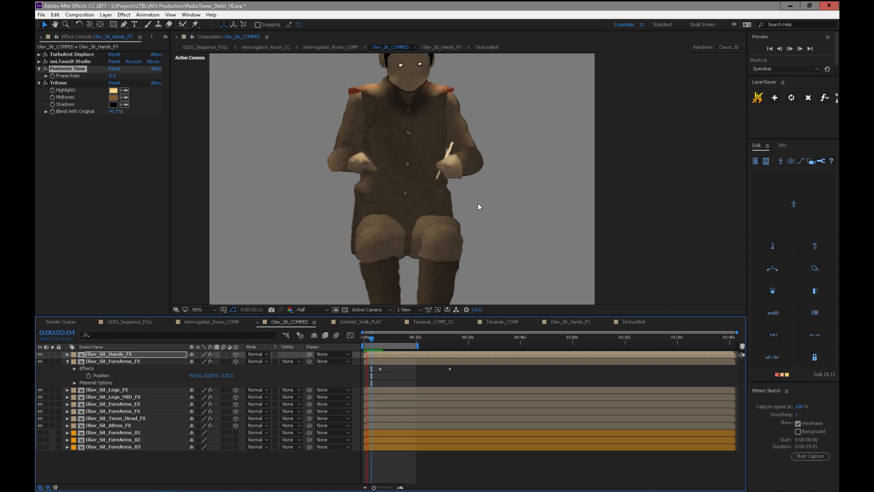
{"action": "key", "text": "grave"}
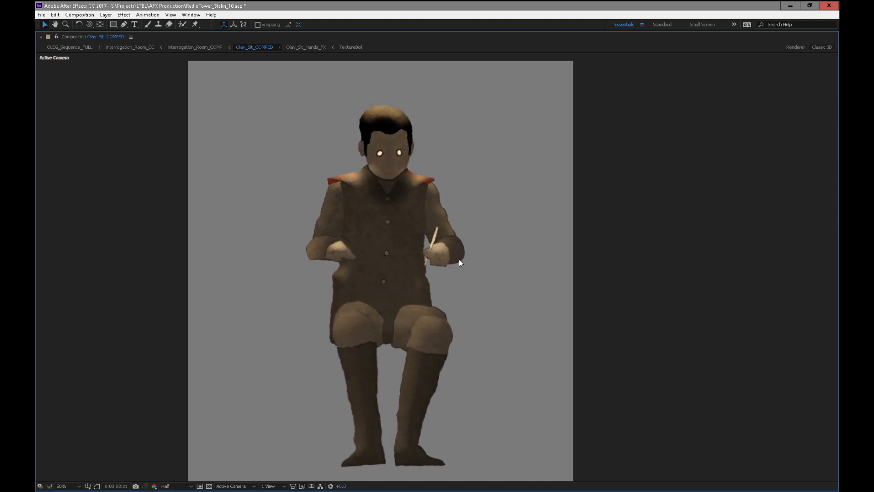
{"action": "key", "text": "space"}
{"action": "key", "text": "grave"}
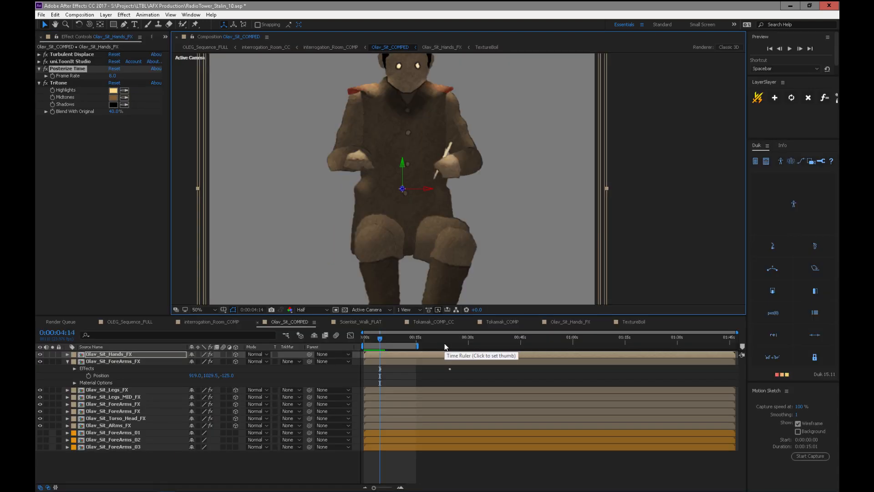
- Switch to interrogation_Room_COMP and view the scene through Camera 1
{"action": "left_click", "coordinate": [218, 322]}
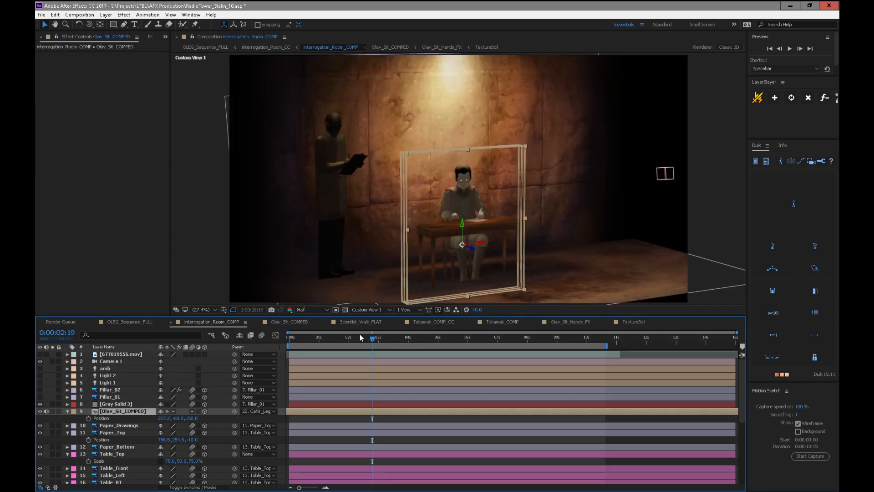
{"action": "left_click", "coordinate": [367, 308]}
{"action": "left_click", "coordinate": [400, 331]}
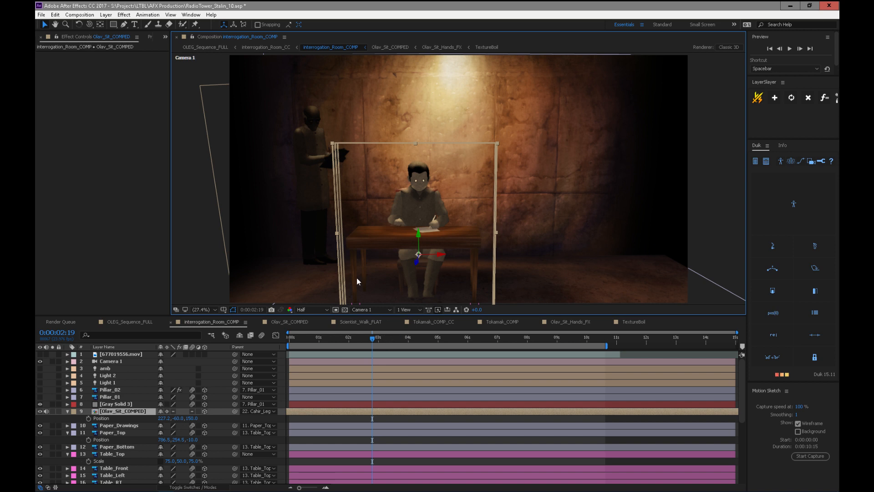
- Turn on the amb, Light 2 and Light 1 layers and check the lit scene at 0:00:03:08, 0:00:08:00 and 0:00:10:00
{"action": "left_click_drag", "start_coordinate": [40, 368], "coordinate": [42, 383]}
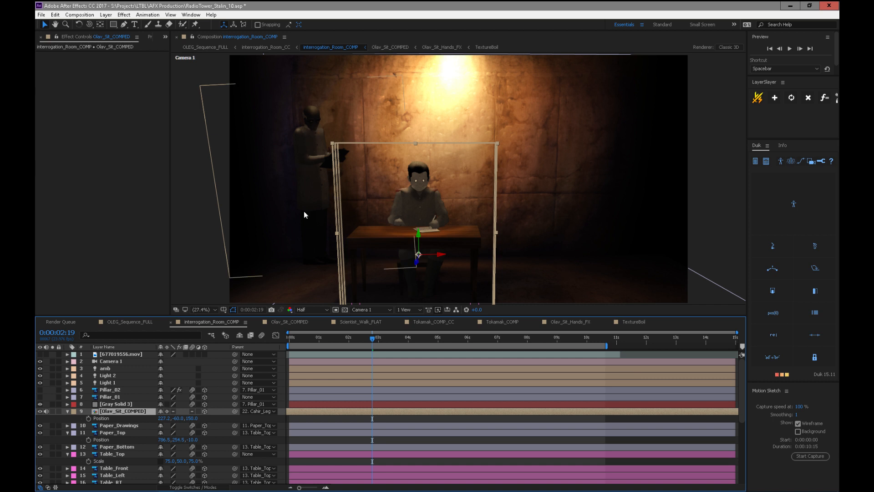
{"action": "left_click_drag", "start_coordinate": [381, 338], "coordinate": [389, 338]}
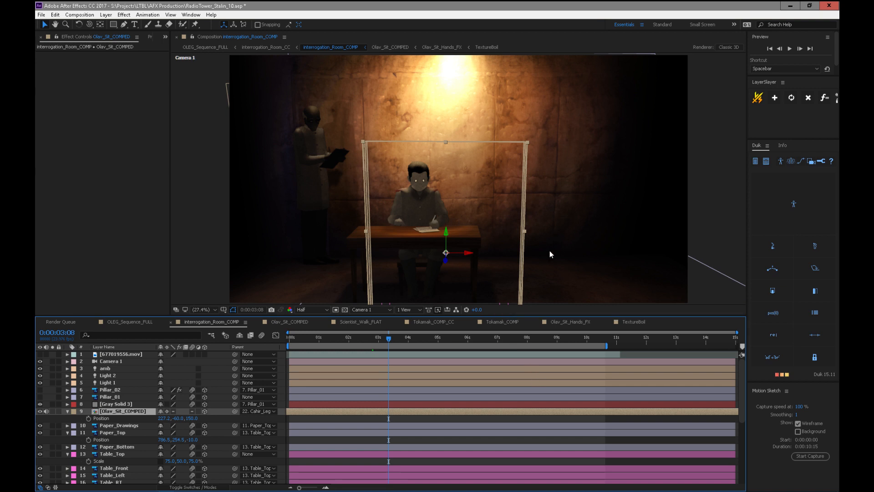
{"action": "left_click", "coordinate": [527, 338]}
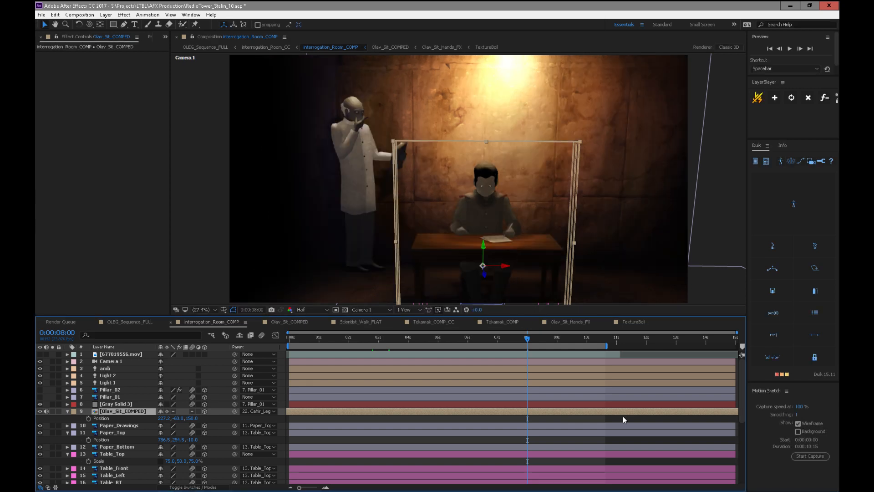
{"action": "left_click", "coordinate": [586, 337]}
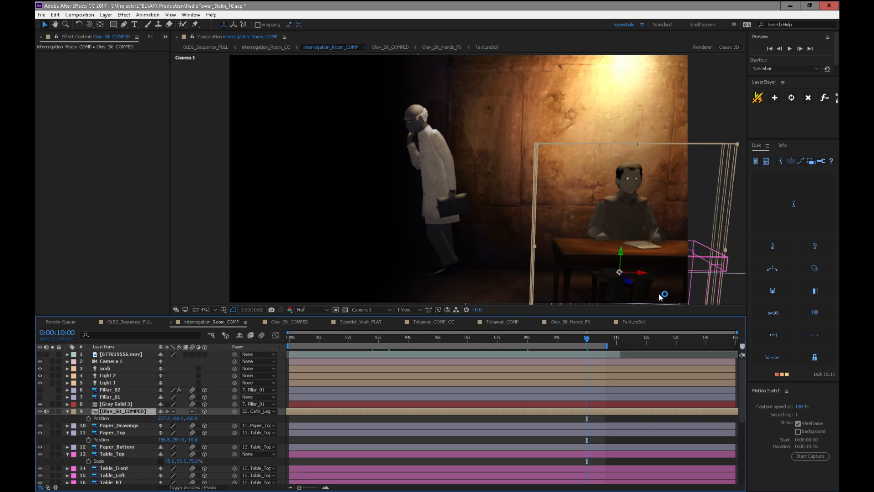
- Check the lit interrogation room at 0:00:08:23 and 0:00:09:21, and open the Olav_Sit_COMPED composition
{"action": "left_click", "coordinate": [554, 337]}
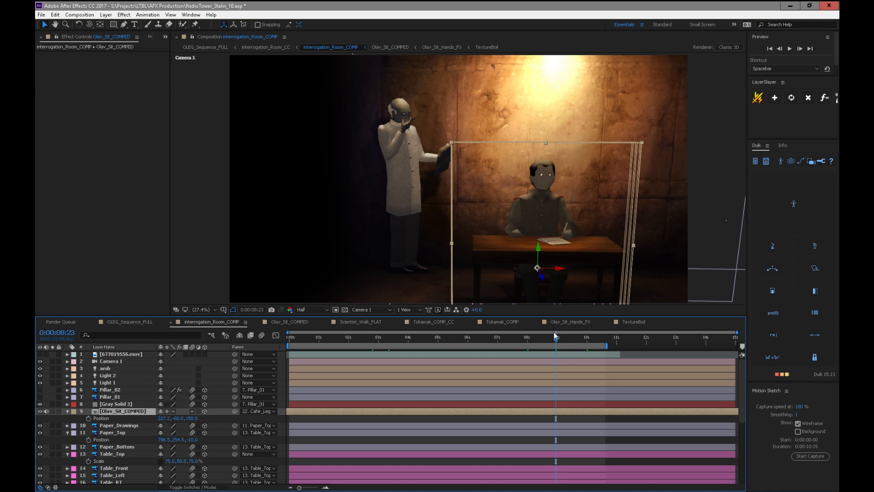
{"action": "left_click_drag", "start_coordinate": [554, 337], "coordinate": [583, 337]}
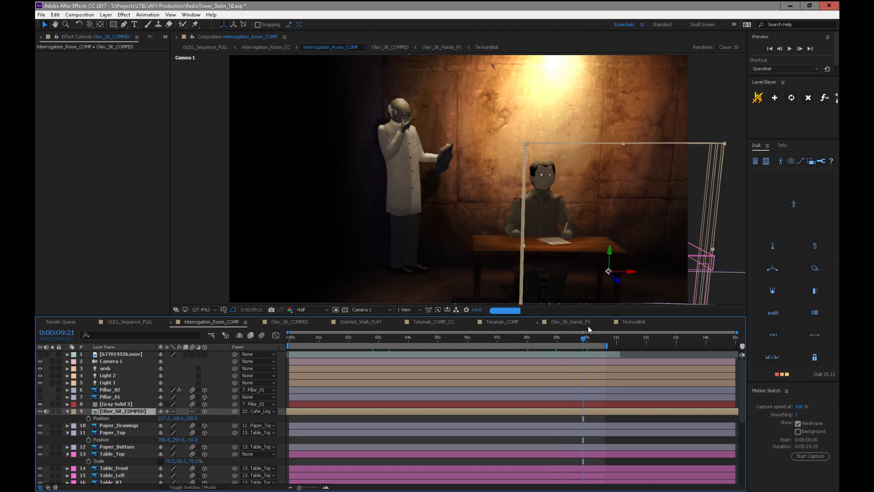
{"action": "left_click", "coordinate": [294, 323]}
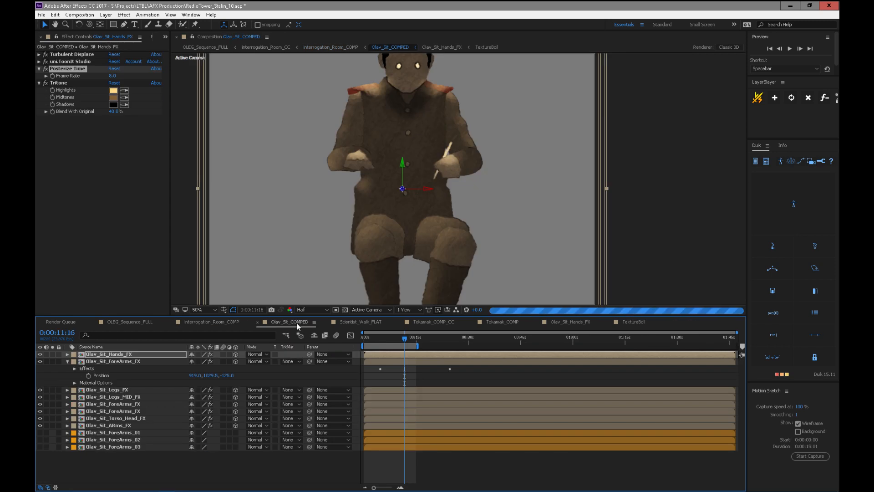
- Switch to the Scientist_Walk_FLAT composition and go to its first frame, 0:00:00:00
{"action": "left_click", "coordinate": [362, 323]}
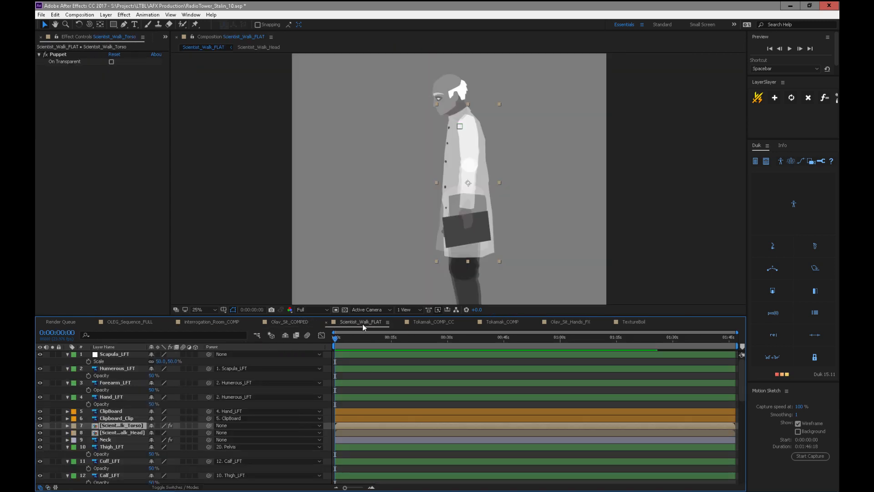
{"action": "left_click_drag", "start_coordinate": [385, 338], "coordinate": [325, 338]}
{"action": "key", "text": "space"}
{"action": "left_click_drag", "start_coordinate": [525, 260], "coordinate": [531, 176]}
{"action": "left_click_drag", "start_coordinate": [530, 243], "coordinate": [526, 255]}
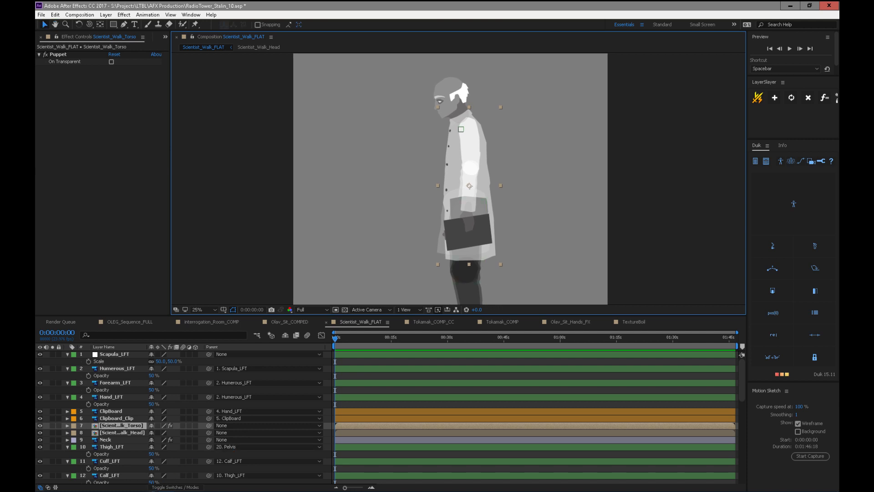
- Move the start of the work area to 0:00:04:09 and deselect the torso layer
{"action": "left_click", "coordinate": [112, 491]}
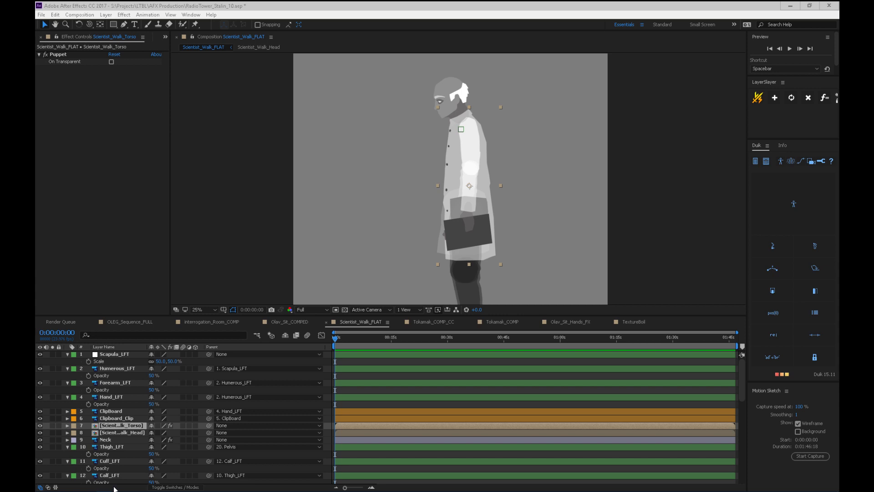
{"action": "left_click", "coordinate": [360, 340]}
{"action": "mouse_move", "coordinate": [362, 343]}
{"action": "left_mouse_down"}
{"action": "mouse_move", "coordinate": [336, 345]}
{"action": "mouse_move", "coordinate": [350, 346]}
{"action": "left_mouse_up"}
{"action": "left_click", "coordinate": [560, 178]}
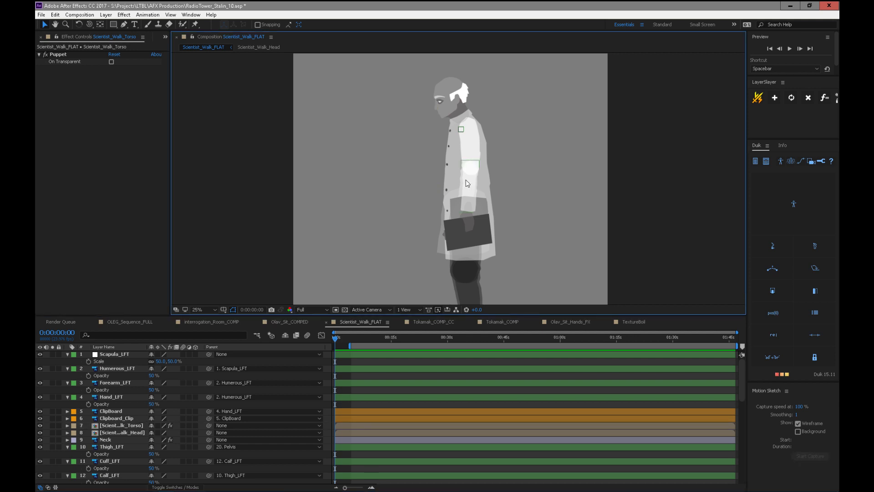
- Try rotating the scientist's Forearm_LFT layer forward about the elbow with the Rotation tool
{"action": "left_click", "coordinate": [468, 180]}
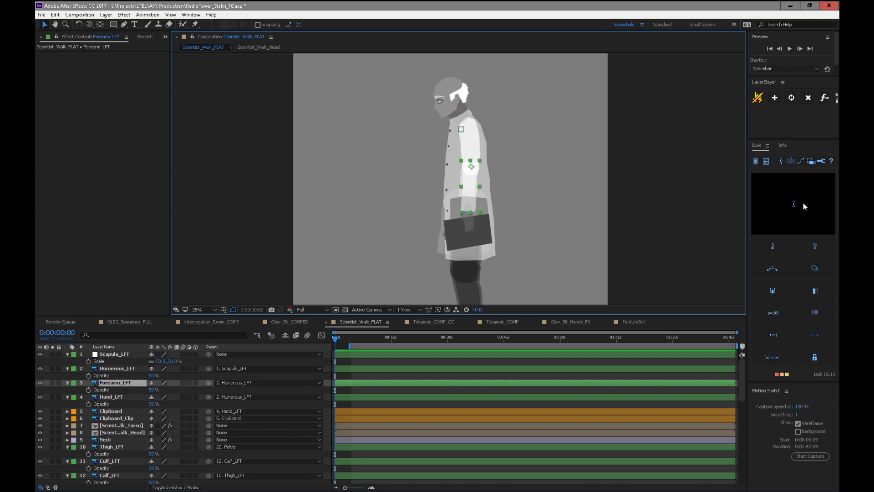
{"action": "key", "text": "w"}
{"action": "key", "text": "space"}
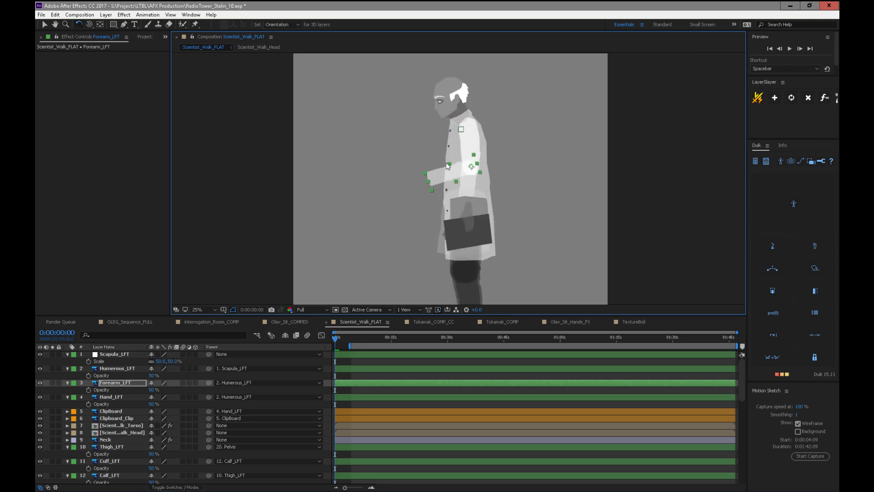
{"action": "key", "text": "space"}
- Go through the Hand_LFT, Forearm_LFT, Humerous_LFT, Scapula_LFT, ClipBoard and Clipboard_Clip layers to examine the arm's parenting chain
{"action": "left_click", "coordinate": [118, 397]}
{"action": "left_click", "coordinate": [122, 384]}
{"action": "left_click", "coordinate": [119, 368]}
{"action": "left_click", "coordinate": [120, 354]}
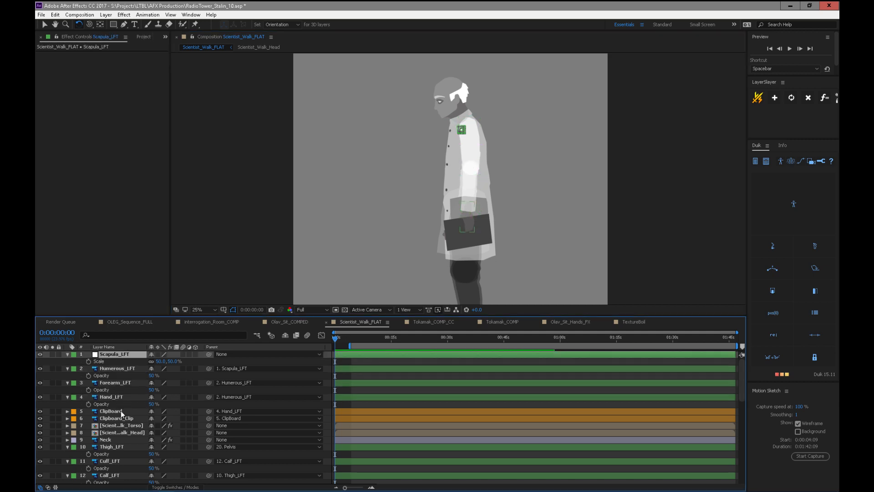
{"action": "scroll", "coordinate": [741, 400], "scroll_direction": "down", "scroll_amount": 2}
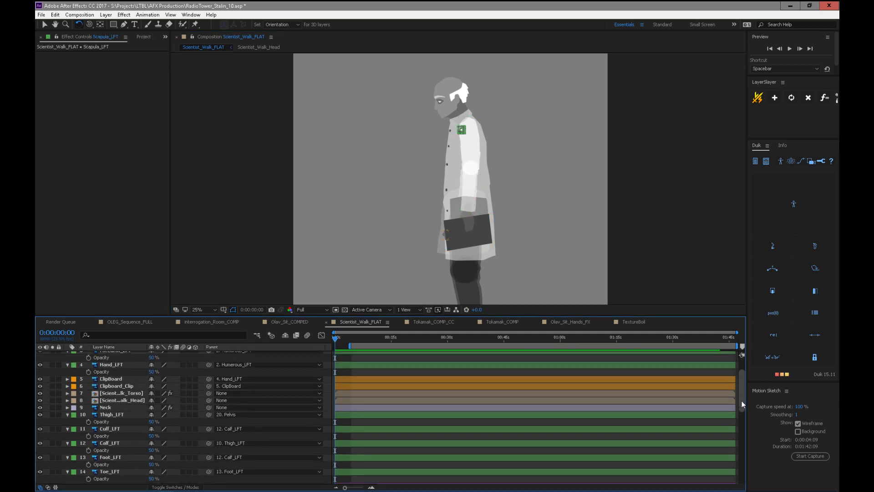
{"action": "left_click", "coordinate": [119, 396]}
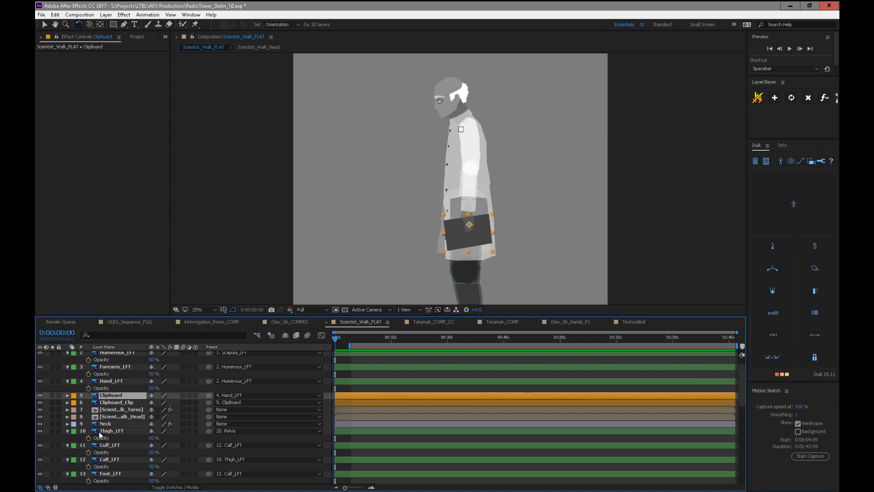
{"action": "left_click", "coordinate": [121, 403]}
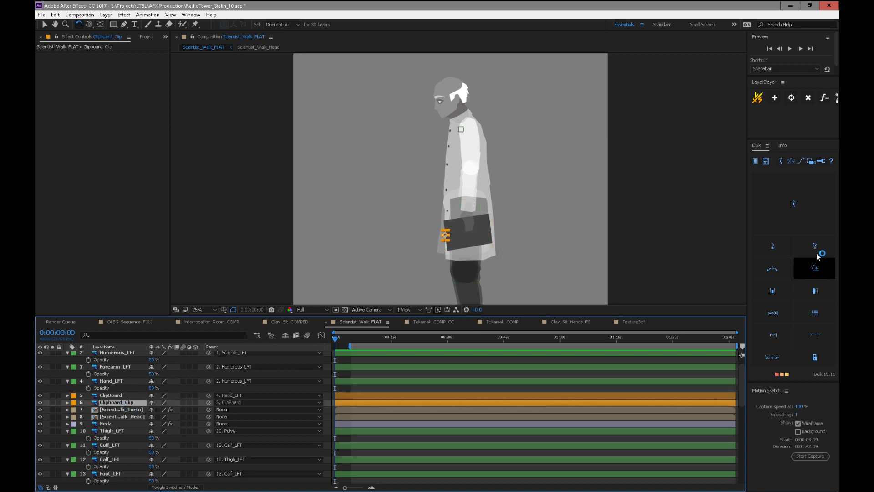
{"action": "scroll", "coordinate": [741, 387], "scroll_direction": "up", "scroll_amount": 2}
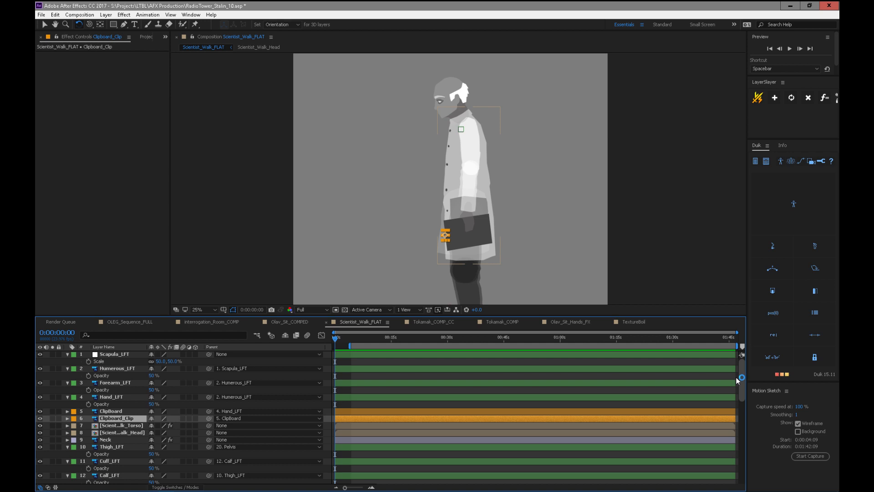
- Try swinging the Calf_LFT layer backward about the knee with the Rotation tool, and undo it
{"action": "key", "text": "h"}
{"action": "left_click_drag", "start_coordinate": [526, 241], "coordinate": [445, 211]}
{"action": "key", "text": "w"}
{"action": "left_click", "coordinate": [413, 262]}
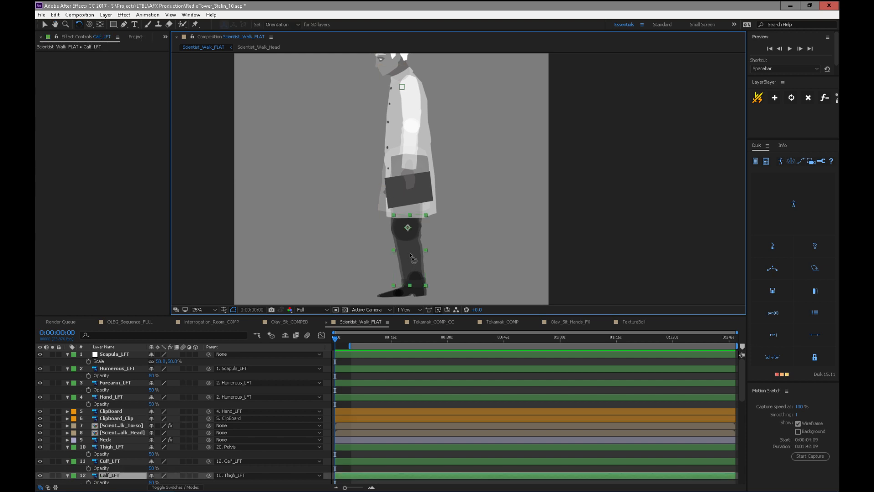
{"action": "left_click_drag", "start_coordinate": [413, 264], "coordinate": [452, 222]}
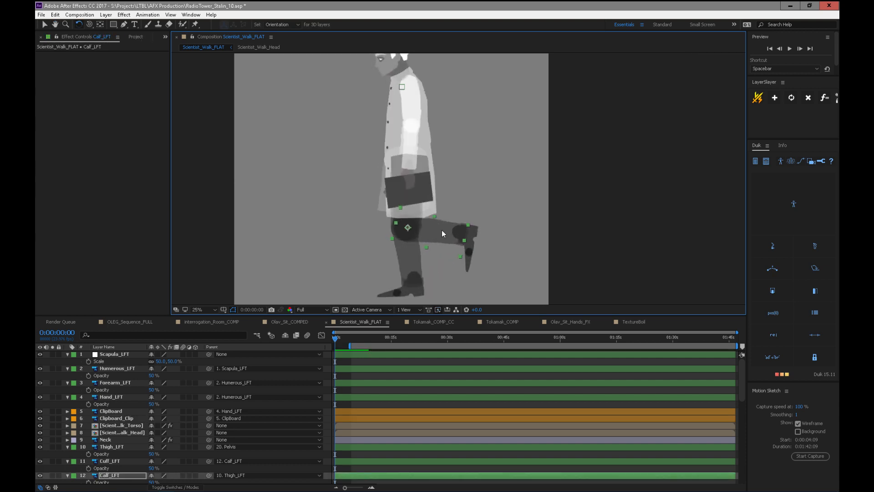
{"action": "key", "text": "ctrl+z"}
{"action": "key", "text": "ctrl+z"}
- Try bending Calf_LFT backward together with a Toe_LFT rotation, and undo the leg changes
{"action": "left_click_drag", "start_coordinate": [418, 264], "coordinate": [452, 220]}
{"action": "left_click_drag", "start_coordinate": [452, 219], "coordinate": [453, 258]}
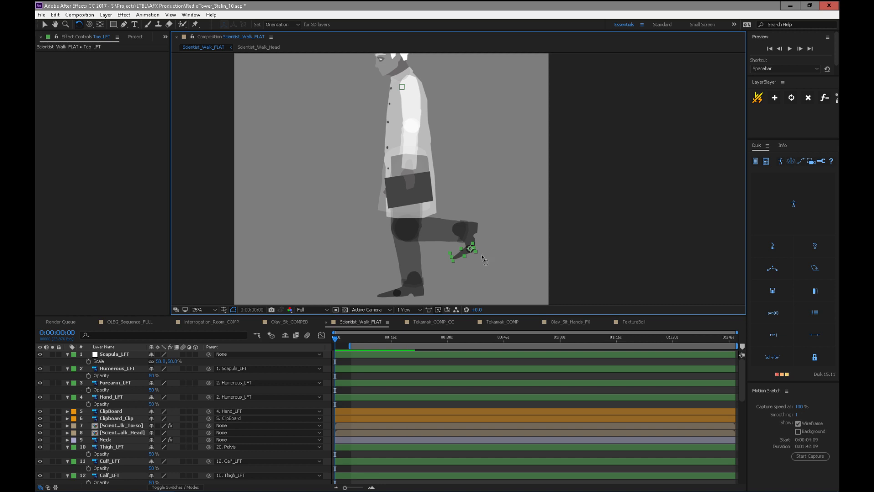
{"action": "key", "text": "period"}
{"action": "left_click_drag", "start_coordinate": [511, 261], "coordinate": [477, 74]}
{"action": "key", "text": "ctrl+z"}
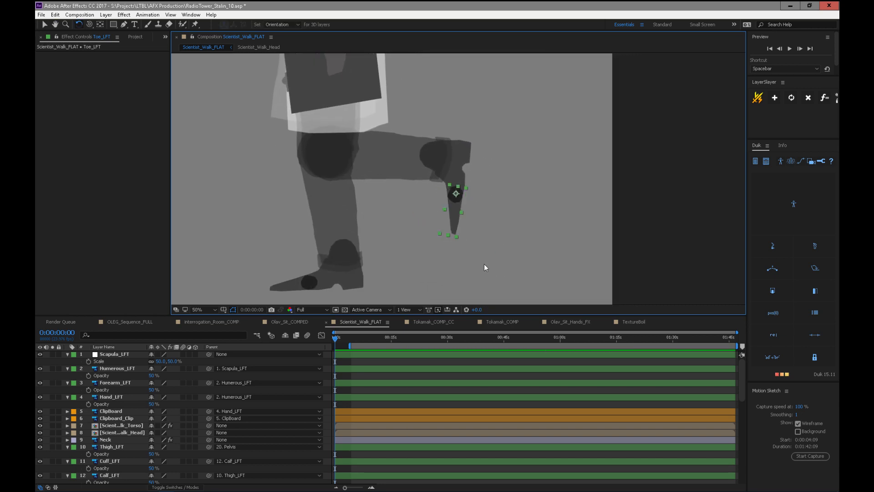
{"action": "key", "text": "ctrl+z"}
{"action": "key", "text": "ctrl+z"}
- Raise Calf_LFT to about horizontal behind the knee, then test the Toe_LFT rotation and undo the toe's turn
{"action": "left_click_drag", "start_coordinate": [357, 236], "coordinate": [459, 222]}
{"action": "left_click", "coordinate": [458, 222]}
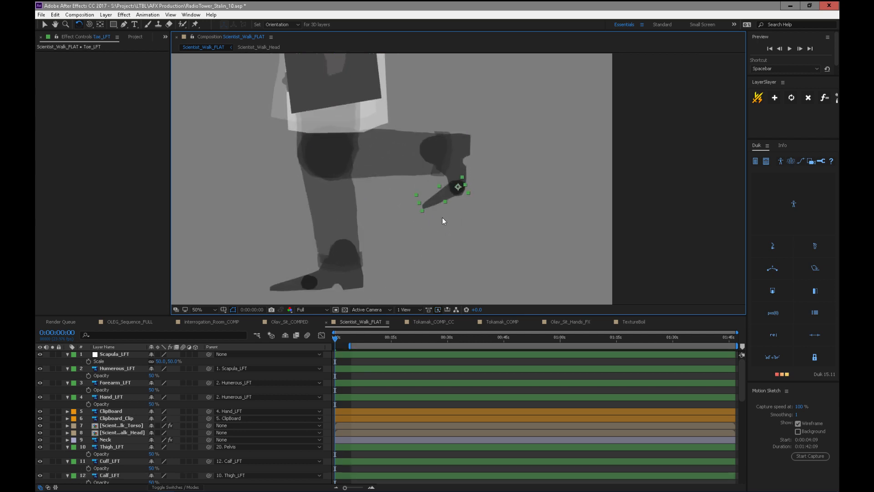
{"action": "left_click_drag", "start_coordinate": [450, 226], "coordinate": [432, 187]}
{"action": "key", "text": "ctrl+z"}
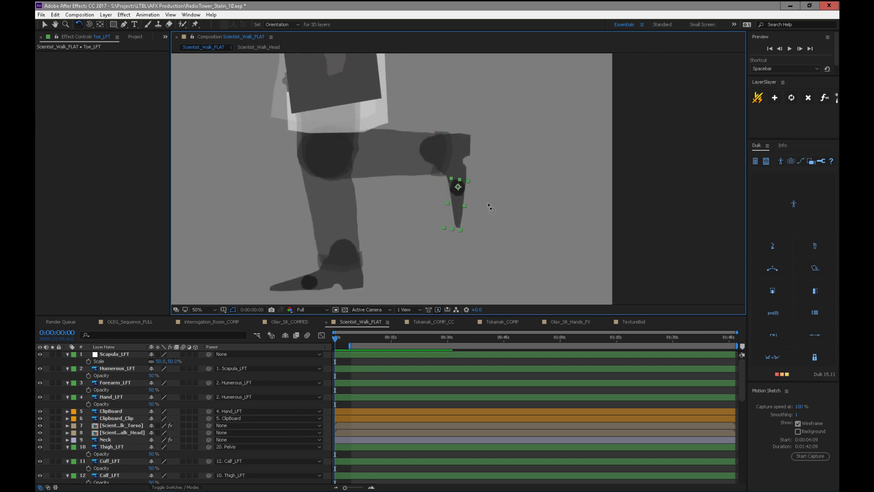
- Centre the Toe_LFT anchor point on its round joint, then test the toe's rotation and undo the test
{"action": "key", "text": "y"}
{"action": "left_click_drag", "start_coordinate": [459, 187], "coordinate": [457, 187]}
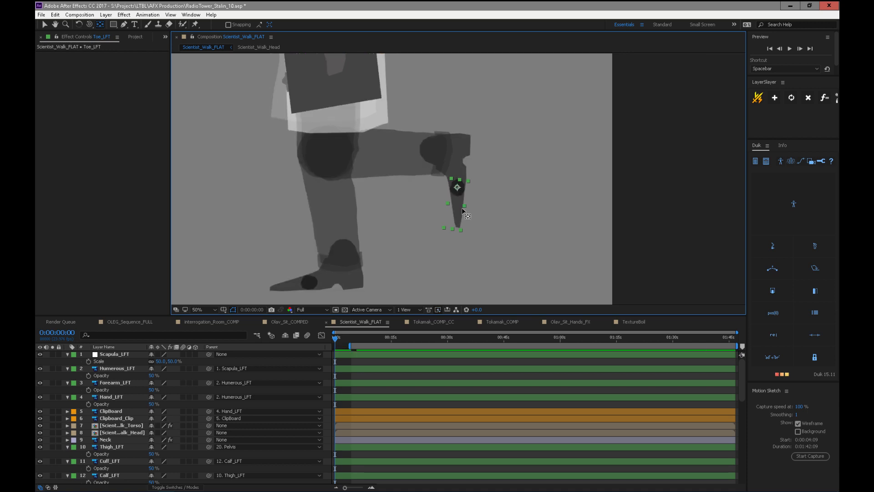
{"action": "key", "text": "w"}
{"action": "left_click_drag", "start_coordinate": [460, 216], "coordinate": [461, 201]}
{"action": "key", "text": "ctrl+z"}
- Select the Toe_RT layer and try rotating it upward to test its pivot, then undo the rotation
{"action": "left_click_drag", "start_coordinate": [284, 291], "coordinate": [309, 290]}
{"action": "key", "text": "y"}
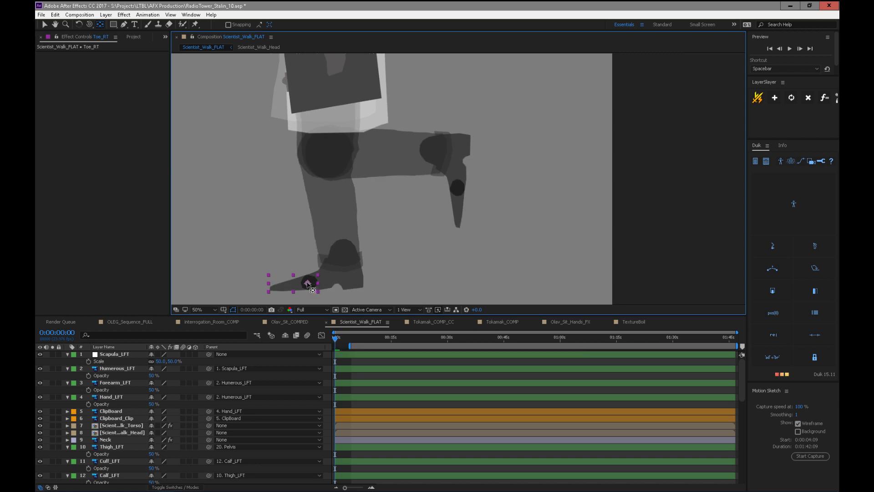
{"action": "key", "text": "w"}
{"action": "left_click_drag", "start_coordinate": [287, 294], "coordinate": [311, 253]}
{"action": "key", "text": "ctrl+z"}
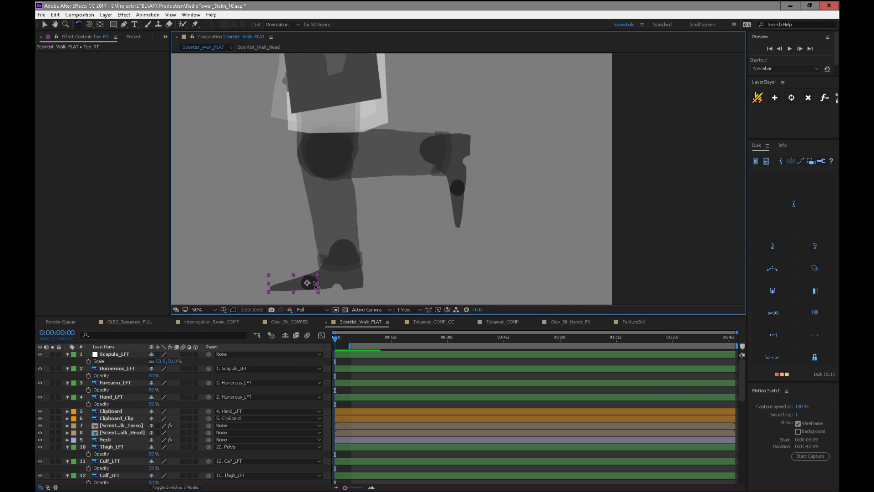
- Centre the Toe_RT anchor point on its round joint and rotate the toe upward
{"action": "key", "text": "y"}
{"action": "left_click_drag", "start_coordinate": [308, 283], "coordinate": [316, 245]}
{"action": "key", "text": "w"}
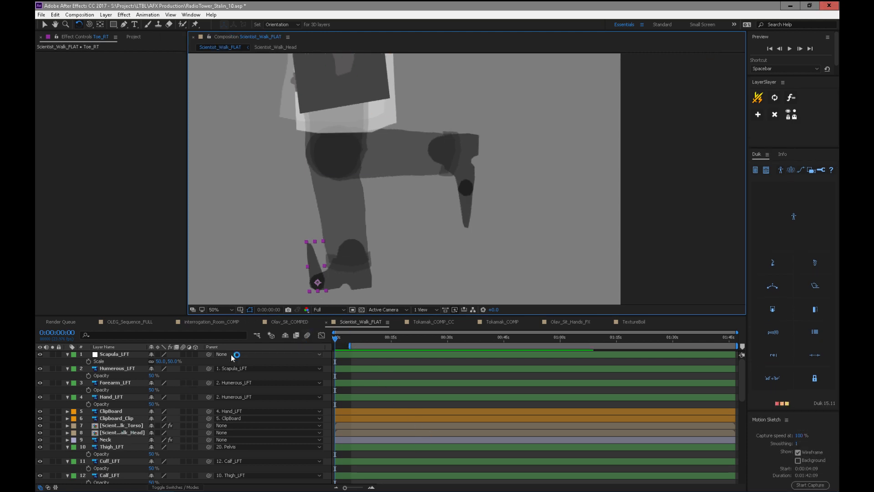
- Reveal the Toe_RT layer's rotation in the timeline and set it to 0°
{"action": "left_click", "coordinate": [739, 390]}
{"action": "left_click", "coordinate": [320, 269]}
{"action": "left_click", "coordinate": [314, 278]}
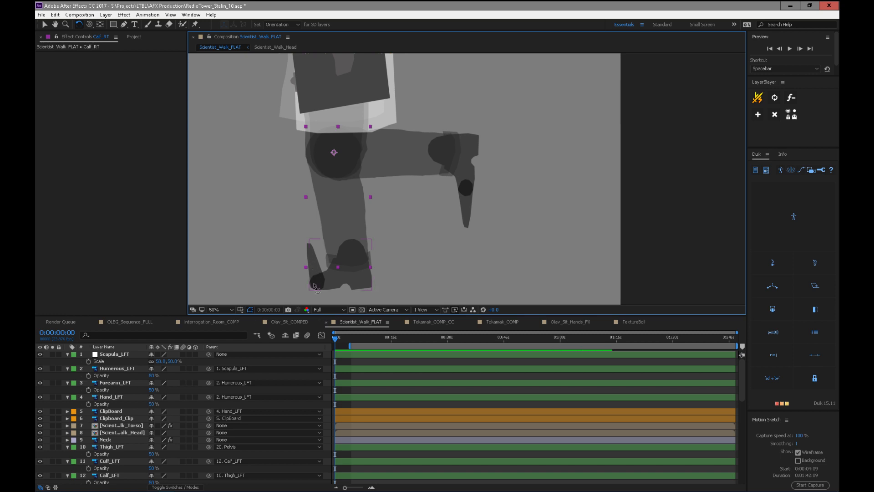
{"action": "left_click_drag", "start_coordinate": [739, 396], "coordinate": [734, 450]}
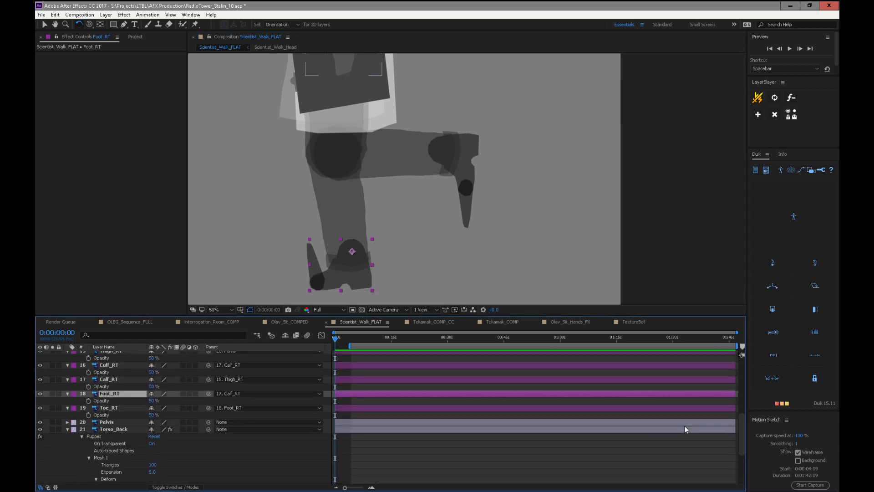
{"action": "left_click", "coordinate": [121, 409]}
{"action": "key", "text": "r"}
{"action": "left_click", "coordinate": [161, 415]}
{"action": "type", "text": "0"}
{"action": "key", "text": "Return"}
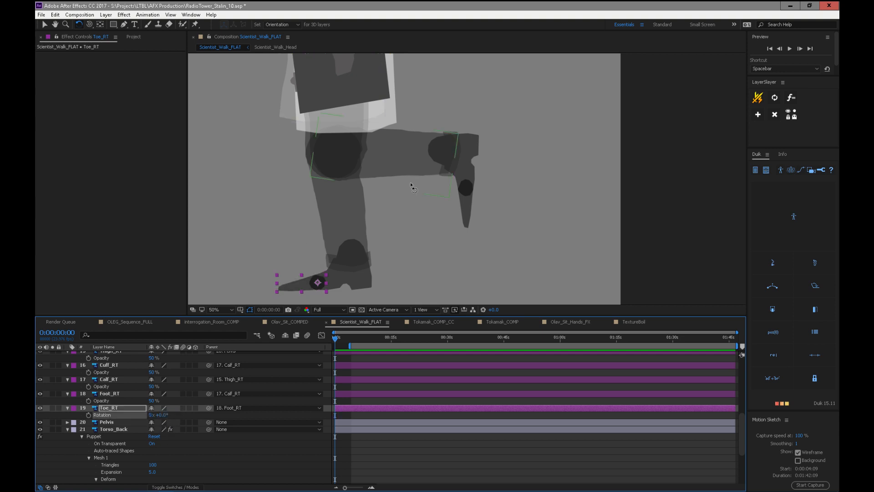
- Reveal the Calf_LFT layer's rotation in the timeline and set it to 0°
{"action": "left_click_drag", "start_coordinate": [387, 173], "coordinate": [349, 253]}
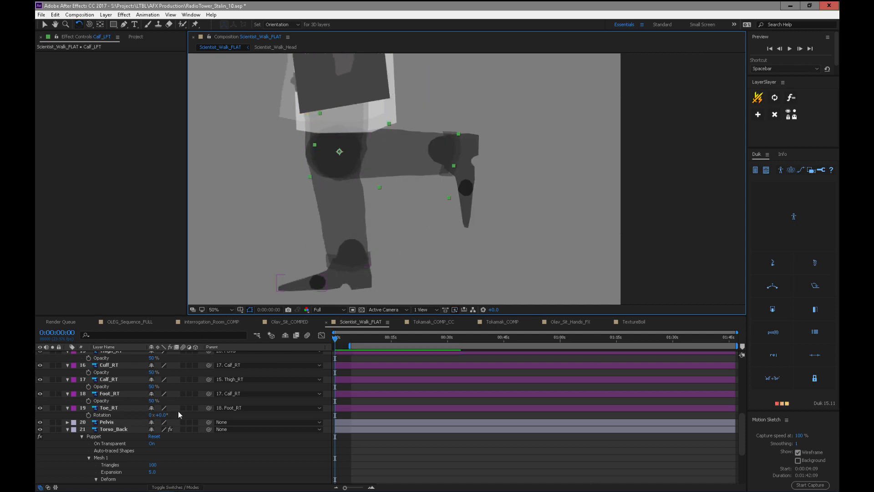
{"action": "left_click_drag", "start_coordinate": [744, 428], "coordinate": [747, 396]}
{"action": "scroll", "coordinate": [599, 411], "scroll_direction": "up", "scroll_amount": 3}
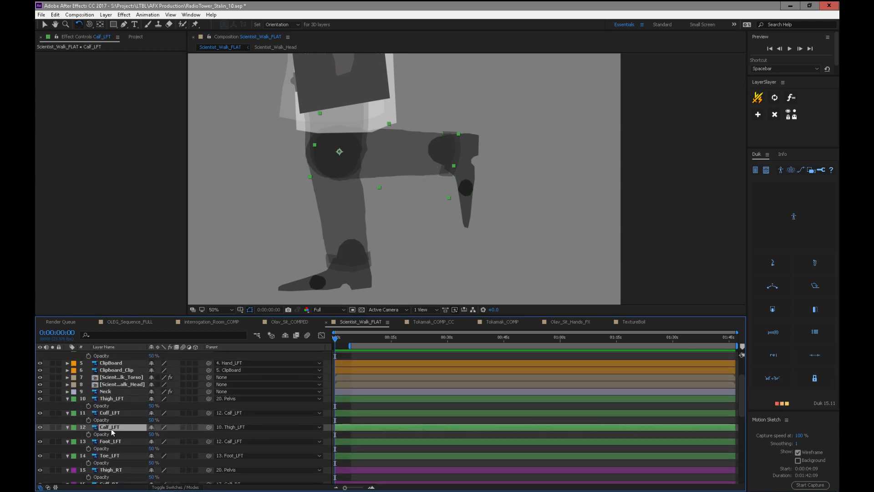
{"action": "left_click", "coordinate": [160, 434]}
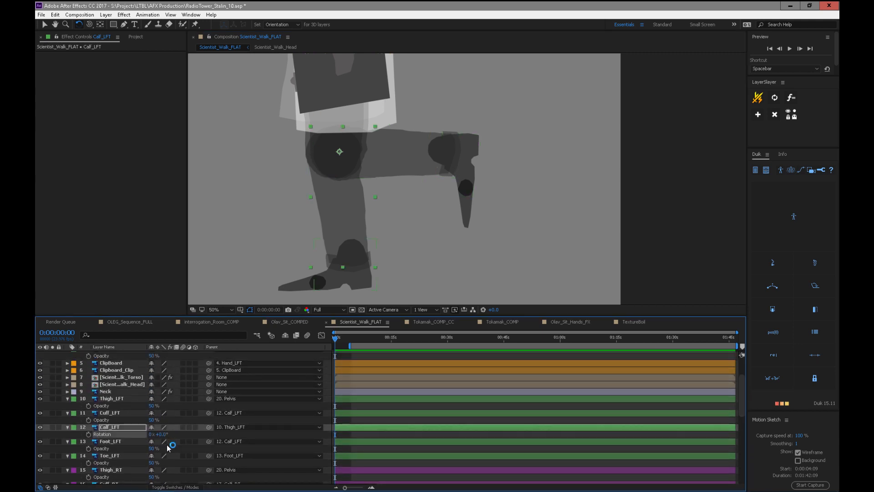
{"action": "type", "text": "0"}
{"action": "key", "text": "Return"}
{"action": "scroll", "coordinate": [743, 400], "scroll_direction": "up", "scroll_amount": 3}
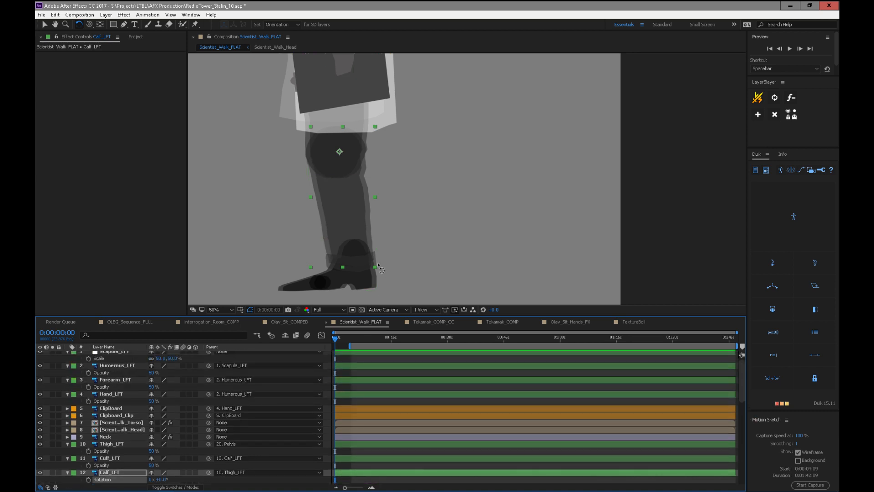
- Select the Humerous_LFT layer on the scientist's upper arm and look through the layers below it
{"action": "key", "text": "comma"}
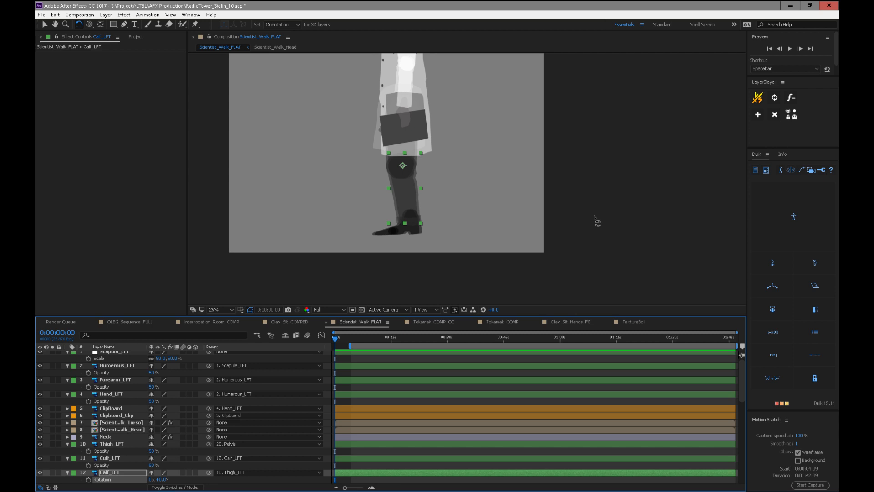
{"action": "left_click", "coordinate": [605, 182]}
{"action": "key", "text": "space"}
{"action": "left_click_drag", "start_coordinate": [592, 176], "coordinate": [594, 230]}
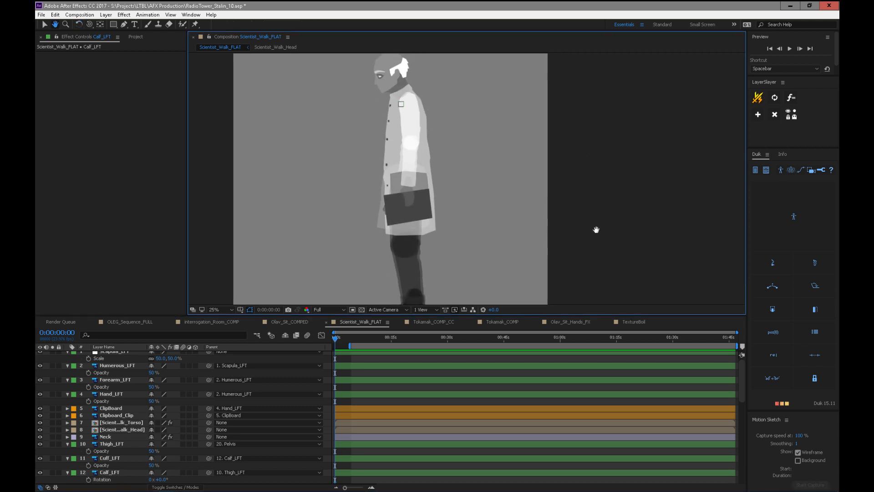
{"action": "left_click", "coordinate": [412, 130]}
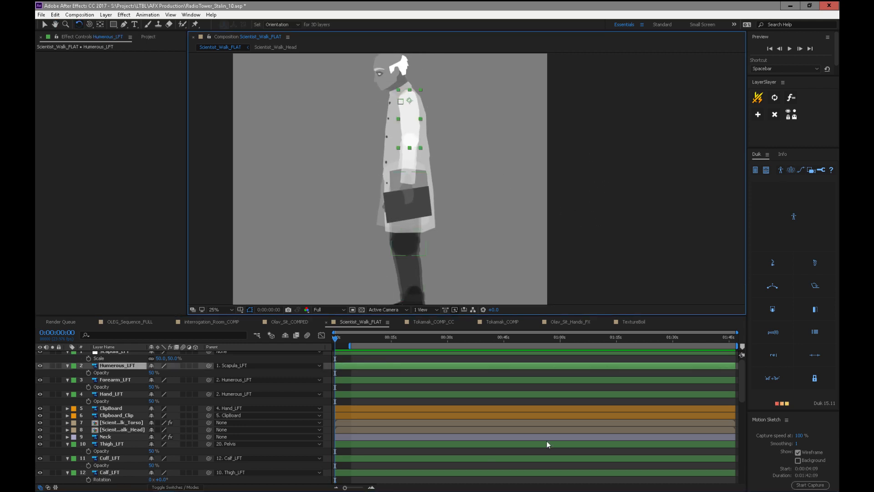
{"action": "scroll", "coordinate": [669, 387], "scroll_direction": "down", "scroll_amount": 3}
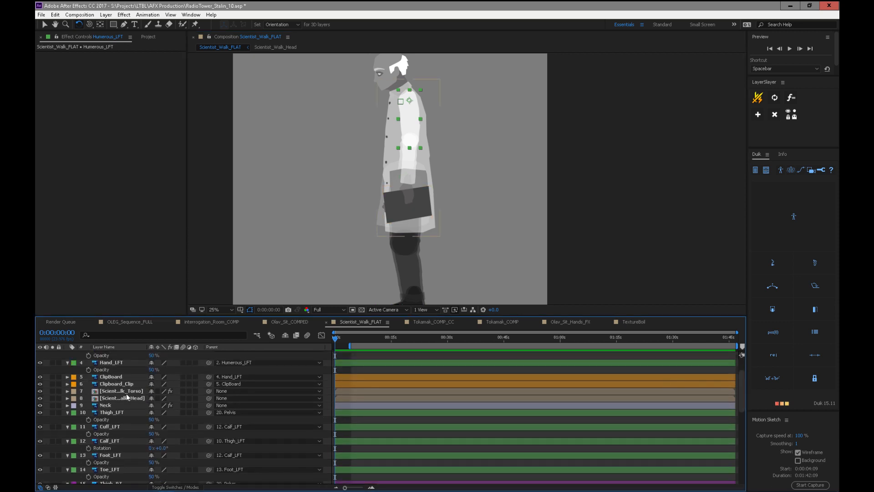
- Reveal the Scientist_Walk_Torso layer's puppet pins in the timeline and select the Torso_Neck pin
{"action": "left_click", "coordinate": [131, 391]}
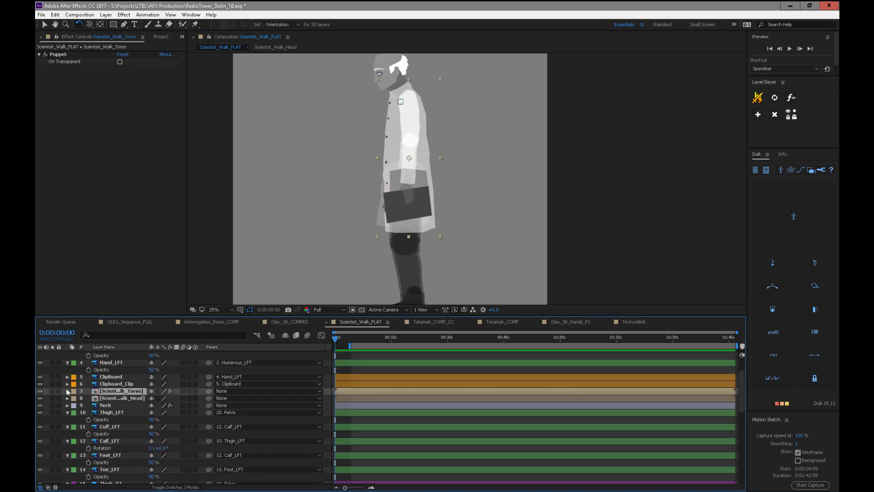
{"action": "key", "text": "u"}
{"action": "left_click", "coordinate": [120, 418]}
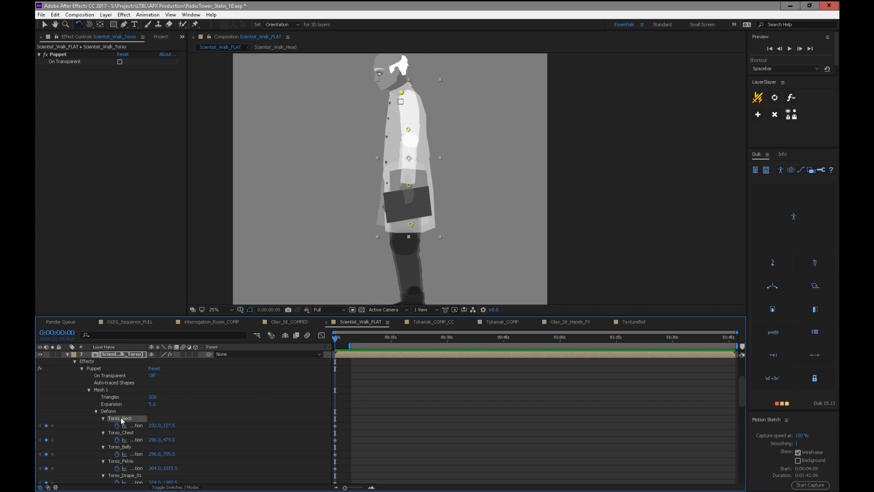
- Try pulling the torso's lower drape, pelvis, chest and neck puppet pins aside, undoing each move
{"action": "key", "text": "v"}
{"action": "left_click_drag", "start_coordinate": [410, 226], "coordinate": [437, 217]}
{"action": "key", "text": "ctrl+z"}
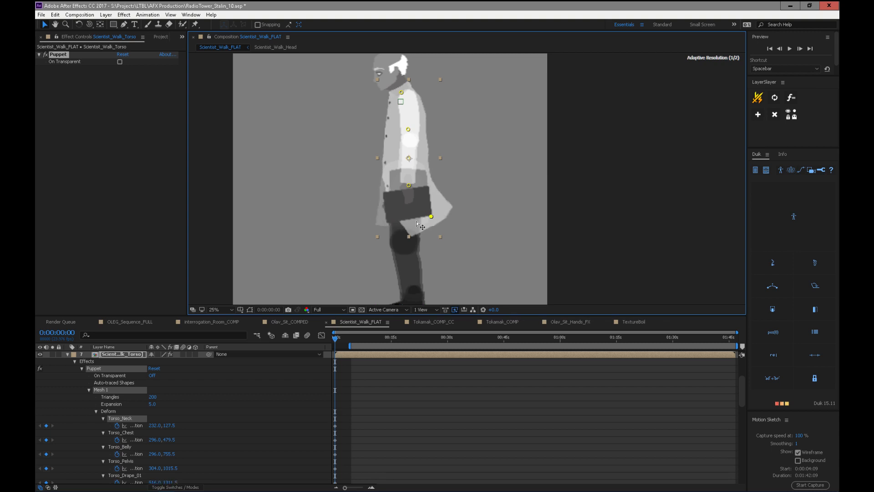
{"action": "left_click_drag", "start_coordinate": [409, 186], "coordinate": [391, 188]}
{"action": "key", "text": "ctrl+z"}
{"action": "mouse_move", "coordinate": [408, 129]}
{"action": "left_mouse_down"}
{"action": "mouse_move", "coordinate": [417, 130]}
{"action": "mouse_move", "coordinate": [395, 132]}
{"action": "left_mouse_up"}
{"action": "key", "text": "ctrl+z"}
{"action": "mouse_move", "coordinate": [401, 92]}
{"action": "left_mouse_down"}
{"action": "mouse_move", "coordinate": [420, 89]}
{"action": "mouse_move", "coordinate": [388, 90]}
{"action": "left_mouse_up"}
{"action": "key", "text": "ctrl+z"}
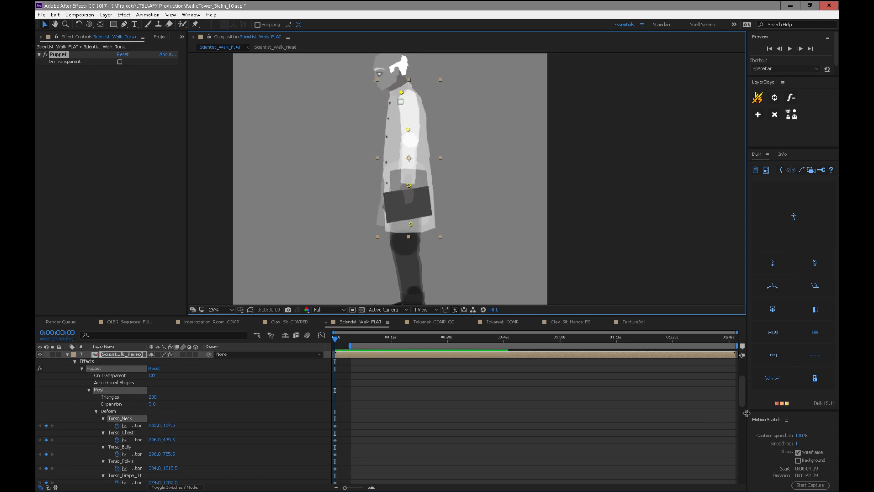
- Examine the Scientist_Walk_Head layer and the right arm's Humerous_RT and Hand_RT_02 layers
{"action": "left_click_drag", "start_coordinate": [744, 402], "coordinate": [734, 433]}
{"action": "left_click", "coordinate": [139, 376]}
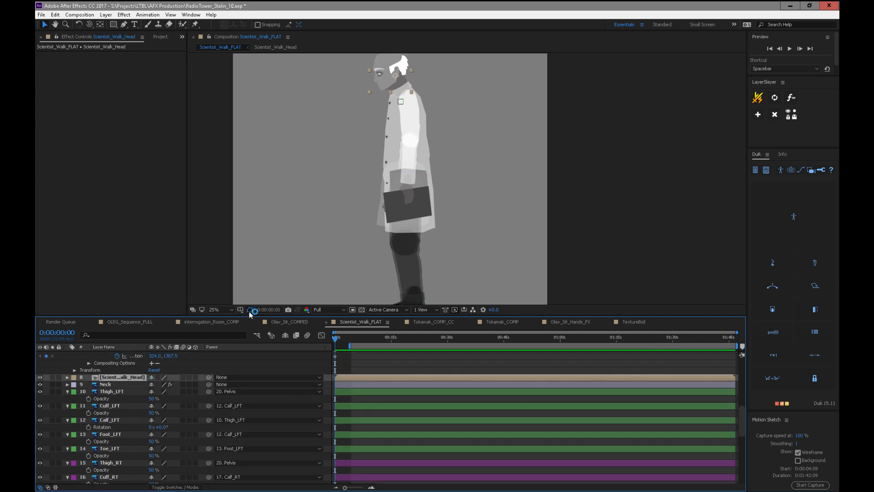
{"action": "left_click_drag", "start_coordinate": [406, 85], "coordinate": [398, 109]}
{"action": "left_click_drag", "start_coordinate": [379, 80], "coordinate": [391, 65]}
{"action": "left_click_drag", "start_coordinate": [742, 415], "coordinate": [727, 469]}
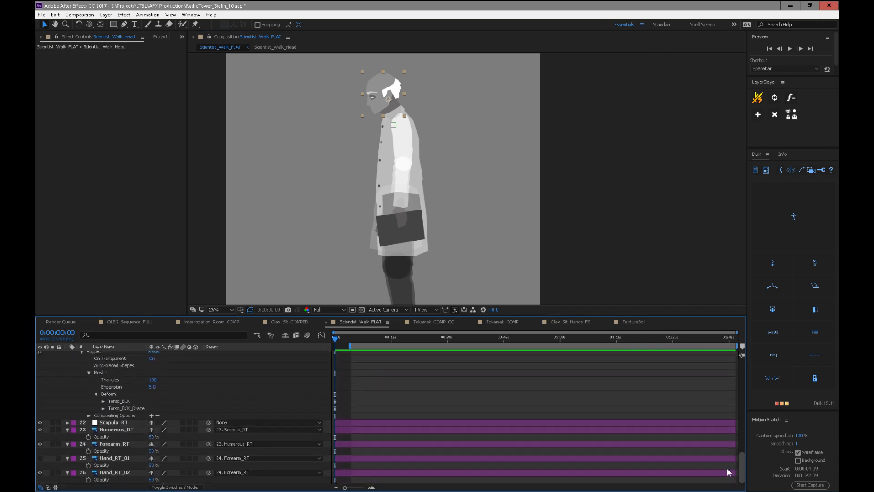
{"action": "left_click", "coordinate": [134, 431]}
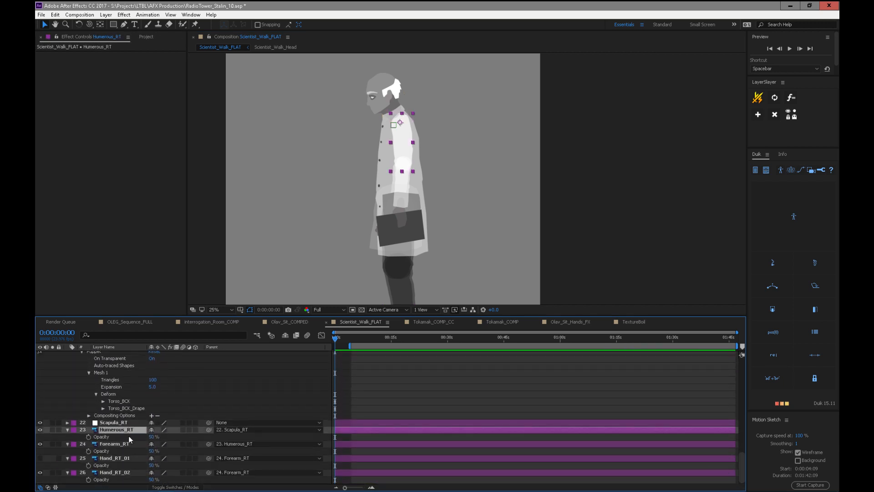
{"action": "left_click", "coordinate": [130, 473]}
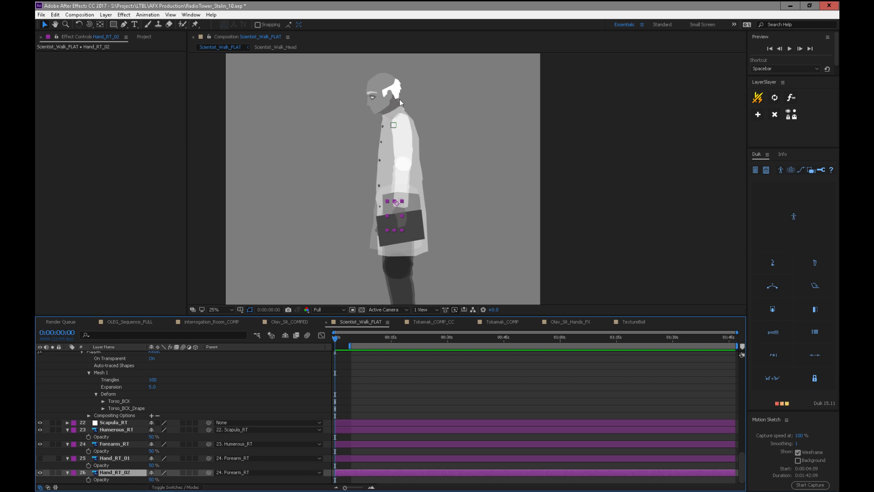
{"action": "left_click", "coordinate": [396, 104]}
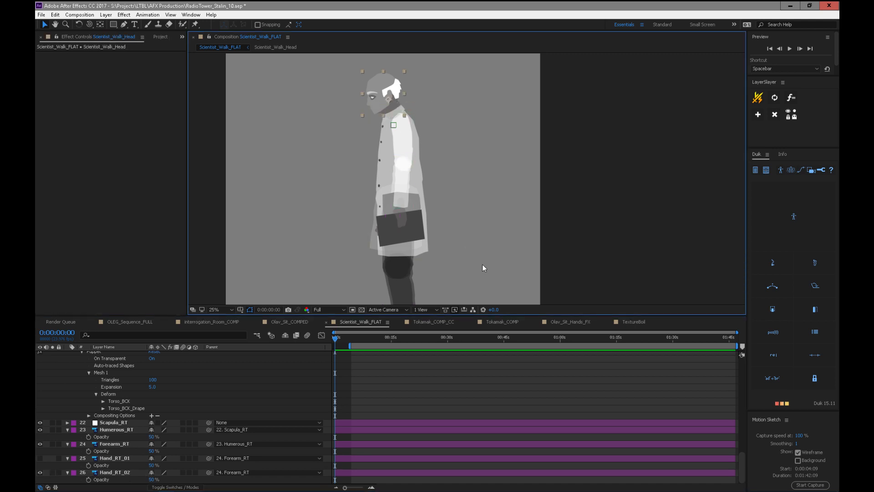
{"action": "left_click_drag", "start_coordinate": [741, 457], "coordinate": [745, 404]}
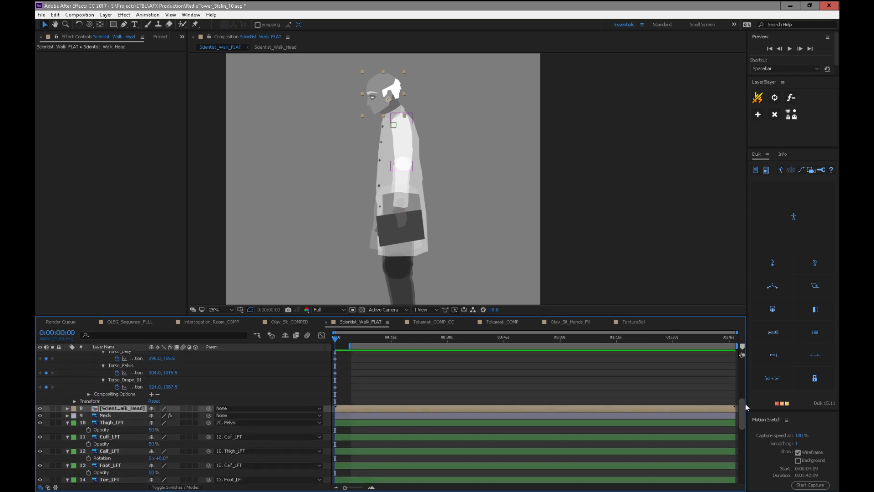
- Expand the Neck layer down to its puppet pins and select the Neck_Chin and Neck_Head pins
{"action": "left_click", "coordinate": [109, 404]}
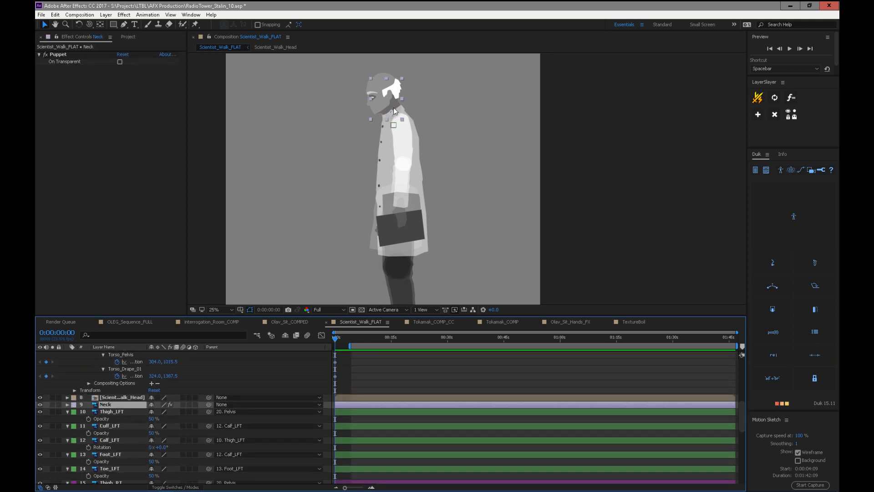
{"action": "left_click", "coordinate": [67, 404]}
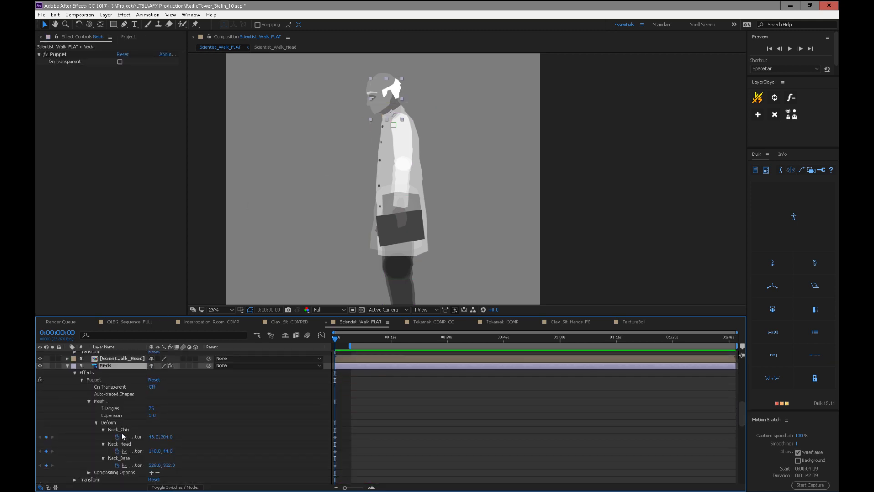
{"action": "left_click", "coordinate": [119, 430]}
{"action": "left_click", "coordinate": [127, 444], "text": "shift"}
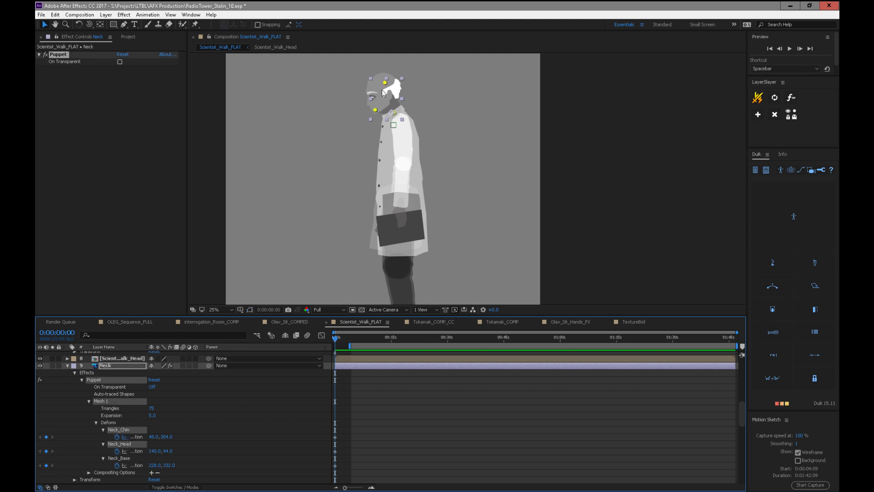
- Examine where the Neck layer's chin, head and base puppet pins sit on the scientist
{"action": "left_click", "coordinate": [416, 98]}
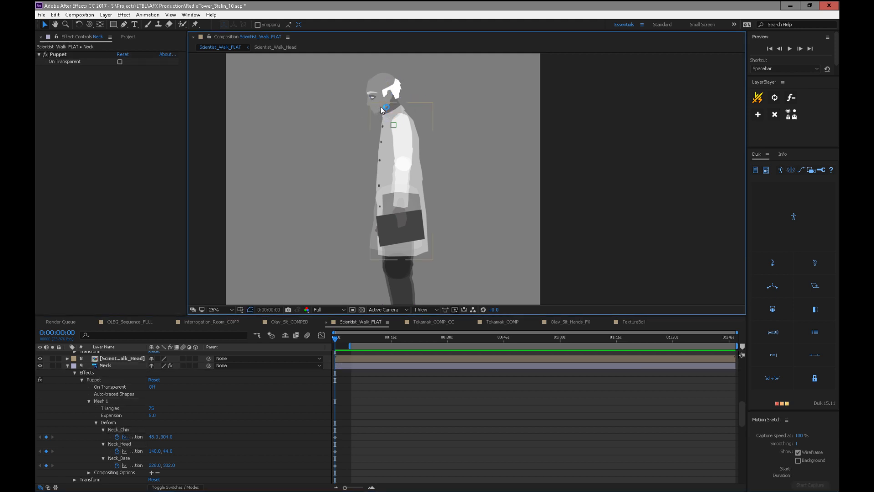
{"action": "left_click", "coordinate": [106, 366]}
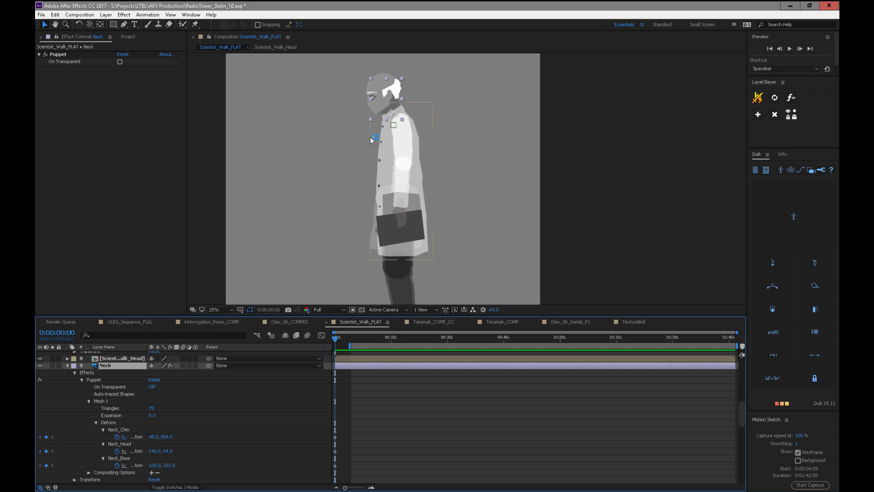
{"action": "left_click", "coordinate": [105, 380]}
{"action": "mouse_move", "coordinate": [375, 110]}
{"action": "left_mouse_down"}
{"action": "mouse_move", "coordinate": [371, 104]}
{"action": "mouse_move", "coordinate": [374, 110]}
{"action": "left_mouse_up"}
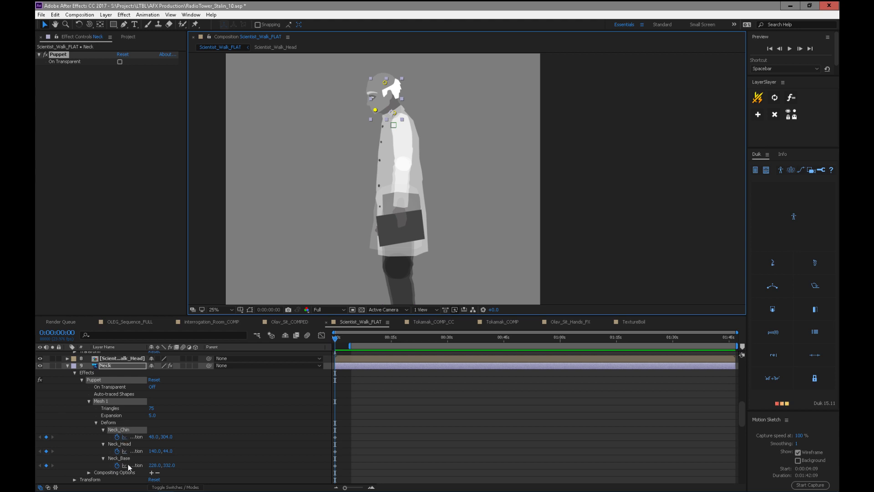
{"action": "left_click", "coordinate": [124, 445]}
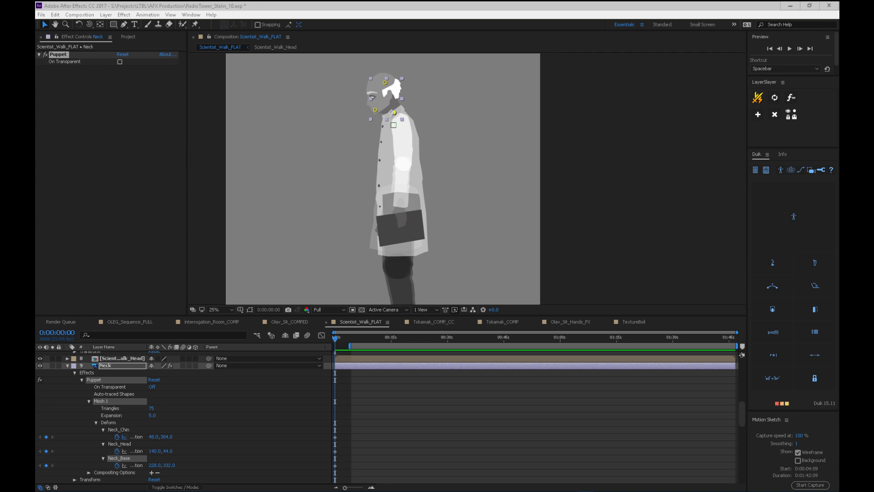
{"action": "left_click", "coordinate": [530, 14]}
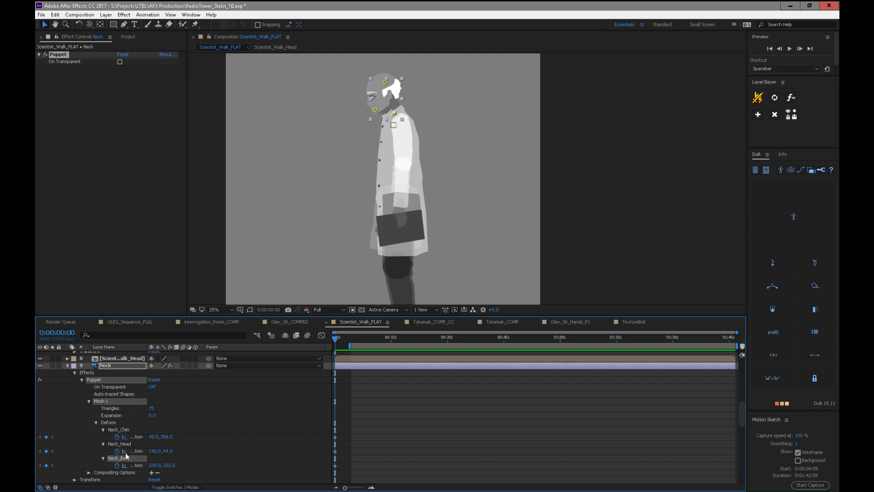
- Create Duik bones for the Neck layer's puppet pins and check the new chin and base bone layers
{"action": "left_click", "coordinate": [116, 367]}
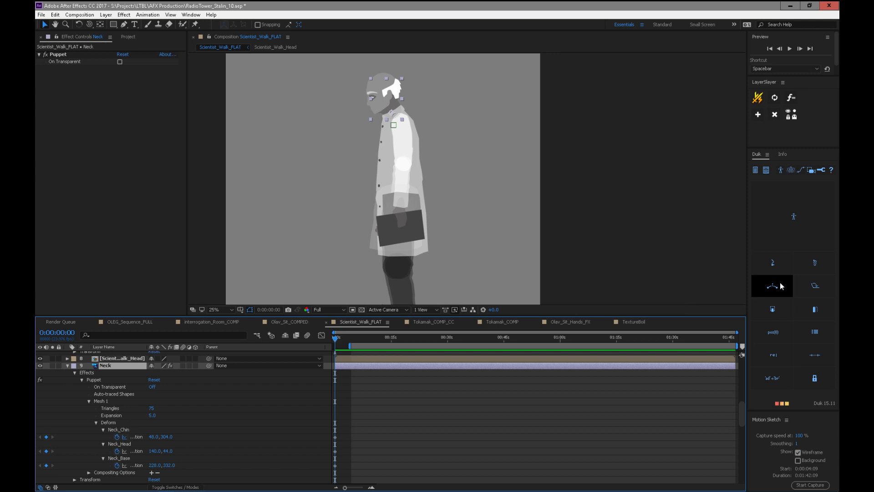
{"action": "left_click", "coordinate": [815, 311]}
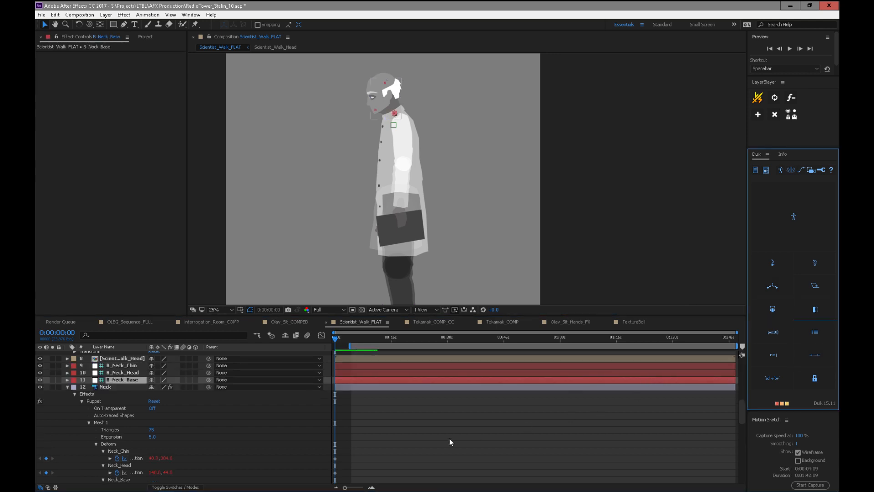
{"action": "left_click", "coordinate": [127, 365]}
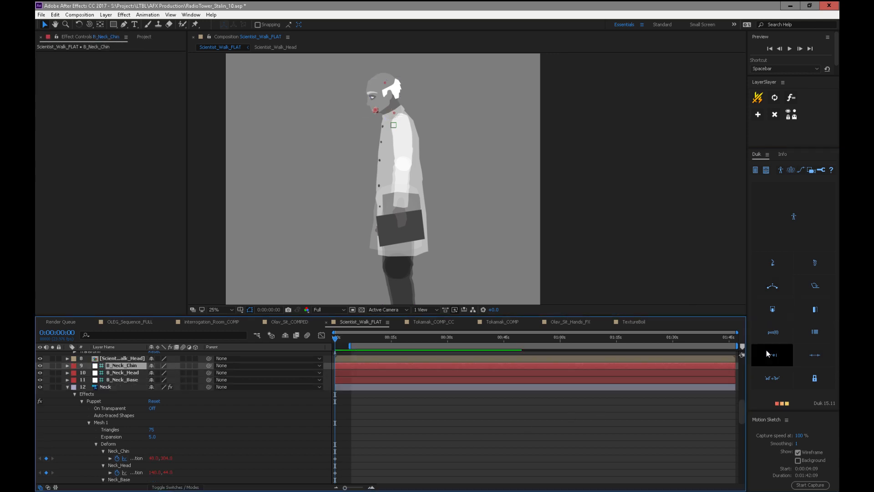
{"action": "left_click", "coordinate": [123, 380]}
- Collapse and lock the Neck layer, mark it shy, and briefly test hiding the shy layers
{"action": "left_click", "coordinate": [105, 387]}
{"action": "left_click", "coordinate": [67, 387]}
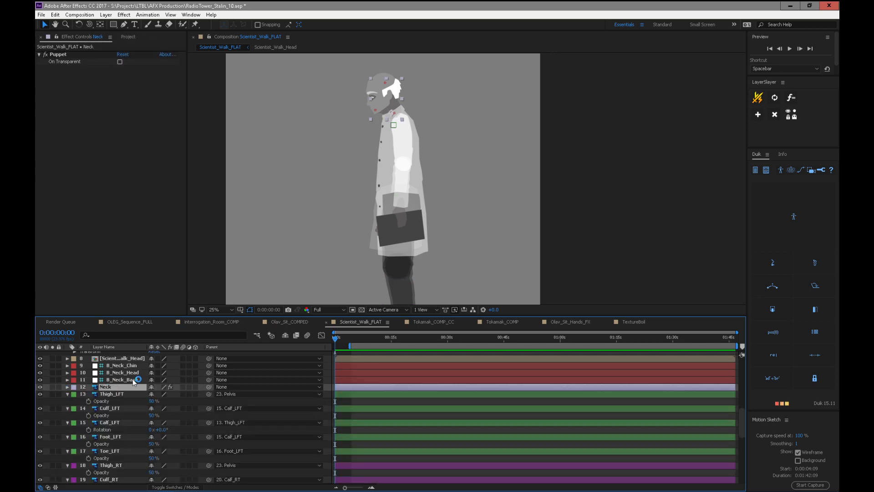
{"action": "left_click", "coordinate": [59, 386]}
{"action": "left_click", "coordinate": [152, 386]}
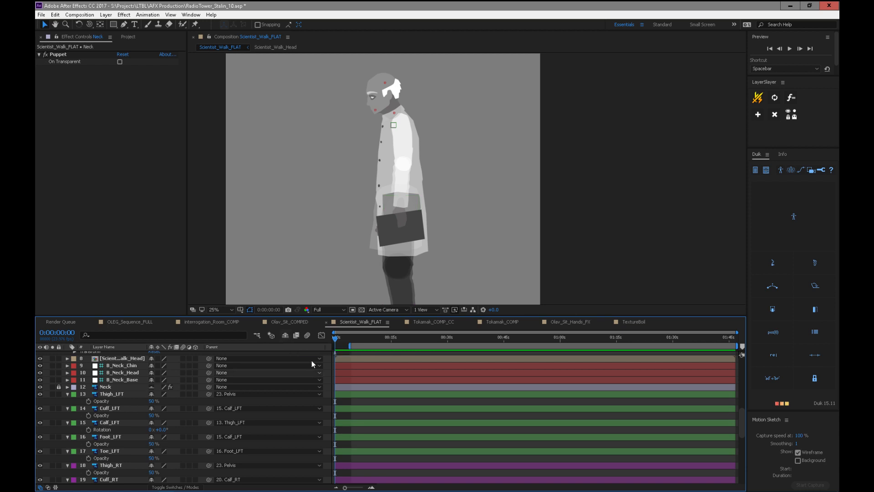
{"action": "left_click", "coordinate": [286, 336]}
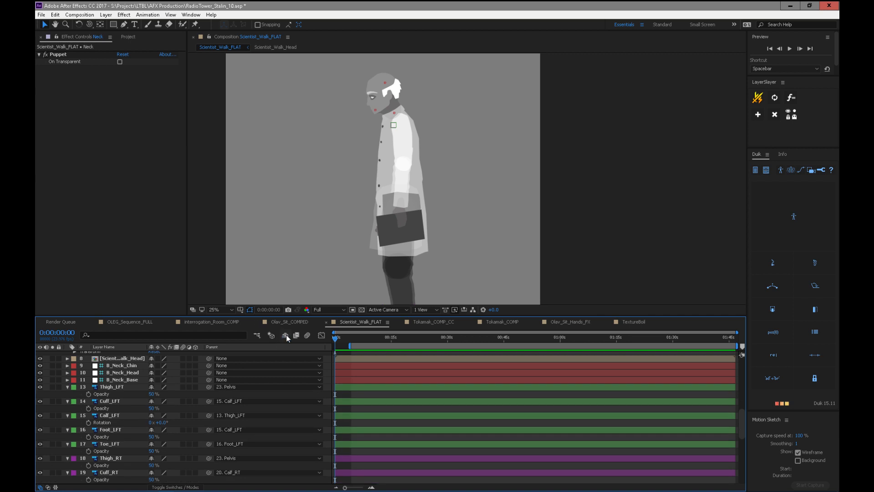
{"action": "left_click", "coordinate": [285, 335]}
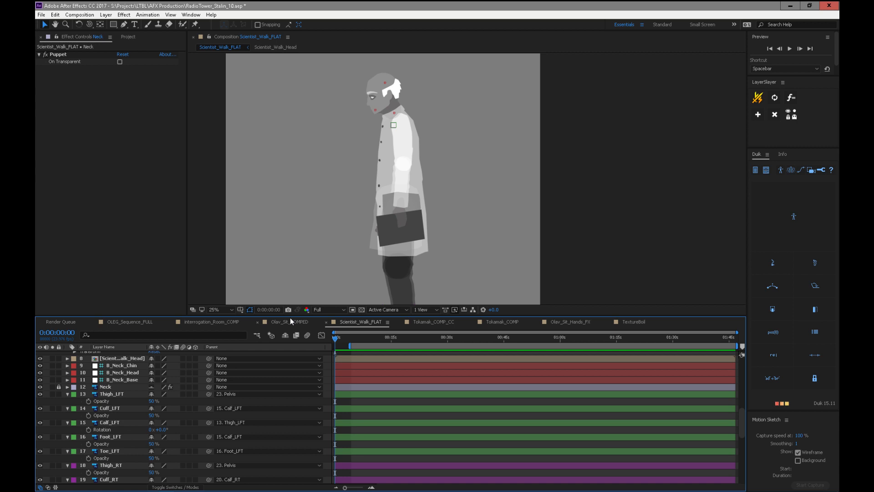
- Examine the B_Neck_Base and B_Neck_Chin bones close up on the scientist's neck
{"action": "left_click", "coordinate": [130, 380]}
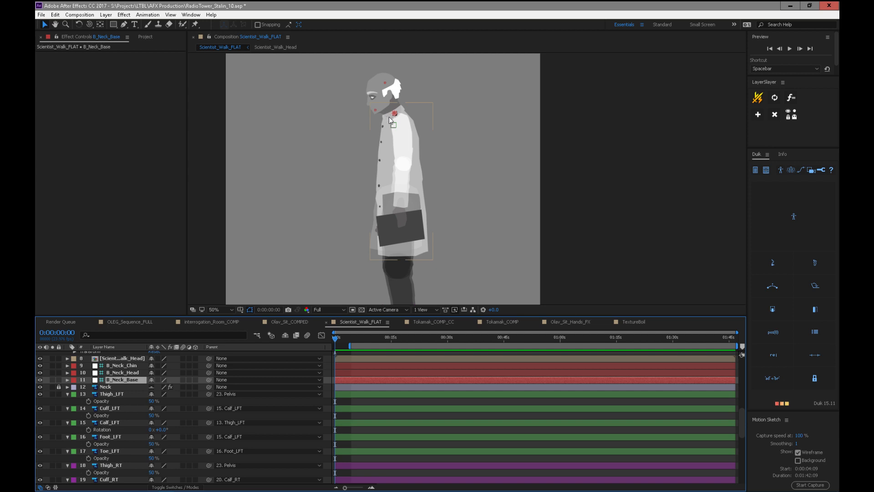
{"action": "key", "text": "period"}
{"action": "key", "text": "h"}
{"action": "left_click_drag", "start_coordinate": [375, 224], "coordinate": [364, 304]}
{"action": "left_click", "coordinate": [253, 181]}
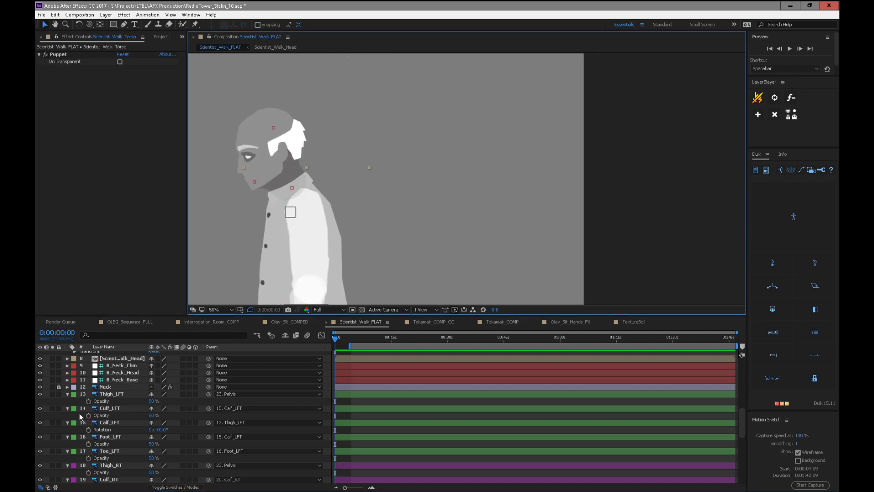
{"action": "mouse_move", "coordinate": [254, 183]}
{"action": "left_mouse_down"}
{"action": "mouse_move", "coordinate": [228, 207]}
{"action": "mouse_move", "coordinate": [263, 190]}
{"action": "mouse_move", "coordinate": [218, 193]}
{"action": "mouse_move", "coordinate": [260, 209]}
{"action": "mouse_move", "coordinate": [255, 178]}
{"action": "mouse_move", "coordinate": [203, 206]}
{"action": "mouse_move", "coordinate": [259, 199]}
{"action": "mouse_move", "coordinate": [228, 214]}
{"action": "mouse_move", "coordinate": [258, 187]}
{"action": "left_mouse_up"}
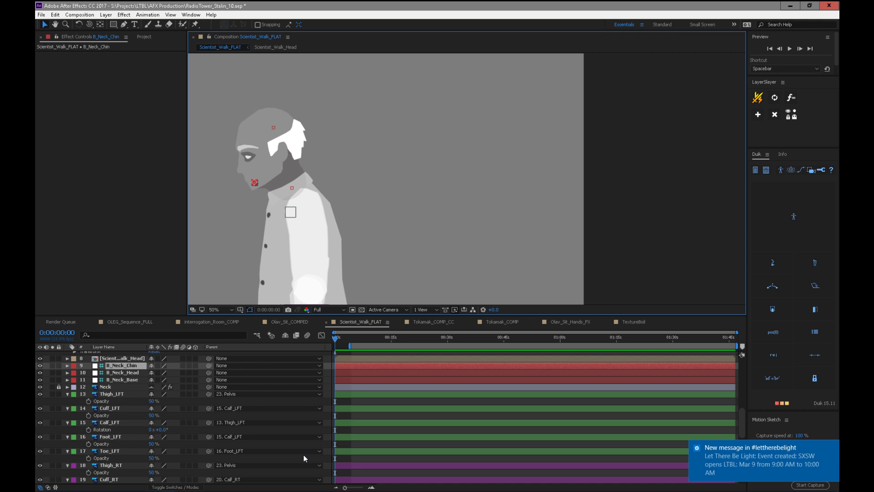
- Lock the B_Neck_Chin, B_Neck_Head and B_Neck_Base bone layers
{"action": "left_click", "coordinate": [123, 373]}
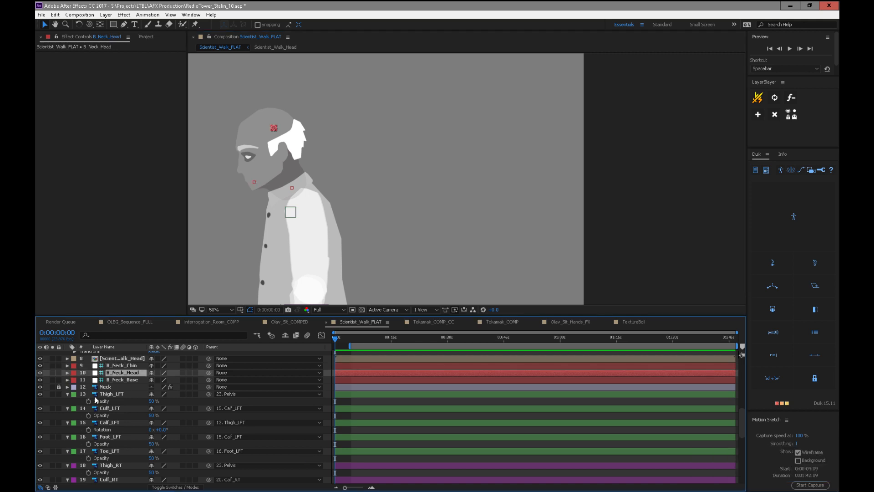
{"action": "left_click", "coordinate": [117, 380]}
{"action": "left_click_drag", "start_coordinate": [59, 379], "coordinate": [58, 365]}
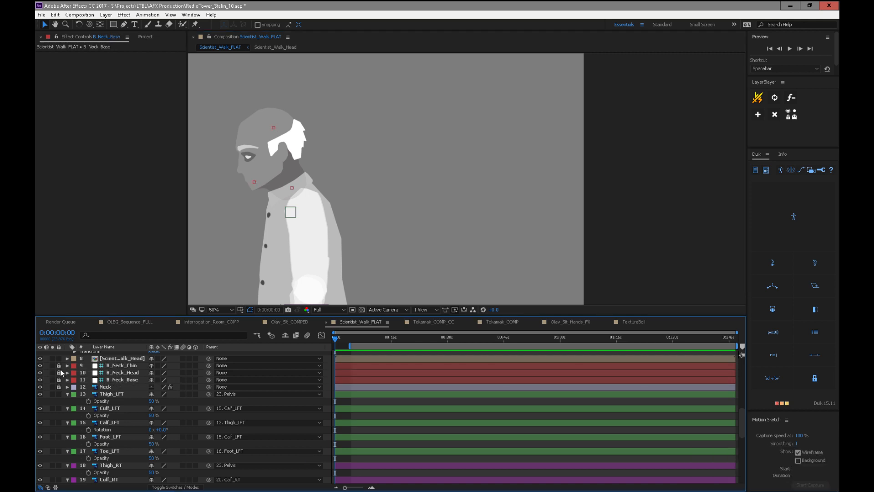
- Look over the scientist's lower coat and select the Torso_Back layer to examine its puppet pins
{"action": "left_click", "coordinate": [112, 394]}
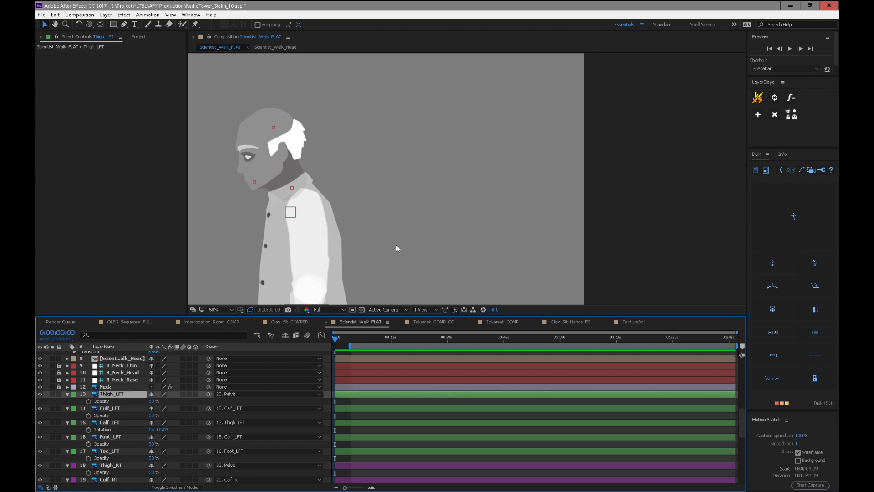
{"action": "scroll", "coordinate": [386, 203], "scroll_direction": "down", "scroll_amount": 5}
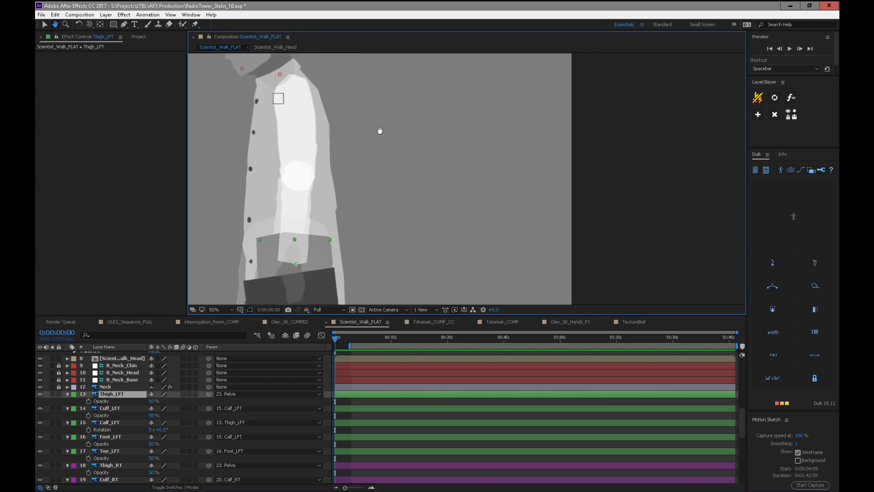
{"action": "left_click", "coordinate": [330, 204]}
{"action": "key", "text": "space"}
{"action": "left_click_drag", "start_coordinate": [417, 236], "coordinate": [469, 169]}
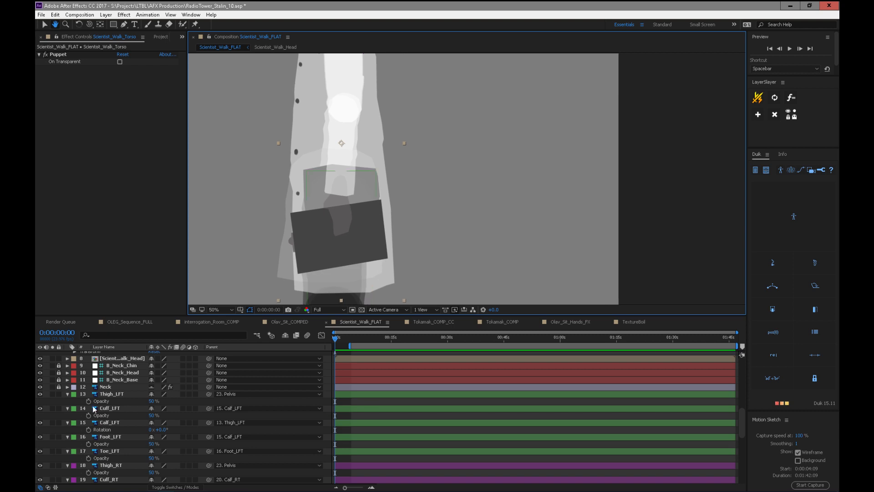
{"action": "left_click_drag", "start_coordinate": [742, 416], "coordinate": [731, 447]}
{"action": "left_click", "coordinate": [115, 410]}
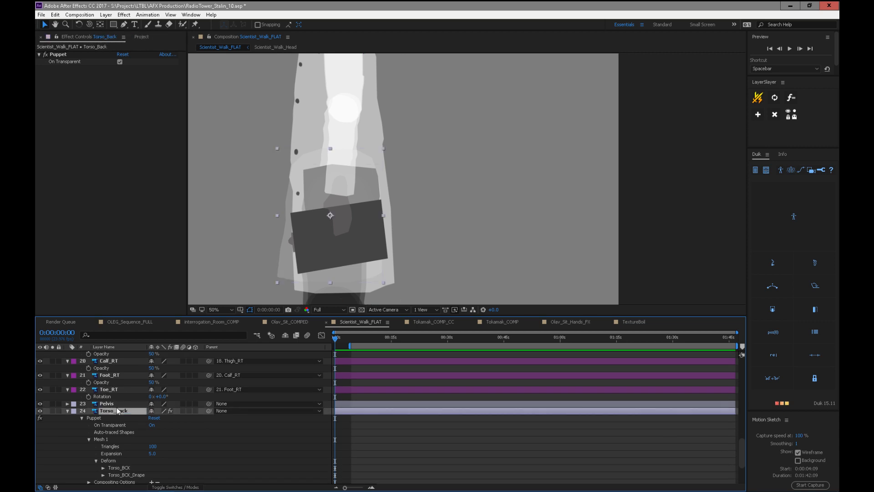
- Create Duik bones from the puppet pins of the Scientist_Walk_Torso layer
{"action": "left_click_drag", "start_coordinate": [742, 449], "coordinate": [754, 370]}
{"action": "left_click", "coordinate": [136, 392]}
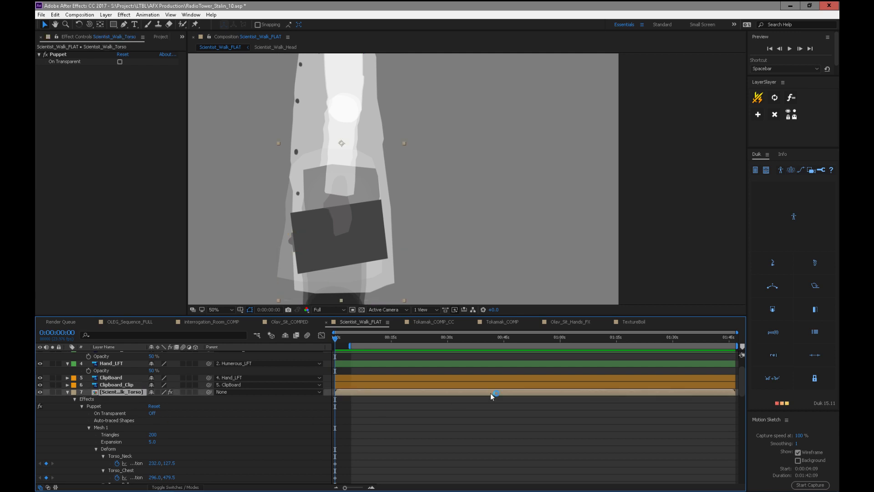
{"action": "scroll", "coordinate": [743, 399], "scroll_direction": "down", "scroll_amount": 5}
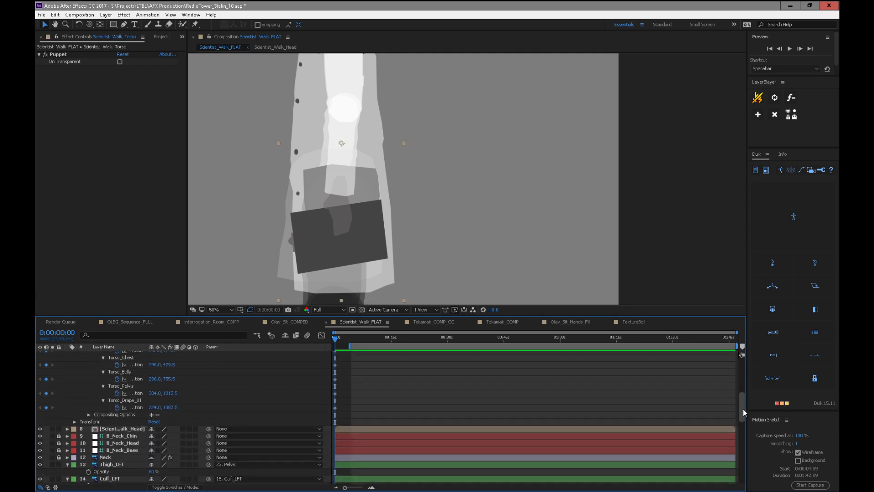
{"action": "scroll", "coordinate": [748, 392], "scroll_direction": "up", "scroll_amount": 6}
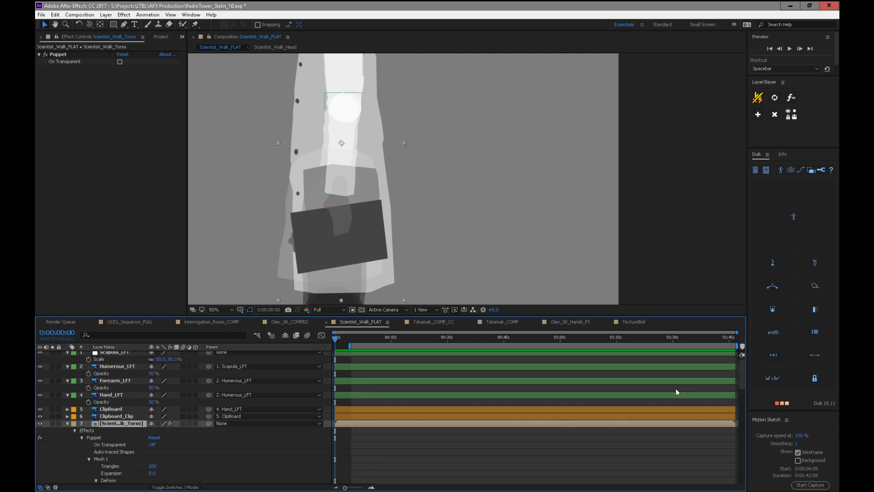
{"action": "left_click", "coordinate": [815, 309]}
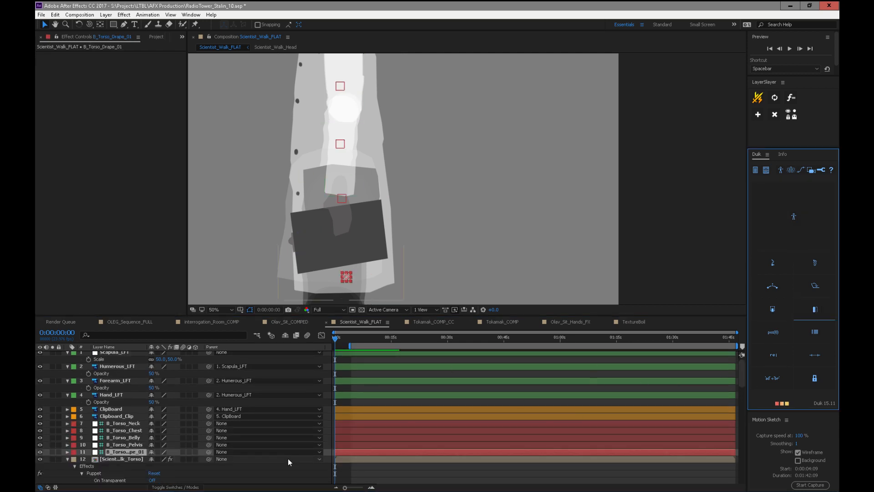
- Select the five B_Torso bones from Neck to Drape_01 and collapse the Scientist_Walk_Torso layer's properties
{"action": "left_click", "coordinate": [127, 424]}
{"action": "left_click", "coordinate": [136, 453], "text": "shift"}
{"action": "left_click_drag", "start_coordinate": [137, 453], "coordinate": [129, 415]}
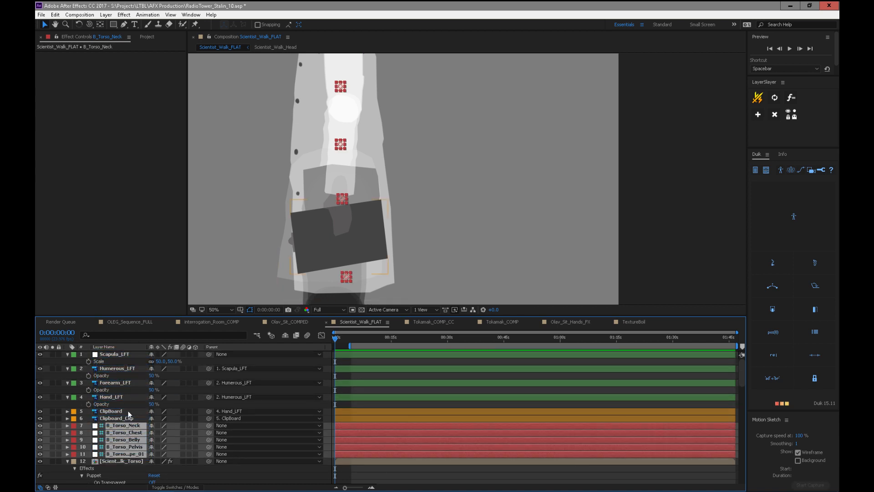
{"action": "left_click", "coordinate": [67, 461]}
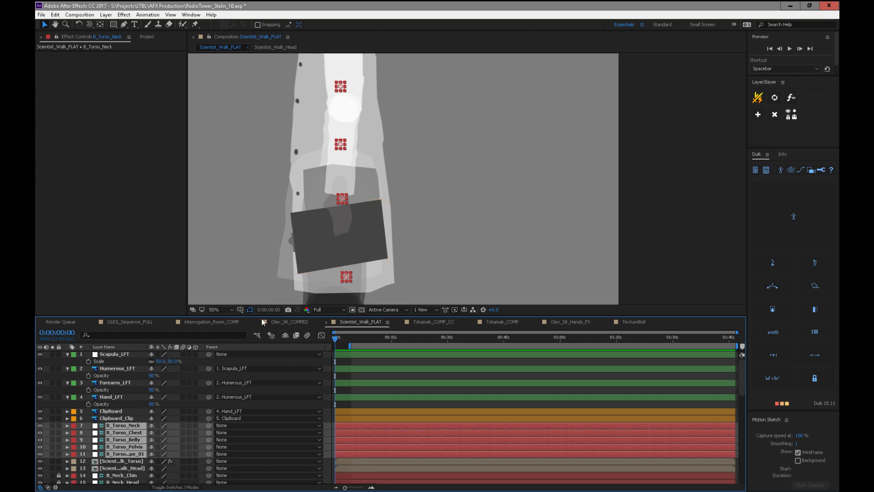
{"action": "scroll", "coordinate": [416, 201], "scroll_direction": "down", "scroll_amount": 2}
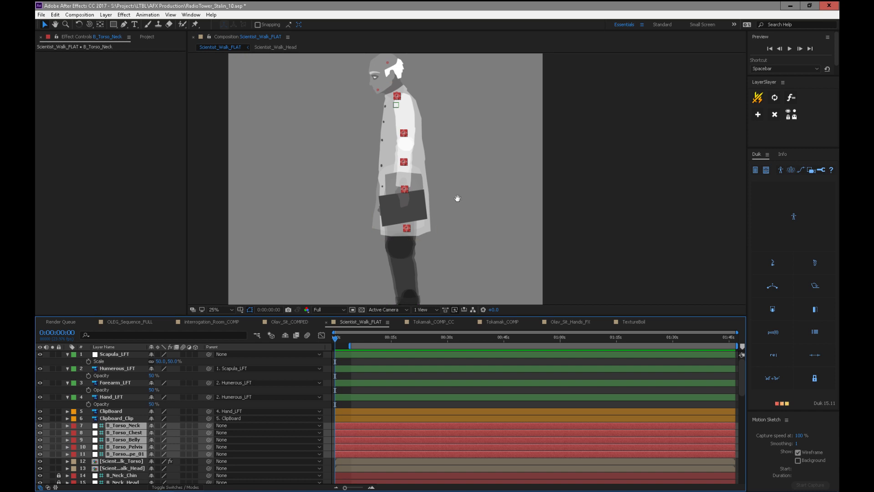
{"action": "key", "text": "h"}
- Save the project and lock the five B_Torso bone layers
{"action": "left_click", "coordinate": [127, 426]}
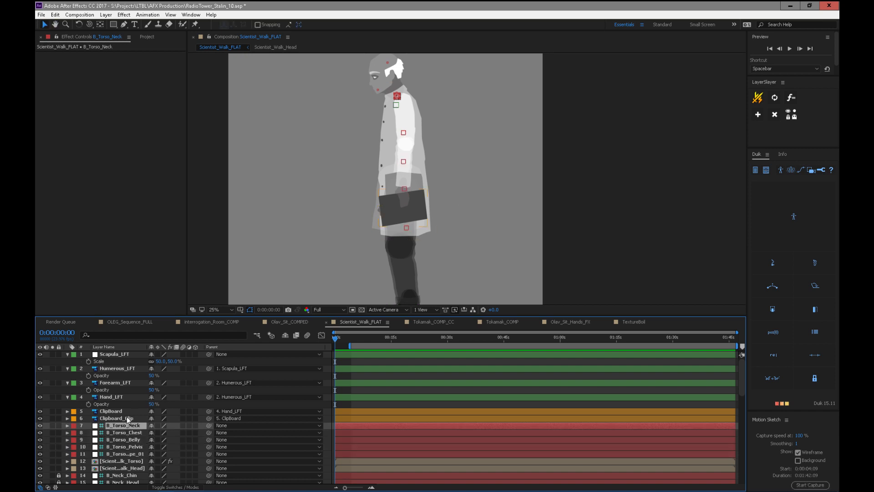
{"action": "key", "text": "ctrl+s"}
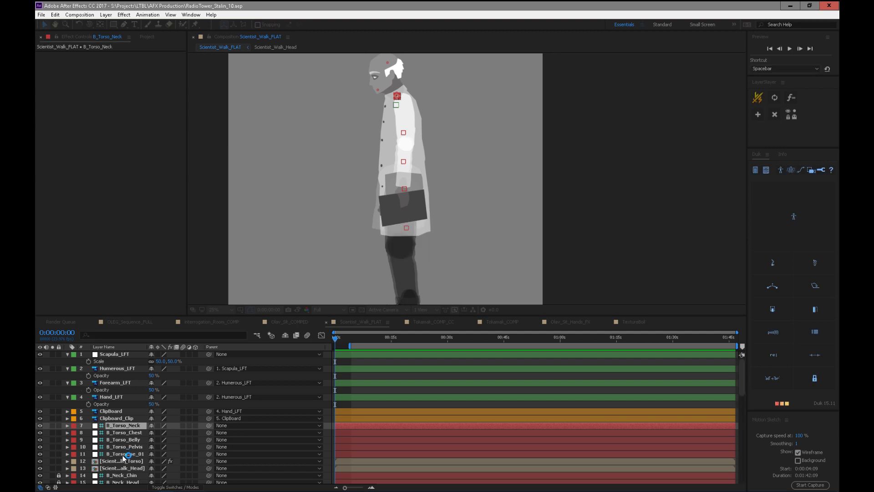
{"action": "left_click", "coordinate": [126, 454], "text": "shift"}
{"action": "left_click", "coordinate": [59, 454]}
- Lock the ClipBoard and Clipboard_Clip layers, mark them shy and hide the shy layers
{"action": "left_click", "coordinate": [123, 418]}
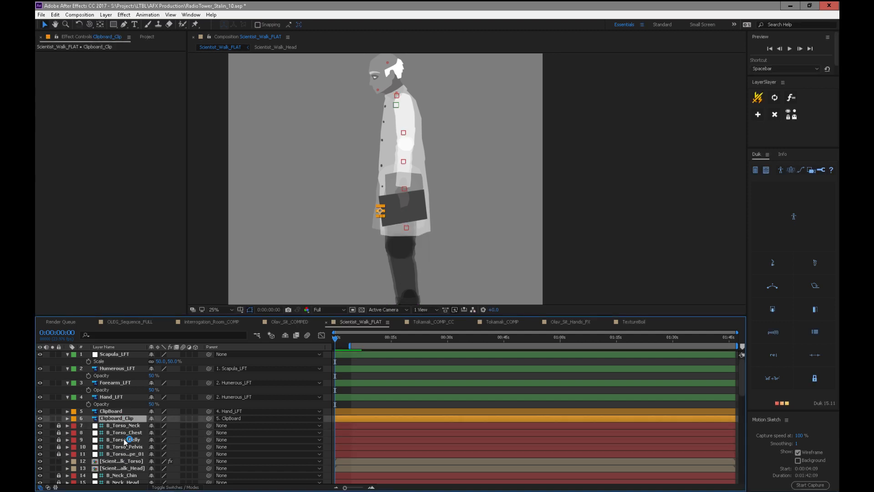
{"action": "left_click", "coordinate": [112, 411]}
{"action": "left_click", "coordinate": [59, 418]}
{"action": "left_click", "coordinate": [58, 411]}
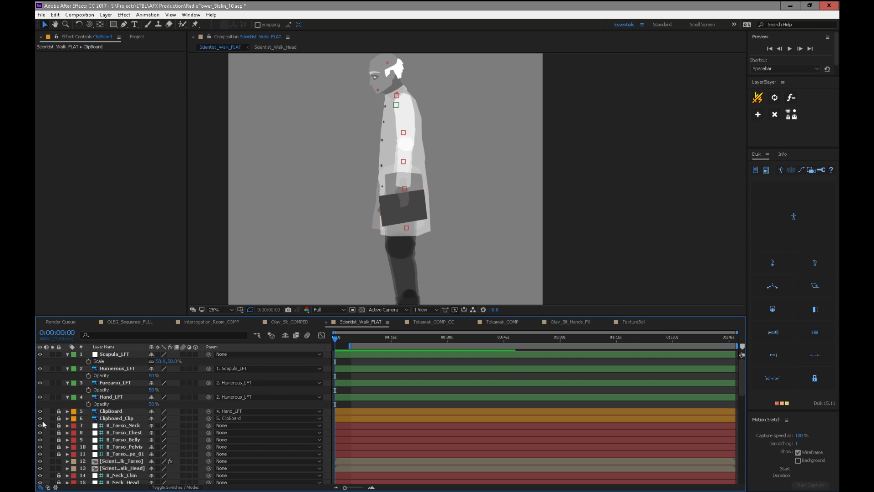
{"action": "left_click", "coordinate": [152, 418]}
{"action": "left_click", "coordinate": [285, 335]}
- Examine the placement and parenting of the Hand_LFT, Forearm_LFT and Humerous_LFT layers on the scientist's arm
{"action": "left_click", "coordinate": [115, 397]}
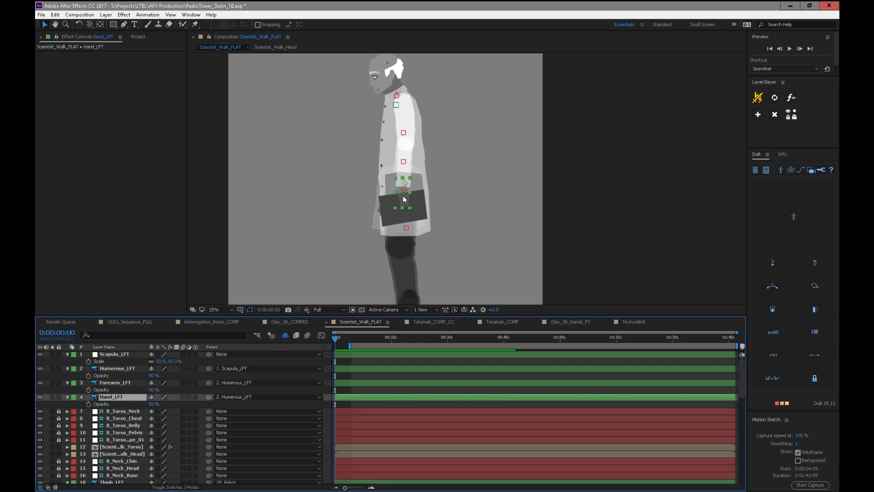
{"action": "left_click", "coordinate": [110, 382]}
{"action": "left_click", "coordinate": [114, 369]}
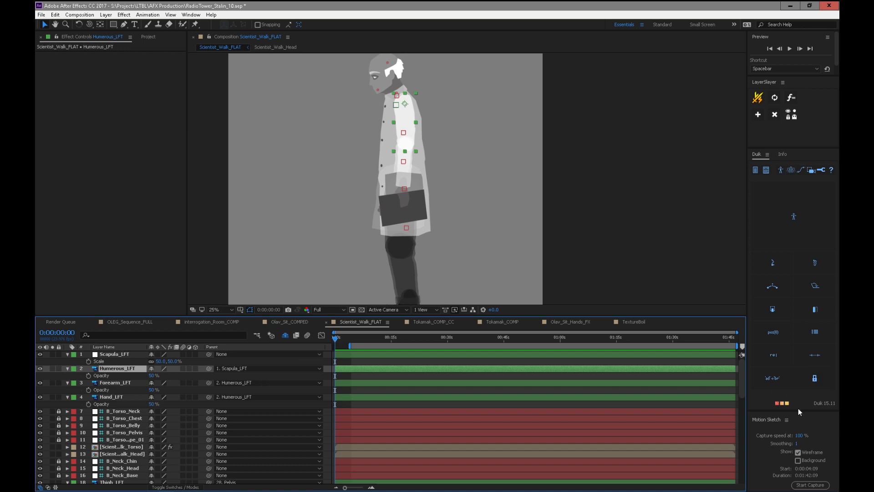
{"action": "mouse_move", "coordinate": [798, 412]}
{"action": "left_mouse_down"}
{"action": "mouse_move", "coordinate": [805, 321]}
{"action": "mouse_move", "coordinate": [806, 336]}
{"action": "mouse_move", "coordinate": [795, 332]}
{"action": "left_mouse_up"}
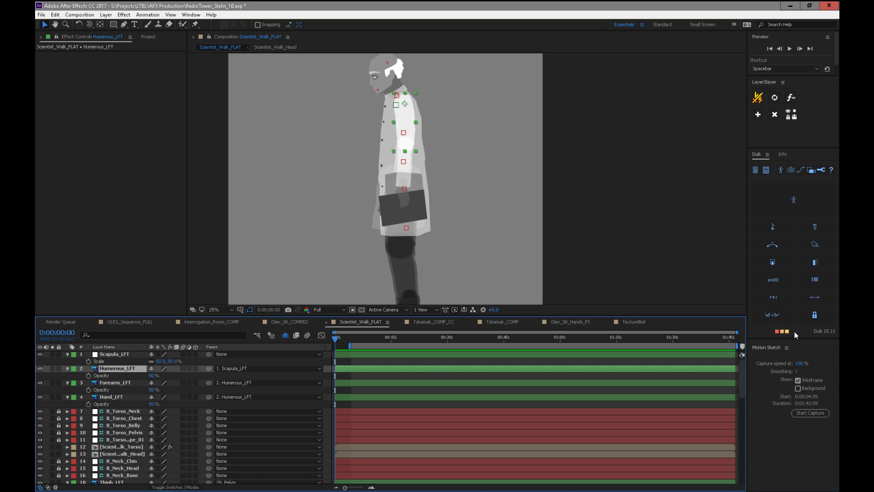
{"action": "left_click_drag", "start_coordinate": [363, 337], "coordinate": [332, 363]}
{"action": "left_click", "coordinate": [127, 397]}
{"action": "left_click", "coordinate": [124, 383]}
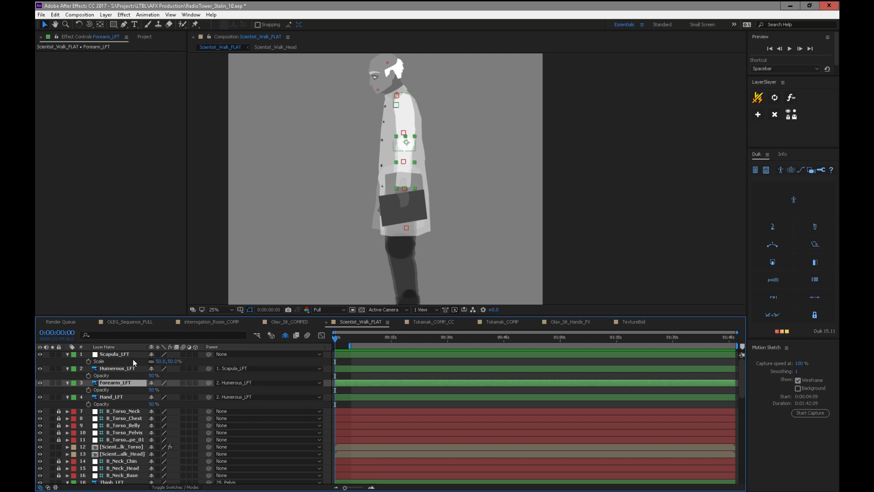
{"action": "left_click", "coordinate": [124, 396]}
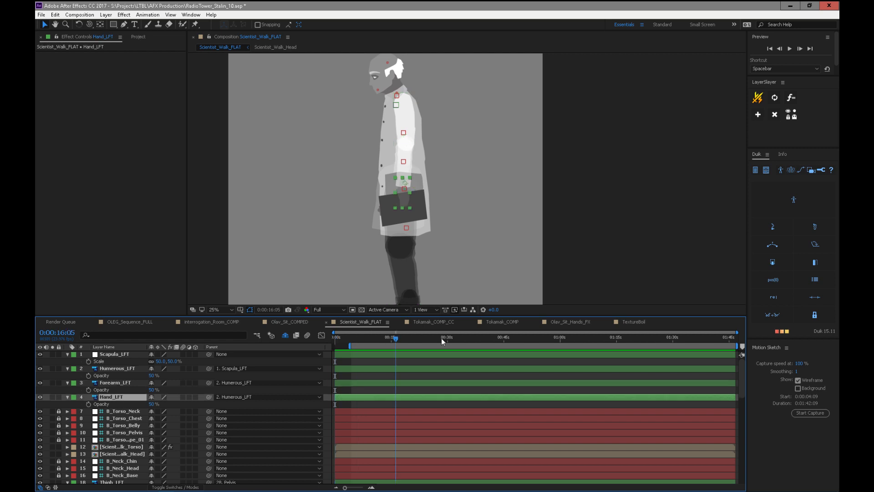
- Lock the Scientist_Walk_Torso layer and mark it shy
{"action": "key", "text": "space"}
{"action": "left_click_drag", "start_coordinate": [476, 151], "coordinate": [489, 220]}
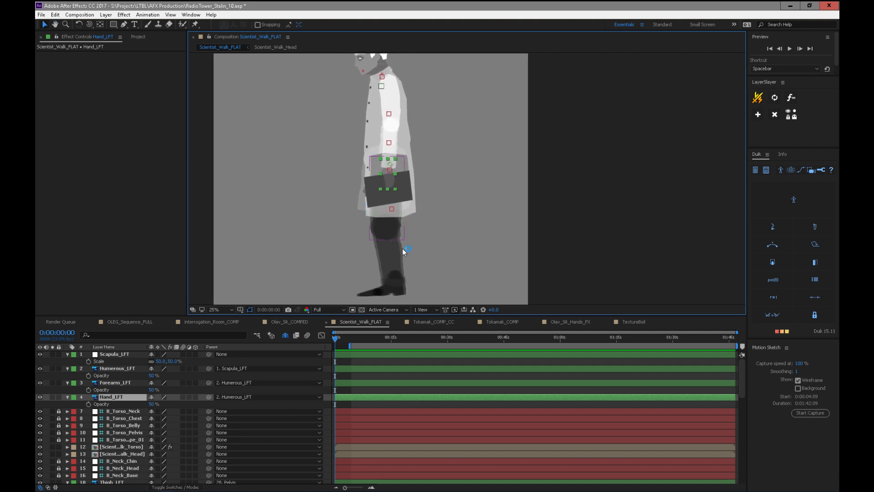
{"action": "left_click", "coordinate": [400, 177]}
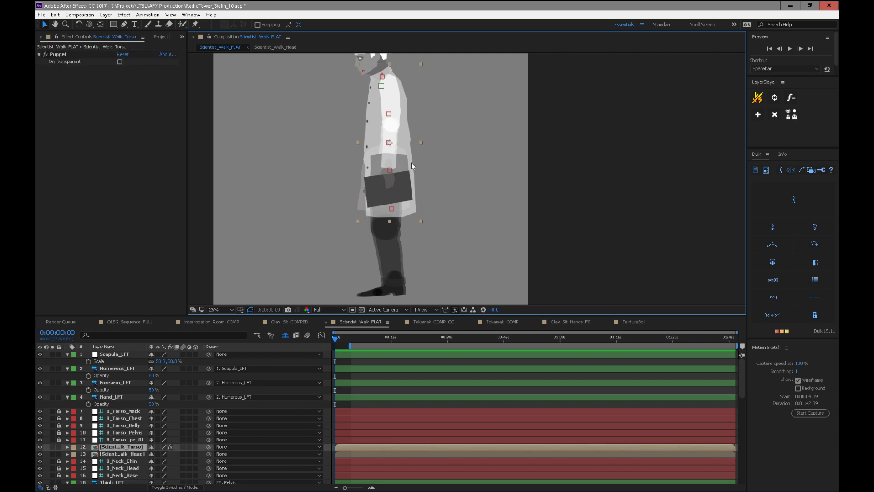
{"action": "left_click", "coordinate": [59, 447]}
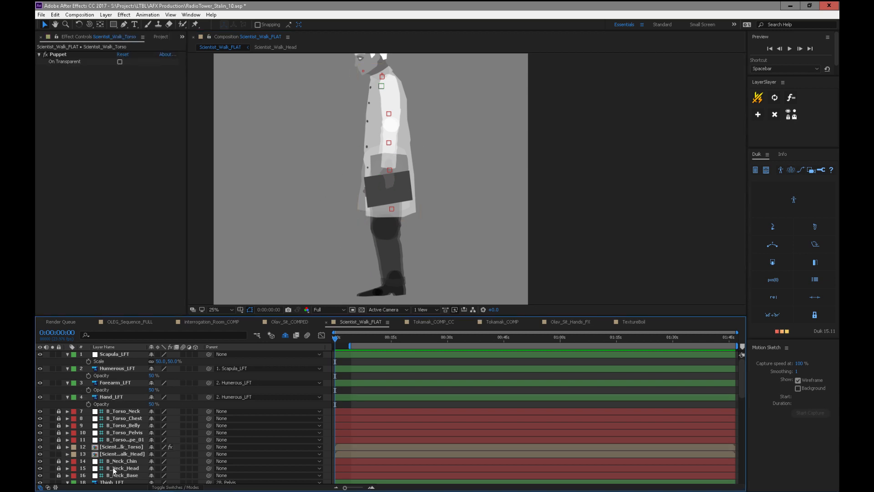
{"action": "left_click", "coordinate": [152, 446]}
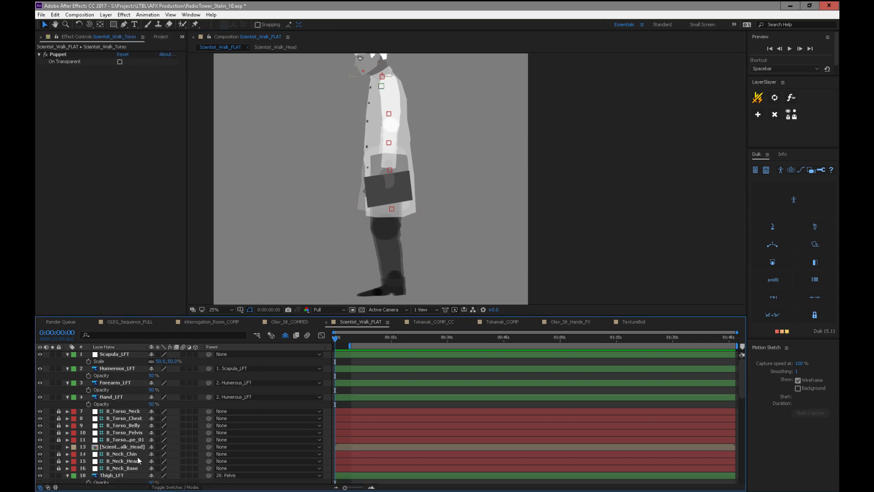
{"action": "left_click", "coordinate": [129, 446]}
{"action": "left_click", "coordinate": [59, 446]}
{"action": "mouse_move", "coordinate": [415, 215]}
{"action": "left_mouse_down"}
{"action": "mouse_move", "coordinate": [398, 273]}
{"action": "mouse_move", "coordinate": [409, 218]}
{"action": "left_mouse_up"}
{"action": "left_click", "coordinate": [59, 447]}
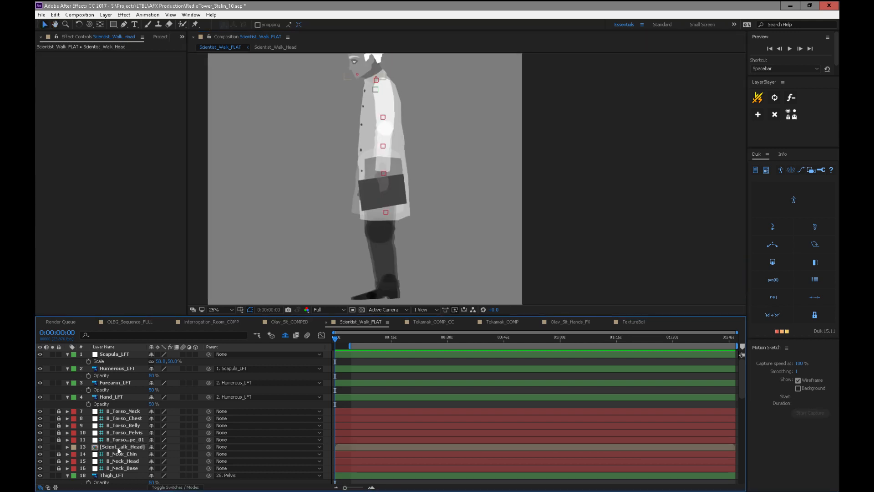
- Create Duik bones from the Torso_Back layer's puppet pins and collapse that layer's properties
{"action": "left_click_drag", "start_coordinate": [741, 388], "coordinate": [742, 420]}
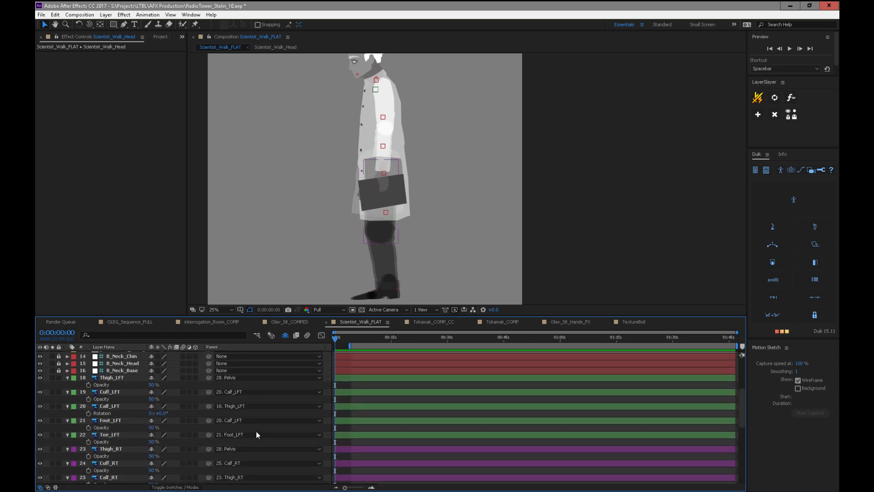
{"action": "left_click_drag", "start_coordinate": [739, 426], "coordinate": [735, 458]}
{"action": "left_click", "coordinate": [111, 400]}
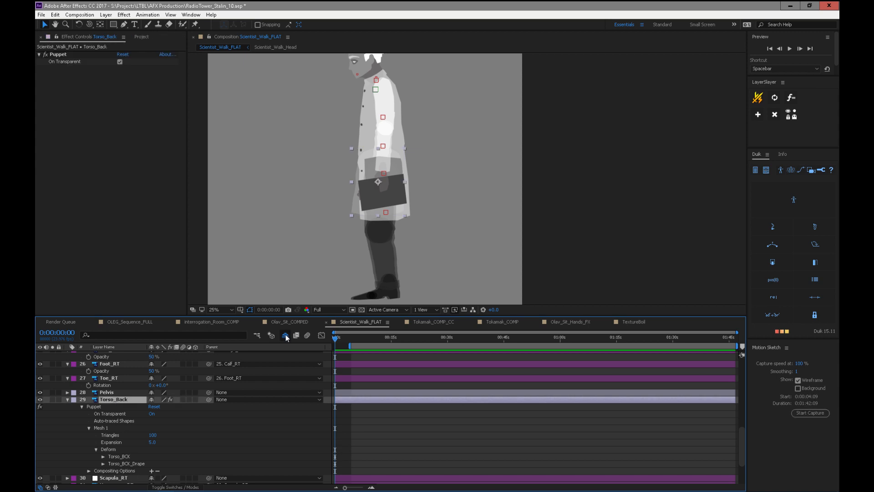
{"action": "left_click", "coordinate": [814, 262]}
{"action": "left_click", "coordinate": [114, 415]}
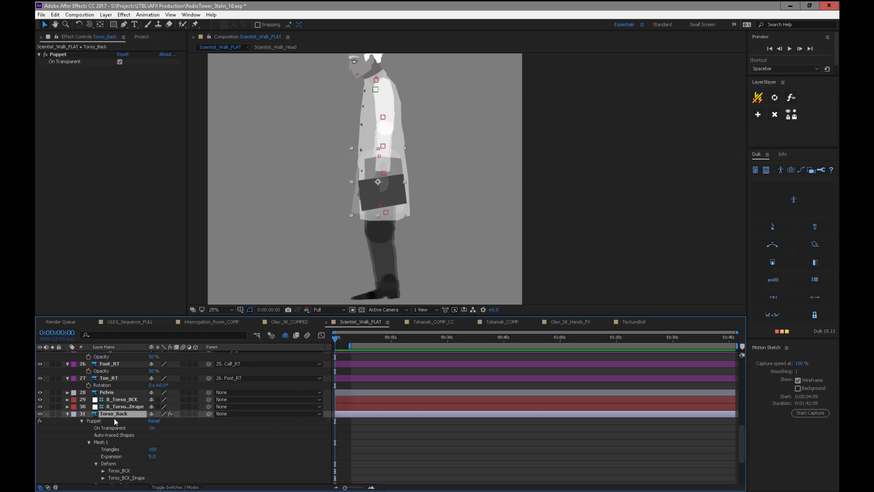
{"action": "left_click", "coordinate": [68, 413]}
- Try moving the B_Torso_BCK_Drape bone at the coat's lower back part, and undo the move
{"action": "left_click", "coordinate": [121, 407]}
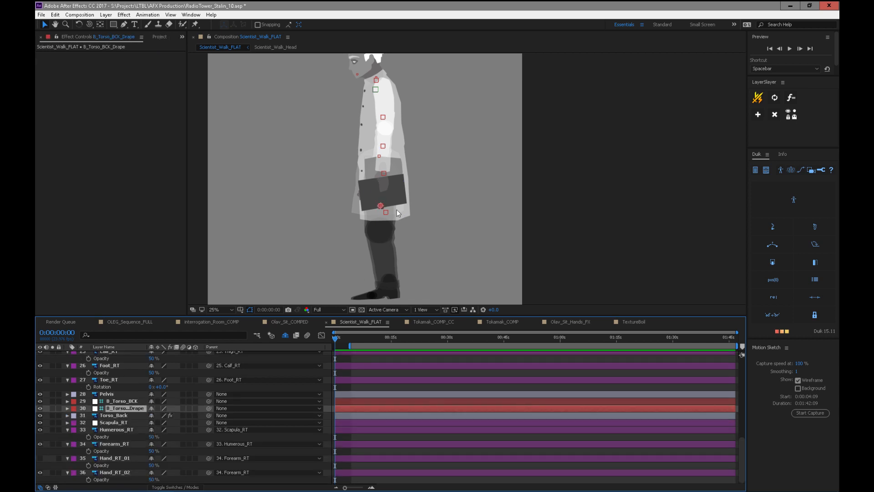
{"action": "mouse_move", "coordinate": [381, 205]}
{"action": "left_mouse_down"}
{"action": "mouse_move", "coordinate": [404, 202]}
{"action": "mouse_move", "coordinate": [370, 212]}
{"action": "left_mouse_up"}
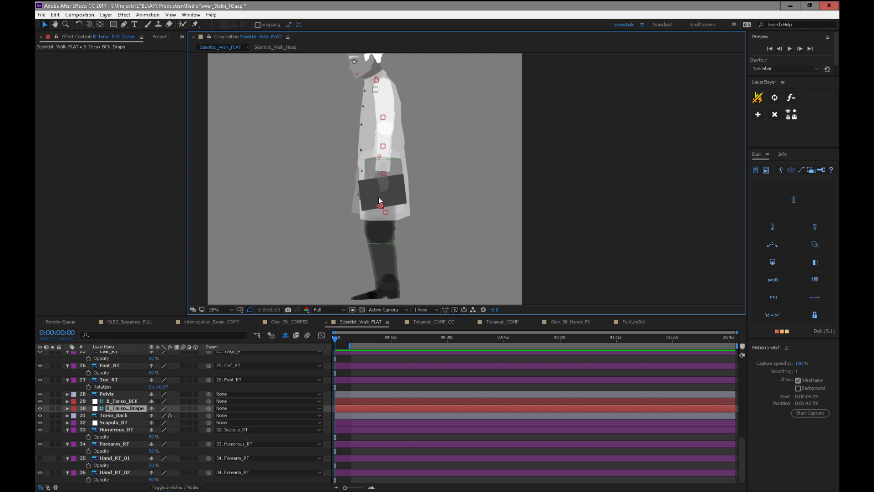
{"action": "left_click_drag", "start_coordinate": [381, 203], "coordinate": [380, 202]}
{"action": "key", "text": "ctrl+z"}
- Move the current time to 0:00:09:06 and lock the Torso_Back layer
{"action": "mouse_move", "coordinate": [359, 338]}
{"action": "left_mouse_down"}
{"action": "mouse_move", "coordinate": [396, 343]}
{"action": "mouse_move", "coordinate": [370, 344]}
{"action": "left_mouse_up"}
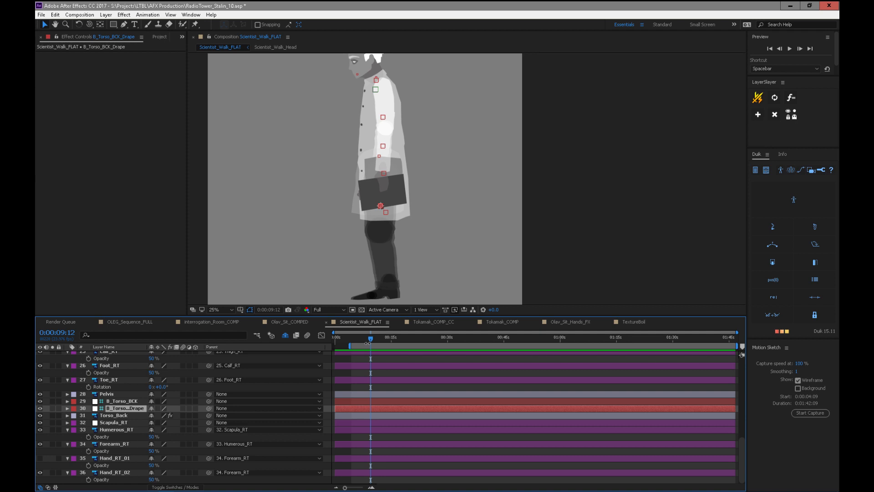
{"action": "mouse_move", "coordinate": [742, 454]}
{"action": "left_mouse_down"}
{"action": "mouse_move", "coordinate": [743, 442]}
{"action": "mouse_move", "coordinate": [743, 454]}
{"action": "left_mouse_up"}
{"action": "left_click", "coordinate": [115, 415]}
{"action": "mouse_move", "coordinate": [379, 336]}
{"action": "left_mouse_down"}
{"action": "mouse_move", "coordinate": [485, 337]}
{"action": "mouse_move", "coordinate": [369, 343]}
{"action": "left_mouse_up"}
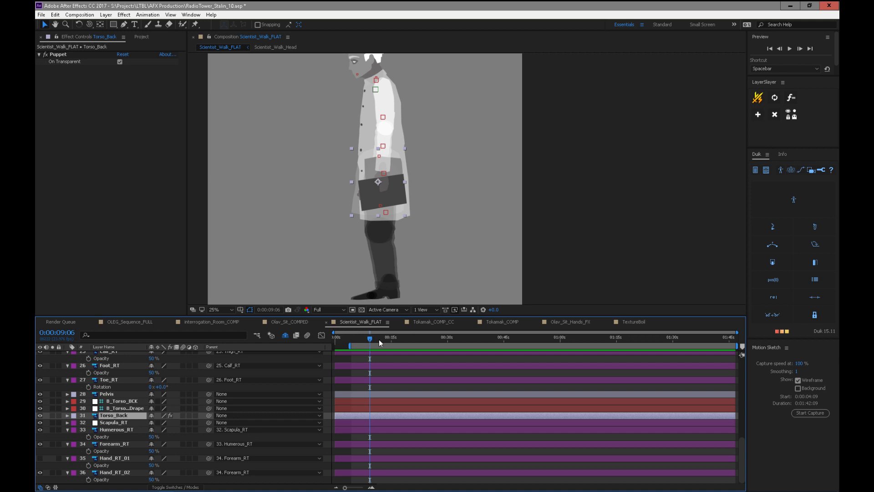
{"action": "left_click_drag", "start_coordinate": [741, 445], "coordinate": [741, 442]}
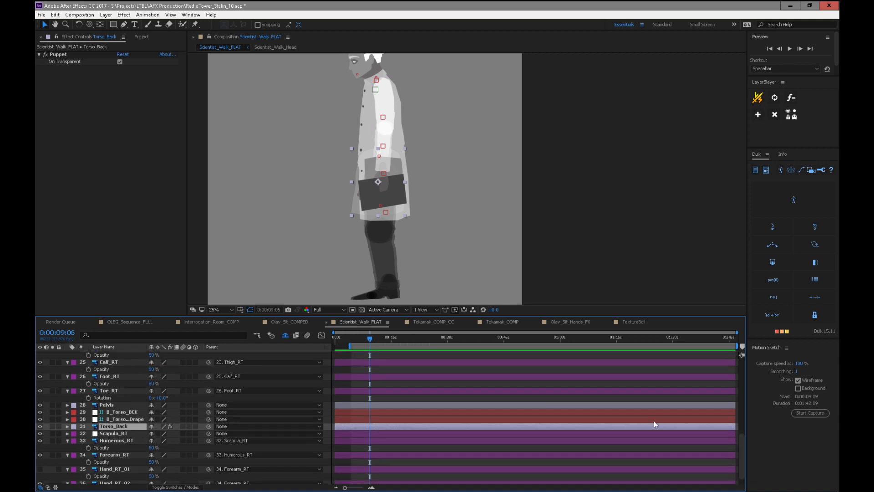
{"action": "left_click", "coordinate": [59, 426]}
- Try moving the Scapula_RT null at the scientist's shoulder to test the right arm, and undo the move
{"action": "left_click", "coordinate": [112, 433]}
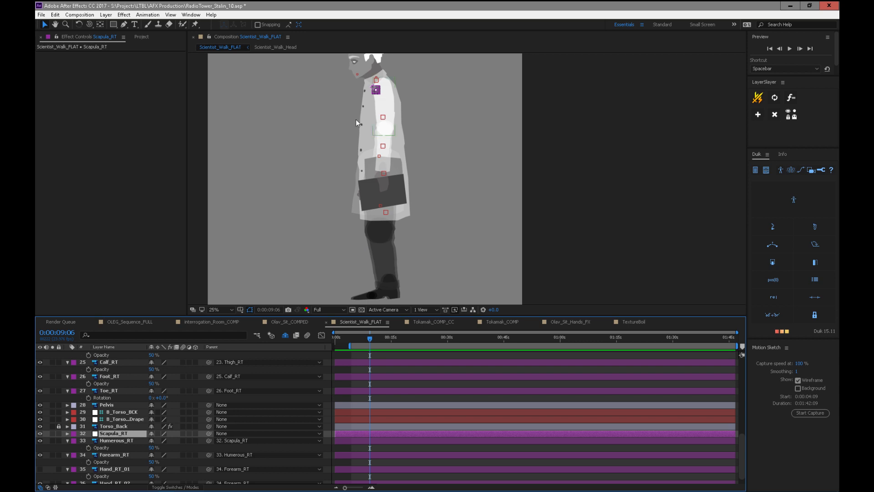
{"action": "left_click_drag", "start_coordinate": [414, 120], "coordinate": [415, 157]}
{"action": "scroll", "coordinate": [415, 151], "scroll_direction": "up", "scroll_amount": 2}
{"action": "scroll", "coordinate": [406, 156], "scroll_direction": "down", "scroll_amount": 2}
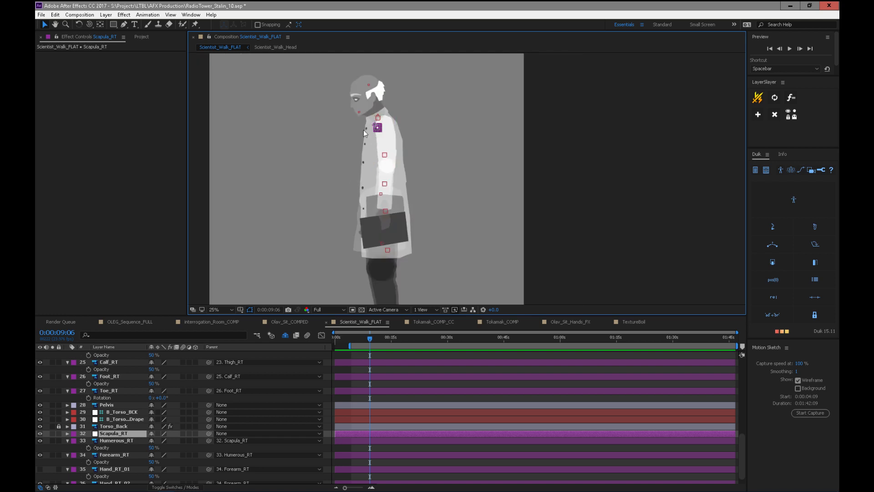
{"action": "mouse_move", "coordinate": [373, 127]}
{"action": "left_mouse_down"}
{"action": "mouse_move", "coordinate": [360, 138]}
{"action": "mouse_move", "coordinate": [397, 115]}
{"action": "mouse_move", "coordinate": [384, 134]}
{"action": "mouse_move", "coordinate": [373, 128]}
{"action": "left_mouse_up"}
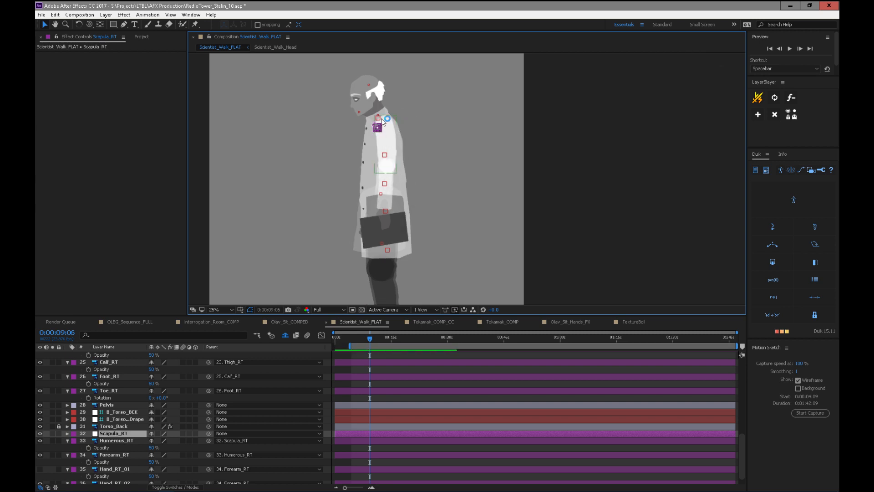
{"action": "left_click_drag", "start_coordinate": [378, 128], "coordinate": [375, 133]}
{"action": "key", "text": "ctrl+z"}
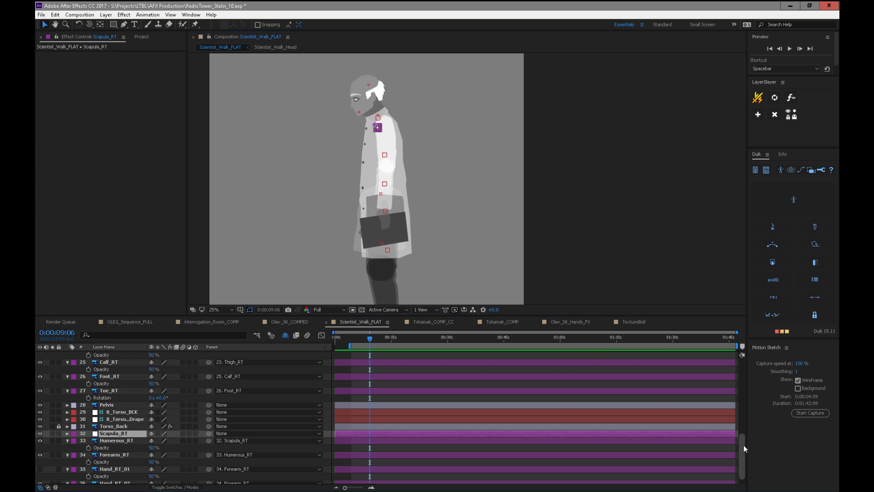
{"action": "scroll", "coordinate": [741, 439], "scroll_direction": "down", "scroll_amount": 1}
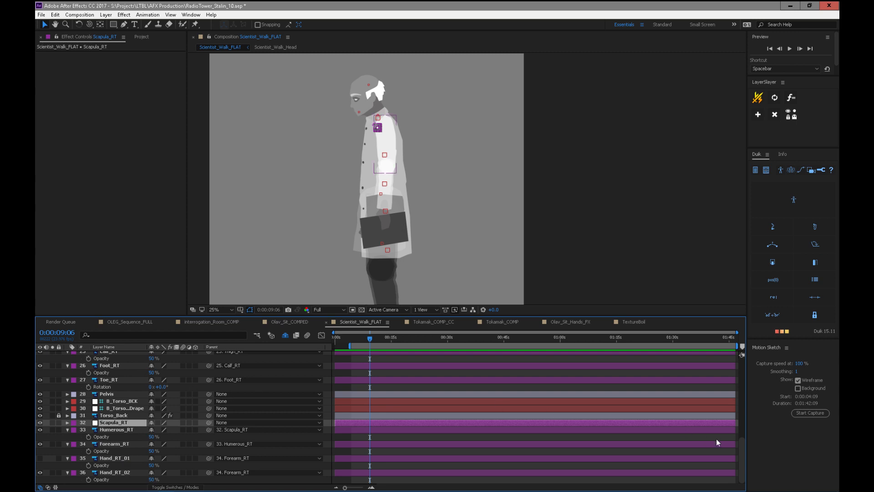
{"action": "scroll", "coordinate": [741, 446], "scroll_direction": "up", "scroll_amount": 4}
{"action": "left_click_drag", "start_coordinate": [745, 422], "coordinate": [747, 354]}
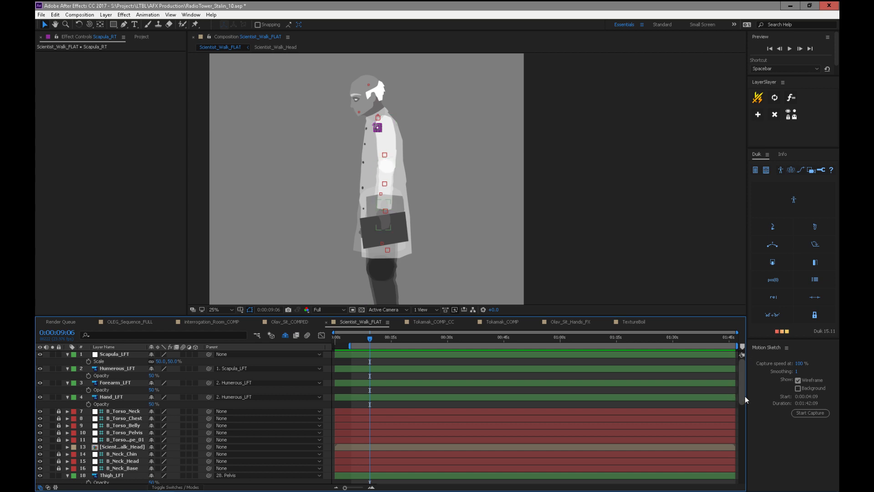
- Try to create a Duik bone on the Scientist_Walk_Head layer, and dismiss the alert
{"action": "left_click", "coordinate": [127, 446]}
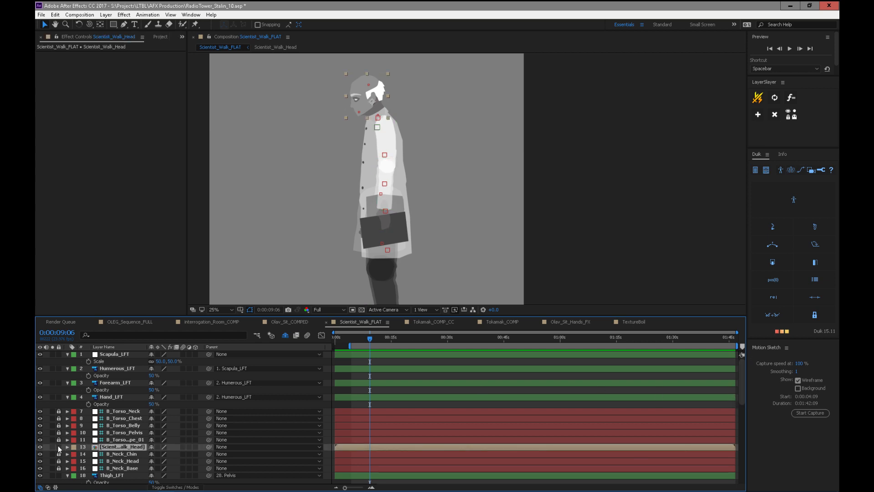
{"action": "key", "text": "F2"}
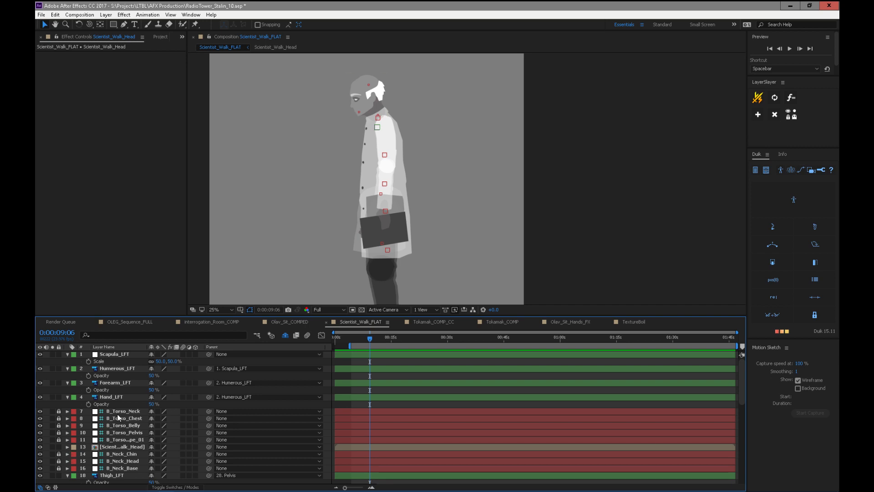
{"action": "left_click", "coordinate": [118, 446]}
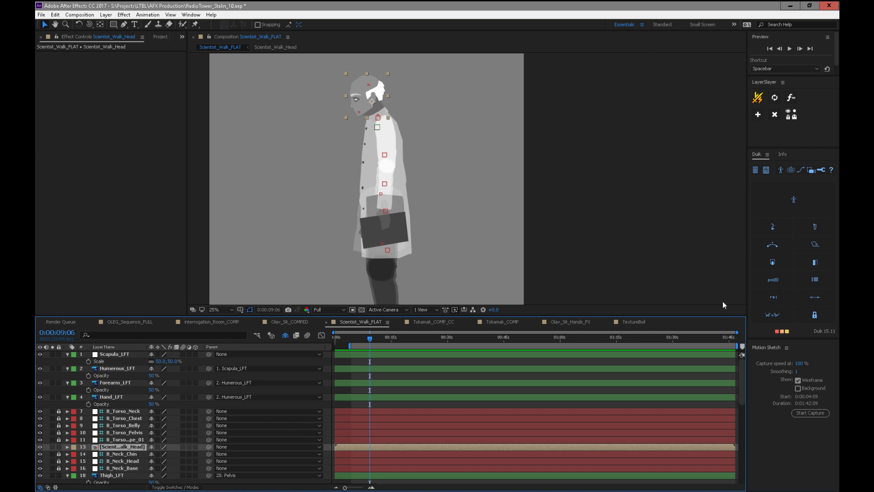
{"action": "left_click", "coordinate": [815, 262]}
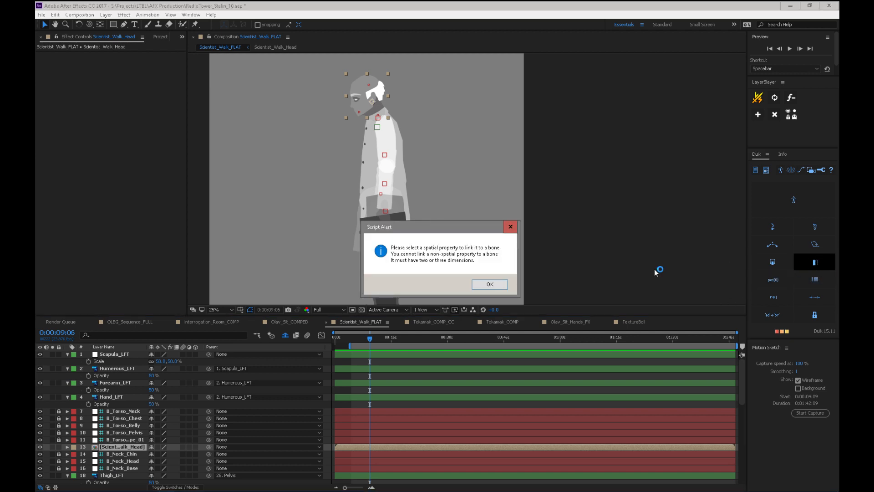
{"action": "left_click", "coordinate": [490, 283]}
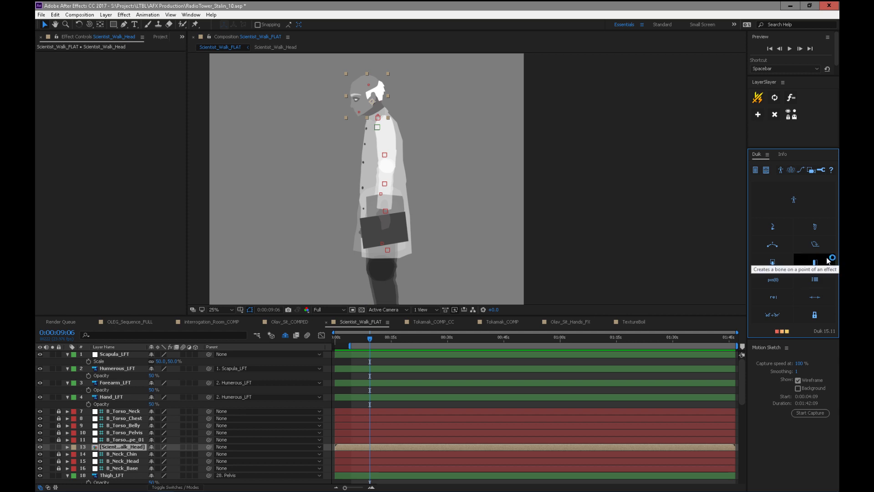
{"action": "left_click", "coordinate": [123, 442]}
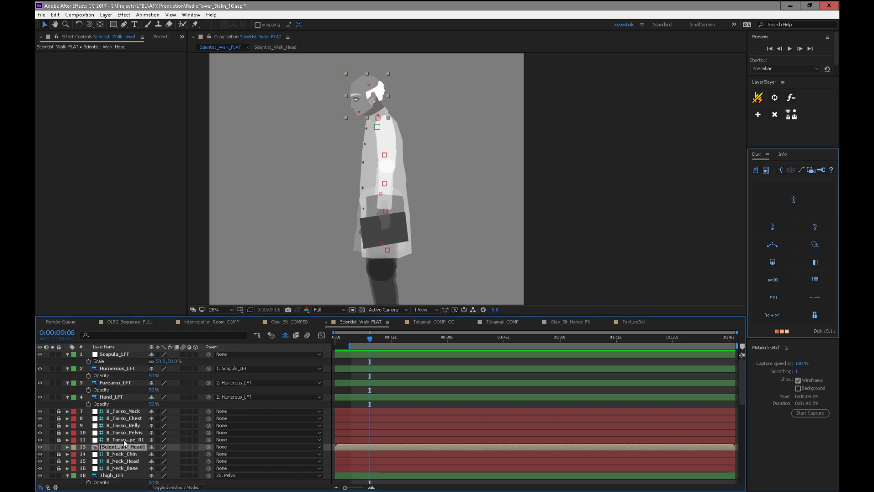
- Create a null object above the Scientist_Walk_Head layer and place it at the back of the scientist's neck
{"action": "left_click", "coordinate": [105, 15]}
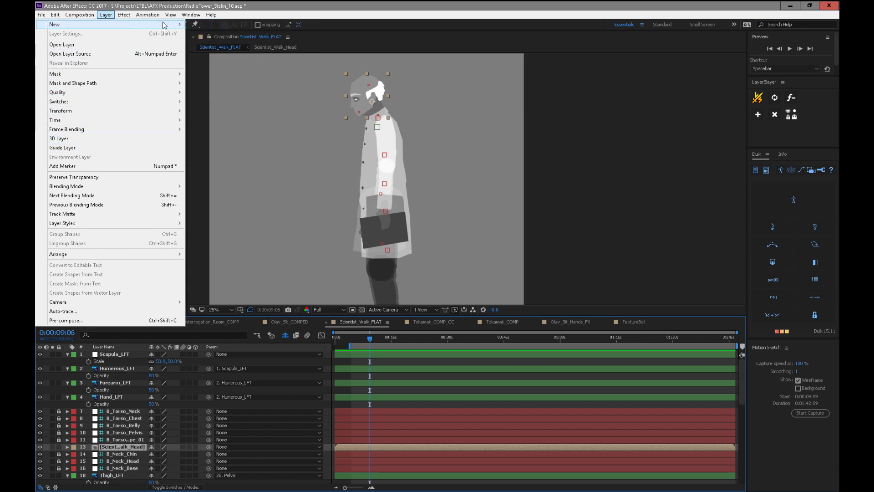
{"action": "mouse_move", "coordinate": [164, 25]}
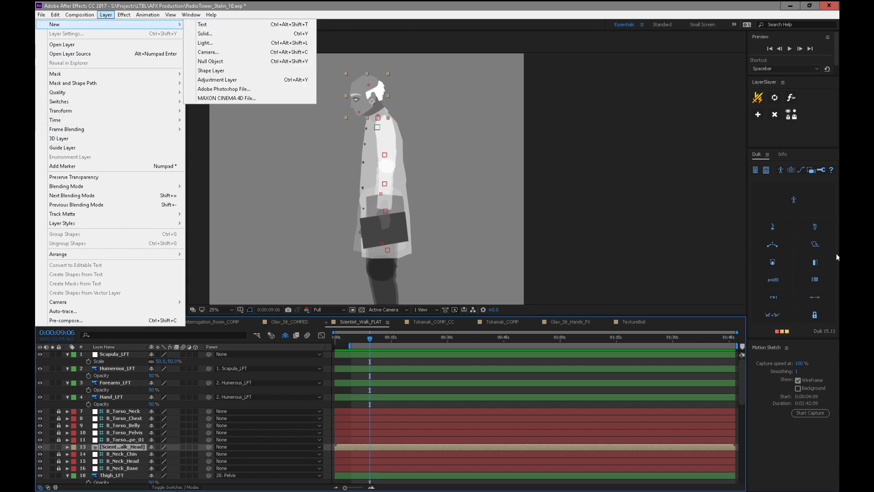
{"action": "left_click", "coordinate": [838, 268]}
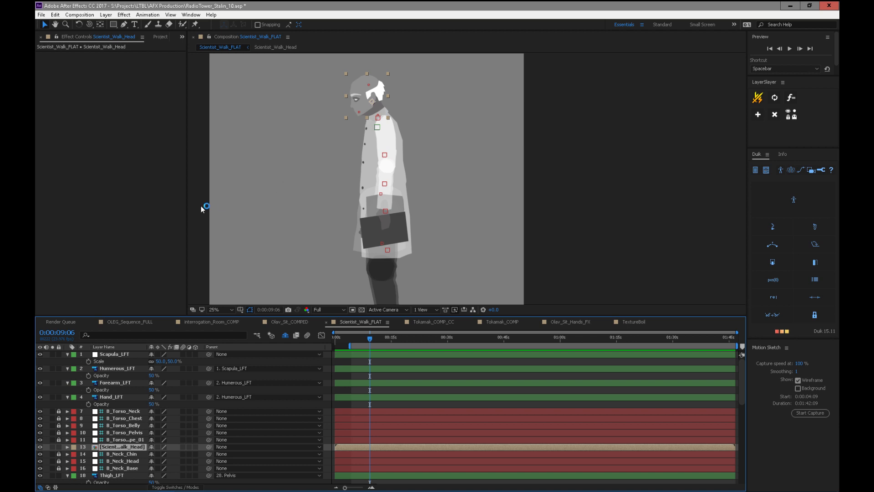
{"action": "left_click", "coordinate": [107, 15]}
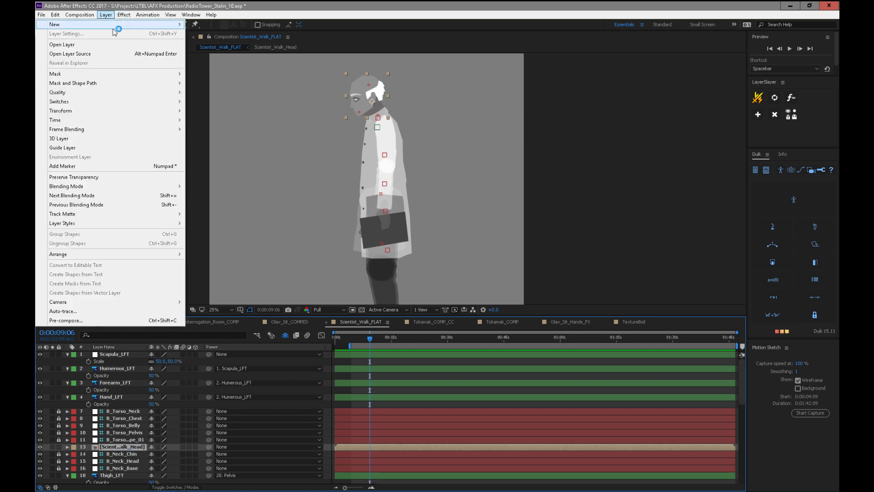
{"action": "mouse_move", "coordinate": [114, 25]}
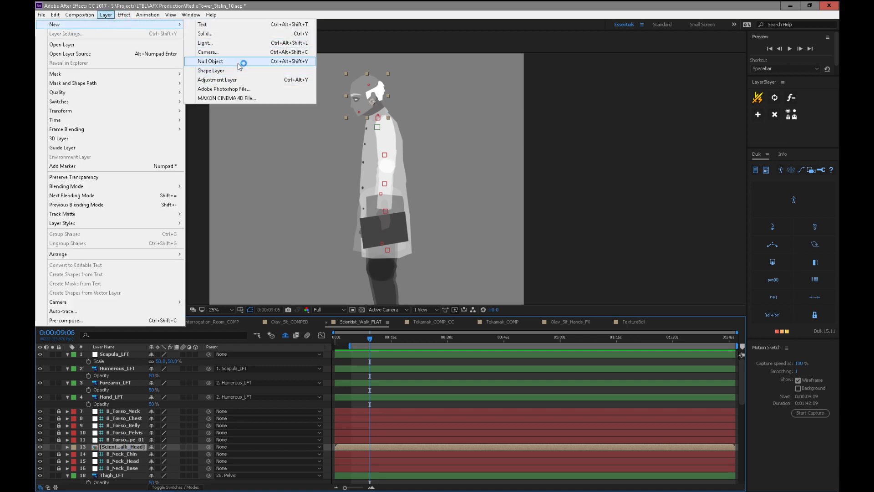
{"action": "left_click", "coordinate": [238, 64]}
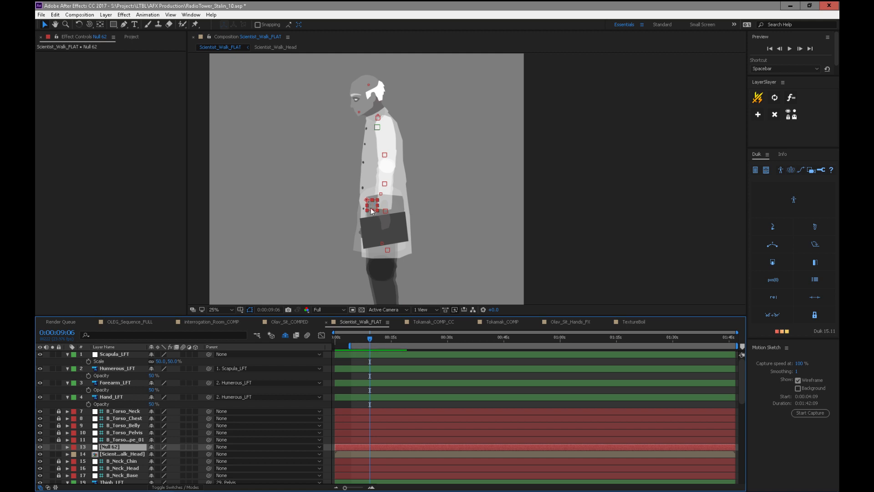
{"action": "left_click_drag", "start_coordinate": [372, 210], "coordinate": [377, 108]}
{"action": "left_click_drag", "start_coordinate": [377, 107], "coordinate": [376, 108]}
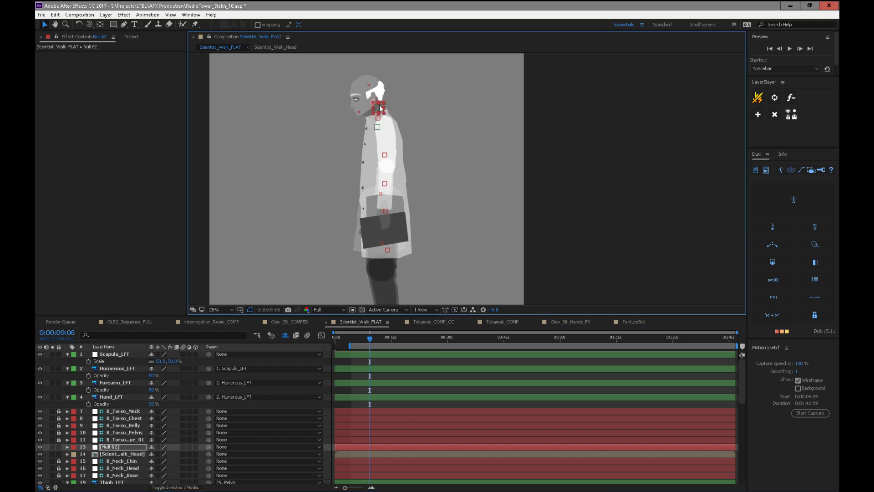
- Set the new null's anchor point to 50, 50 and move it over the scientist's jaw hinge just below the ear
{"action": "scroll", "coordinate": [380, 108], "scroll_direction": "up", "scroll_amount": 2}
{"action": "left_click_drag", "start_coordinate": [349, 158], "coordinate": [453, 277]}
{"action": "left_click", "coordinate": [123, 447]}
{"action": "key", "text": "s"}
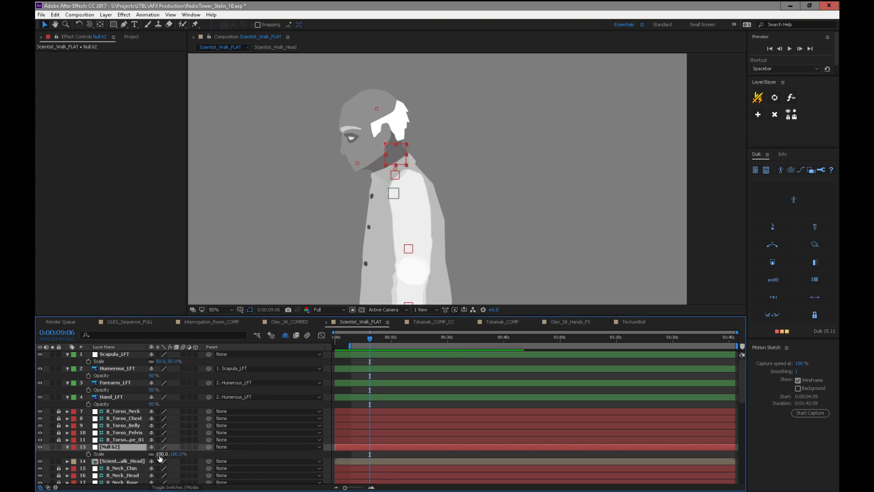
{"action": "key", "text": "a"}
{"action": "left_click", "coordinate": [152, 454]}
{"action": "type", "text": "50"}
{"action": "key", "text": "Return"}
{"action": "left_click", "coordinate": [163, 454]}
{"action": "type", "text": "50"}
{"action": "key", "text": "Return"}
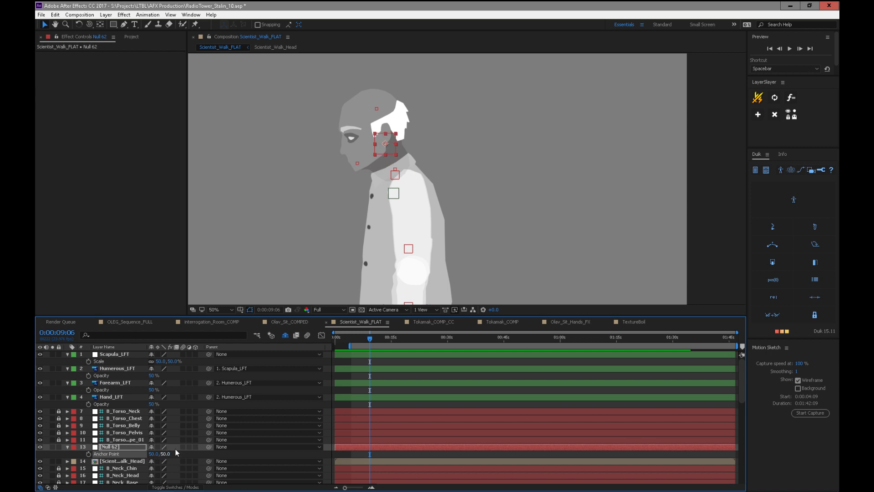
{"action": "left_click_drag", "start_coordinate": [390, 148], "coordinate": [386, 147]}
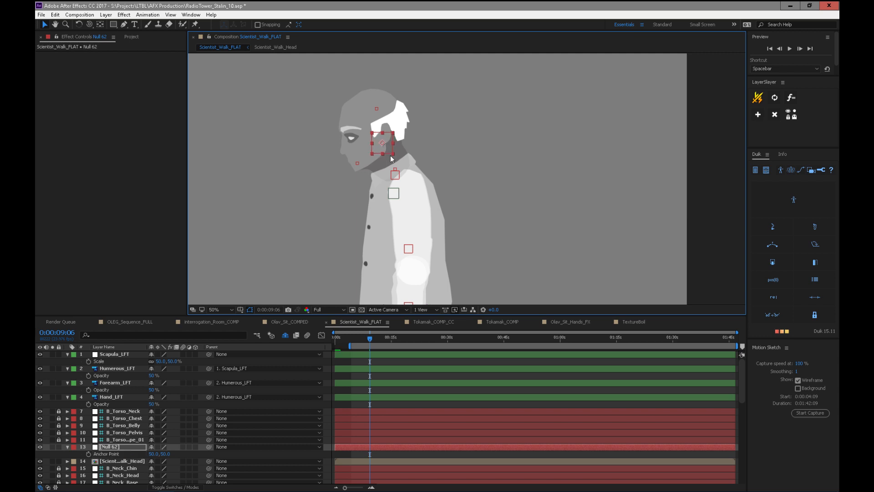
- Rename the new null as Head and move it directly below Hand_LFT in the layer stack
{"action": "left_click", "coordinate": [111, 448]}
{"action": "key", "text": "Return"}
{"action": "type", "text": "Head"}
{"action": "key", "text": "Return"}
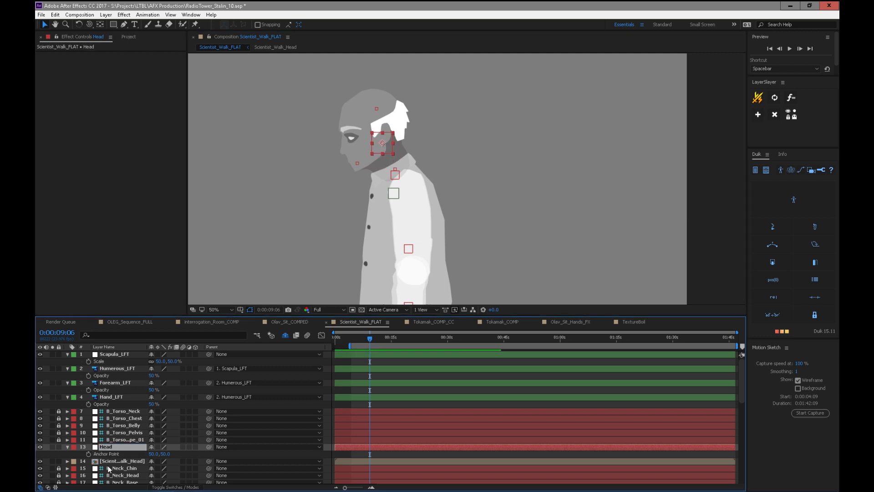
{"action": "key", "text": "Return"}
{"action": "left_click", "coordinate": [119, 443]}
{"action": "left_click_drag", "start_coordinate": [110, 445], "coordinate": [133, 411]}
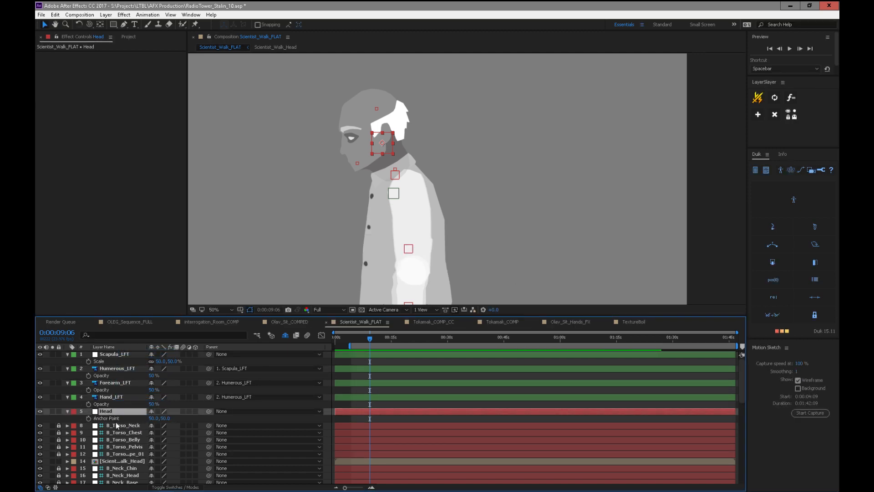
- Rename the Head null as B_Head and scale it down to about the size of the torso bones
{"action": "key", "text": "Return"}
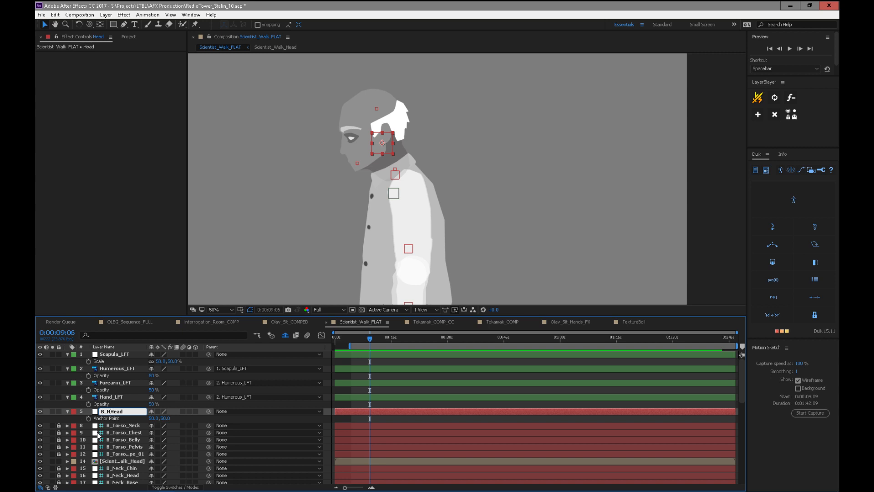
{"action": "type", "text": "B_"}
{"action": "key", "text": "Return"}
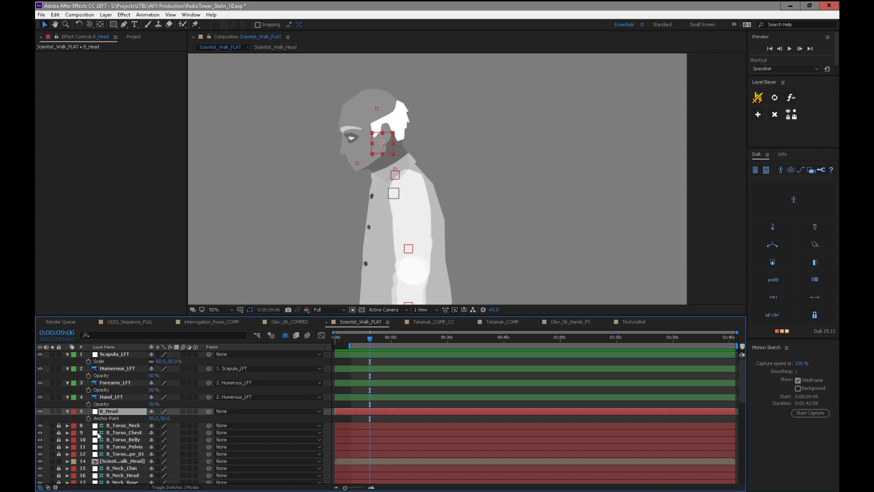
{"action": "left_click_drag", "start_coordinate": [393, 156], "coordinate": [387, 151]}
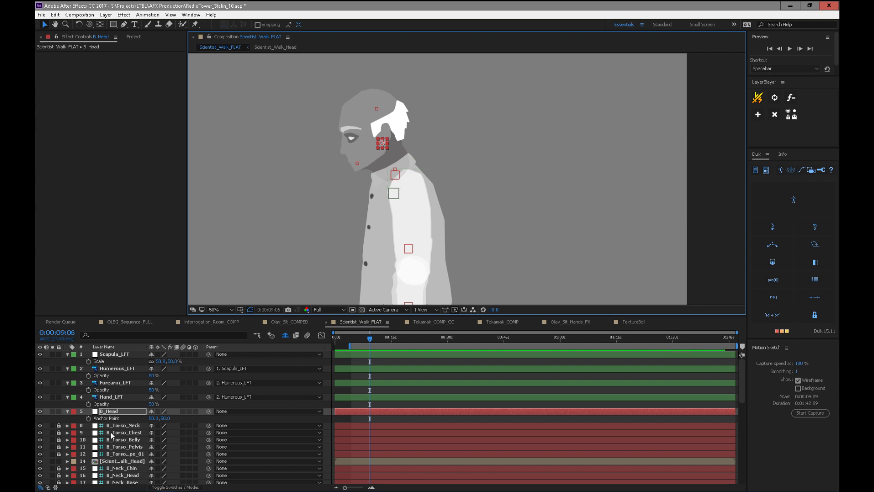
- Unlock the B_Torso neck, chest, belly, pelvis and drape bone layers
{"action": "left_click", "coordinate": [59, 429]}
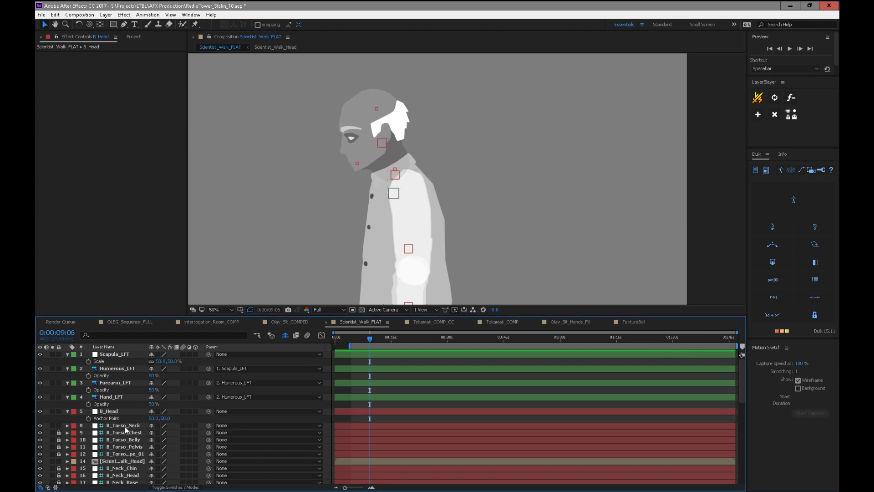
{"action": "left_click", "coordinate": [123, 426]}
{"action": "left_click", "coordinate": [59, 432]}
{"action": "left_click_drag", "start_coordinate": [59, 440], "coordinate": [59, 455]}
- Select the torso's chest, belly and pelvis bones in turn to examine their positions along the body
{"action": "left_click", "coordinate": [130, 433]}
{"action": "left_click", "coordinate": [131, 440]}
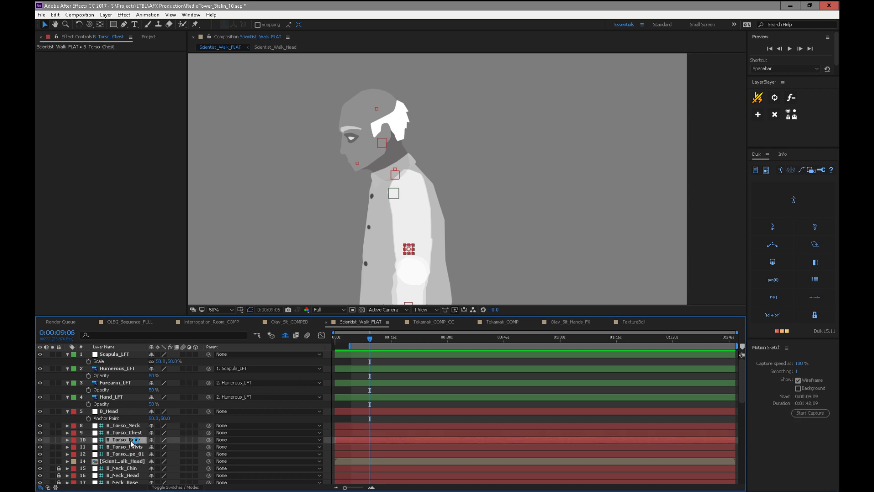
{"action": "left_click", "coordinate": [131, 447]}
{"action": "key", "text": "h"}
{"action": "left_click_drag", "start_coordinate": [510, 254], "coordinate": [448, 154]}
{"action": "key", "text": "v"}
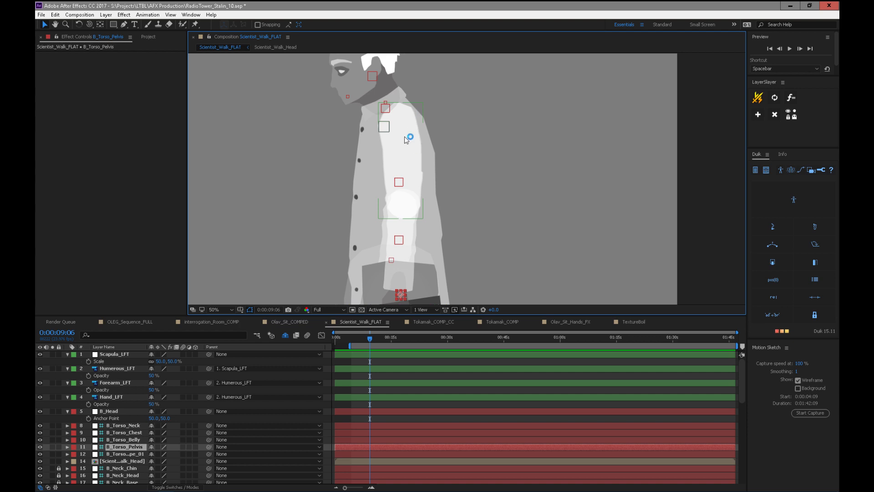
{"action": "left_click", "coordinate": [408, 131]}
{"action": "key", "text": "h"}
{"action": "key", "text": "v"}
- Try moving the B_Head null at the scientist's jaw, and undo the move
{"action": "left_click", "coordinate": [129, 412]}
{"action": "key", "text": "h"}
{"action": "left_click_drag", "start_coordinate": [506, 217], "coordinate": [494, 254]}
{"action": "key", "text": "v"}
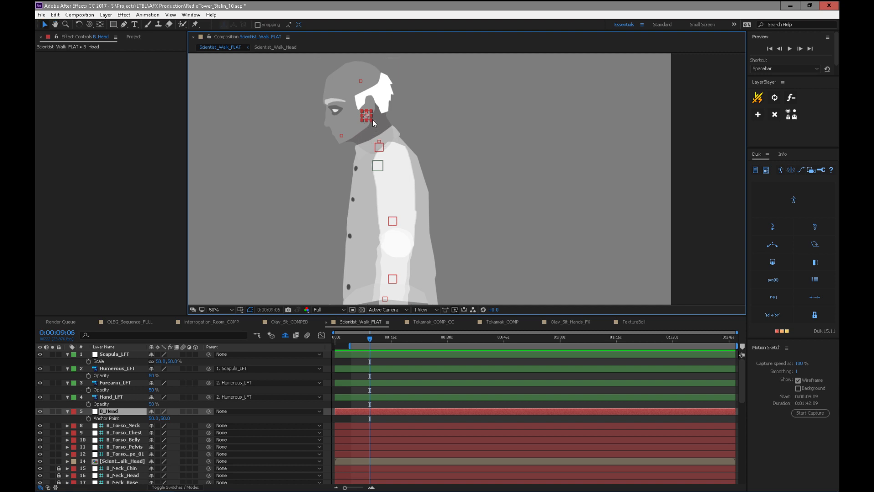
{"action": "mouse_move", "coordinate": [366, 117]}
{"action": "left_mouse_down"}
{"action": "mouse_move", "coordinate": [373, 136]}
{"action": "mouse_move", "coordinate": [369, 114]}
{"action": "left_mouse_up"}
{"action": "key", "text": "ctrl+z"}
- Duplicate the B_Head null and nudge the copy down onto the B_Torso_Neck bone at the coat collar
{"action": "left_click", "coordinate": [119, 411]}
{"action": "key", "text": "ctrl+d"}
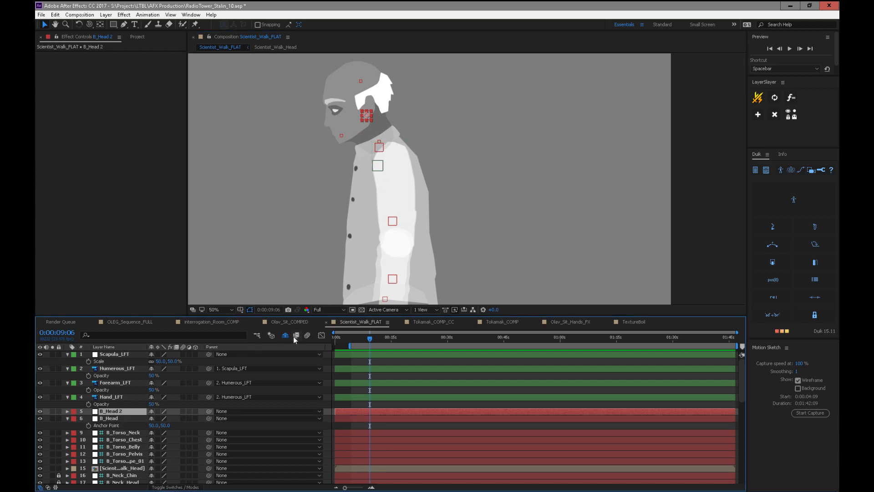
{"action": "key", "text": "Return"}
{"action": "key", "text": "shift+Down"}
{"action": "key", "text": "shift+Down"}
{"action": "key", "text": "shift+Down"}
{"action": "key", "text": "shift+Down"}
{"action": "key", "text": "shift+Down"}
{"action": "key", "text": "shift+Down"}
{"action": "key", "text": "shift+Right"}
{"action": "key", "text": "shift+Right"}
{"action": "key", "text": "shift+Right"}
{"action": "key", "text": "Down"}
{"action": "key", "text": "Down"}
{"action": "key", "text": "Down"}
{"action": "key", "text": "Down"}
{"action": "key", "text": "Down"}
{"action": "key", "text": "Down"}
{"action": "key", "text": "Down"}
{"action": "key", "text": "Down"}
{"action": "key", "text": "Down"}
{"action": "key", "text": "Down"}
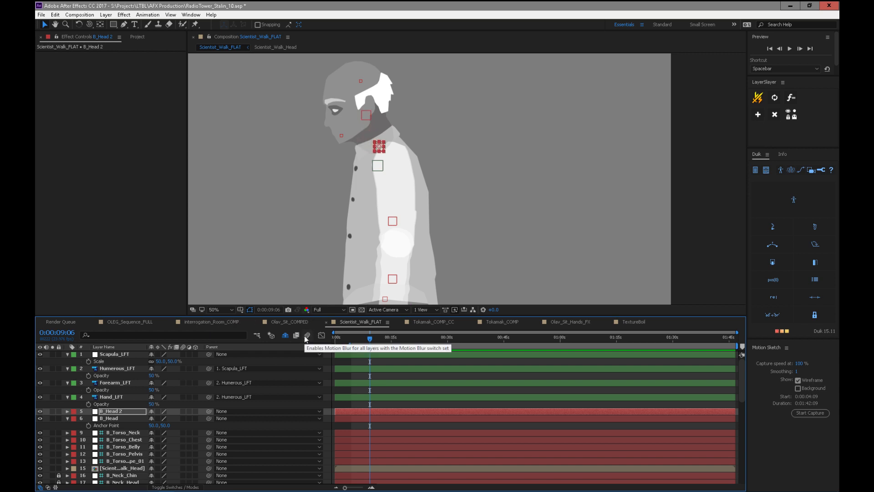
{"action": "key", "text": "Down"}
{"action": "left_click", "coordinate": [308, 335]}
- Set the scale of the B_Head 2 null to 55%
{"action": "key", "text": "s"}
{"action": "left_click", "coordinate": [175, 418]}
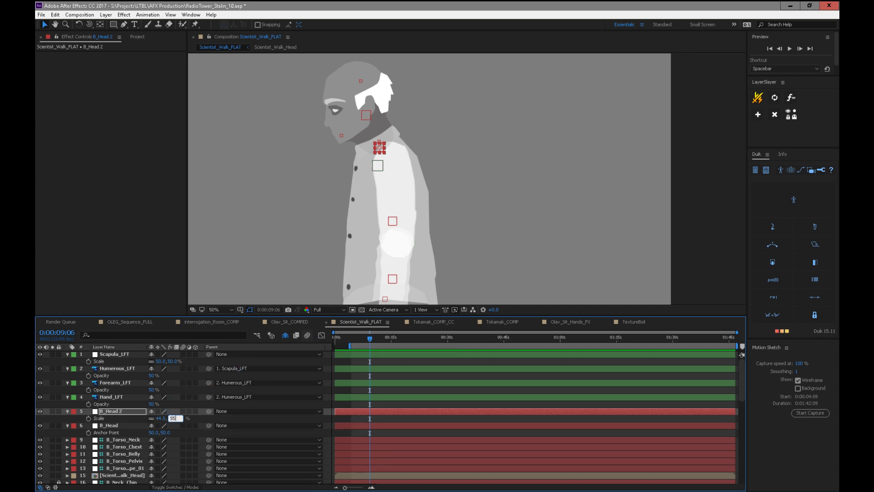
- Set the scale of the B_Head 2 null to 55% and move it below B_Head in the layer stack
{"action": "type", "text": "55"}
{"action": "key", "text": "Return"}
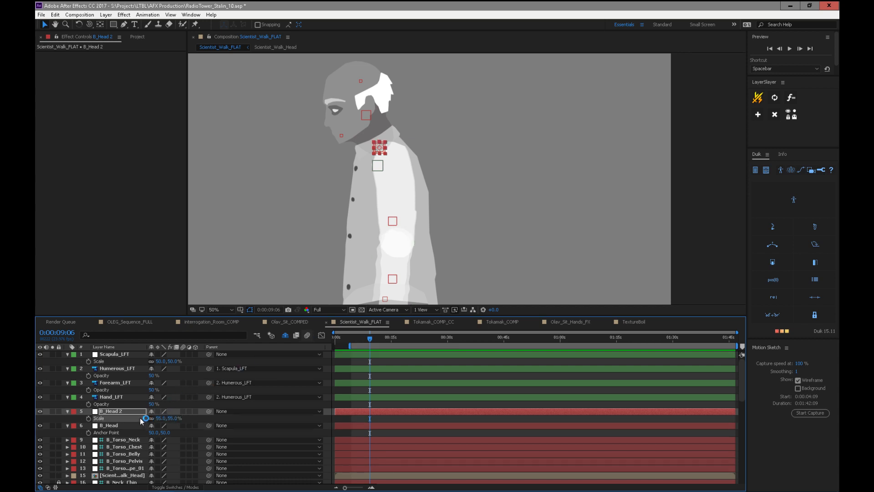
{"action": "left_click_drag", "start_coordinate": [115, 413], "coordinate": [203, 456]}
- Rename the B_Head 2 null as B_Neck
{"action": "key", "text": "Return"}
{"action": "type", "text": "Neck"}
{"action": "key", "text": "Return"}
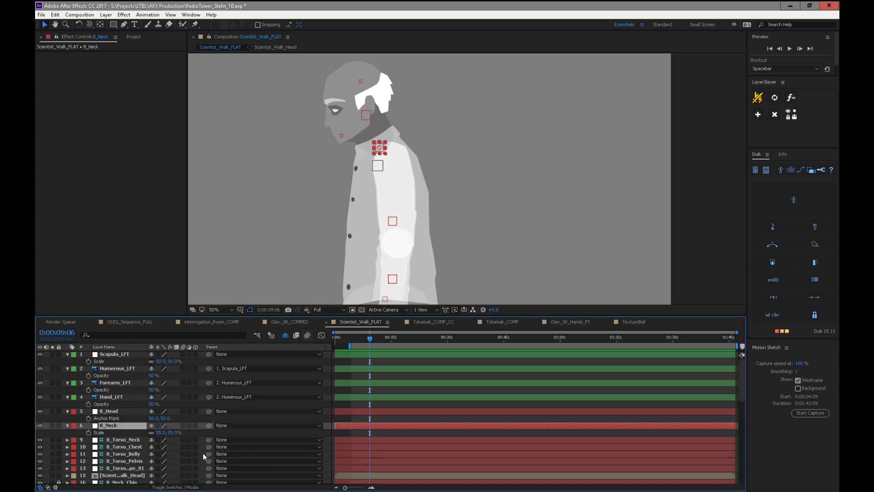
- Assign the Yellow label colour to both the B_Head and B_Neck nulls
{"action": "left_click", "coordinate": [107, 411], "text": "ctrl"}
{"action": "left_click", "coordinate": [73, 411]}
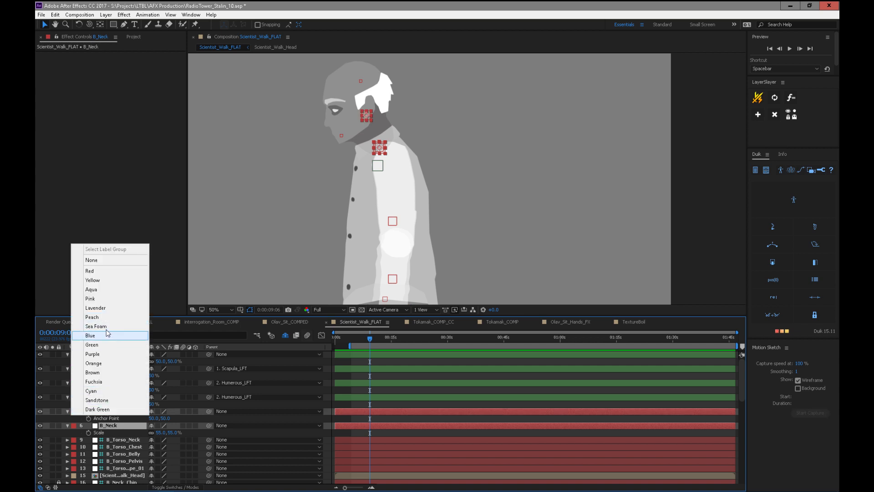
{"action": "left_click", "coordinate": [92, 279]}
- Try moving the Pelvis layer sideways away from the body, and undo the move
{"action": "key", "text": "h"}
{"action": "left_click_drag", "start_coordinate": [470, 268], "coordinate": [428, 130]}
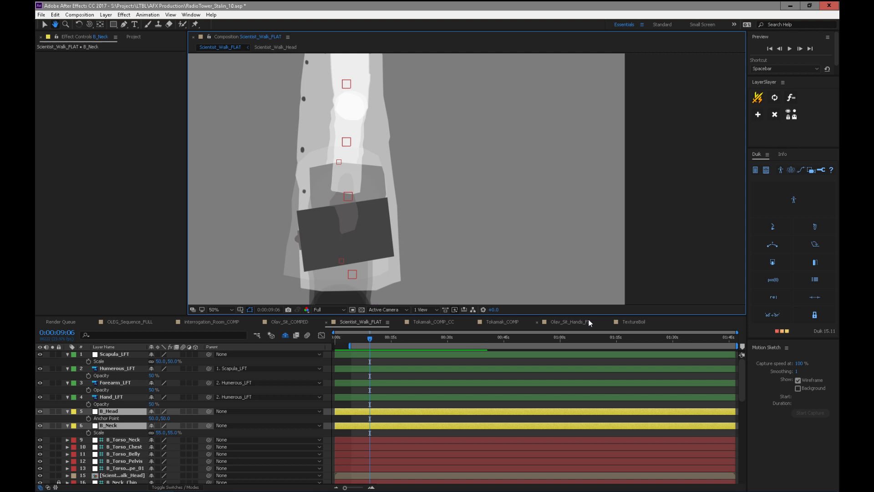
{"action": "key", "text": "v"}
{"action": "left_click_drag", "start_coordinate": [741, 394], "coordinate": [732, 464]}
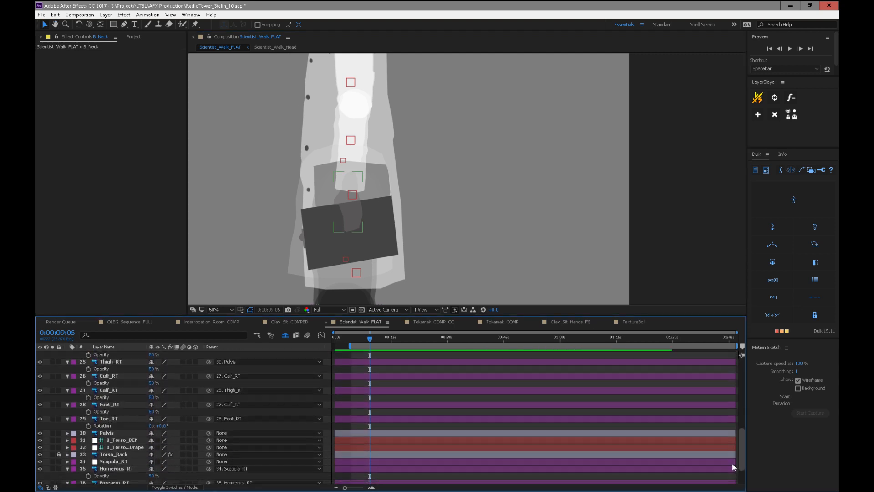
{"action": "left_click", "coordinate": [117, 432]}
{"action": "left_click_drag", "start_coordinate": [375, 184], "coordinate": [514, 181]}
{"action": "key", "text": "ctrl+z"}
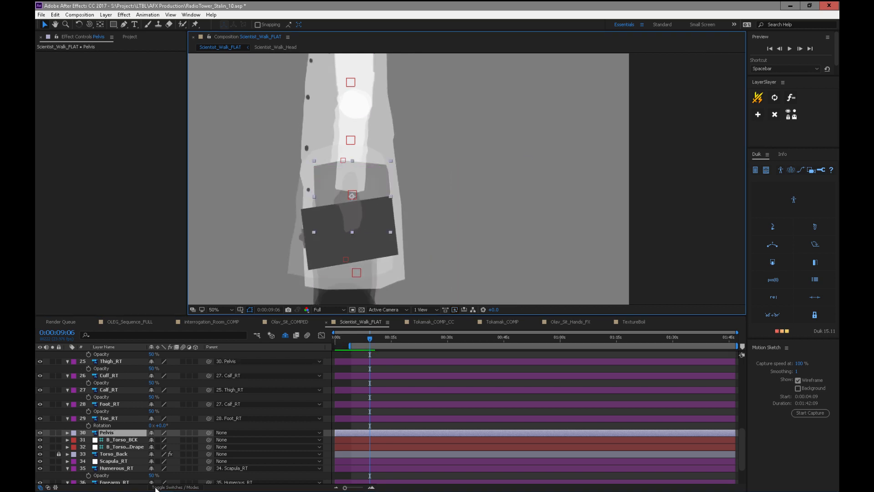
- Examine the character's leg and pelvis layers in the composition, checking how the limbs attach below the coat
{"action": "left_click", "coordinate": [104, 418]}
{"action": "left_click", "coordinate": [109, 405]}
{"action": "key", "text": "space"}
{"action": "left_click_drag", "start_coordinate": [429, 260], "coordinate": [421, 102]}
{"action": "left_click_drag", "start_coordinate": [356, 235], "coordinate": [353, 233]}
{"action": "key", "text": "space"}
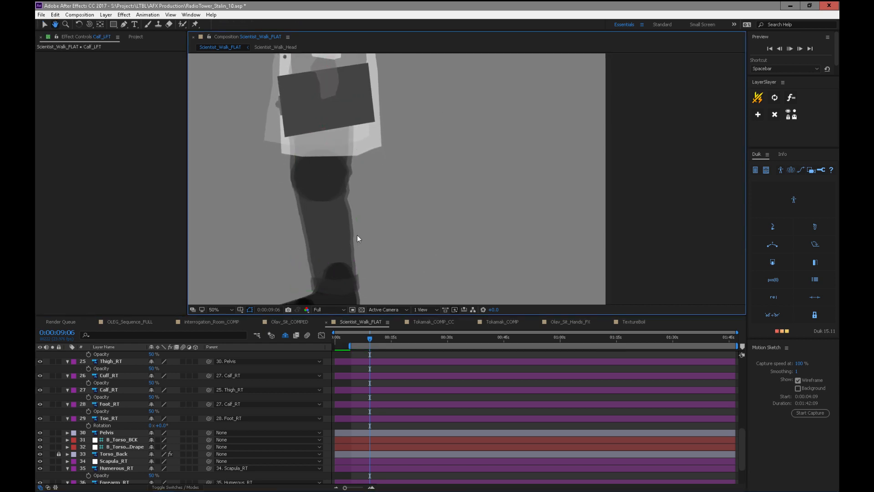
{"action": "key", "text": "space"}
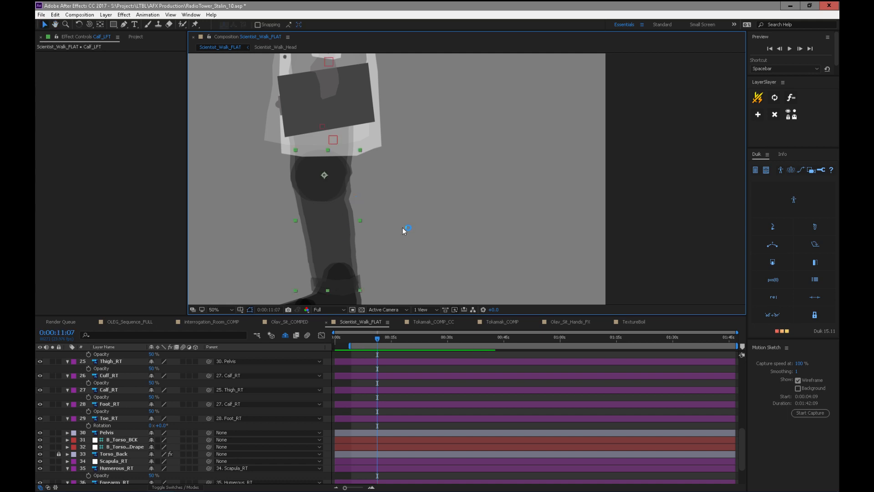
{"action": "left_click_drag", "start_coordinate": [470, 186], "coordinate": [445, 255]}
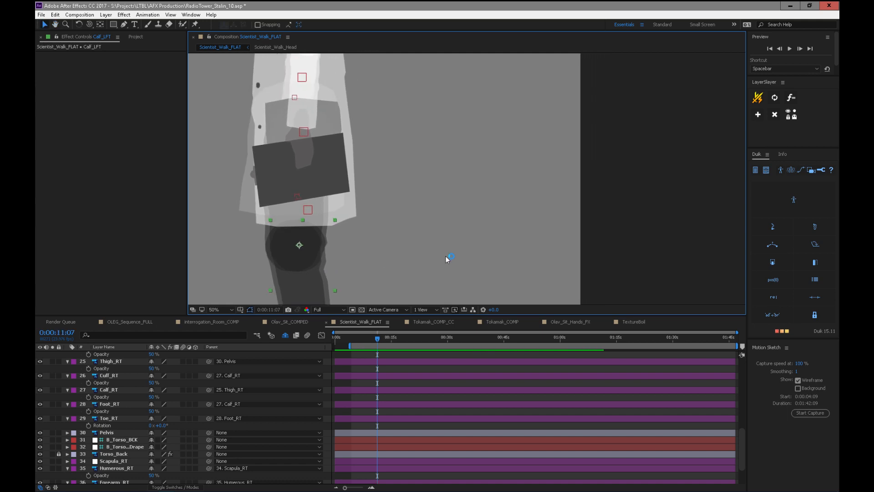
{"action": "left_click_drag", "start_coordinate": [457, 184], "coordinate": [478, 240]}
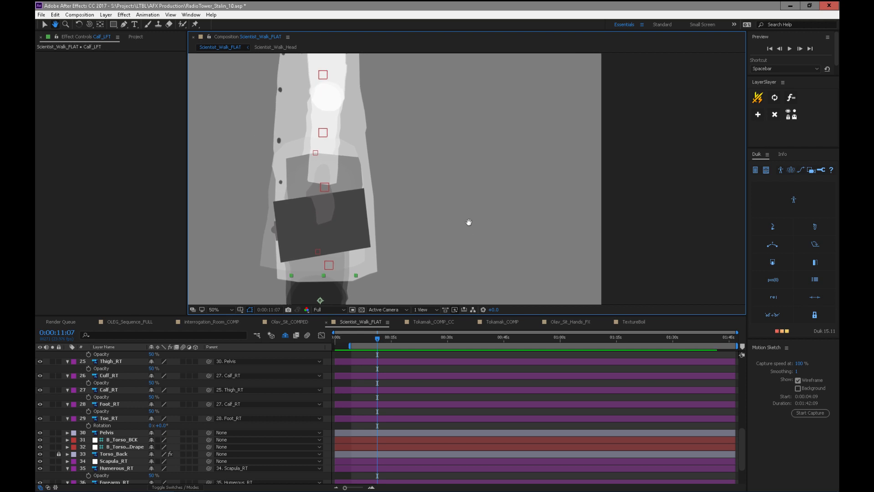
- Collapse the expanded properties of all layers in the Scientist_Walk_FLAT timeline
{"action": "left_click", "coordinate": [126, 417]}
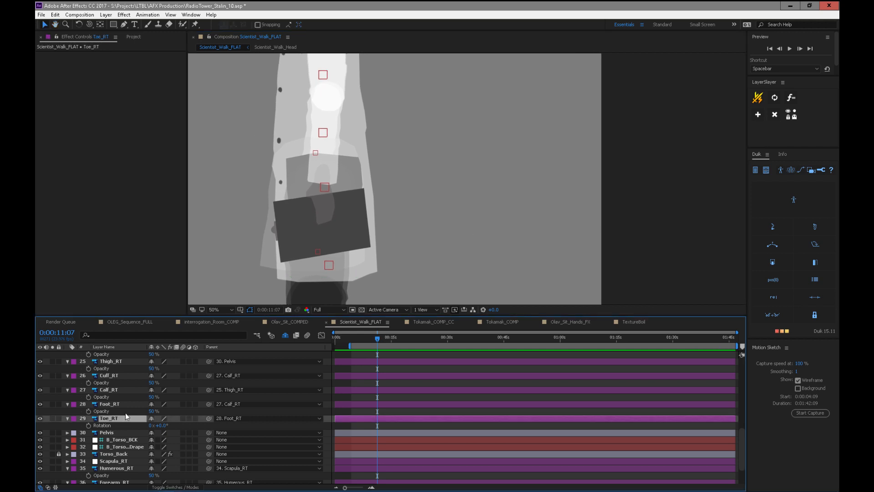
{"action": "left_click", "coordinate": [65, 417]}
{"action": "left_click", "coordinate": [67, 404]}
{"action": "left_click", "coordinate": [67, 390]}
{"action": "key", "text": "ctrl+a"}
{"action": "left_click", "coordinate": [68, 375]}
{"action": "left_click", "coordinate": [124, 379]}
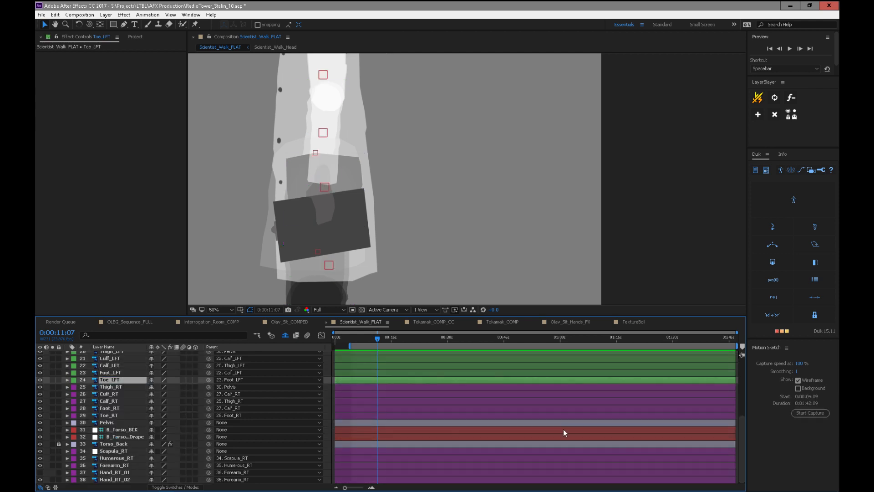
- Check where the Scapula_RT null sits on the upper body and save the project
{"action": "left_click", "coordinate": [126, 451]}
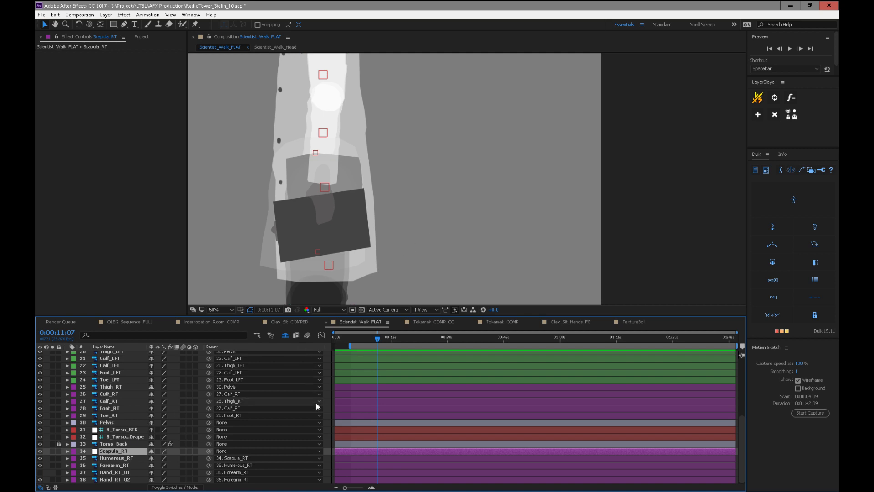
{"action": "left_click_drag", "start_coordinate": [488, 274], "coordinate": [470, 367]}
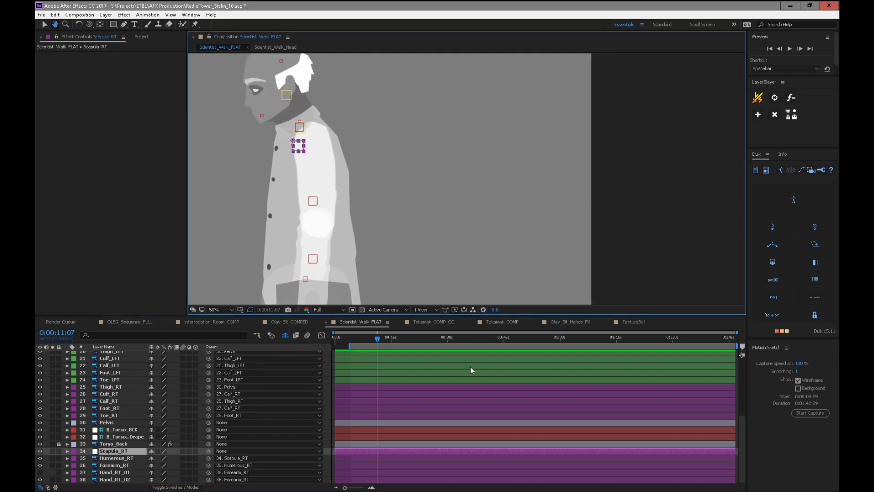
{"action": "left_click_drag", "start_coordinate": [474, 260], "coordinate": [471, 241]}
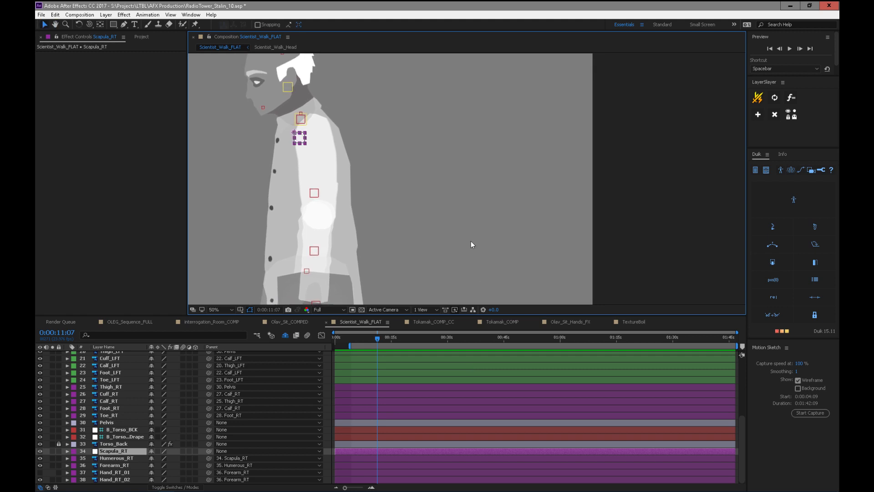
{"action": "left_click_drag", "start_coordinate": [395, 237], "coordinate": [415, 216]}
{"action": "left_click_drag", "start_coordinate": [442, 247], "coordinate": [462, 218]}
{"action": "left_click_drag", "start_coordinate": [742, 433], "coordinate": [750, 356]}
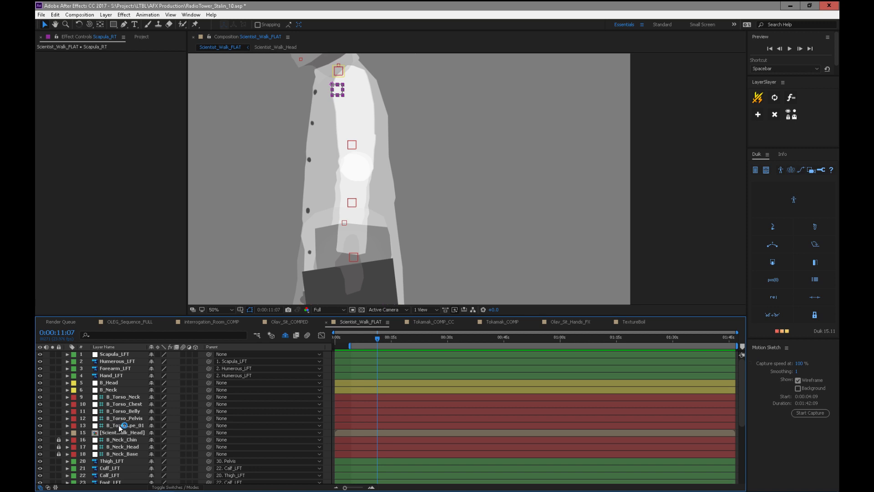
{"action": "key", "text": "ctrl+s"}
- Parent B_Head to B_Neck, and B_Neck to B_Torso_Chest
{"action": "left_click", "coordinate": [125, 383]}
{"action": "left_click_drag", "start_coordinate": [209, 383], "coordinate": [117, 389]}
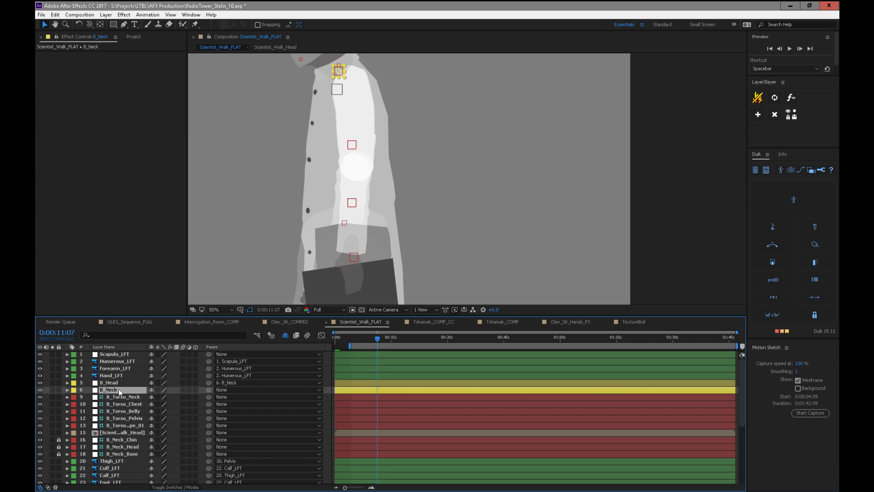
{"action": "left_click_drag", "start_coordinate": [209, 389], "coordinate": [134, 405]}
- Parent B_Torso_Chest to B_Torso_Belly, and B_Torso_Neck to B_Torso_Chest
{"action": "left_click", "coordinate": [134, 406]}
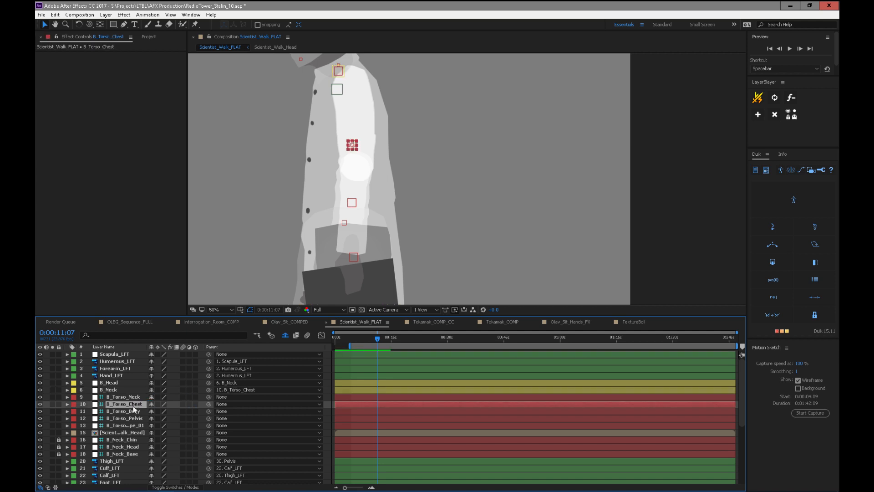
{"action": "left_click", "coordinate": [137, 412]}
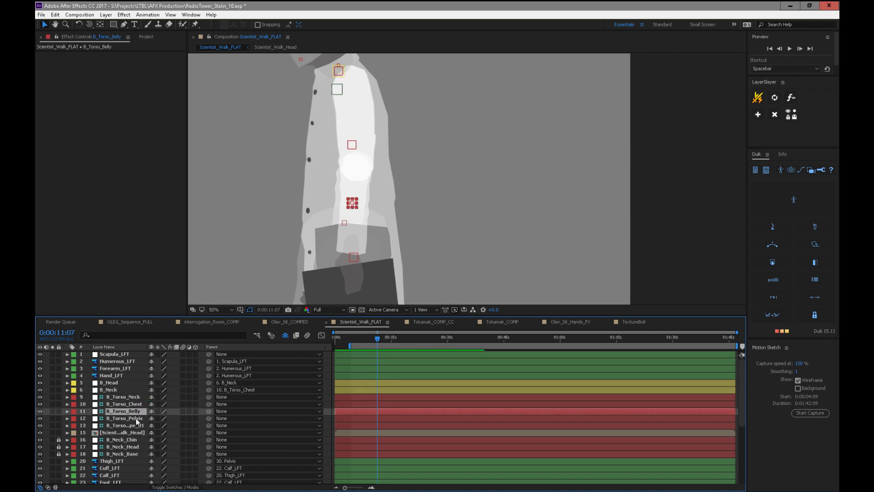
{"action": "left_click", "coordinate": [136, 404]}
{"action": "left_click_drag", "start_coordinate": [208, 404], "coordinate": [131, 411]}
{"action": "left_click", "coordinate": [125, 397]}
{"action": "left_click_drag", "start_coordinate": [208, 396], "coordinate": [128, 404]}
{"action": "left_click", "coordinate": [131, 411]}
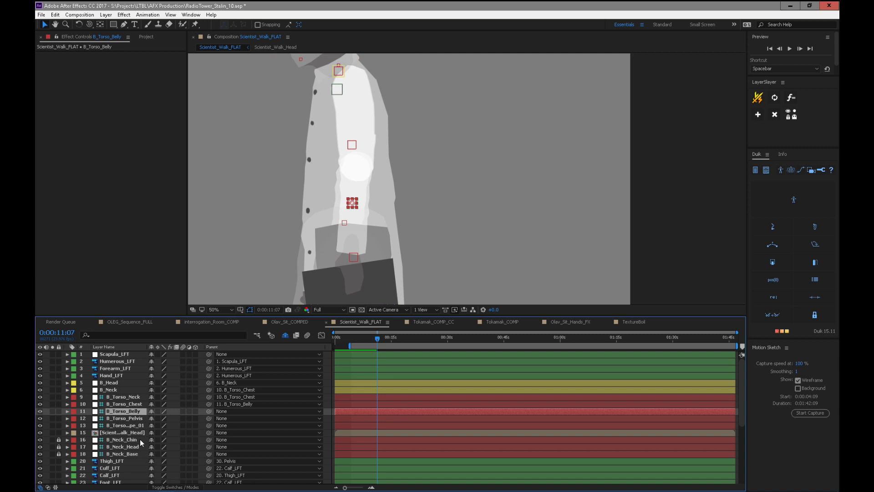
- Change the parent of B_Torso_Neck to B_Neck and check the B_Neck null in the composition
{"action": "left_click", "coordinate": [132, 397]}
{"action": "left_click_drag", "start_coordinate": [209, 397], "coordinate": [114, 390]}
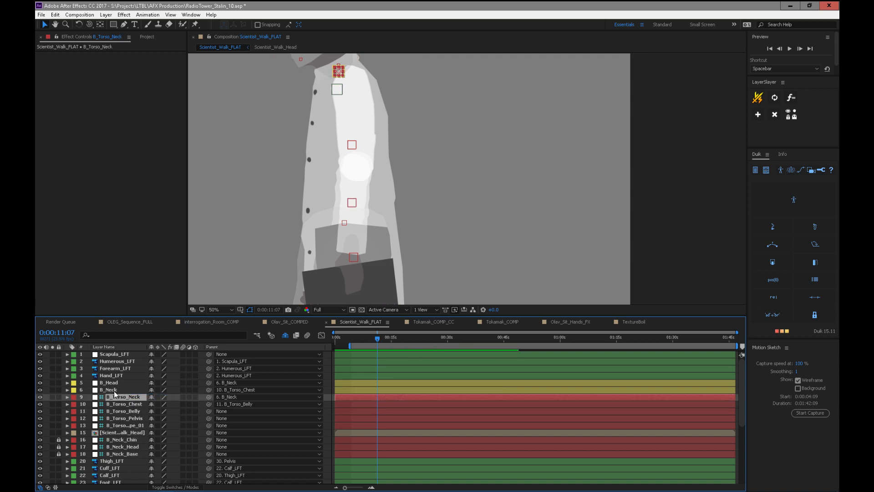
{"action": "left_click", "coordinate": [114, 390]}
{"action": "mouse_move", "coordinate": [345, 77]}
{"action": "left_mouse_down"}
{"action": "mouse_move", "coordinate": [357, 75]}
{"action": "mouse_move", "coordinate": [334, 73]}
{"action": "mouse_move", "coordinate": [358, 73]}
{"action": "mouse_move", "coordinate": [326, 78]}
{"action": "mouse_move", "coordinate": [339, 65]}
{"action": "mouse_move", "coordinate": [353, 81]}
{"action": "mouse_move", "coordinate": [339, 72]}
{"action": "left_mouse_up"}
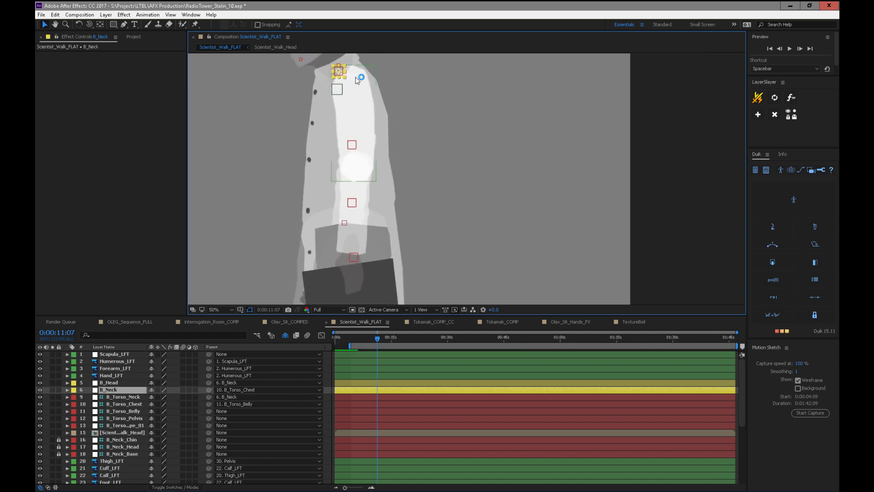
- Unlock B_Neck_Base, parent it to B_Neck, and lock it again
{"action": "left_click", "coordinate": [126, 441]}
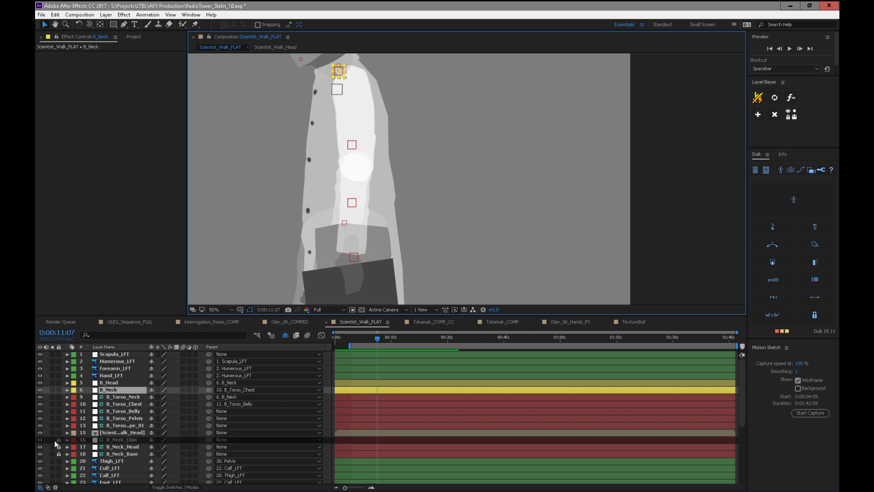
{"action": "left_click", "coordinate": [56, 444]}
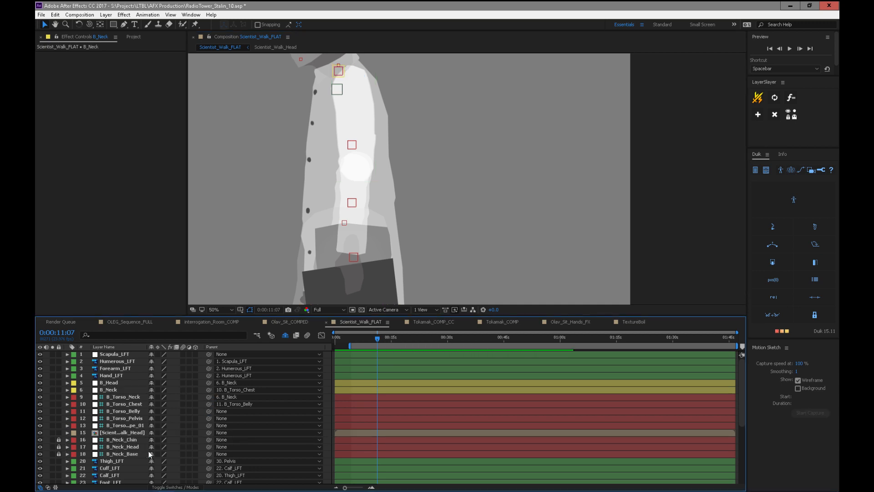
{"action": "left_click", "coordinate": [58, 454]}
{"action": "left_click", "coordinate": [125, 453]}
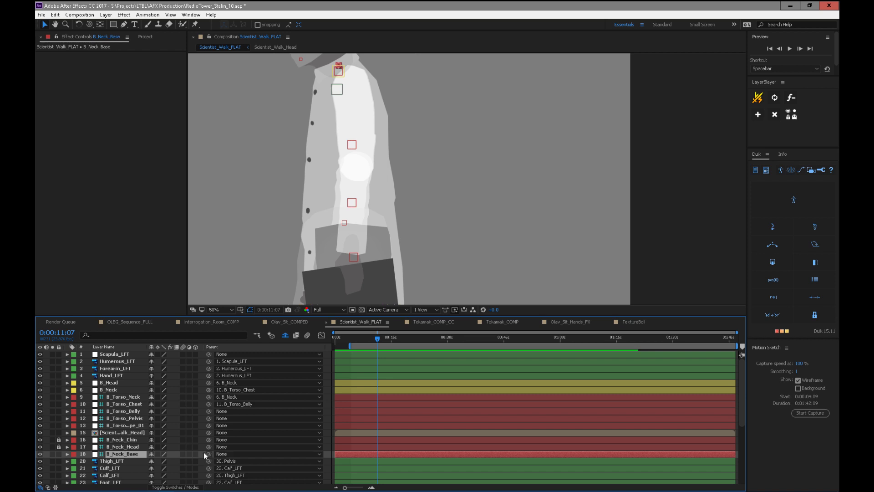
{"action": "left_click_drag", "start_coordinate": [209, 454], "coordinate": [127, 389]}
{"action": "left_click", "coordinate": [58, 454]}
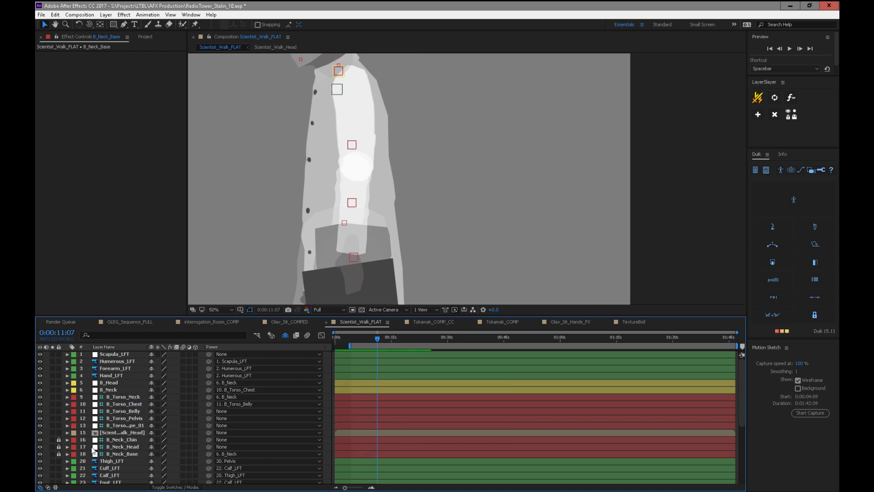
- Parent B_Neck_Chin and B_Neck_Head to B_Head, and lock both layers
{"action": "left_click", "coordinate": [122, 439]}
{"action": "left_click", "coordinate": [123, 447], "text": "ctrl"}
{"action": "left_click_drag", "start_coordinate": [209, 439], "coordinate": [116, 385]}
{"action": "left_click", "coordinate": [58, 439]}
{"action": "left_click", "coordinate": [58, 446]}
- Try rotating the B_Head null to test the neck puppet controls parented to it
{"action": "left_click", "coordinate": [116, 382]}
{"action": "left_click_drag", "start_coordinate": [332, 132], "coordinate": [298, 201]}
{"action": "key", "text": "w"}
{"action": "left_click_drag", "start_coordinate": [296, 114], "coordinate": [303, 104]}
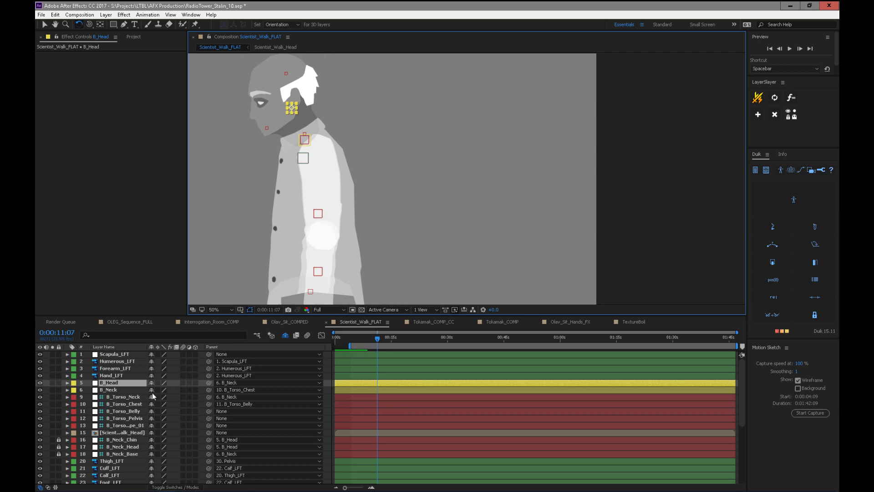
- Parent the Scientist_Walk_Head layer to B_Head and lock it
{"action": "left_click", "coordinate": [136, 432]}
{"action": "left_click_drag", "start_coordinate": [208, 432], "coordinate": [111, 384]}
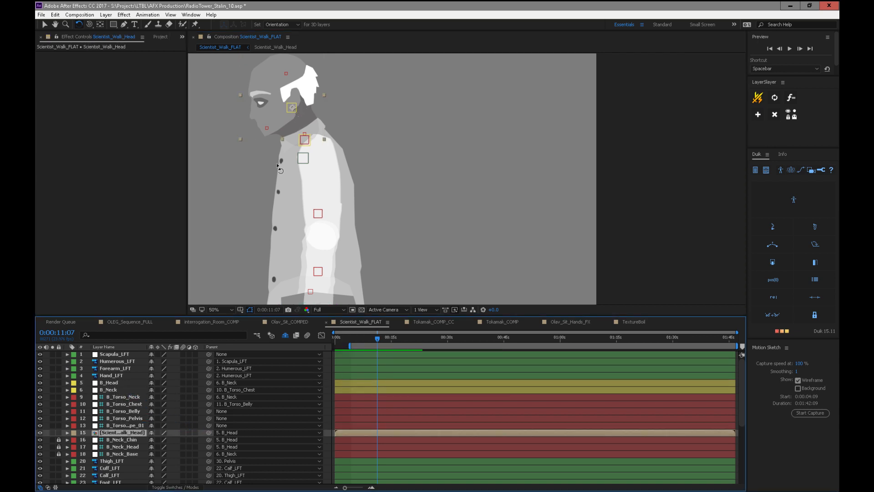
{"action": "left_click", "coordinate": [58, 432]}
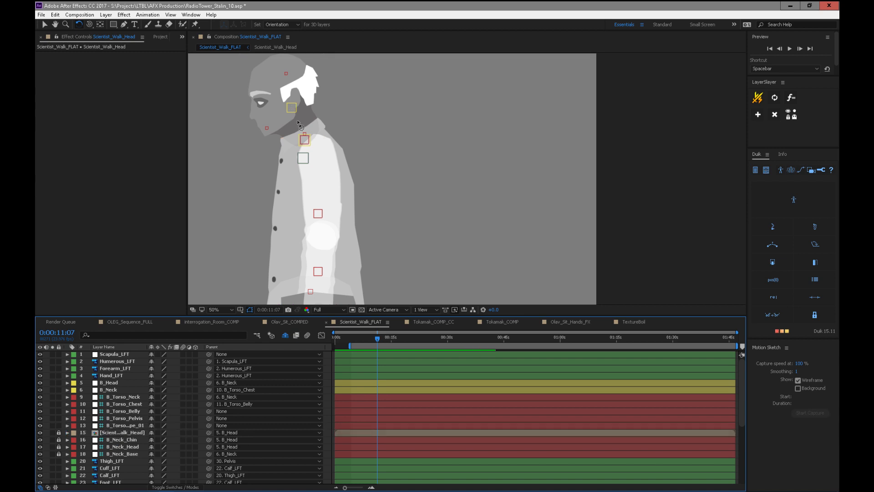
- Try tilting the whole head upward by rotating B_Head, and undo the rotation
{"action": "left_click_drag", "start_coordinate": [297, 114], "coordinate": [304, 126]}
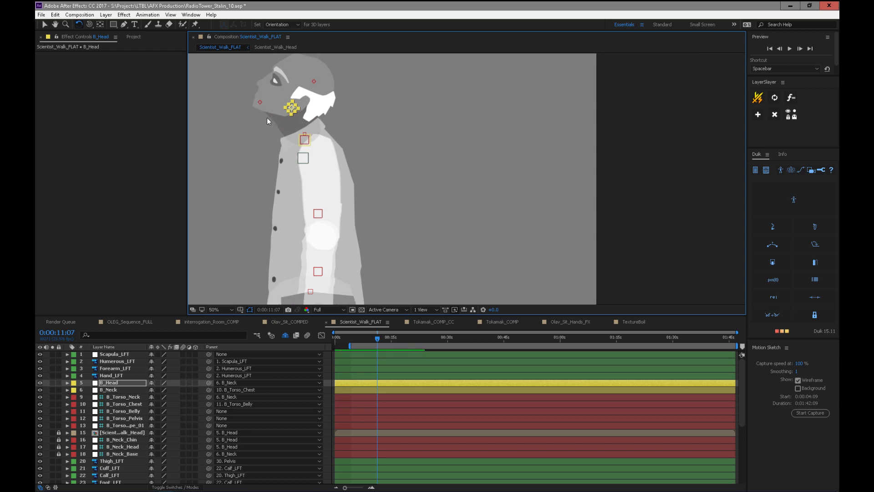
{"action": "key", "text": "ctrl+z"}
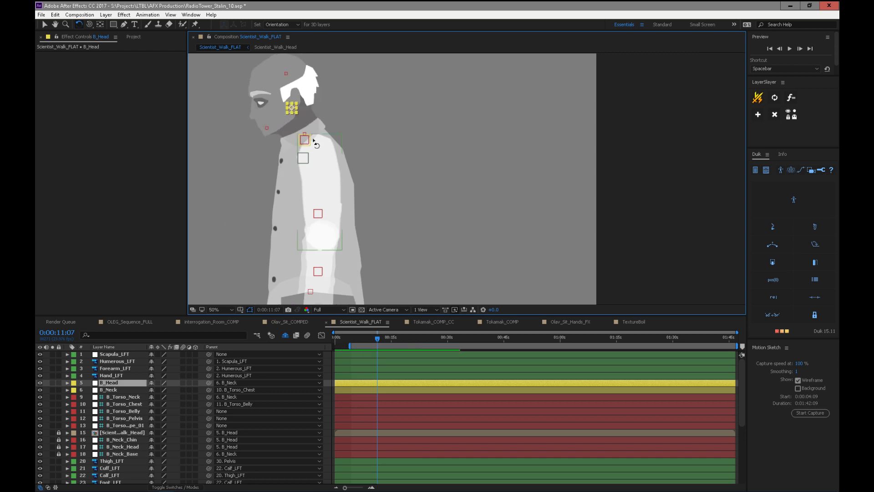
{"action": "left_click", "coordinate": [117, 390]}
- Parent B_Torso_Belly to B_Torso_Pelvis
{"action": "key", "text": "space"}
{"action": "left_click_drag", "start_coordinate": [408, 255], "coordinate": [395, 133]}
{"action": "key", "text": "w"}
{"action": "left_click_drag", "start_coordinate": [209, 411], "coordinate": [136, 418]}
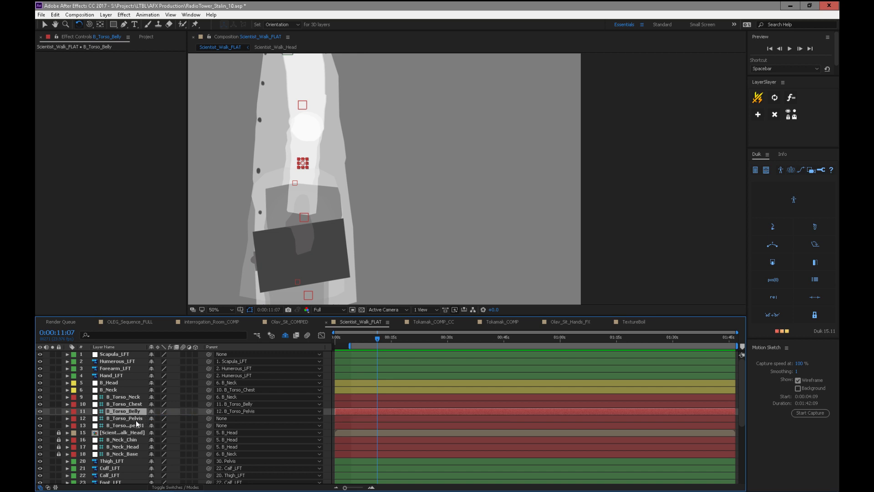
- Parent B_Torso_Drape_01 to B_Torso_Pelvis
{"action": "left_click", "coordinate": [136, 419]}
{"action": "key", "text": "space"}
{"action": "left_click_drag", "start_coordinate": [427, 231], "coordinate": [424, 191]}
{"action": "left_click", "coordinate": [133, 425]}
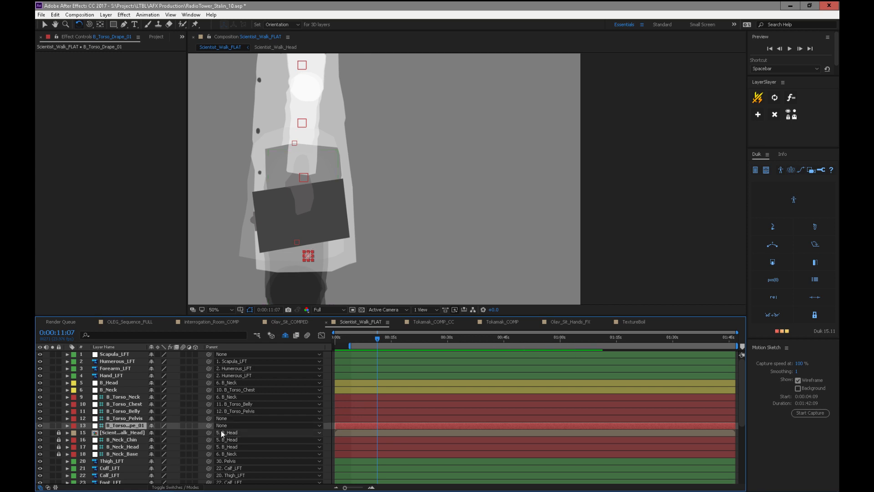
{"action": "left_click_drag", "start_coordinate": [208, 425], "coordinate": [123, 415]}
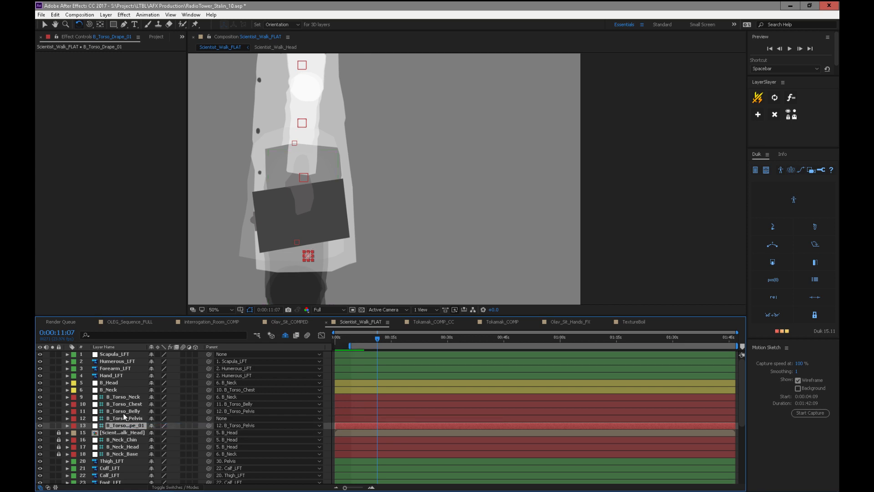
{"action": "left_click", "coordinate": [124, 416]}
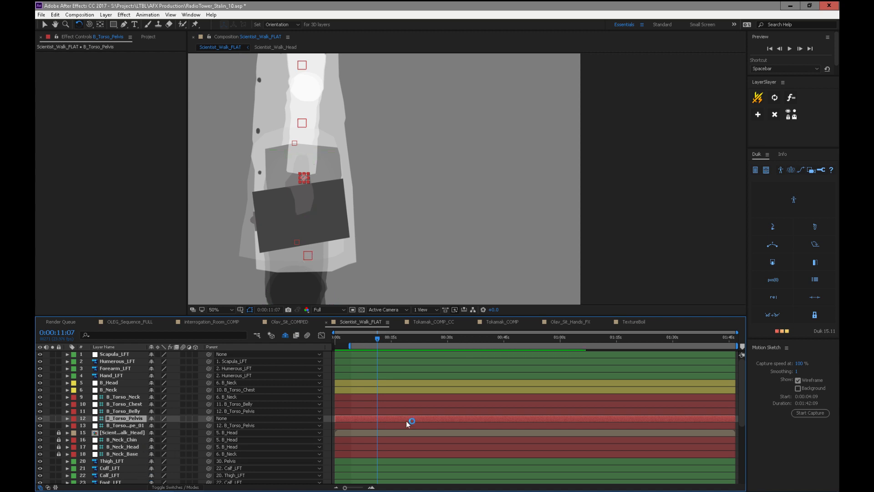
- Lock the back torso bones B_Torso_BCK and B_Torso_BCK_Drape
{"action": "left_click_drag", "start_coordinate": [741, 420], "coordinate": [728, 474]}
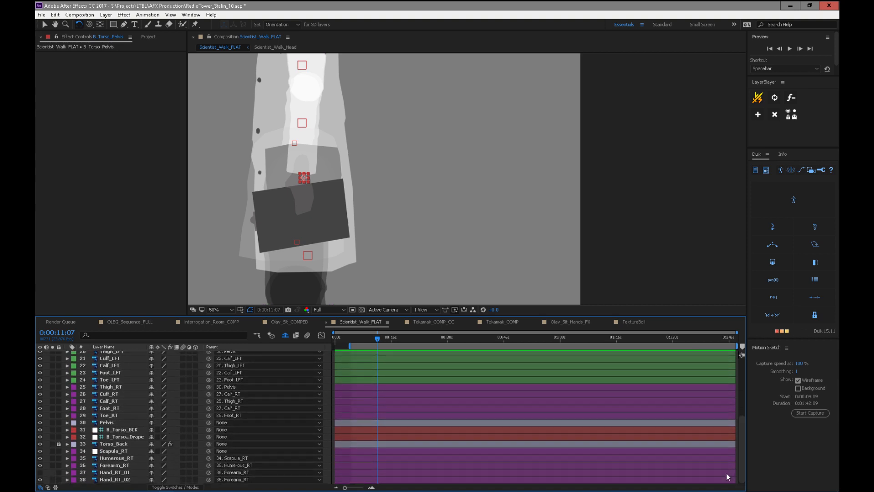
{"action": "left_click", "coordinate": [131, 430]}
{"action": "left_click", "coordinate": [134, 437]}
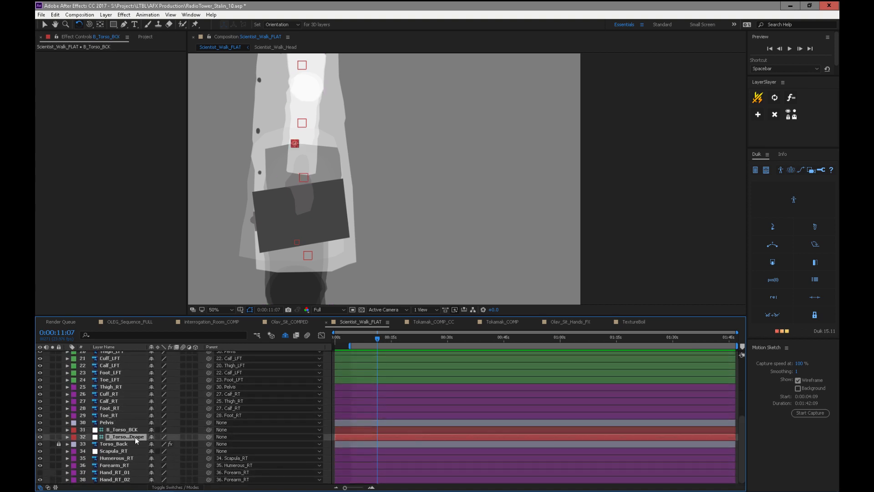
{"action": "left_click_drag", "start_coordinate": [58, 443], "coordinate": [58, 430]}
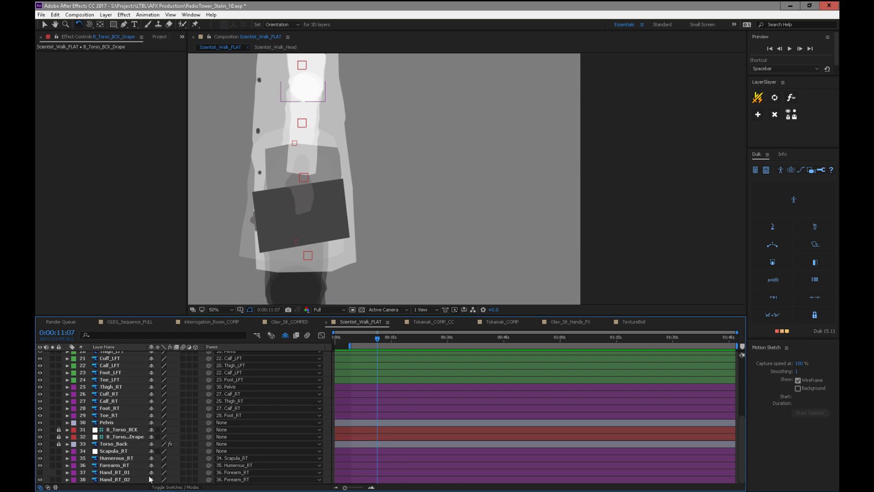
- Lock the hidden Hand_RT_01 layer, leaving Hand_RT_02 unlocked
{"action": "left_click", "coordinate": [114, 451]}
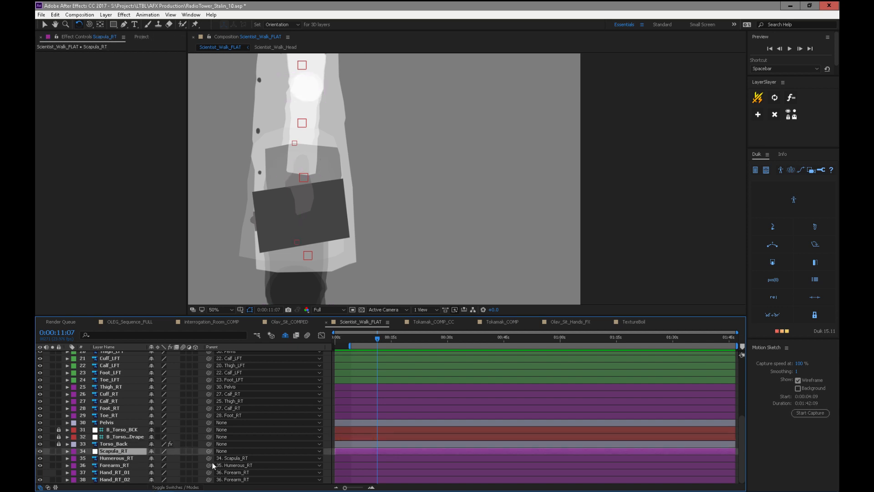
{"action": "left_click", "coordinate": [116, 472]}
{"action": "left_click", "coordinate": [127, 479]}
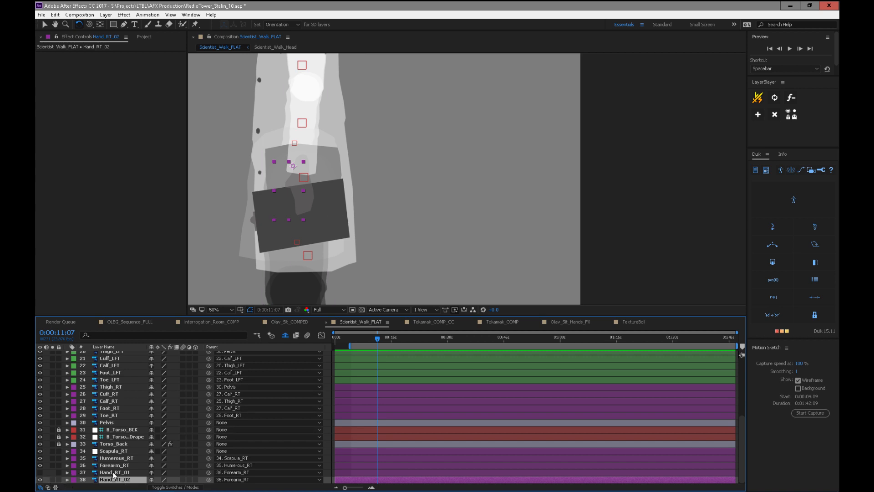
{"action": "left_click", "coordinate": [58, 472]}
- Lock the Cuff_RT and Calf_RT layers, and unlock both again
{"action": "left_click_drag", "start_coordinate": [741, 453], "coordinate": [748, 426]}
{"action": "left_click", "coordinate": [109, 441]}
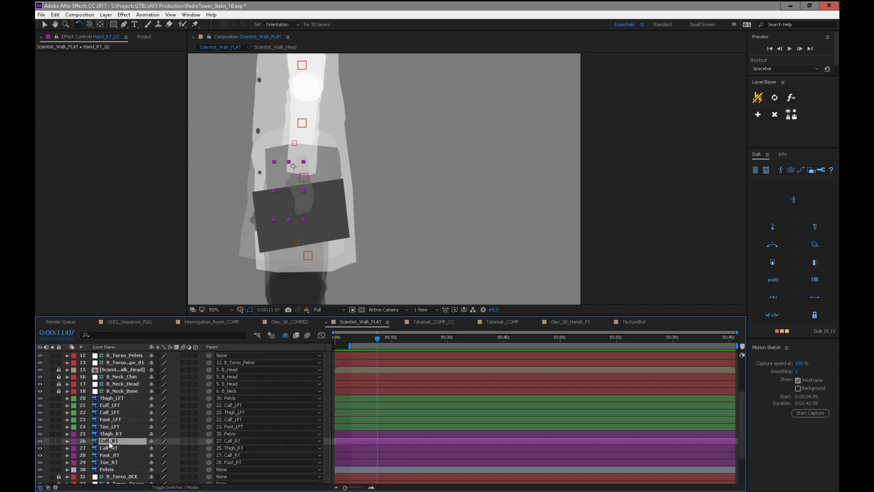
{"action": "left_click", "coordinate": [117, 448]}
{"action": "left_click", "coordinate": [60, 448]}
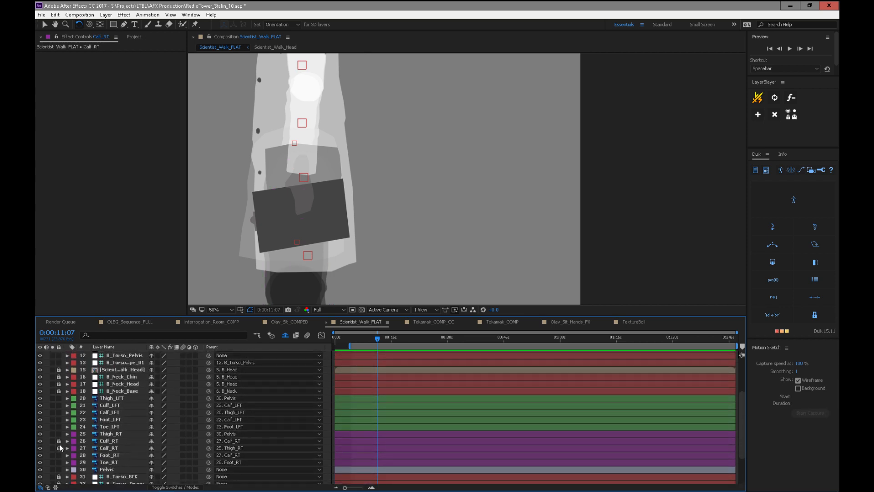
{"action": "left_click_drag", "start_coordinate": [400, 228], "coordinate": [394, 78]}
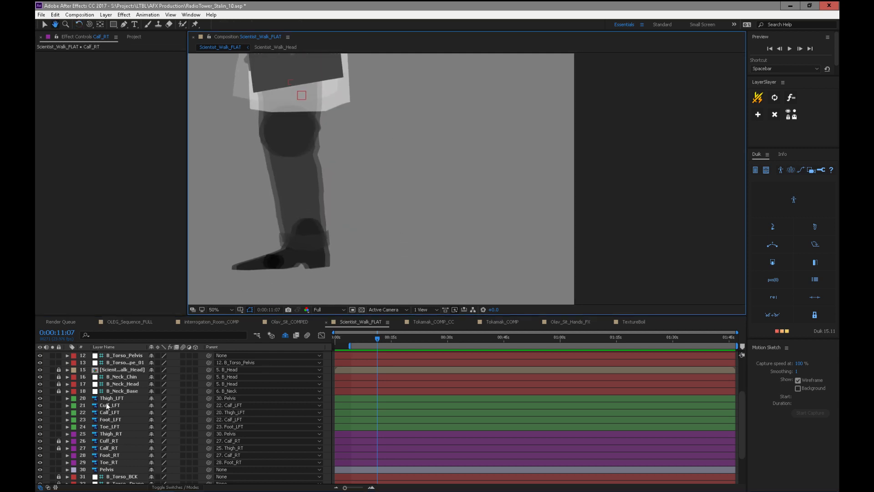
{"action": "left_click_drag", "start_coordinate": [58, 448], "coordinate": [58, 441]}
- Lock only the trouser cuff layers Cuff_RT and Cuff_LFT, keeping the thigh and calf layers unlocked
{"action": "left_click", "coordinate": [114, 440]}
{"action": "left_click", "coordinate": [113, 448]}
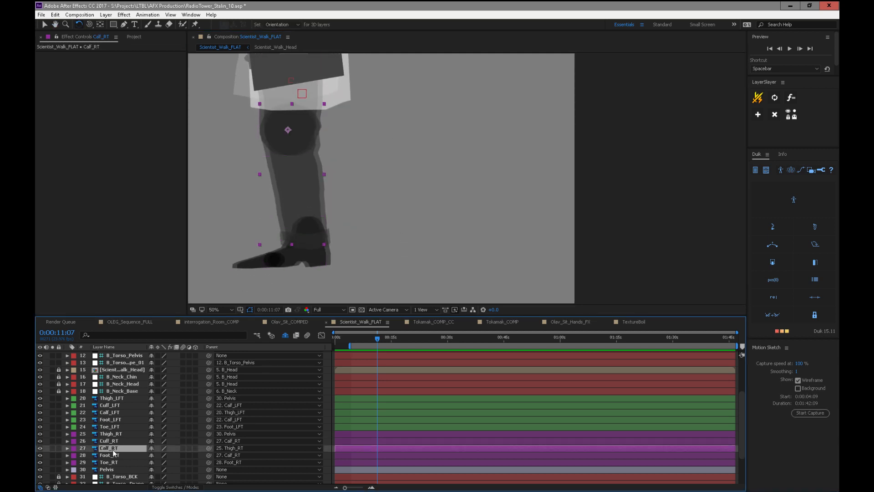
{"action": "left_click", "coordinate": [115, 442]}
{"action": "left_click_drag", "start_coordinate": [59, 440], "coordinate": [59, 433]}
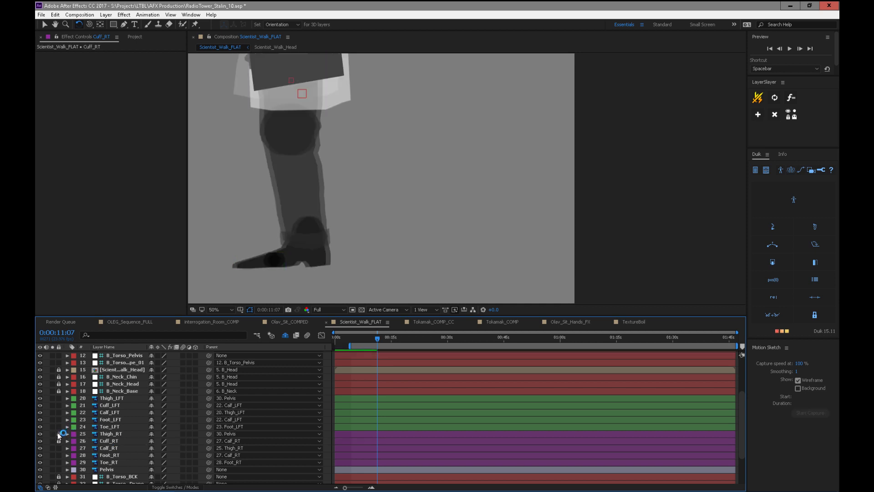
{"action": "left_click", "coordinate": [58, 433]}
{"action": "mouse_move", "coordinate": [743, 424]}
{"action": "left_mouse_down"}
{"action": "mouse_move", "coordinate": [751, 395]}
{"action": "mouse_move", "coordinate": [747, 422]}
{"action": "mouse_move", "coordinate": [746, 415]}
{"action": "left_mouse_up"}
{"action": "left_click", "coordinate": [58, 421]}
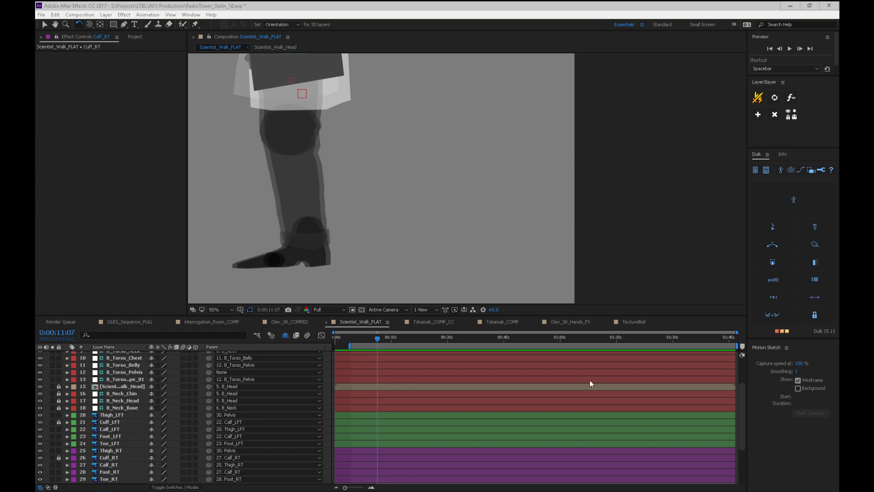
- Parent the left shoulder null Scapula_LFT to B_Torso_Chest
{"action": "left_click_drag", "start_coordinate": [742, 419], "coordinate": [746, 384]}
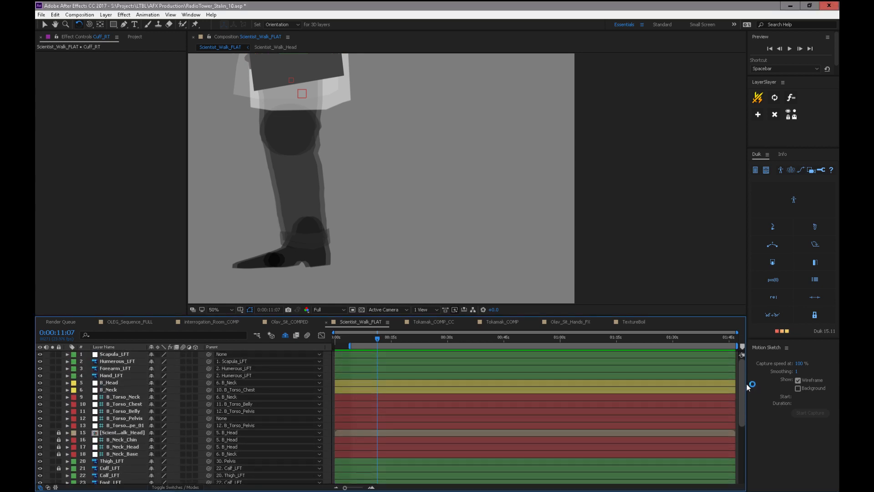
{"action": "left_click", "coordinate": [142, 398]}
{"action": "left_click", "coordinate": [132, 418]}
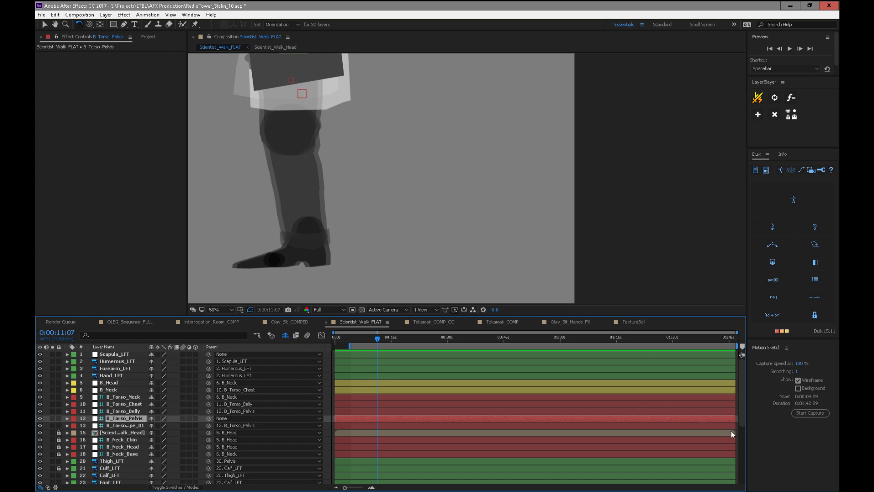
{"action": "left_click", "coordinate": [124, 353]}
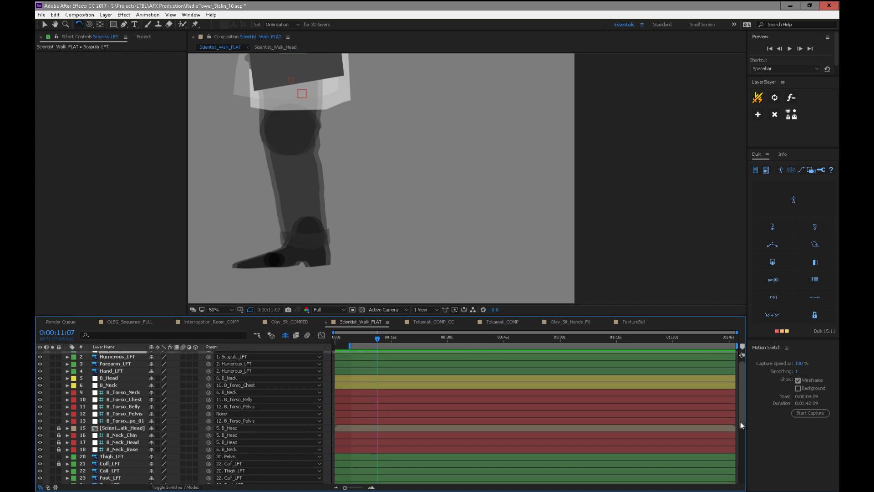
{"action": "left_click_drag", "start_coordinate": [210, 356], "coordinate": [137, 404]}
- Parent the right shoulder null Scapula_RT to B_Torso_Chest and clear the selection
{"action": "scroll", "coordinate": [733, 449], "scroll_direction": "down", "scroll_amount": 6}
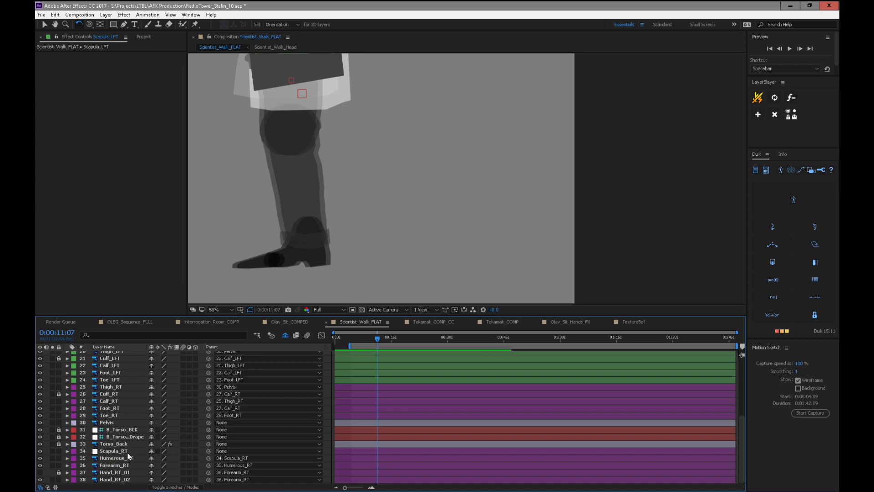
{"action": "left_click", "coordinate": [128, 451]}
{"action": "left_click", "coordinate": [223, 450]}
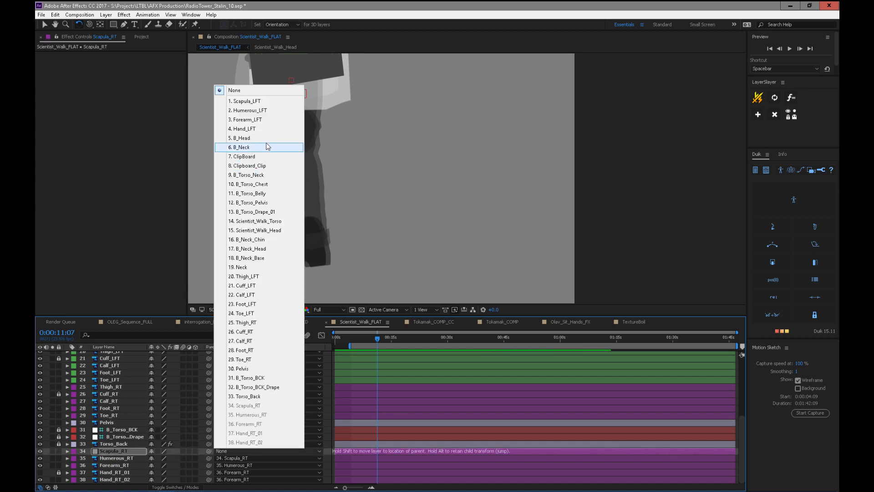
{"action": "left_click", "coordinate": [276, 185]}
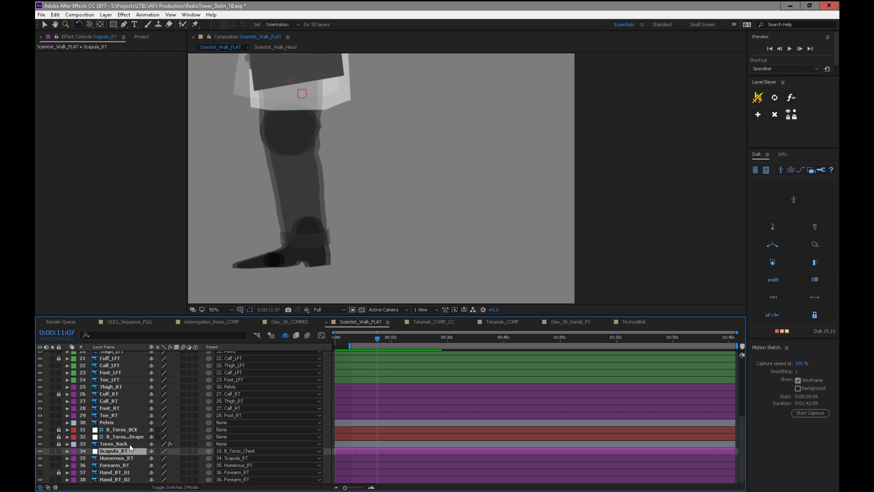
{"action": "key", "text": "ctrl+shift+a"}
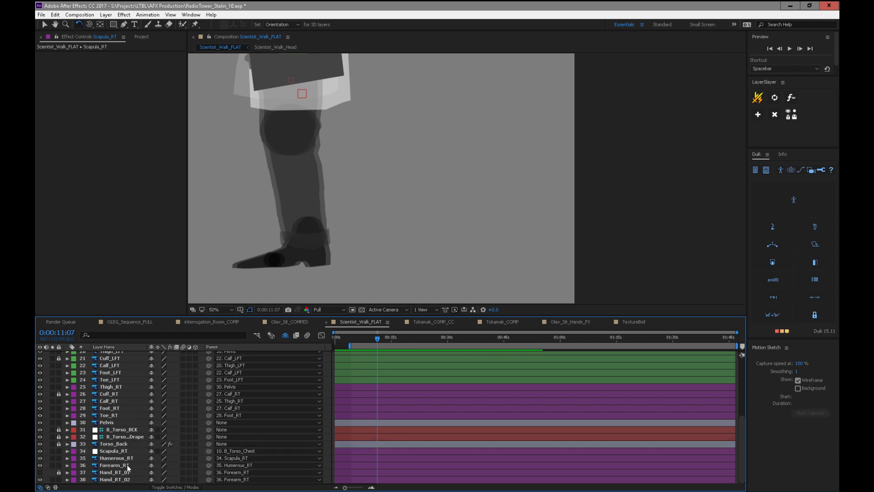
- Lock the B_Torso_Pelvis bone layer
{"action": "left_click", "coordinate": [127, 457]}
{"action": "left_click", "coordinate": [127, 464]}
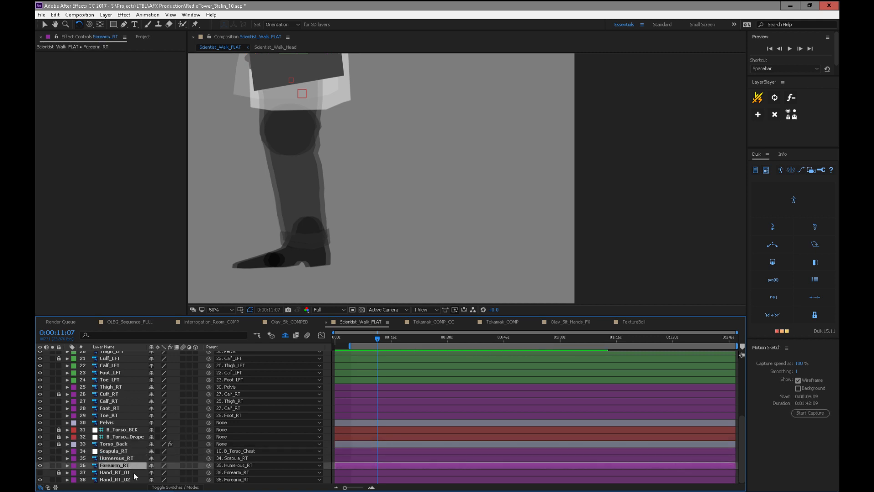
{"action": "left_click", "coordinate": [119, 421]}
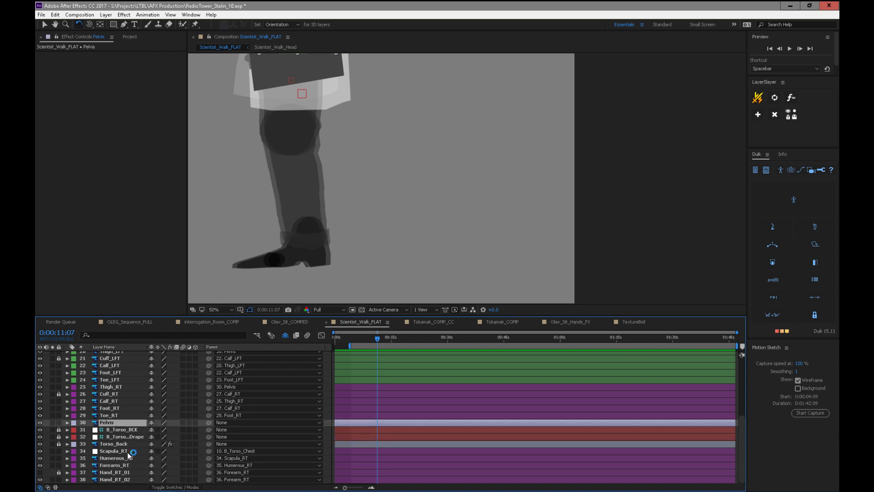
{"action": "left_click_drag", "start_coordinate": [741, 433], "coordinate": [741, 397]}
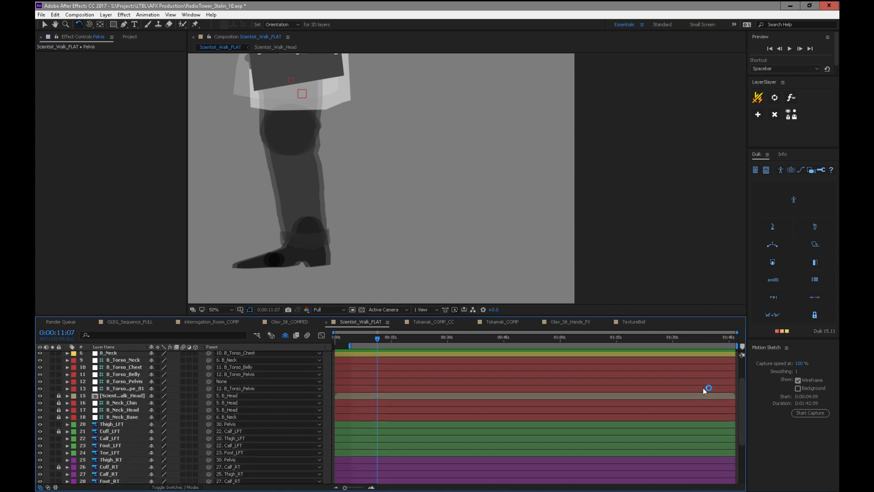
{"action": "left_click", "coordinate": [123, 381]}
{"action": "left_click", "coordinate": [58, 381]}
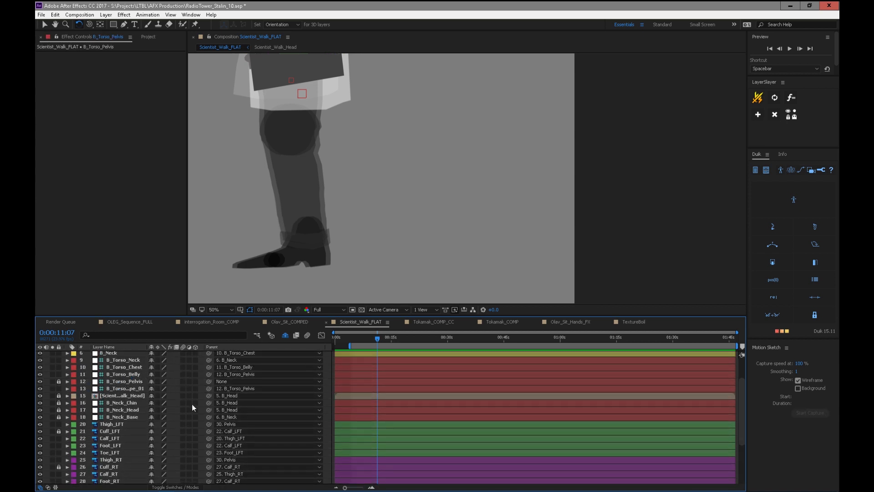
- Move the Pelvis layer's anchor point onto the B_Torso_Pelvis bone
{"action": "scroll", "coordinate": [735, 441], "scroll_direction": "down", "scroll_amount": 4}
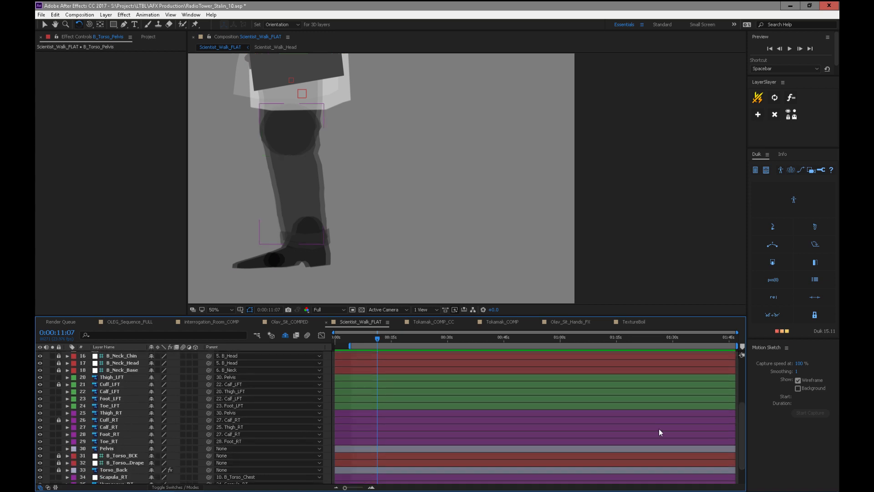
{"action": "left_click", "coordinate": [111, 451]}
{"action": "key", "text": "space"}
{"action": "left_click_drag", "start_coordinate": [407, 202], "coordinate": [396, 334]}
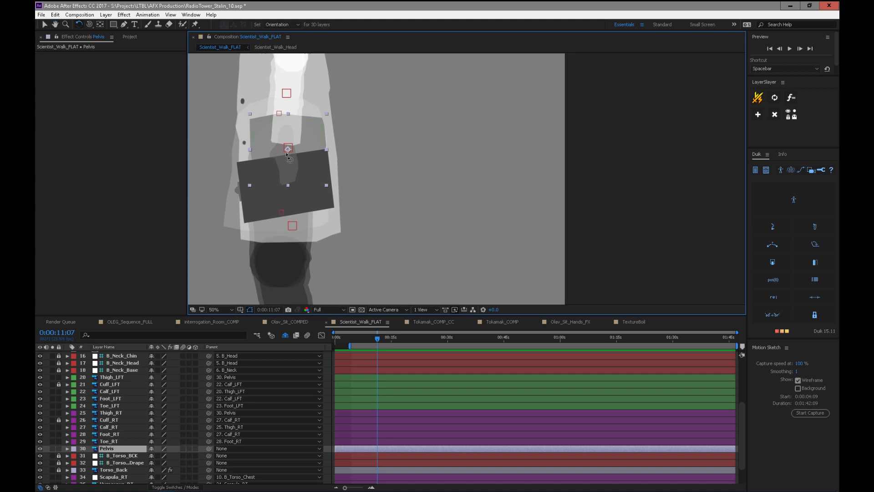
{"action": "key", "text": "y"}
{"action": "left_click_drag", "start_coordinate": [288, 149], "coordinate": [287, 147]}
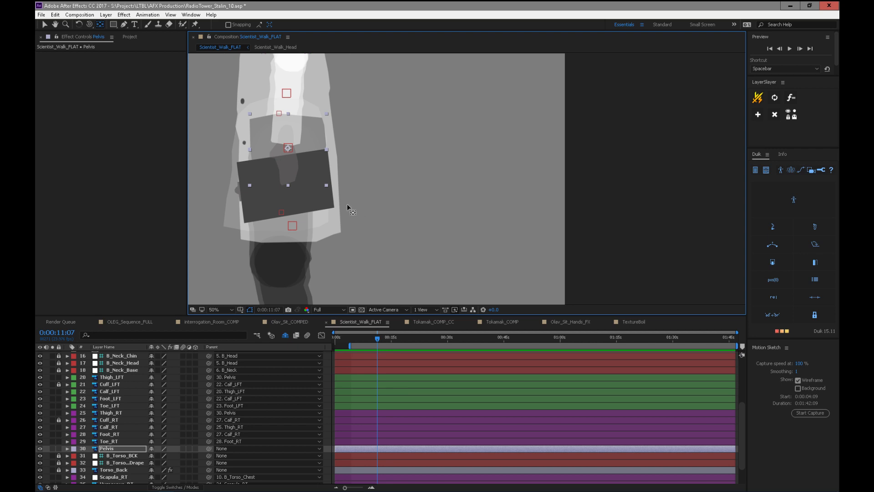
{"action": "left_click", "coordinate": [117, 435]}
{"action": "left_click", "coordinate": [116, 417]}
{"action": "left_click", "coordinate": [116, 415]}
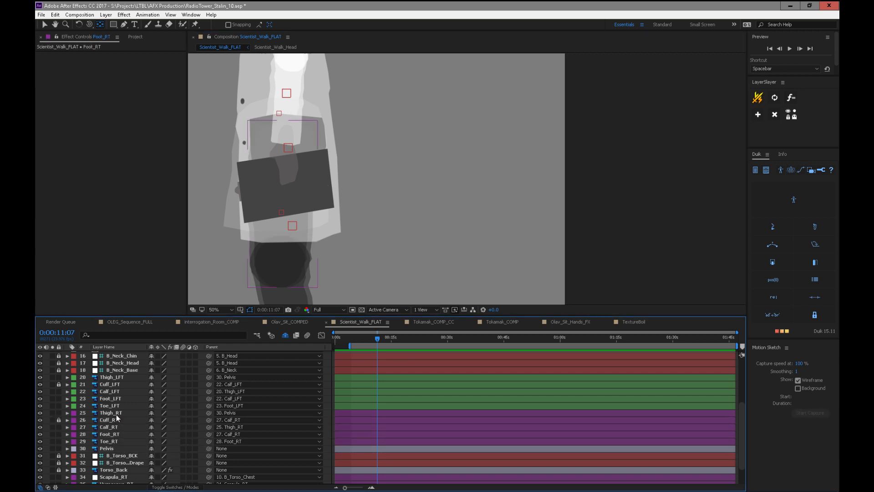
{"action": "left_click", "coordinate": [125, 427]}
{"action": "left_click", "coordinate": [115, 391]}
- Select the unlocked left arm, head, neck and torso layers from Scapula_LFT to B_Torso_Drape_01, with the figure in view
{"action": "left_click_drag", "start_coordinate": [740, 425], "coordinate": [737, 358]}
{"action": "left_click", "coordinate": [122, 354]}
{"action": "key", "text": "space"}
{"action": "left_click_drag", "start_coordinate": [462, 189], "coordinate": [482, 212]}
{"action": "key", "text": "comma"}
{"action": "key", "text": "space"}
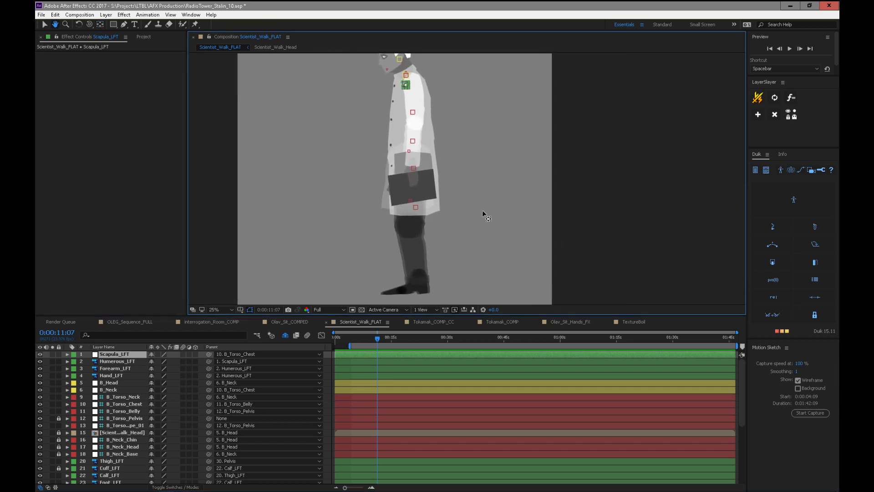
{"action": "left_click", "coordinate": [119, 411], "text": "shift"}
{"action": "left_click", "coordinate": [122, 427], "text": "shift"}
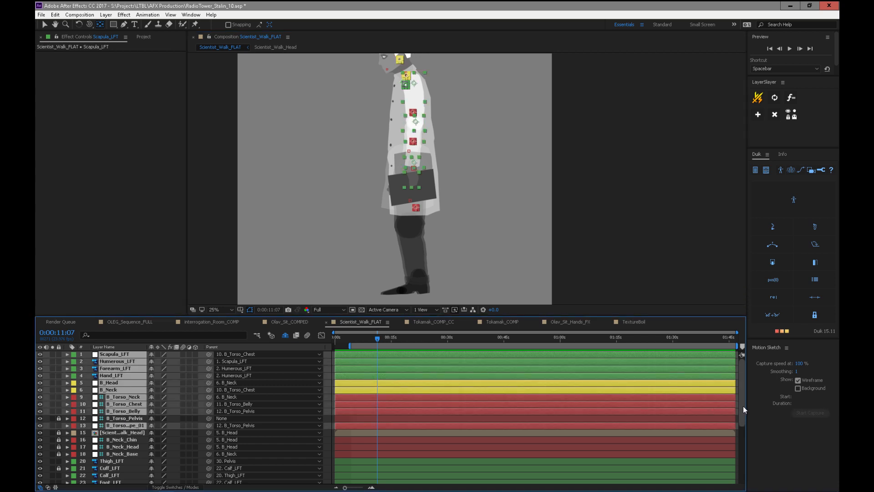
- Add the thigh, calf, foot and toe layers of both legs and the Pelvis layer to the selection, leaving out the cuffs
{"action": "scroll", "coordinate": [743, 406], "scroll_direction": "down", "scroll_amount": 3}
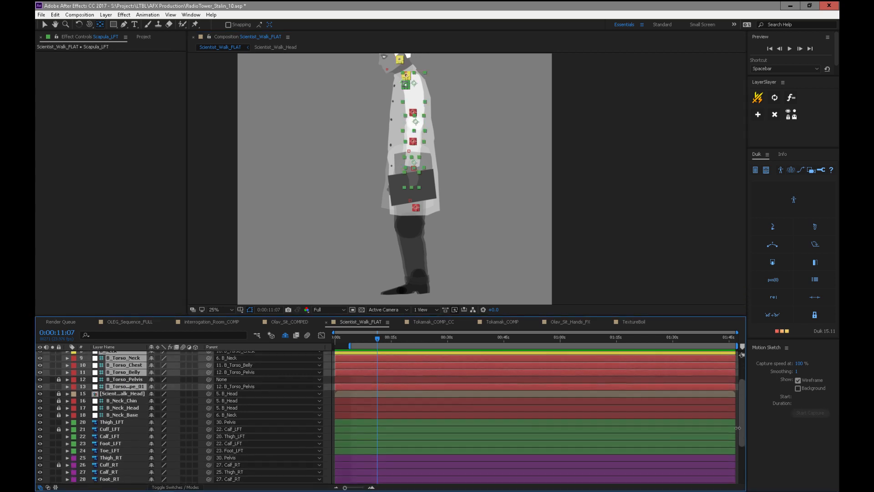
{"action": "left_click", "coordinate": [119, 422], "text": "shift"}
{"action": "left_click", "coordinate": [117, 434], "text": "shift"}
{"action": "left_click", "coordinate": [119, 441], "text": "shift"}
{"action": "left_click", "coordinate": [122, 448], "text": "shift"}
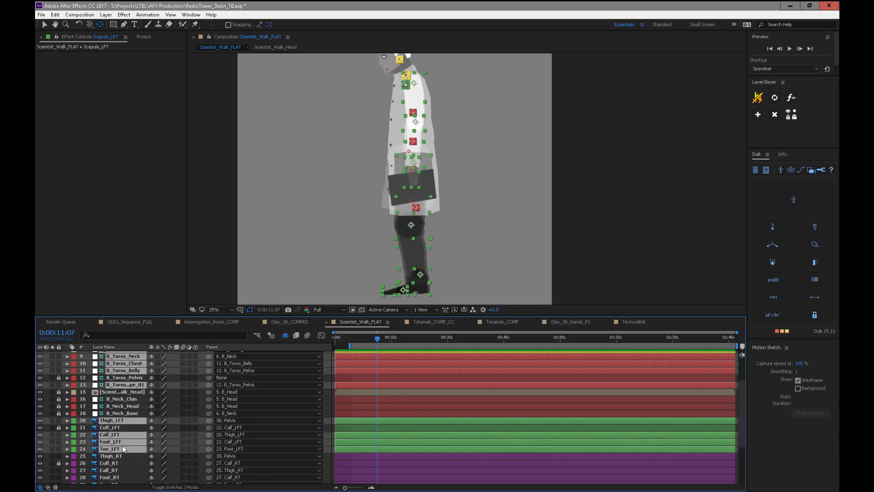
{"action": "scroll", "coordinate": [743, 442], "scroll_direction": "down", "scroll_amount": 5}
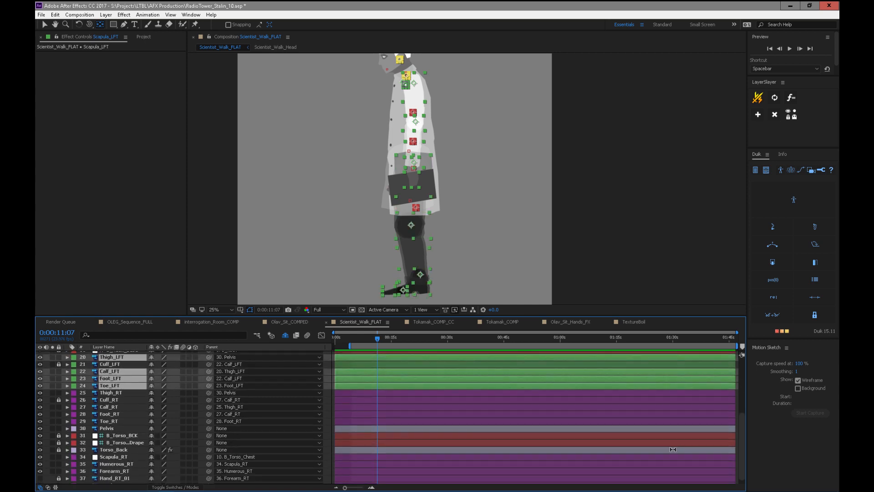
{"action": "left_click", "coordinate": [111, 392], "text": "shift"}
{"action": "left_click", "coordinate": [111, 428], "text": "shift"}
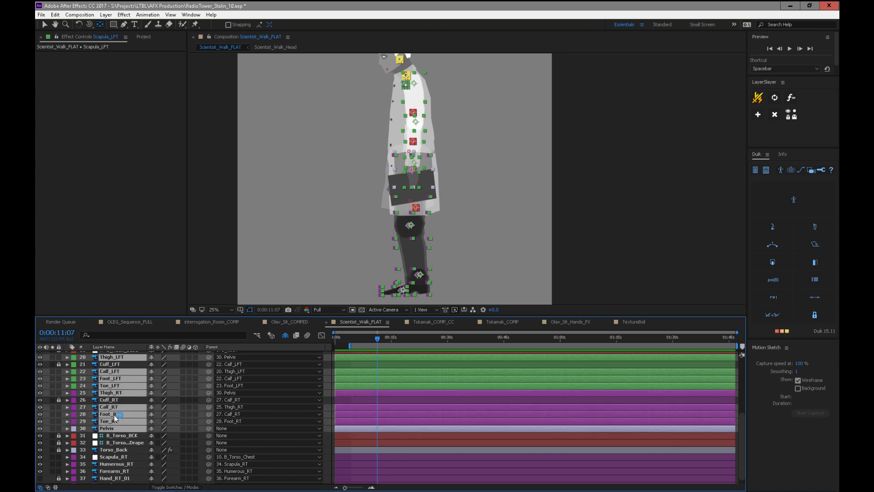
- Add the right arm layers Scapula_RT, Humerous_RT, Forearm_RT and Hand_RT_02 to the selection
{"action": "left_click", "coordinate": [115, 449], "text": "shift"}
{"action": "left_click", "coordinate": [119, 456], "text": "shift"}
{"action": "left_click", "coordinate": [121, 464], "text": "shift"}
{"action": "left_click", "coordinate": [132, 471], "text": "shift"}
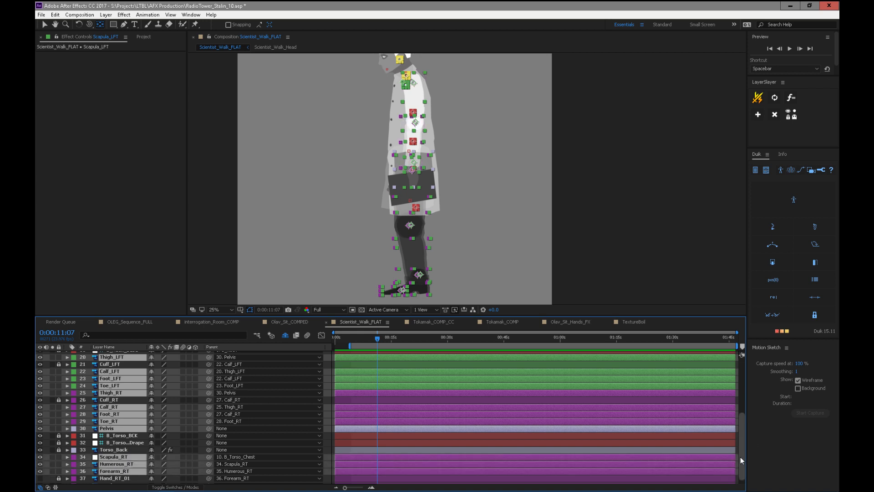
{"action": "scroll", "coordinate": [740, 458], "scroll_direction": "down", "scroll_amount": 1}
{"action": "left_click", "coordinate": [122, 479], "text": "shift"}
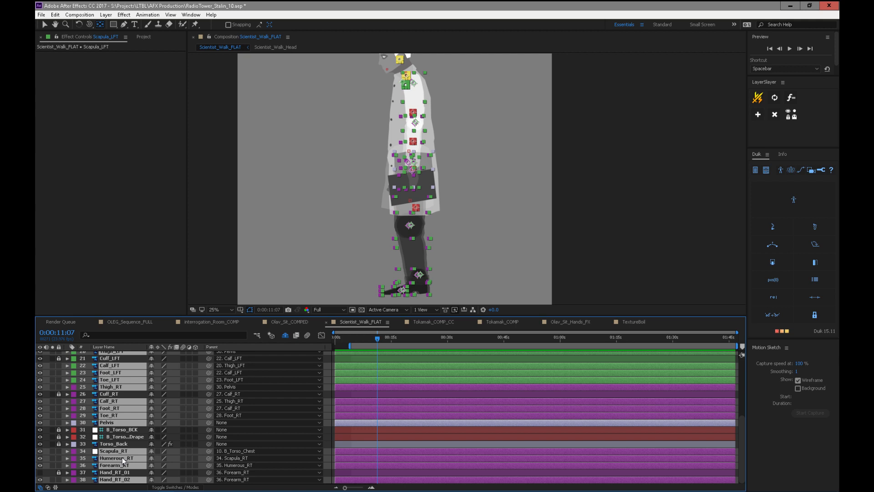
{"action": "left_click_drag", "start_coordinate": [741, 454], "coordinate": [742, 390]}
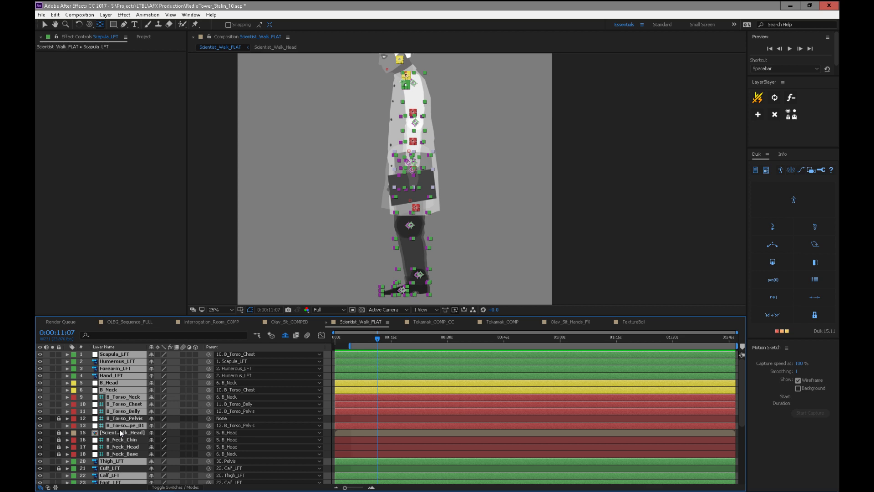
- Unlock the B_Torso_Pelvis bone and parent it to the Pelvis layer
{"action": "left_click_drag", "start_coordinate": [741, 397], "coordinate": [749, 420]}
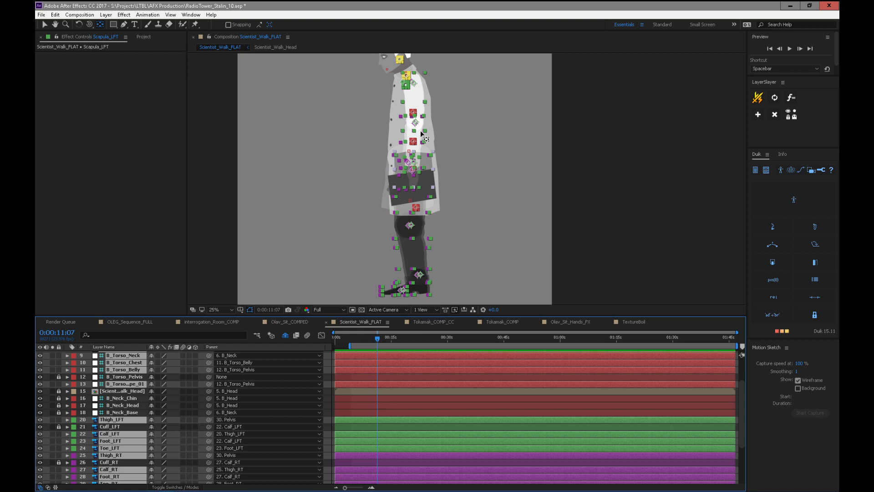
{"action": "scroll", "coordinate": [736, 365], "scroll_direction": "up", "scroll_amount": 5}
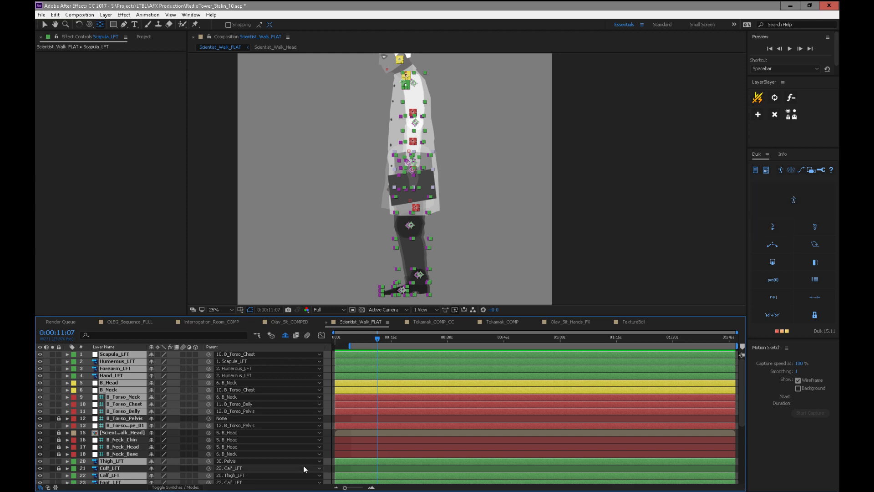
{"action": "left_click_drag", "start_coordinate": [741, 405], "coordinate": [728, 463]}
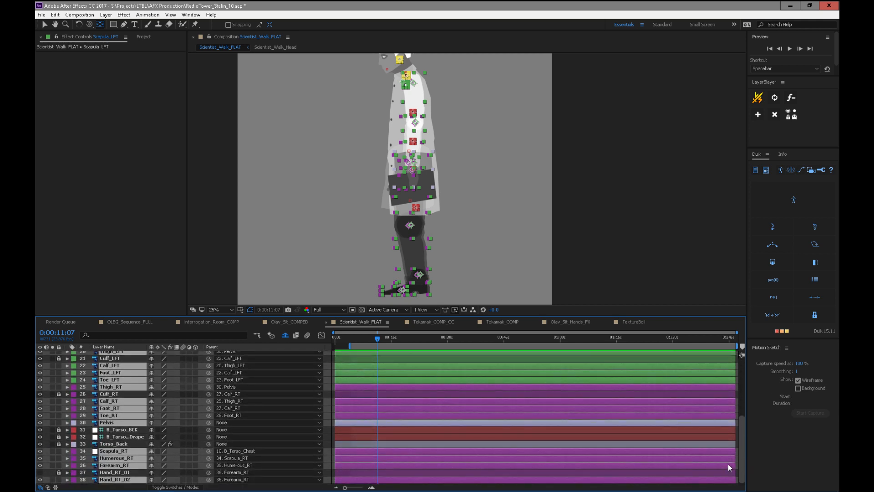
{"action": "left_click_drag", "start_coordinate": [728, 463], "coordinate": [737, 422]}
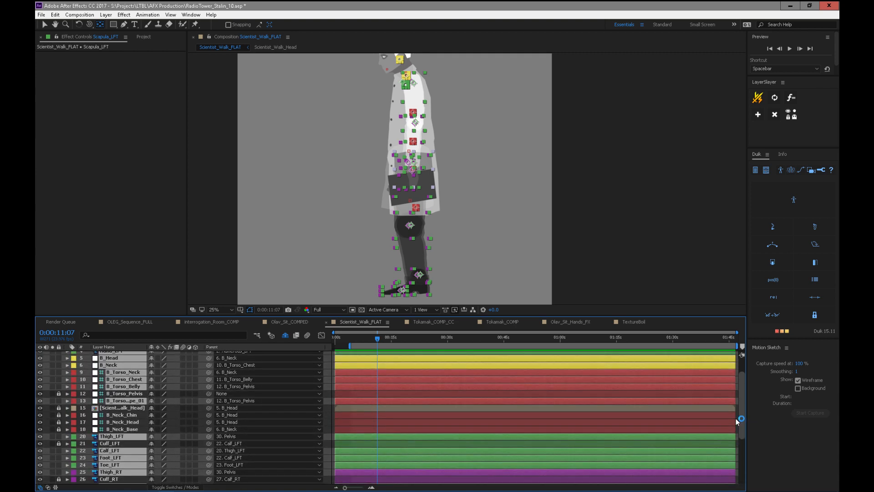
{"action": "left_click", "coordinate": [58, 394]}
{"action": "left_click", "coordinate": [136, 395]}
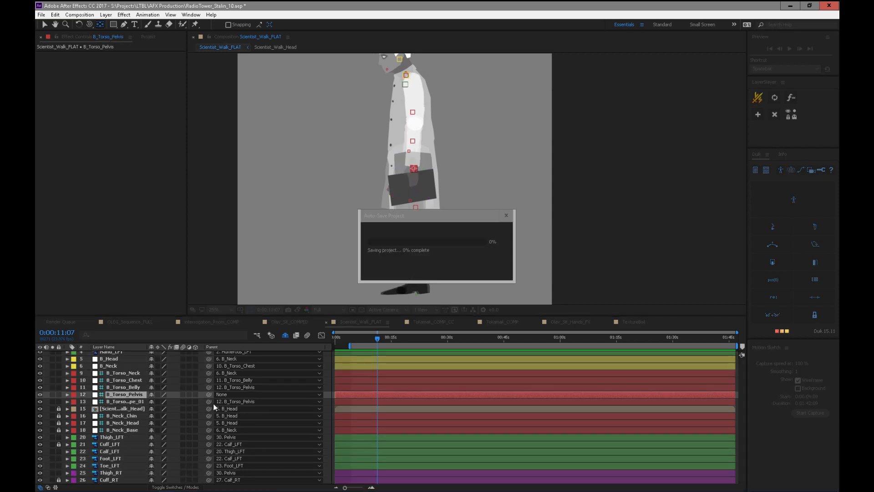
{"action": "left_click_drag", "start_coordinate": [209, 394], "coordinate": [117, 456]}
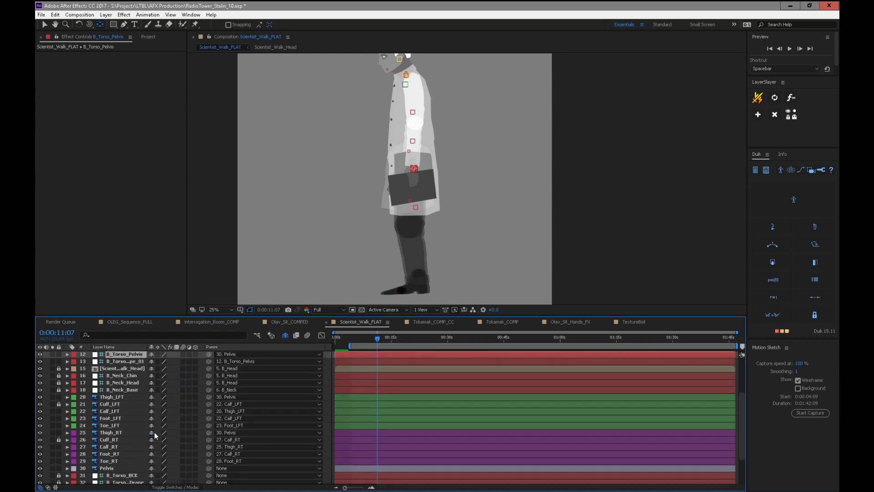
- Test the hierarchy by rotating the Pelvis layer, and undo the rotation
{"action": "left_click", "coordinate": [115, 468]}
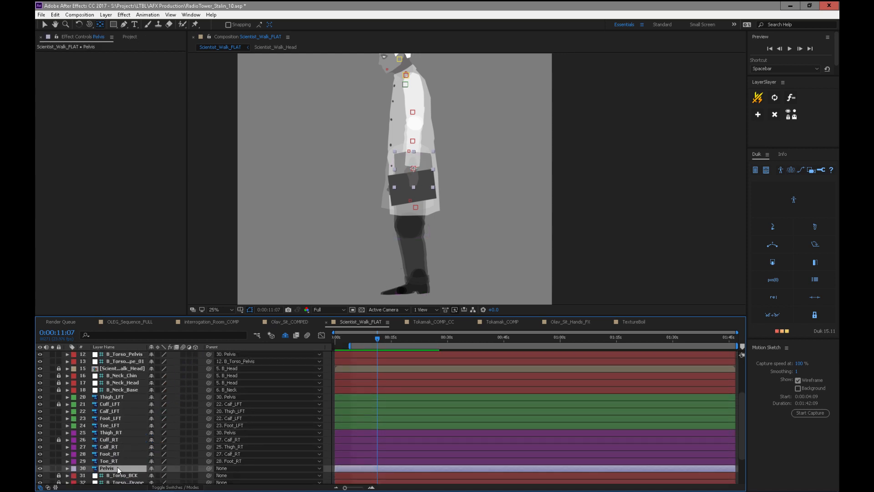
{"action": "key", "text": "w"}
{"action": "left_click_drag", "start_coordinate": [425, 183], "coordinate": [438, 165]}
{"action": "key", "text": "ctrl+z"}
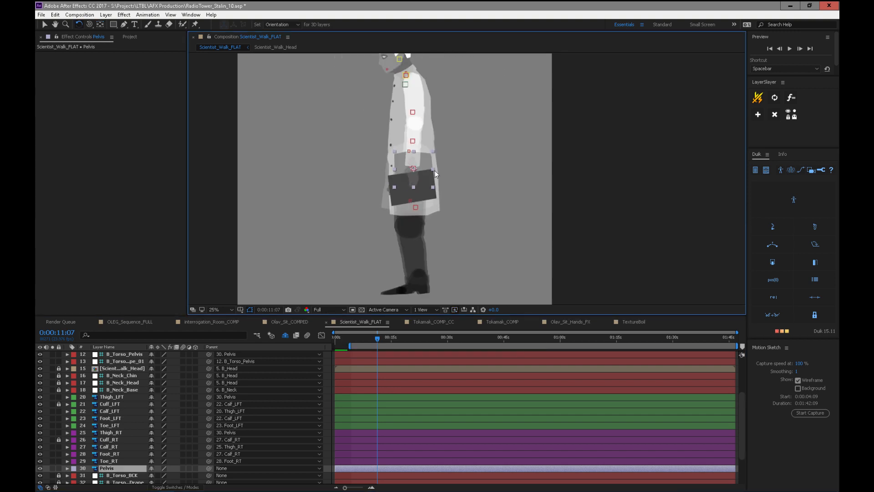
{"action": "left_click", "coordinate": [59, 466]}
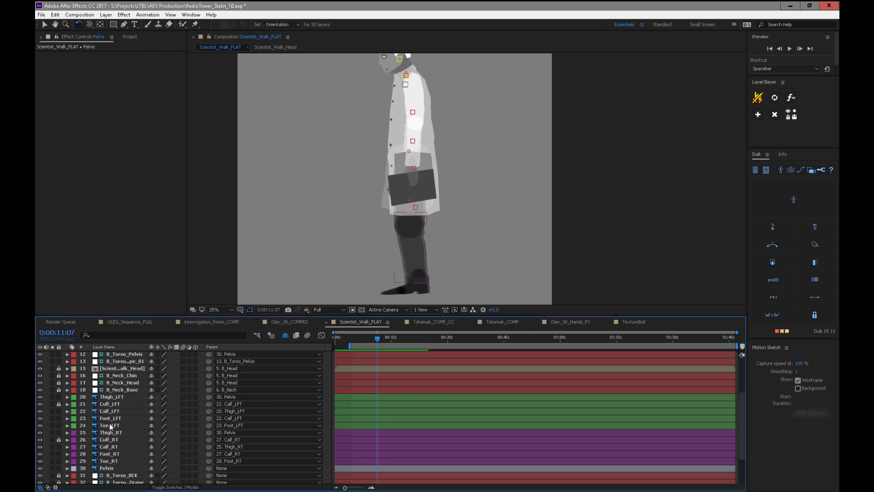
- Lock the B_Torso_Pelvis, B_Torso_Drape_01 and B_Torso_Neck bones, leaving the chest and belly bones unlocked
{"action": "scroll", "coordinate": [740, 423], "scroll_direction": "up", "scroll_amount": 1}
{"action": "scroll", "coordinate": [741, 420], "scroll_direction": "up", "scroll_amount": 3}
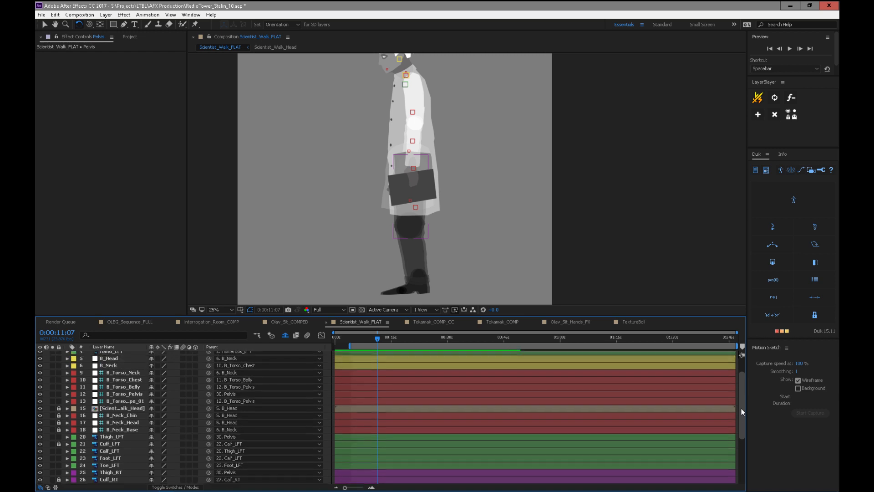
{"action": "left_click", "coordinate": [131, 407]}
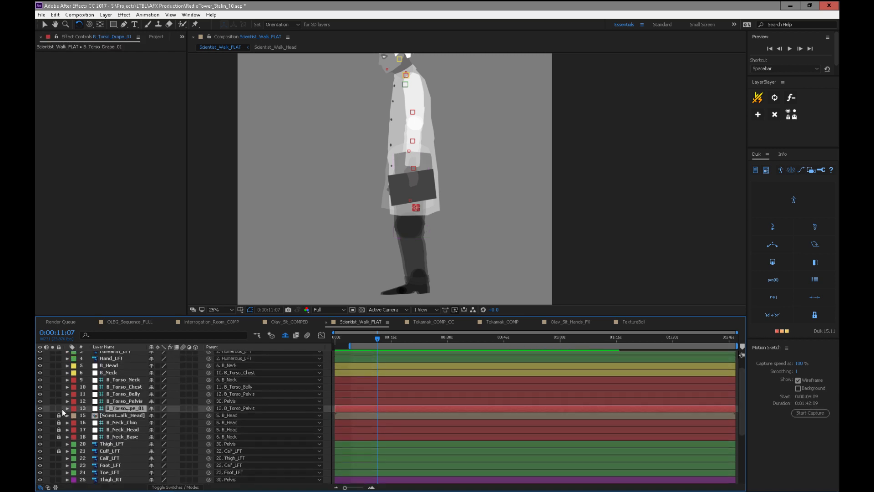
{"action": "left_click", "coordinate": [130, 401]}
{"action": "key", "text": "ctrl+l"}
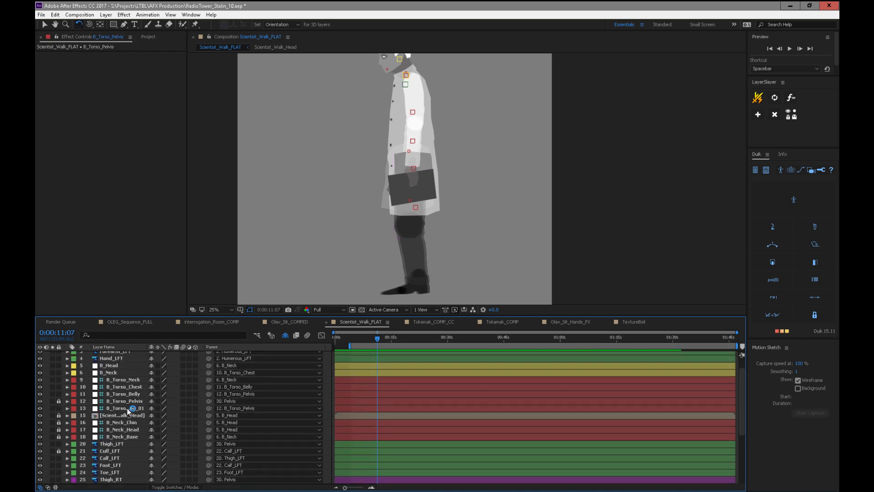
{"action": "left_click", "coordinate": [127, 407]}
{"action": "left_click", "coordinate": [59, 408]}
{"action": "left_click", "coordinate": [116, 394]}
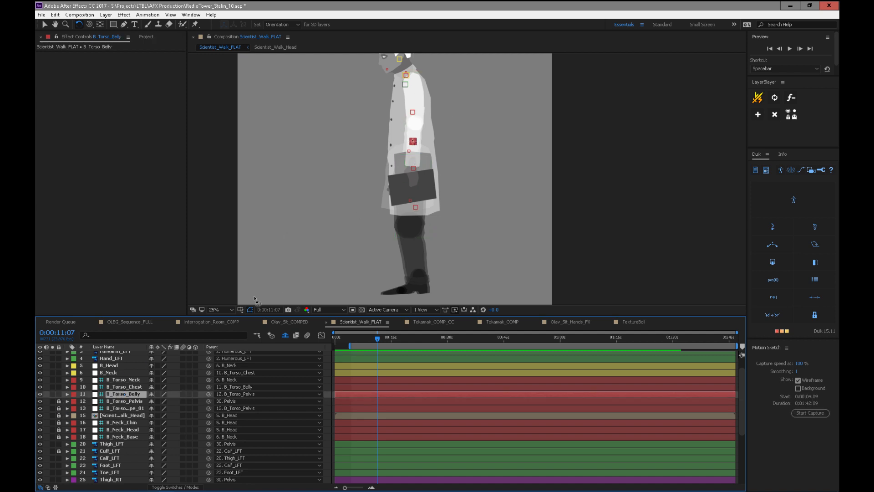
{"action": "left_click", "coordinate": [130, 381]}
{"action": "left_click", "coordinate": [59, 379]}
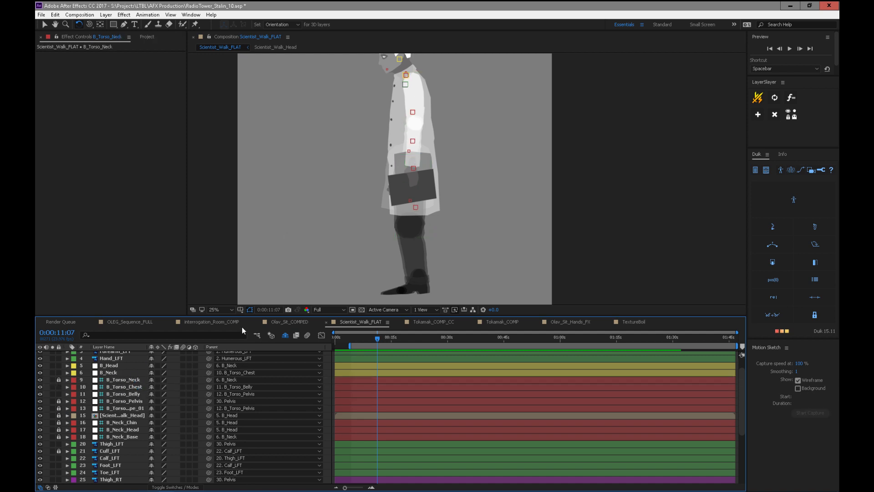
{"action": "left_click", "coordinate": [130, 387]}
{"action": "left_click", "coordinate": [129, 394], "text": "shift"}
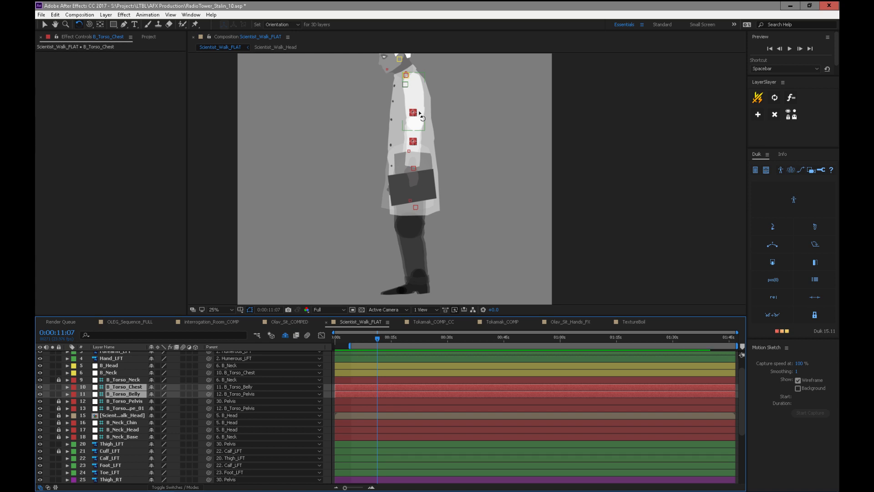
{"action": "scroll", "coordinate": [741, 399], "scroll_direction": "up", "scroll_amount": 2}
{"action": "scroll", "coordinate": [741, 388], "scroll_direction": "down", "scroll_amount": 2}
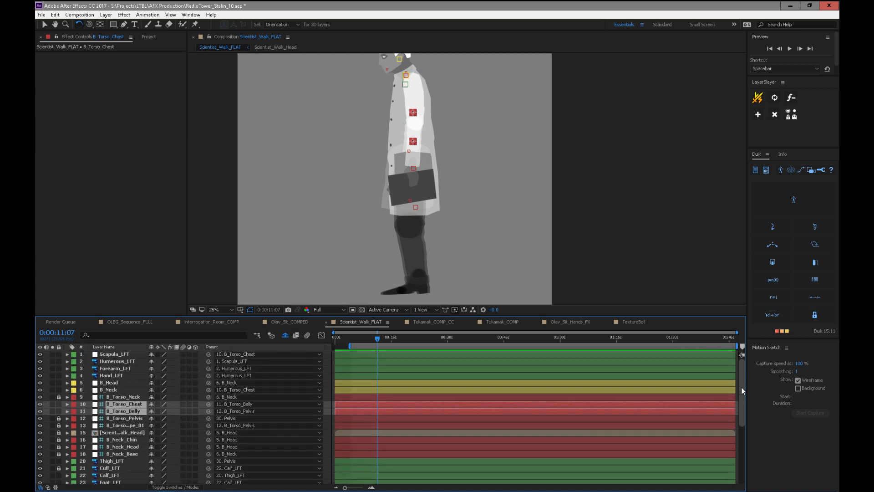
{"action": "scroll", "coordinate": [741, 420], "scroll_direction": "down", "scroll_amount": 13}
{"action": "scroll", "coordinate": [737, 441], "scroll_direction": "down", "scroll_amount": 2}
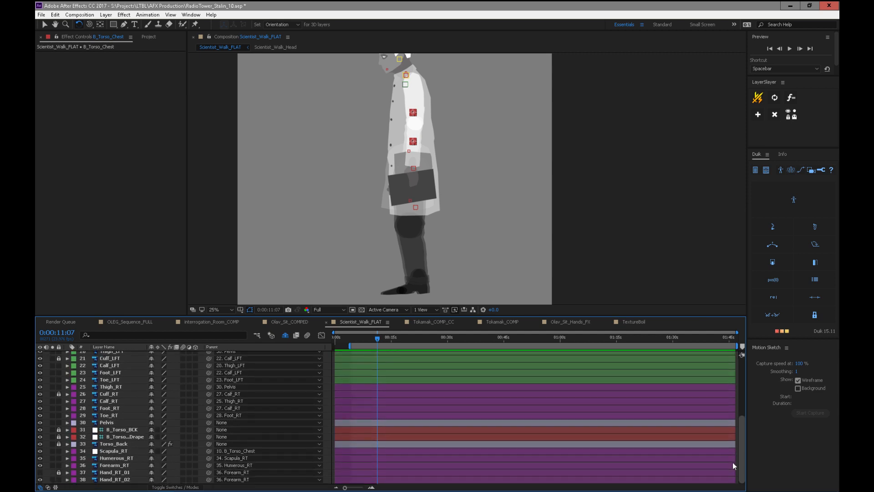
{"action": "left_click", "coordinate": [129, 443]}
{"action": "left_click", "coordinate": [127, 451]}
{"action": "left_click", "coordinate": [122, 480], "text": "shift"}
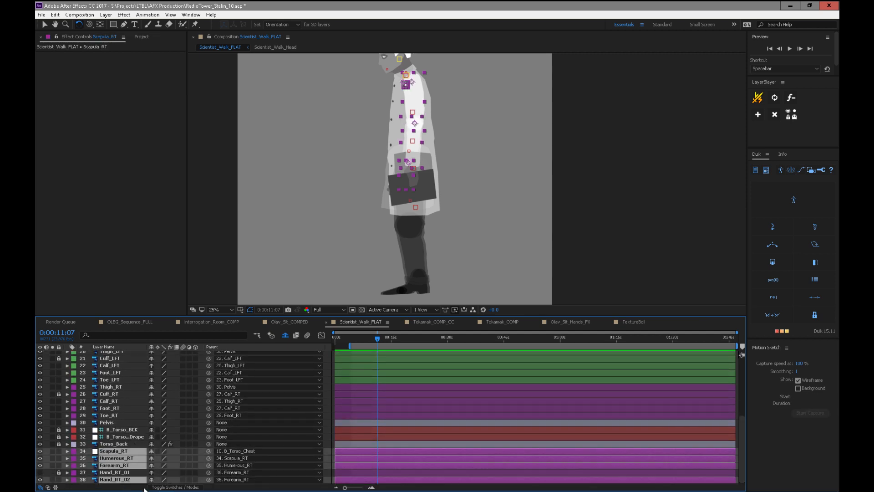
- Select the left arm layers from Scapula_LFT to Hand_LFT, plus B_Head, B_Neck, B_Torso_Chest and B_Torso_Belly
{"action": "left_click_drag", "start_coordinate": [739, 436], "coordinate": [727, 345]}
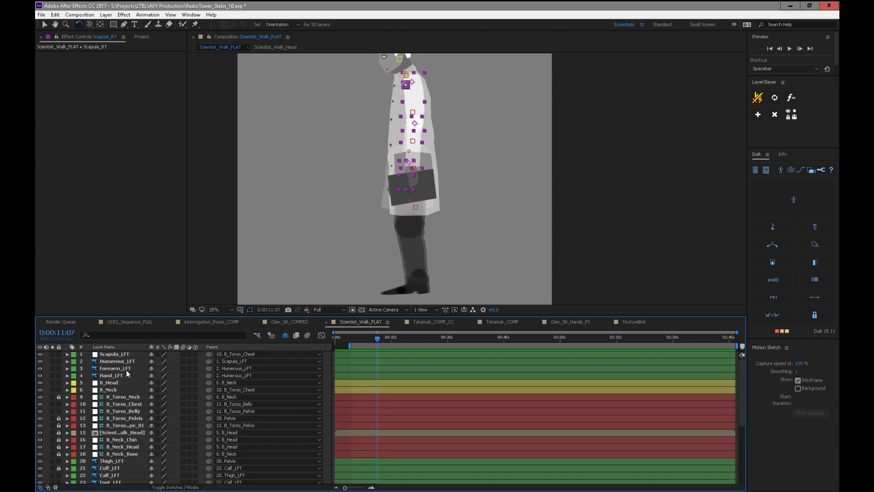
{"action": "left_click", "coordinate": [114, 355]}
{"action": "left_click", "coordinate": [114, 390], "text": "shift"}
{"action": "left_click", "coordinate": [119, 403], "text": "ctrl"}
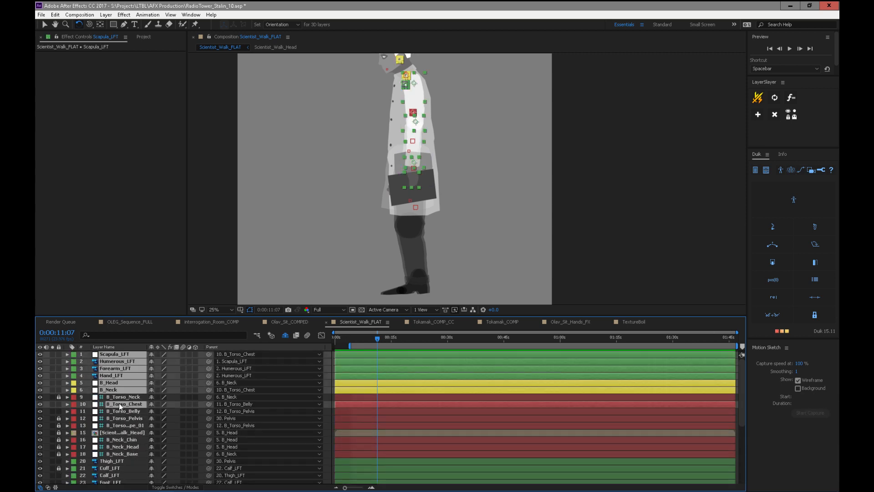
{"action": "left_click", "coordinate": [118, 411], "text": "ctrl"}
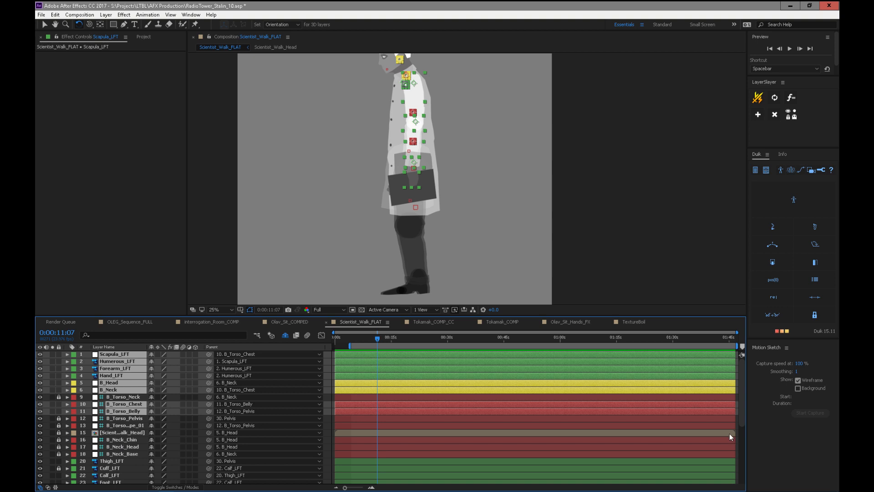
- Add the thigh, calf, foot and toe layers of both legs and the Pelvis layer to the selection, skipping the locked cuffs
{"action": "left_click_drag", "start_coordinate": [743, 423], "coordinate": [740, 453]}
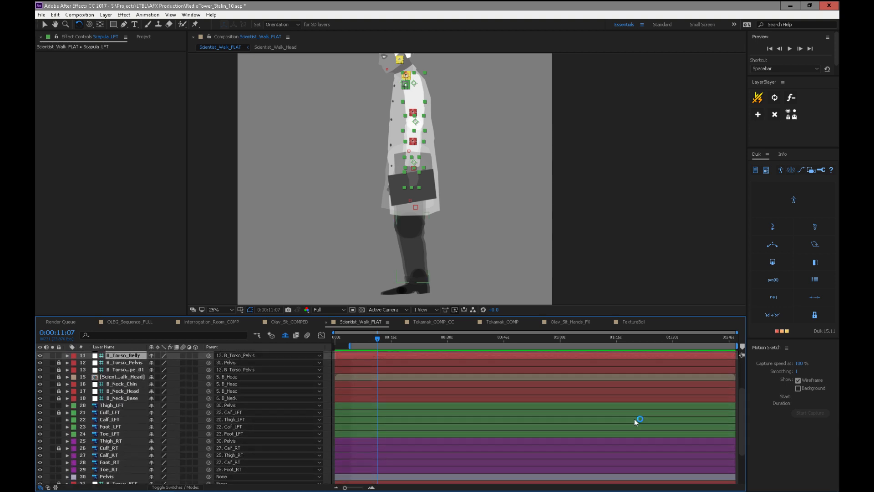
{"action": "left_click", "coordinate": [123, 404], "text": "ctrl"}
{"action": "left_click", "coordinate": [115, 419], "text": "ctrl"}
{"action": "left_click", "coordinate": [116, 426], "text": "ctrl"}
{"action": "left_click", "coordinate": [117, 434], "text": "ctrl"}
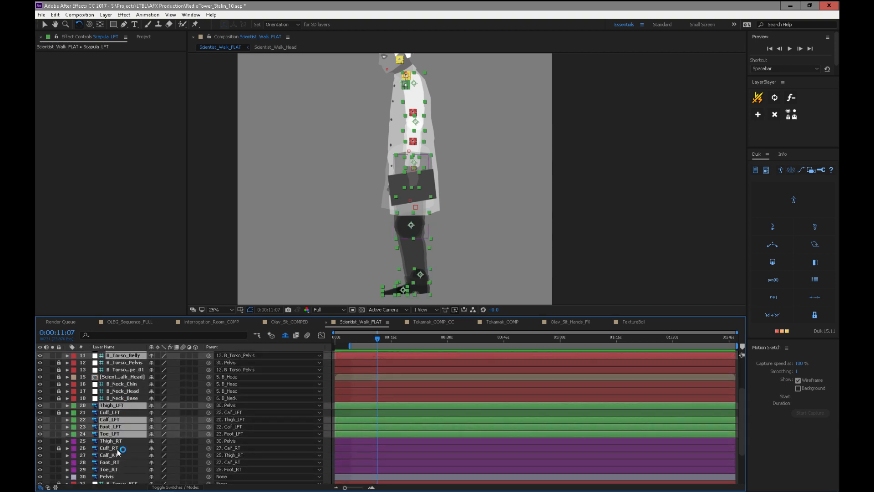
{"action": "left_click", "coordinate": [116, 441], "text": "ctrl"}
{"action": "left_click", "coordinate": [120, 455], "text": "ctrl"}
{"action": "left_click", "coordinate": [120, 462], "text": "ctrl"}
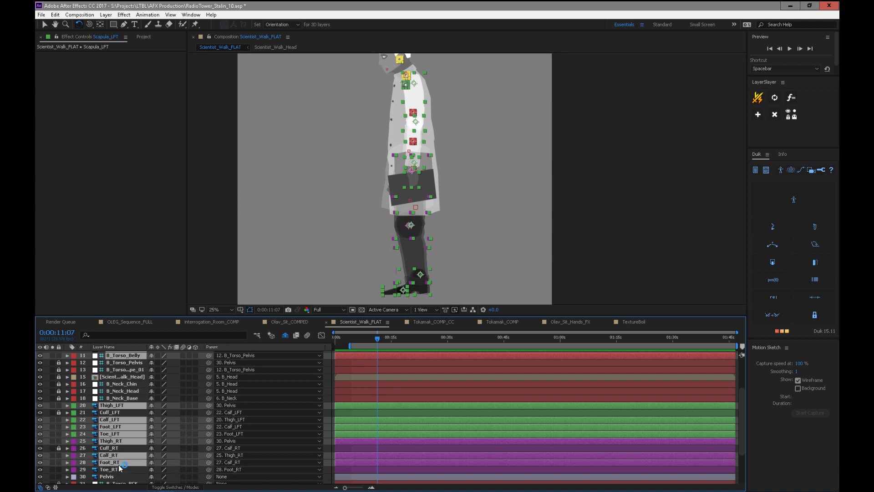
{"action": "left_click", "coordinate": [119, 469], "text": "ctrl"}
{"action": "left_click", "coordinate": [120, 476], "text": "ctrl"}
- Extend the selection with Scapula_RT, Humerous_RT, Forearm_RT and Hand_RT_02, keeping the existing layer order
{"action": "left_click_drag", "start_coordinate": [744, 457], "coordinate": [742, 487]}
{"action": "left_click", "coordinate": [121, 451], "text": "ctrl"}
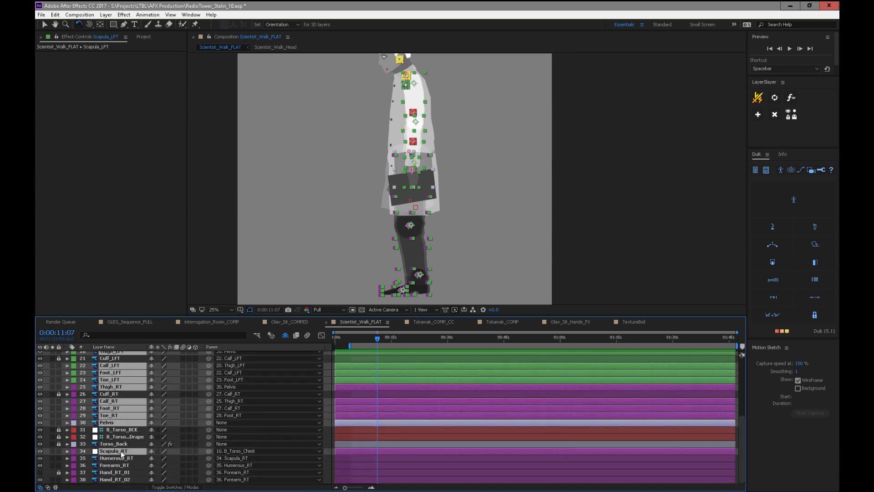
{"action": "left_click", "coordinate": [121, 458], "text": "ctrl"}
{"action": "left_click", "coordinate": [122, 465], "text": "ctrl"}
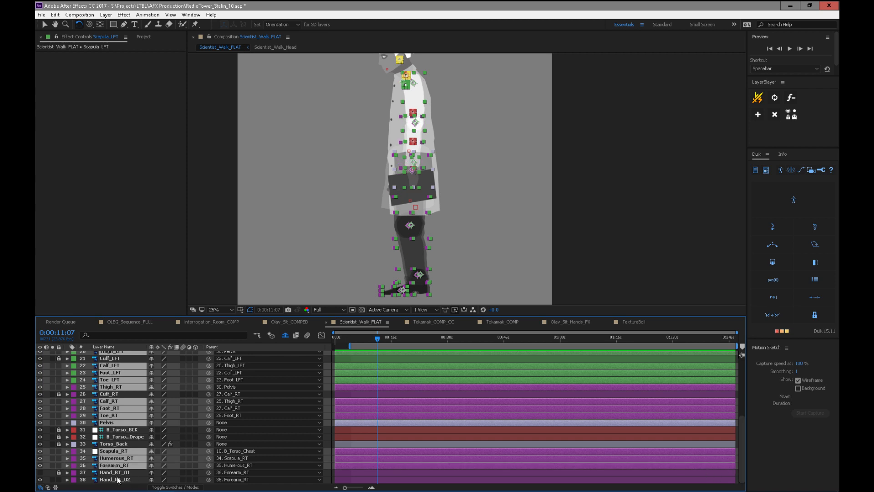
{"action": "left_click", "coordinate": [118, 479], "text": "ctrl"}
{"action": "key", "text": "ctrl+shift+bracketleft"}
{"action": "key", "text": "ctrl+z"}
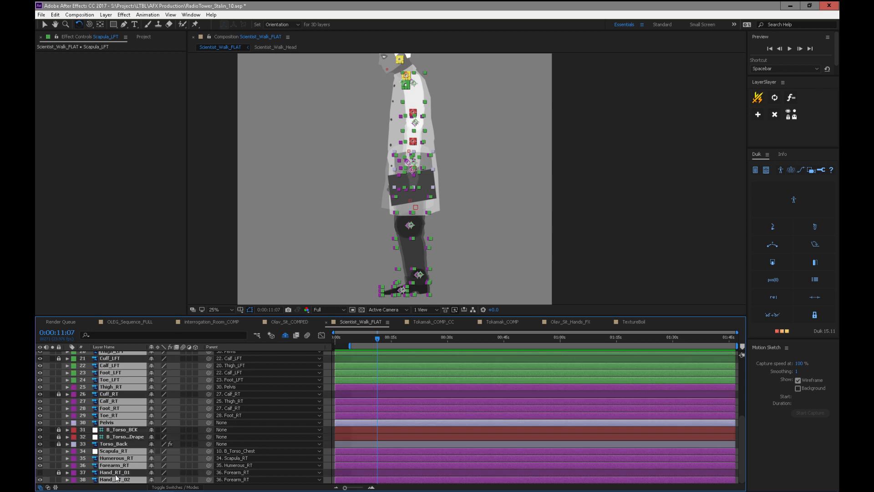
- Open Duik's Autorig options for the selected layers, try the hoof and paw limb types, and choose the human foot type
{"action": "left_click_drag", "start_coordinate": [741, 449], "coordinate": [741, 367]}
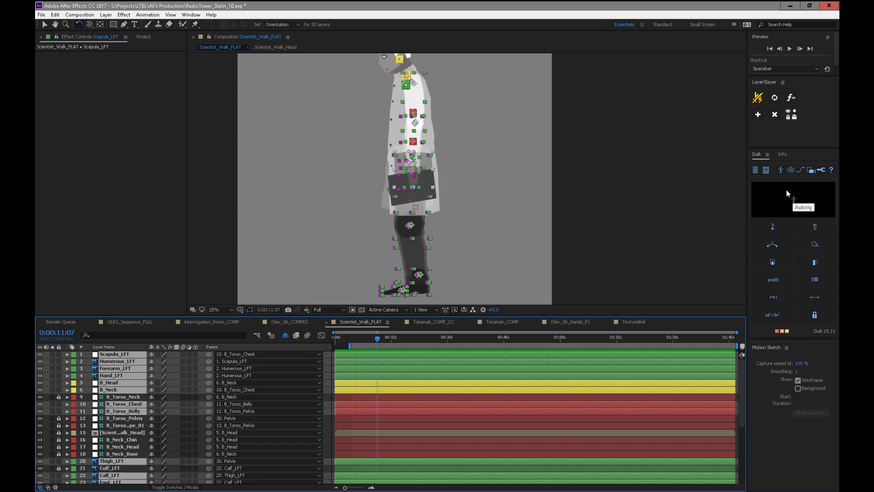
{"action": "left_click", "coordinate": [801, 200]}
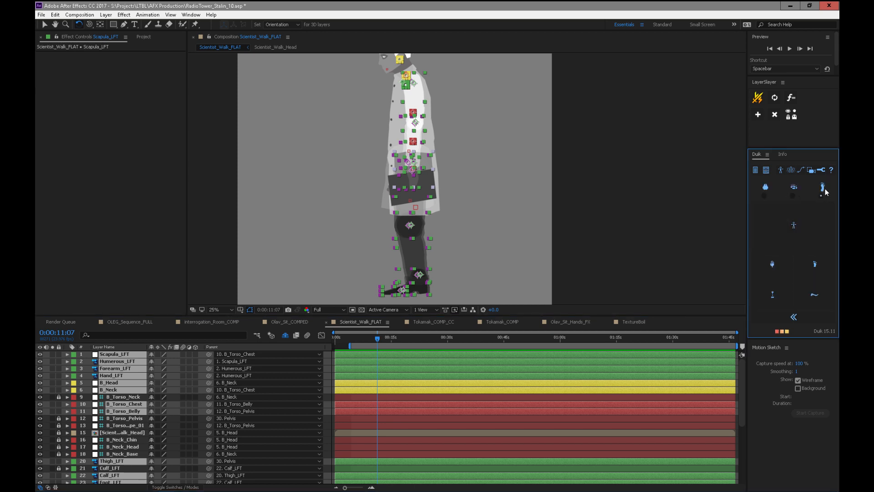
{"action": "left_click", "coordinate": [764, 195]}
{"action": "left_click", "coordinate": [793, 195]}
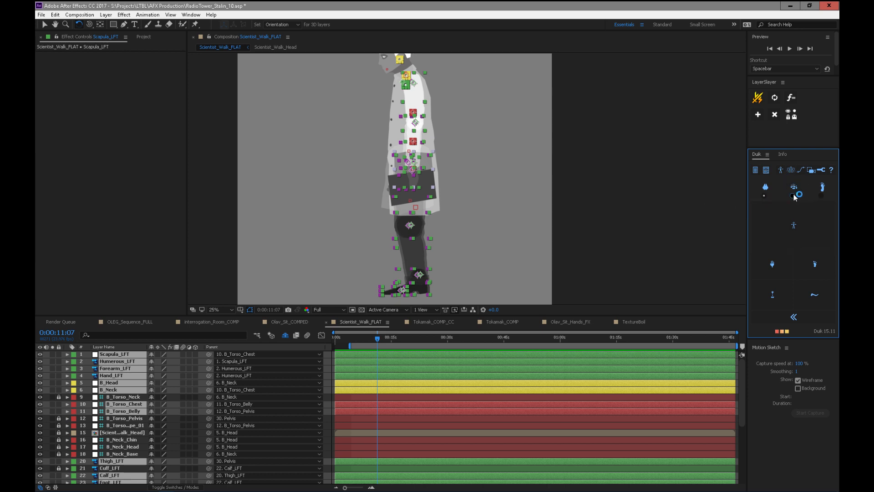
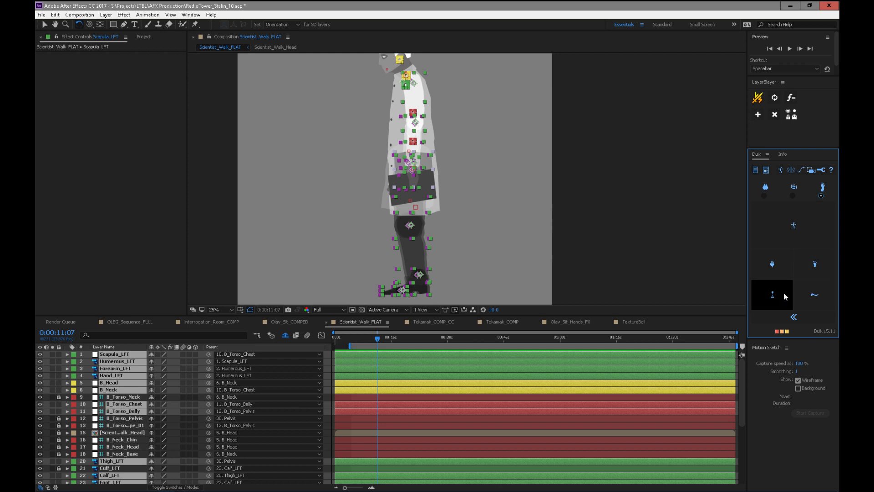
- Open the Back Leg Autorig setup, move it clear of the figure, and look through the layers offered for the left femur/thigh
{"action": "left_click", "coordinate": [773, 267]}
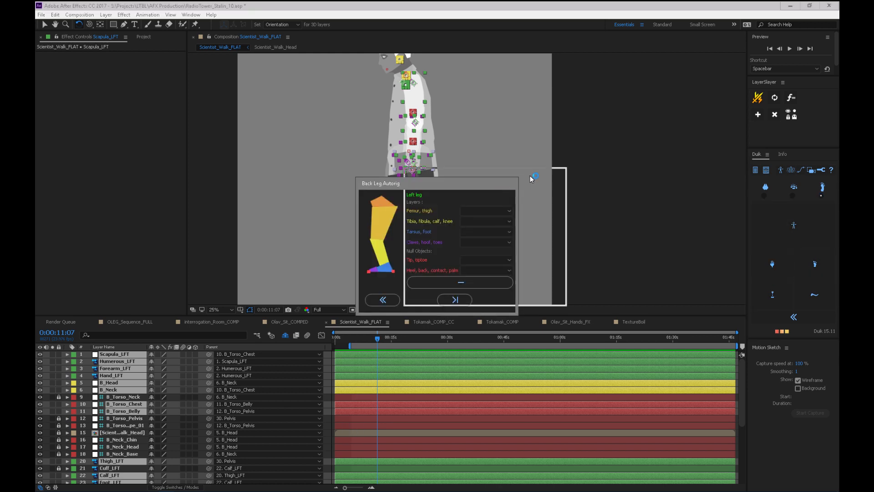
{"action": "left_click_drag", "start_coordinate": [486, 184], "coordinate": [628, 114]}
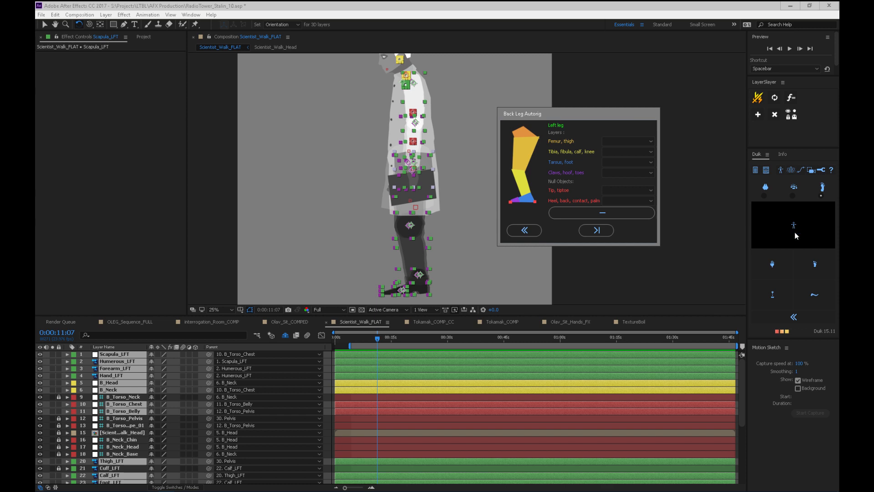
{"action": "left_click", "coordinate": [635, 142]}
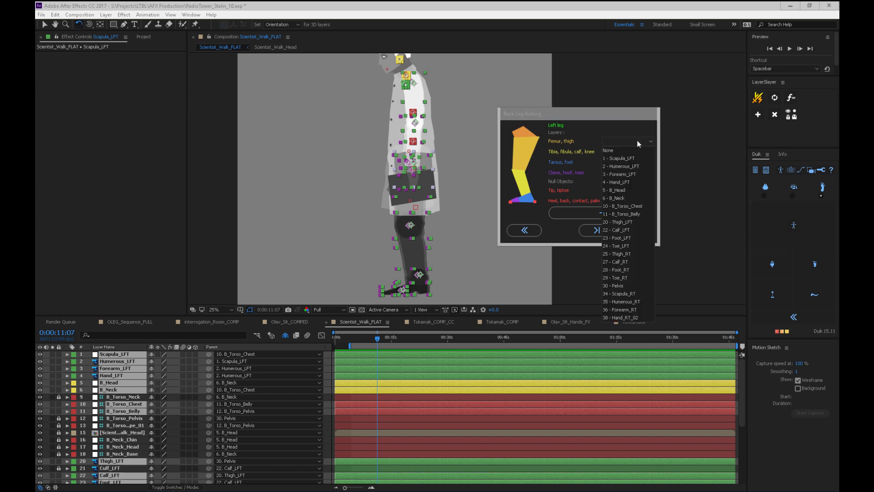
{"action": "left_click", "coordinate": [622, 140]}
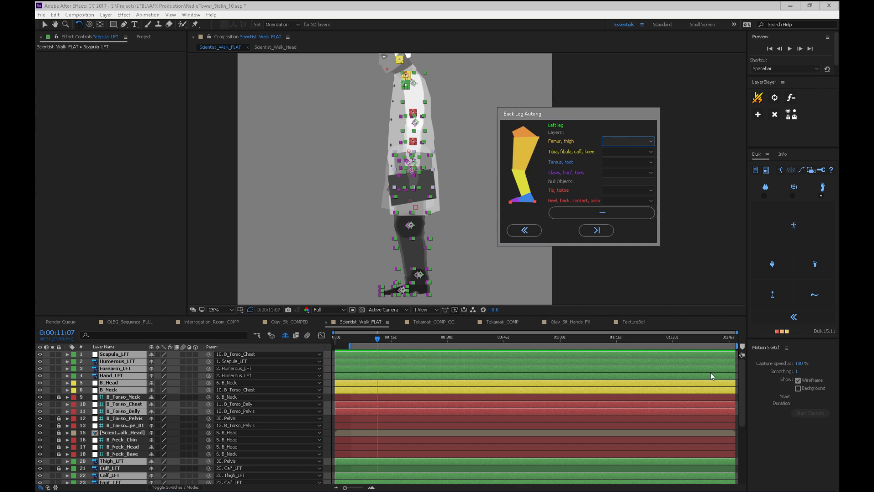
- Check the layers offered for the left femur/thigh again and leave the Back Leg Autorig setup without rigging
{"action": "mouse_move", "coordinate": [742, 409]}
{"action": "left_mouse_down"}
{"action": "mouse_move", "coordinate": [736, 460]}
{"action": "mouse_move", "coordinate": [741, 401]}
{"action": "left_mouse_up"}
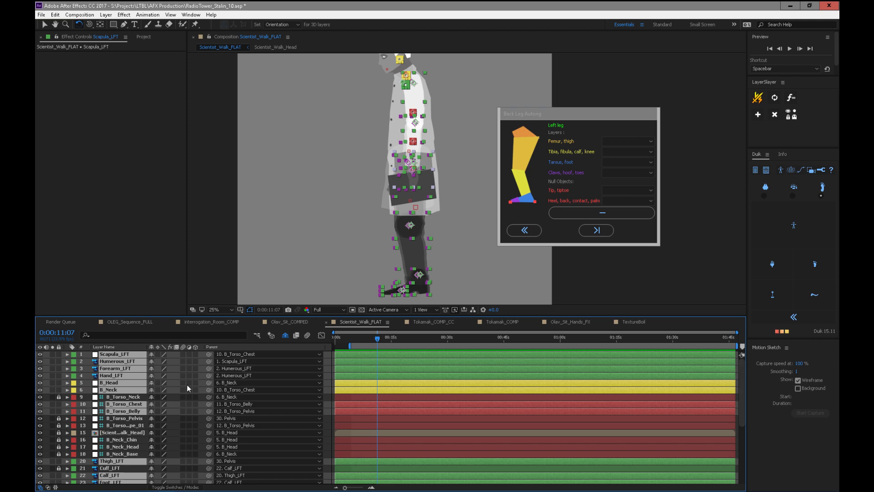
{"action": "left_click", "coordinate": [618, 142]}
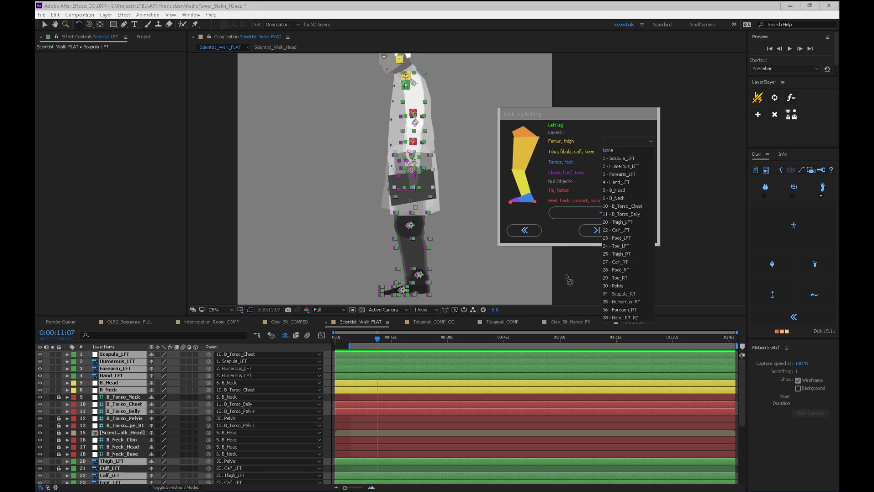
{"action": "left_click", "coordinate": [613, 149]}
{"action": "left_click", "coordinate": [616, 141]}
{"action": "left_click", "coordinate": [561, 154]}
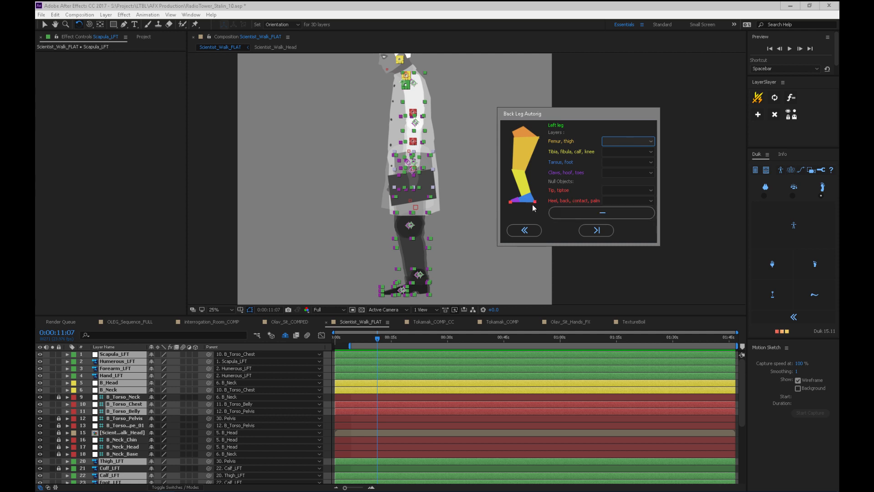
{"action": "left_click", "coordinate": [524, 230]}
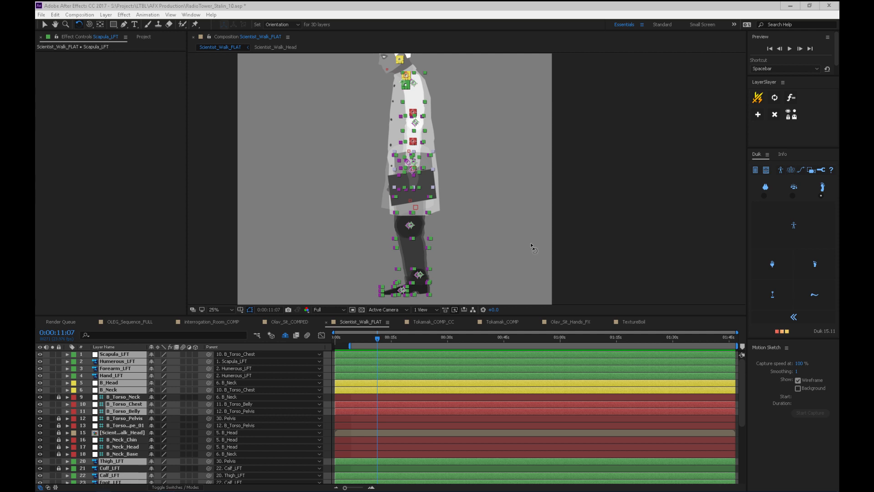
- Clear the large layer selection and hide the Calf_RT, Foot_RT and Toe_RT layers
{"action": "left_click_drag", "start_coordinate": [129, 397], "coordinate": [728, 473]}
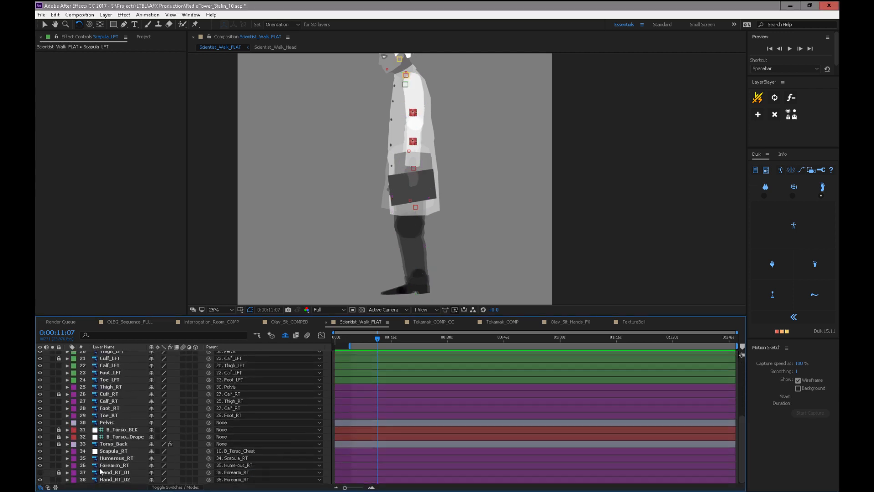
{"action": "left_click", "coordinate": [101, 466]}
{"action": "left_click", "coordinate": [117, 387]}
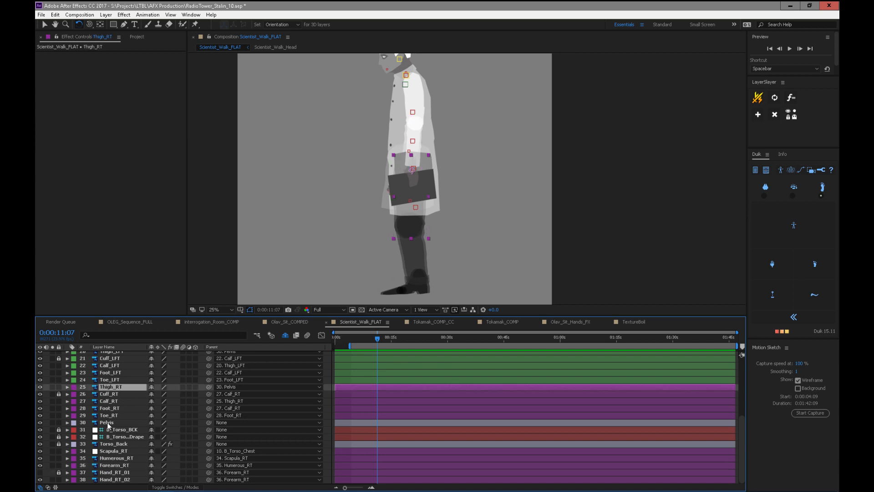
{"action": "left_click_drag", "start_coordinate": [40, 400], "coordinate": [40, 408]}
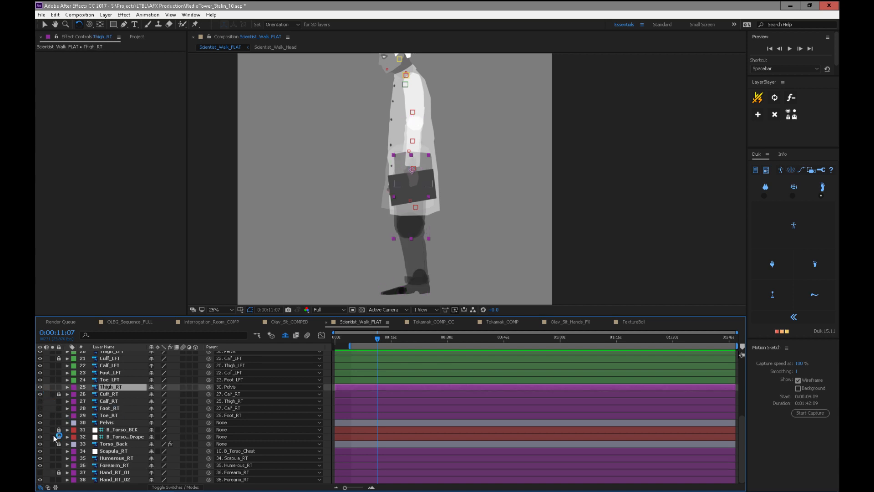
{"action": "left_click", "coordinate": [39, 415]}
- Select Foot_LFT and Toe_LFT and add a new null object directly above them in the layer stack
{"action": "left_click_drag", "start_coordinate": [491, 252], "coordinate": [496, 164]}
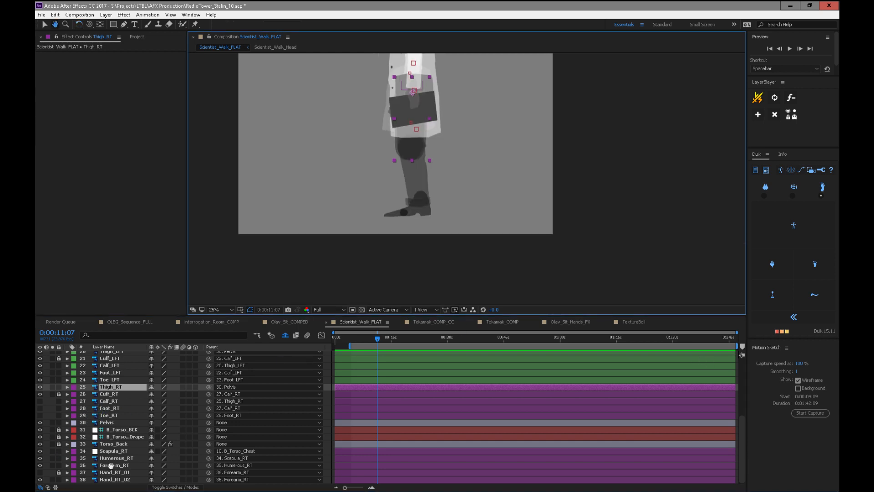
{"action": "left_click", "coordinate": [104, 381]}
{"action": "left_click", "coordinate": [111, 371], "text": "ctrl"}
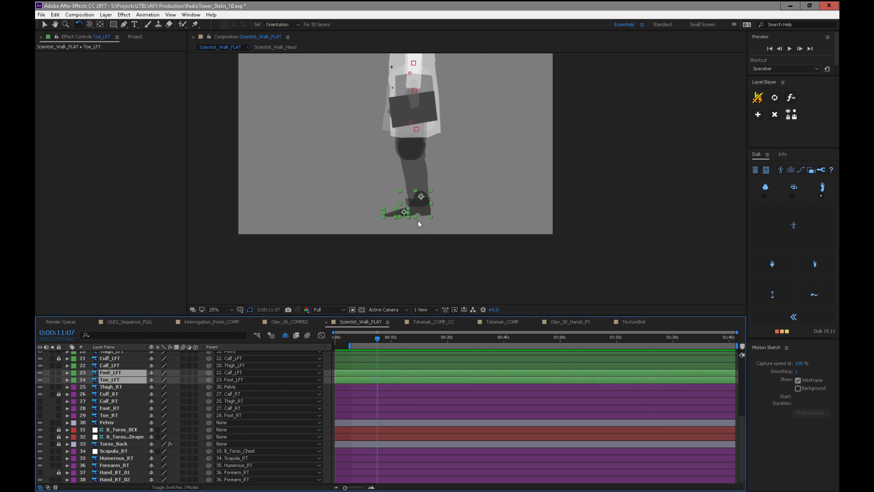
{"action": "scroll", "coordinate": [419, 220], "scroll_direction": "up", "scroll_amount": 2}
{"action": "left_click_drag", "start_coordinate": [484, 195], "coordinate": [538, 163]}
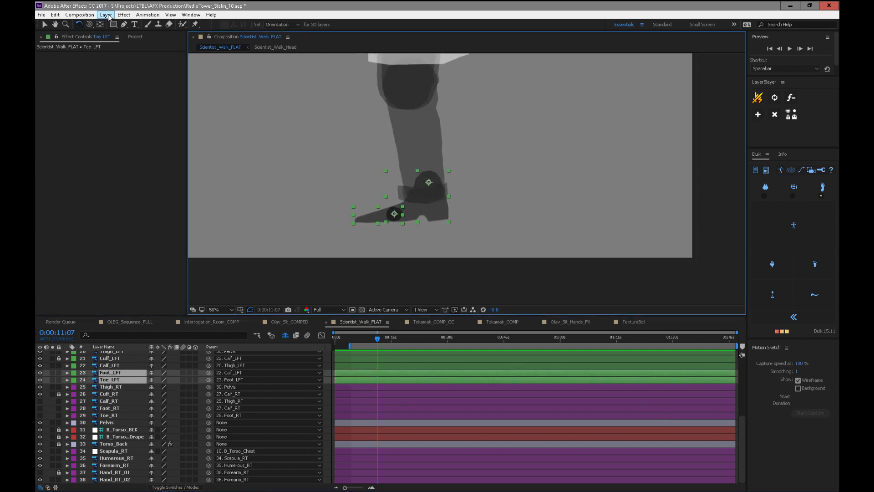
{"action": "left_click", "coordinate": [107, 15]}
{"action": "mouse_move", "coordinate": [110, 25]}
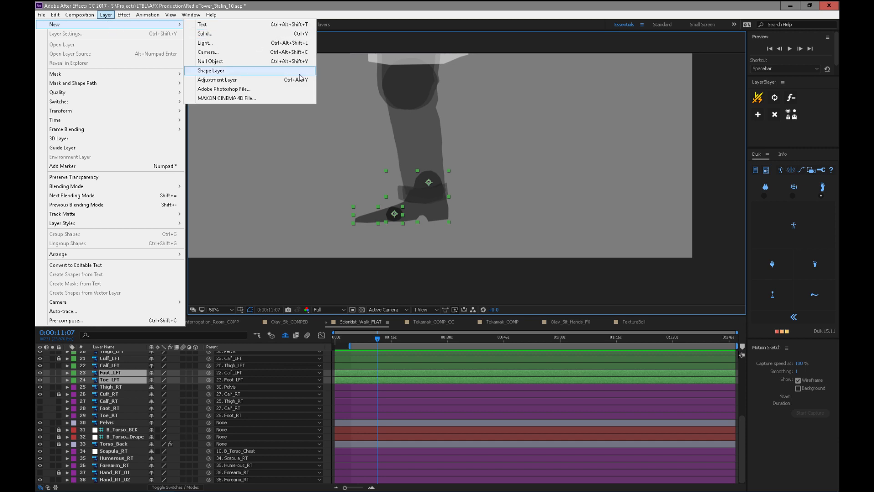
{"action": "left_click", "coordinate": [277, 62]}
- Move the new null so its anchor sits on the front tip of the left shoe
{"action": "scroll", "coordinate": [277, 64], "scroll_direction": "down", "scroll_amount": 2}
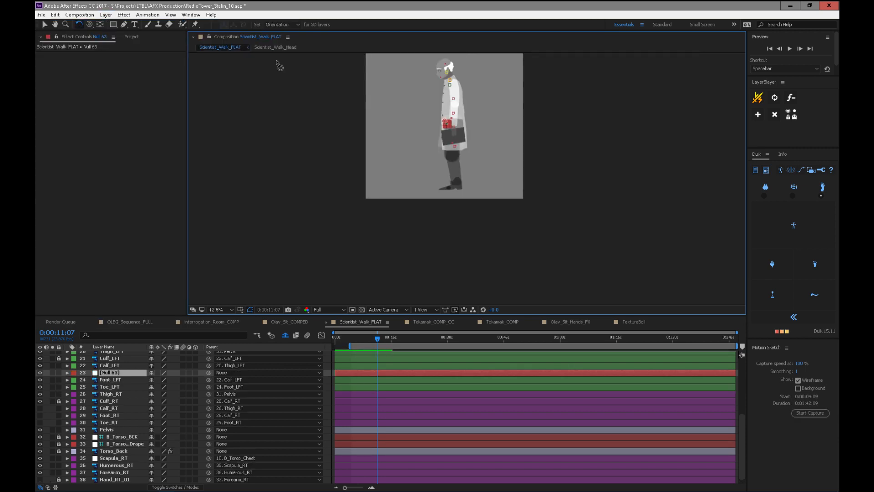
{"action": "scroll", "coordinate": [447, 137], "scroll_direction": "up", "scroll_amount": 2}
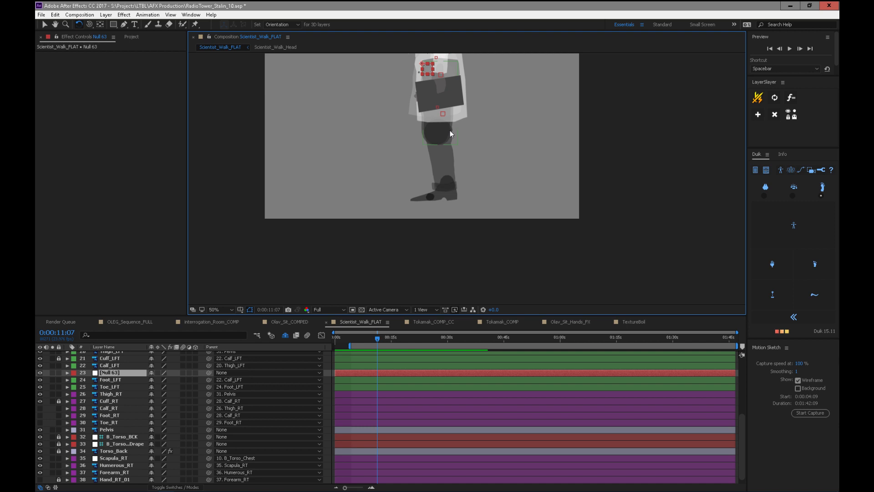
{"action": "left_click_drag", "start_coordinate": [452, 128], "coordinate": [511, 248]}
{"action": "key", "text": "v"}
{"action": "left_click_drag", "start_coordinate": [439, 74], "coordinate": [390, 299]}
{"action": "left_click_drag", "start_coordinate": [437, 186], "coordinate": [424, 114]}
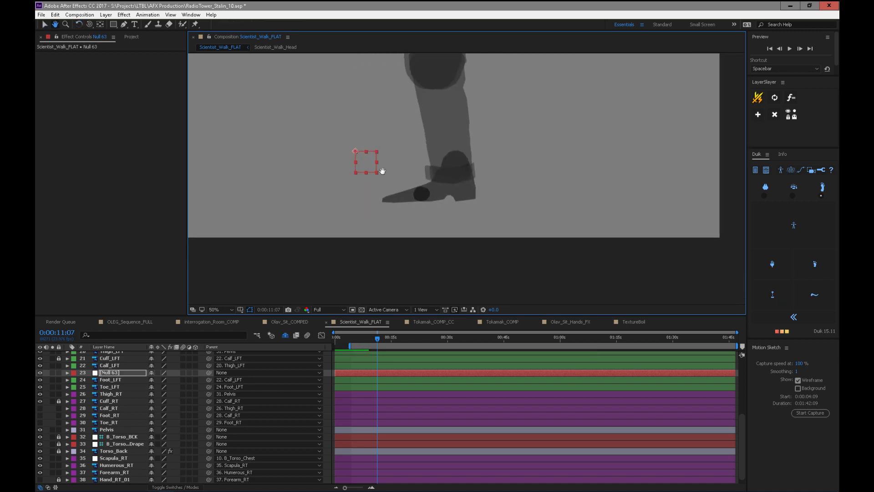
{"action": "left_click_drag", "start_coordinate": [365, 166], "coordinate": [387, 209]}
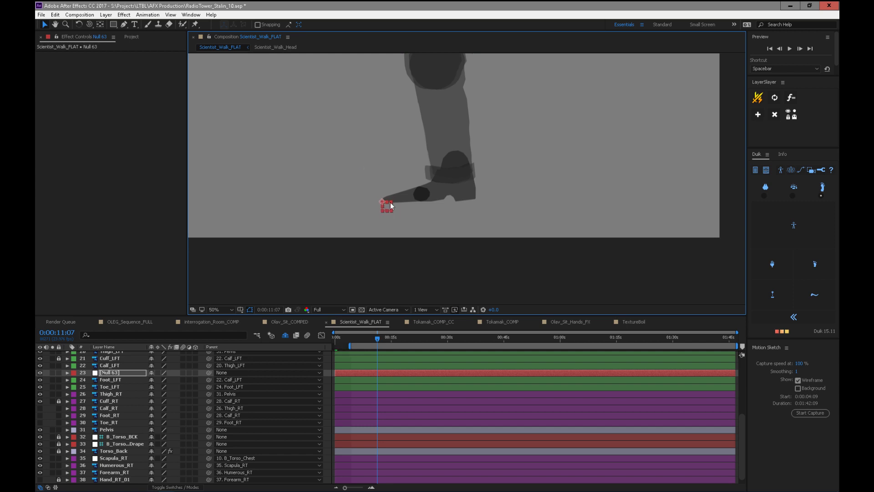
{"action": "key", "text": "period"}
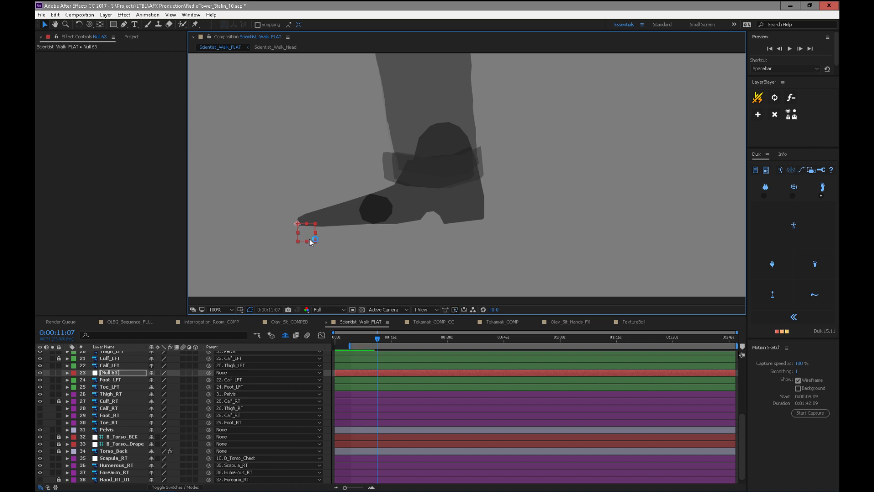
- Rename the null at the shoe tip as B_Toe_Tip_LFT and give it the Green label
{"action": "left_click", "coordinate": [111, 374]}
{"action": "key", "text": "Return"}
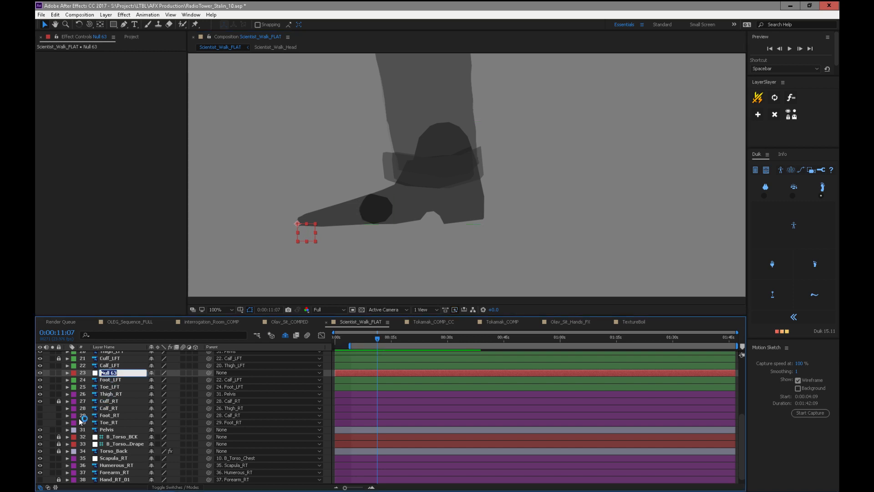
{"action": "type", "text": "B_T"}
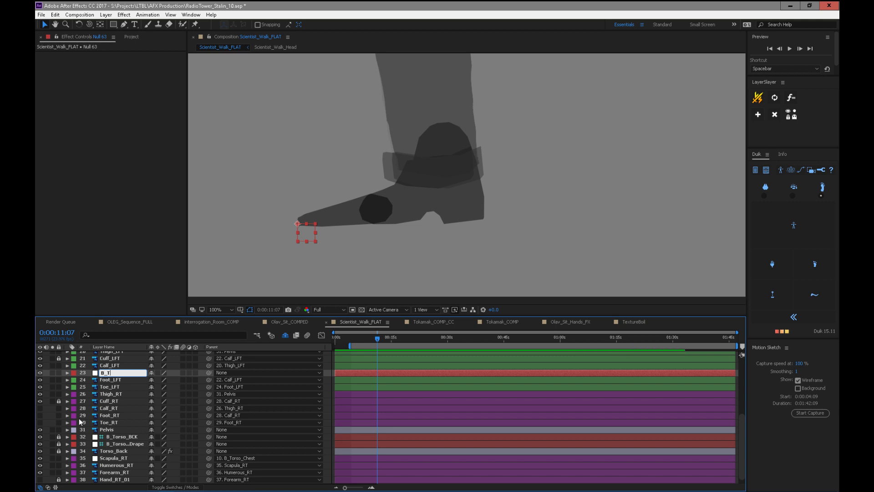
{"action": "type", "text": "oe_Tip_LFT"}
{"action": "key", "text": "Return"}
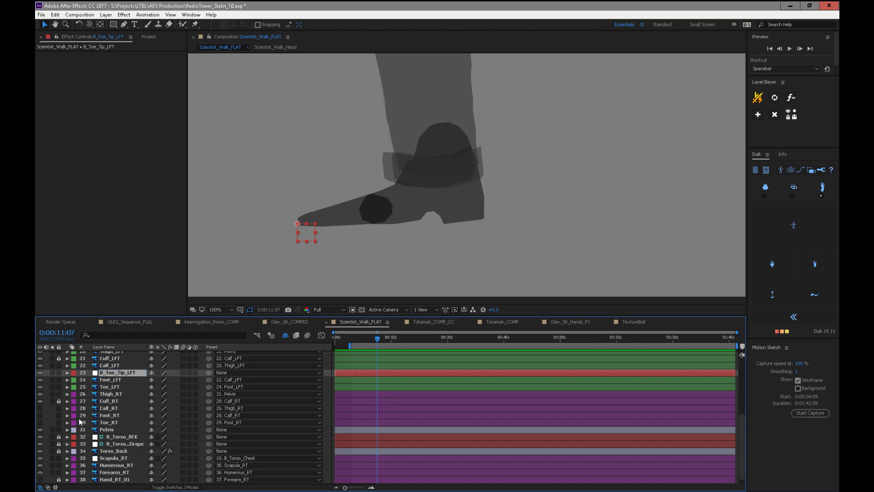
{"action": "left_click", "coordinate": [73, 372]}
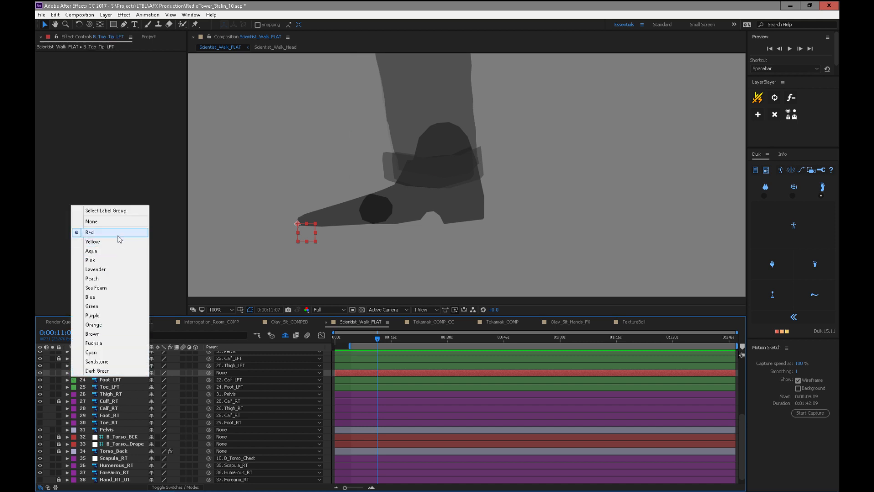
{"action": "left_click", "coordinate": [110, 304]}
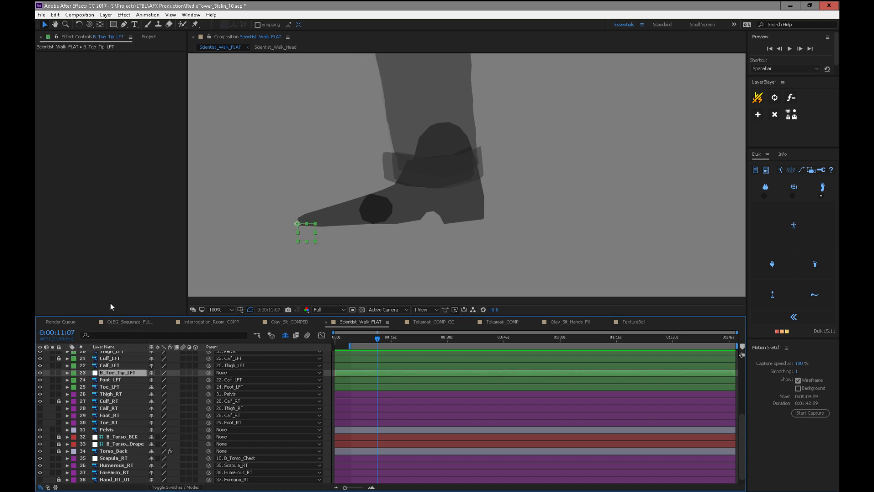
- Duplicate B_Toe_Tip_LFT, place the copy at the back corner of the heel and rename it B_Heel_LFT
{"action": "key", "text": "ctrl+d"}
{"action": "left_click_drag", "start_coordinate": [310, 228], "coordinate": [494, 220]}
{"action": "key", "text": "Return"}
{"action": "left_click", "coordinate": [126, 372]}
{"action": "key", "text": "Return"}
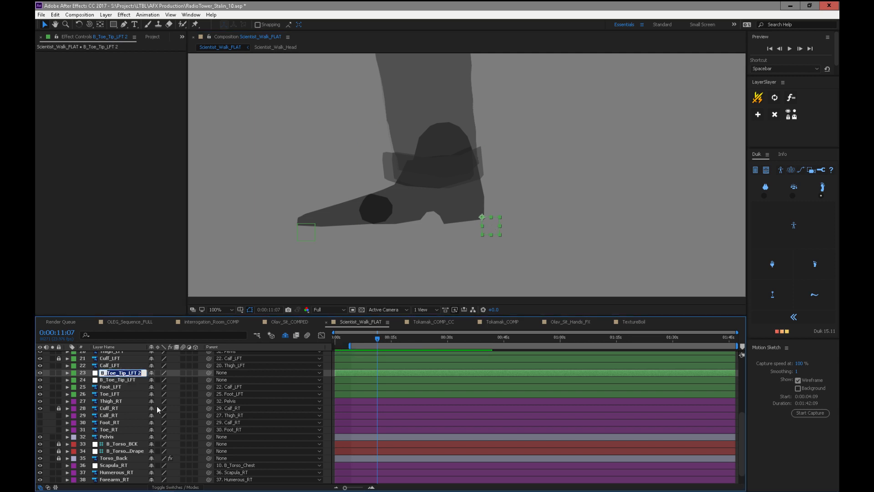
{"action": "type", "text": "B_Heel_LFT"}
{"action": "key", "text": "Return"}
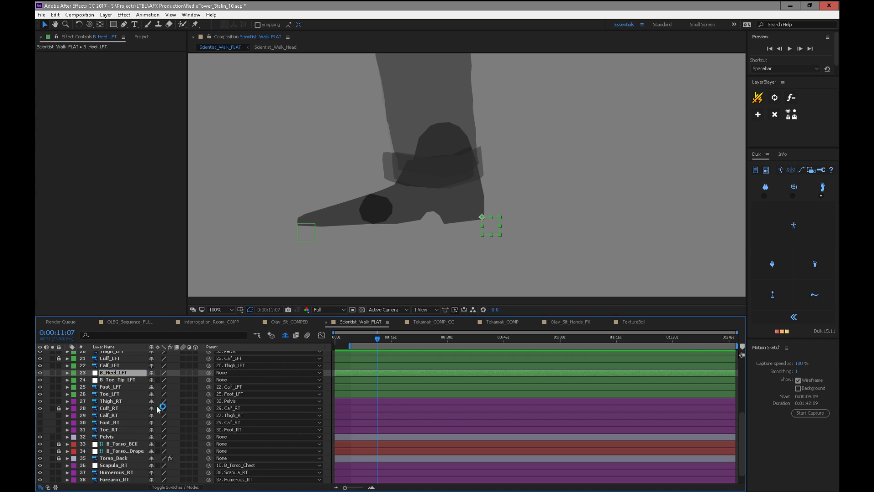
- Reorder B_Toe_Tip_LFT and B_Heel_LFT so they sit directly below Toe_LFT in the layer stack
{"action": "left_click_drag", "start_coordinate": [116, 373], "coordinate": [123, 399]}
{"action": "left_click", "coordinate": [119, 373]}
{"action": "left_click", "coordinate": [118, 379], "text": "shift"}
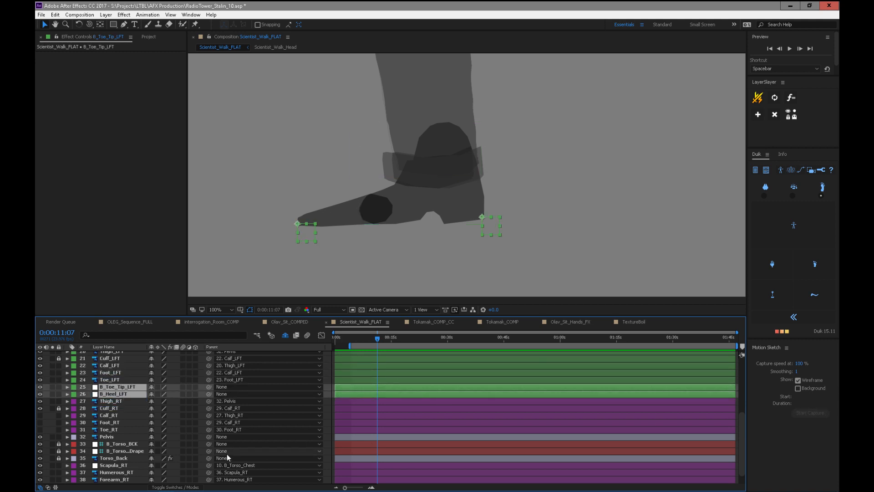
- Duplicate the toe-tip and heel nulls together and move the copies directly below Toe_RT
{"action": "left_click", "coordinate": [101, 400]}
{"action": "left_click", "coordinate": [118, 388]}
{"action": "left_click", "coordinate": [119, 394], "text": "shift"}
{"action": "key", "text": "ctrl+d"}
{"action": "mouse_move", "coordinate": [118, 400]}
{"action": "left_mouse_down"}
{"action": "mouse_move", "coordinate": [118, 424]}
{"action": "mouse_move", "coordinate": [117, 412]}
{"action": "left_mouse_up"}
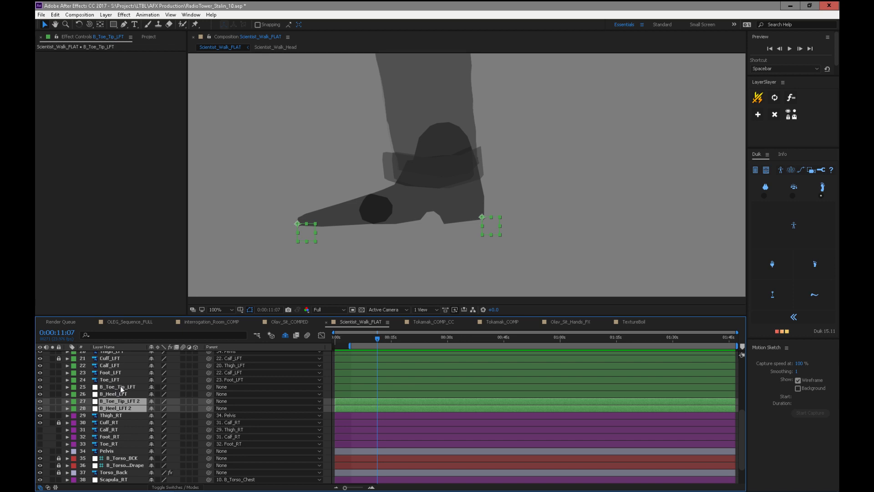
{"action": "left_click_drag", "start_coordinate": [740, 419], "coordinate": [741, 444]}
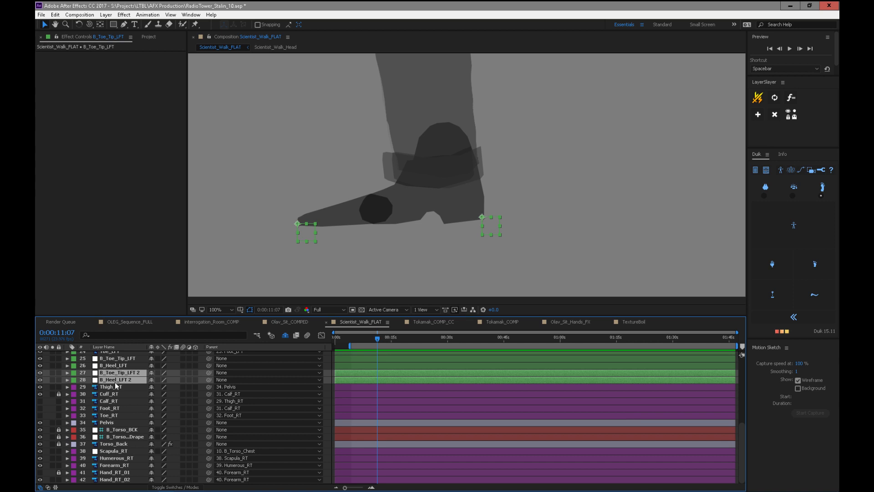
{"action": "left_click_drag", "start_coordinate": [119, 379], "coordinate": [138, 417]}
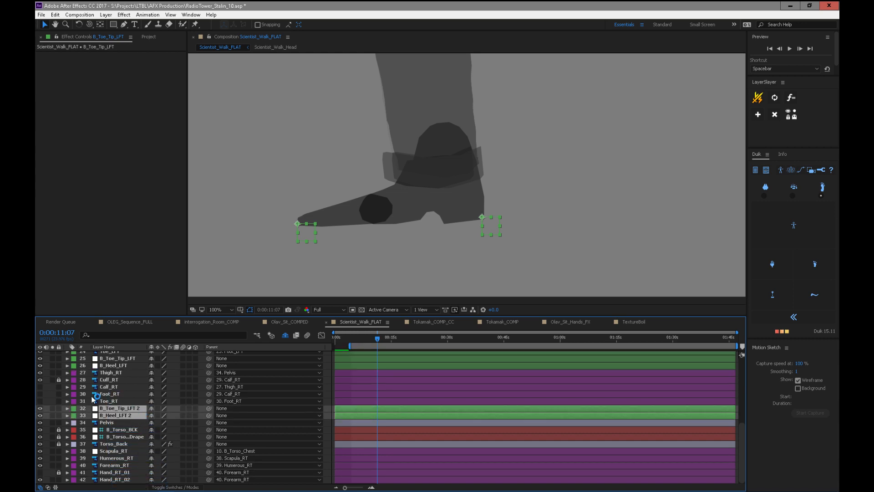
- Hide the left leg layers from Thigh_LFT to B_Heel_LFT and show Calf_RT, Foot_RT and Toe_RT again
{"action": "left_click_drag", "start_coordinate": [742, 433], "coordinate": [753, 414]}
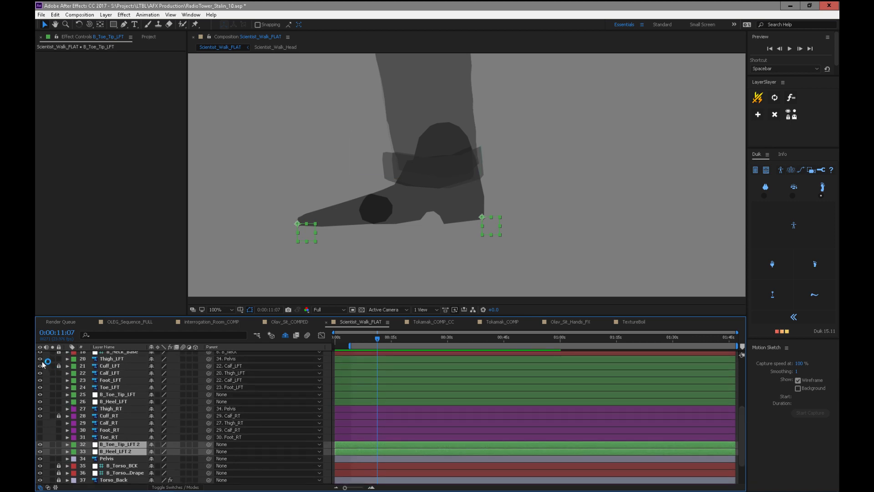
{"action": "left_click", "coordinate": [40, 386]}
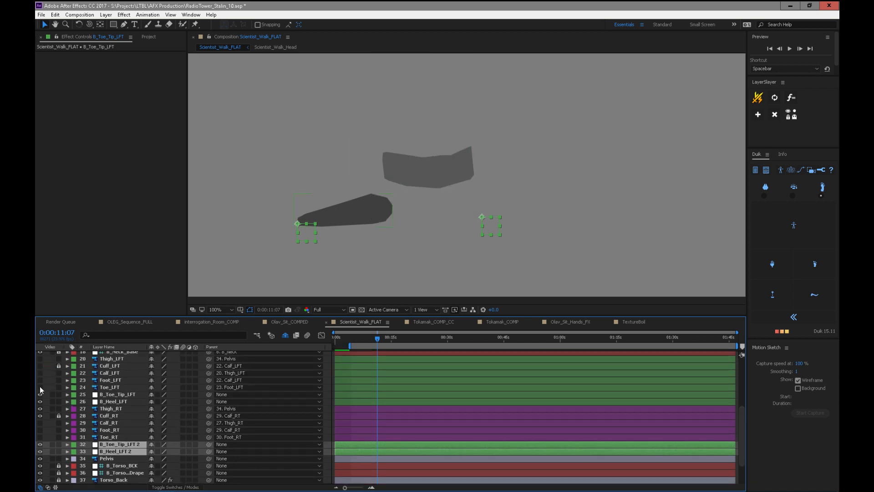
{"action": "left_click", "coordinate": [40, 394]}
{"action": "left_click", "coordinate": [39, 398]}
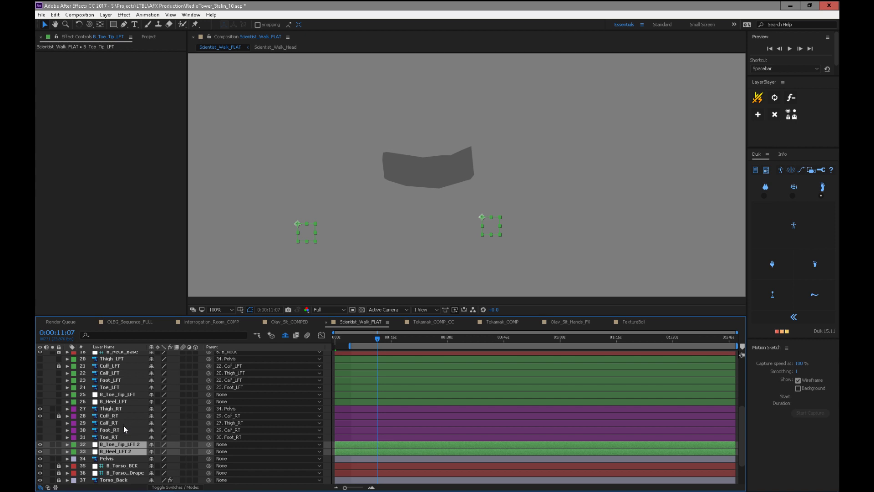
{"action": "left_click_drag", "start_coordinate": [40, 436], "coordinate": [40, 422]}
- Give the duplicated toe-tip and heel nulls below Toe_RT the Purple label
{"action": "left_click", "coordinate": [110, 437]}
{"action": "left_click", "coordinate": [119, 444]}
{"action": "left_click", "coordinate": [118, 451], "text": "shift"}
{"action": "left_click", "coordinate": [73, 451]}
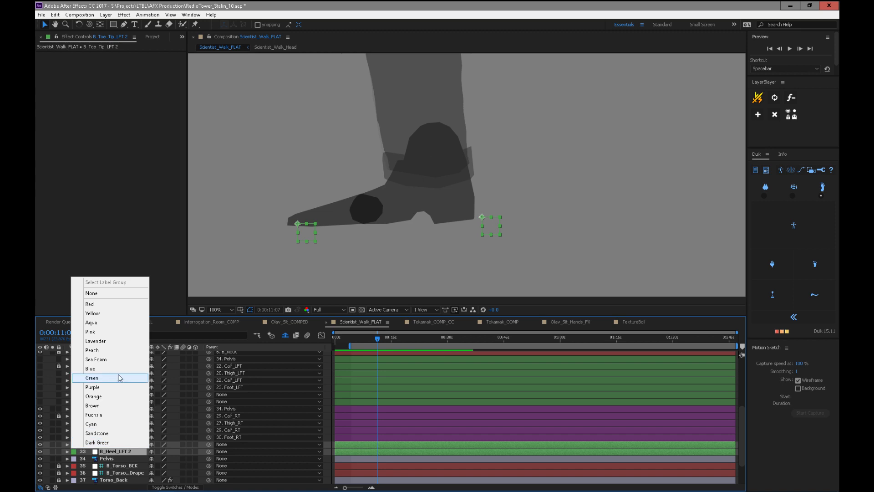
{"action": "left_click", "coordinate": [113, 387]}
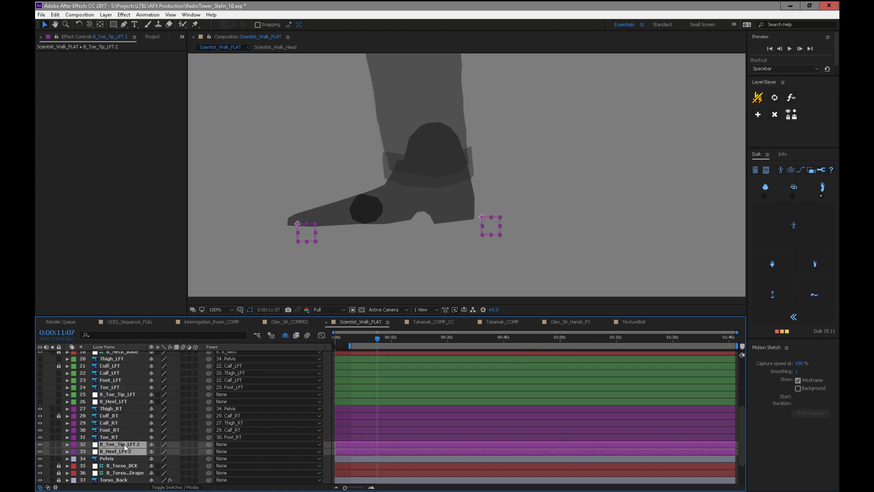
- Rename the duplicated toe-tip null as B_Toe_Tip_RT
{"action": "left_click", "coordinate": [119, 430]}
{"action": "left_click", "coordinate": [126, 444]}
{"action": "key", "text": "Return"}
{"action": "left_click_drag", "start_coordinate": [126, 444], "coordinate": [146, 446]}
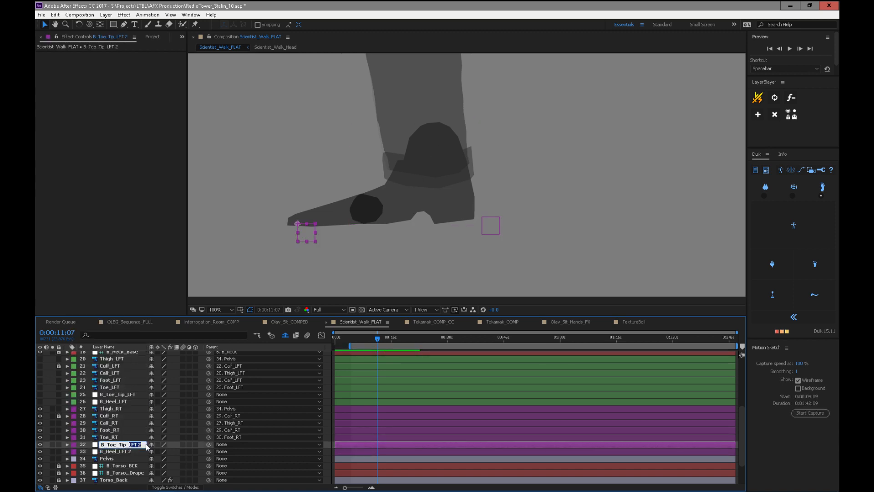
{"action": "type", "text": "RT"}
{"action": "key", "text": "Return"}
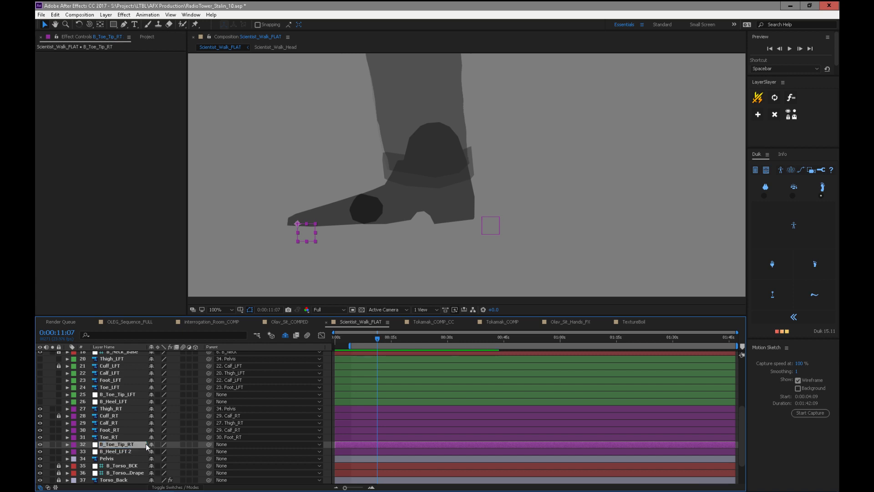
- Rename the duplicated heel null as B_Heel_RT
{"action": "left_click", "coordinate": [126, 452]}
{"action": "key", "text": "Return"}
{"action": "left_click_drag", "start_coordinate": [118, 451], "coordinate": [145, 463]}
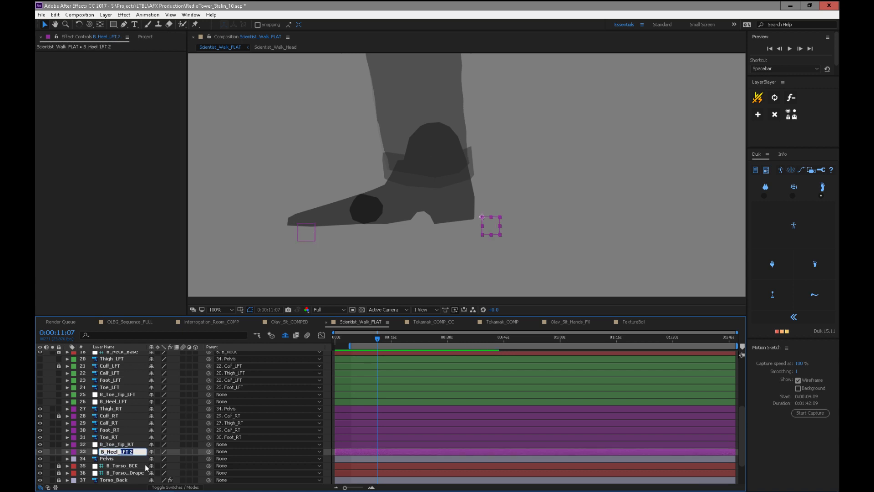
{"action": "type", "text": "RT"}
{"action": "key", "text": "Return"}
- Nudge B_Heel_RT left onto the right shoe's heel edge and B_Toe_Tip_RT left onto its toe tip
{"action": "key", "text": "shift+Left"}
{"action": "key", "text": "shift+Left"}
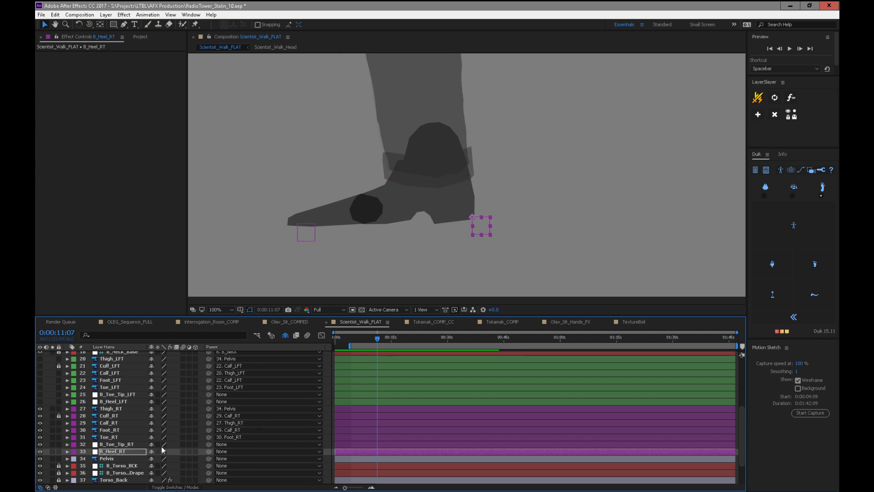
{"action": "left_click", "coordinate": [132, 443]}
{"action": "key", "text": "shift+Left"}
{"action": "key", "text": "shift+Left"}
{"action": "key", "text": "Left"}
{"action": "key", "text": "Left"}
{"action": "key", "text": "Left"}
{"action": "key", "text": "Left"}
{"action": "key", "text": "Left"}
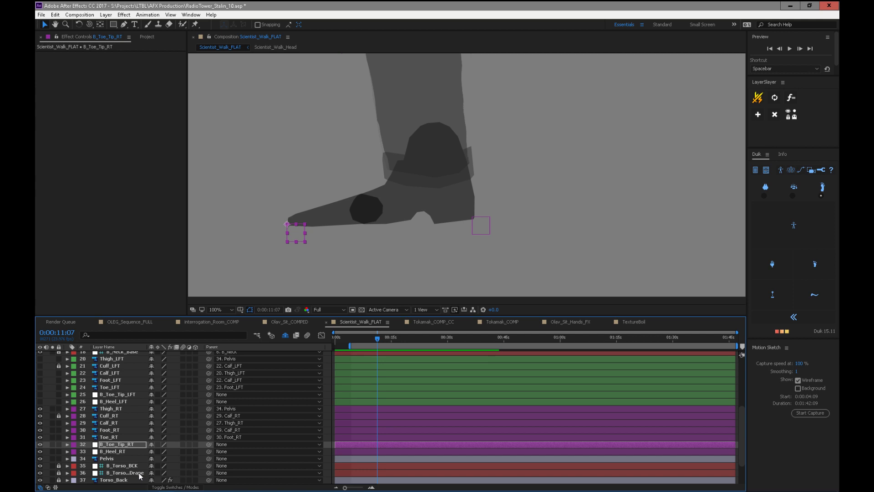
- Show the left leg layers from Thigh_LFT to B_Heel_LFT again
{"action": "left_click", "coordinate": [121, 451]}
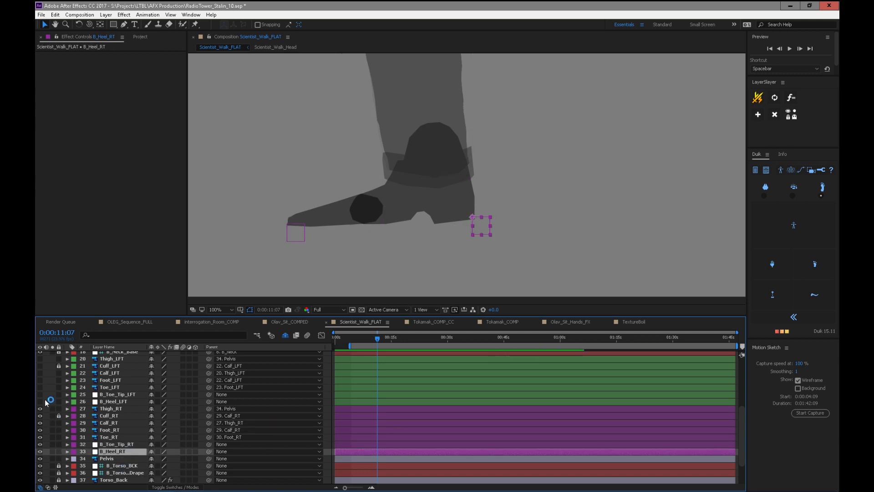
{"action": "left_click_drag", "start_coordinate": [40, 401], "coordinate": [40, 358]}
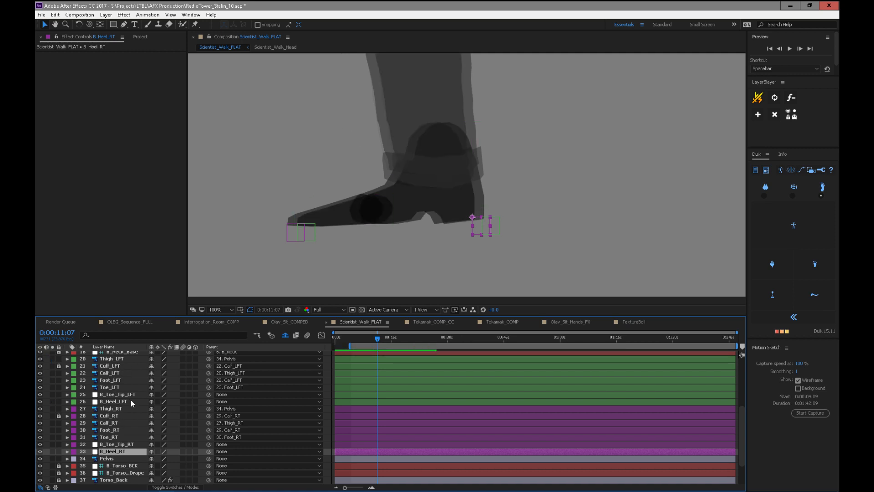
{"action": "left_click", "coordinate": [192, 423]}
- Select the unlocked layers from Scapula_LFT through Hand_RT_02 and save the project
{"action": "left_click_drag", "start_coordinate": [741, 430], "coordinate": [747, 370]}
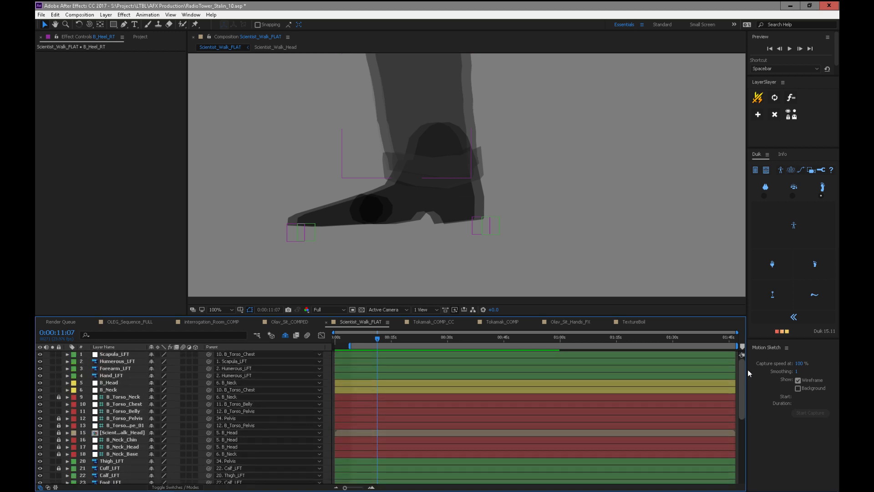
{"action": "left_click", "coordinate": [119, 354]}
{"action": "left_click_drag", "start_coordinate": [741, 394], "coordinate": [730, 463]}
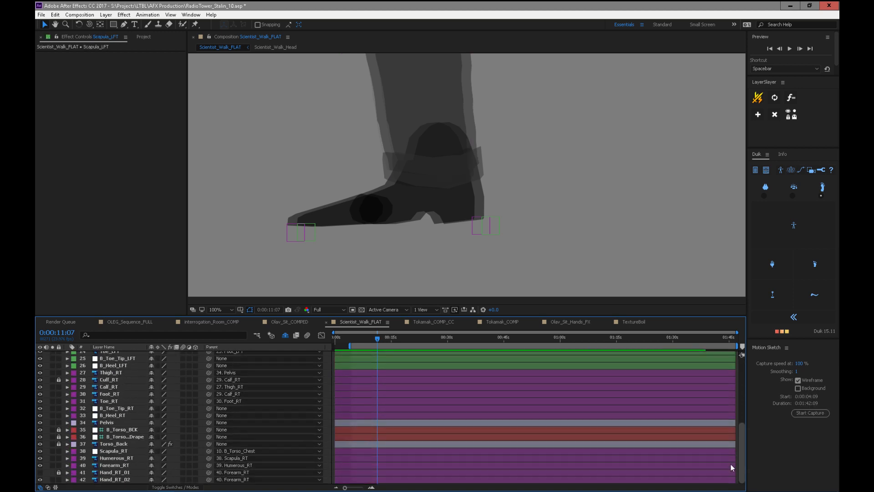
{"action": "left_click", "coordinate": [117, 479], "text": "shift"}
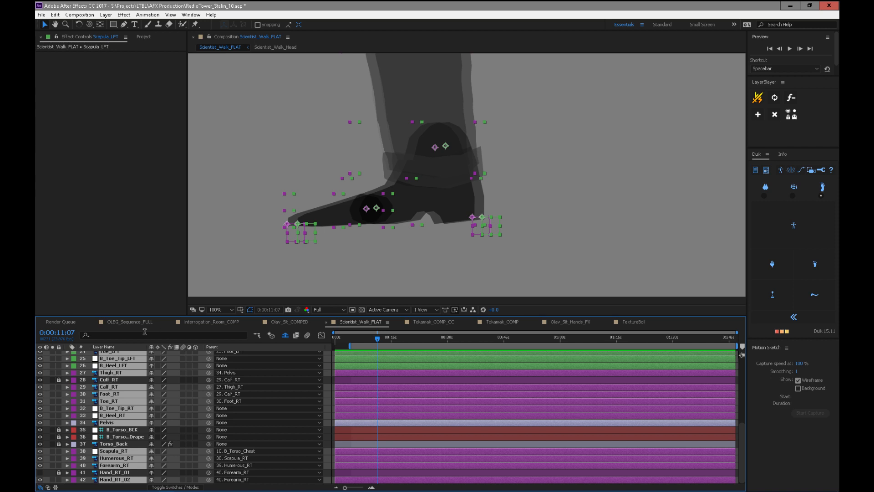
{"action": "left_click_drag", "start_coordinate": [741, 437], "coordinate": [747, 356]}
{"action": "key", "text": "ctrl+s"}
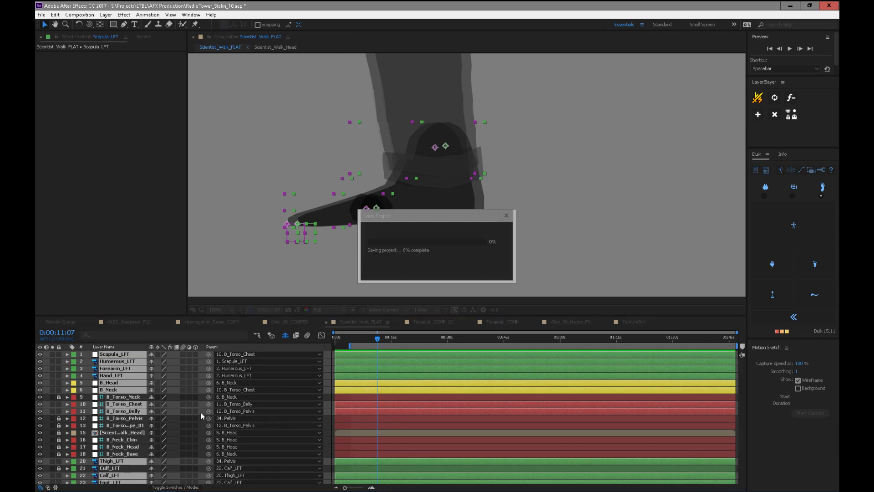
- Bring up the project's item list and collapse the Olaf character folder
{"action": "left_click", "coordinate": [127, 390]}
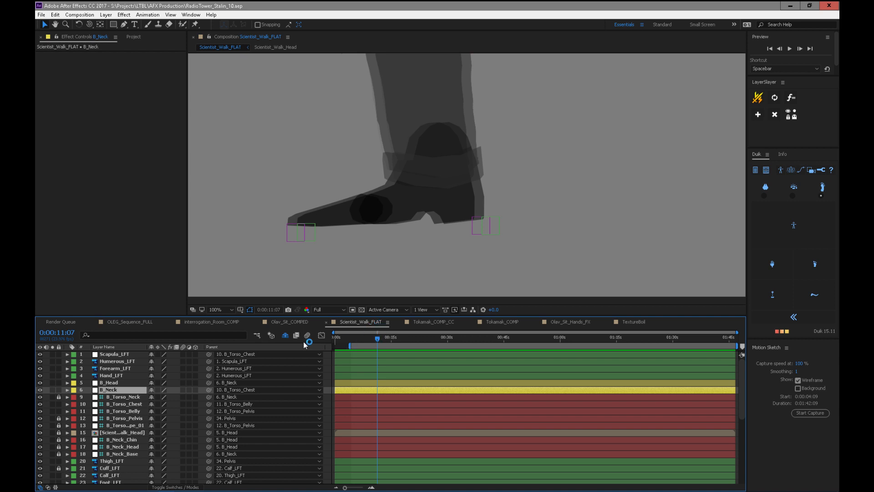
{"action": "left_click", "coordinate": [134, 37]}
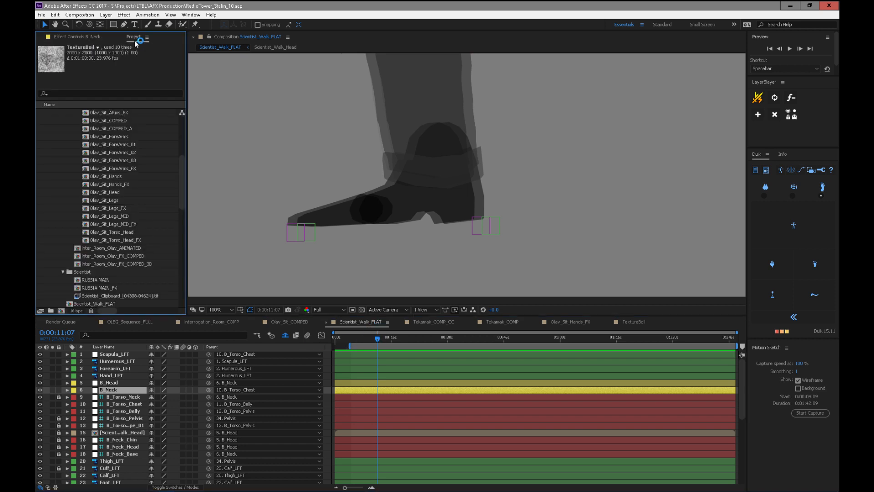
{"action": "left_click_drag", "start_coordinate": [388, 338], "coordinate": [452, 342]}
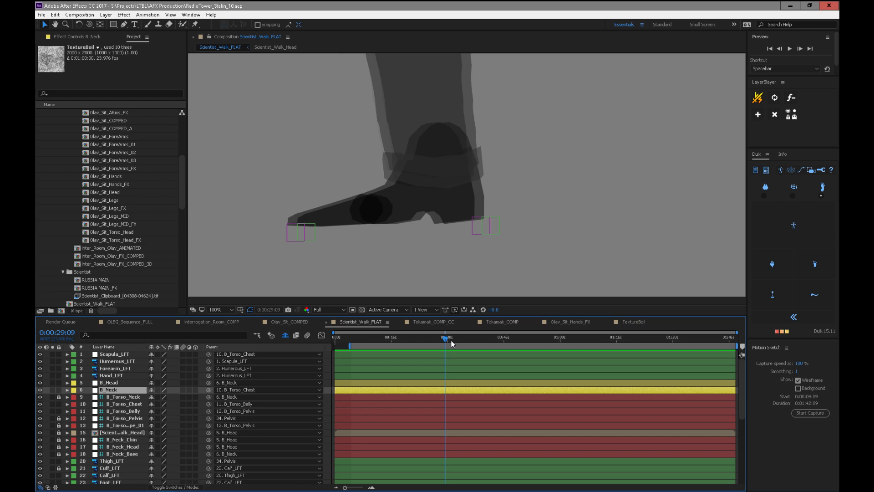
{"action": "left_click_drag", "start_coordinate": [181, 159], "coordinate": [181, 114]}
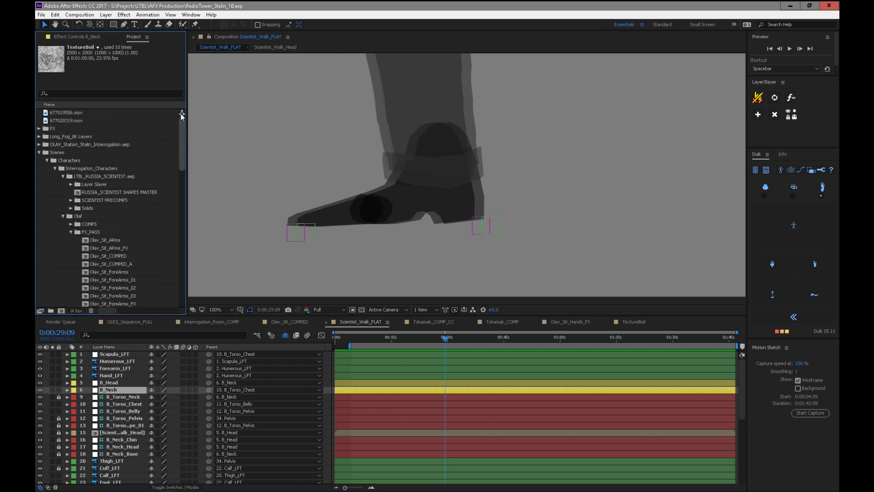
{"action": "left_click", "coordinate": [63, 216]}
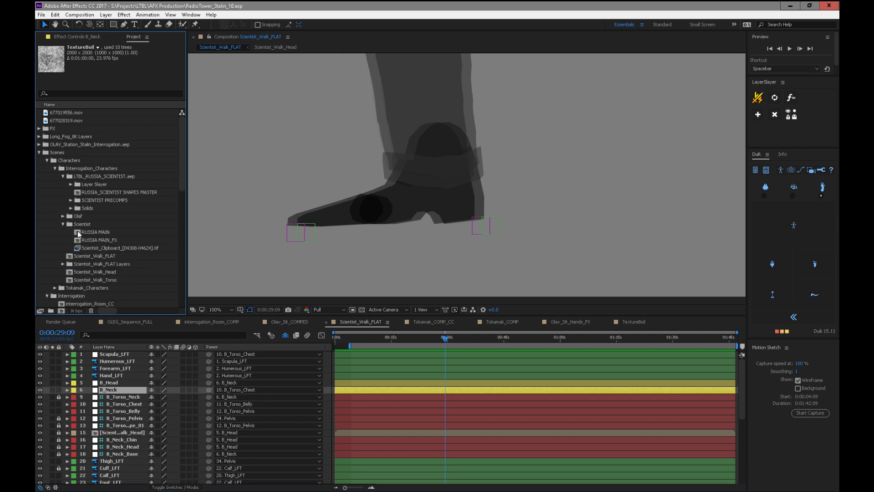
{"action": "double_click", "coordinate": [78, 233]}
- Examine the full layer stack of Scientist_Walk_FLAT in an enlarged timeline and restore the normal layout
{"action": "left_click", "coordinate": [127, 355]}
{"action": "left_click", "coordinate": [119, 375], "text": "shift"}
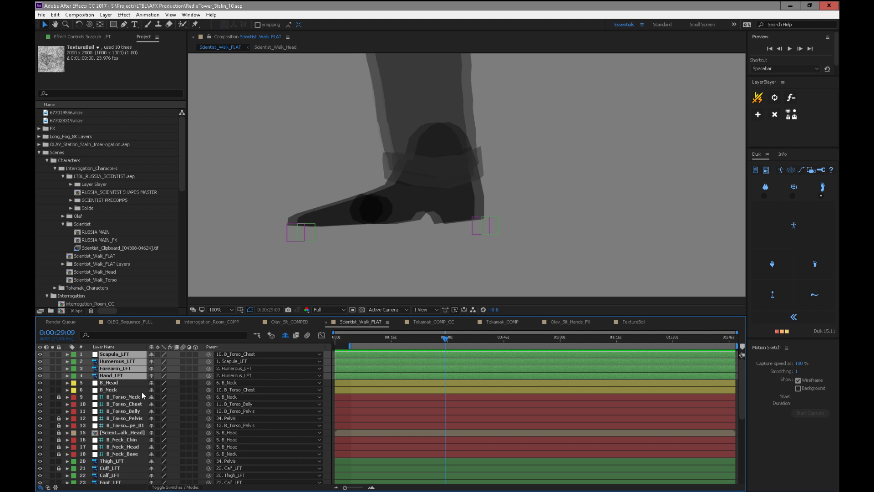
{"action": "left_click", "coordinate": [112, 383]}
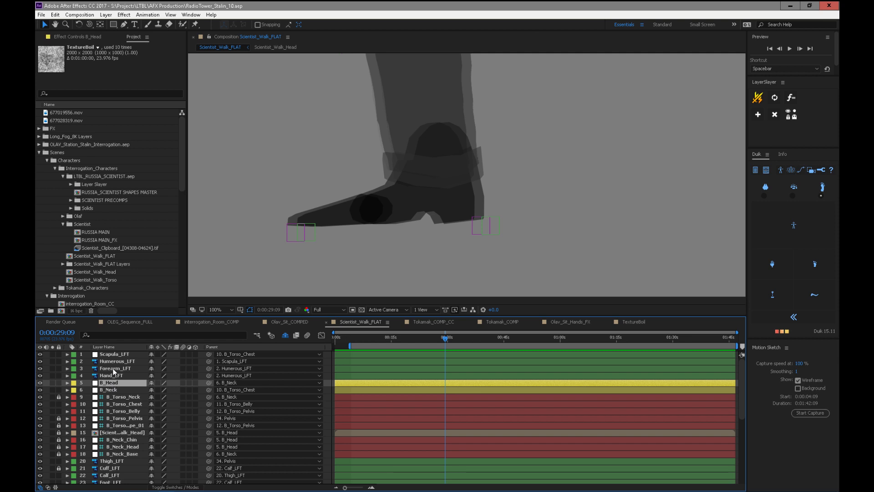
{"action": "double_click", "coordinate": [359, 323]}
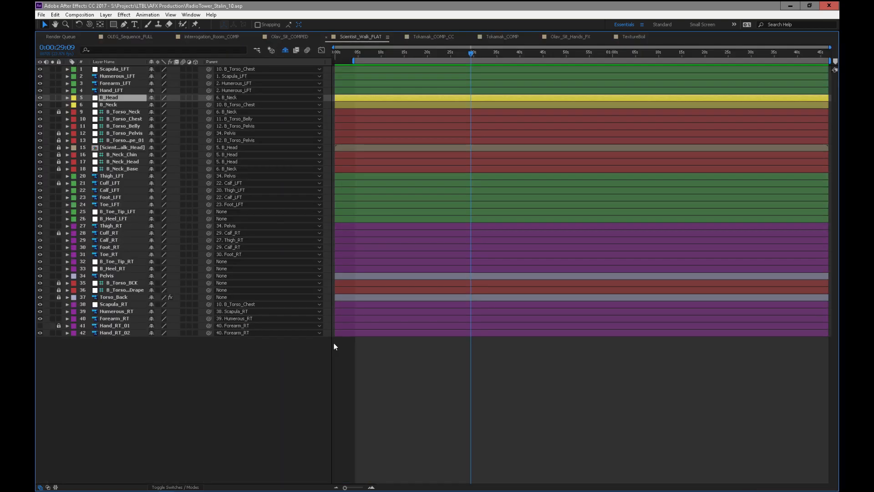
{"action": "double_click", "coordinate": [357, 37]}
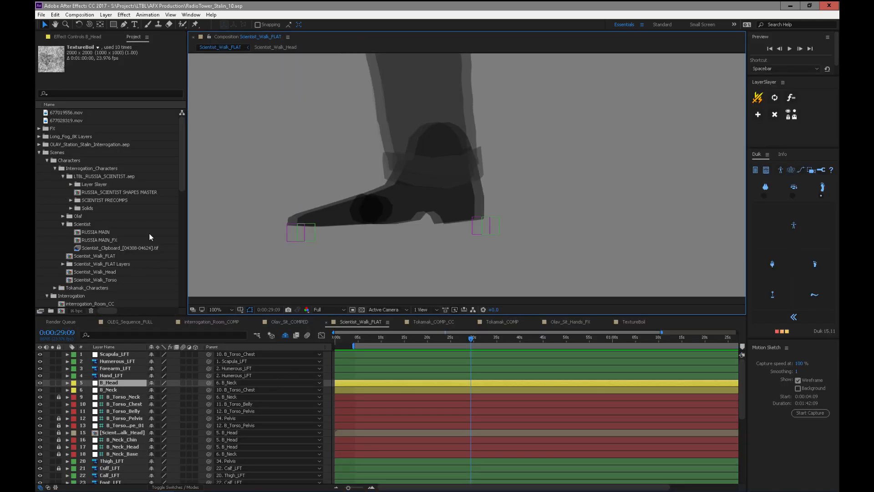
- Duplicate the Scientist_Walk_FLAT composition and rename the copy Scientist_Walk_RIGGED
{"action": "left_click_drag", "start_coordinate": [181, 166], "coordinate": [185, 291]}
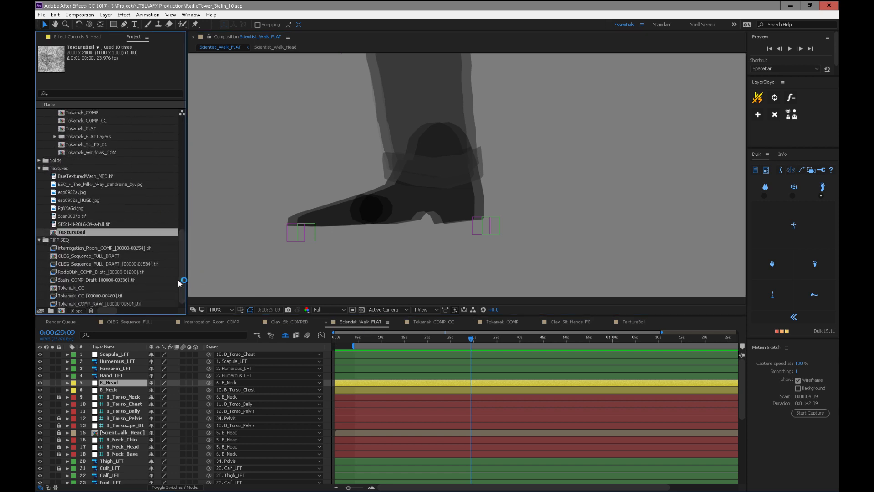
{"action": "left_click_drag", "start_coordinate": [185, 232], "coordinate": [184, 163]}
{"action": "left_click", "coordinate": [108, 185]}
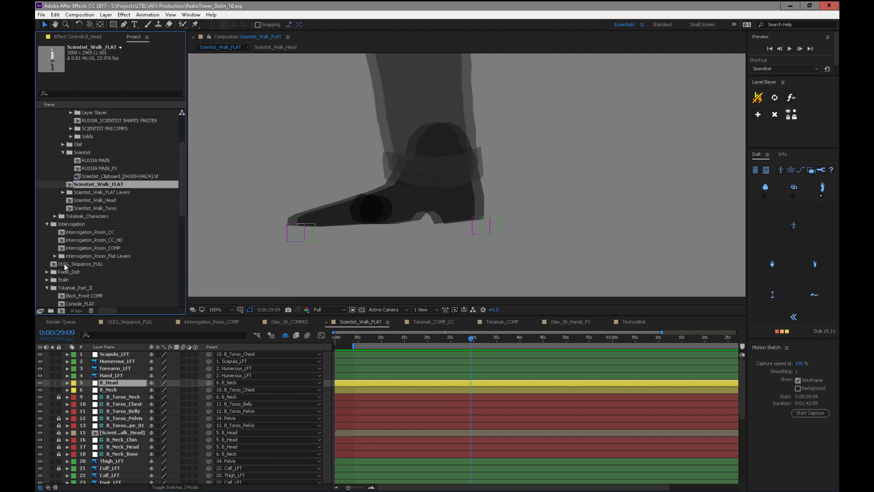
{"action": "key", "text": "ctrl+d"}
{"action": "key", "text": "Return"}
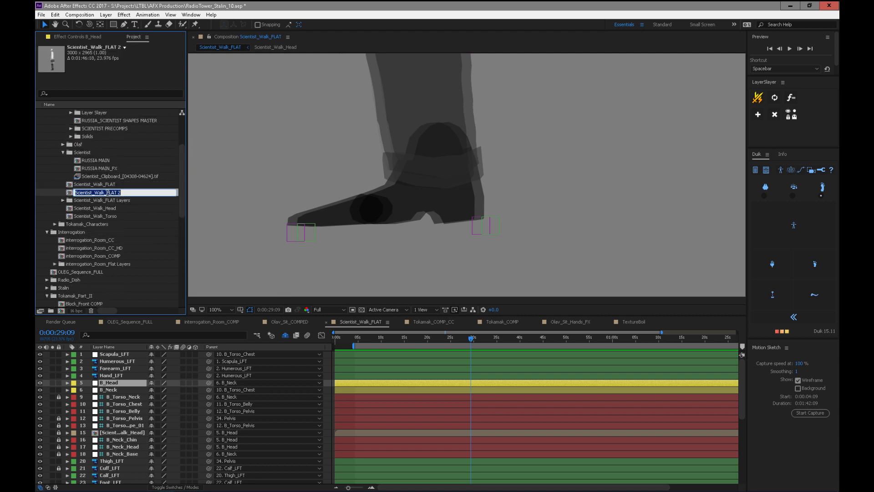
{"action": "left_click_drag", "start_coordinate": [107, 193], "coordinate": [139, 192]}
{"action": "type", "text": "RIGGED"}
{"action": "key", "text": "Return"}
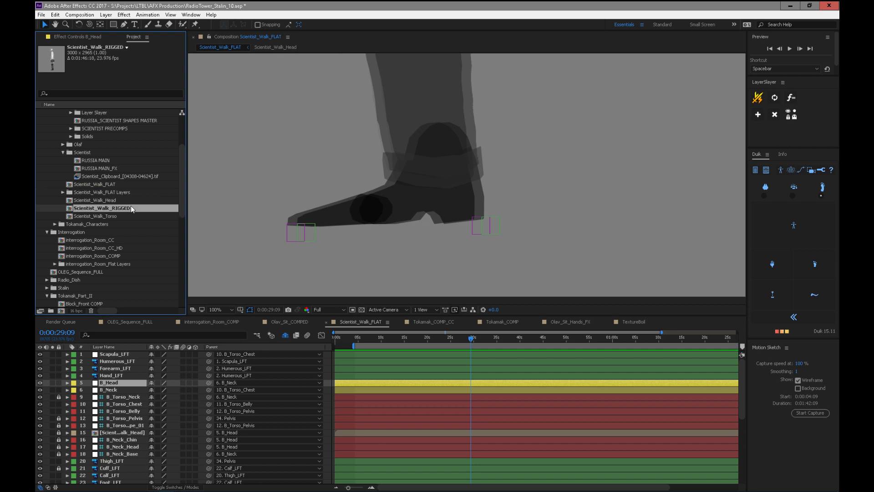
- Rename the original Scientist_Walk_FLAT composition as Scientist_Walk_PRERIG
{"action": "left_click", "coordinate": [108, 185]}
{"action": "key", "text": "Return"}
{"action": "left_click_drag", "start_coordinate": [105, 184], "coordinate": [118, 184]}
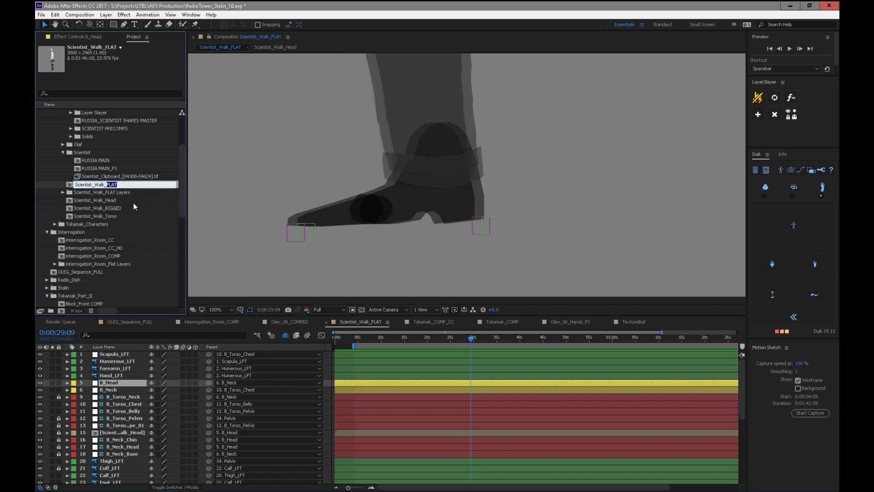
{"action": "type", "text": "PRERIG"}
{"action": "key", "text": "Return"}
- Append _01 to the duplicated composition's name, making it Scientist_Walk_RIGGED_01
{"action": "left_click", "coordinate": [112, 208]}
{"action": "key", "text": "Return"}
{"action": "type", "text": "_01"}
{"action": "key", "text": "Return"}
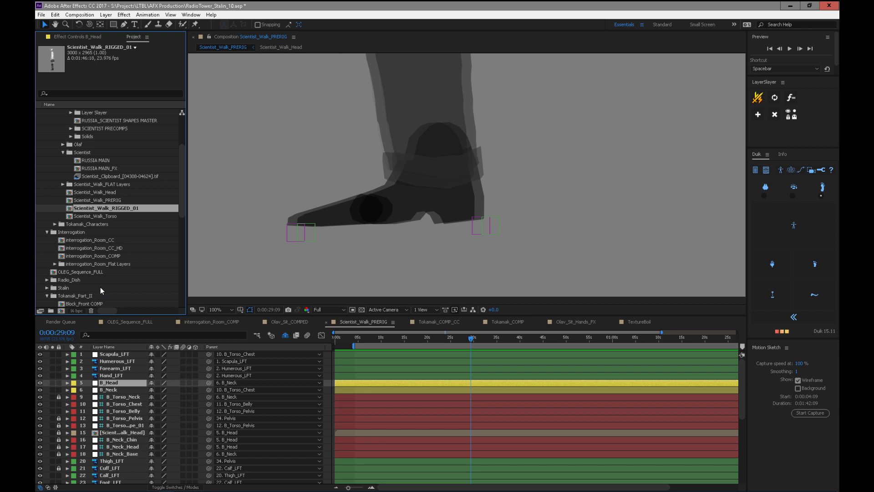
- Open the Scientist_Walk_RIGGED_01 composition and close the Scientist_Walk_PRERIG timeline
{"action": "left_click", "coordinate": [119, 388]}
{"action": "left_click_drag", "start_coordinate": [457, 335], "coordinate": [446, 373]}
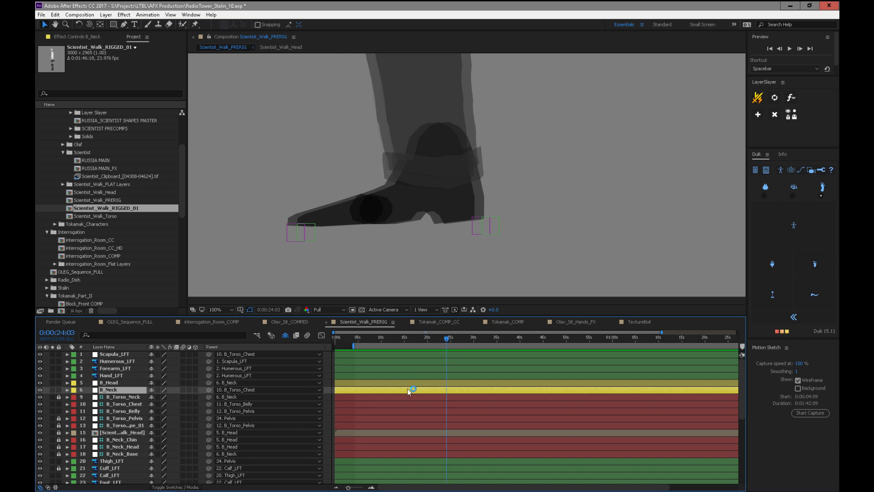
{"action": "left_click", "coordinate": [132, 208]}
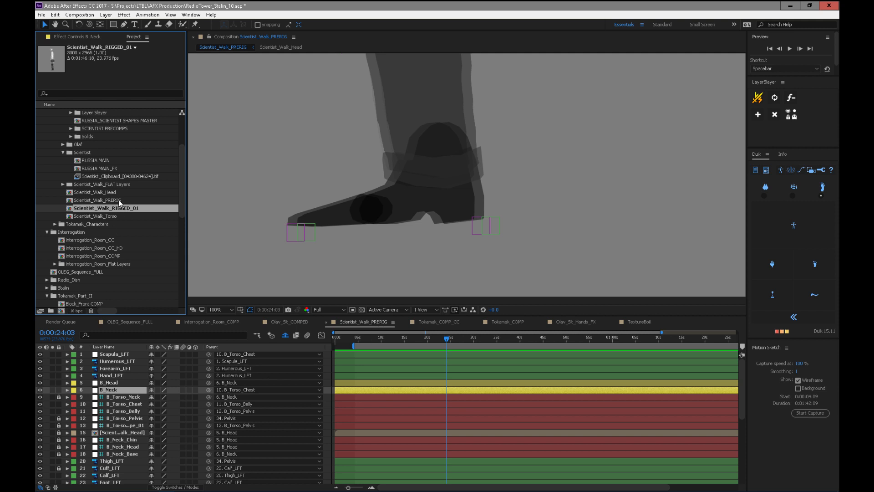
{"action": "double_click", "coordinate": [124, 207]}
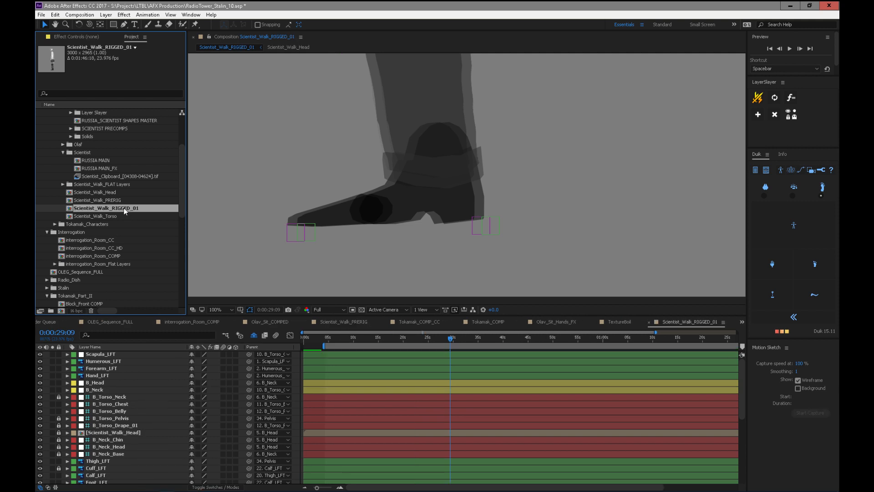
{"action": "left_click", "coordinate": [345, 322]}
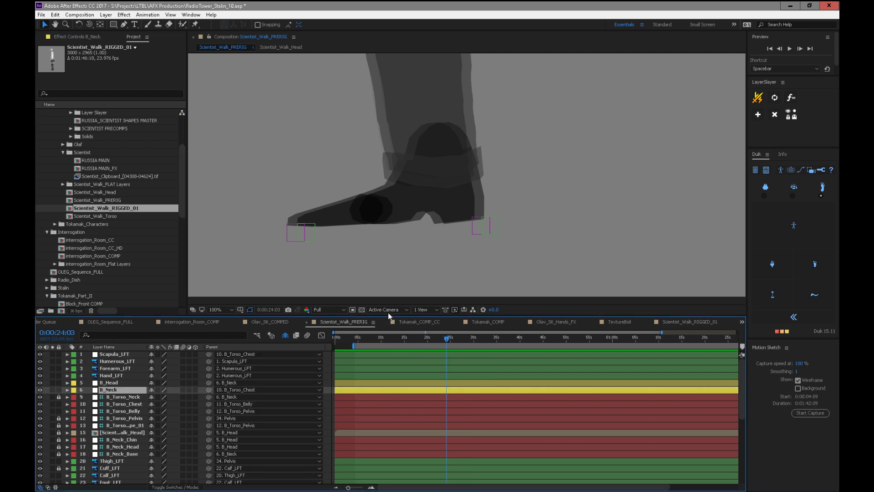
{"action": "left_click", "coordinate": [307, 322]}
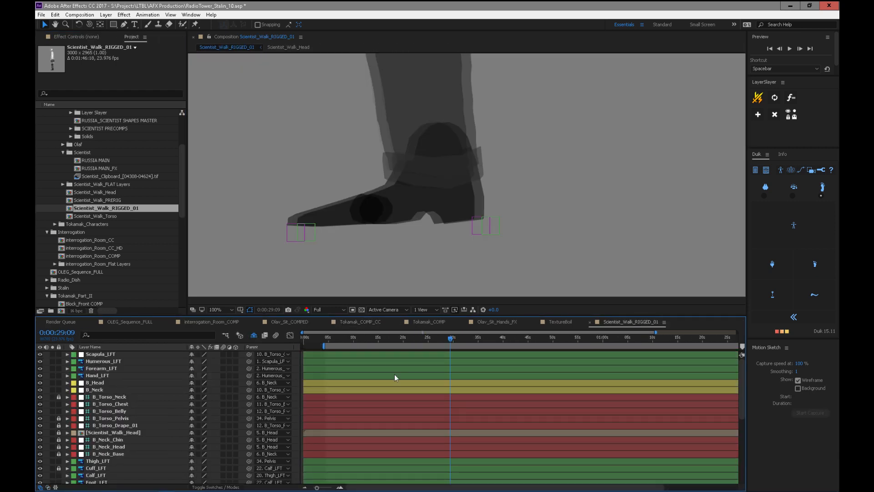
- Close the timelines of TextureBoil, Olav_Sit_Hands_FX, Tokamak_COMP, Tokamak_COMP_CC, Olav_Sit_COMPED and Interrogation_Room_COMP
{"action": "left_click", "coordinate": [553, 321]}
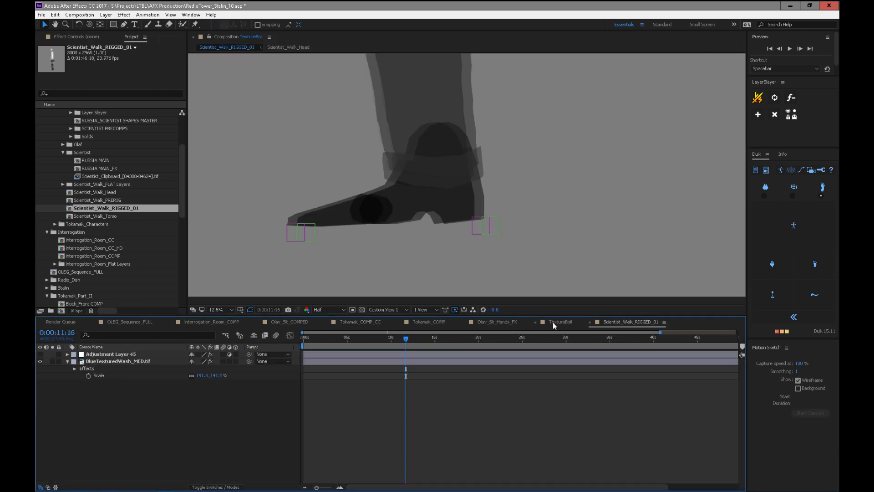
{"action": "left_click", "coordinate": [537, 321]}
{"action": "left_click", "coordinate": [496, 322]}
{"action": "left_click", "coordinate": [464, 321]}
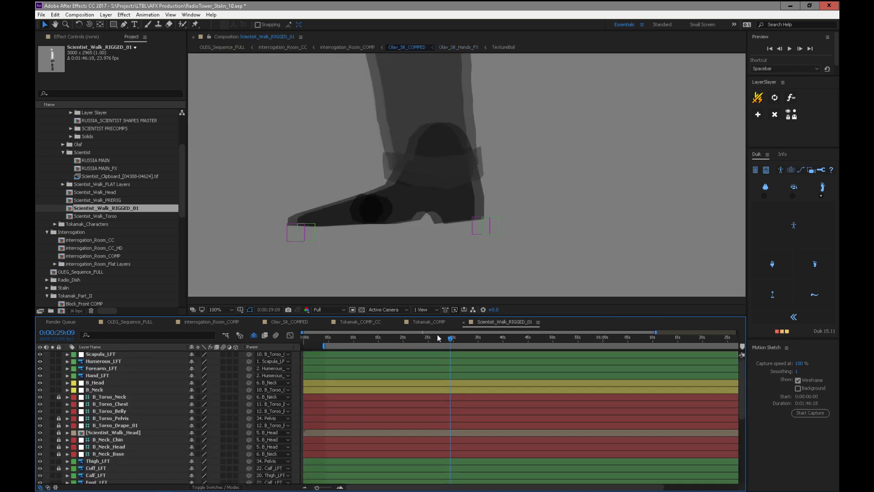
{"action": "left_click", "coordinate": [419, 324]}
{"action": "left_click", "coordinate": [400, 322]}
{"action": "left_click", "coordinate": [354, 320]}
{"action": "left_click", "coordinate": [326, 321]}
{"action": "left_click", "coordinate": [275, 323]}
{"action": "left_click", "coordinate": [258, 321]}
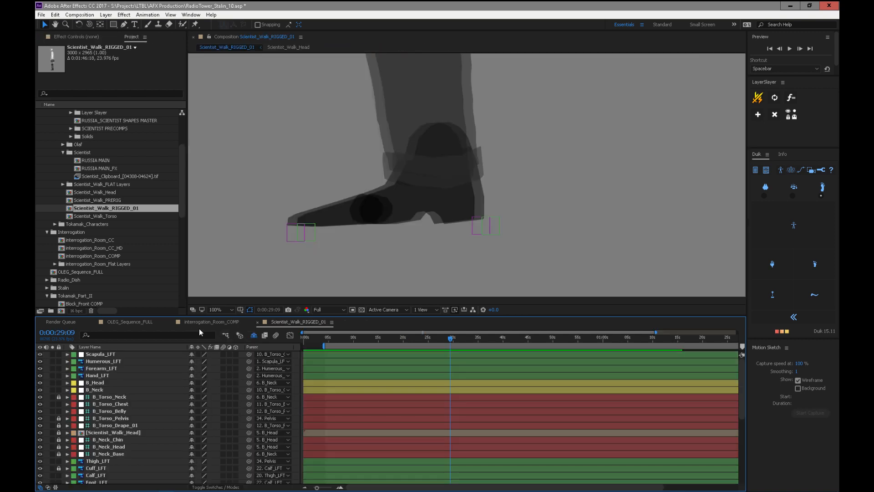
{"action": "left_click", "coordinate": [204, 324]}
{"action": "left_click", "coordinate": [171, 322]}
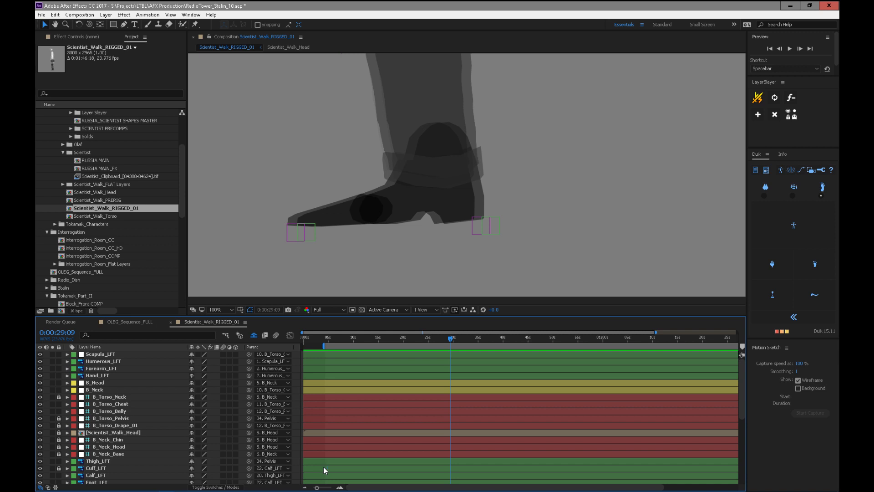
- Select all unlocked layers of Scientist_Walk_RIGGED_01 and move them together in the stack to directly above Hand_RT_01
{"action": "left_click_drag", "start_coordinate": [419, 337], "coordinate": [406, 393]}
{"action": "left_click", "coordinate": [110, 355]}
{"action": "left_click_drag", "start_coordinate": [742, 407], "coordinate": [732, 465]}
{"action": "left_click", "coordinate": [110, 479], "text": "shift"}
{"action": "left_click_drag", "start_coordinate": [110, 479], "coordinate": [111, 466]}
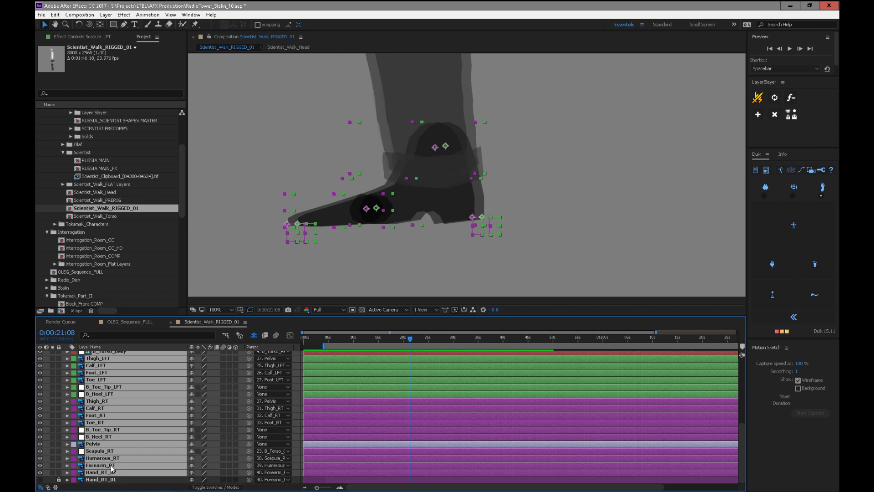
{"action": "scroll", "coordinate": [742, 409], "scroll_direction": "up", "scroll_amount": 2}
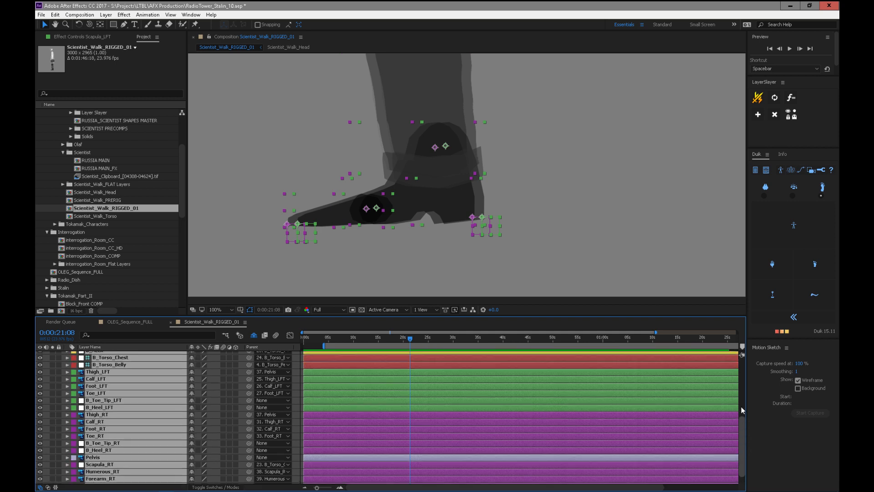
- Undo the restacking of the selected unlocked layers, with Scapula_LFT back at the top of the layer stack
{"action": "left_click_drag", "start_coordinate": [742, 410], "coordinate": [742, 352]}
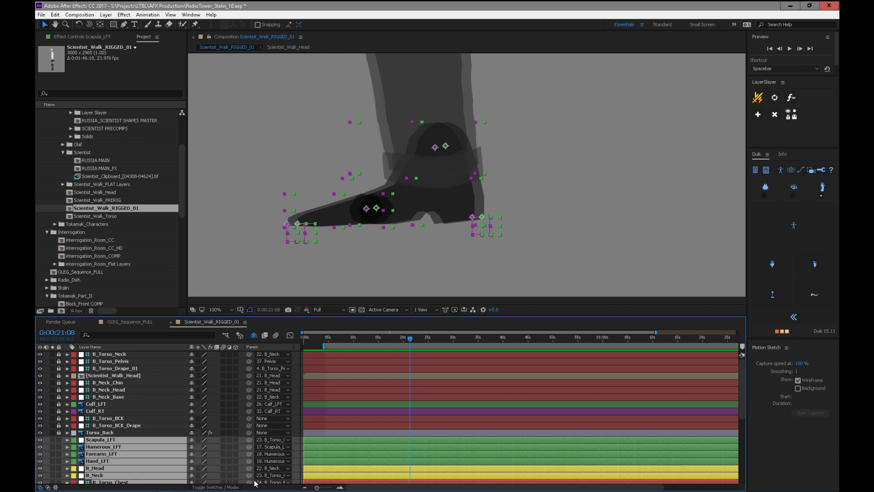
{"action": "scroll", "coordinate": [737, 422], "scroll_direction": "down", "scroll_amount": 5}
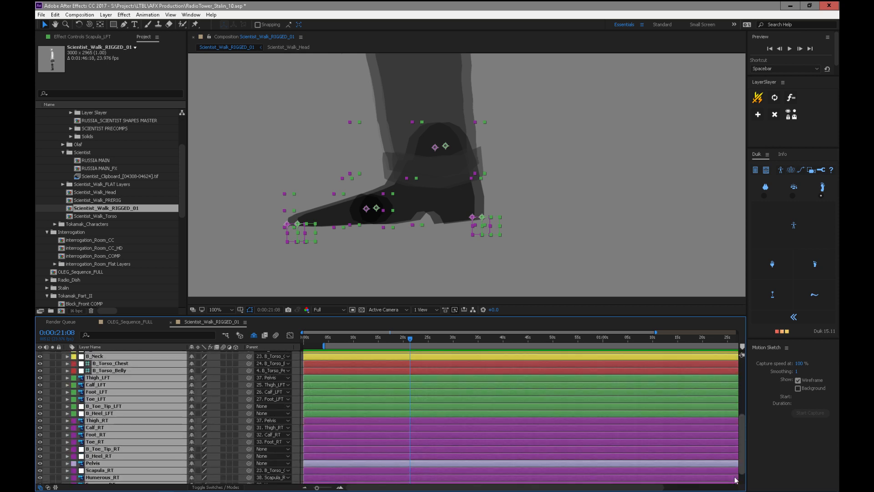
{"action": "scroll", "coordinate": [736, 441], "scroll_direction": "up", "scroll_amount": 5}
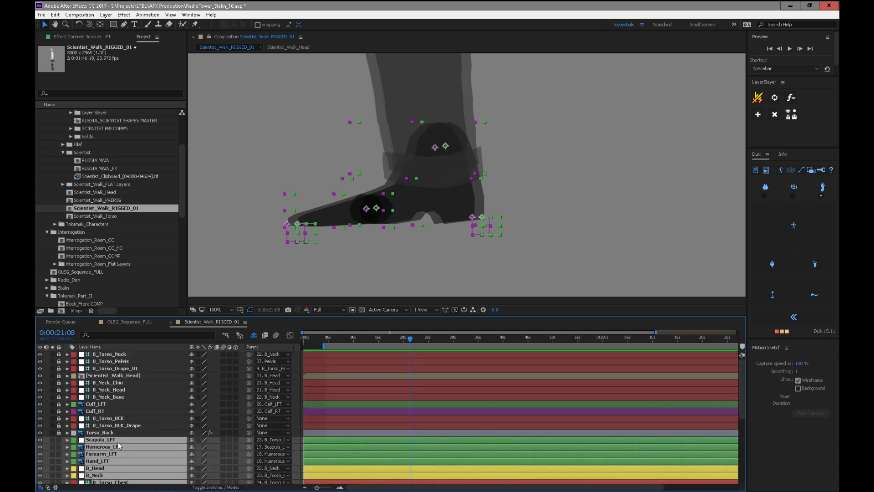
{"action": "mouse_move", "coordinate": [119, 442]}
{"action": "left_mouse_down"}
{"action": "mouse_move", "coordinate": [120, 364]}
{"action": "mouse_move", "coordinate": [119, 437]}
{"action": "left_mouse_up"}
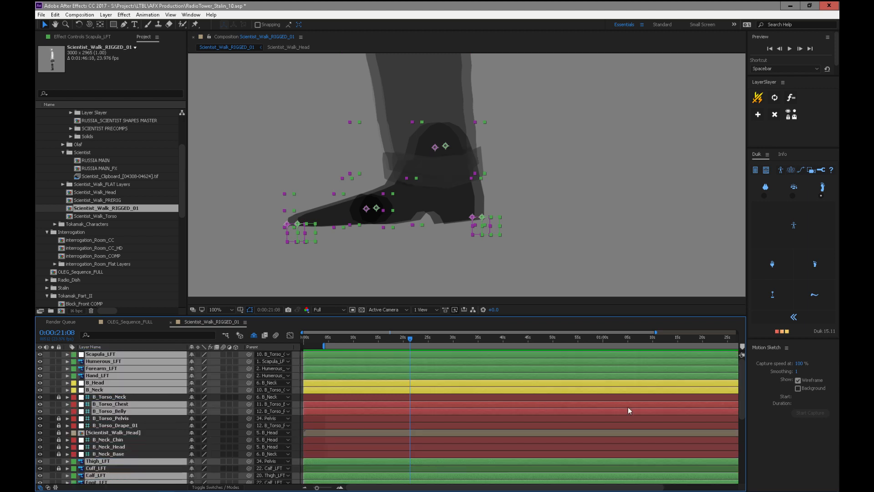
{"action": "scroll", "coordinate": [737, 434], "scroll_direction": "down", "scroll_amount": 5}
{"action": "scroll", "coordinate": [735, 438], "scroll_direction": "up", "scroll_amount": 5}
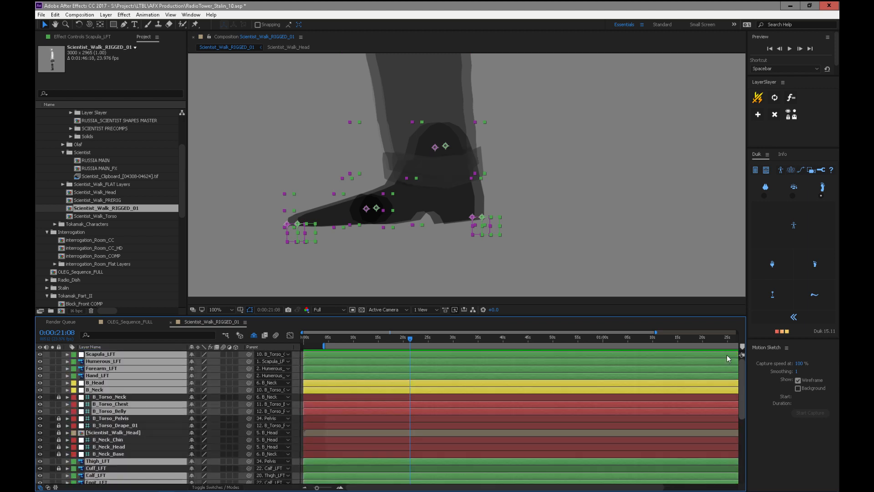
- Start Duik Autorig on the selected layers and assign Thigh_LFT, Calf_LFT, Foot_LFT and Toe_LFT to the left leg's femur, tibia, tarsus and claws
{"action": "left_click", "coordinate": [792, 229]}
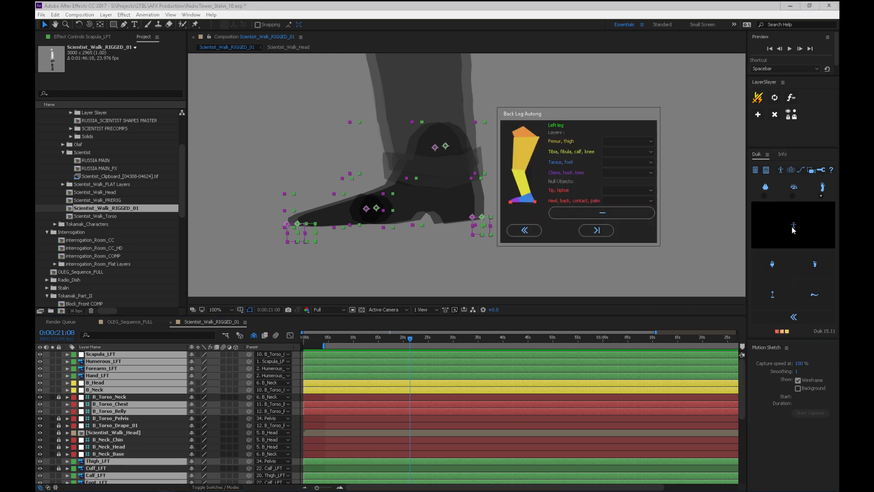
{"action": "left_click_drag", "start_coordinate": [559, 117], "coordinate": [390, 201]}
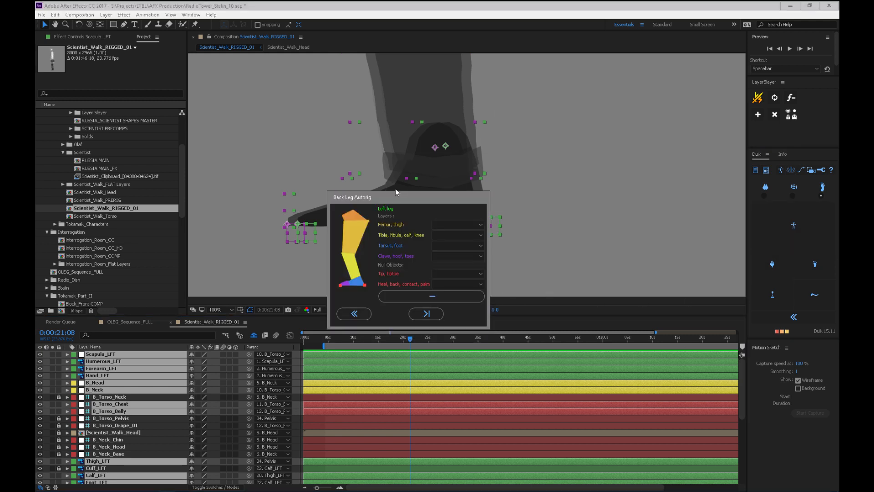
{"action": "left_click", "coordinate": [455, 225]}
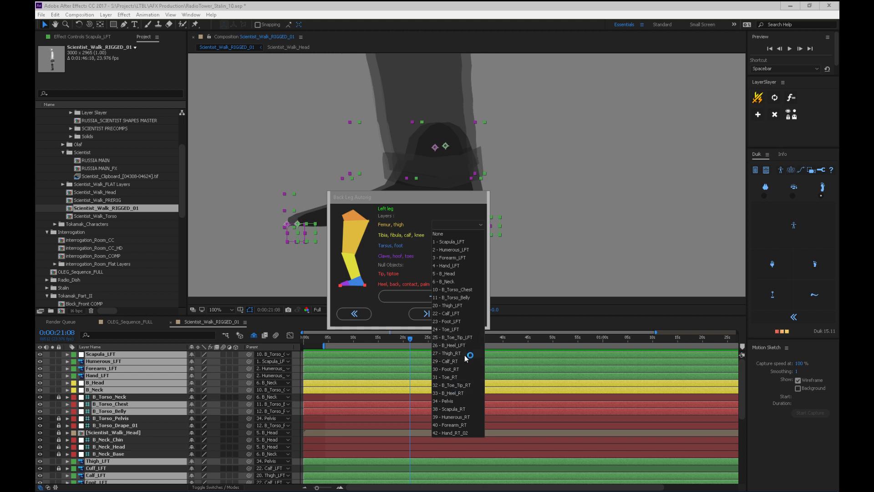
{"action": "left_click", "coordinate": [456, 306]}
{"action": "left_click", "coordinate": [444, 236]}
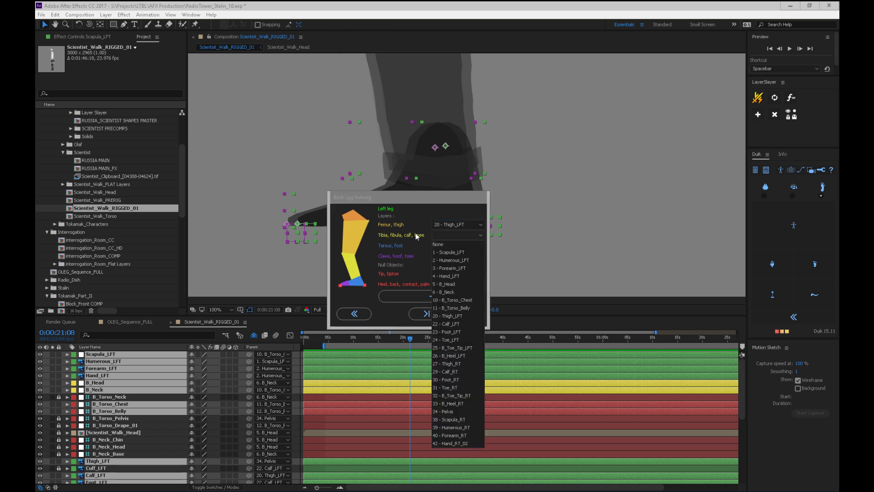
{"action": "left_click", "coordinate": [456, 324]}
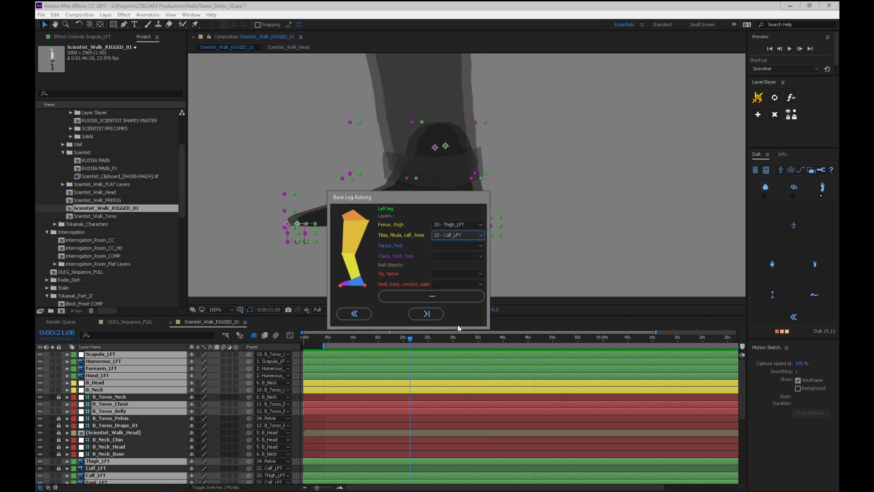
{"action": "left_click", "coordinate": [445, 247]}
{"action": "left_click", "coordinate": [459, 343]}
{"action": "left_click", "coordinate": [448, 256]}
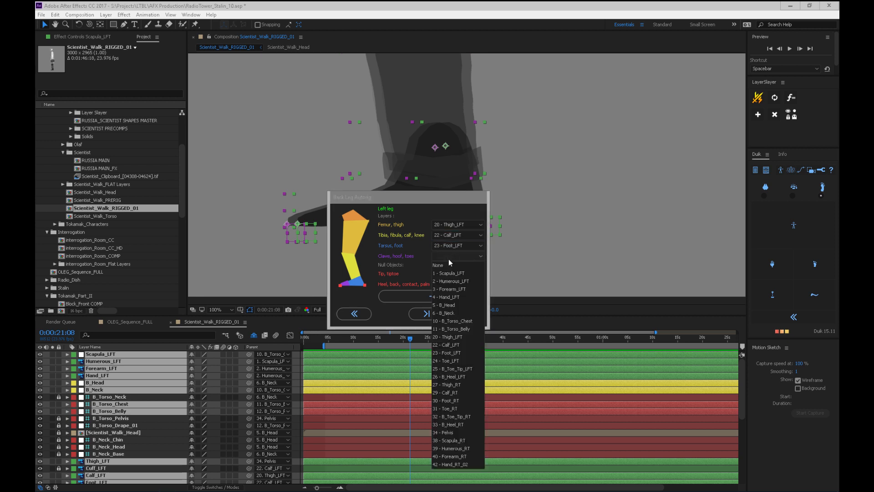
{"action": "left_click", "coordinate": [454, 361]}
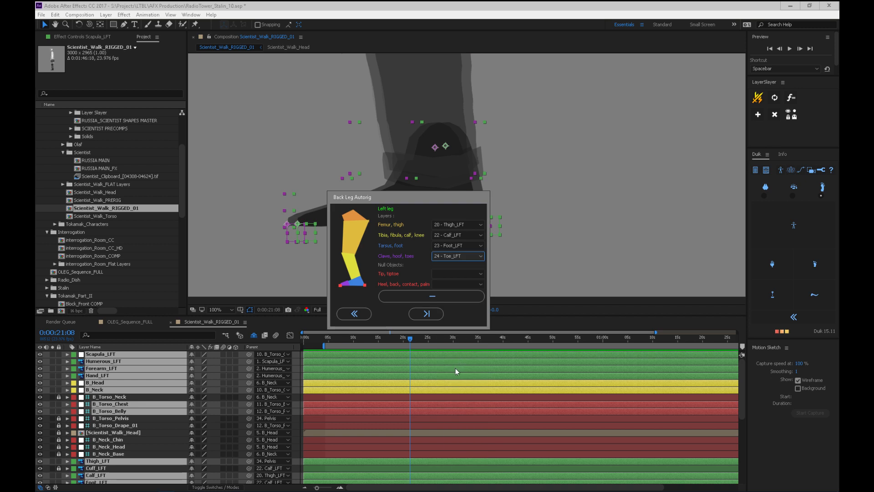
- Assign B_Toe_Tip_LFT as the left leg's tip null and B_Heel_LFT as its heel null, and continue to the right leg
{"action": "left_click", "coordinate": [451, 273]}
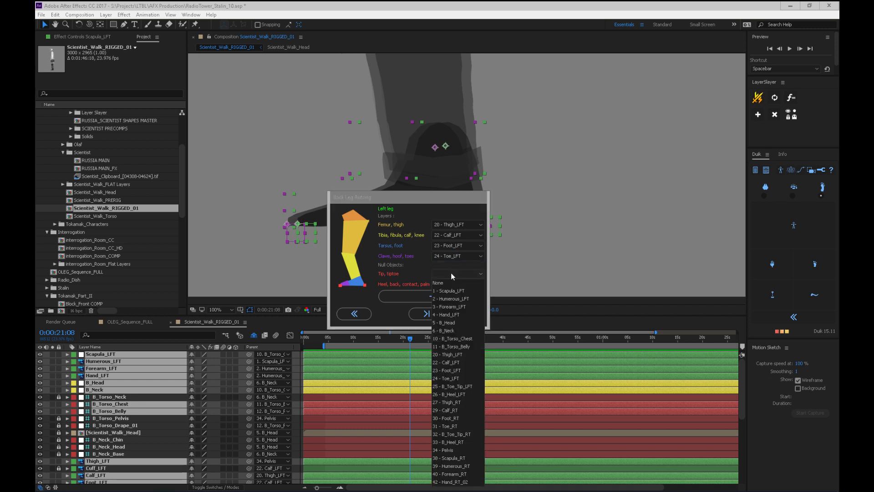
{"action": "left_click", "coordinate": [457, 387]}
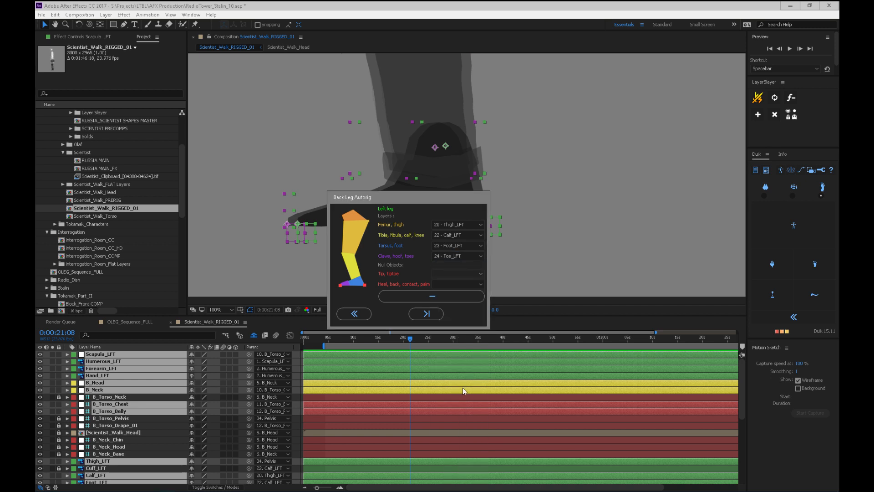
{"action": "left_click", "coordinate": [447, 285]}
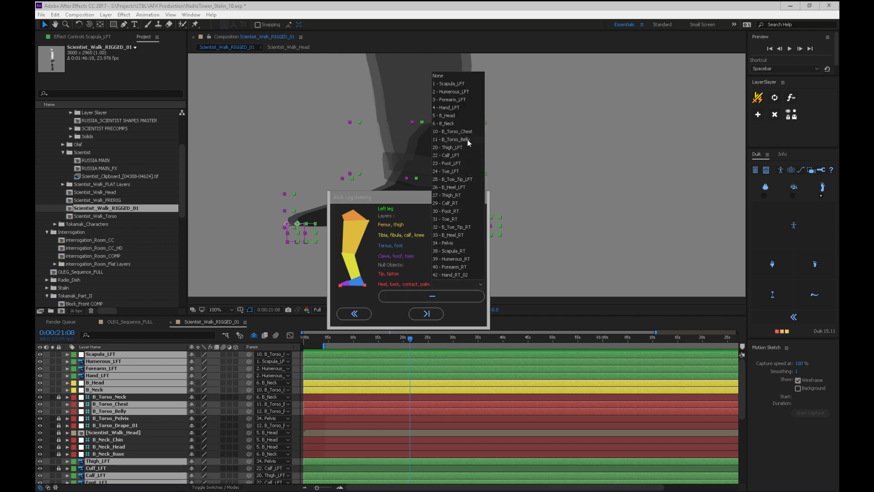
{"action": "left_click", "coordinate": [462, 187]}
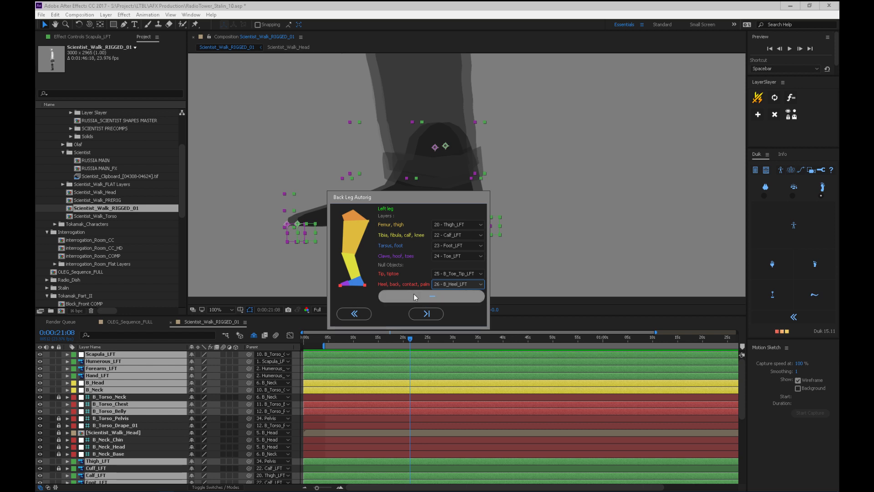
{"action": "left_click", "coordinate": [426, 314]}
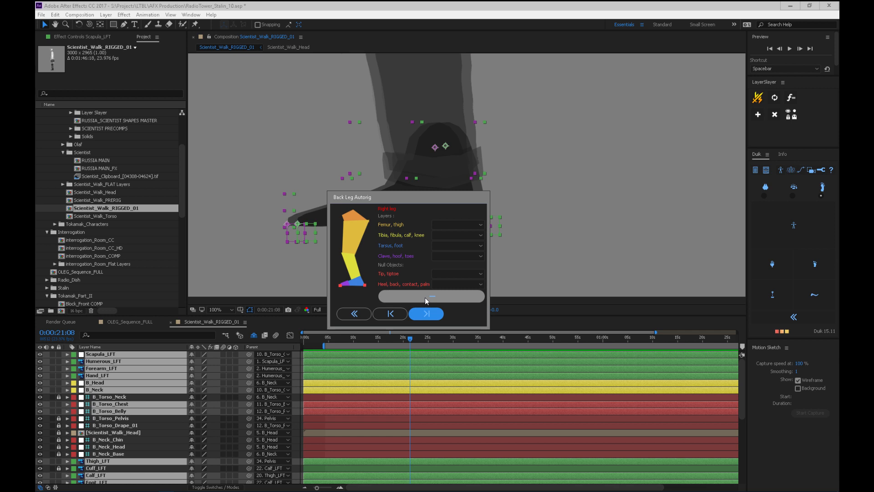
- Assign Thigh_RT, Calf_RT, Foot_RT and Toe_RT to the right leg's femur, tibia, tarsus and claws in Back Leg Autorig
{"action": "left_click_drag", "start_coordinate": [460, 194], "coordinate": [529, 172]}
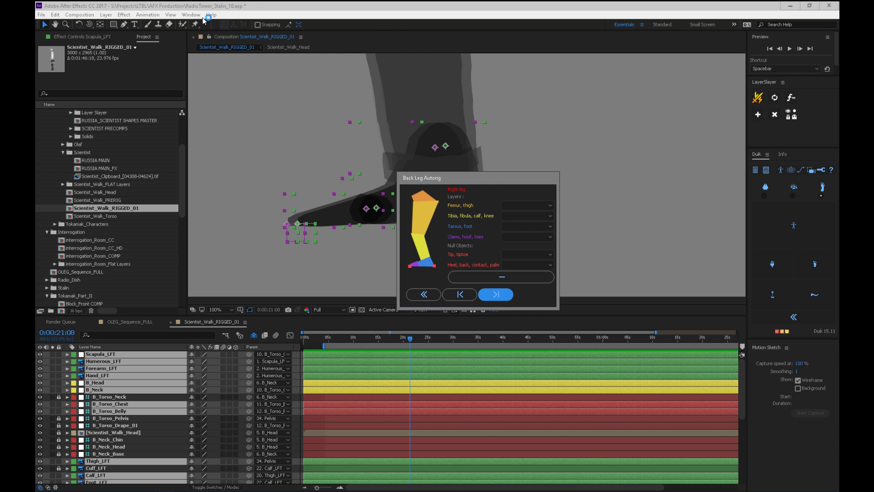
{"action": "left_click", "coordinate": [535, 204]}
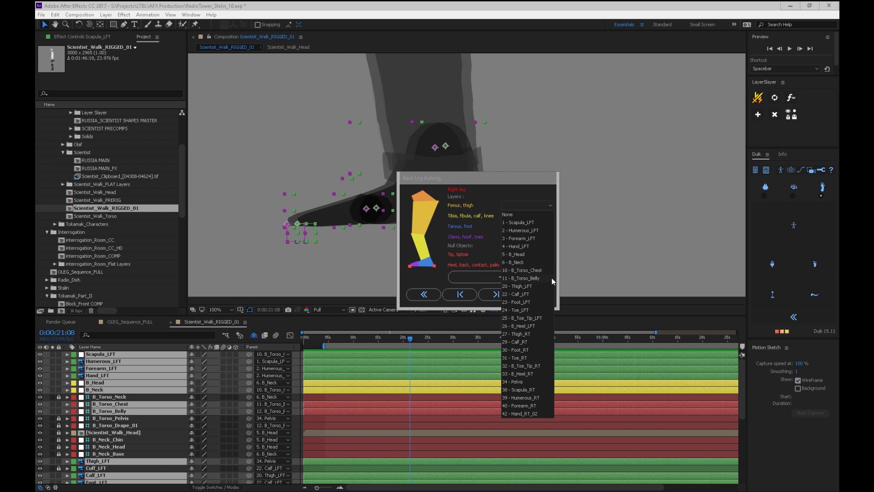
{"action": "left_click", "coordinate": [526, 334]}
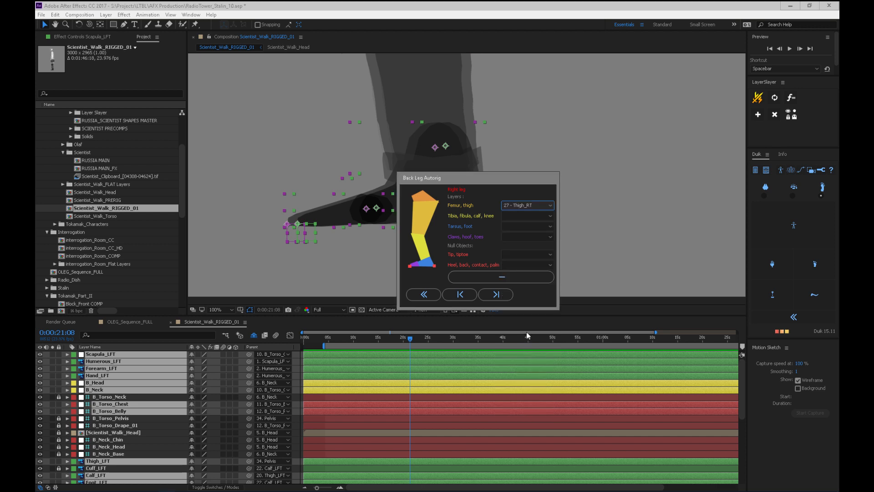
{"action": "left_click", "coordinate": [531, 216]}
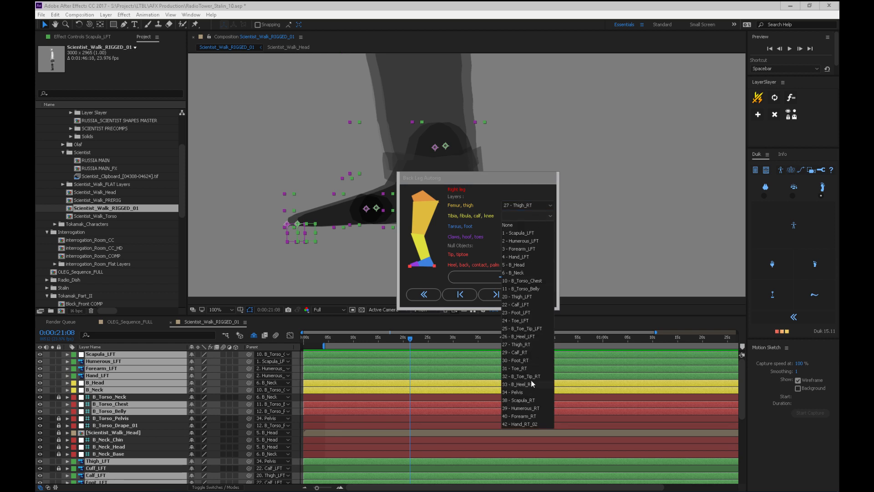
{"action": "left_click", "coordinate": [529, 352]}
{"action": "left_click", "coordinate": [523, 226]}
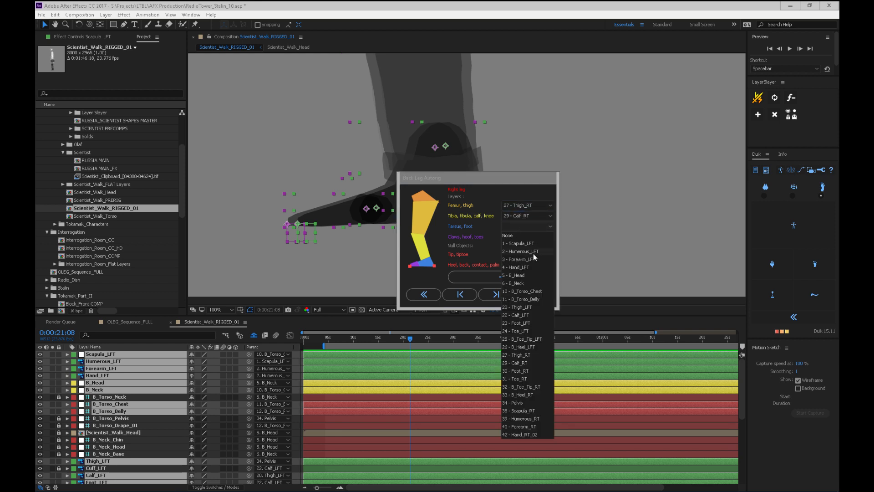
{"action": "left_click", "coordinate": [527, 371]}
{"action": "left_click", "coordinate": [521, 237]}
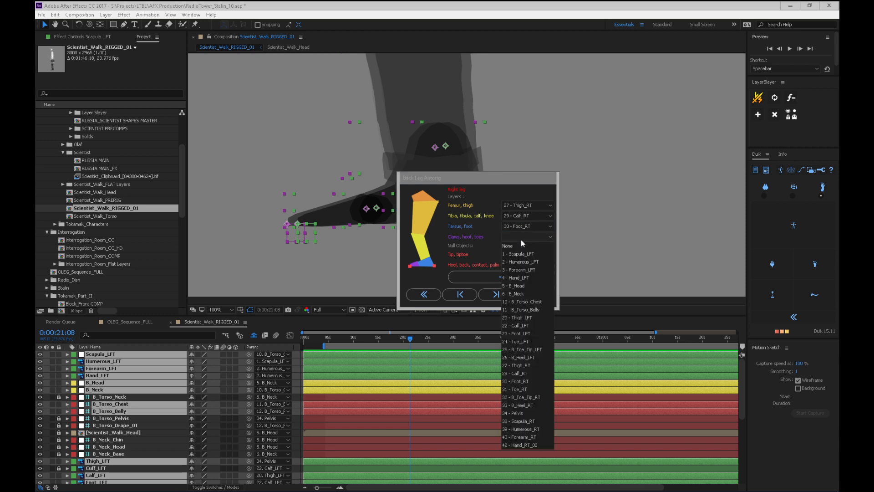
{"action": "left_click", "coordinate": [528, 388]}
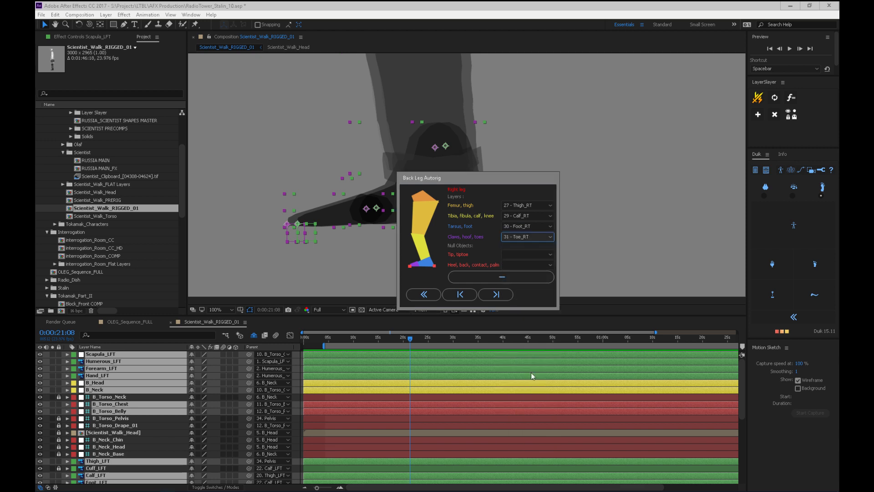
- Assign B_Toe_Tip_RT as the right leg's tip null and B_Heel_RT as its heel null, and continue to Front Leg Autorig
{"action": "left_click", "coordinate": [528, 253]}
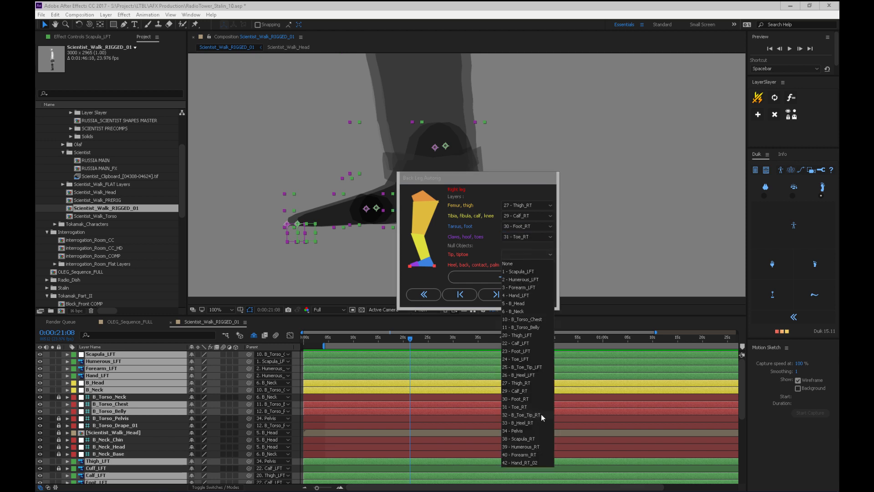
{"action": "left_click", "coordinate": [539, 415]}
{"action": "left_click", "coordinate": [525, 265]}
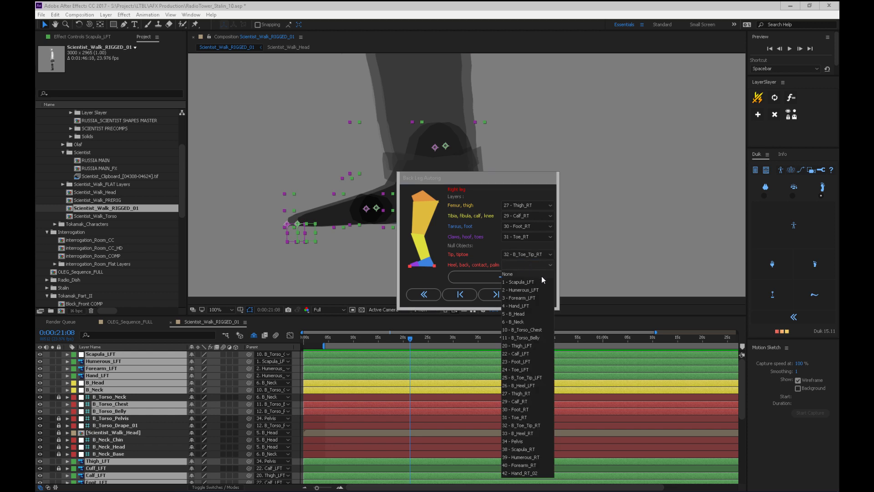
{"action": "left_click", "coordinate": [530, 433]}
{"action": "left_click", "coordinate": [498, 294]}
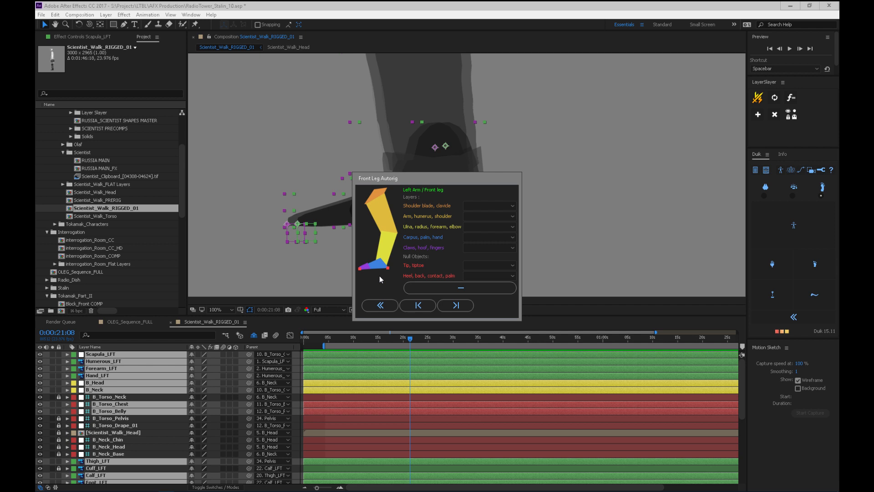
- Assign Scapula_LFT, Humerous_LFT, Forearm_LFT and Hand_LFT to the left arm's shoulder blade, humerus, forearm and hand
{"action": "left_click", "coordinate": [480, 209]}
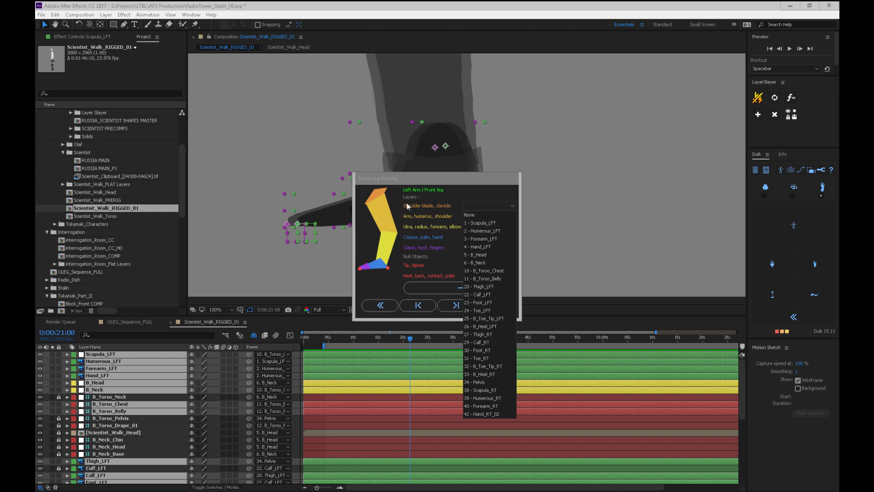
{"action": "left_click", "coordinate": [490, 222]}
{"action": "left_click", "coordinate": [490, 217]}
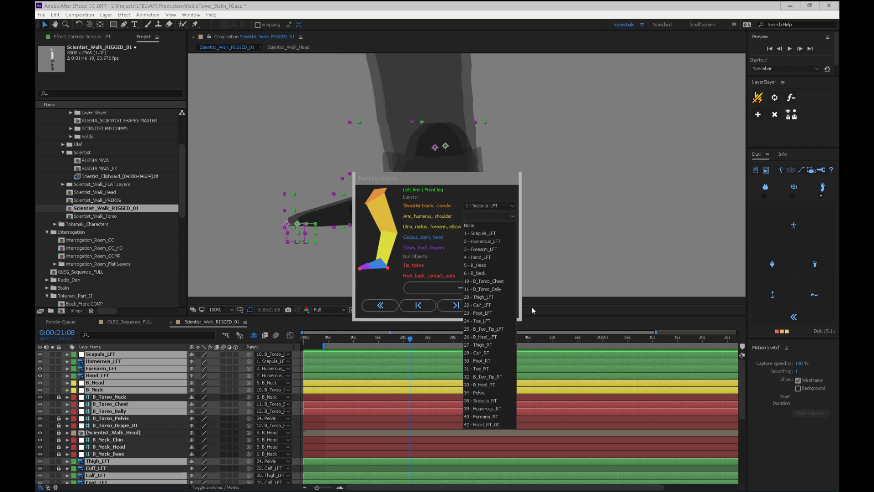
{"action": "left_click", "coordinate": [492, 242]}
{"action": "left_click", "coordinate": [477, 228]}
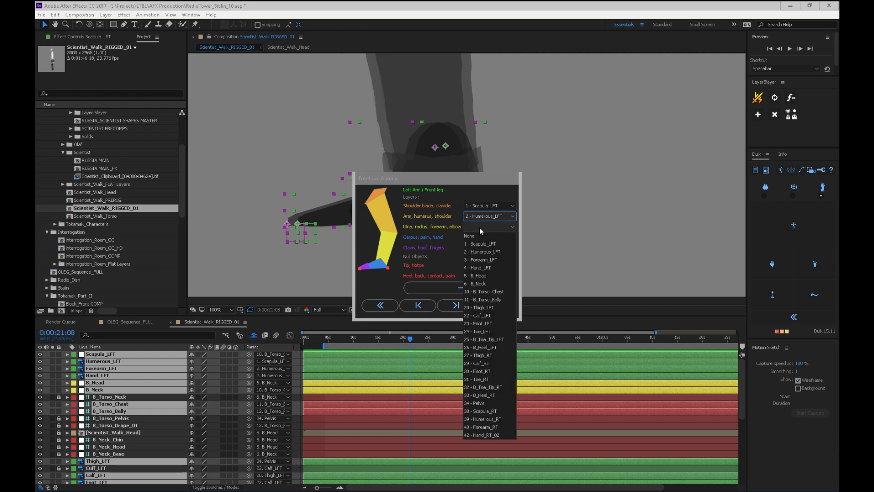
{"action": "left_click", "coordinate": [492, 262]}
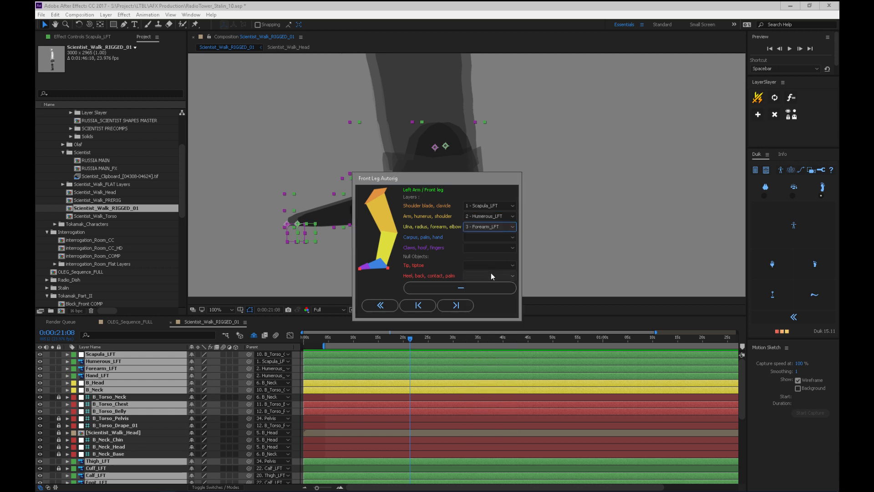
{"action": "left_click", "coordinate": [488, 237]}
{"action": "left_click", "coordinate": [489, 277]}
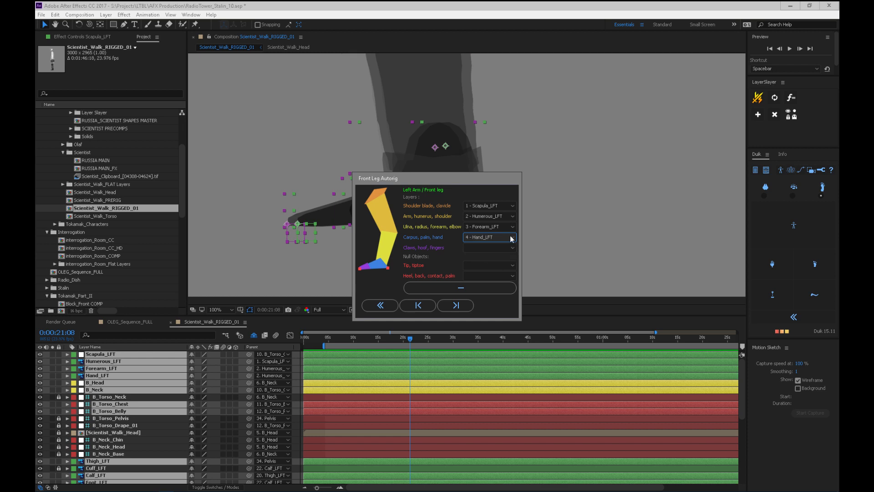
- Set the left arm's claws, hoof and fingers layer to None in Front Leg Autorig
{"action": "left_click", "coordinate": [487, 248]}
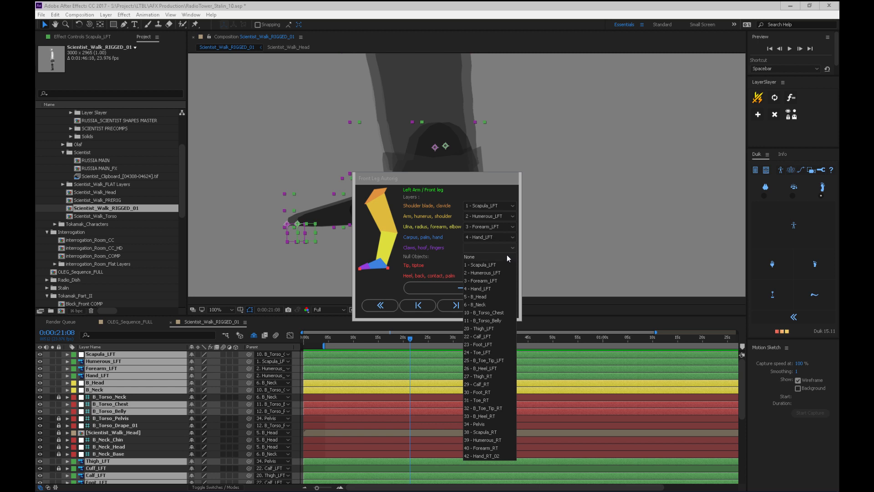
{"action": "left_click", "coordinate": [504, 246]}
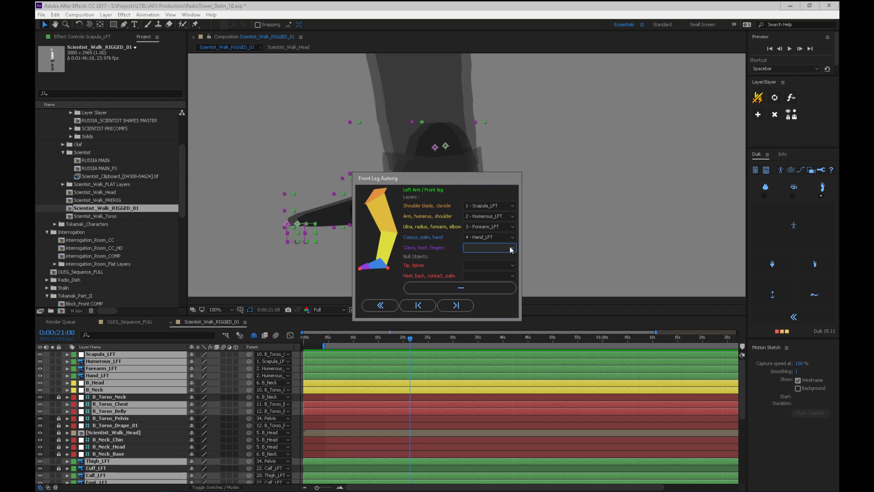
{"action": "left_click", "coordinate": [510, 248]}
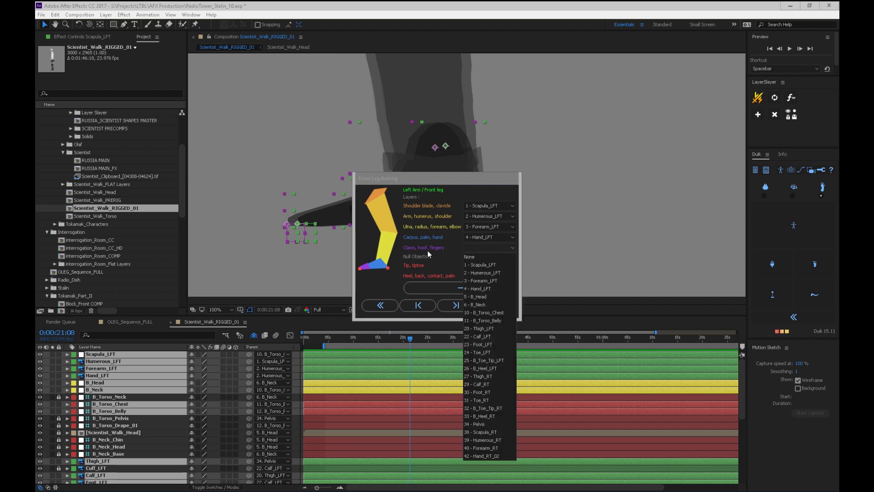
{"action": "left_click", "coordinate": [491, 288]}
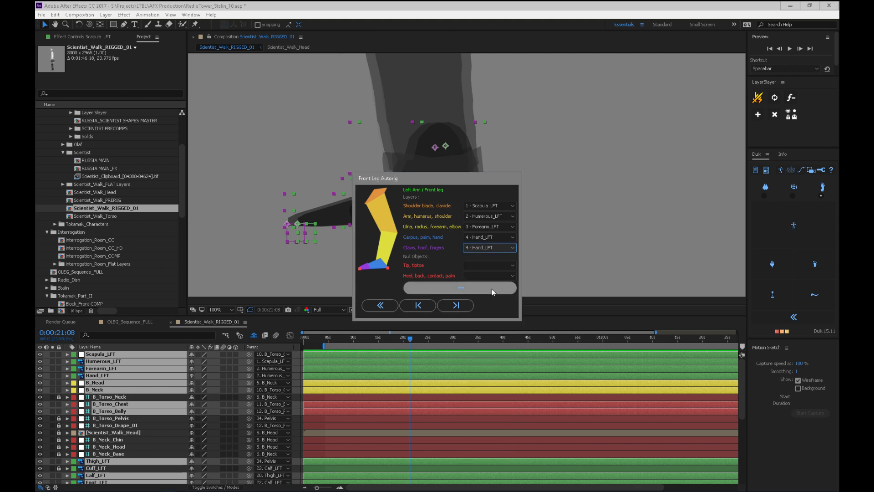
{"action": "left_click", "coordinate": [495, 247]}
{"action": "left_click", "coordinate": [489, 259]}
- Set the left arm's tip and heel null objects to None and continue to the right arm
{"action": "left_click", "coordinate": [484, 265]}
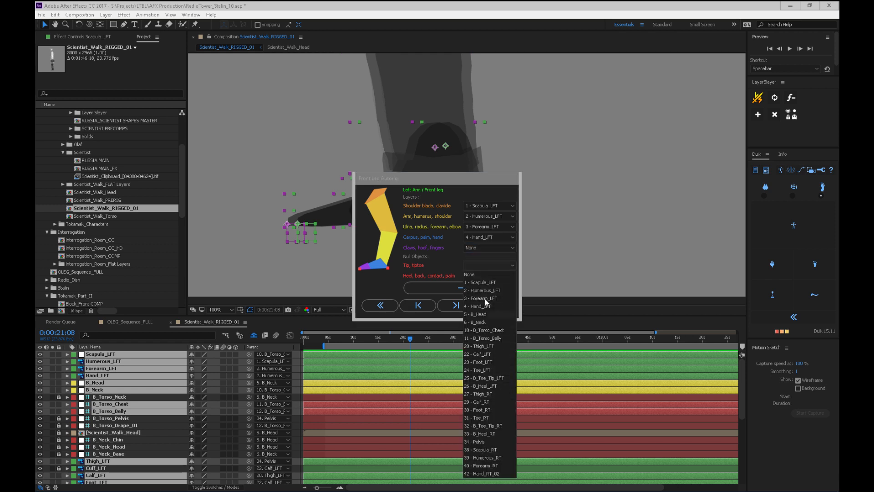
{"action": "left_click", "coordinate": [435, 266]}
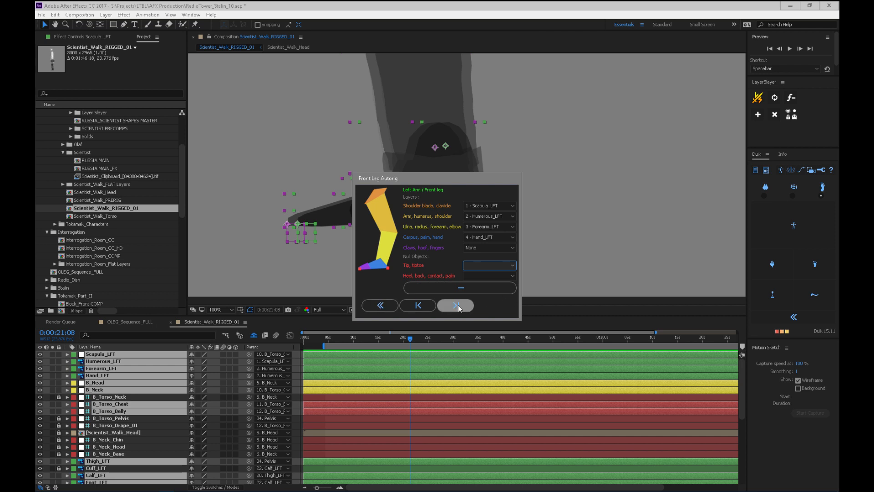
{"action": "left_click", "coordinate": [496, 265]}
{"action": "left_click", "coordinate": [494, 273]}
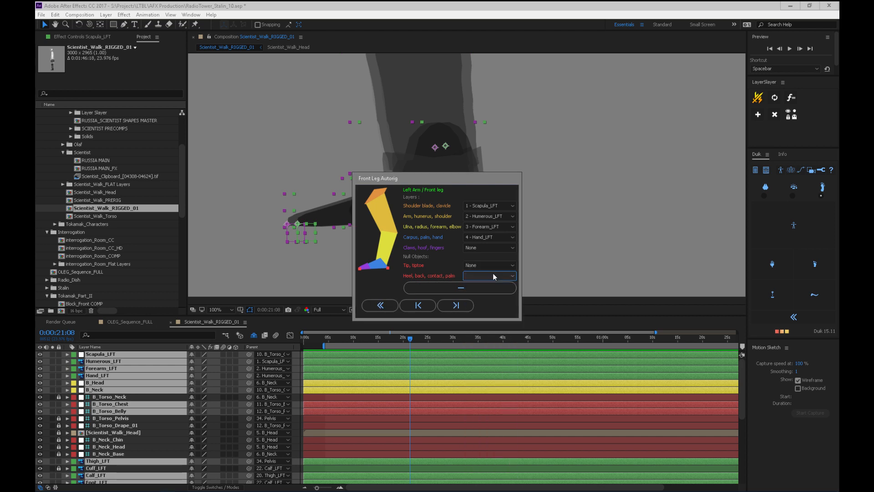
{"action": "left_click", "coordinate": [490, 276]}
{"action": "left_click", "coordinate": [473, 285]}
{"action": "left_click", "coordinate": [455, 305]}
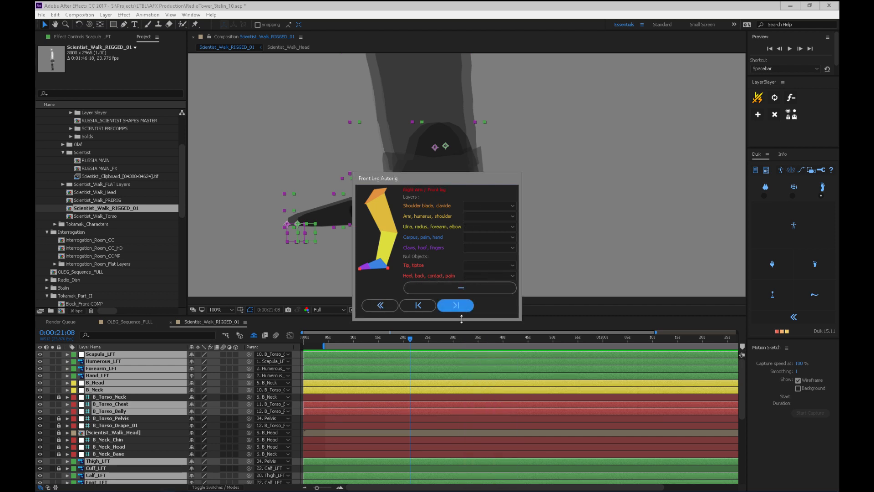
- Assign Scapula_RT, Humerous_RT, Forearm_RT and Hand_RT_02 to the right arm's shoulder blade, humerus, forearm and hand
{"action": "left_click", "coordinate": [478, 205]}
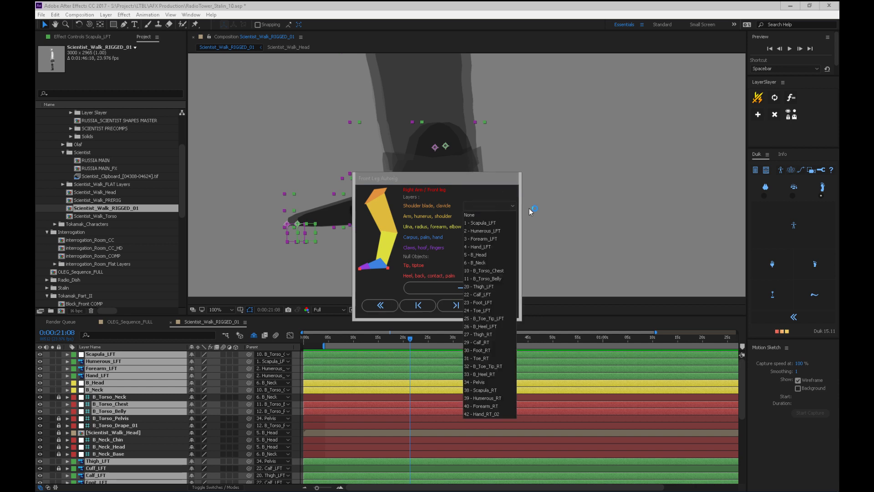
{"action": "left_click", "coordinate": [496, 390]}
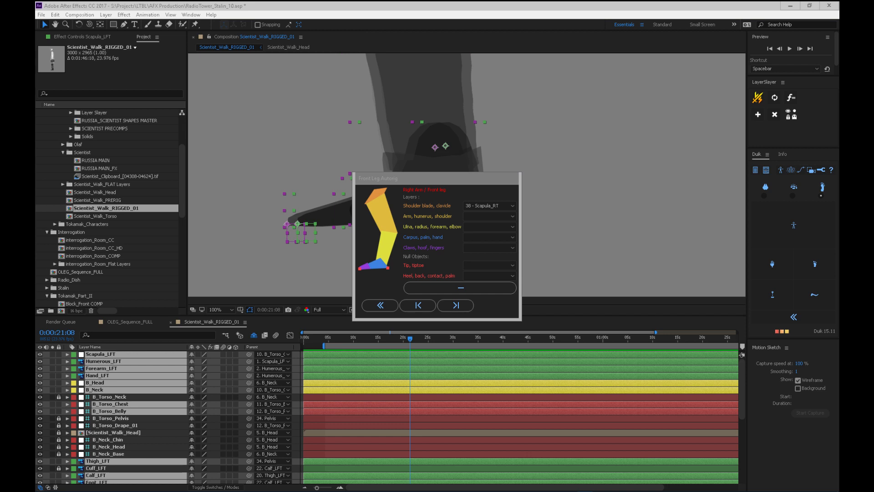
{"action": "left_click", "coordinate": [481, 217]}
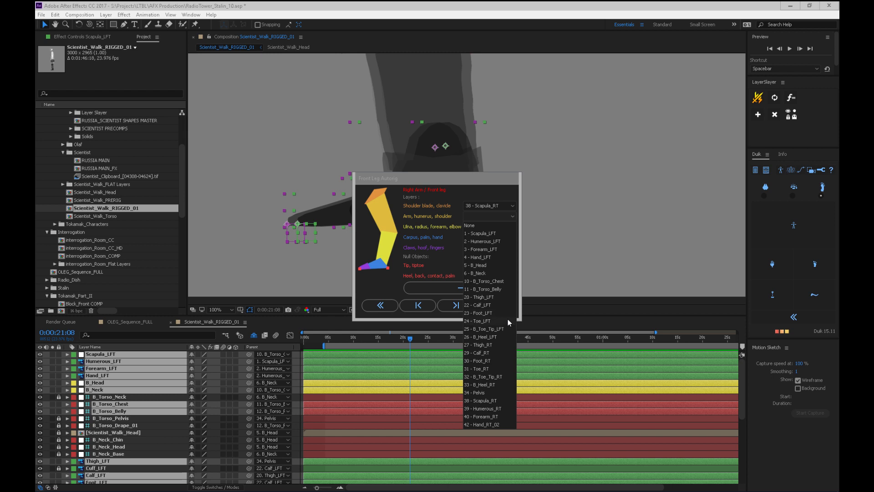
{"action": "left_click", "coordinate": [496, 407]}
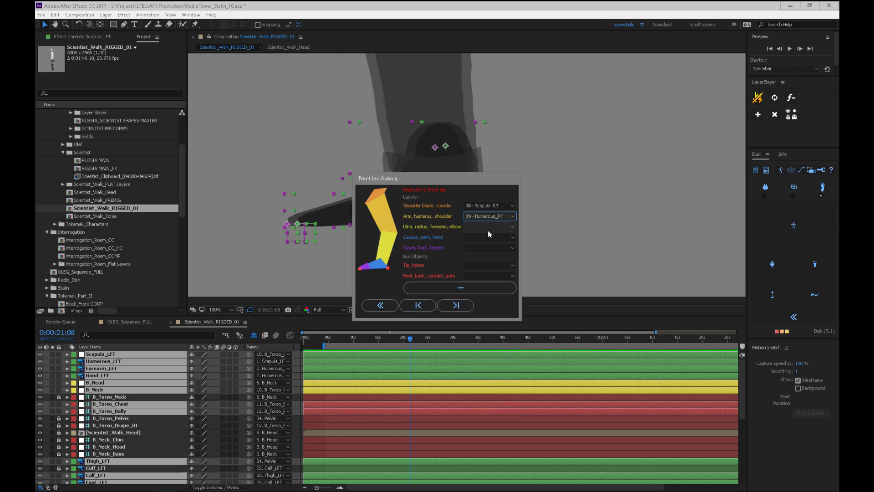
{"action": "left_click", "coordinate": [499, 227]}
{"action": "left_click", "coordinate": [492, 426]}
{"action": "left_click", "coordinate": [500, 234]}
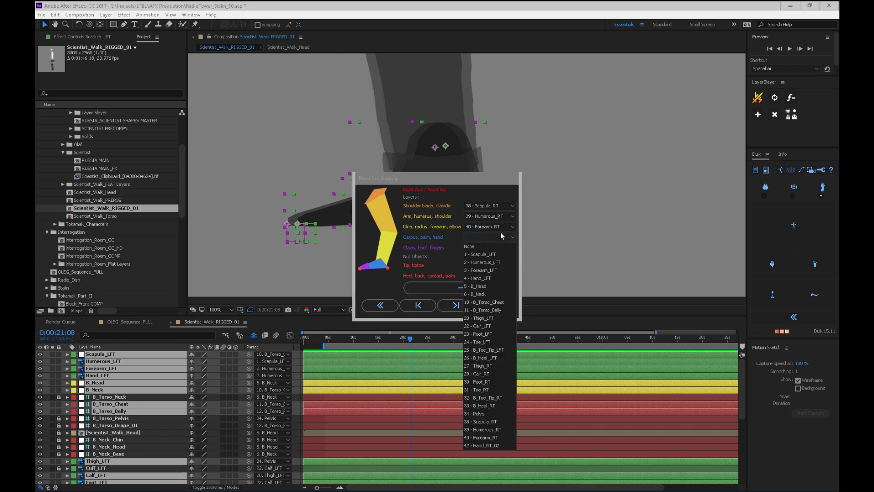
{"action": "left_click", "coordinate": [496, 445]}
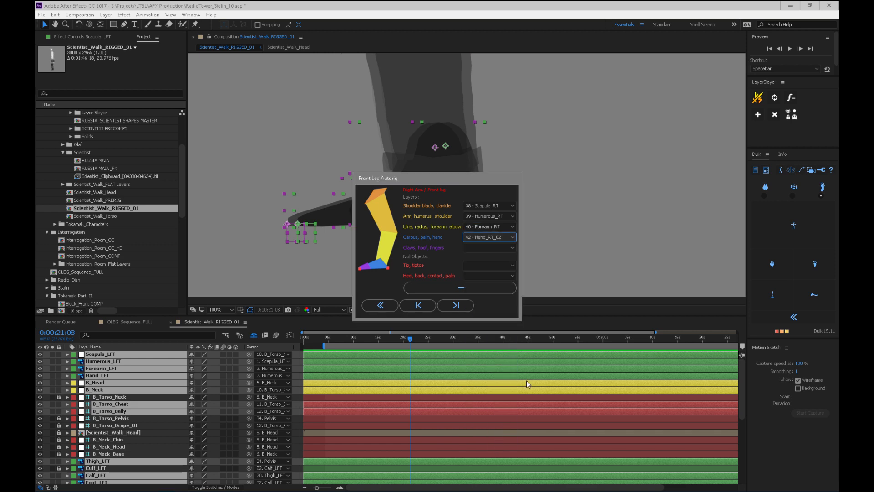
- Set the right arm's claws, hoof and fingers layer to None and continue to Spine Autorig
{"action": "left_click", "coordinate": [482, 249]}
{"action": "left_click", "coordinate": [483, 257]}
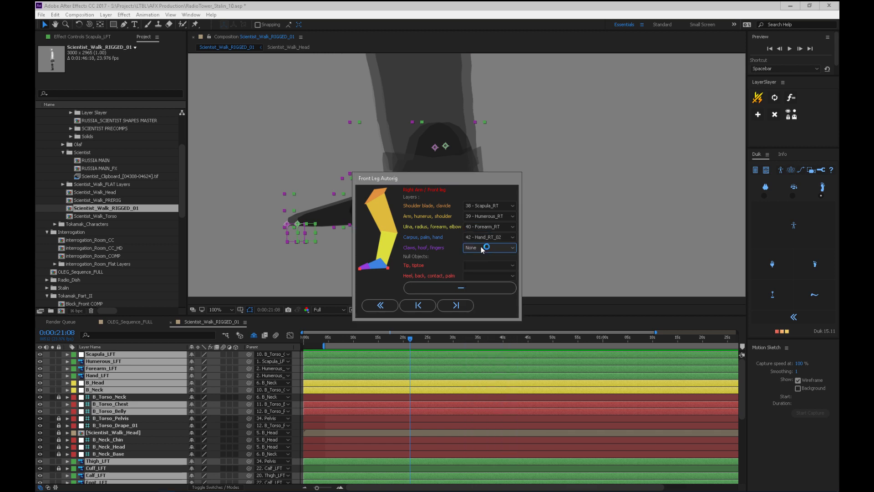
{"action": "left_click", "coordinate": [456, 304]}
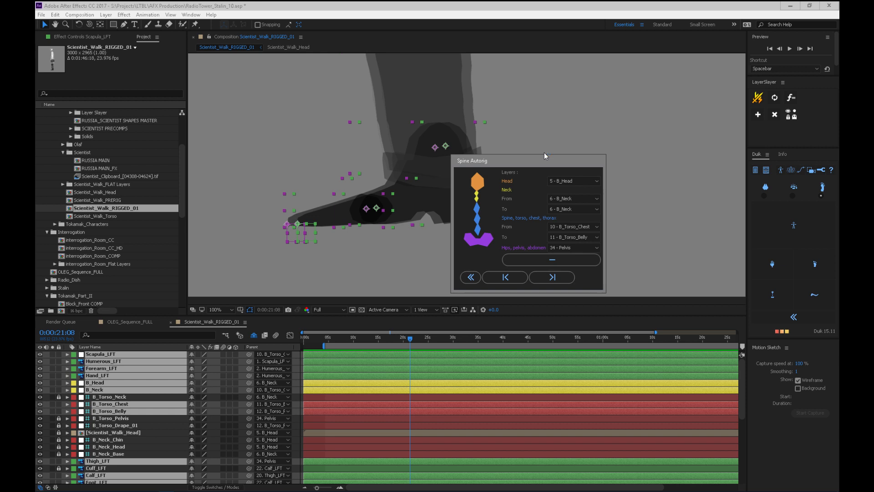
- Keep B_Head as the head layer in Spine Autorig and set the end of the neck range to None
{"action": "left_click", "coordinate": [588, 181]}
{"action": "left_click", "coordinate": [571, 229]}
{"action": "left_click", "coordinate": [574, 210]}
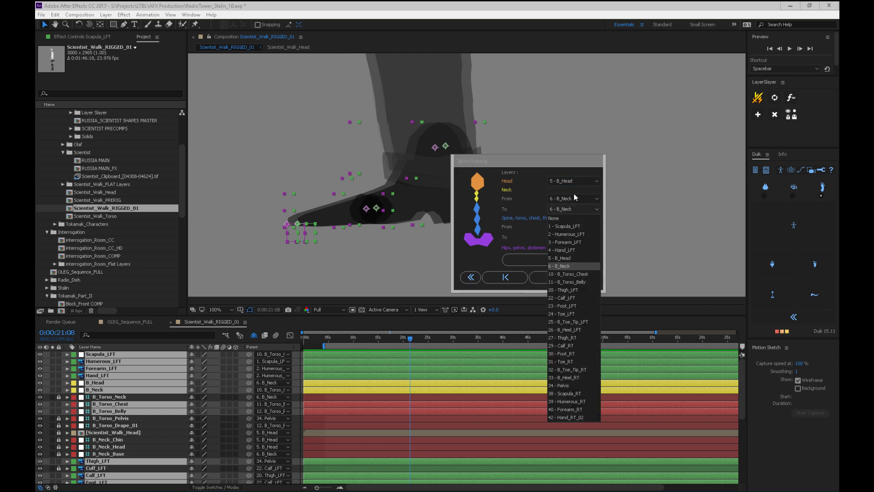
{"action": "left_click", "coordinate": [581, 219]}
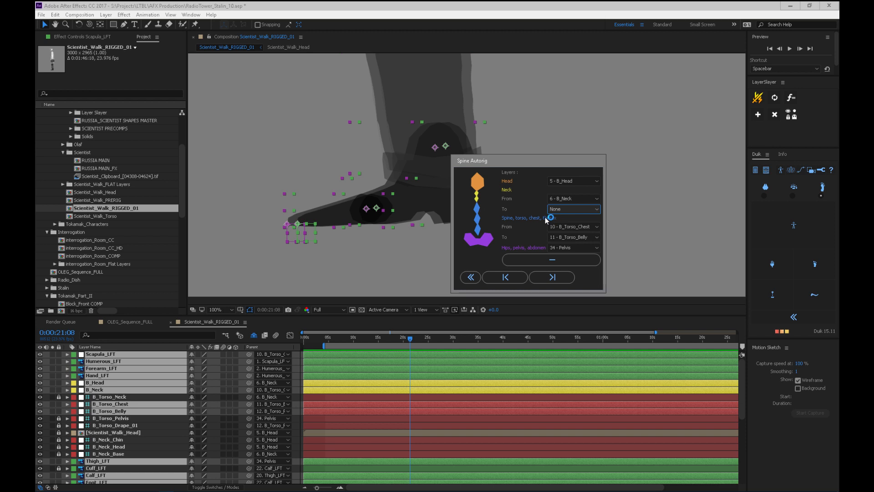
- Assign the spine from B_Torso_Chest to B_Torso_Belly and use Pelvis for the hips
{"action": "left_click", "coordinate": [586, 226]}
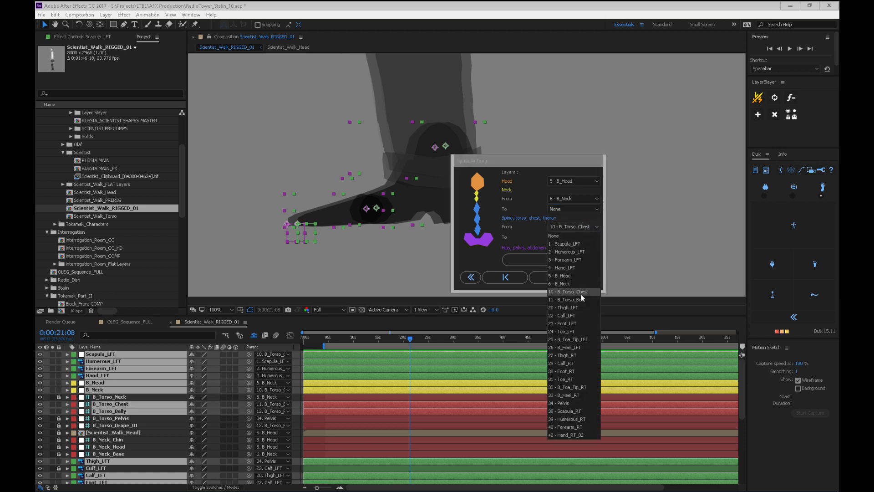
{"action": "left_click", "coordinate": [581, 291]}
{"action": "left_click", "coordinate": [584, 237]}
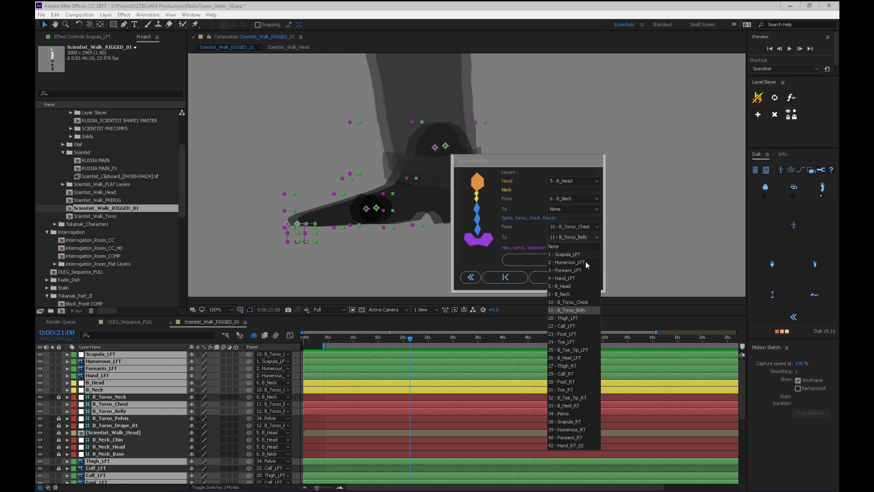
{"action": "left_click", "coordinate": [583, 310]}
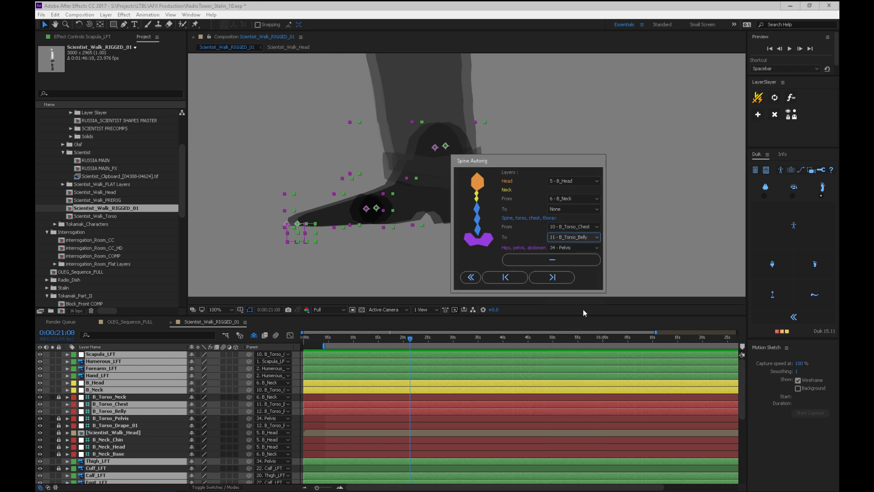
{"action": "left_click", "coordinate": [572, 247]}
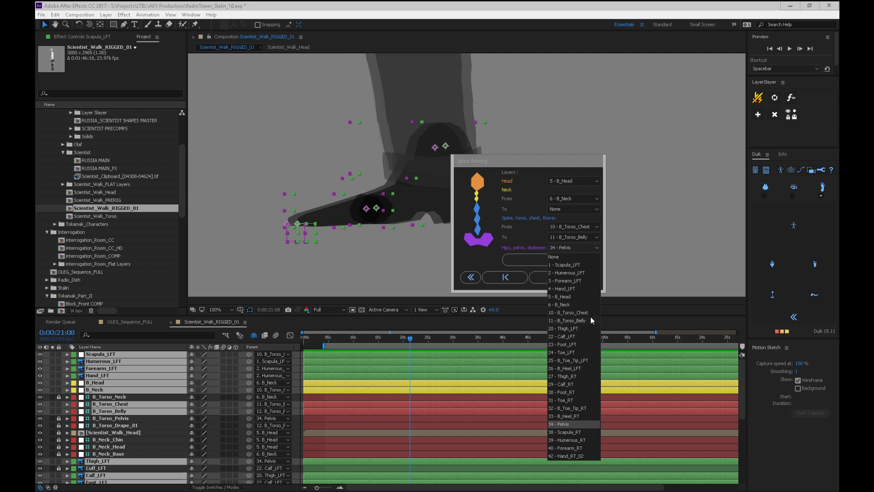
{"action": "left_click", "coordinate": [574, 423]}
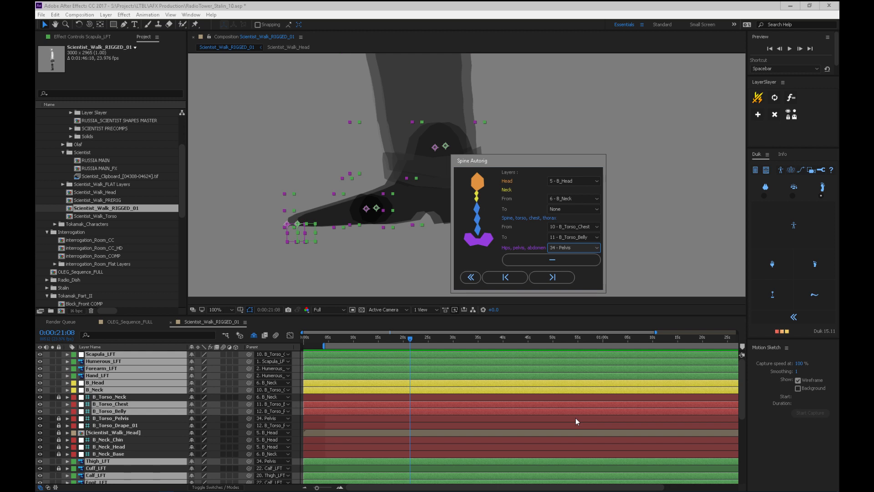
- Return from Spine Autorig to the right arm's Front Leg Autorig setup and cancel the autorig
{"action": "left_click", "coordinate": [552, 278]}
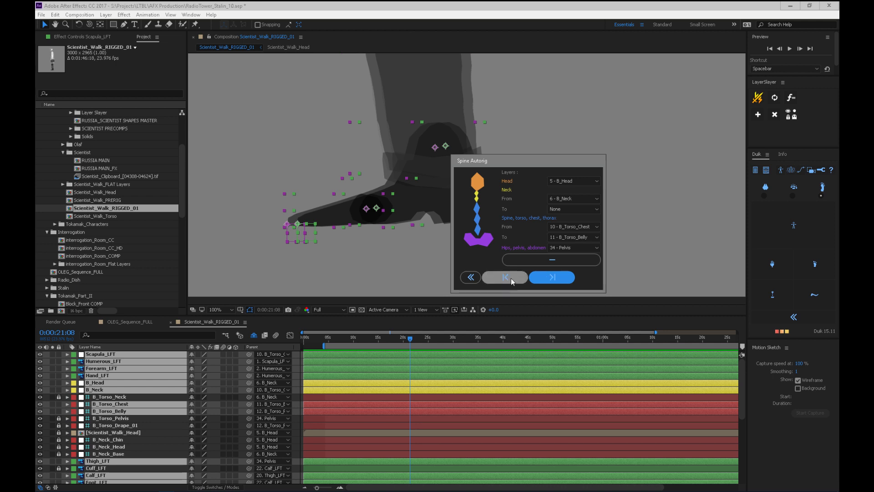
{"action": "left_click", "coordinate": [550, 277]}
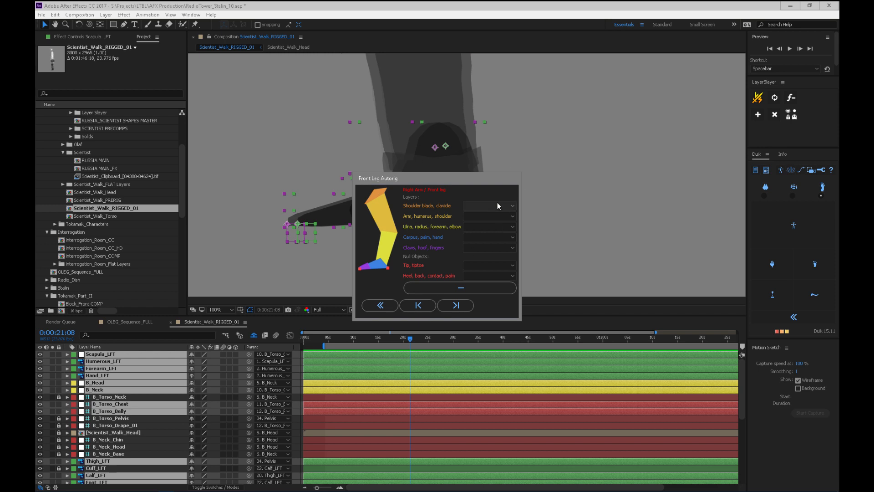
{"action": "left_click", "coordinate": [379, 306]}
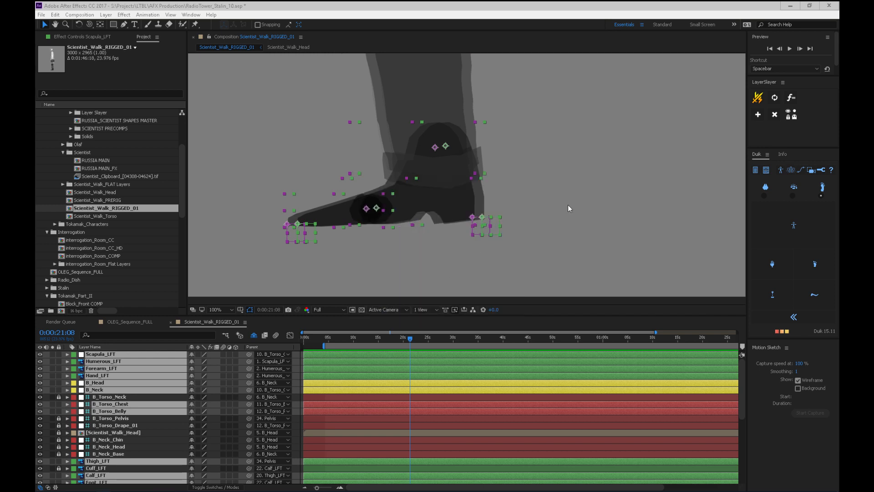
- Deselect the layers, then duplicate the B_Neck null and place the copy midway between B_Neck and B_Head
{"action": "left_click_drag", "start_coordinate": [692, 229], "coordinate": [534, 218]}
{"action": "key", "text": "space"}
{"action": "left_click_drag", "start_coordinate": [558, 119], "coordinate": [544, 308]}
{"action": "left_click_drag", "start_coordinate": [529, 77], "coordinate": [507, 263]}
{"action": "left_click_drag", "start_coordinate": [549, 142], "coordinate": [528, 316]}
{"action": "left_click_drag", "start_coordinate": [499, 119], "coordinate": [571, 269]}
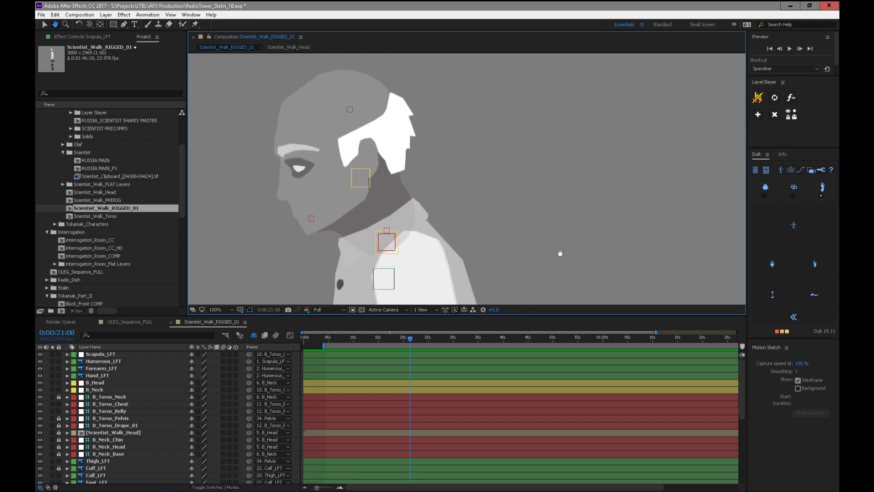
{"action": "left_click_drag", "start_coordinate": [505, 211], "coordinate": [546, 162]}
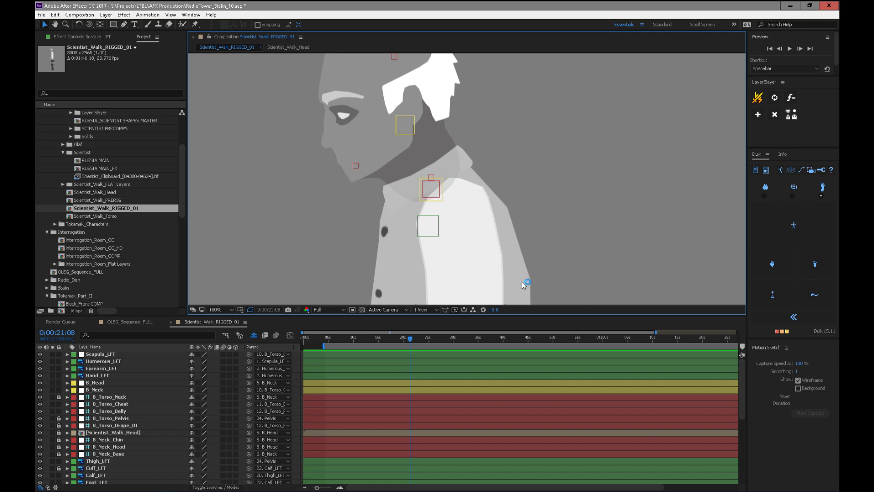
{"action": "mouse_move", "coordinate": [743, 415]}
{"action": "left_mouse_down"}
{"action": "mouse_move", "coordinate": [741, 430]}
{"action": "mouse_move", "coordinate": [747, 408]}
{"action": "left_mouse_up"}
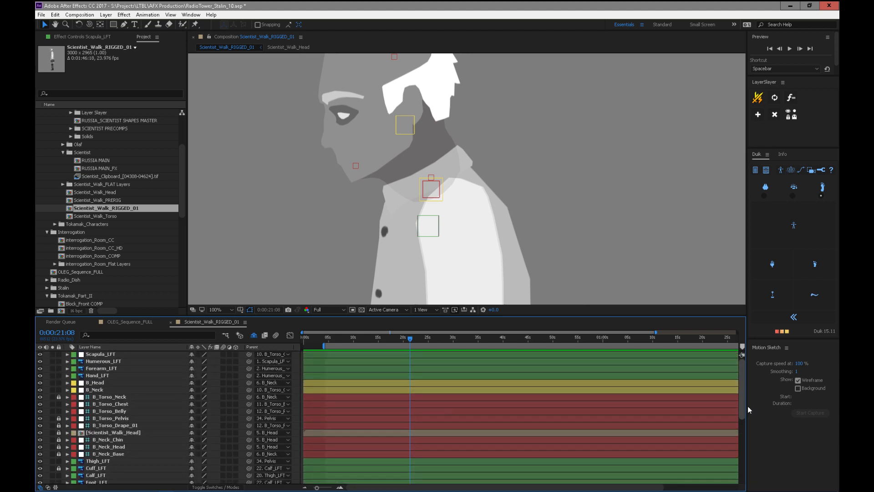
{"action": "left_click", "coordinate": [120, 390]}
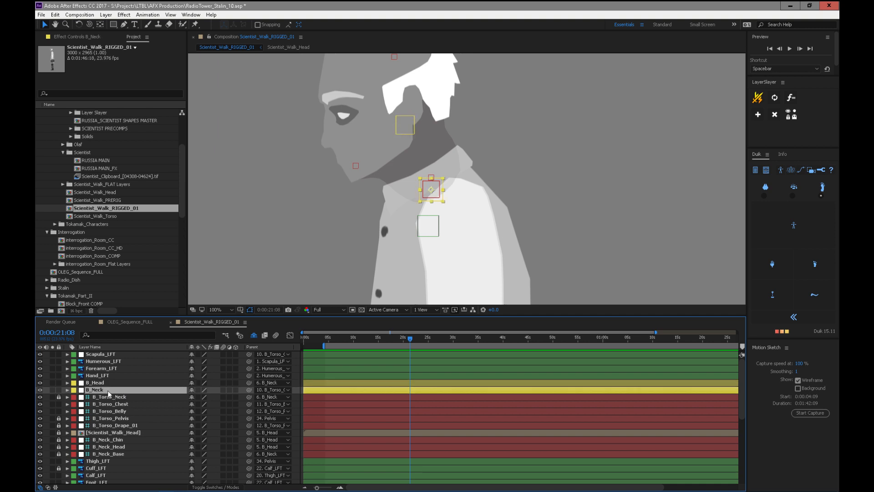
{"action": "key", "text": "ctrl+d"}
- Rename the duplicated neck null to B_Neck_B
{"action": "key", "text": "Return"}
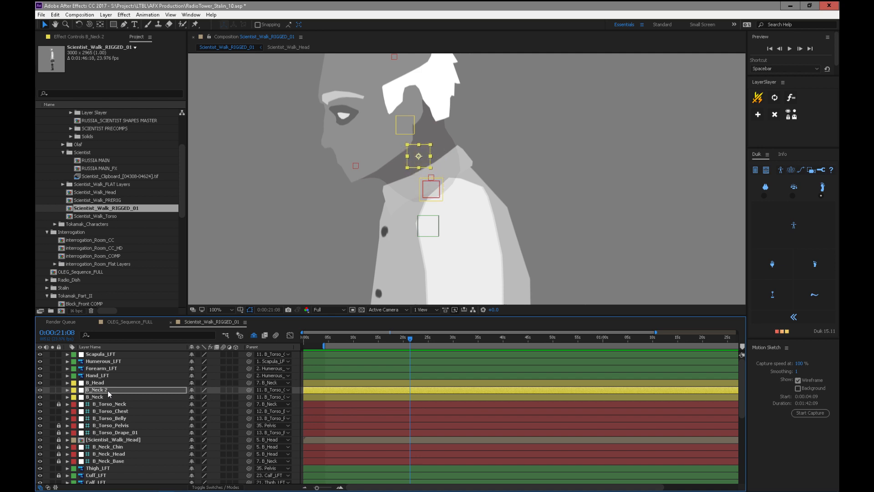
{"action": "left_click_drag", "start_coordinate": [103, 390], "coordinate": [119, 385]}
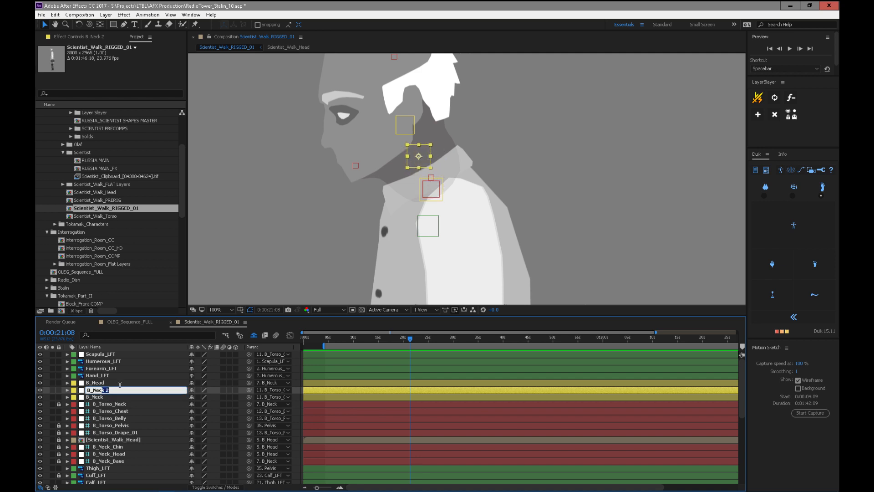
{"action": "type", "text": "k"}
{"action": "key", "text": "Return"}
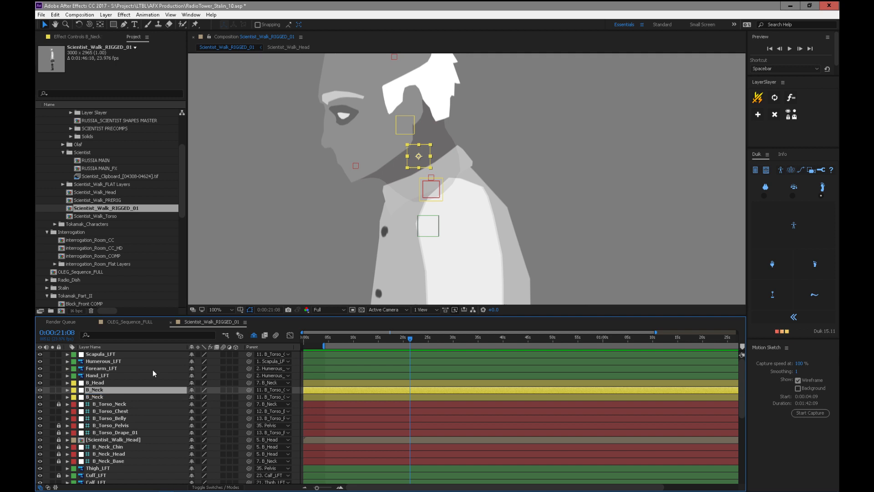
{"action": "key", "text": "Return"}
{"action": "left_click", "coordinate": [107, 389]}
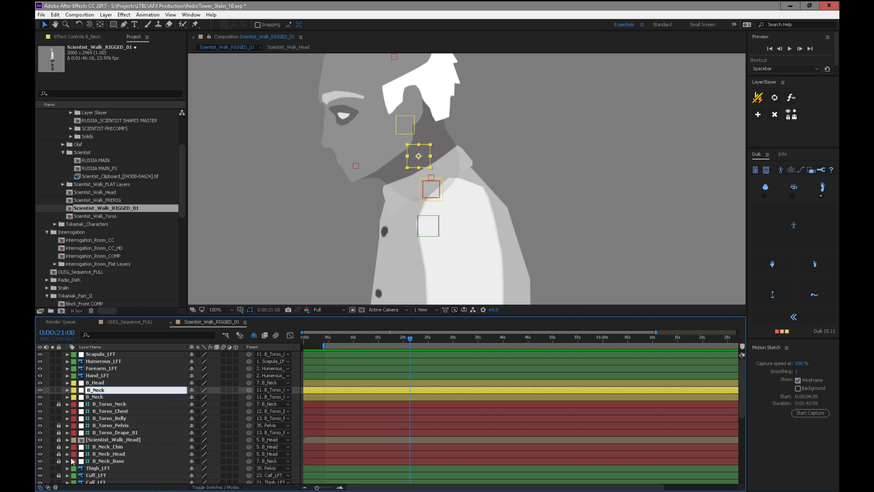
{"action": "type", "text": "02"}
{"action": "key", "text": "Return"}
{"action": "key", "text": "Return"}
{"action": "left_click_drag", "start_coordinate": [105, 390], "coordinate": [116, 393]}
{"action": "type", "text": "_B"}
{"action": "key", "text": "Return"}
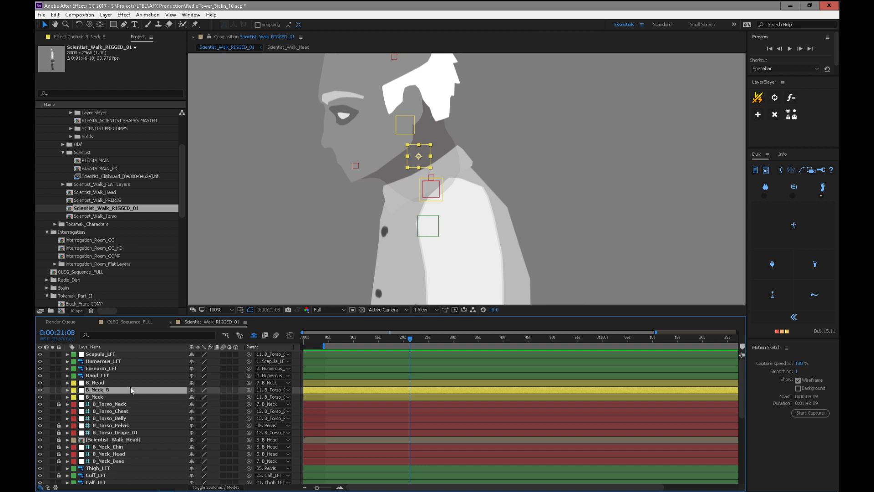
- Select all unlocked layers and start Duik Autorig at the left leg's Back Leg setup
{"action": "left_click", "coordinate": [120, 382]}
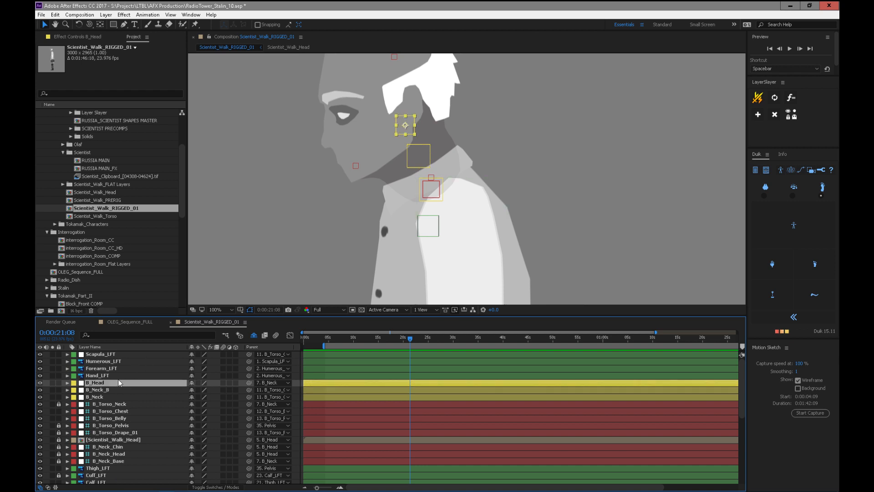
{"action": "key", "text": "ctrl+a"}
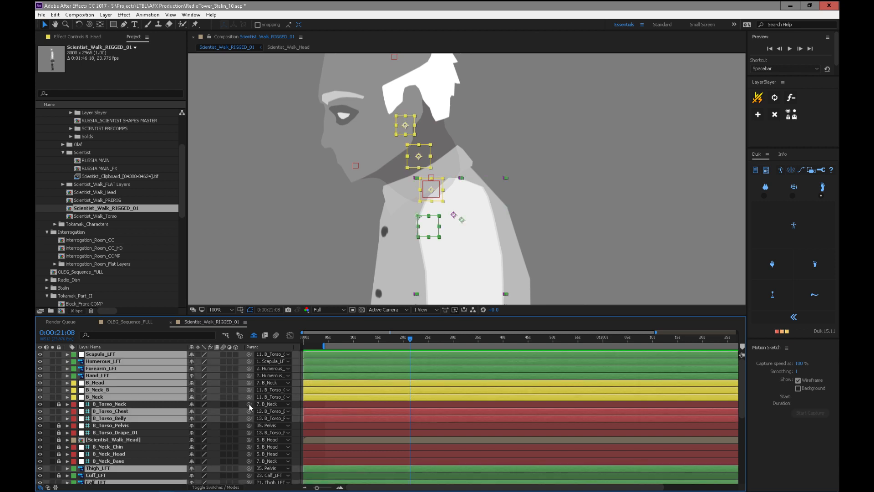
{"action": "left_click", "coordinate": [792, 225]}
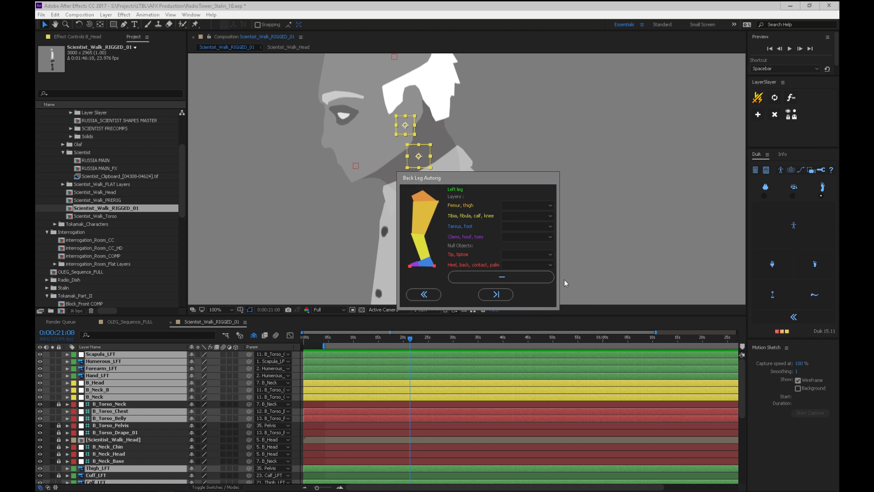
{"action": "left_click", "coordinate": [524, 203]}
{"action": "left_click", "coordinate": [575, 232]}
- Assign Thigh_LFT, Calf_LFT, Foot_LFT and Toe_LFT as the left leg's thigh, calf, foot and toes layers
{"action": "left_click", "coordinate": [520, 204]}
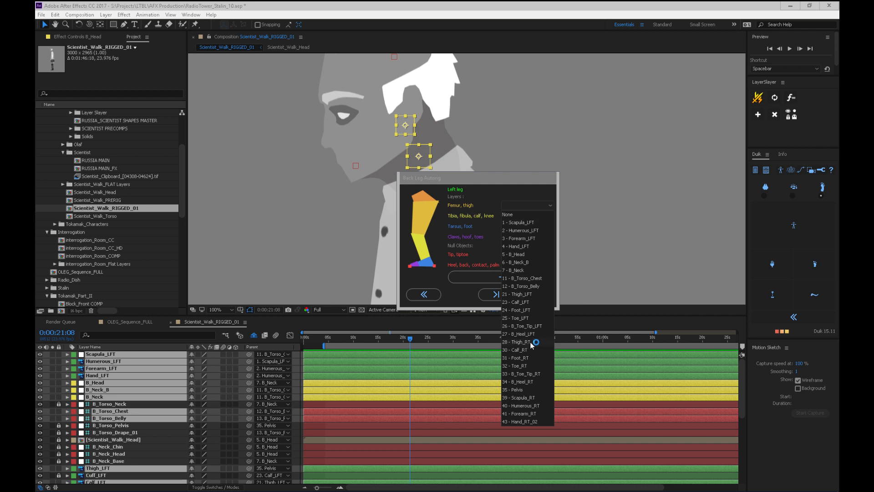
{"action": "left_click", "coordinate": [531, 294]}
{"action": "left_click", "coordinate": [520, 218]}
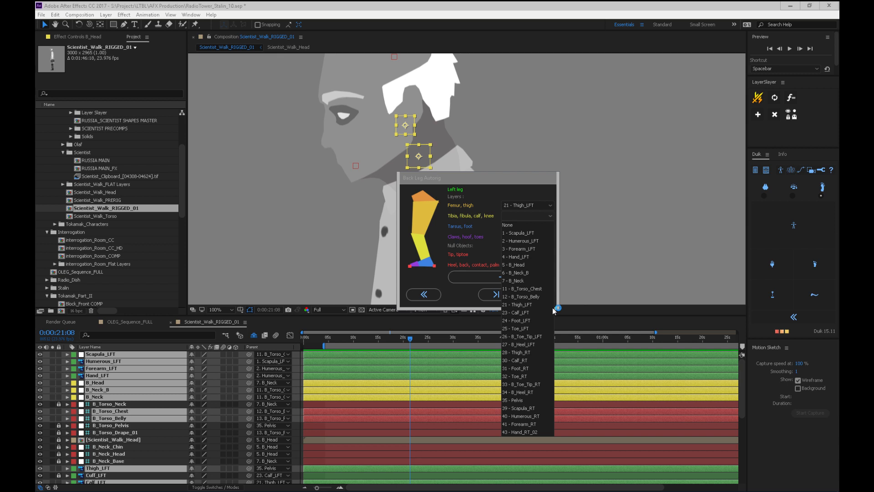
{"action": "left_click", "coordinate": [530, 313]}
{"action": "left_click", "coordinate": [519, 226]}
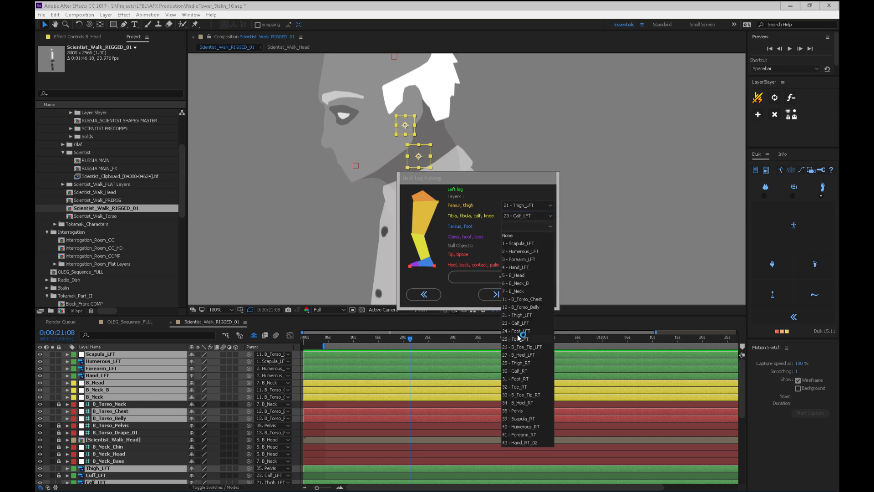
{"action": "left_click", "coordinate": [527, 335]}
{"action": "left_click", "coordinate": [517, 236]}
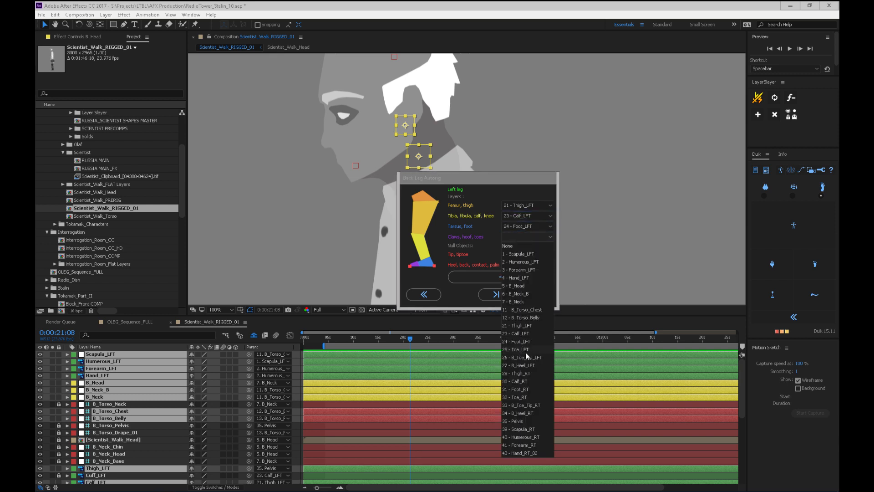
{"action": "left_click", "coordinate": [528, 356]}
- Use B_Toe_Tip_LFT as the left leg's tip null and B_Heel_LFT as its heel null
{"action": "left_click", "coordinate": [528, 253]}
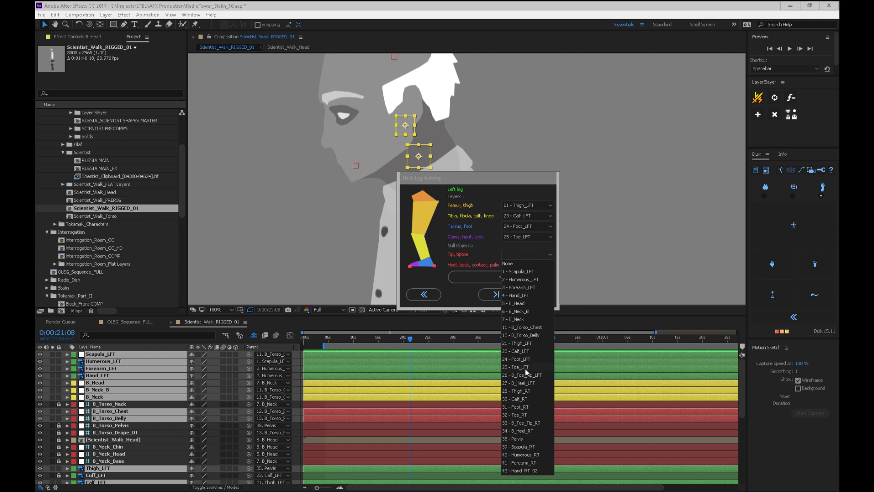
{"action": "left_click", "coordinate": [530, 376]}
{"action": "left_click", "coordinate": [520, 265]}
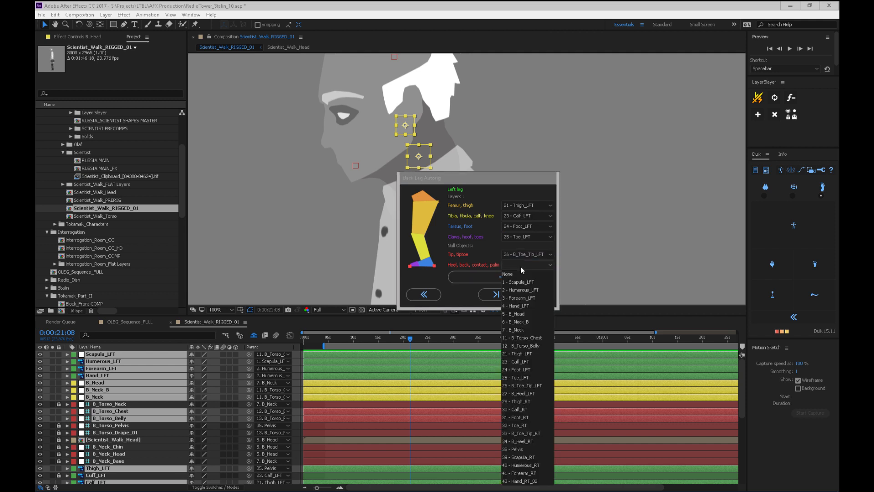
{"action": "left_click", "coordinate": [530, 393]}
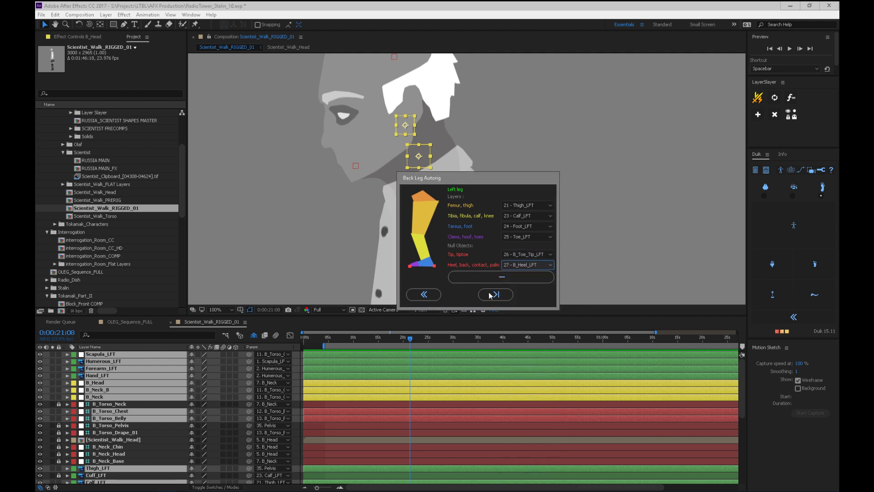
- Assign Thigh_RT, Calf_RT, Foot_RT and Toe_RT as the right leg's thigh, calf, foot and toes layers
{"action": "left_click", "coordinate": [514, 205]}
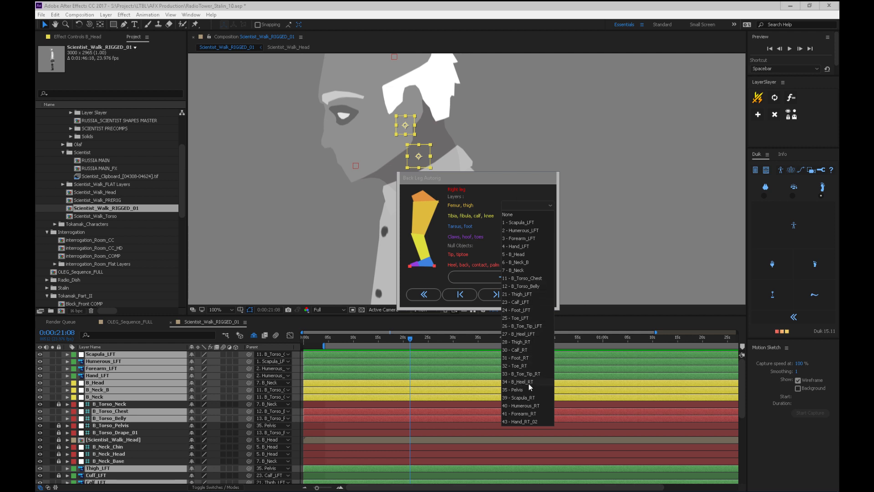
{"action": "left_click", "coordinate": [525, 342]}
{"action": "left_click", "coordinate": [515, 216]}
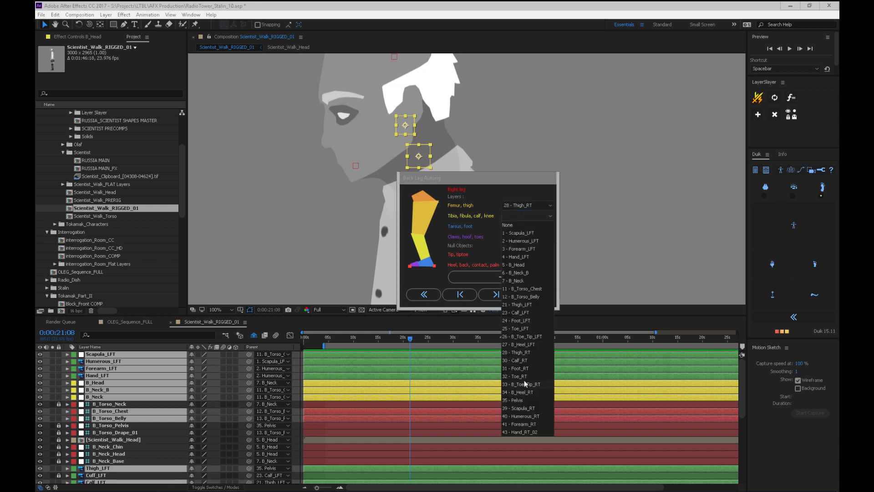
{"action": "left_click", "coordinate": [526, 360]}
{"action": "left_click", "coordinate": [518, 228]}
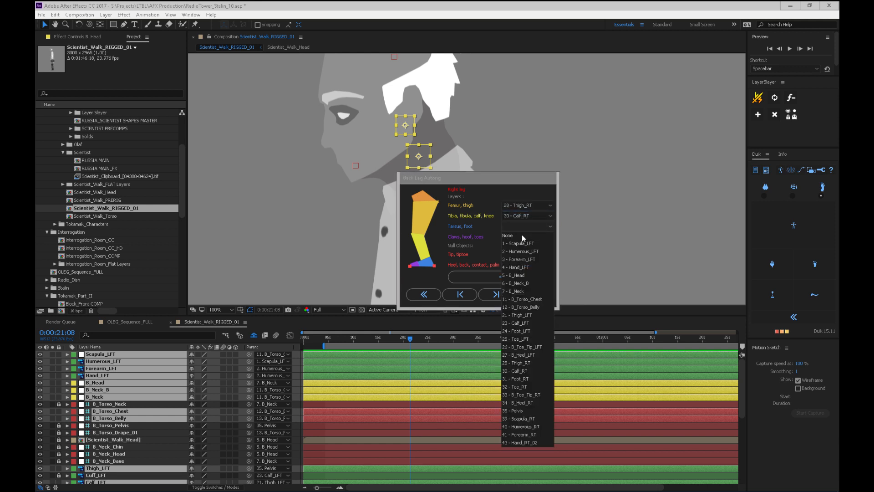
{"action": "left_click", "coordinate": [523, 379]}
{"action": "left_click", "coordinate": [520, 237]}
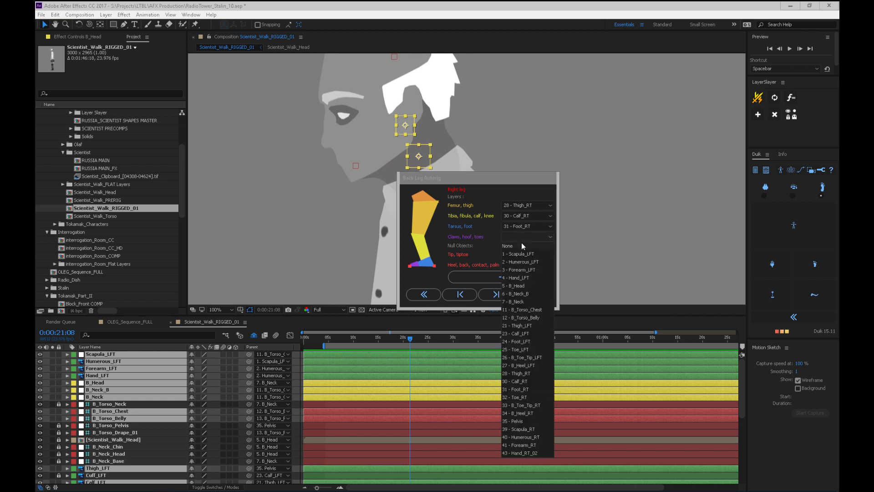
{"action": "left_click", "coordinate": [523, 397]}
- Use B_Toe_Tip_RT and B_Heel_RT as the right leg's tip and heel nulls, and continue to the left arm setup
{"action": "left_click", "coordinate": [513, 255]}
{"action": "left_click", "coordinate": [529, 423]}
{"action": "left_click", "coordinate": [526, 264]}
{"action": "left_click", "coordinate": [529, 440]}
{"action": "left_click", "coordinate": [499, 296]}
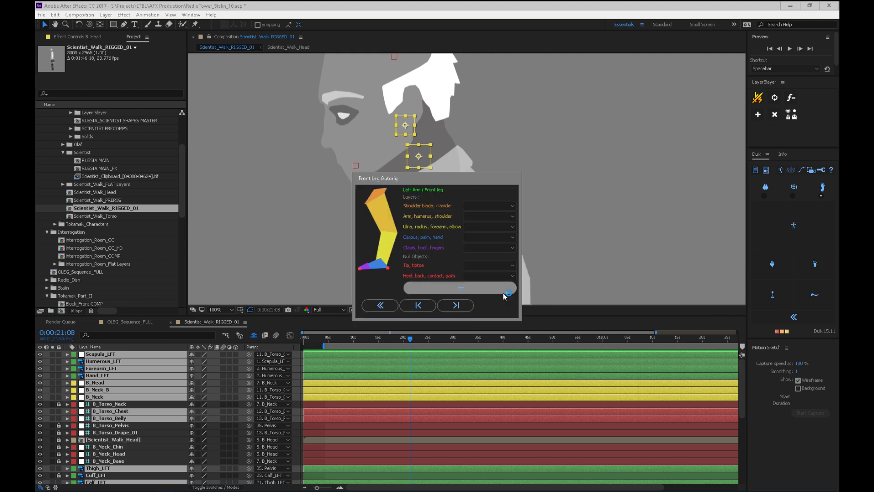
- Assign Scapula_LFT, Humerous_LFT, Forearm_LFT and Hand_LFT to the left arm's shoulder blade, arm, forearm and hand, and continue to the right arm
{"action": "left_click", "coordinate": [481, 205]}
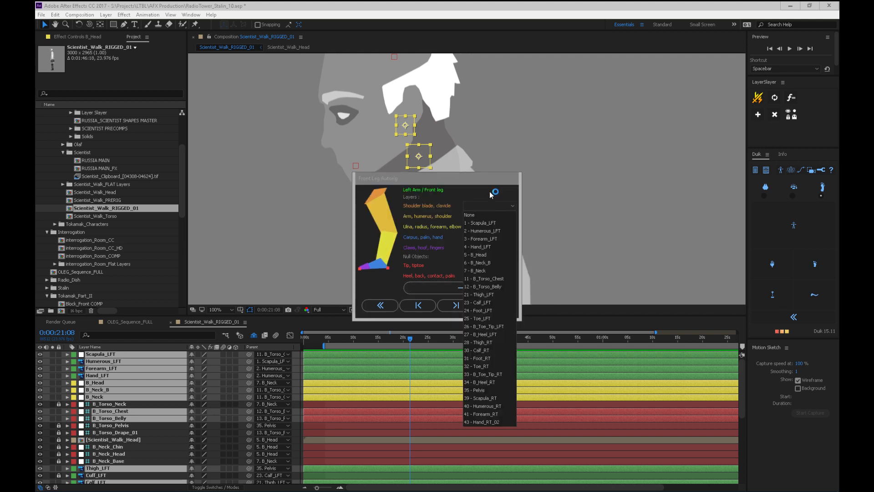
{"action": "left_click", "coordinate": [493, 224]}
{"action": "left_click", "coordinate": [482, 215]}
{"action": "left_click", "coordinate": [490, 236]}
{"action": "left_click", "coordinate": [478, 226]}
{"action": "left_click", "coordinate": [487, 259]}
{"action": "left_click", "coordinate": [480, 237]}
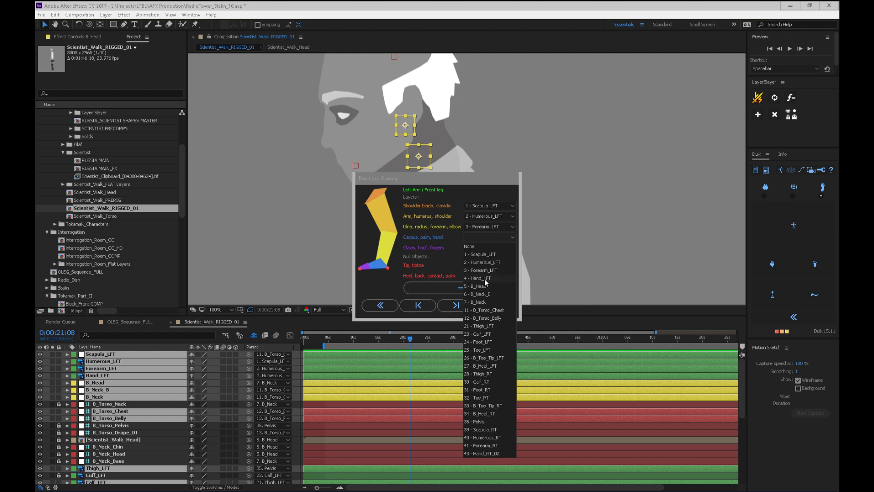
{"action": "left_click", "coordinate": [486, 278]}
{"action": "left_click", "coordinate": [459, 306]}
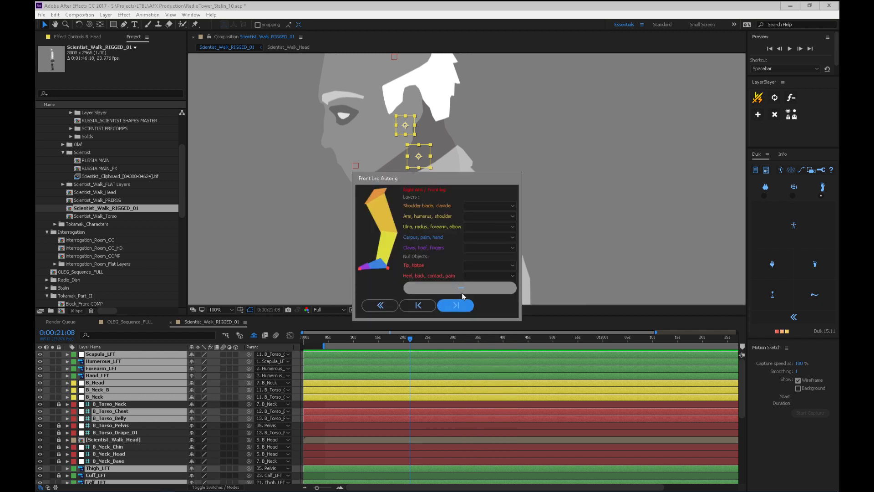
- Assign Scapula_RT, Humerous_RT, Forearm_RT and Hand_RT_02 to the right arm's shoulder blade, arm, forearm and hand, and accept that setup
{"action": "left_click", "coordinate": [478, 205]}
{"action": "left_click", "coordinate": [494, 398]}
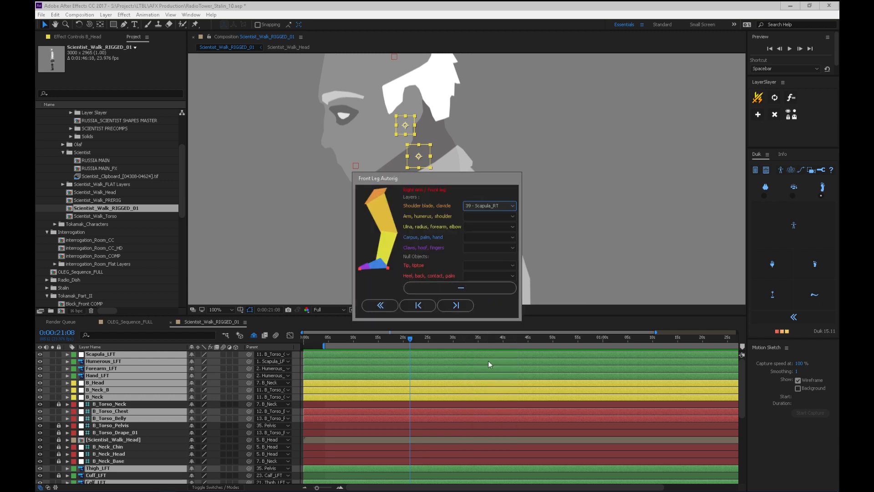
{"action": "left_click", "coordinate": [501, 216]}
{"action": "left_click", "coordinate": [489, 416]}
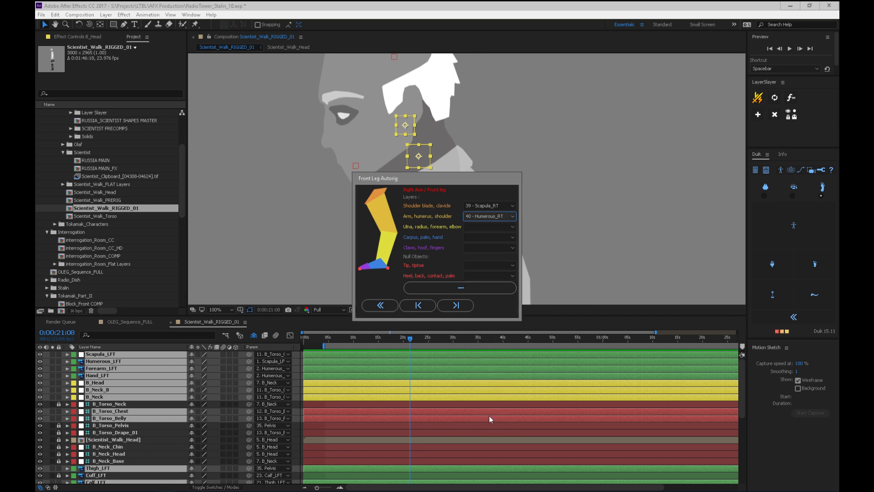
{"action": "left_click", "coordinate": [481, 226]}
{"action": "left_click", "coordinate": [490, 434]}
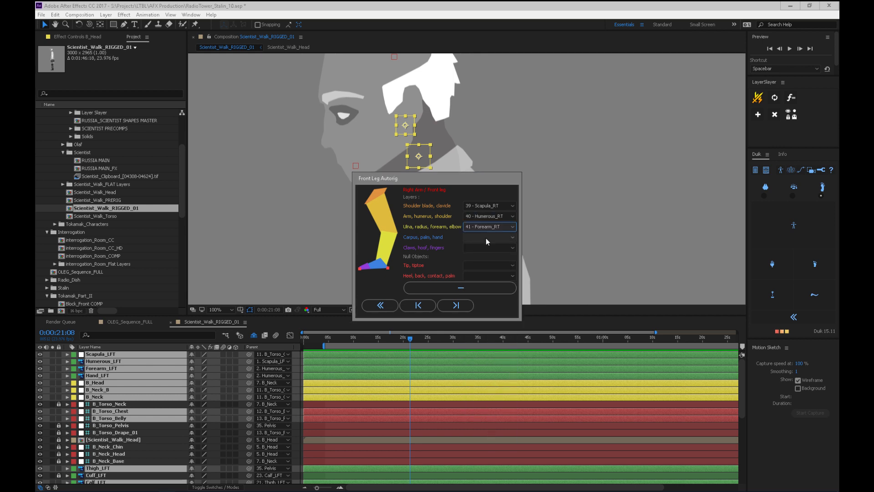
{"action": "left_click", "coordinate": [485, 237]}
{"action": "left_click", "coordinate": [488, 453]}
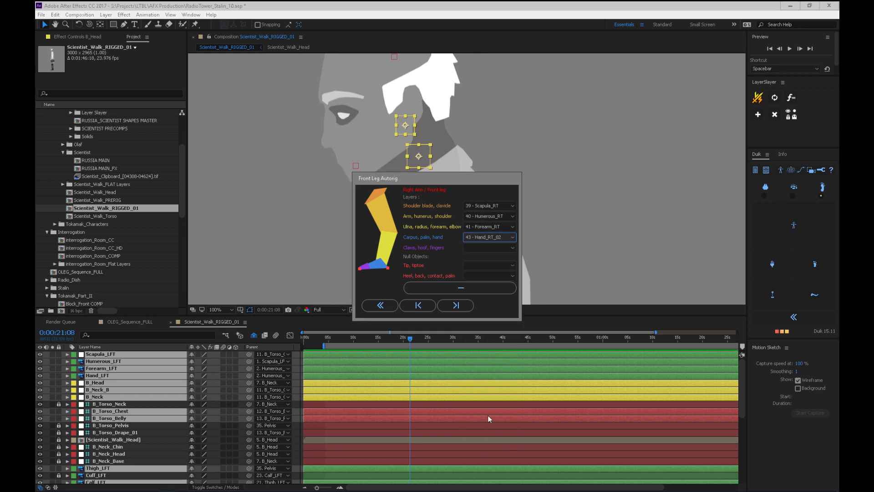
{"action": "left_click", "coordinate": [456, 305]}
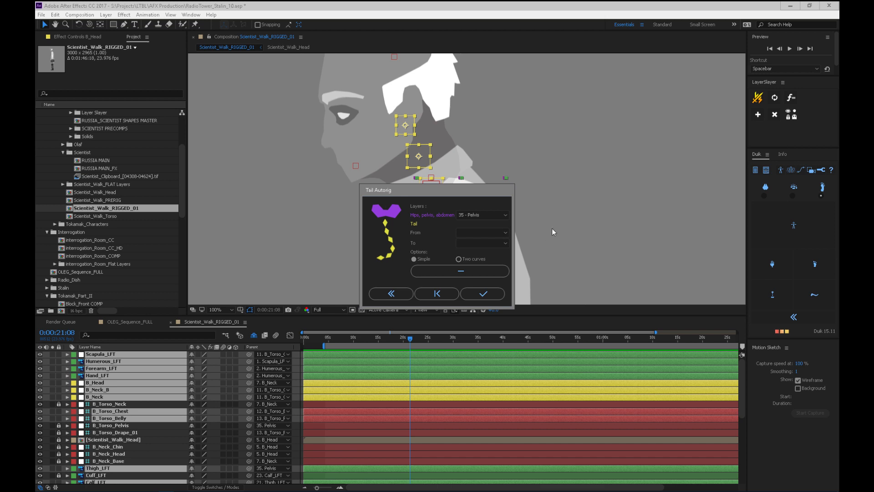
- Set the hips layer in Tail Autorig to None and finish the autorig without a tail
{"action": "left_click", "coordinate": [460, 275]}
{"action": "left_click", "coordinate": [485, 295]}
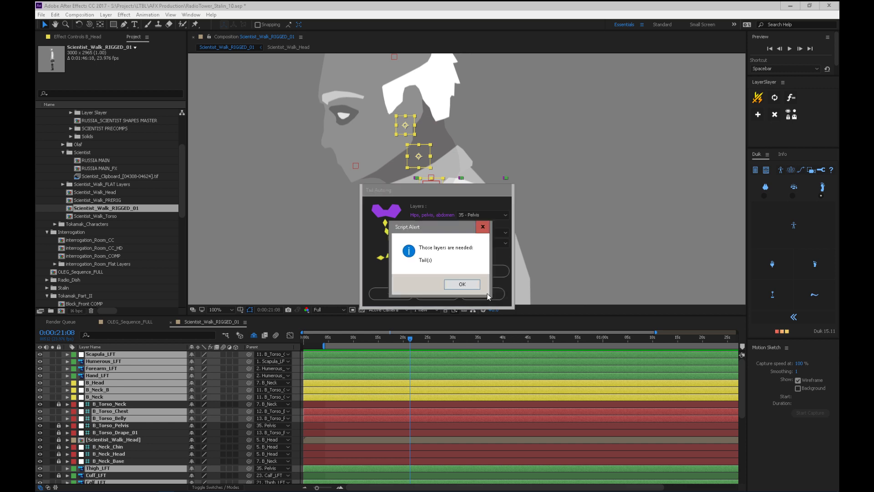
{"action": "left_click", "coordinate": [461, 290]}
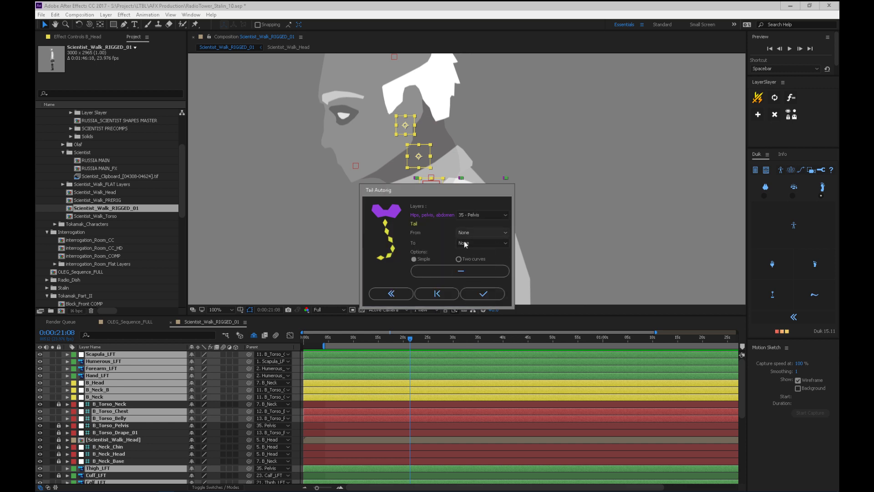
{"action": "left_click", "coordinate": [483, 214]}
{"action": "left_click", "coordinate": [479, 222]}
{"action": "left_click", "coordinate": [480, 294]}
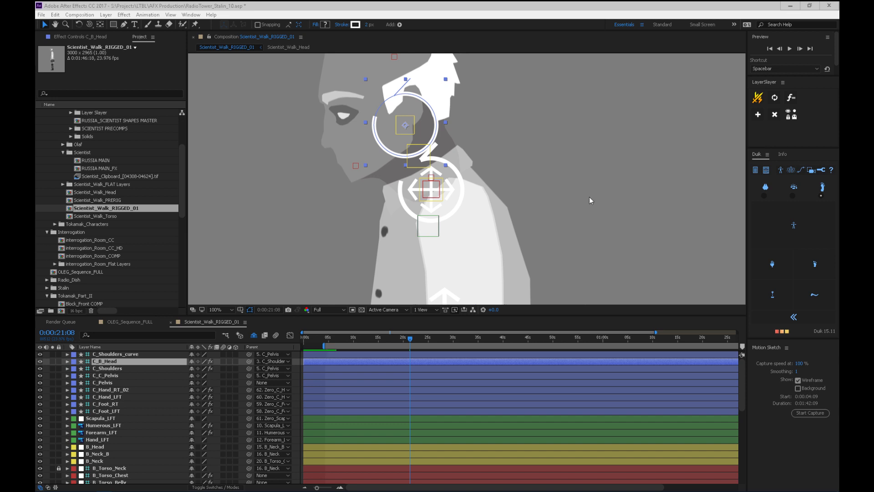
- Show a longer time range in the timeline and move the current time to 0:00:16:04
{"action": "left_click", "coordinate": [223, 38]}
{"action": "key", "text": "minus"}
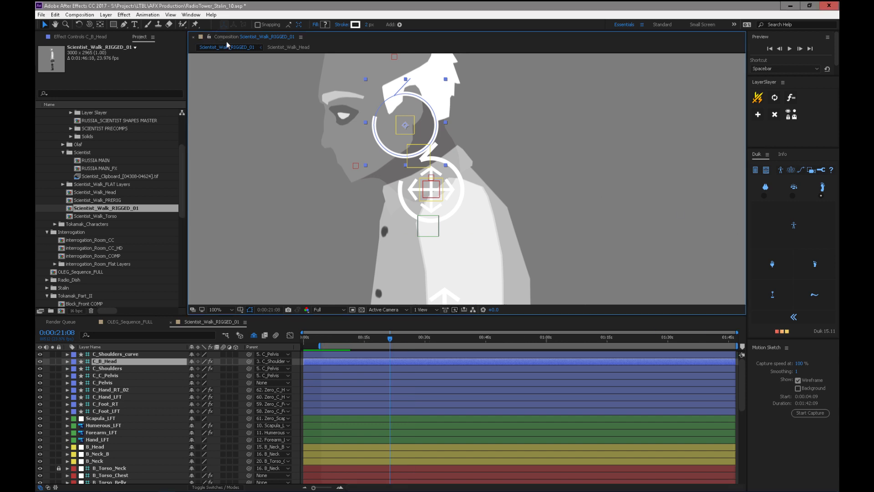
{"action": "left_click", "coordinate": [369, 337]}
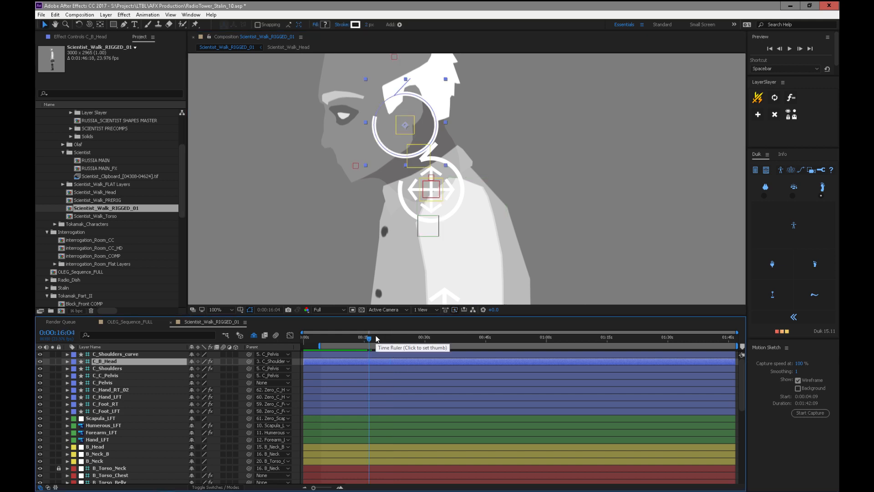
{"action": "left_click", "coordinate": [777, 491]}
{"action": "left_click", "coordinate": [767, 379]}
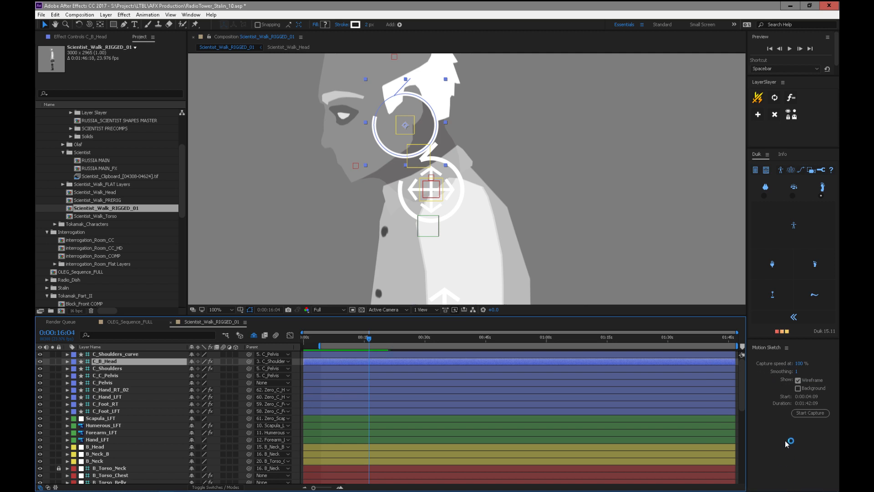
{"action": "left_click", "coordinate": [784, 490]}
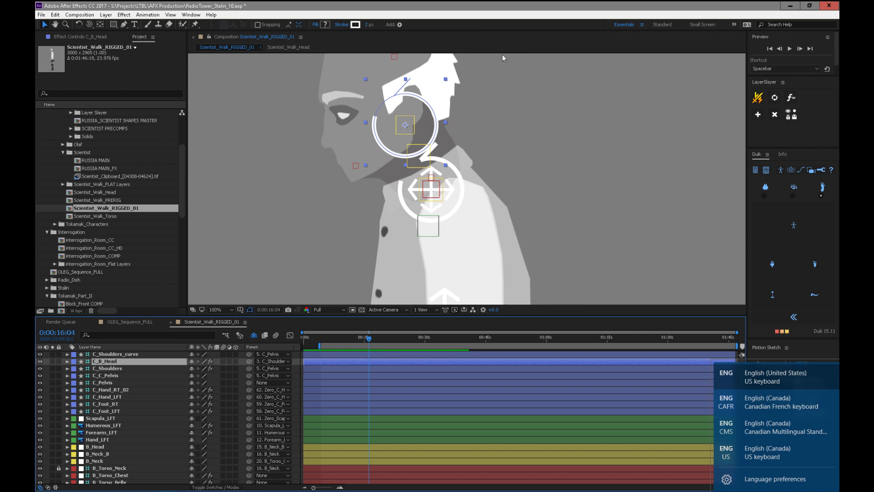
{"action": "left_click", "coordinate": [508, 12]}
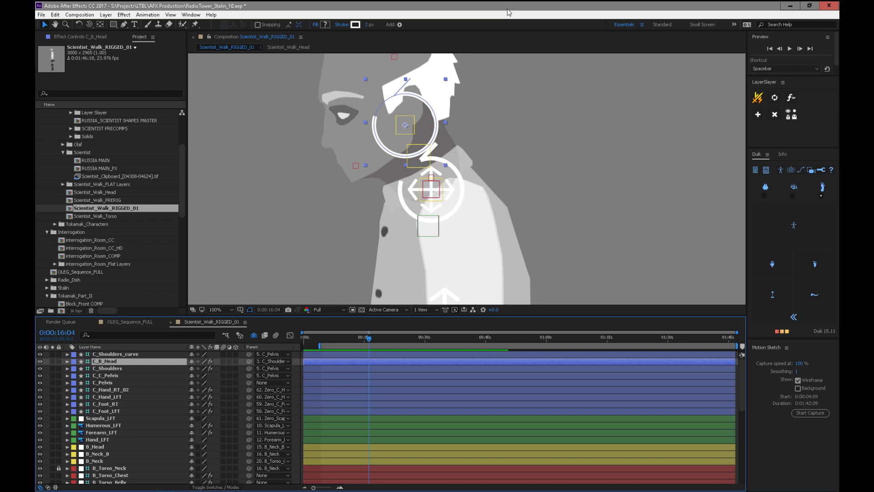
- Move the current time to 0:00:14:19 and lock the layers from Scapula_LFT through B_Neck
{"action": "left_click", "coordinate": [340, 339]}
{"action": "left_click_drag", "start_coordinate": [339, 339], "coordinate": [365, 336]}
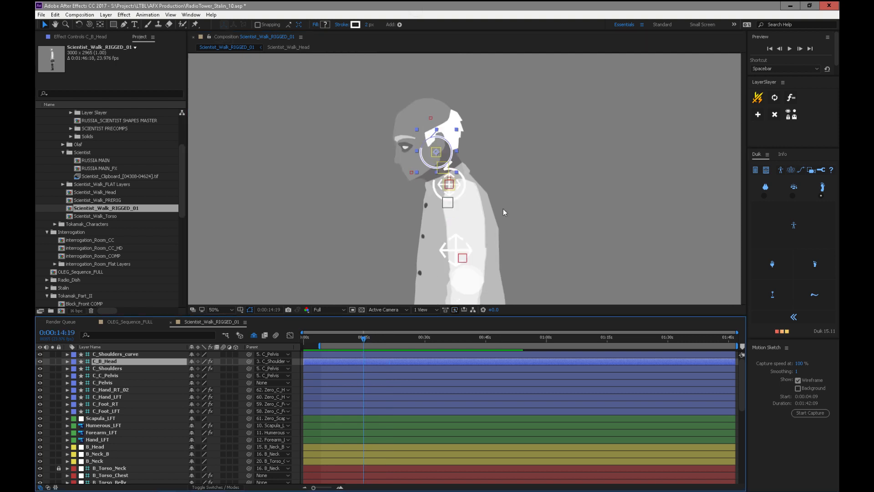
{"action": "key", "text": "space"}
{"action": "left_click_drag", "start_coordinate": [549, 211], "coordinate": [519, 162]}
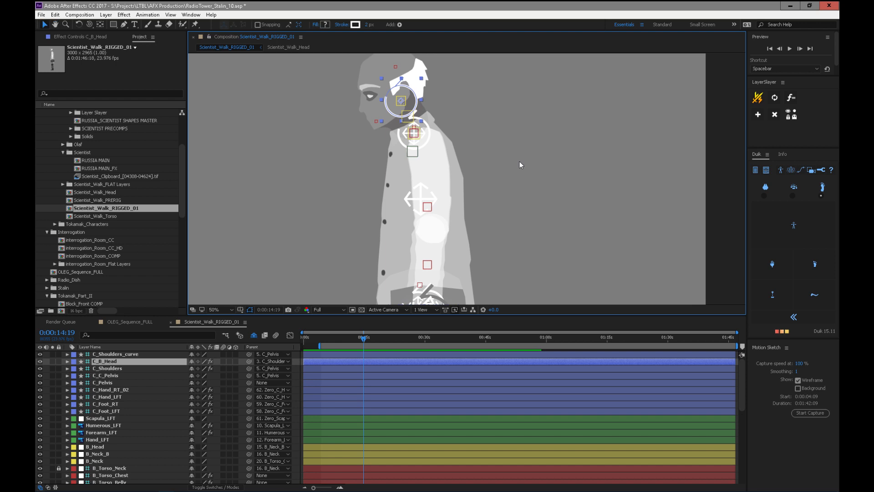
{"action": "left_click", "coordinate": [112, 417]}
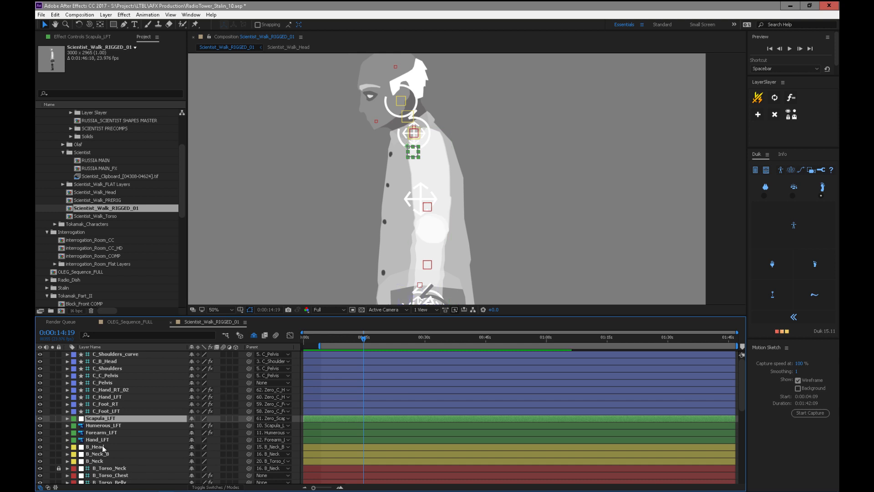
{"action": "left_click_drag", "start_coordinate": [58, 418], "coordinate": [59, 460]}
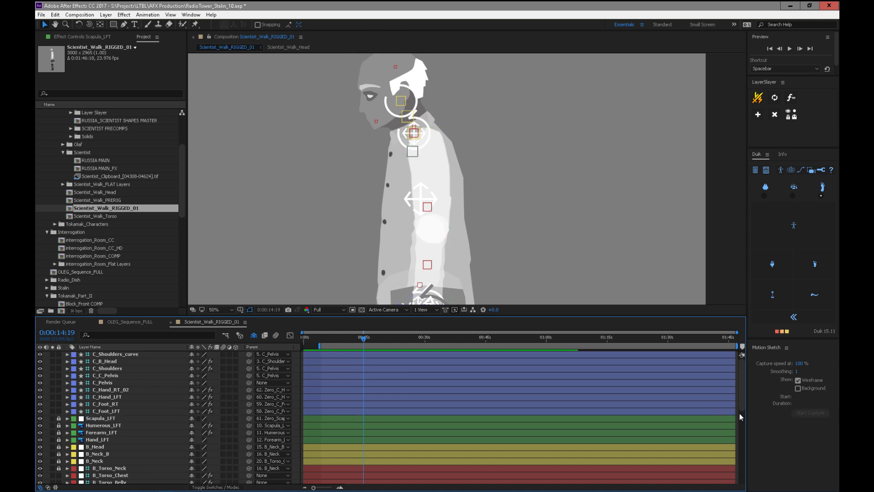
- Lock the remaining layers further down the stack, through Hand_RT_02
{"action": "left_click_drag", "start_coordinate": [742, 405], "coordinate": [734, 438]}
{"action": "left_click_drag", "start_coordinate": [58, 393], "coordinate": [59, 401]}
{"action": "left_click_drag", "start_coordinate": [742, 413], "coordinate": [738, 436]}
{"action": "left_click_drag", "start_coordinate": [59, 386], "coordinate": [58, 422]}
{"action": "scroll", "coordinate": [72, 486], "scroll_direction": "down", "scroll_amount": 3}
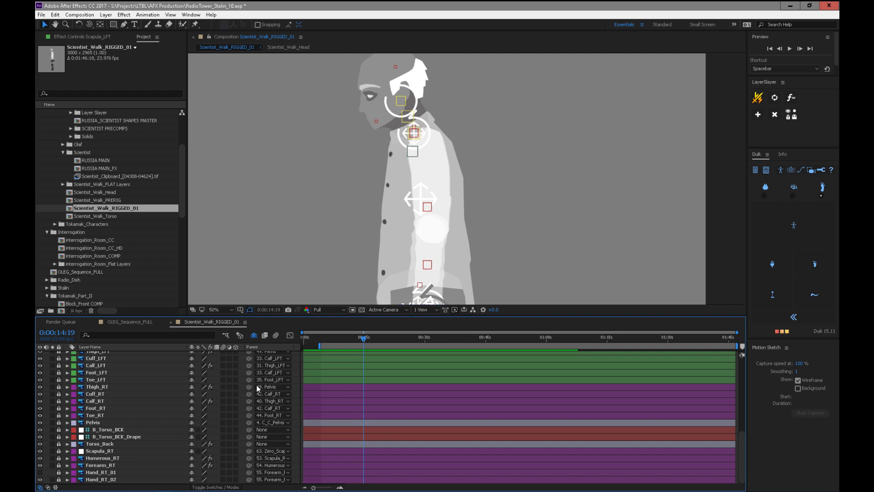
- Highlight the controllers from C_Shoulders_curve through C_Foot_LFT on the character and move the current time to 0:00:12:10
{"action": "left_click_drag", "start_coordinate": [741, 447], "coordinate": [753, 367]}
{"action": "left_click", "coordinate": [109, 411]}
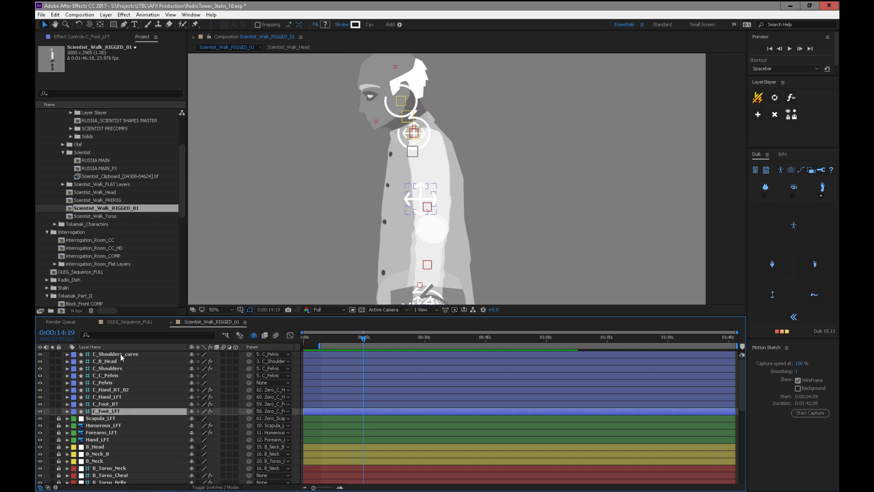
{"action": "left_click", "coordinate": [113, 353], "text": "shift"}
{"action": "key", "text": "h"}
{"action": "left_click_drag", "start_coordinate": [532, 205], "coordinate": [541, 161]}
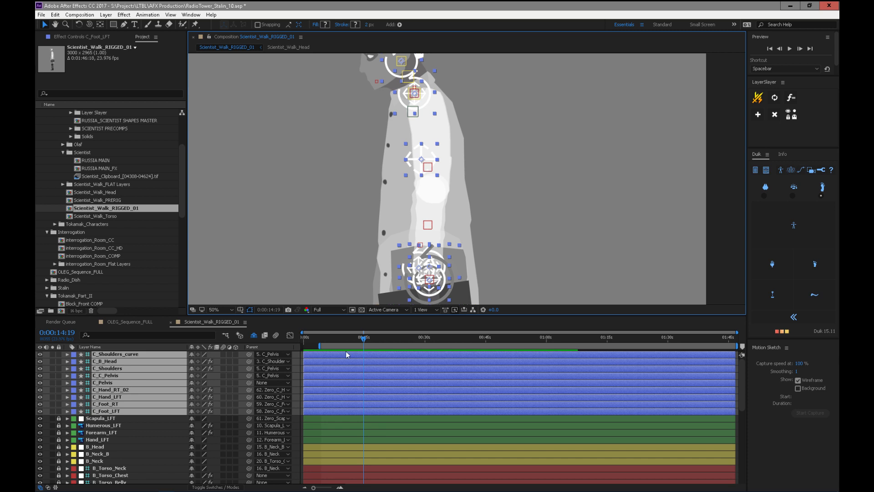
{"action": "left_click_drag", "start_coordinate": [347, 337], "coordinate": [354, 337]}
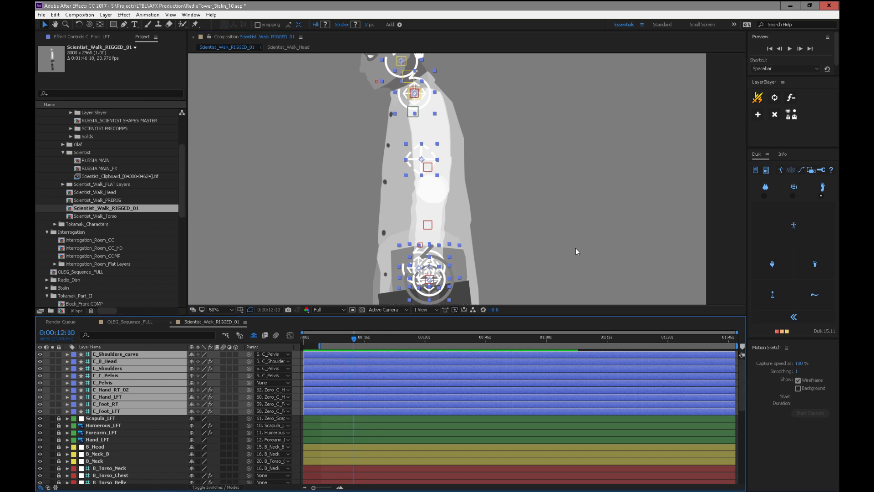
{"action": "left_click", "coordinate": [719, 226]}
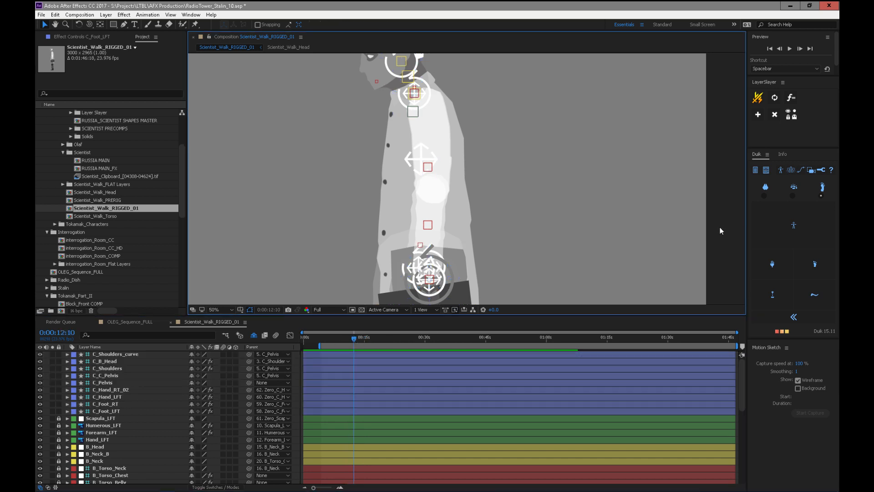
- Try lowering the C_Pelvis controller to bend the scientist's legs, and undo the move
{"action": "left_click", "coordinate": [455, 277]}
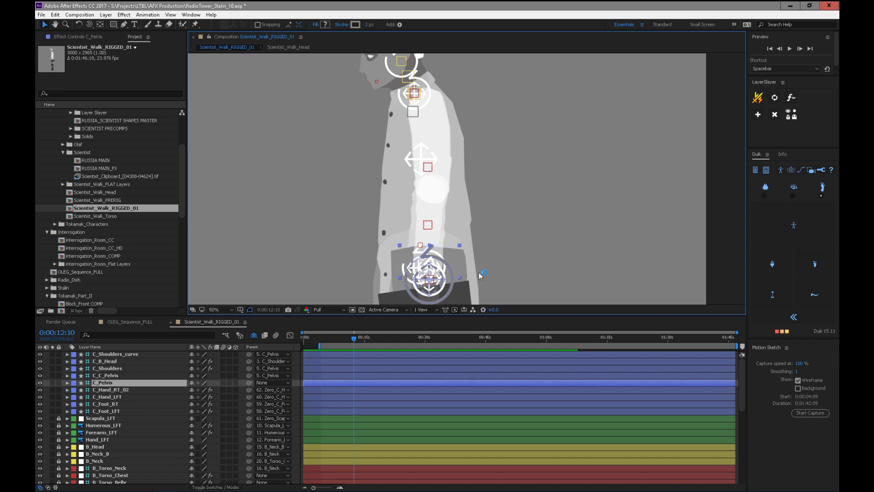
{"action": "scroll", "coordinate": [502, 286], "scroll_direction": "down", "scroll_amount": 1}
{"action": "left_click_drag", "start_coordinate": [506, 259], "coordinate": [490, 194]}
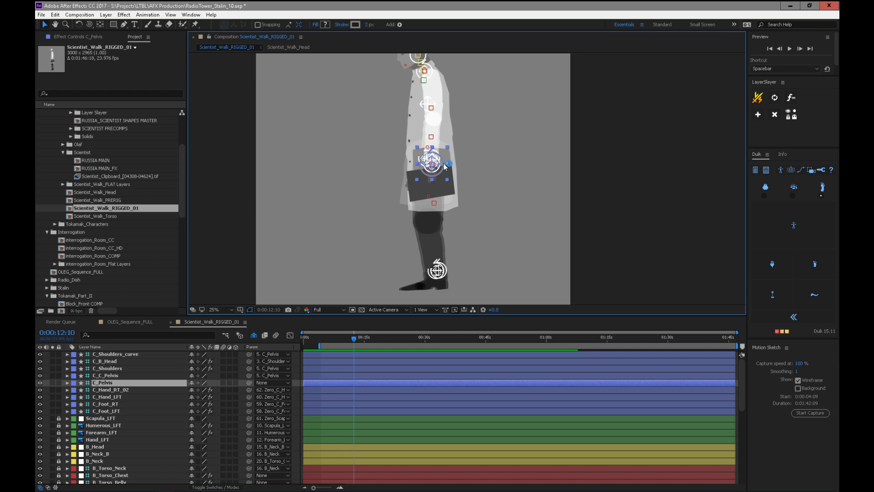
{"action": "left_click_drag", "start_coordinate": [441, 171], "coordinate": [438, 197]}
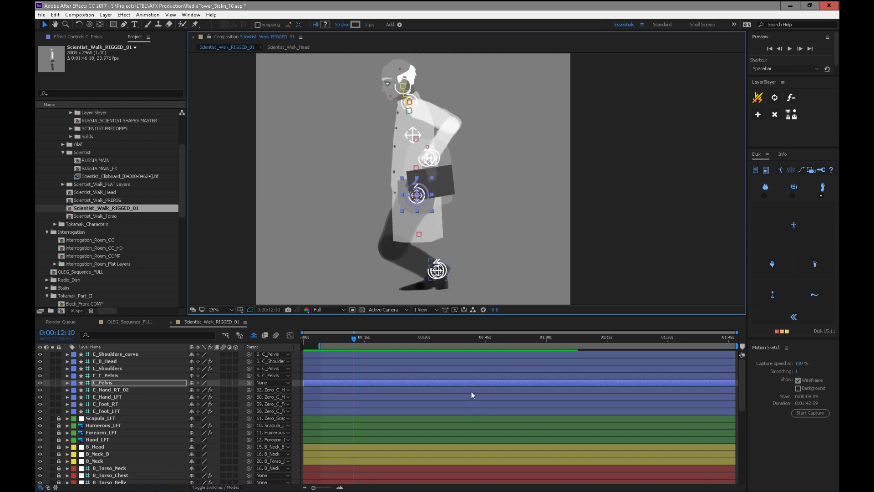
{"action": "key", "text": "ctrl+z"}
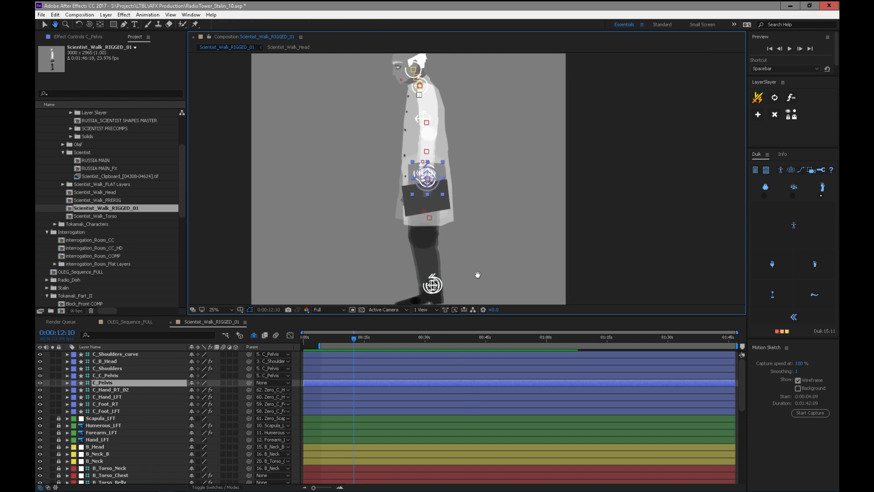
- Set the composition's fast preview mode to Fast Draft and test it with a downward move of C_Pelvis that is undone
{"action": "left_click", "coordinate": [454, 310]}
{"action": "left_click", "coordinate": [523, 347]}
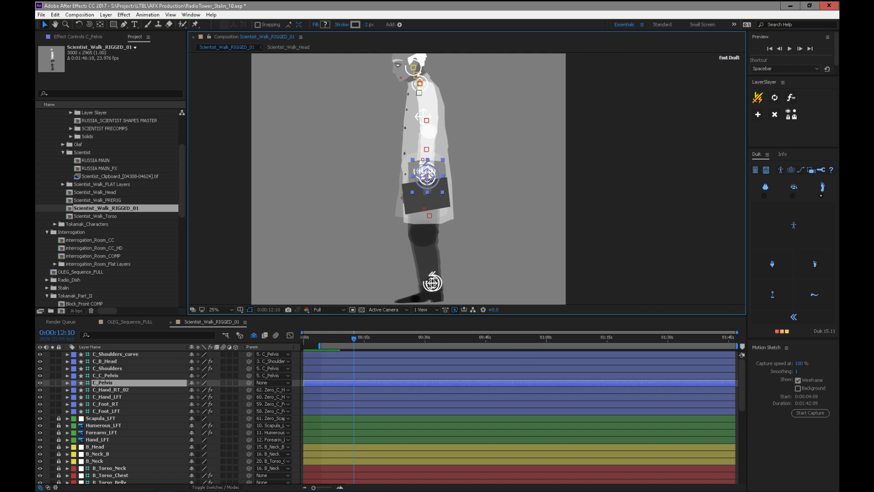
{"action": "left_click_drag", "start_coordinate": [429, 178], "coordinate": [430, 199]}
{"action": "key", "text": "ctrl+z"}
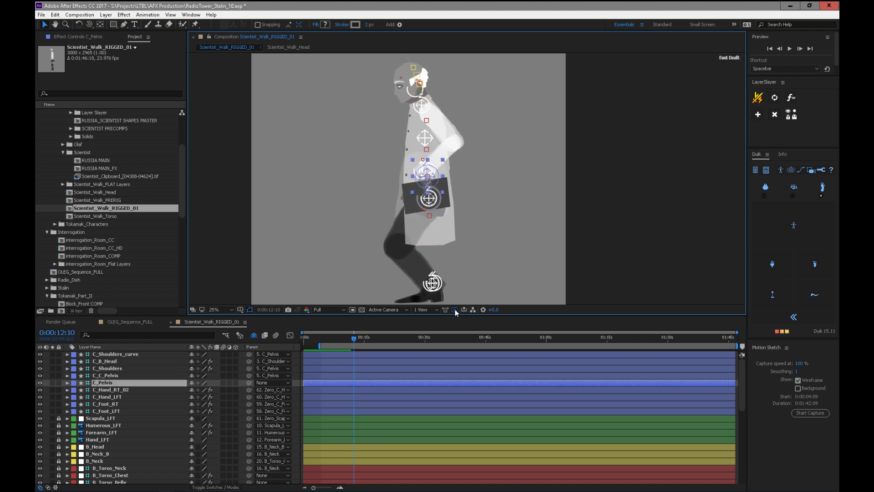
{"action": "left_click", "coordinate": [457, 311]}
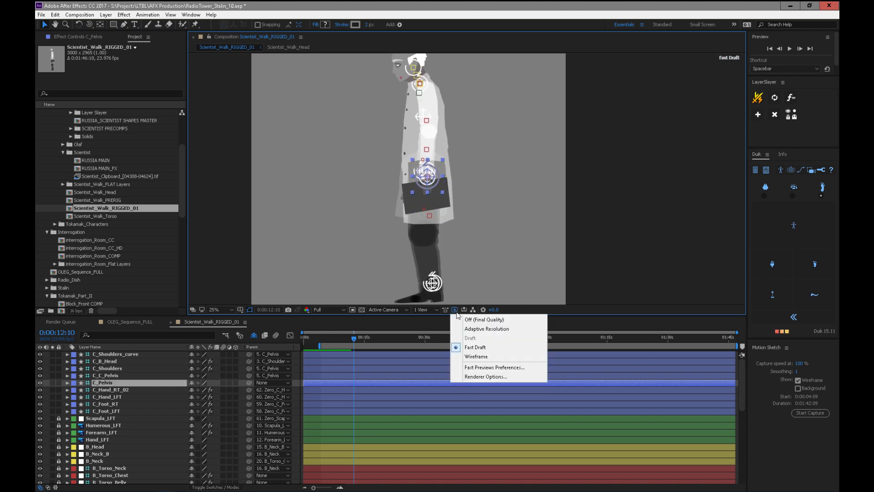
{"action": "left_click", "coordinate": [502, 346]}
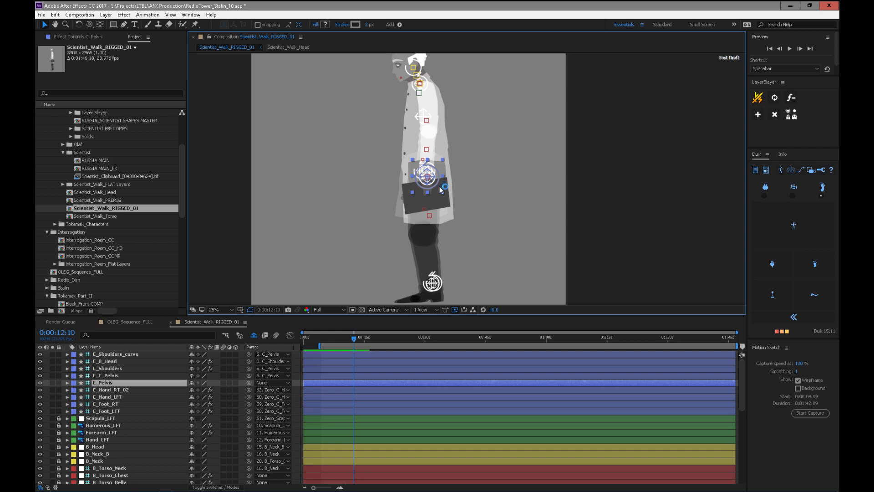
- Try shifting C_Pelvis forward, undo it, and check the composition settings without changing them
{"action": "left_click_drag", "start_coordinate": [436, 184], "coordinate": [417, 184]}
{"action": "key", "text": "ctrl+z"}
{"action": "key", "text": "ctrl+k"}
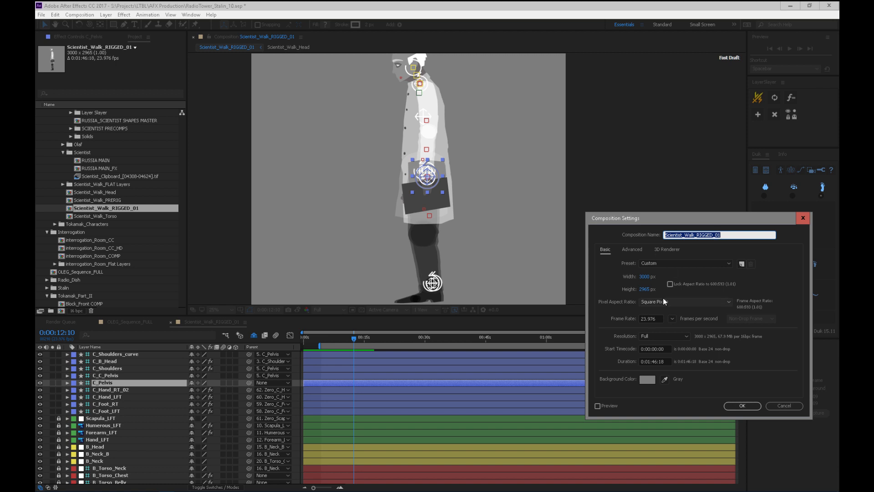
{"action": "left_click", "coordinate": [777, 405]}
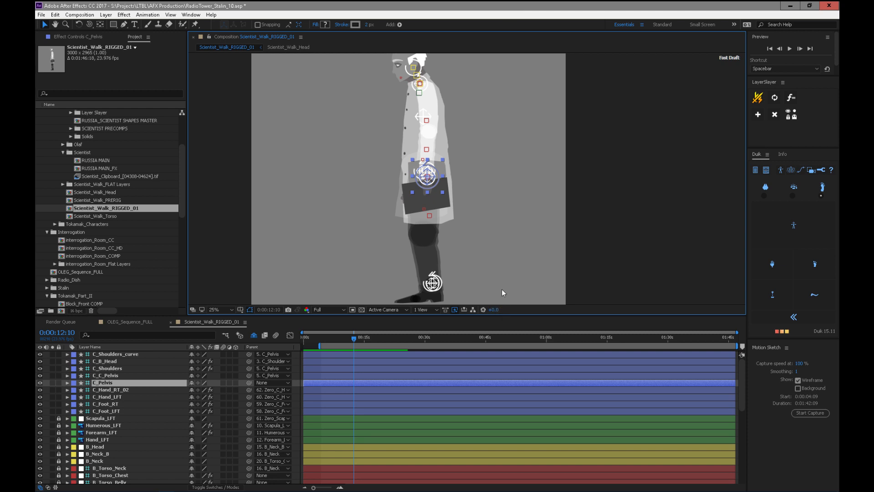
- Enlarge the composition viewer and frame the scientist's full figure in it
{"action": "left_click_drag", "start_coordinate": [507, 315], "coordinate": [507, 364]}
{"action": "key", "text": "h"}
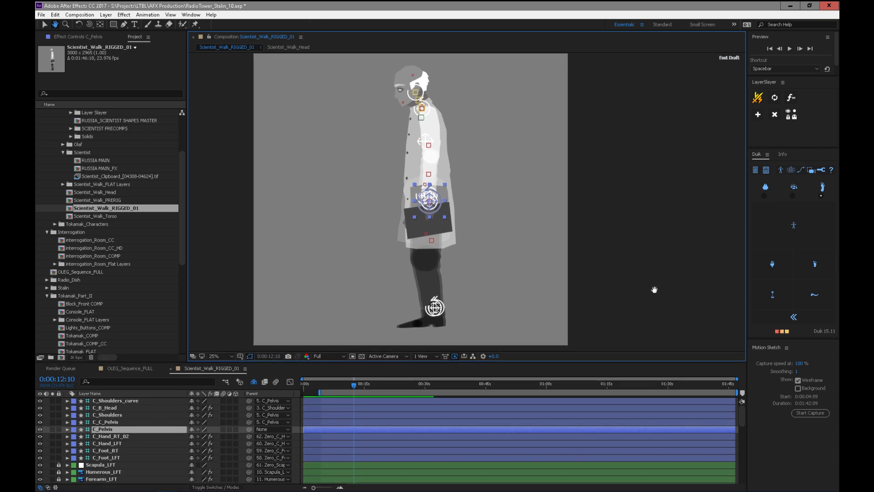
{"action": "left_click_drag", "start_coordinate": [573, 258], "coordinate": [621, 276]}
{"action": "left_click_drag", "start_coordinate": [627, 227], "coordinate": [603, 223]}
{"action": "key", "text": "v"}
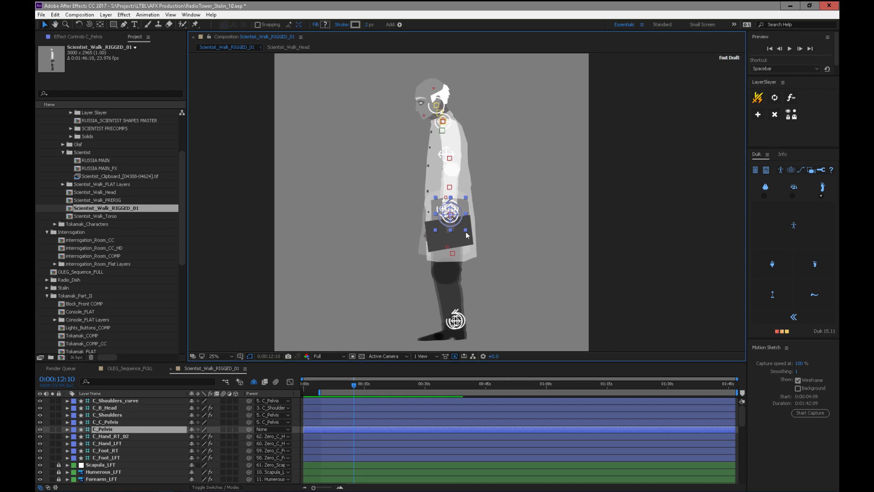
- Try moving C_Pelvis slightly down and C_Shoulders_curve forward to bend the torso, undoing each move
{"action": "mouse_move", "coordinate": [459, 231]}
{"action": "left_mouse_down"}
{"action": "mouse_move", "coordinate": [430, 236]}
{"action": "mouse_move", "coordinate": [479, 235]}
{"action": "mouse_move", "coordinate": [461, 238]}
{"action": "left_mouse_up"}
{"action": "key", "text": "ctrl+z"}
{"action": "left_click", "coordinate": [441, 159]}
{"action": "left_click_drag", "start_coordinate": [448, 157], "coordinate": [425, 155]}
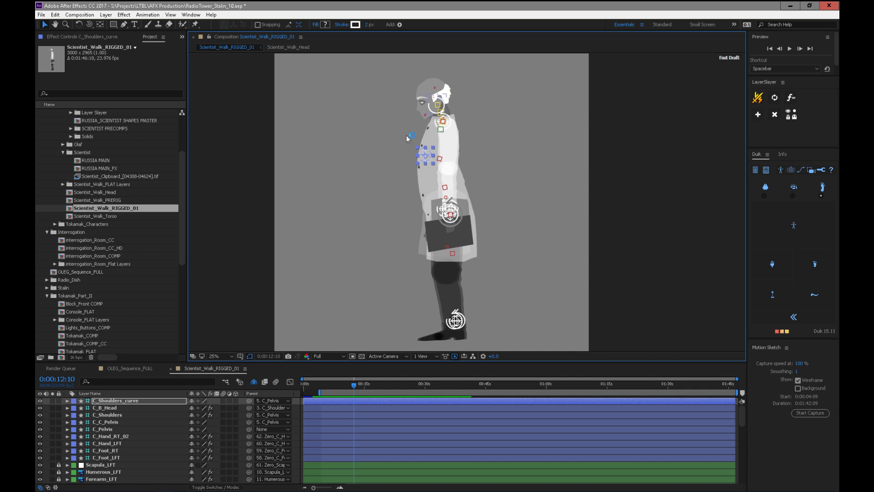
{"action": "key", "text": "ctrl+z"}
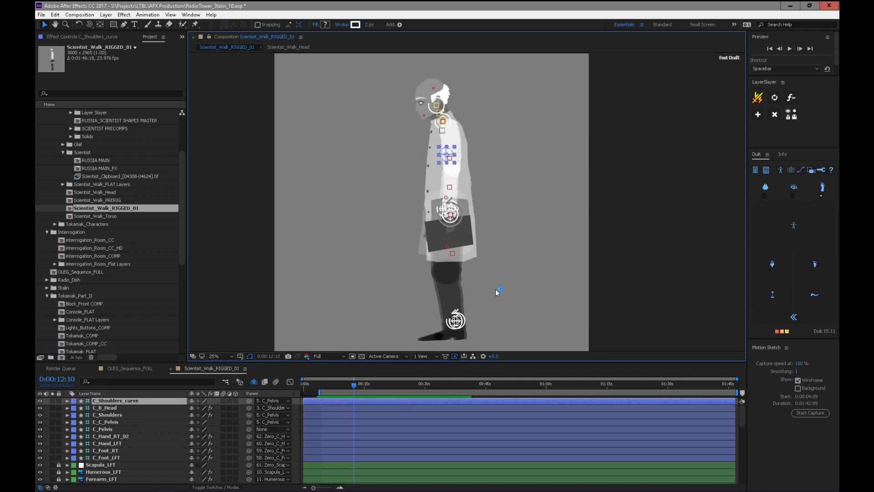
- Try stepping the legs forward with the C_Foot_RT and C_Foot_LFT controllers, undoing each move
{"action": "mouse_move", "coordinate": [448, 334]}
{"action": "left_mouse_down"}
{"action": "mouse_move", "coordinate": [447, 299]}
{"action": "mouse_move", "coordinate": [385, 294]}
{"action": "mouse_move", "coordinate": [373, 302]}
{"action": "mouse_move", "coordinate": [531, 280]}
{"action": "mouse_move", "coordinate": [457, 323]}
{"action": "mouse_move", "coordinate": [462, 330]}
{"action": "left_mouse_up"}
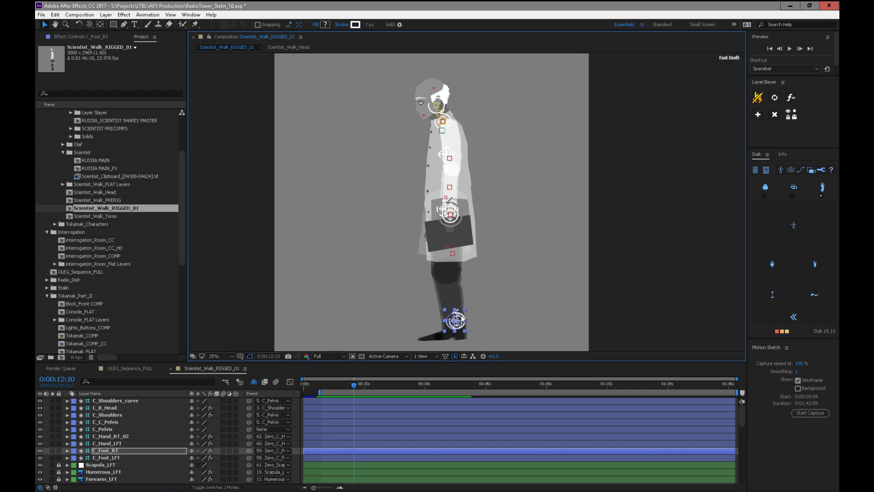
{"action": "left_click_drag", "start_coordinate": [456, 326], "coordinate": [389, 297]}
{"action": "key", "text": "ctrl+z"}
{"action": "left_click", "coordinate": [115, 457]}
{"action": "left_click_drag", "start_coordinate": [460, 318], "coordinate": [394, 304]}
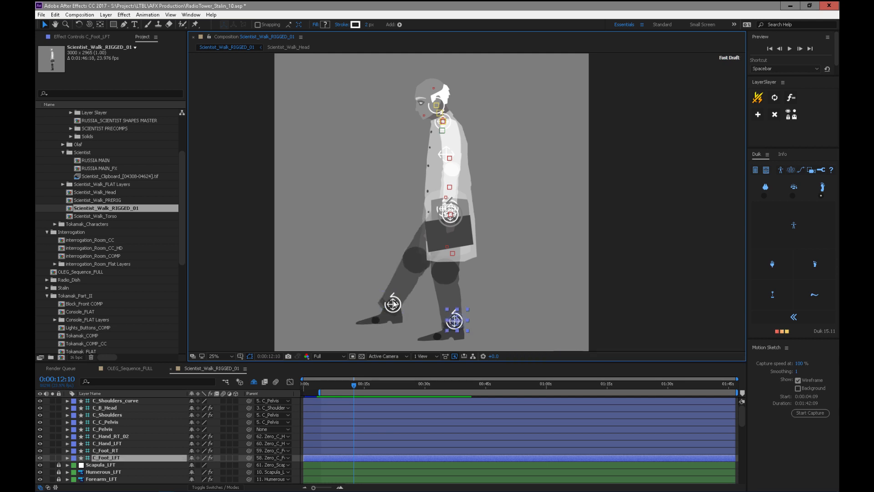
{"action": "key", "text": "ctrl+z"}
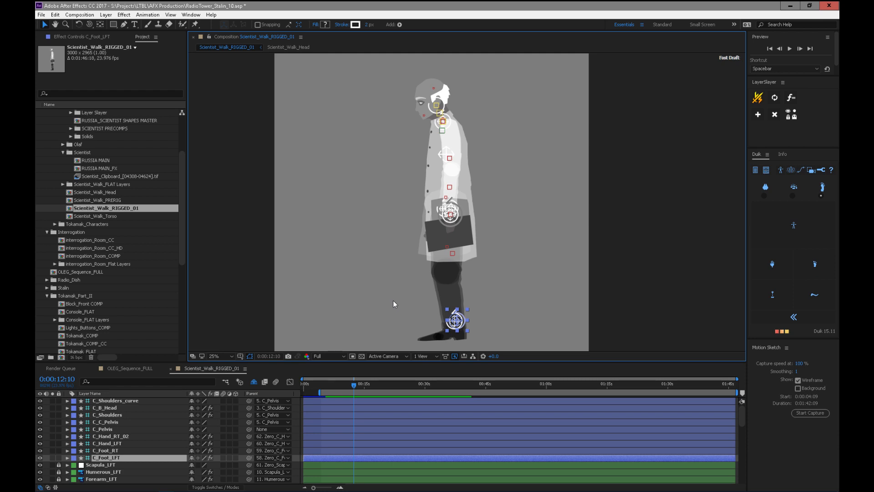
{"action": "left_click_drag", "start_coordinate": [457, 314], "coordinate": [431, 298]}
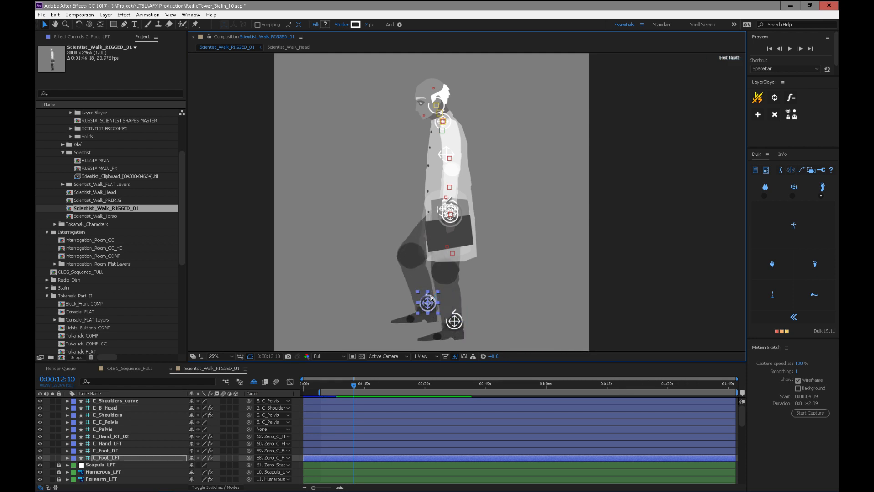
{"action": "key", "text": "ctrl+z"}
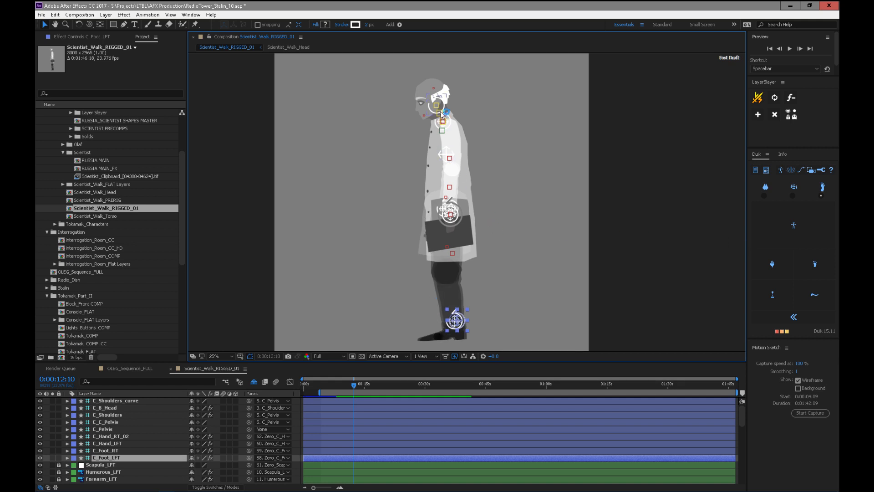
- Hide the B_Head, B_Neck_B and B_Neck layers
{"action": "key", "text": "period"}
{"action": "key", "text": "space"}
{"action": "left_click_drag", "start_coordinate": [548, 163], "coordinate": [573, 307]}
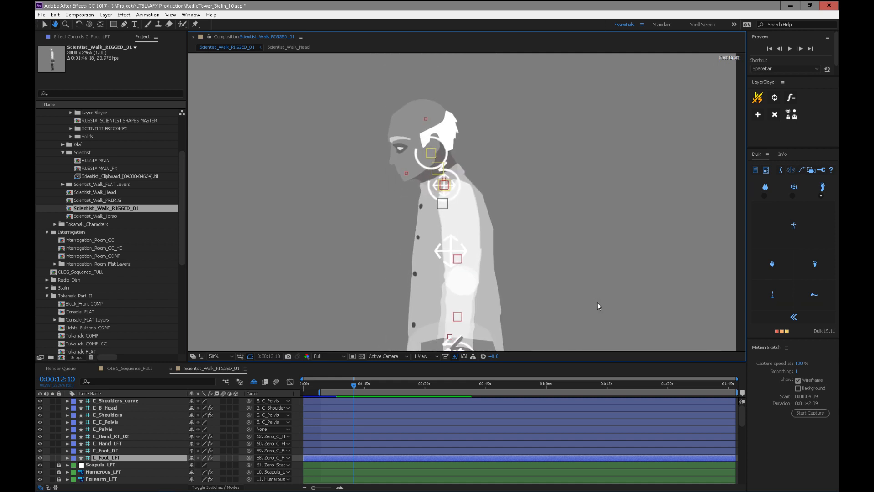
{"action": "scroll", "coordinate": [740, 423], "scroll_direction": "down", "scroll_amount": 5}
{"action": "left_click_drag", "start_coordinate": [737, 431], "coordinate": [735, 430]}
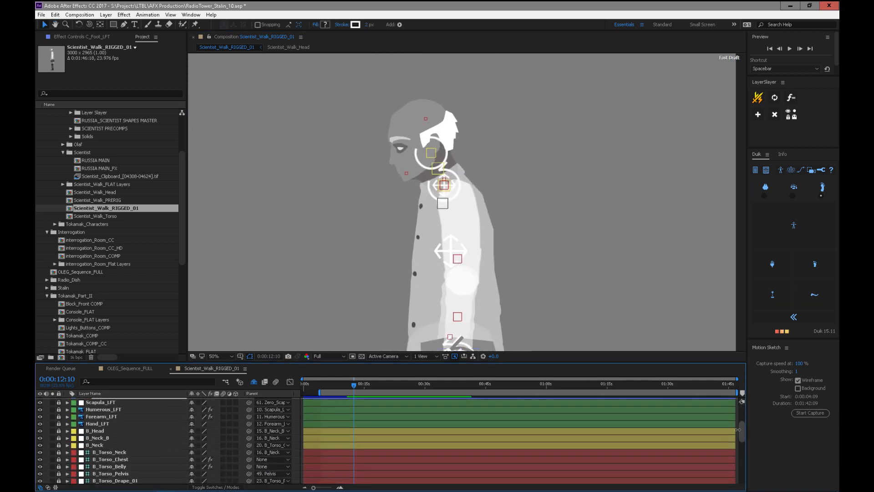
{"action": "left_click_drag", "start_coordinate": [40, 431], "coordinate": [42, 445]}
- Hide the torso bone layers B_Torso_Neck, B_Torso_Chest, B_Torso_Belly and B_Torso_Pelvis
{"action": "scroll", "coordinate": [493, 245], "scroll_direction": "down", "scroll_amount": 3}
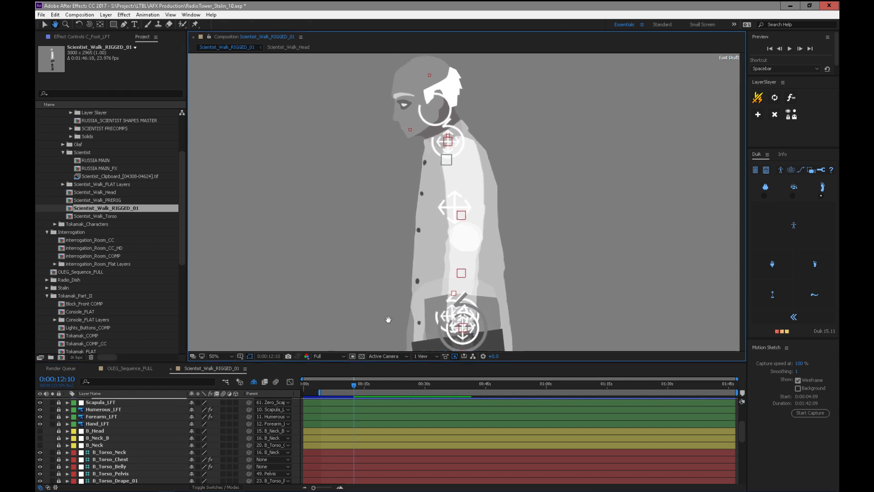
{"action": "left_click_drag", "start_coordinate": [41, 455], "coordinate": [43, 470]}
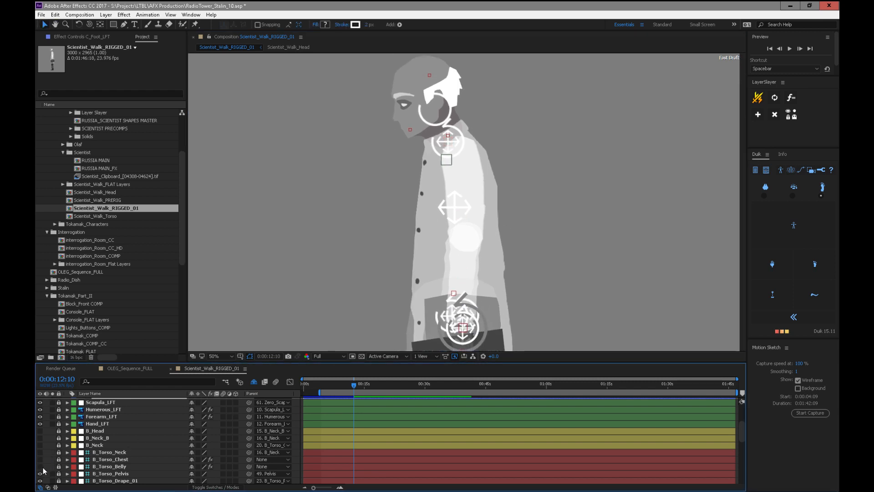
{"action": "scroll", "coordinate": [689, 436], "scroll_direction": "down", "scroll_amount": 3}
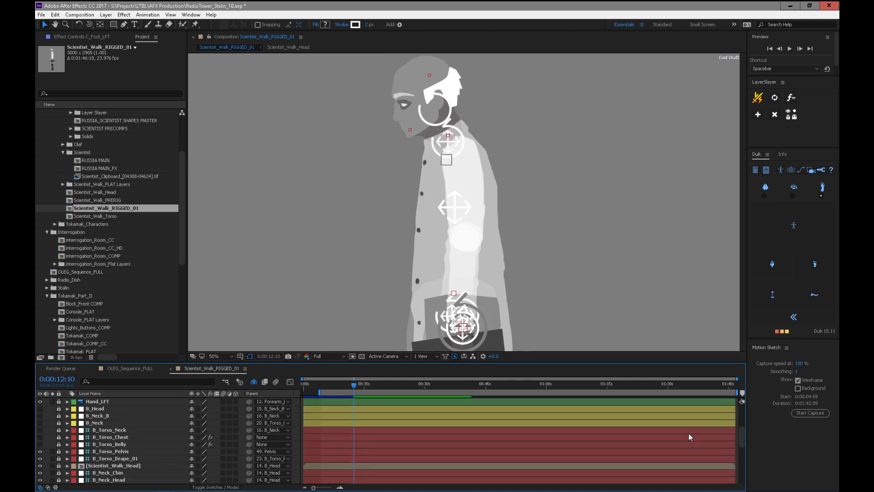
{"action": "left_click_drag", "start_coordinate": [41, 453], "coordinate": [44, 462]}
- Unlock B_Torso_Drape_01 to try its bone near the coat's hem, and lock the layer again
{"action": "left_click", "coordinate": [120, 459]}
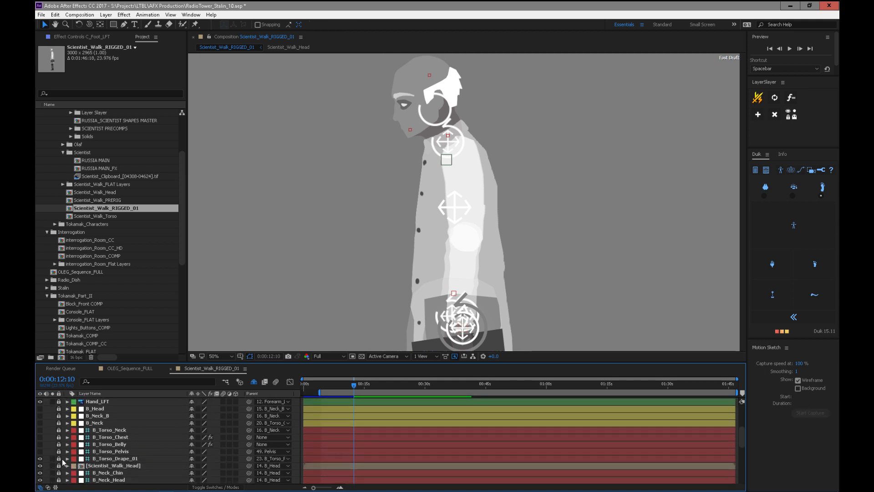
{"action": "left_click_drag", "start_coordinate": [566, 244], "coordinate": [558, 148]}
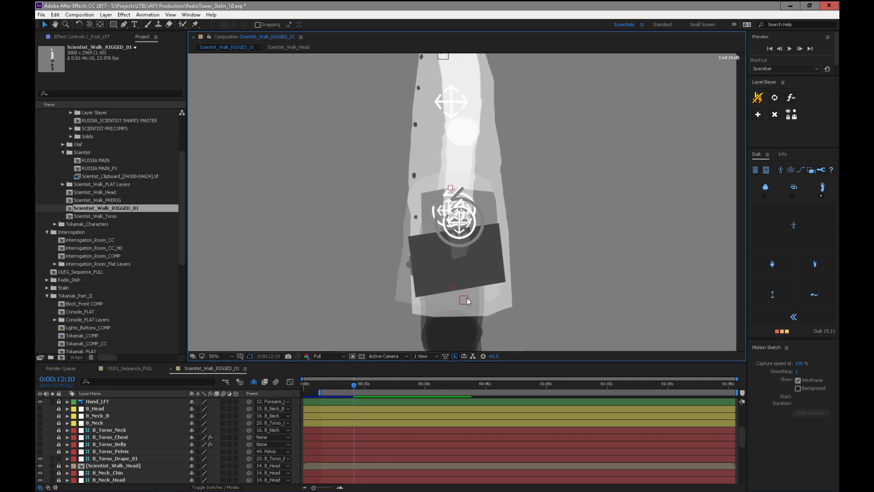
{"action": "mouse_move", "coordinate": [465, 301]}
{"action": "left_mouse_down"}
{"action": "mouse_move", "coordinate": [499, 295]}
{"action": "mouse_move", "coordinate": [441, 300]}
{"action": "mouse_move", "coordinate": [454, 289]}
{"action": "left_mouse_up"}
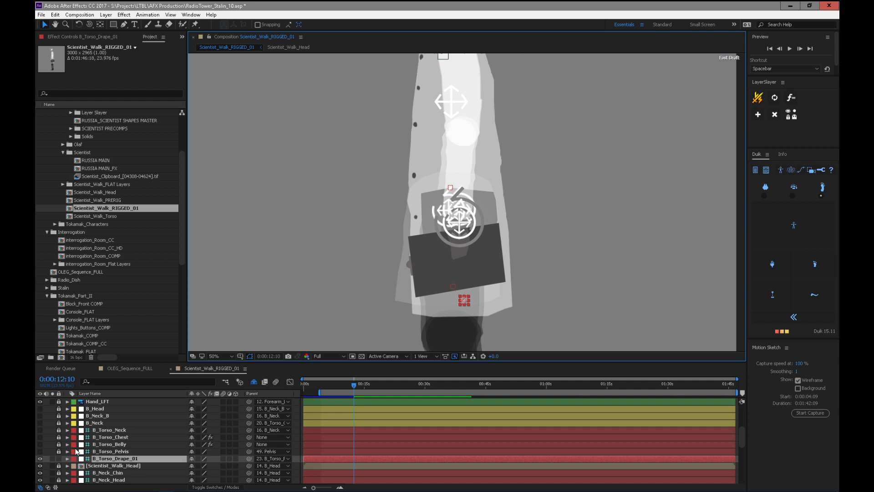
{"action": "left_click", "coordinate": [59, 459]}
- Try rotating the C_B_Head controller to tilt the scientist's head
{"action": "key", "text": "h"}
{"action": "left_click_drag", "start_coordinate": [556, 187], "coordinate": [540, 328]}
{"action": "key", "text": "v"}
{"action": "left_click", "coordinate": [432, 143]}
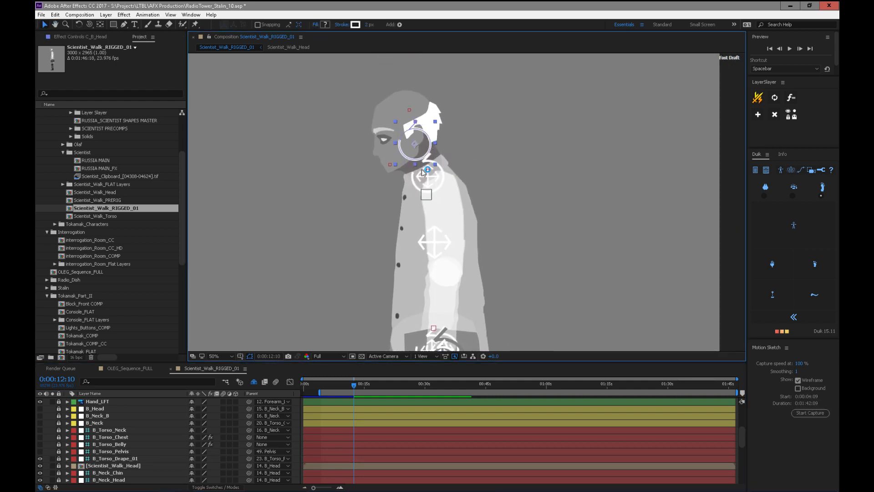
{"action": "key", "text": "w"}
{"action": "mouse_move", "coordinate": [430, 151]}
{"action": "left_mouse_down"}
{"action": "mouse_move", "coordinate": [432, 160]}
{"action": "mouse_move", "coordinate": [422, 141]}
{"action": "left_mouse_up"}
- Hide the neck bone layers B_Neck_Chin, B_Neck_Head and B_Neck_Base
{"action": "mouse_move", "coordinate": [742, 439]}
{"action": "left_mouse_down"}
{"action": "mouse_move", "coordinate": [747, 422]}
{"action": "mouse_move", "coordinate": [743, 463]}
{"action": "mouse_move", "coordinate": [749, 435]}
{"action": "mouse_move", "coordinate": [746, 452]}
{"action": "left_mouse_up"}
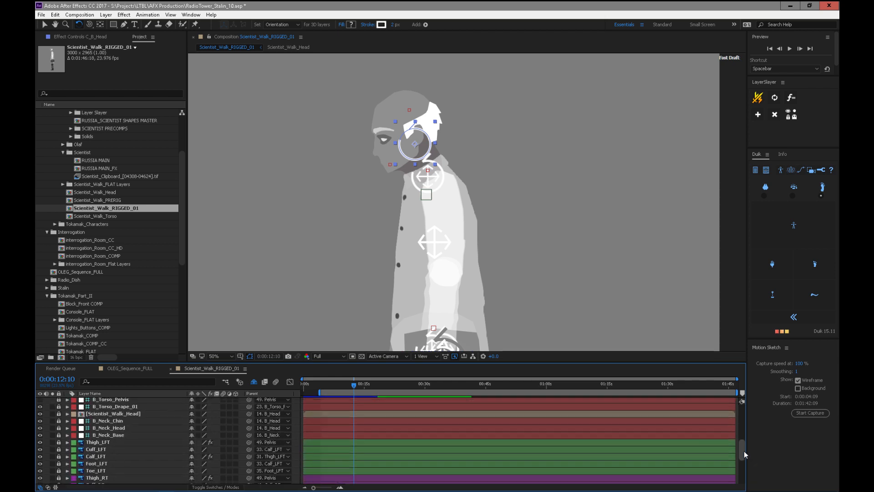
{"action": "left_click_drag", "start_coordinate": [40, 428], "coordinate": [40, 423]}
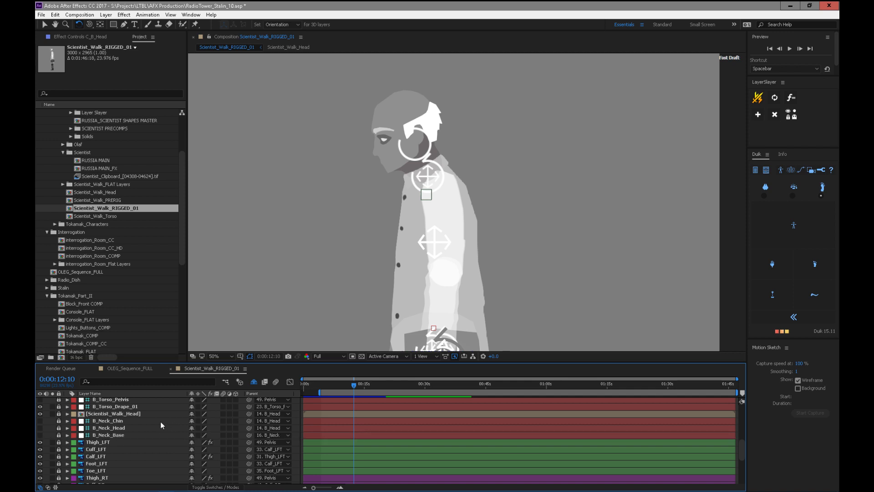
- Mark the layers B_Neck_Chin, B_Neck_Head and B_Neck_Base as shy to remove them from the timeline's layer list
{"action": "left_click", "coordinate": [192, 421]}
{"action": "left_click", "coordinate": [192, 422]}
{"action": "left_click", "coordinate": [192, 421]}
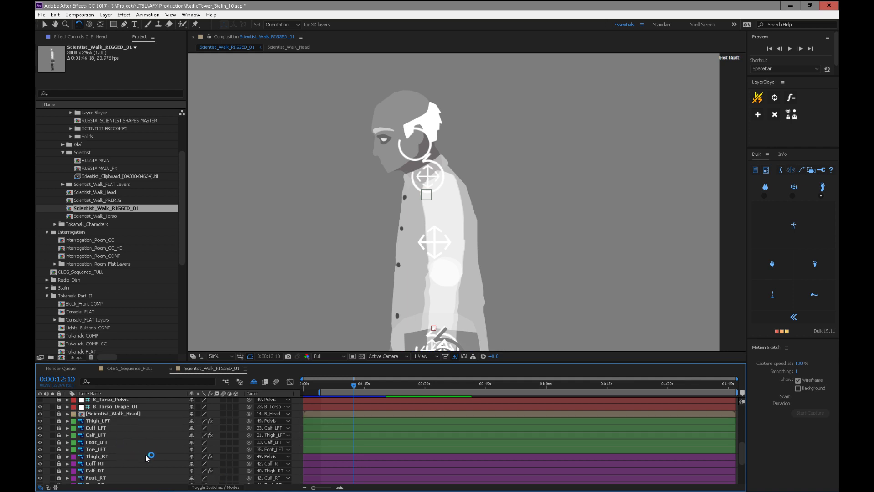
- Unlock the right arm layers Humerous_RT, Forearm_RT, Hand_RT_01 and Hand_RT_02, set their opacity to 100% and lock them again
{"action": "left_click_drag", "start_coordinate": [742, 457], "coordinate": [719, 473]}
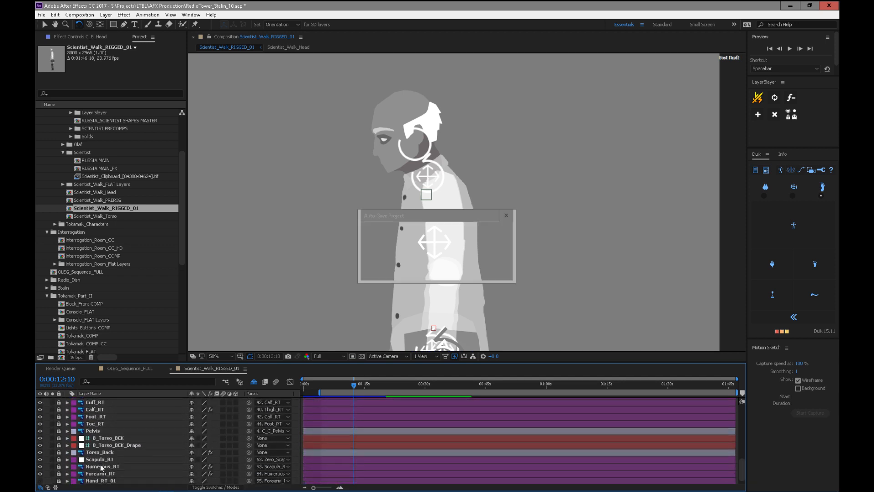
{"action": "left_click_drag", "start_coordinate": [743, 470], "coordinate": [740, 485]}
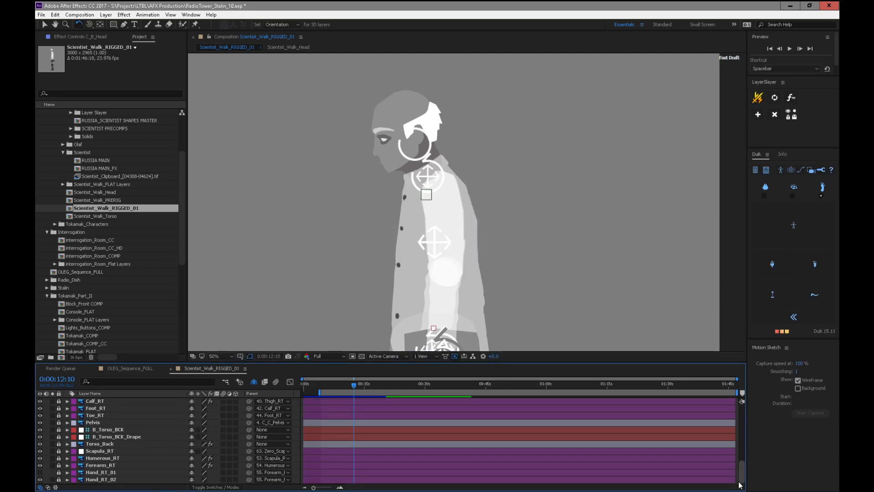
{"action": "key", "text": "h"}
{"action": "left_click_drag", "start_coordinate": [539, 289], "coordinate": [493, 245]}
{"action": "left_click_drag", "start_coordinate": [58, 479], "coordinate": [58, 458]}
{"action": "left_click", "coordinate": [101, 458]}
{"action": "left_click", "coordinate": [125, 479], "text": "shift"}
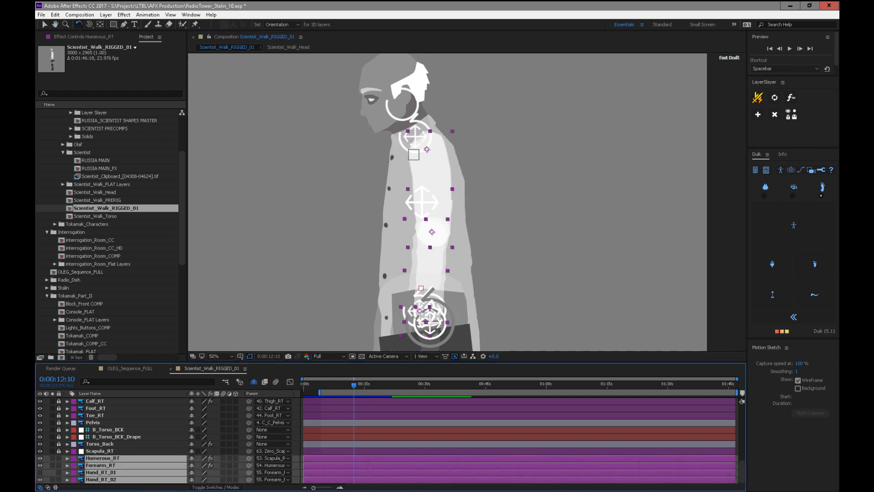
{"action": "key", "text": "t"}
{"action": "type", "text": "00"}
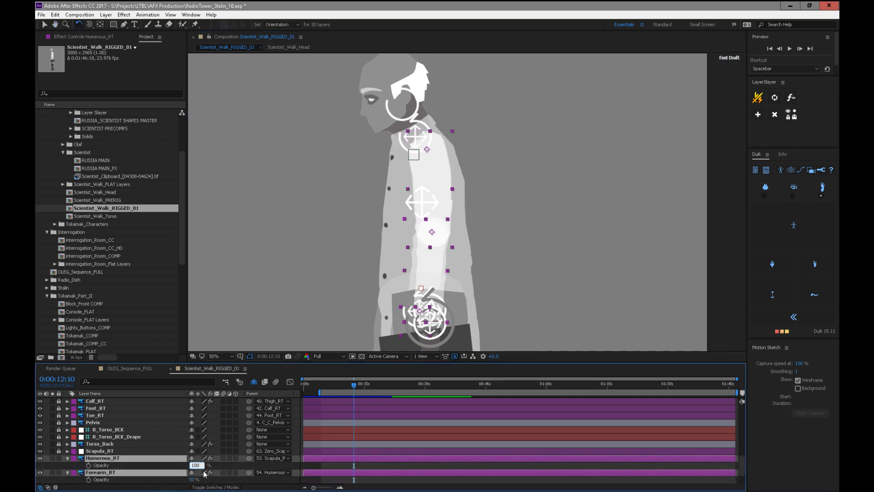
{"action": "key", "text": "Return"}
{"action": "left_click", "coordinate": [58, 458]}
{"action": "left_click", "coordinate": [67, 458]}
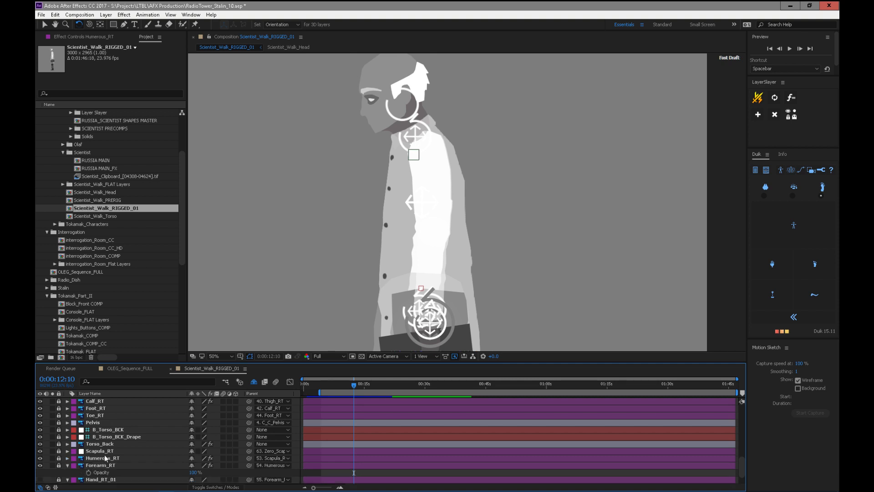
- Unlock the Torso_Back layer, set its opacity to 100% and lock it again
{"action": "left_click", "coordinate": [58, 443]}
{"action": "left_click", "coordinate": [91, 444]}
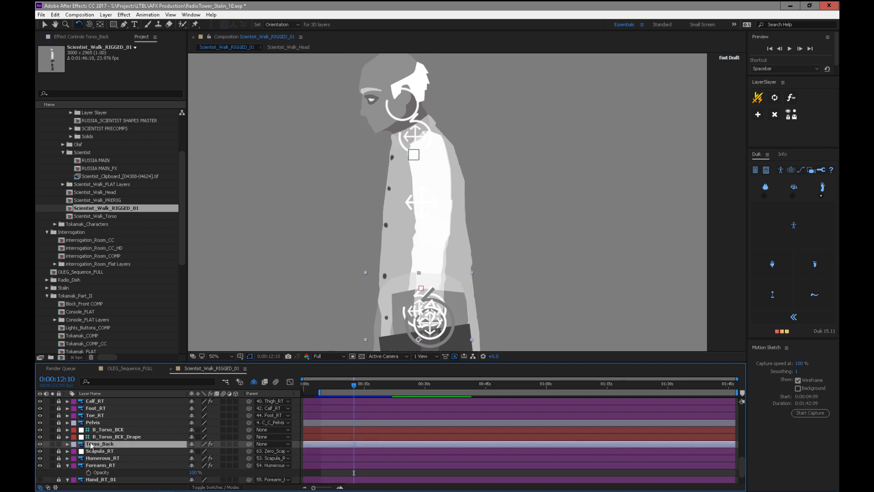
{"action": "left_click", "coordinate": [68, 444]}
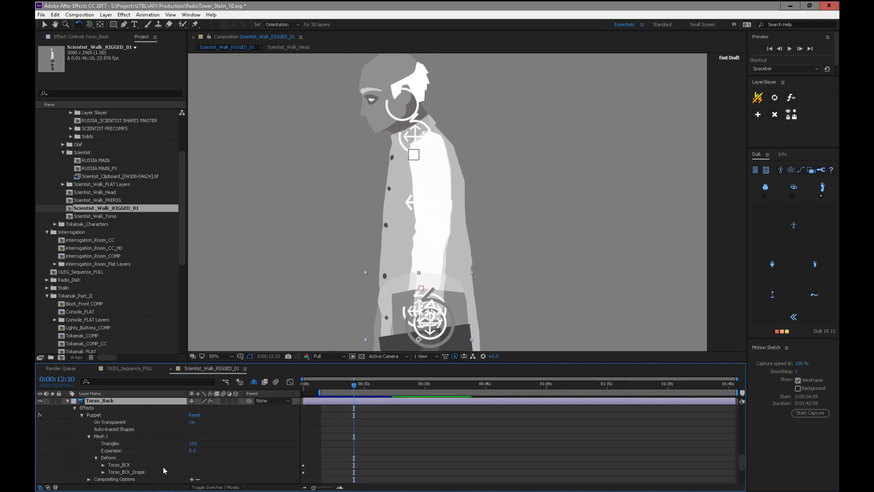
{"action": "key", "text": "t"}
{"action": "left_click", "coordinate": [192, 422]}
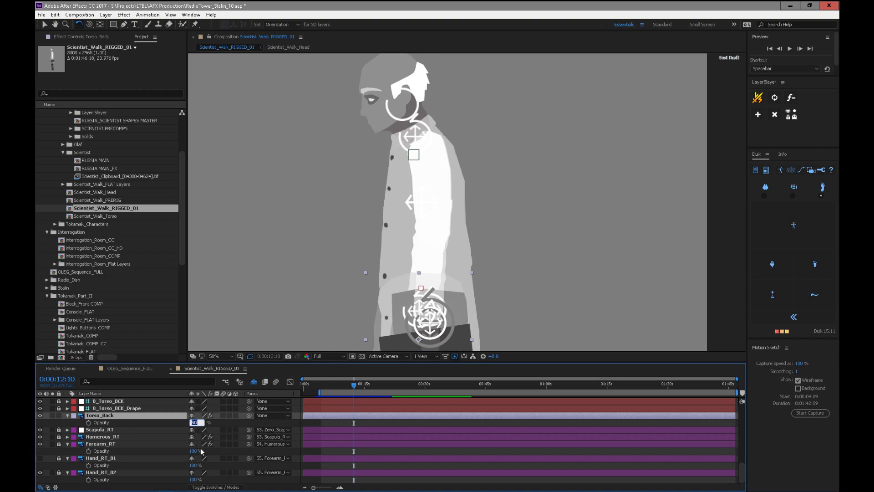
{"action": "type", "text": "100"}
{"action": "key", "text": "Return"}
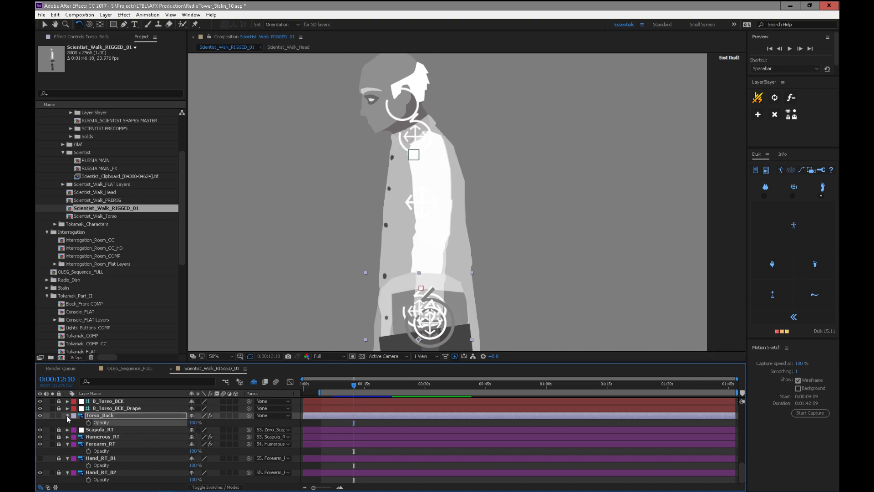
{"action": "left_click", "coordinate": [67, 416]}
{"action": "left_click", "coordinate": [59, 421]}
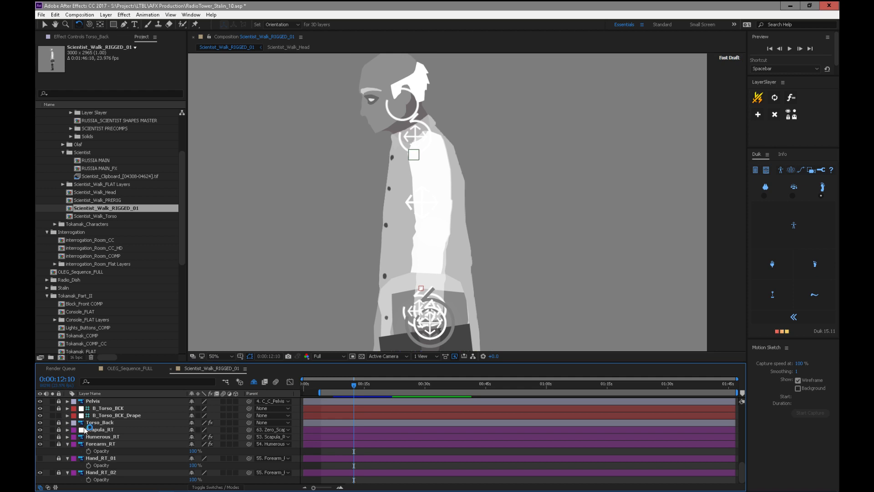
- Unlock the Pelvis layer to check its opacity, and lock the layer again
{"action": "left_click", "coordinate": [59, 401]}
{"action": "left_click", "coordinate": [104, 402]}
{"action": "key", "text": "t"}
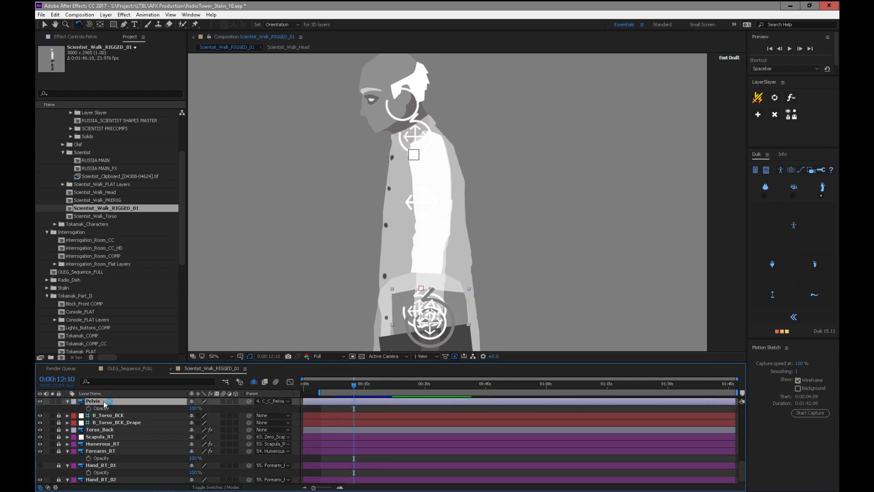
{"action": "left_click", "coordinate": [66, 401]}
{"action": "key", "text": "ctrl+l"}
- Unlock the left and right leg layers from Thigh_LFT through Toe_RT
{"action": "left_click_drag", "start_coordinate": [741, 469], "coordinate": [744, 454]}
{"action": "left_click_drag", "start_coordinate": [58, 449], "coordinate": [59, 419]}
{"action": "left_click_drag", "start_coordinate": [742, 461], "coordinate": [744, 448]}
{"action": "left_click_drag", "start_coordinate": [59, 420], "coordinate": [59, 450]}
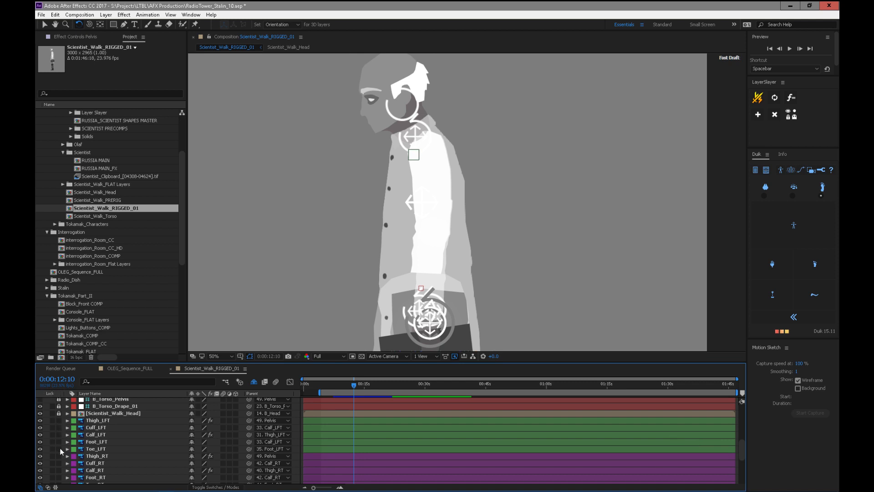
- Set the opacity of all leg layers from Thigh_LFT through Toe_RT to 100%
{"action": "left_click", "coordinate": [96, 420]}
{"action": "left_click_drag", "start_coordinate": [742, 452], "coordinate": [741, 459]}
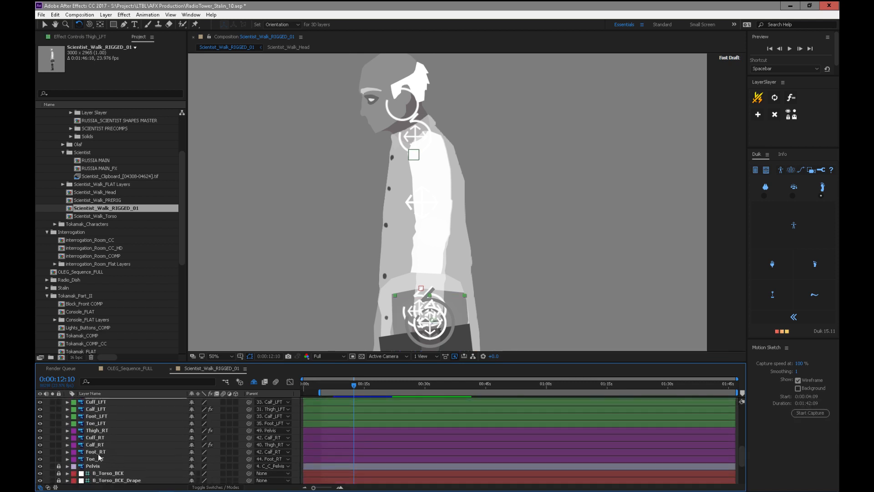
{"action": "left_click", "coordinate": [101, 458], "text": "shift"}
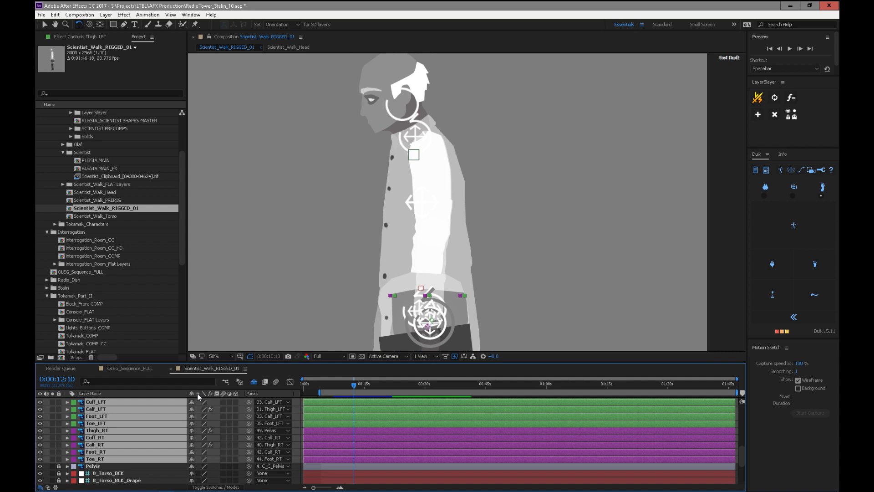
{"action": "key", "text": "t"}
{"action": "left_click", "coordinate": [191, 407]}
{"action": "type", "text": "100"}
{"action": "key", "text": "Return"}
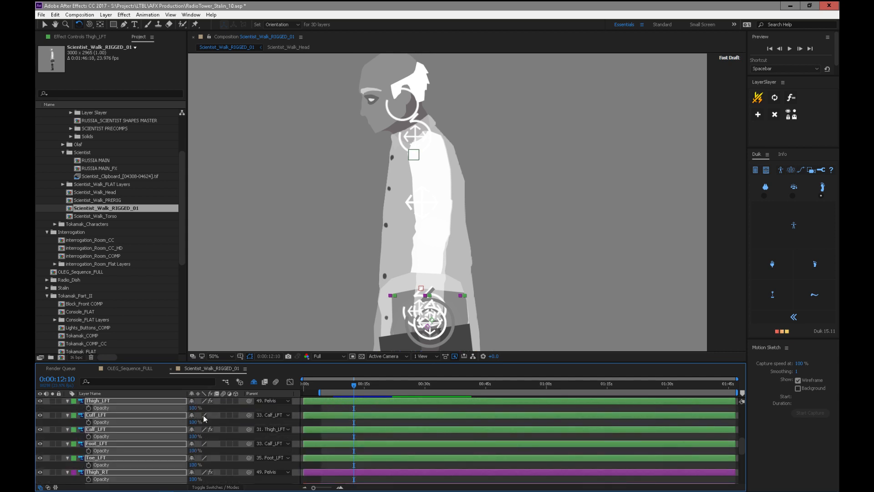
- Collapse the properties of the leg layers and lock those layers again
{"action": "left_click_drag", "start_coordinate": [739, 449], "coordinate": [743, 440]}
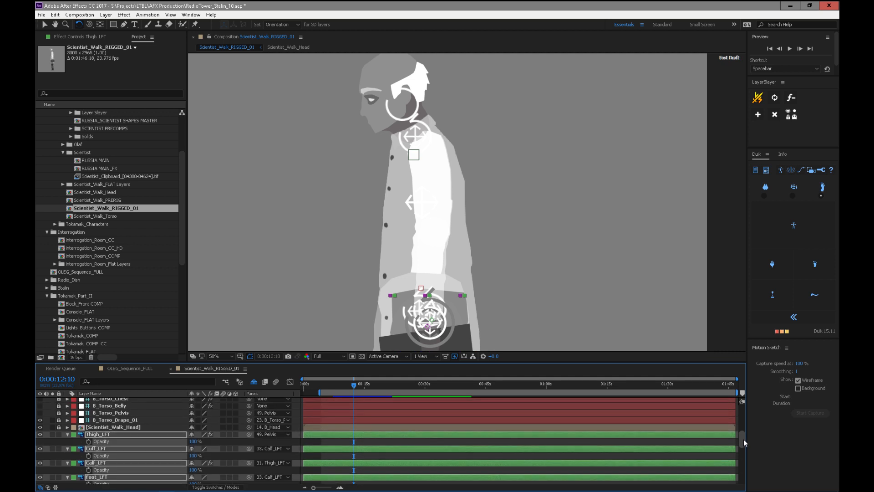
{"action": "left_click", "coordinate": [68, 435]}
{"action": "left_click", "coordinate": [59, 439]}
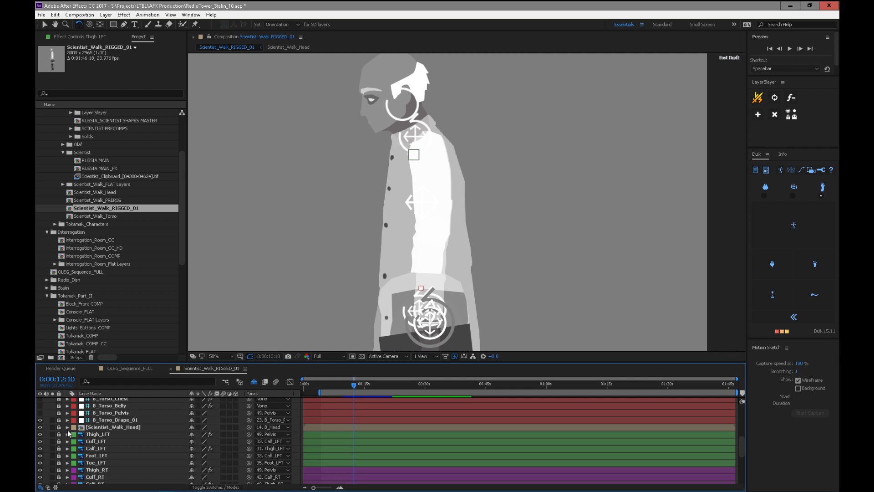
- Unlock the left arm layers Humerous_LFT, Forearm_LFT and Hand_LFT, set their opacity to 100% and lock them again
{"action": "mouse_move", "coordinate": [742, 447]}
{"action": "left_mouse_down"}
{"action": "mouse_move", "coordinate": [747, 434]}
{"action": "mouse_move", "coordinate": [734, 442]}
{"action": "left_mouse_up"}
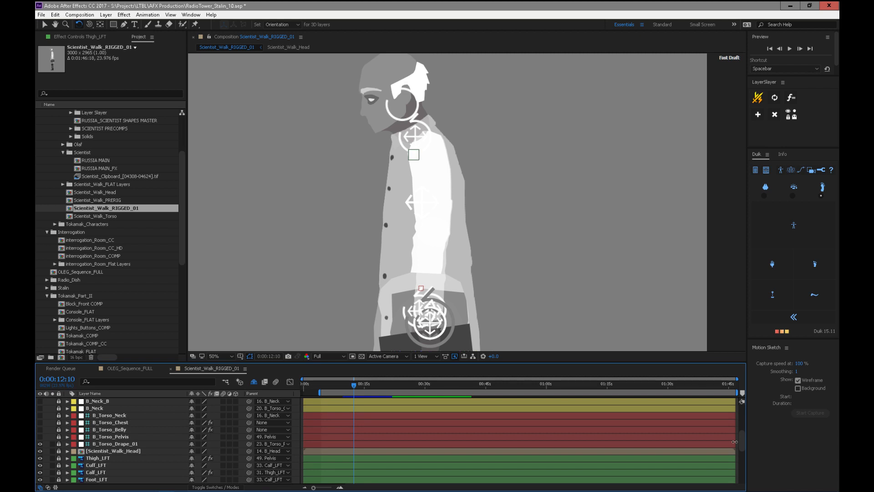
{"action": "left_click_drag", "start_coordinate": [745, 447], "coordinate": [680, 418]}
{"action": "left_click_drag", "start_coordinate": [60, 447], "coordinate": [59, 433]}
{"action": "left_click", "coordinate": [98, 432]}
{"action": "left_click", "coordinate": [97, 447], "text": "shift"}
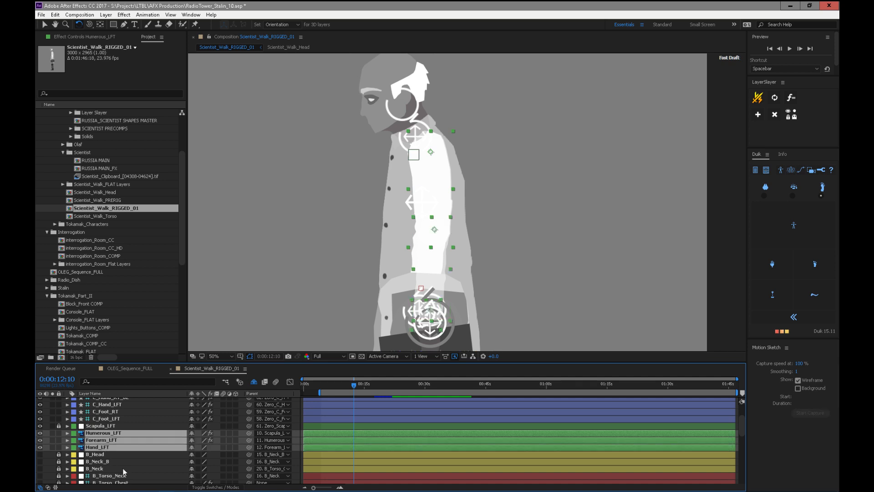
{"action": "key", "text": "t"}
{"action": "left_click", "coordinate": [195, 440]}
{"action": "type", "text": "100"}
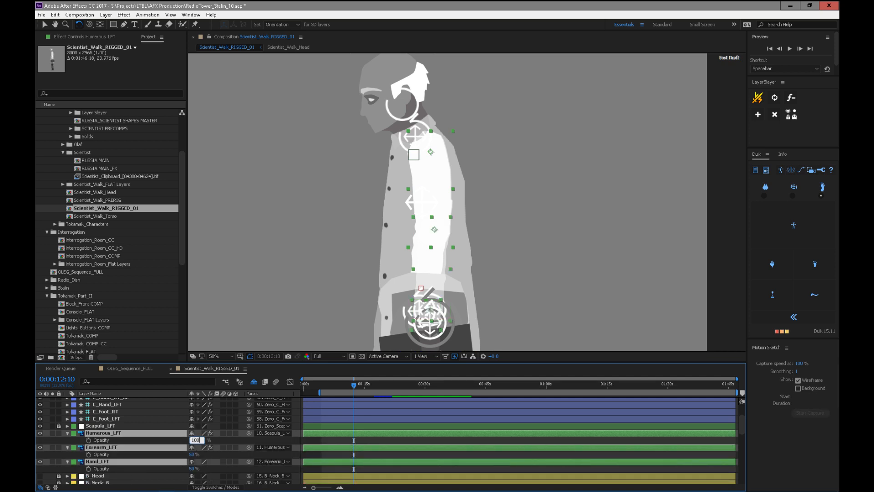
{"action": "key", "text": "Return"}
{"action": "left_click", "coordinate": [67, 432]}
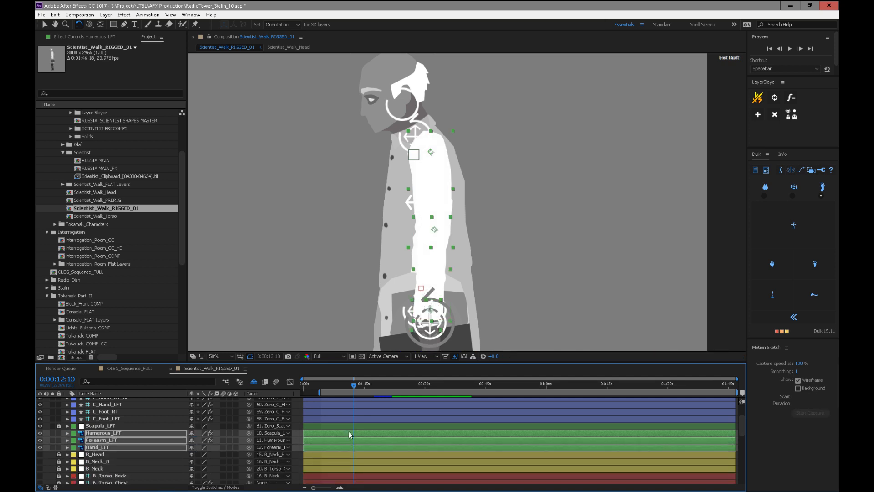
{"action": "left_click_drag", "start_coordinate": [57, 435], "coordinate": [58, 448]}
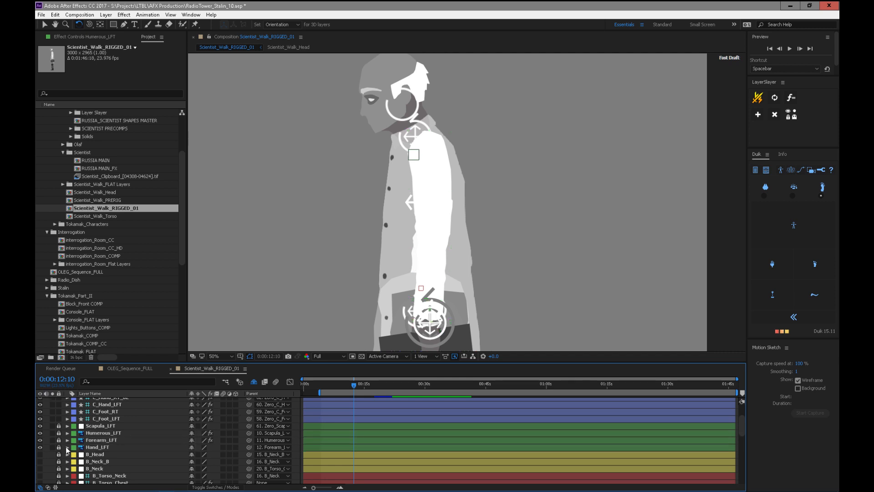
- Collapse the opacity properties of Forearm_RT, Hand_RT_01 and Hand_RT_02, and display the shy layers in the timeline
{"action": "scroll", "coordinate": [742, 420], "scroll_direction": "down", "scroll_amount": 3}
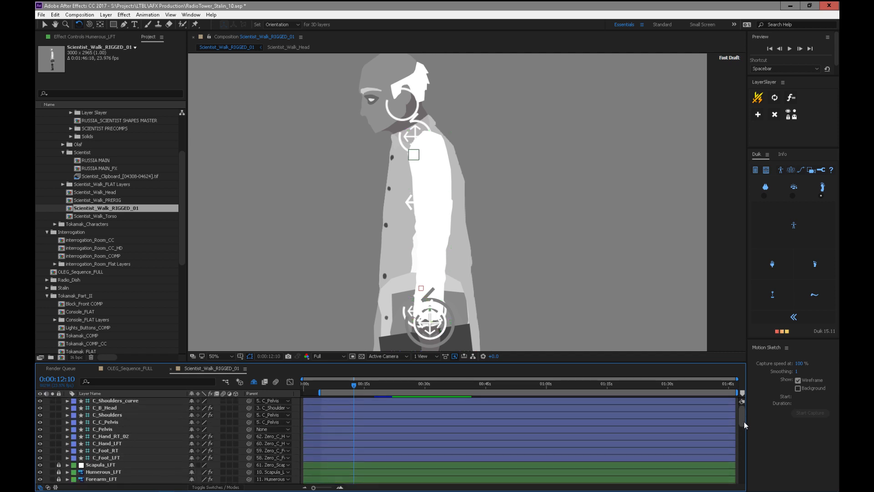
{"action": "left_click_drag", "start_coordinate": [741, 436], "coordinate": [736, 478]}
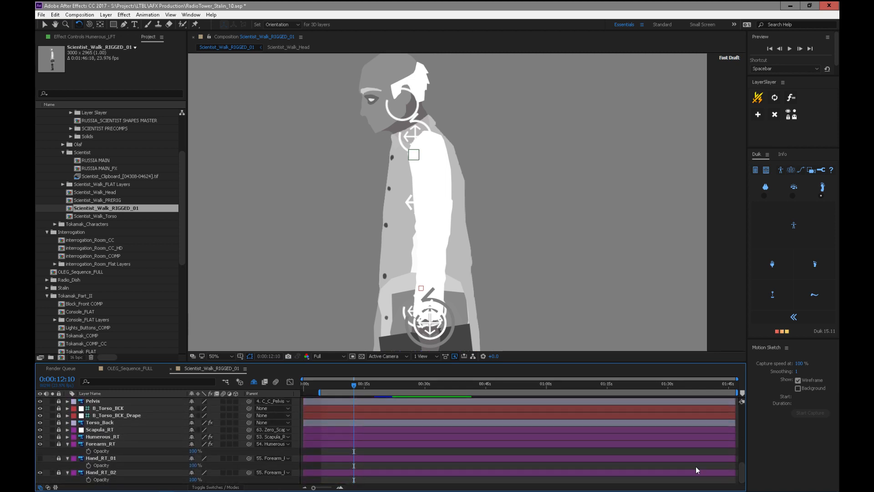
{"action": "left_click", "coordinate": [67, 443]}
{"action": "key", "text": "ctrl+a"}
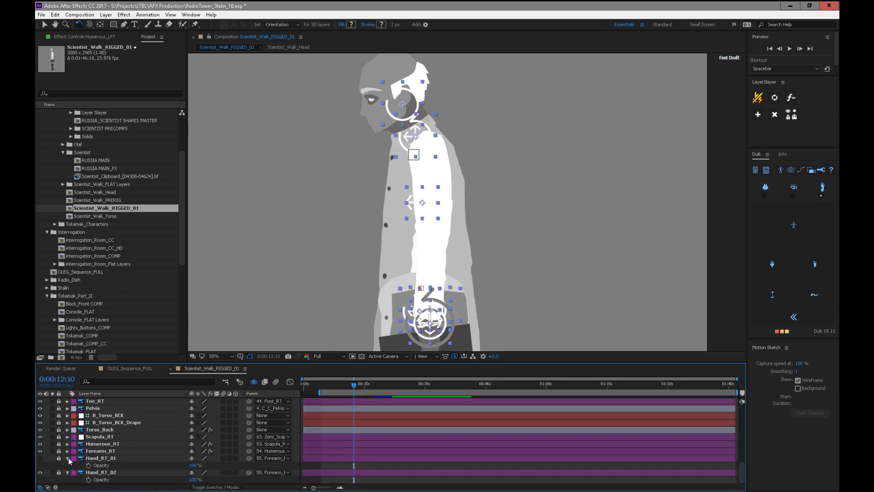
{"action": "left_click", "coordinate": [68, 457]}
{"action": "scroll", "coordinate": [264, 392], "scroll_direction": "up", "scroll_amount": 5}
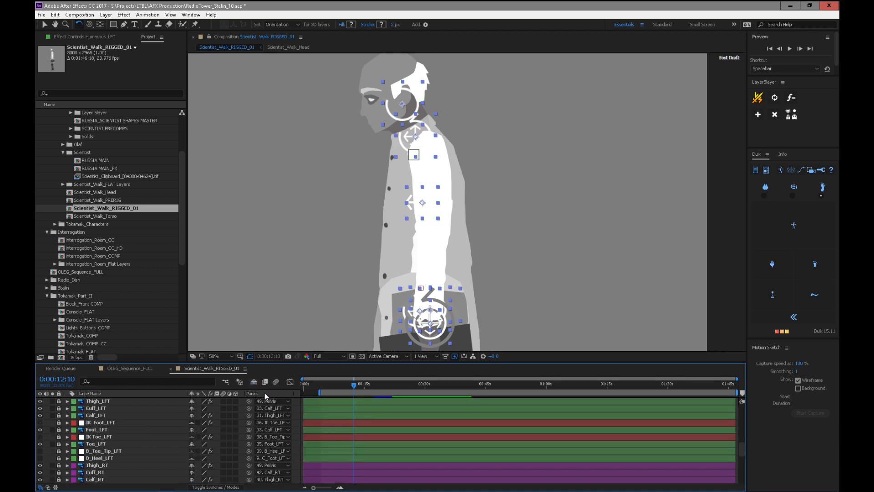
{"action": "left_click_drag", "start_coordinate": [742, 449], "coordinate": [741, 479]}
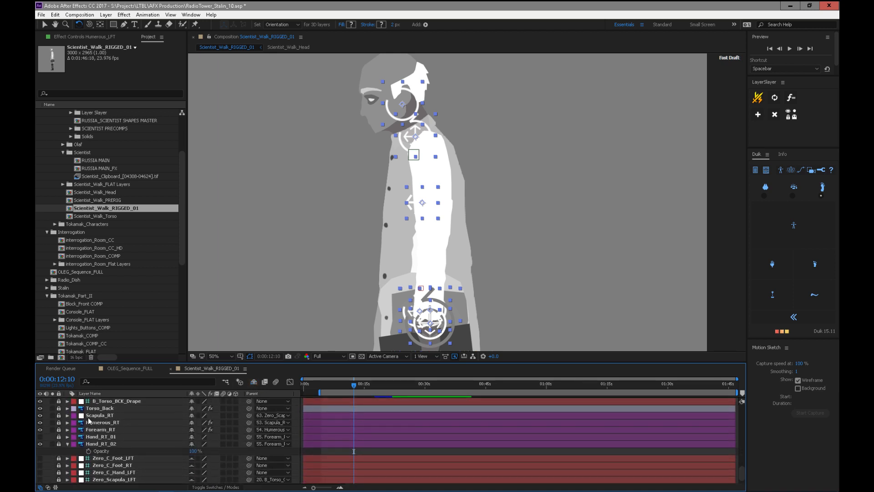
{"action": "left_click", "coordinate": [67, 444]}
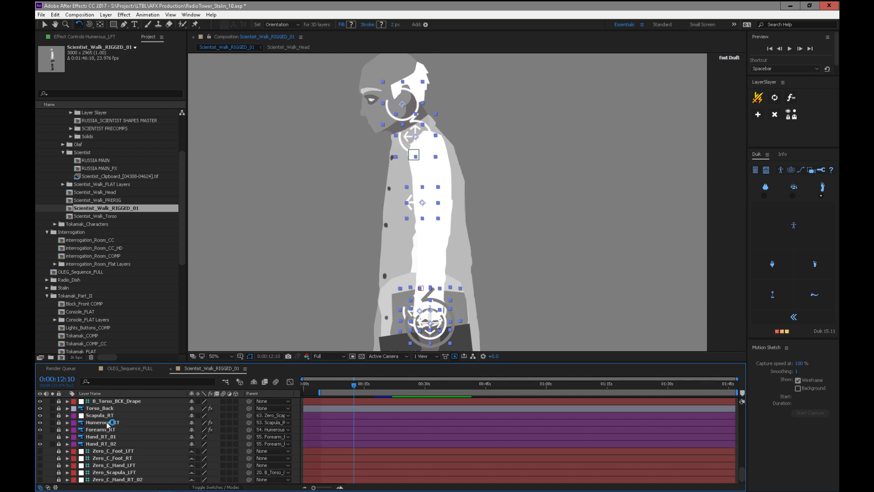
- Unlock the Torso_Back layer to recheck its opacity, and lock the layer again
{"action": "left_click", "coordinate": [59, 408]}
{"action": "left_click", "coordinate": [100, 409]}
{"action": "key", "text": "t"}
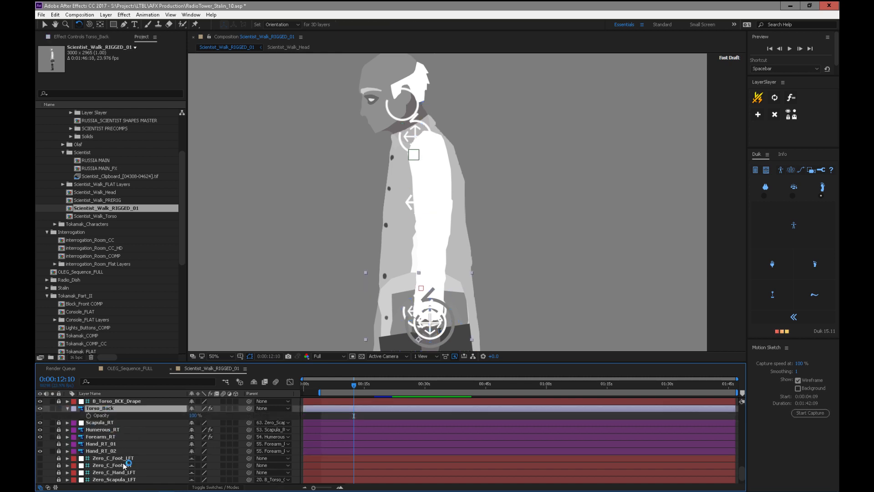
{"action": "key", "text": "t"}
{"action": "left_click", "coordinate": [59, 409]}
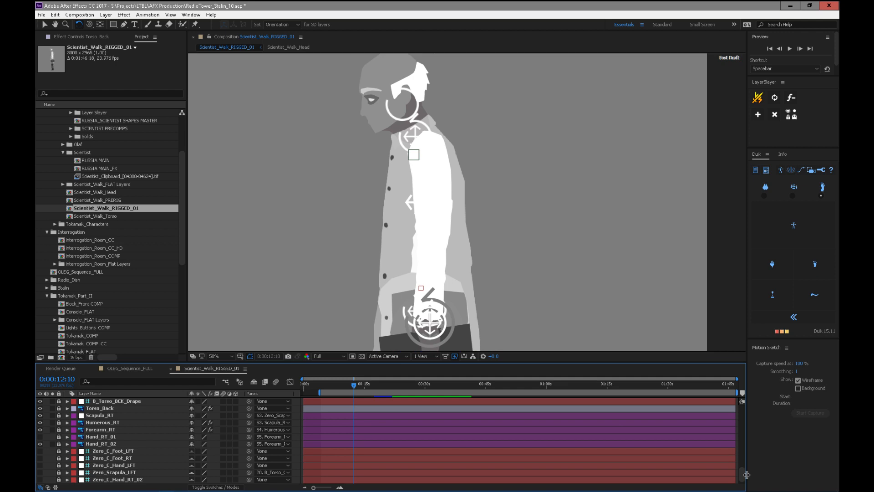
- Find the shy Scientist_Walk_Torso layer in the timeline and set its opacity to 100%
{"action": "scroll", "coordinate": [744, 473], "scroll_direction": "up", "scroll_amount": 5}
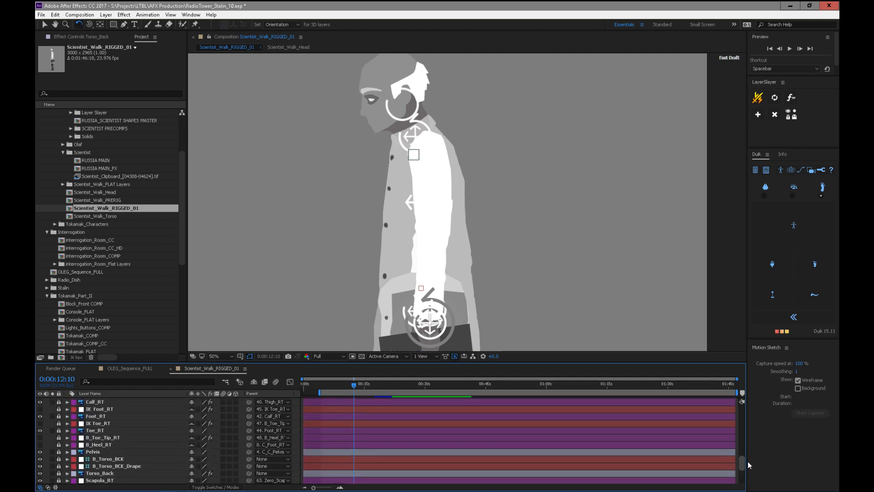
{"action": "scroll", "coordinate": [728, 461], "scroll_direction": "up", "scroll_amount": 1}
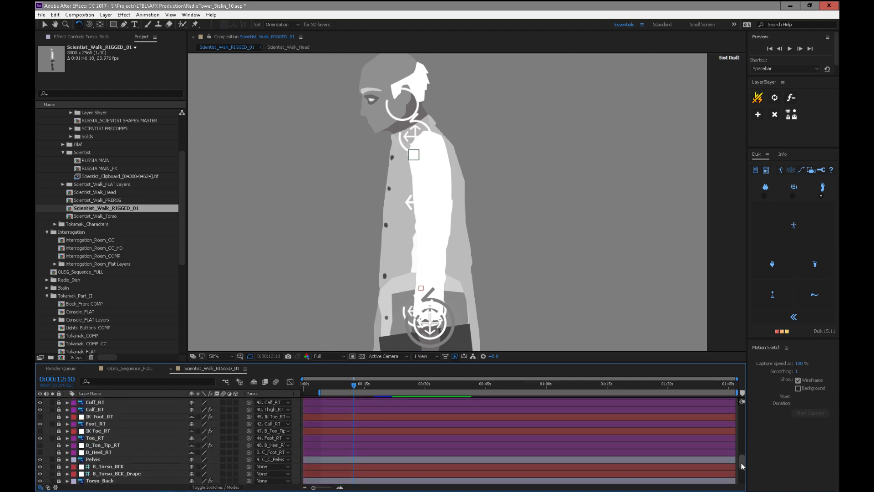
{"action": "scroll", "coordinate": [741, 461], "scroll_direction": "up", "scroll_amount": 5}
{"action": "scroll", "coordinate": [745, 454], "scroll_direction": "up", "scroll_amount": 8}
{"action": "left_click_drag", "start_coordinate": [750, 439], "coordinate": [743, 435]}
{"action": "left_click", "coordinate": [113, 424]}
{"action": "left_click", "coordinate": [40, 423]}
{"action": "left_click", "coordinate": [102, 424]}
{"action": "key", "text": "t"}
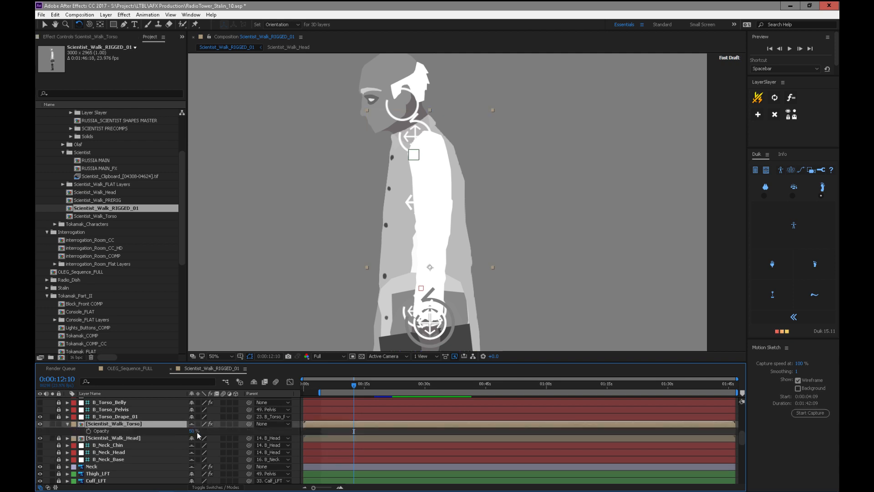
{"action": "left_click", "coordinate": [193, 431]}
{"action": "type", "text": "100"}
{"action": "key", "text": "Return"}
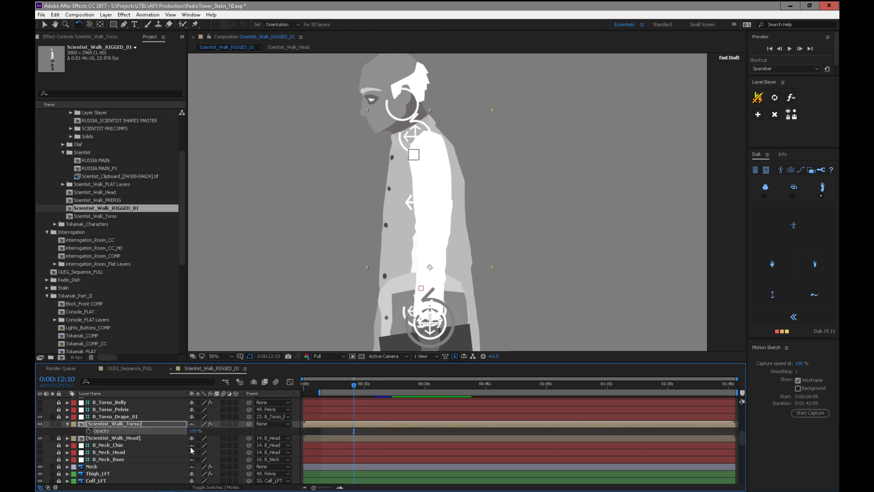
- Collapse the Scientist_Walk_Torso layer's properties and lock the layer, and bring the whole figure into view
{"action": "left_click", "coordinate": [67, 424]}
{"action": "left_click", "coordinate": [59, 423]}
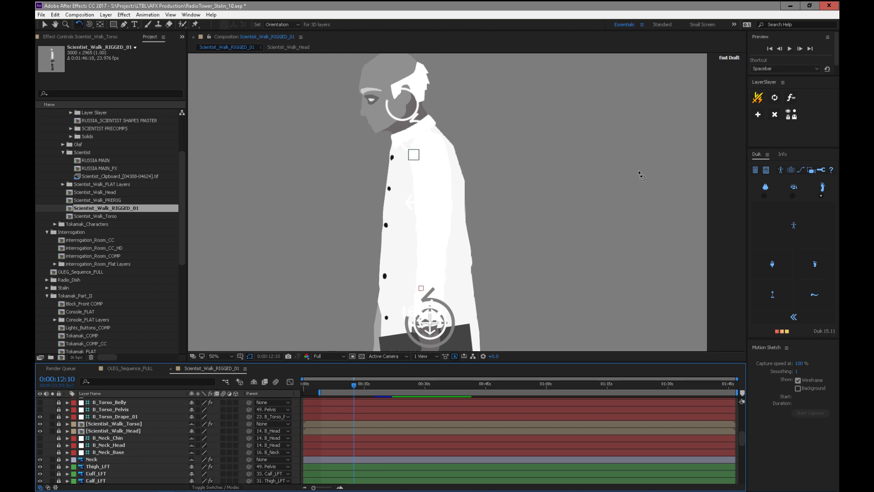
{"action": "key", "text": "space"}
{"action": "left_click_drag", "start_coordinate": [475, 259], "coordinate": [476, 218]}
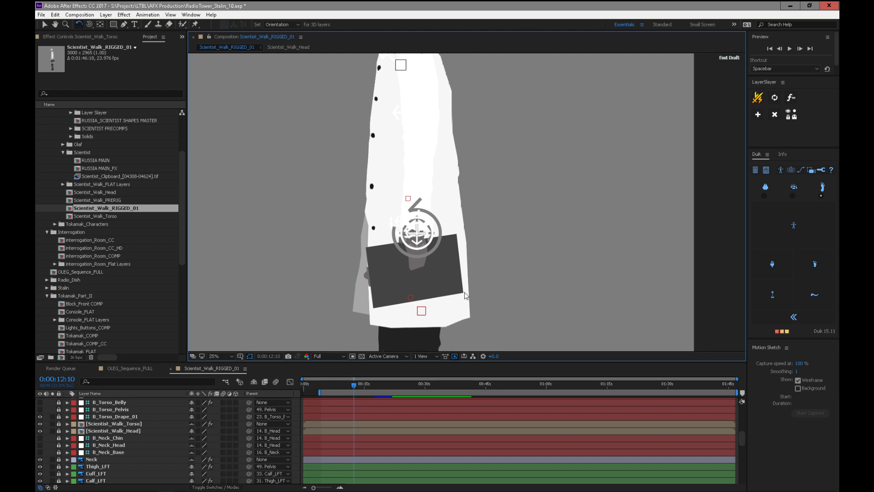
{"action": "key", "text": "comma"}
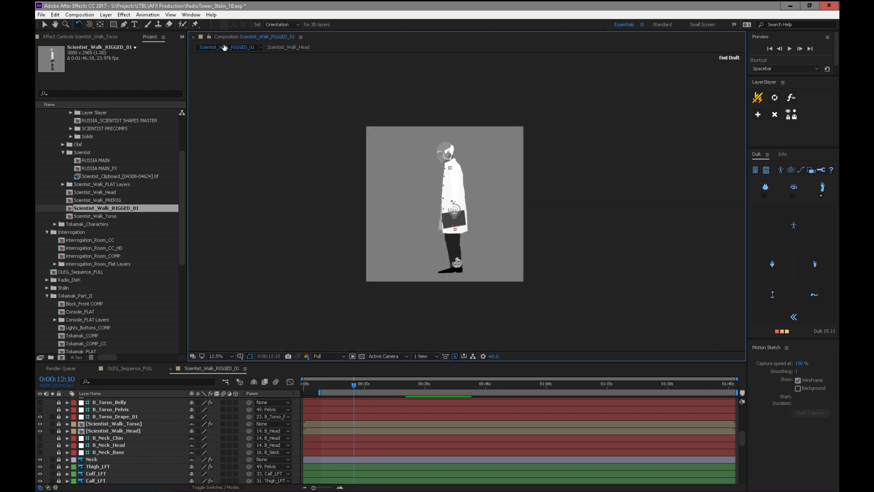
{"action": "scroll", "coordinate": [466, 249], "scroll_direction": "up", "scroll_amount": 1}
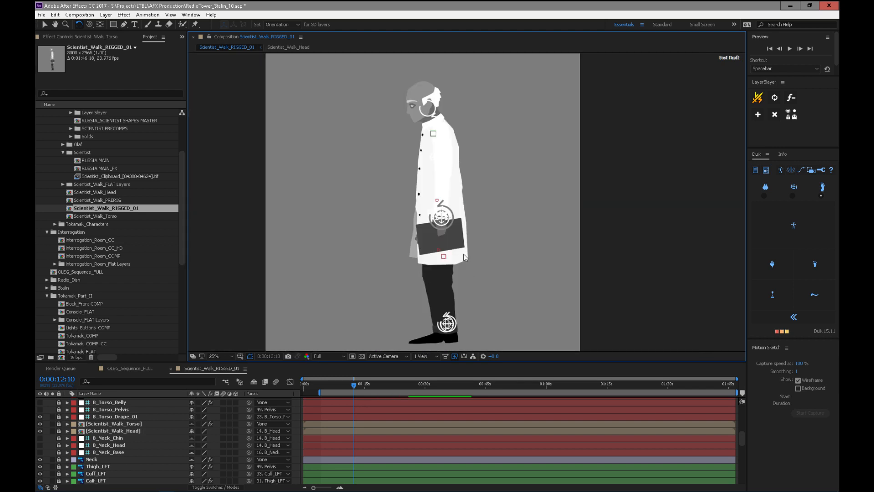
- Test the right leg rig by moving the C_Foot_RT controller forward and up, and undo the move
{"action": "key", "text": "v"}
{"action": "left_click", "coordinate": [446, 326]}
{"action": "left_click_drag", "start_coordinate": [444, 326], "coordinate": [492, 300]}
{"action": "key", "text": "ctrl+z"}
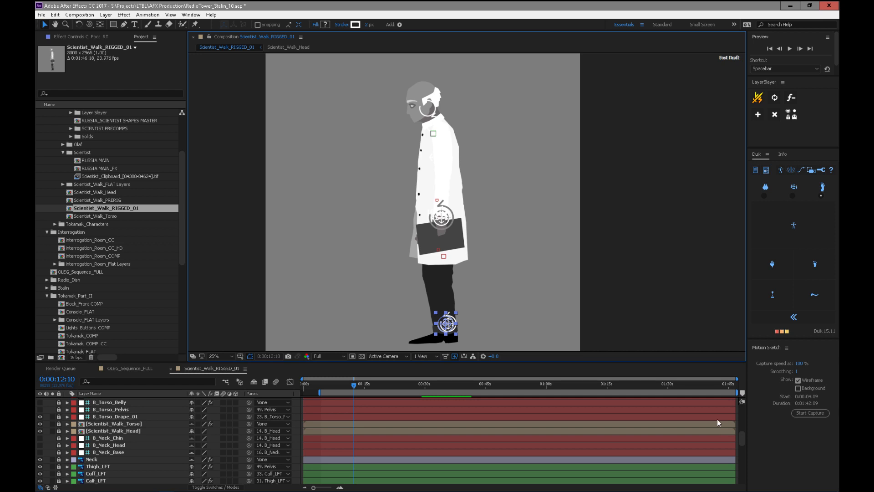
- Find the Toe_RT layer among the right leg layers, unlock it to check its artwork, and lock it again
{"action": "left_click_drag", "start_coordinate": [742, 438], "coordinate": [741, 482]}
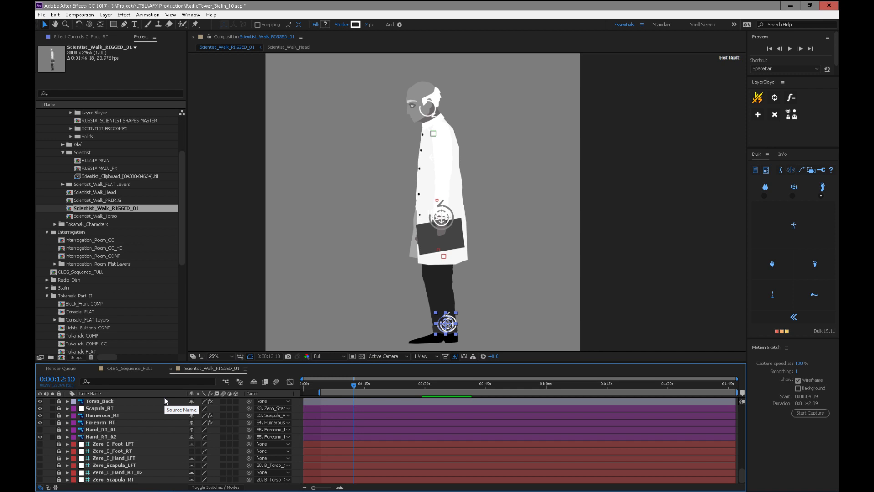
{"action": "left_click", "coordinate": [116, 435]}
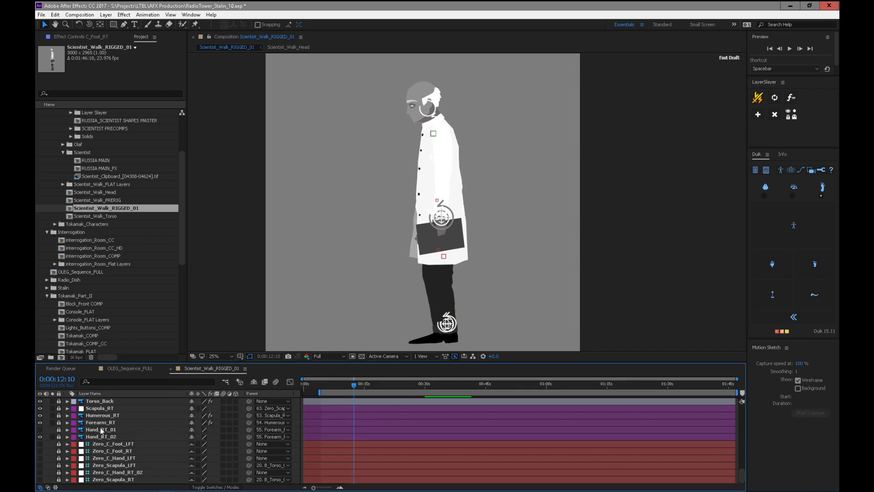
{"action": "scroll", "coordinate": [743, 466], "scroll_direction": "up", "scroll_amount": 3}
{"action": "scroll", "coordinate": [746, 468], "scroll_direction": "down", "scroll_amount": 1}
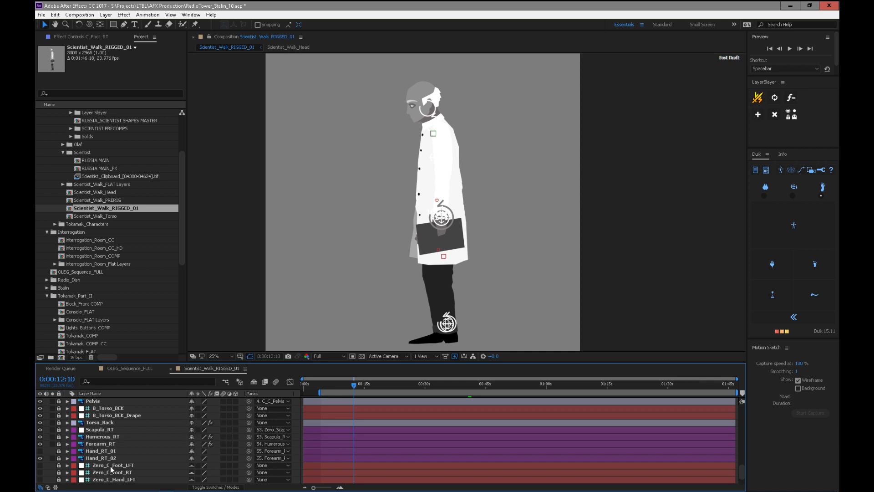
{"action": "left_click_drag", "start_coordinate": [743, 469], "coordinate": [740, 452]}
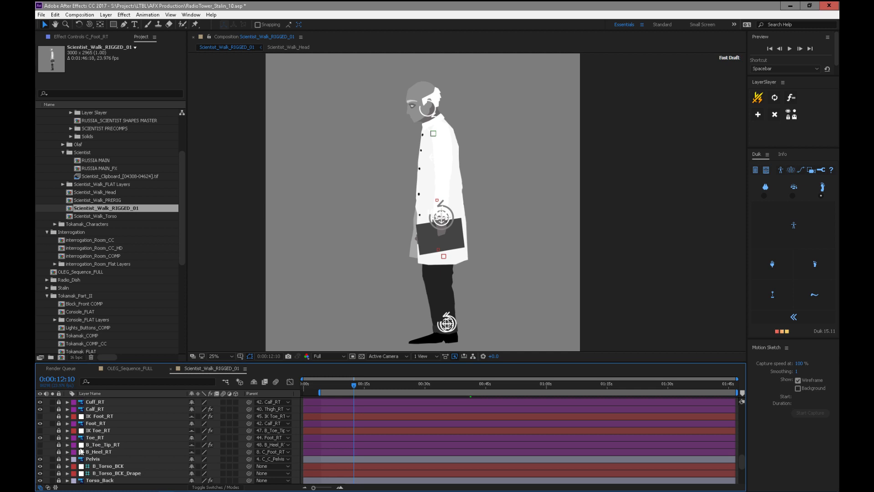
{"action": "left_click", "coordinate": [95, 439]}
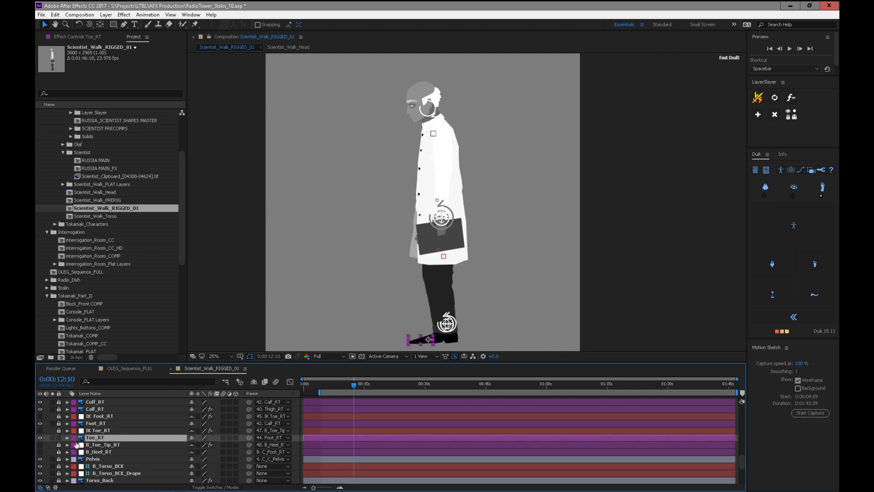
{"action": "left_click", "coordinate": [58, 438]}
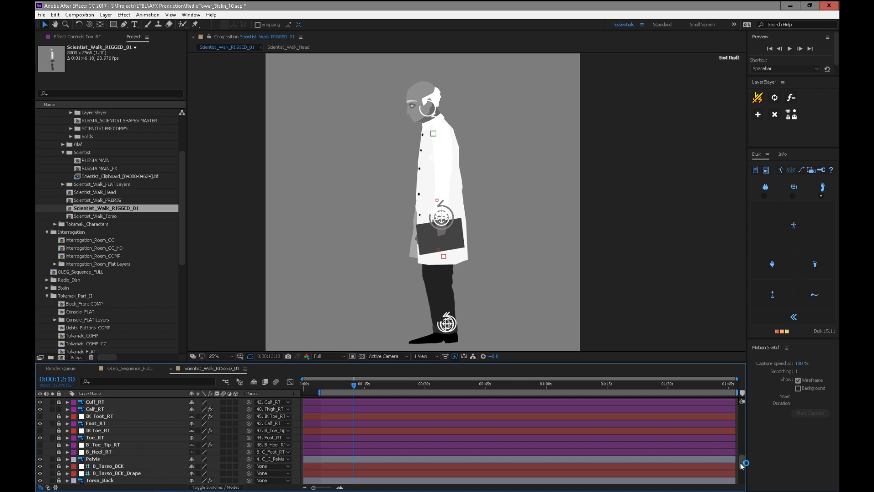
- Unlock the right leg layers Calf_RT, Cuff_RT and Thigh_RT, leaving Thigh_RT selected
{"action": "scroll", "coordinate": [742, 457], "scroll_direction": "up", "scroll_amount": 3}
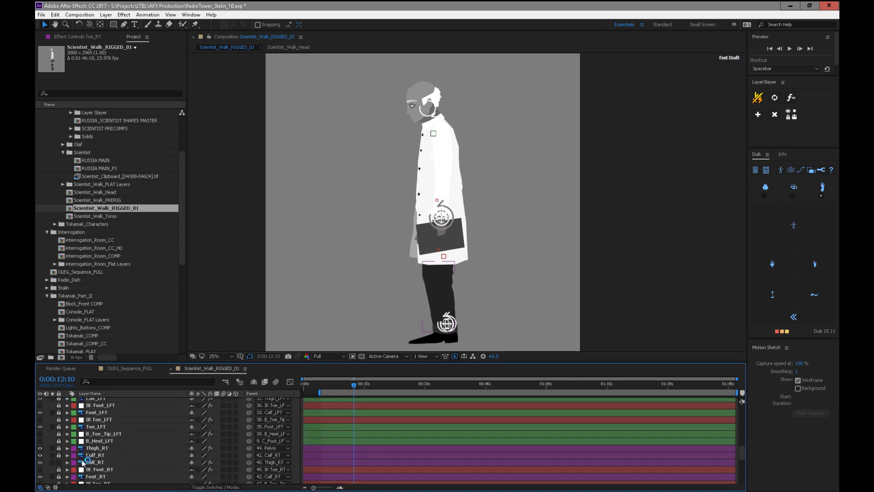
{"action": "left_click", "coordinate": [90, 463]}
{"action": "left_click", "coordinate": [58, 454]}
{"action": "left_click", "coordinate": [58, 448]}
{"action": "left_click", "coordinate": [97, 449]}
- Apply a Curves effect to Thigh_RT and raise the middle of its RGB curve to lighten the layer
{"action": "left_click", "coordinate": [94, 39]}
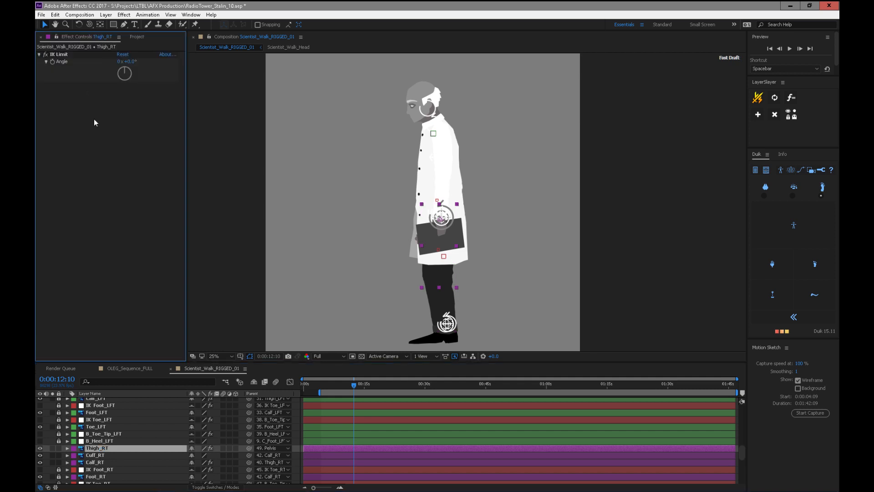
{"action": "right_click", "coordinate": [96, 122]}
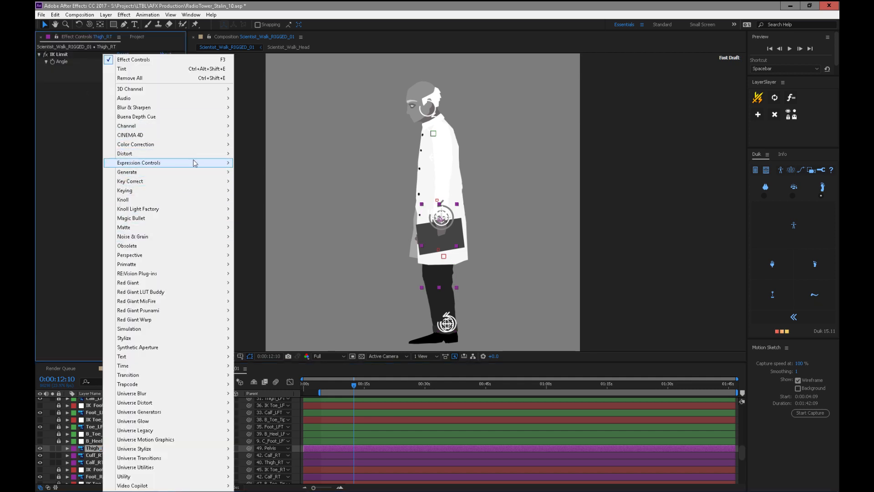
{"action": "mouse_move", "coordinate": [195, 148]}
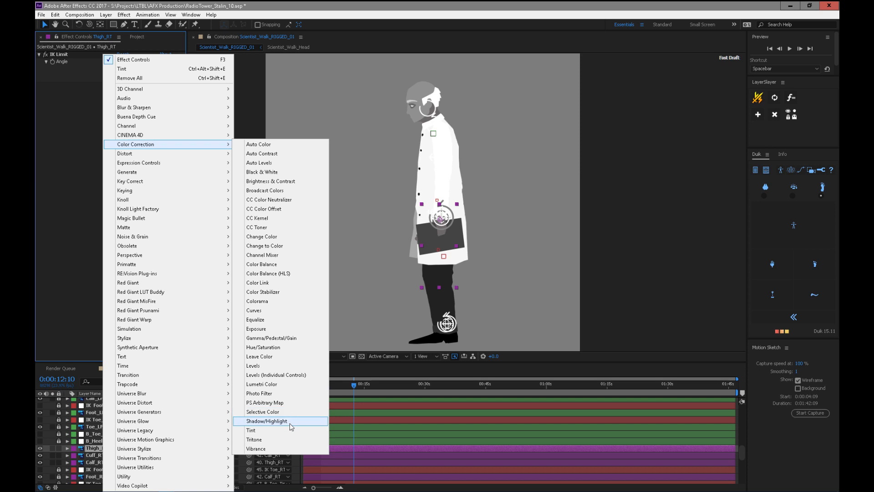
{"action": "left_click", "coordinate": [279, 311]}
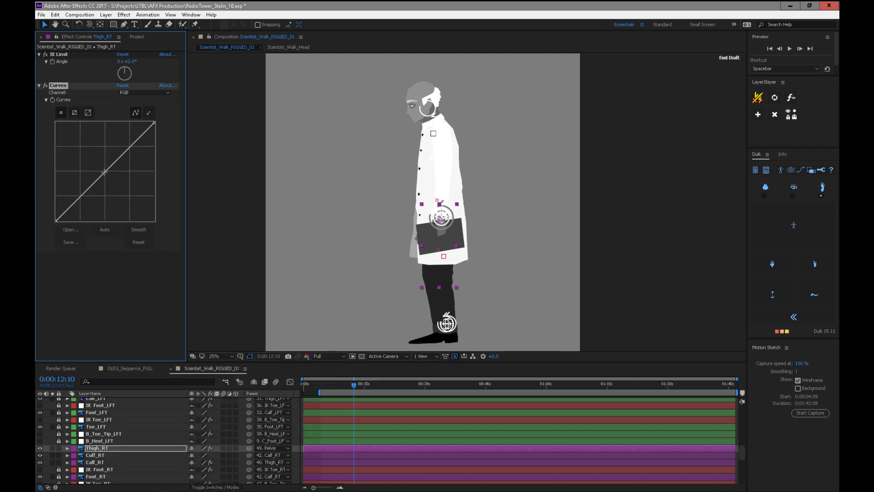
{"action": "left_click_drag", "start_coordinate": [105, 171], "coordinate": [98, 162]}
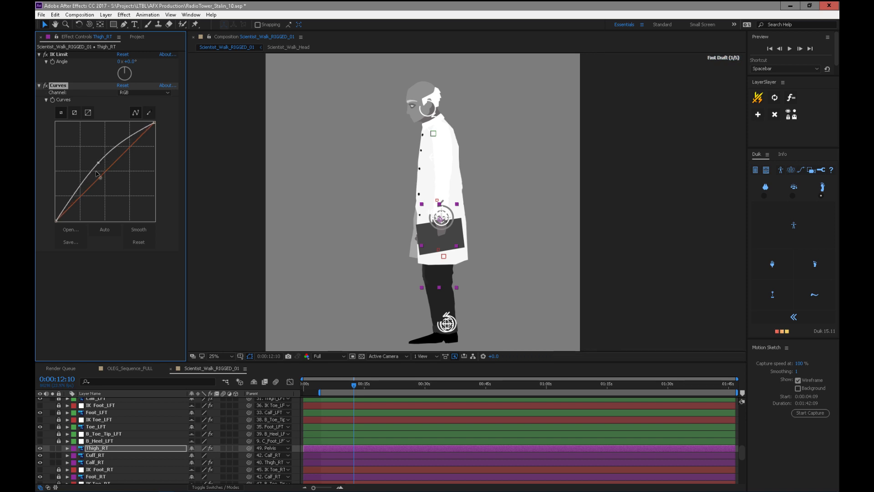
{"action": "left_click", "coordinate": [127, 305]}
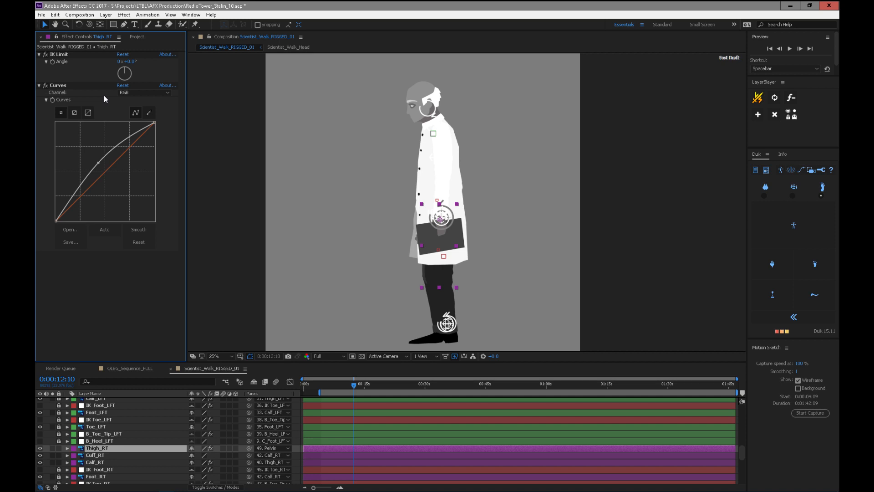
- Copy the Curves effect from Thigh_RT onto Cuff_RT and Calf_RT, and lock all three layers
{"action": "left_click", "coordinate": [60, 87]}
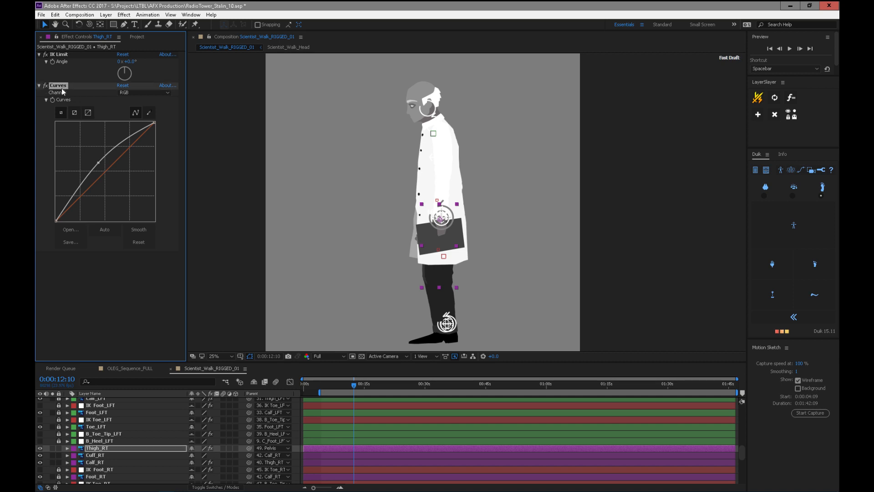
{"action": "left_click", "coordinate": [106, 455]}
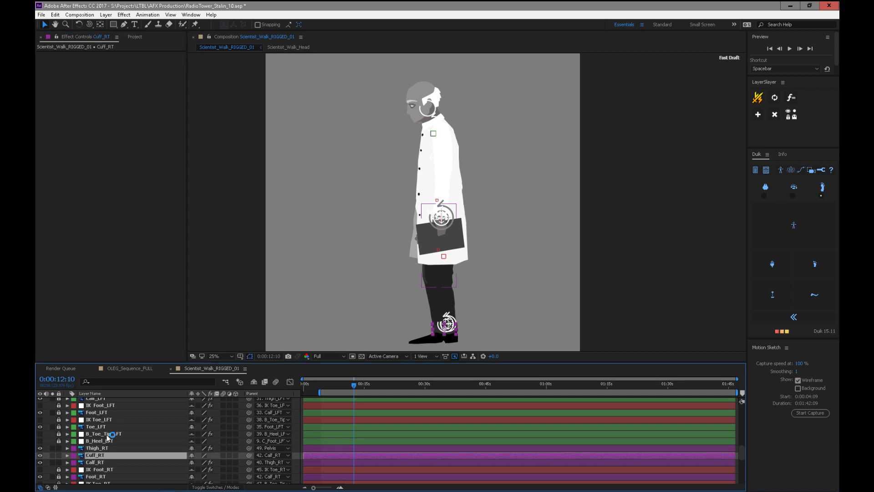
{"action": "left_click", "coordinate": [103, 462]}
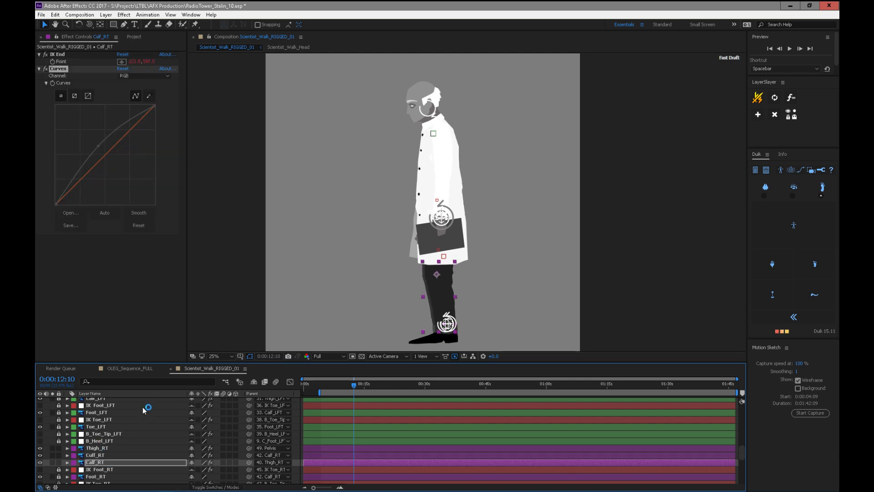
{"action": "left_click", "coordinate": [68, 448]}
{"action": "scroll", "coordinate": [58, 464], "scroll_direction": "down", "scroll_amount": 1}
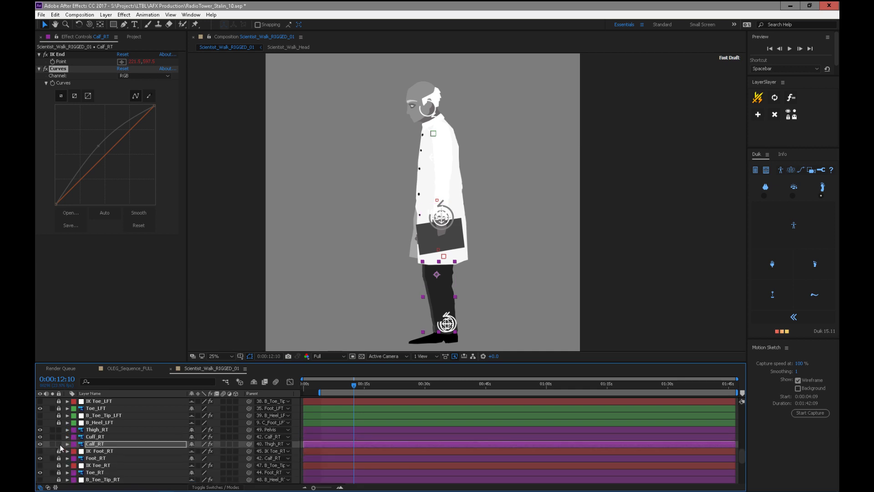
{"action": "left_click_drag", "start_coordinate": [58, 430], "coordinate": [59, 444]}
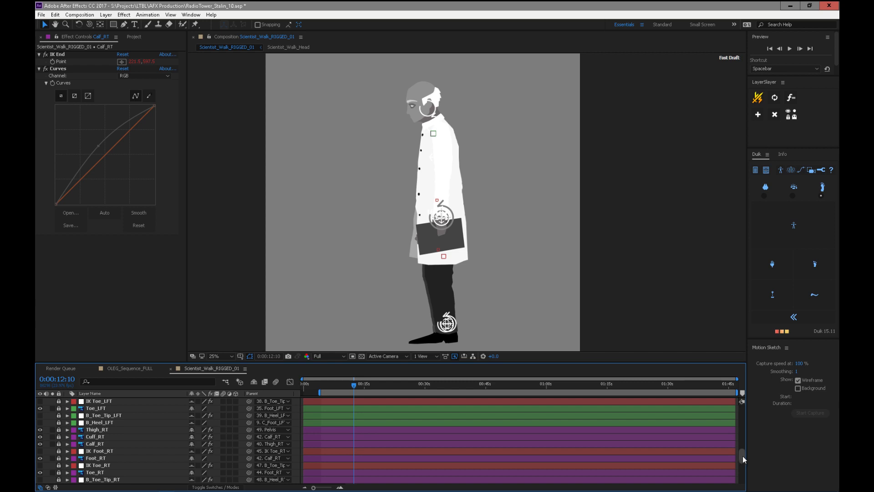
- Find the right foot artwork in the timeline and unlock the Toe_RT and Foot_RT layers
{"action": "scroll", "coordinate": [742, 455], "scroll_direction": "down", "scroll_amount": 5}
{"action": "left_click_drag", "start_coordinate": [741, 462], "coordinate": [738, 479]}
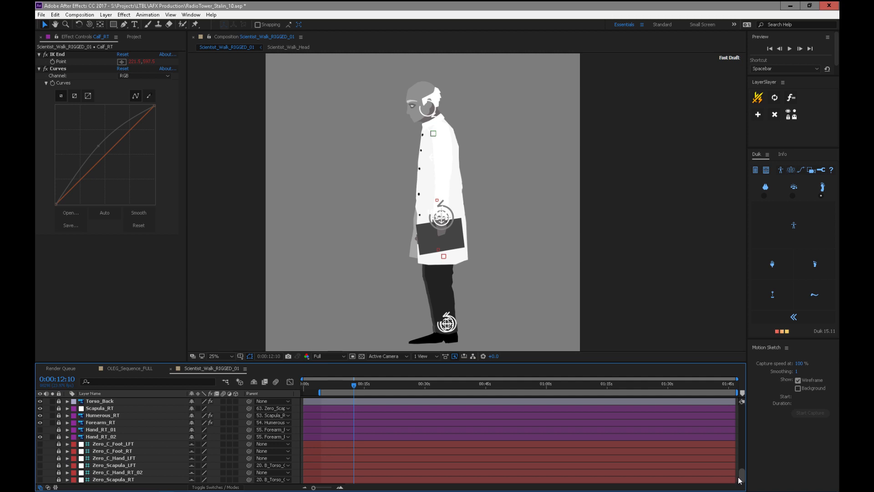
{"action": "mouse_move", "coordinate": [737, 479]}
{"action": "left_mouse_down"}
{"action": "mouse_move", "coordinate": [745, 482]}
{"action": "mouse_move", "coordinate": [743, 469]}
{"action": "left_mouse_up"}
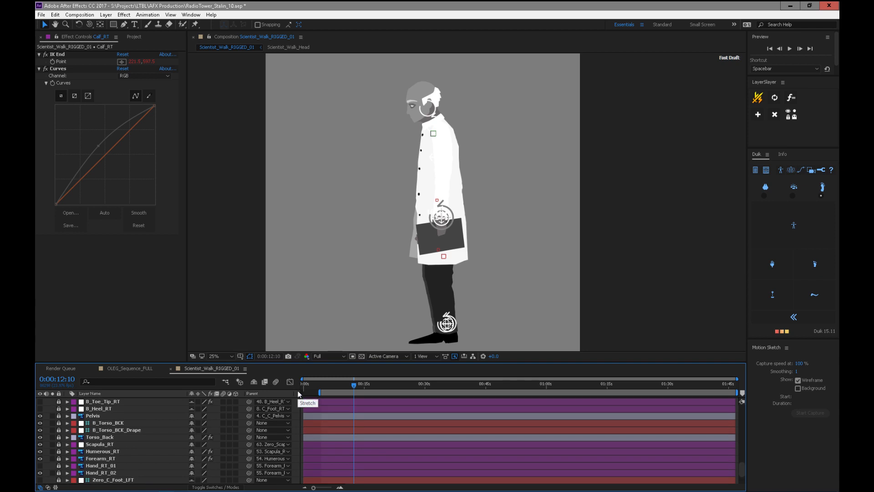
{"action": "left_click_drag", "start_coordinate": [741, 471], "coordinate": [740, 460]}
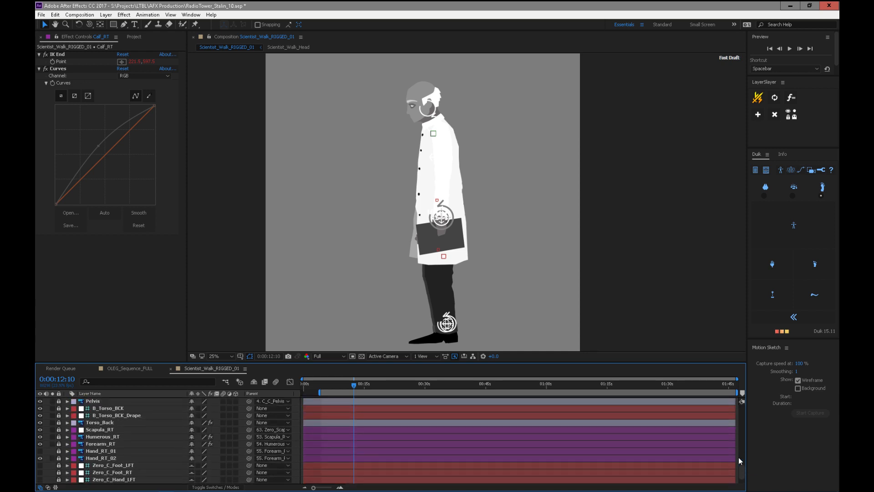
{"action": "mouse_move", "coordinate": [744, 467]}
{"action": "left_mouse_down"}
{"action": "mouse_move", "coordinate": [742, 459]}
{"action": "mouse_move", "coordinate": [744, 467]}
{"action": "left_mouse_up"}
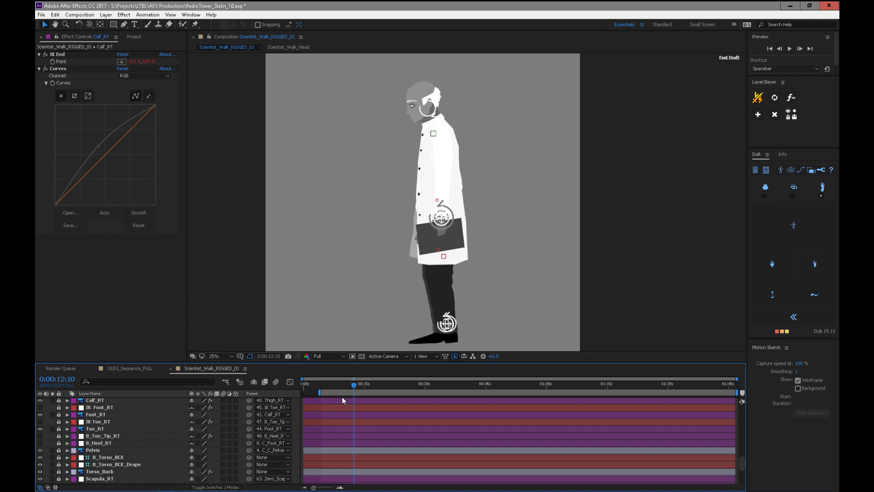
{"action": "left_click", "coordinate": [96, 429]}
{"action": "left_click", "coordinate": [59, 414]}
{"action": "left_click", "coordinate": [96, 414]}
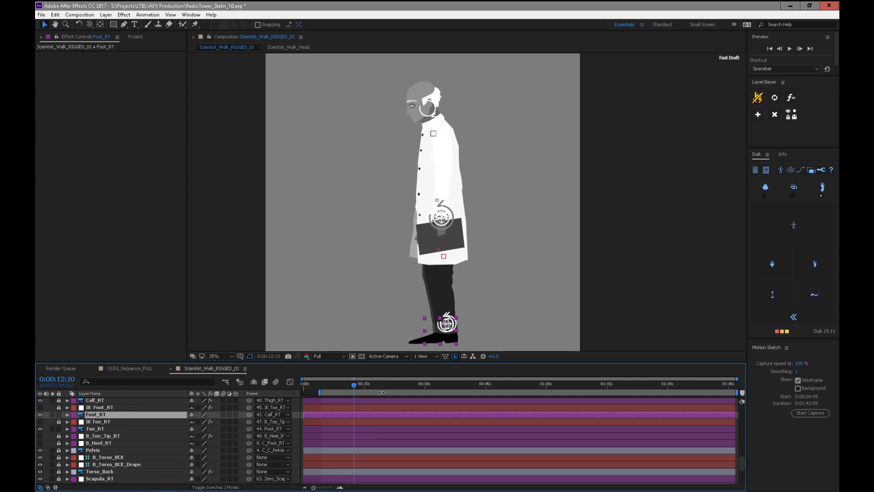
- Copy the Curves effect from Calf_RT onto Foot_RT, lock Calf_RT again and collapse the pasted effect
{"action": "left_click", "coordinate": [58, 400]}
{"action": "left_click", "coordinate": [91, 400]}
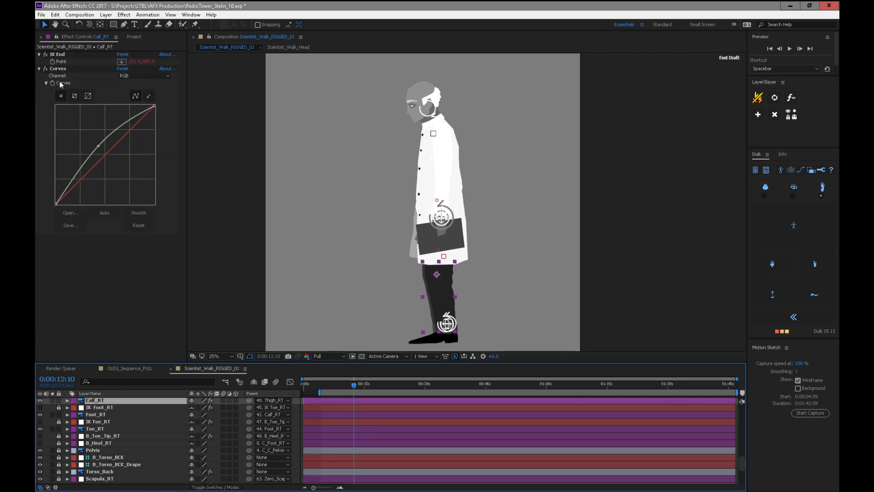
{"action": "left_click", "coordinate": [72, 69]}
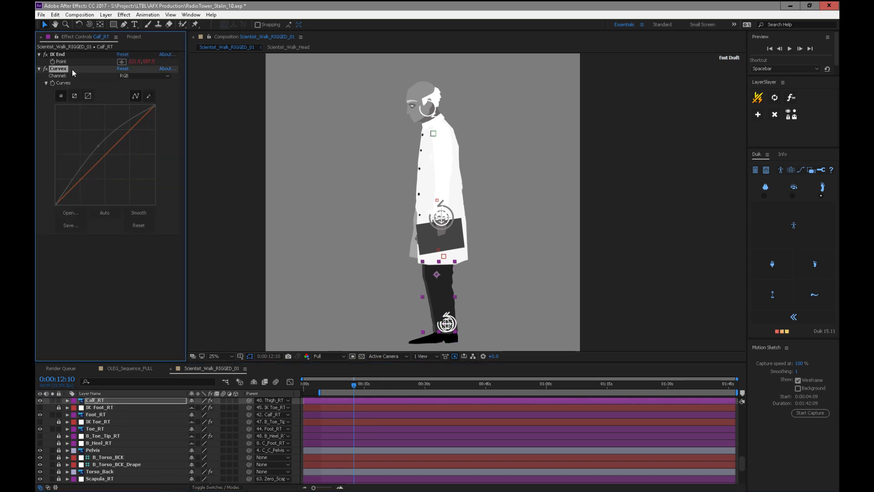
{"action": "left_click", "coordinate": [58, 400]}
{"action": "left_click", "coordinate": [97, 414]}
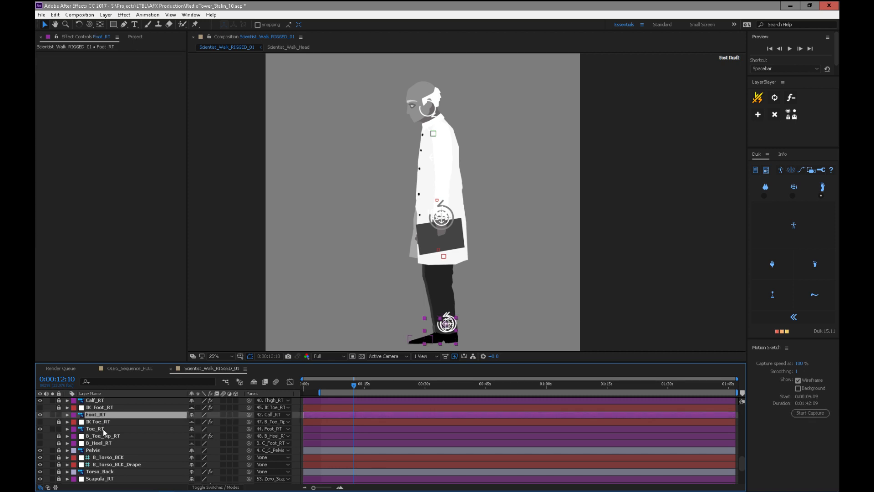
{"action": "key", "text": "ctrl+v"}
{"action": "left_click", "coordinate": [39, 54]}
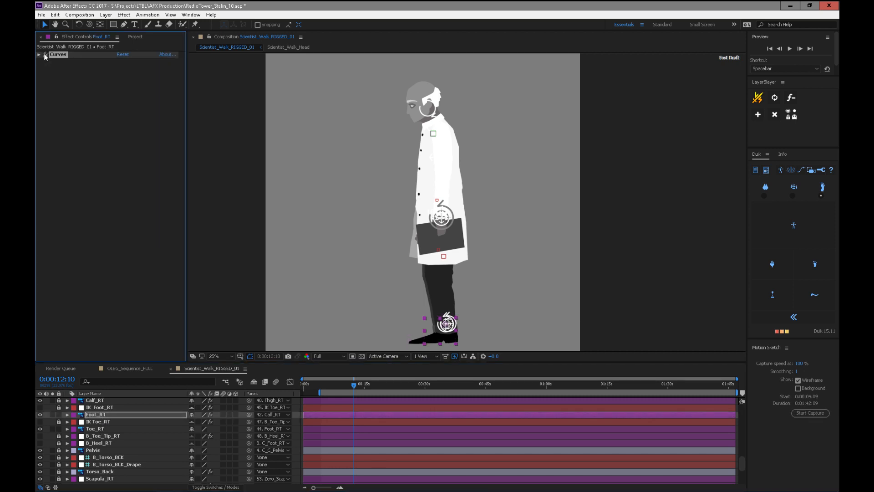
- Paste the copied Curves effect onto the Toe_RT layer, collapse it, and lock the Toe_RT and Foot_RT layers
{"action": "left_click", "coordinate": [94, 429]}
{"action": "key", "text": "ctrl+v"}
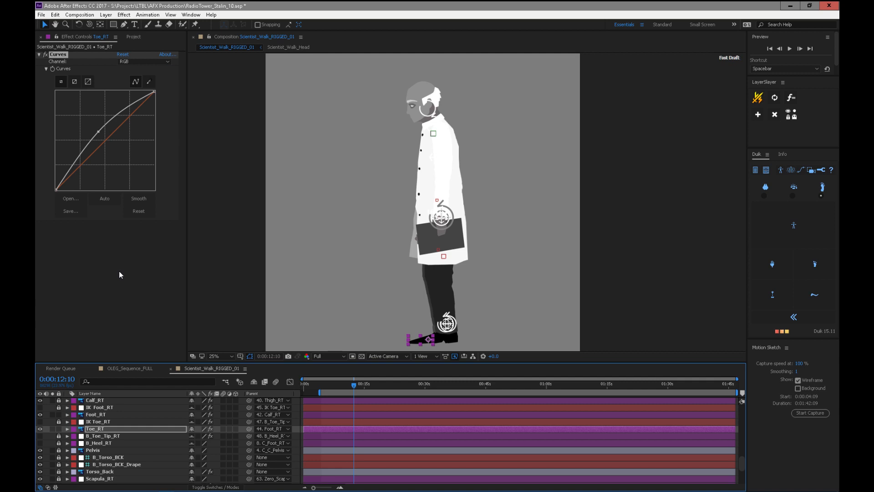
{"action": "left_click", "coordinate": [39, 55]}
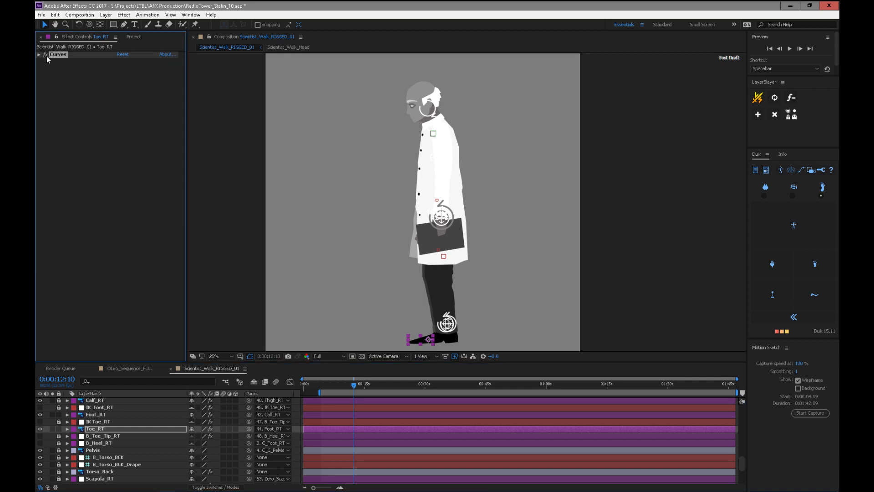
{"action": "left_click", "coordinate": [58, 429]}
{"action": "left_click", "coordinate": [59, 414]}
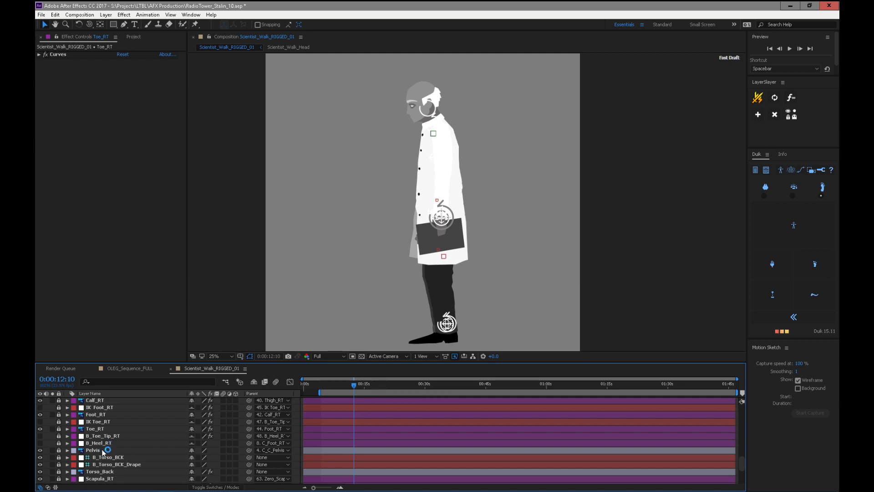
- Paste the Curves effect once more onto the Toe_RT and Foot_RT layers, locking each layer again
{"action": "left_click_drag", "start_coordinate": [743, 463], "coordinate": [743, 464]}
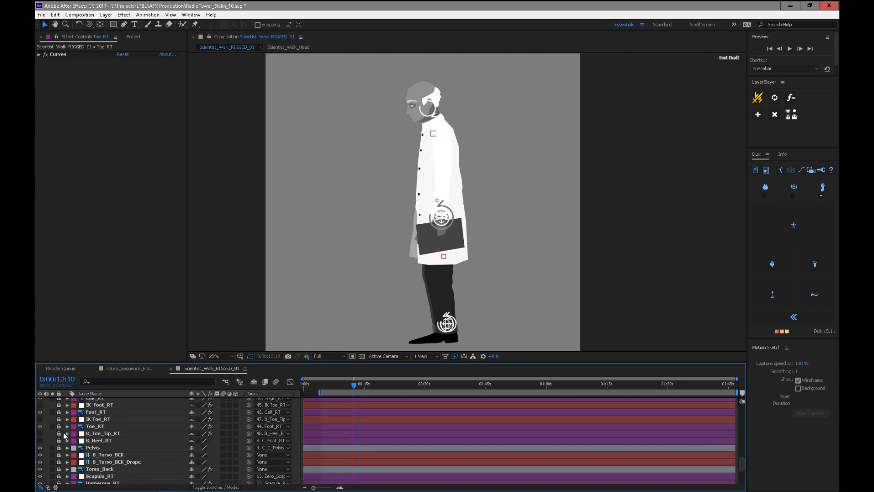
{"action": "left_click", "coordinate": [96, 426]}
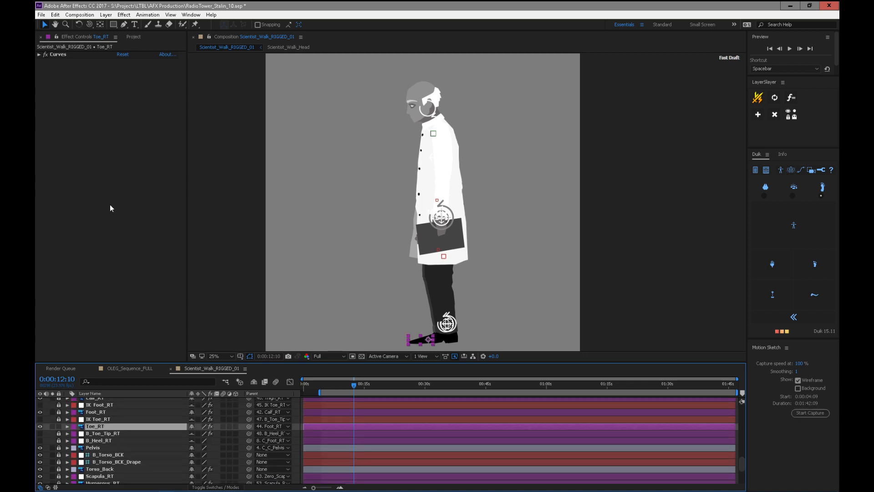
{"action": "key", "text": "ctrl+v"}
{"action": "left_click", "coordinate": [59, 426]}
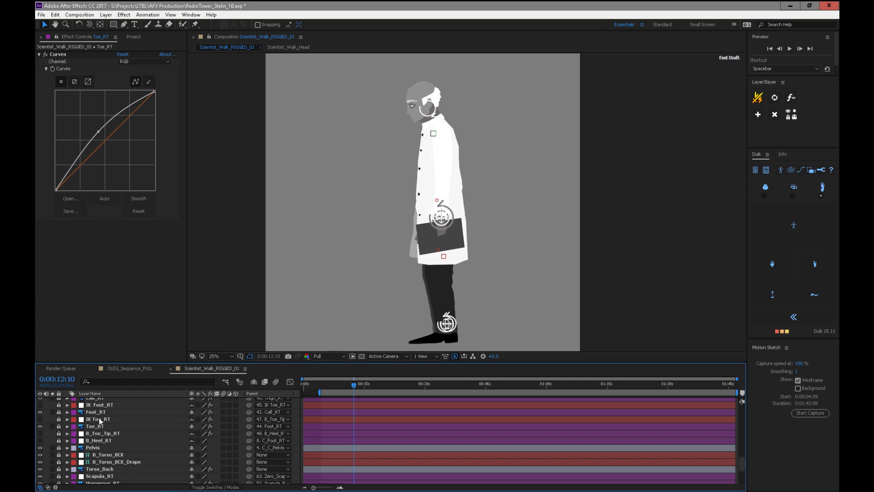
{"action": "left_click", "coordinate": [100, 412]}
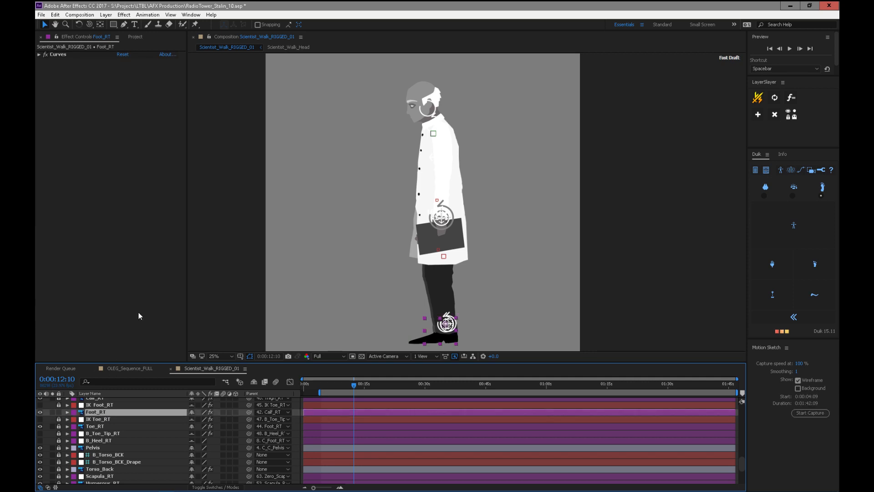
{"action": "key", "text": "ctrl+v"}
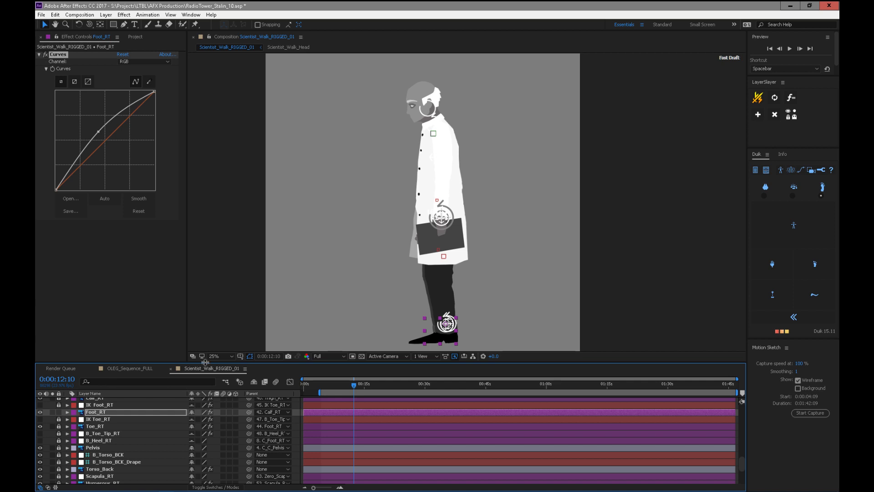
{"action": "left_click", "coordinate": [58, 411]}
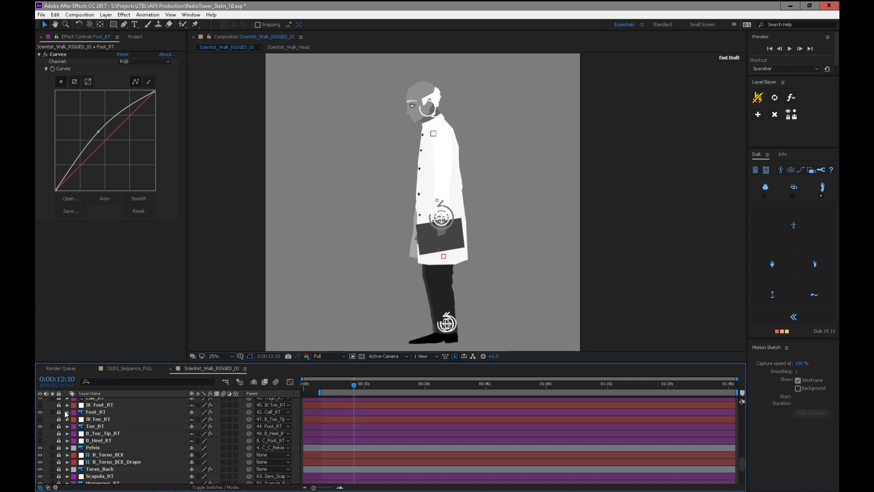
{"action": "scroll", "coordinate": [468, 219], "scroll_direction": "up", "scroll_amount": 2}
{"action": "key", "text": "h"}
{"action": "left_click_drag", "start_coordinate": [472, 221], "coordinate": [512, 70]}
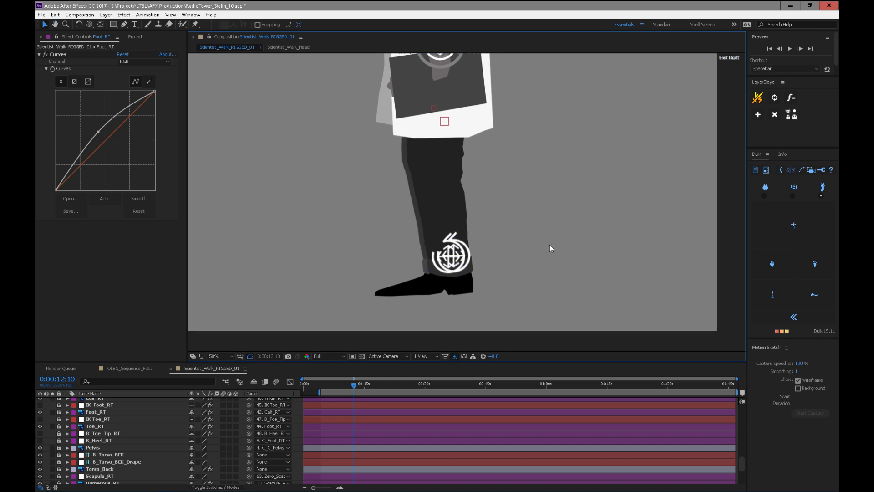
{"action": "key", "text": "comma"}
{"action": "key", "text": "h"}
{"action": "mouse_move", "coordinate": [547, 331]}
{"action": "left_mouse_down"}
{"action": "mouse_move", "coordinate": [548, 342]}
{"action": "mouse_move", "coordinate": [558, 325]}
{"action": "left_mouse_up"}
{"action": "left_click", "coordinate": [589, 490]}
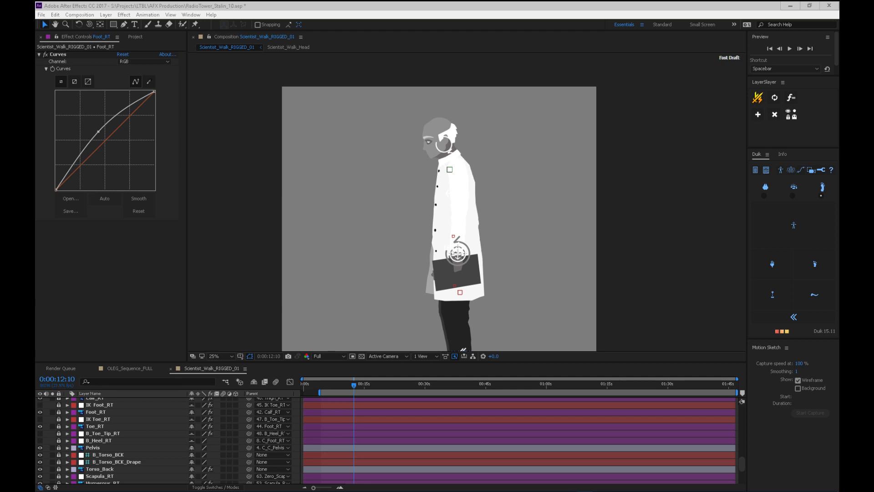
{"action": "key", "text": "alt+Tab"}
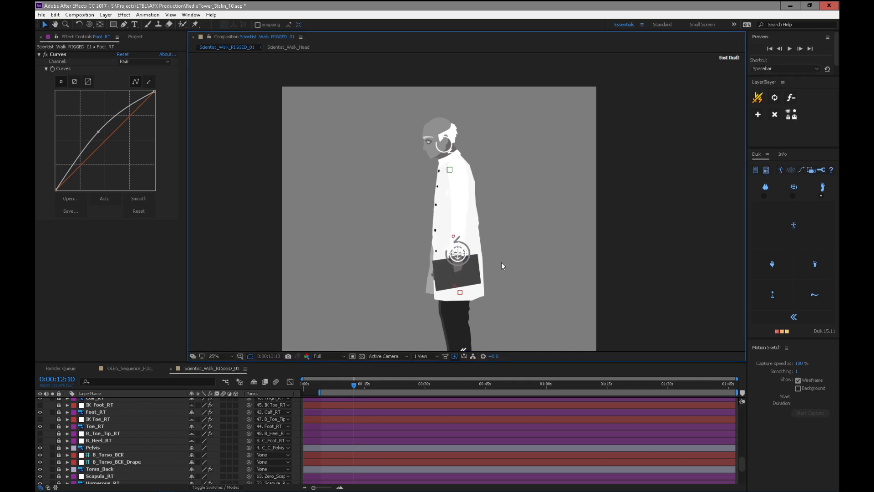
{"action": "left_click", "coordinate": [771, 275]}
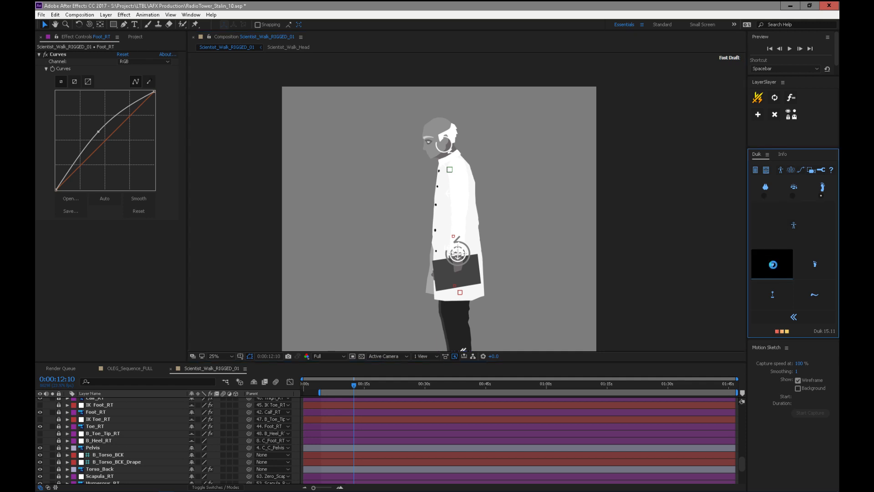
{"action": "left_click_drag", "start_coordinate": [473, 178], "coordinate": [599, 124]}
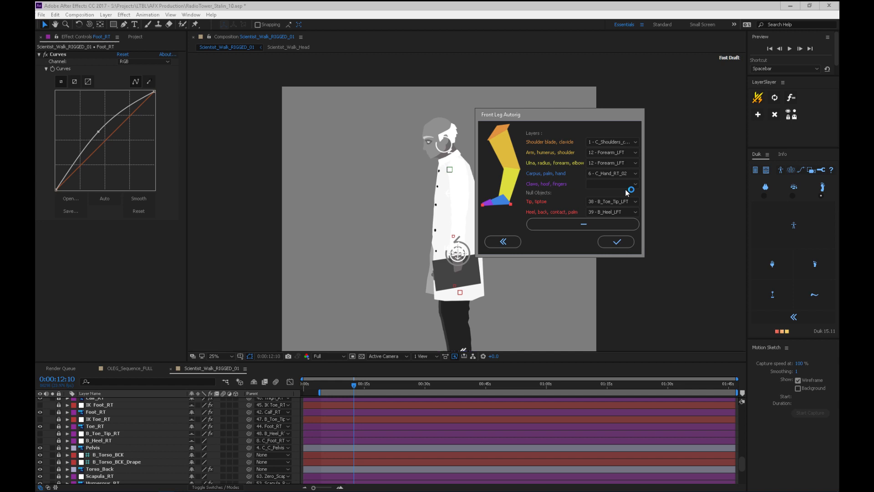
{"action": "left_click", "coordinate": [502, 241]}
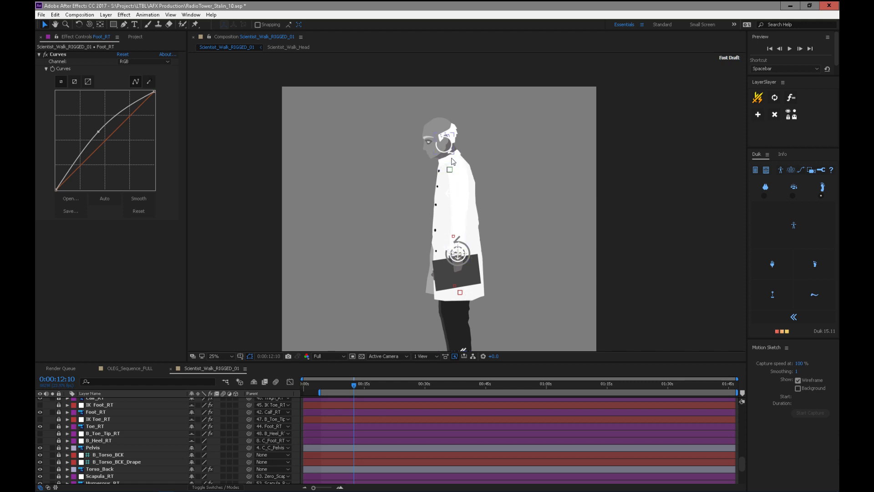
- Set the current time to 0:00:08:19, then unlock and select the ClipBoard layer
{"action": "mouse_move", "coordinate": [453, 195]}
{"action": "left_mouse_down"}
{"action": "mouse_move", "coordinate": [429, 191]}
{"action": "mouse_move", "coordinate": [483, 190]}
{"action": "mouse_move", "coordinate": [453, 195]}
{"action": "mouse_move", "coordinate": [434, 176]}
{"action": "mouse_move", "coordinate": [444, 203]}
{"action": "mouse_move", "coordinate": [457, 197]}
{"action": "left_mouse_up"}
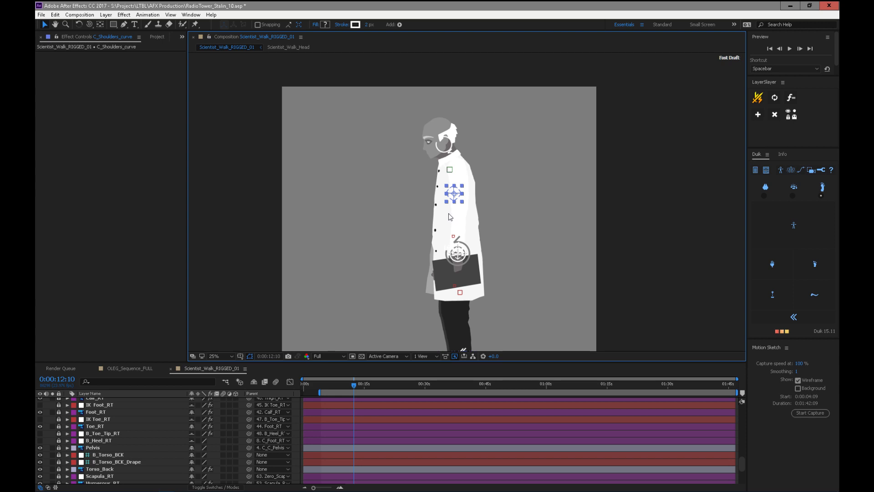
{"action": "left_click", "coordinate": [339, 384]}
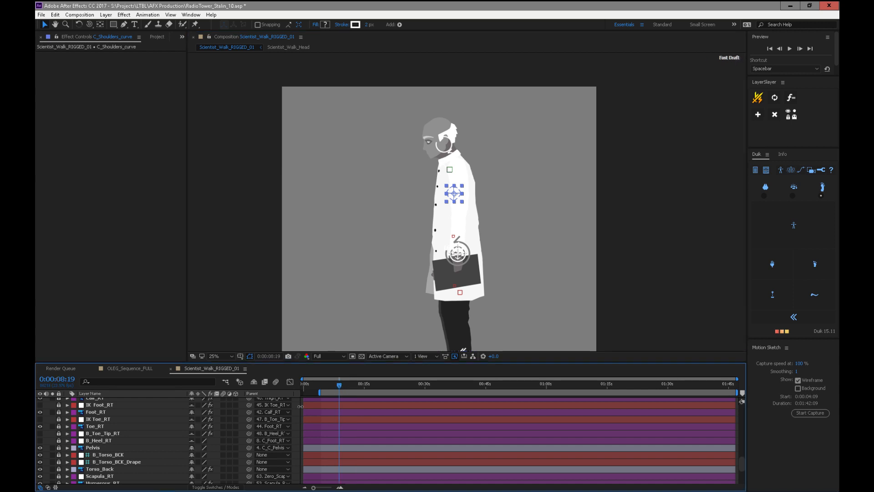
{"action": "left_click_drag", "start_coordinate": [742, 462], "coordinate": [727, 430]}
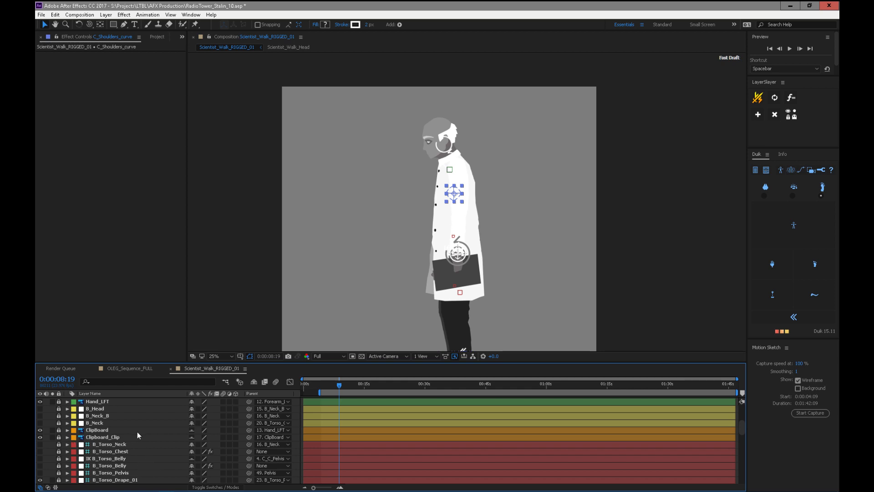
{"action": "left_click", "coordinate": [58, 430]}
{"action": "left_click", "coordinate": [95, 430]}
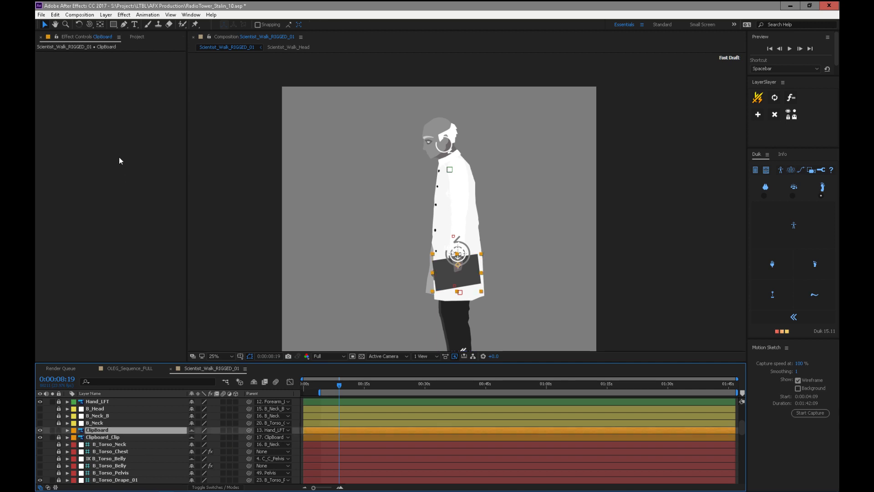
- Apply the Synthetic Aperture effect SA Color Finesse 3 to the ClipBoard layer
{"action": "right_click", "coordinate": [119, 160]}
{"action": "mouse_move", "coordinate": [190, 351]}
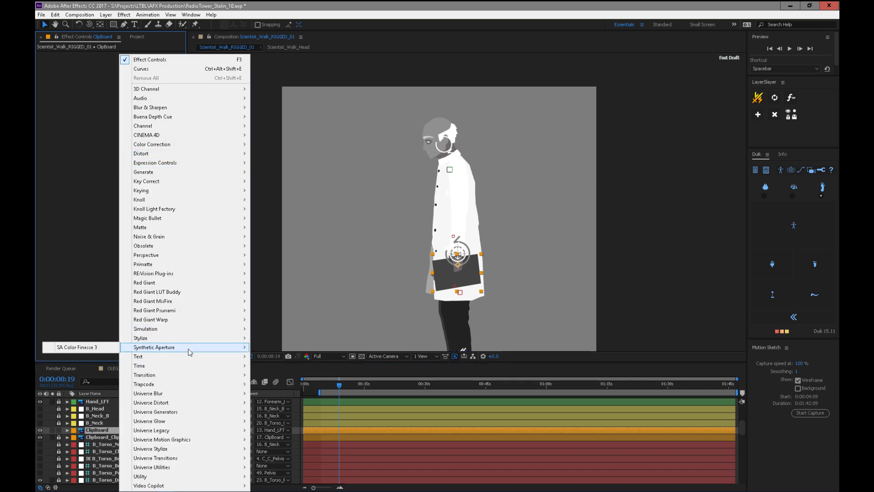
{"action": "left_click", "coordinate": [77, 347]}
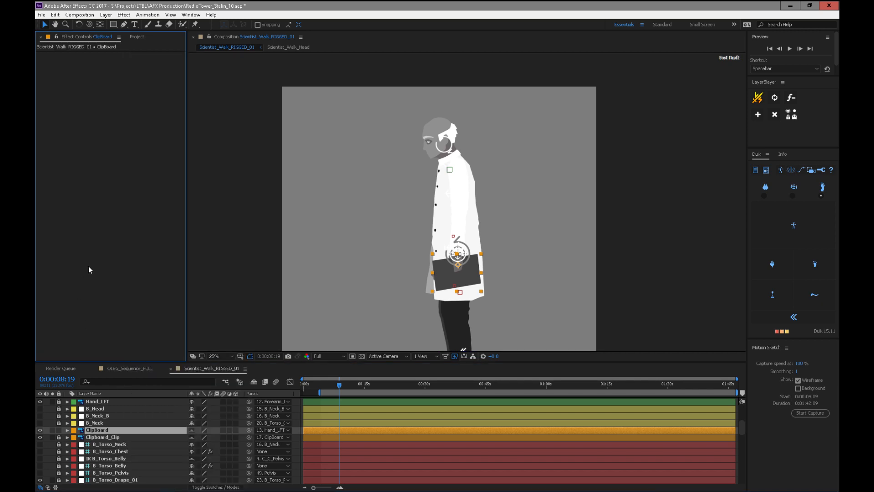
{"action": "right_click", "coordinate": [137, 198]}
{"action": "mouse_move", "coordinate": [191, 347]}
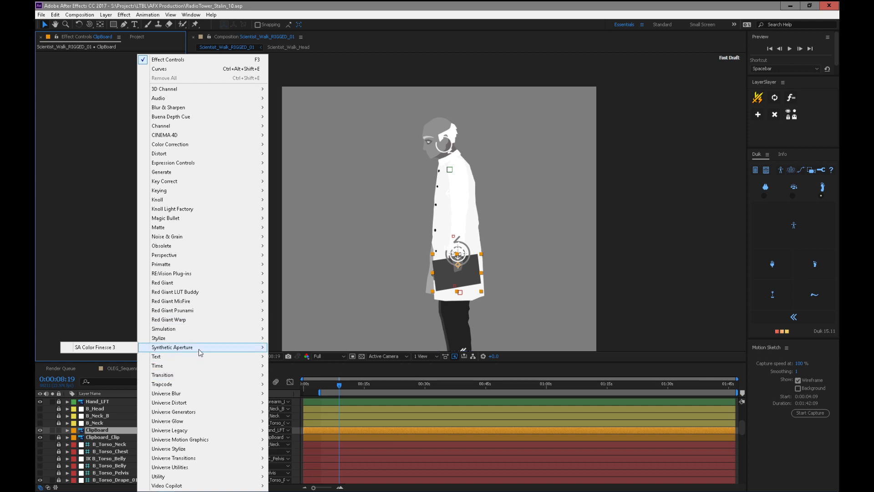
{"action": "left_click", "coordinate": [77, 346]}
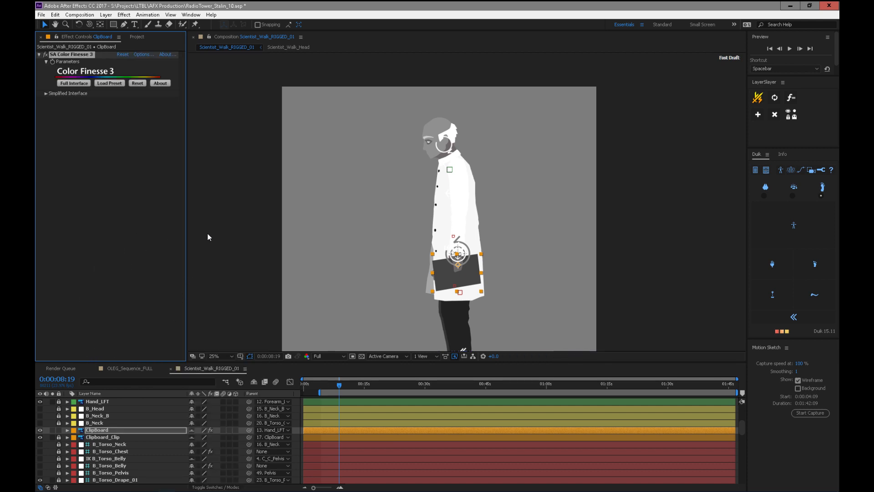
- In Color Finesse's simplified interface, offset the clipboard's shadow hue towards blue and its midtone hue towards yellow
{"action": "left_click", "coordinate": [45, 93]}
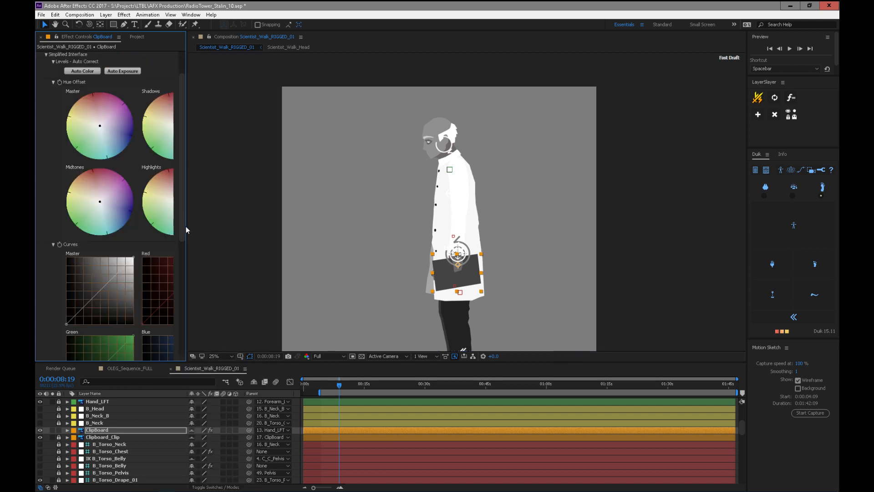
{"action": "left_click_drag", "start_coordinate": [187, 228], "coordinate": [273, 227]}
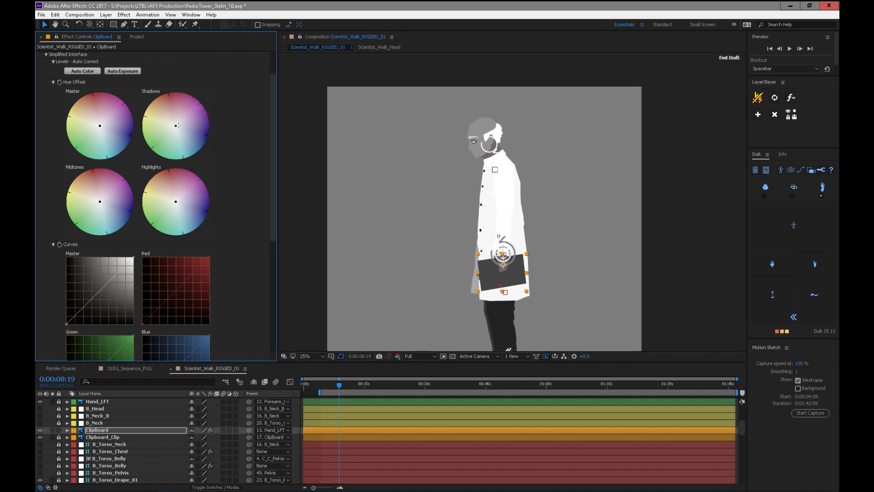
{"action": "left_click_drag", "start_coordinate": [175, 126], "coordinate": [195, 131]}
{"action": "scroll", "coordinate": [556, 309], "scroll_direction": "up", "scroll_amount": 2}
{"action": "left_click_drag", "start_coordinate": [566, 272], "coordinate": [568, 191]}
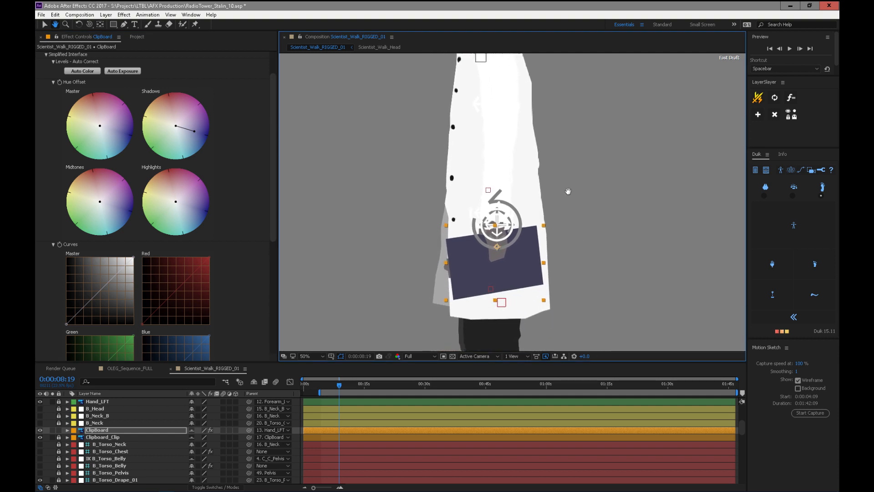
{"action": "mouse_move", "coordinate": [100, 200]}
{"action": "left_mouse_down"}
{"action": "mouse_move", "coordinate": [116, 208]}
{"action": "mouse_move", "coordinate": [109, 189]}
{"action": "mouse_move", "coordinate": [77, 205]}
{"action": "mouse_move", "coordinate": [86, 197]}
{"action": "left_mouse_up"}
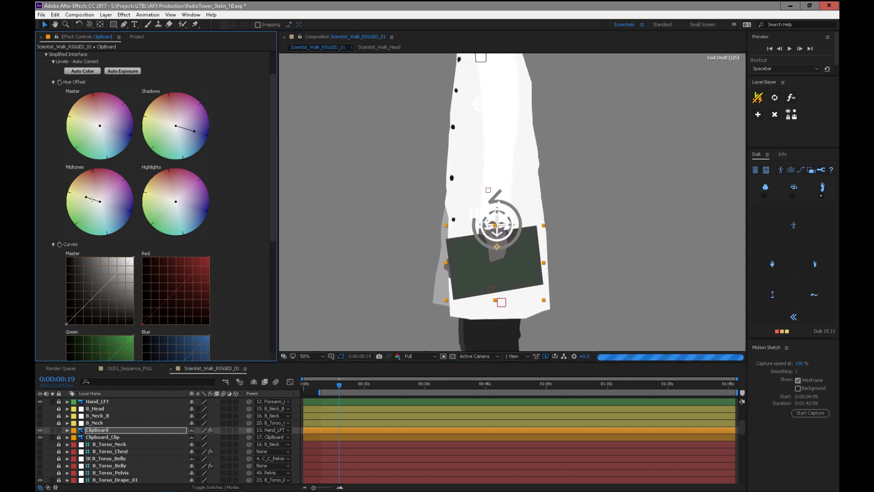
- Bend the clipboard's master curve into an S shape and offset the highlight hue towards cyan-blue
{"action": "left_click_drag", "start_coordinate": [92, 304], "coordinate": [89, 308]}
{"action": "left_click_drag", "start_coordinate": [116, 275], "coordinate": [113, 271]}
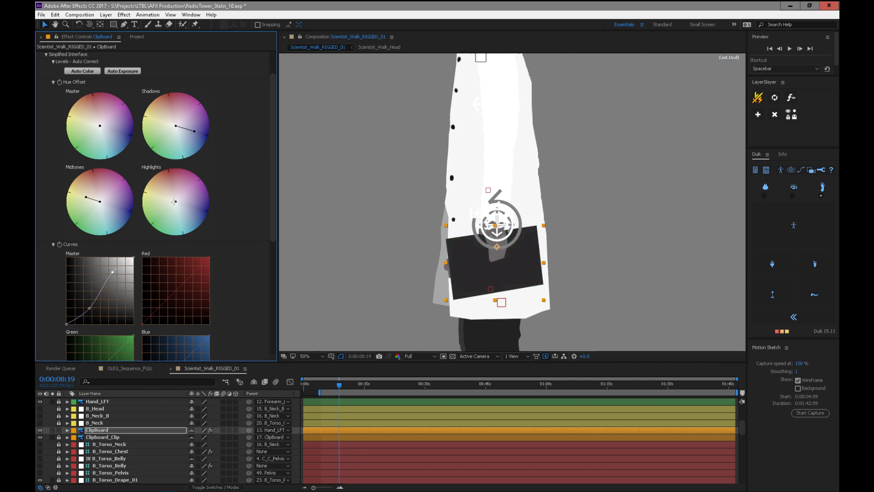
{"action": "left_click_drag", "start_coordinate": [175, 199], "coordinate": [182, 211]}
- Delete the SA Color Finesse 3 effect from the ClipBoard layer
{"action": "left_click_drag", "start_coordinate": [275, 223], "coordinate": [268, 319]}
{"action": "left_click", "coordinate": [60, 239]}
{"action": "left_click_drag", "start_coordinate": [273, 260], "coordinate": [272, 142]}
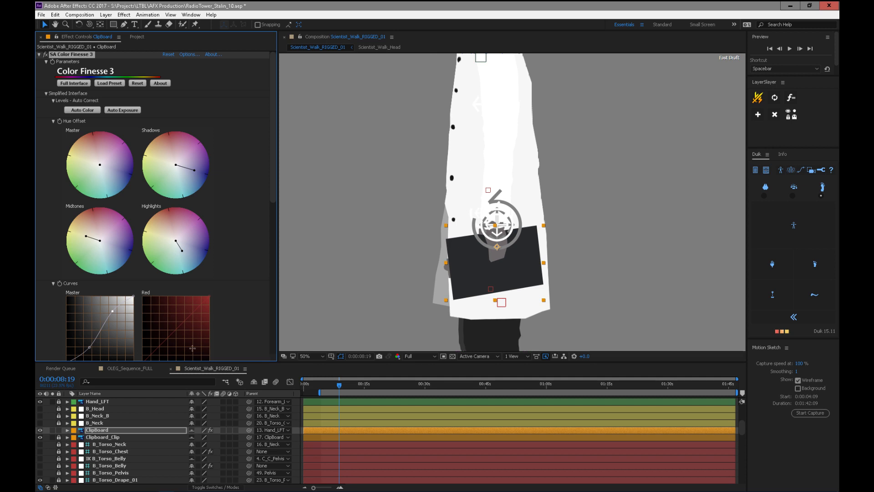
{"action": "key", "text": "Delete"}
{"action": "left_click_drag", "start_coordinate": [360, 388], "coordinate": [367, 387]}
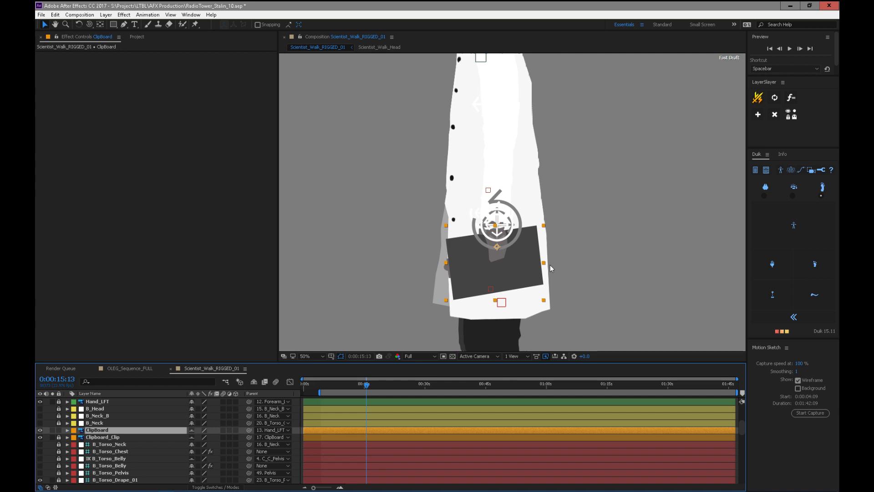
{"action": "key", "text": "comma"}
{"action": "key", "text": "comma"}
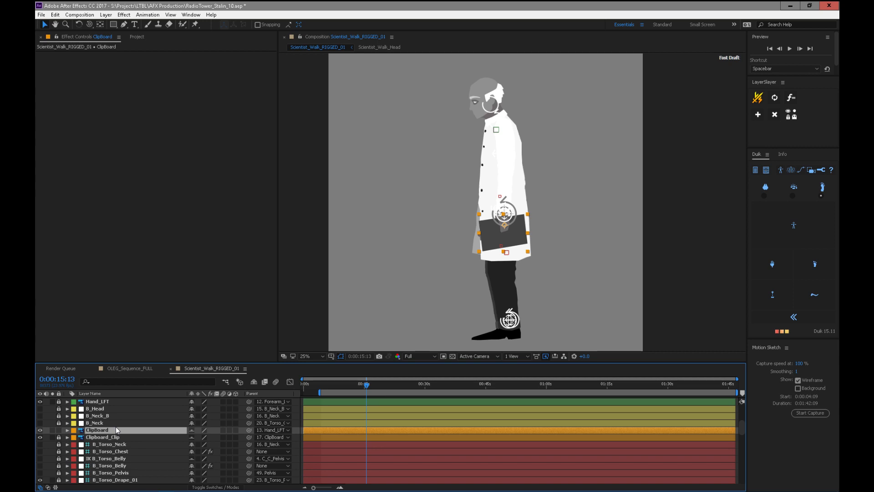
- Set the current time to 0:00:10:23 and select the C_Pelvis controller on the character
{"action": "left_click", "coordinate": [348, 385]}
{"action": "left_click", "coordinate": [519, 210]}
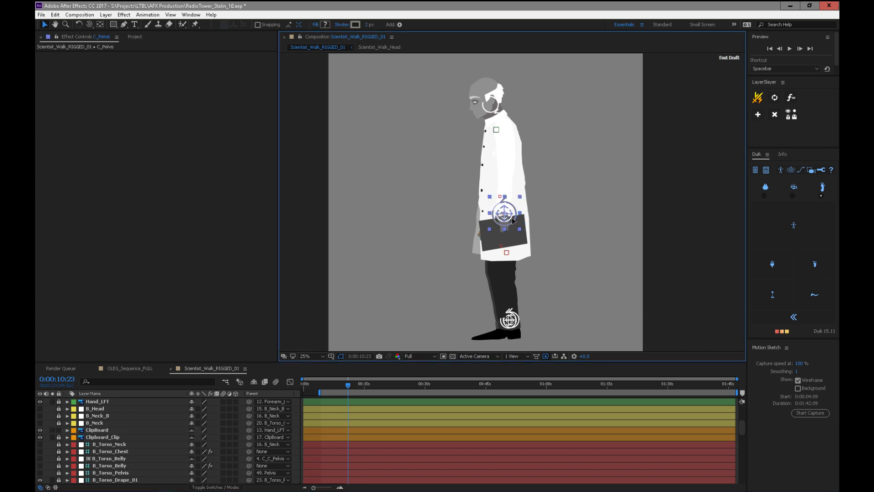
{"action": "mouse_move", "coordinate": [511, 220]}
{"action": "left_mouse_down"}
{"action": "mouse_move", "coordinate": [525, 238]}
{"action": "mouse_move", "coordinate": [512, 199]}
{"action": "mouse_move", "coordinate": [519, 239]}
{"action": "mouse_move", "coordinate": [515, 208]}
{"action": "left_mouse_up"}
- Mark every layer below C_Foot_LFT, from Scapula_LFT onwards, as shy to hide it, and enlarge the timeline panel
{"action": "left_click_drag", "start_coordinate": [742, 430], "coordinate": [740, 401]}
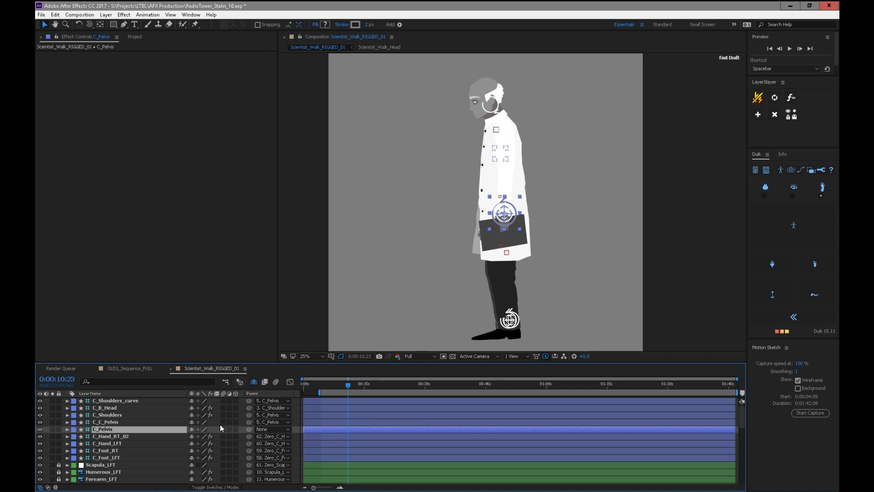
{"action": "left_click", "coordinate": [192, 466]}
{"action": "left_click", "coordinate": [192, 466]}
{"action": "left_click", "coordinate": [192, 466]}
{"action": "left_click", "coordinate": [192, 466]}
{"action": "left_click", "coordinate": [191, 466]}
{"action": "left_click", "coordinate": [192, 466]}
{"action": "left_click", "coordinate": [192, 465]}
{"action": "left_click", "coordinate": [191, 466]}
{"action": "left_click", "coordinate": [191, 466]}
{"action": "left_click", "coordinate": [191, 465]}
{"action": "left_click", "coordinate": [191, 466]}
{"action": "left_click", "coordinate": [192, 466]}
{"action": "left_click", "coordinate": [192, 466]}
{"action": "left_click", "coordinate": [192, 465]}
{"action": "left_click", "coordinate": [191, 465]}
{"action": "left_click", "coordinate": [192, 465]}
{"action": "left_click", "coordinate": [192, 466]}
{"action": "left_click", "coordinate": [192, 466]}
{"action": "left_click", "coordinate": [191, 465]}
{"action": "left_click", "coordinate": [192, 466]}
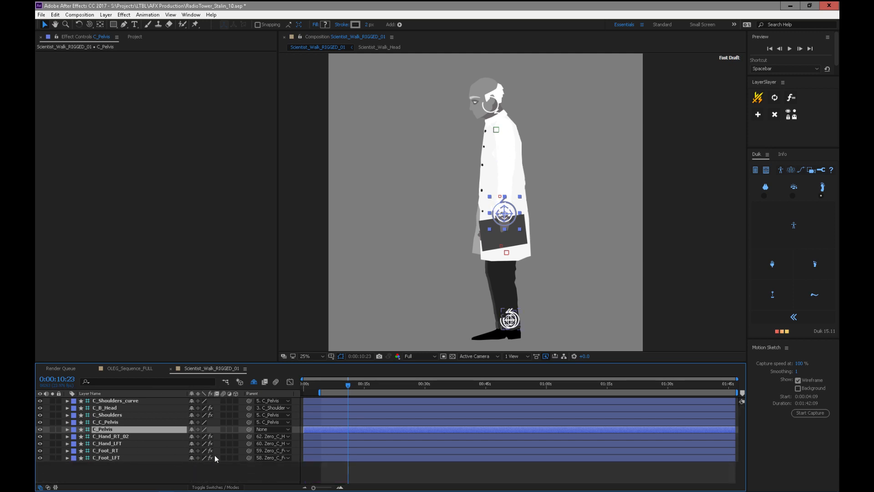
{"action": "left_click", "coordinate": [536, 357]}
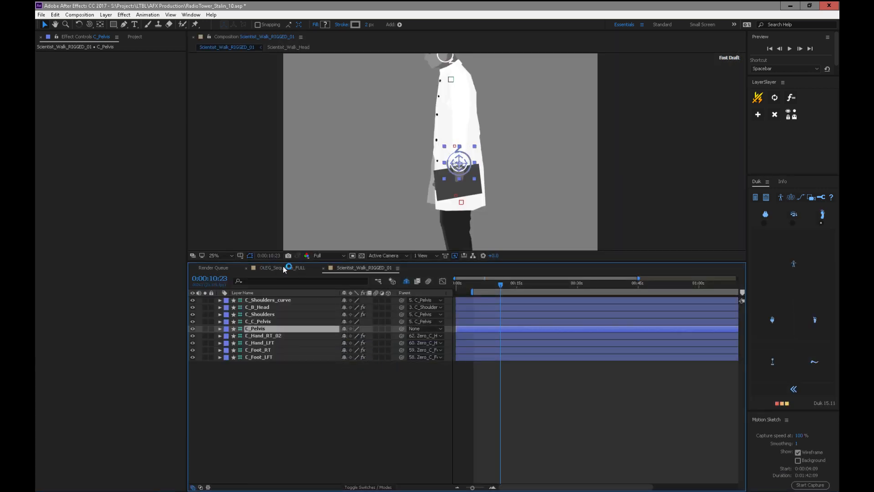
- Show the shy layers in a shortened timeline, and unlock B_Torso_Drape_01 and turn off its shy setting
{"action": "left_click_drag", "start_coordinate": [287, 261], "coordinate": [283, 343]}
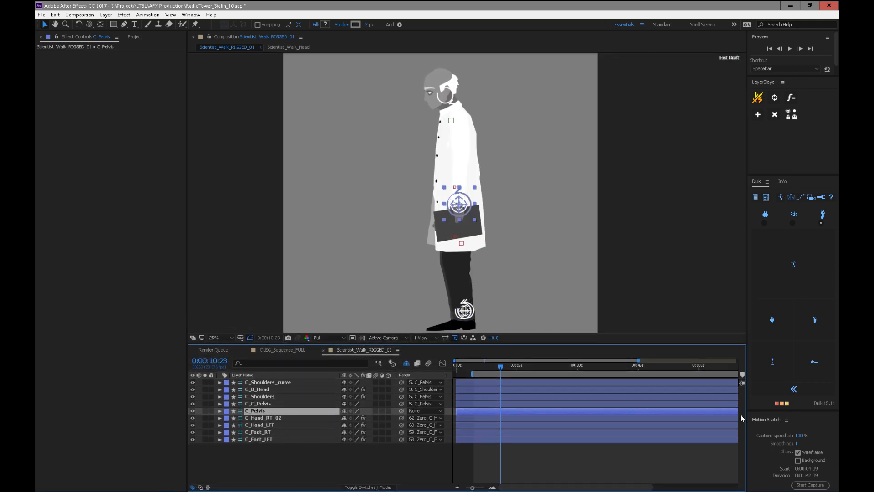
{"action": "left_click", "coordinate": [406, 365]}
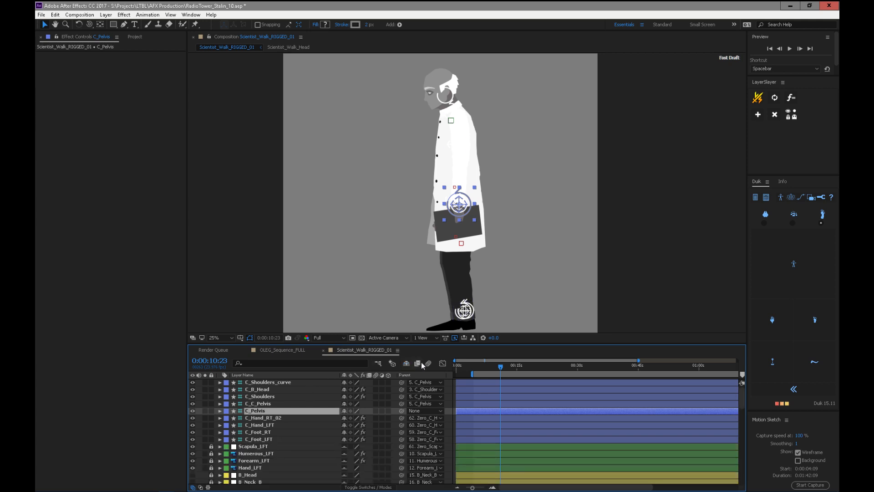
{"action": "left_click_drag", "start_coordinate": [742, 392], "coordinate": [746, 431]}
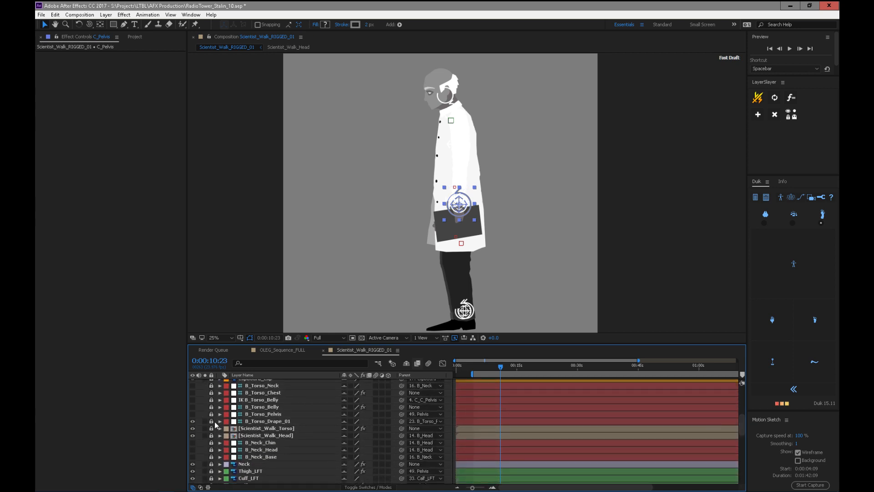
{"action": "left_click", "coordinate": [269, 422]}
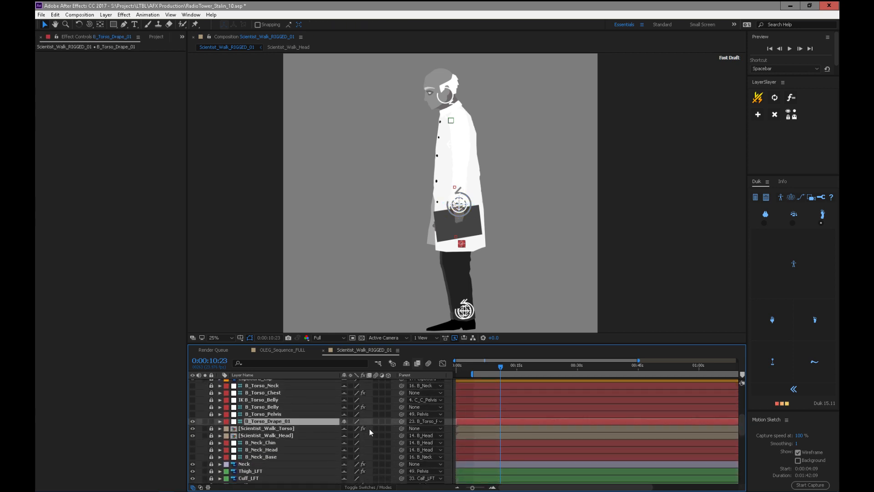
- Unlock the B_Torso_BCK layer and parent it to C_C_Pelvis
{"action": "left_click_drag", "start_coordinate": [746, 432], "coordinate": [738, 466]}
{"action": "left_click", "coordinate": [273, 431]}
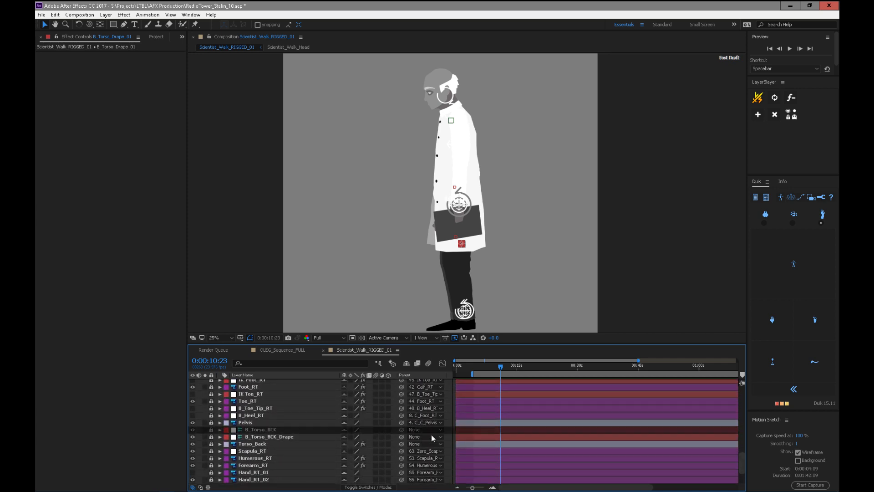
{"action": "left_click", "coordinate": [211, 429]}
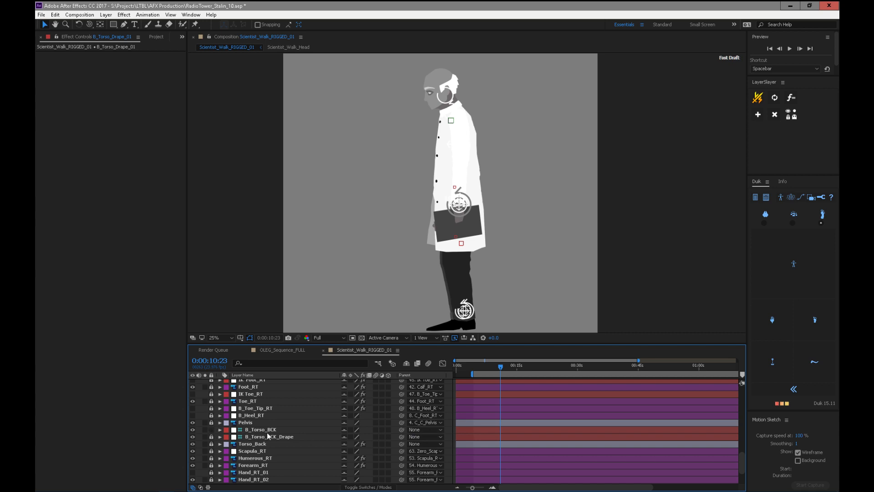
{"action": "left_click", "coordinate": [429, 431]}
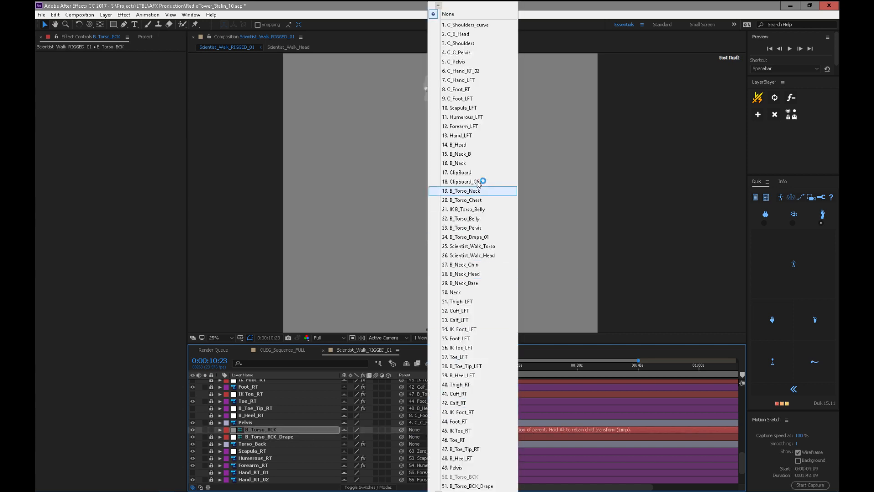
{"action": "left_click", "coordinate": [480, 55]}
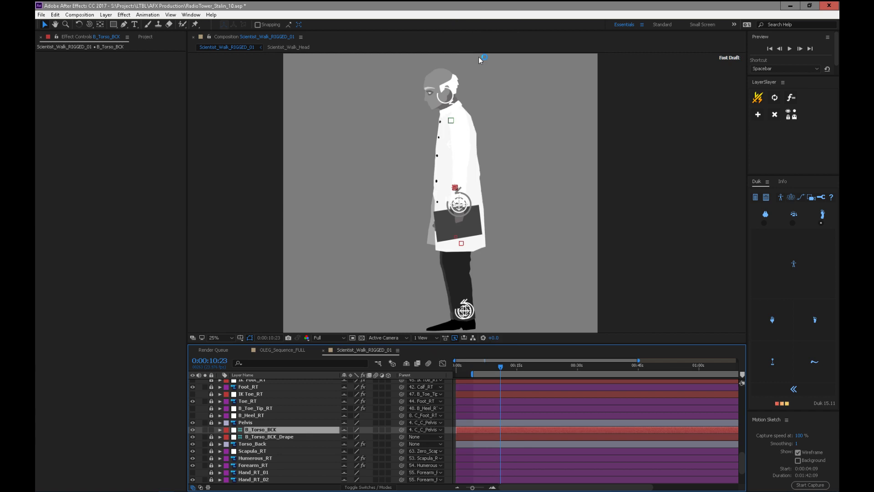
- Try moving the C_Pelvis controller slightly in the composition, and undo the move
{"action": "left_click_drag", "start_coordinate": [742, 465], "coordinate": [740, 393]}
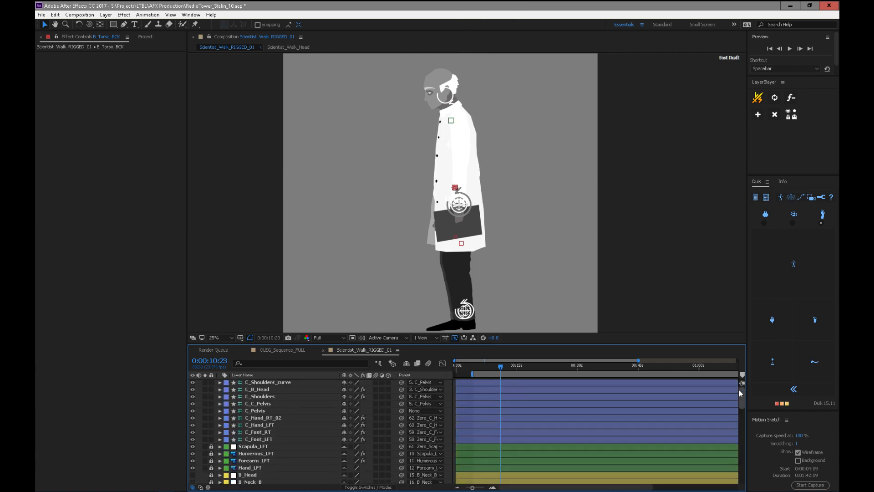
{"action": "left_click", "coordinate": [255, 410]}
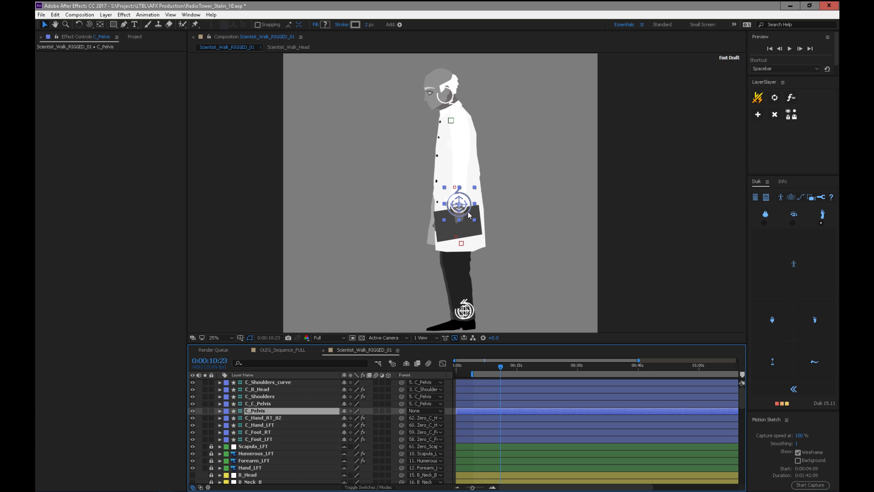
{"action": "left_click_drag", "start_coordinate": [469, 215], "coordinate": [457, 228]}
{"action": "key", "text": "ctrl+z"}
- Reveal the Rotation property of C_C_Pelvis and try rotating the controller
{"action": "left_click", "coordinate": [272, 403]}
{"action": "key", "text": "r"}
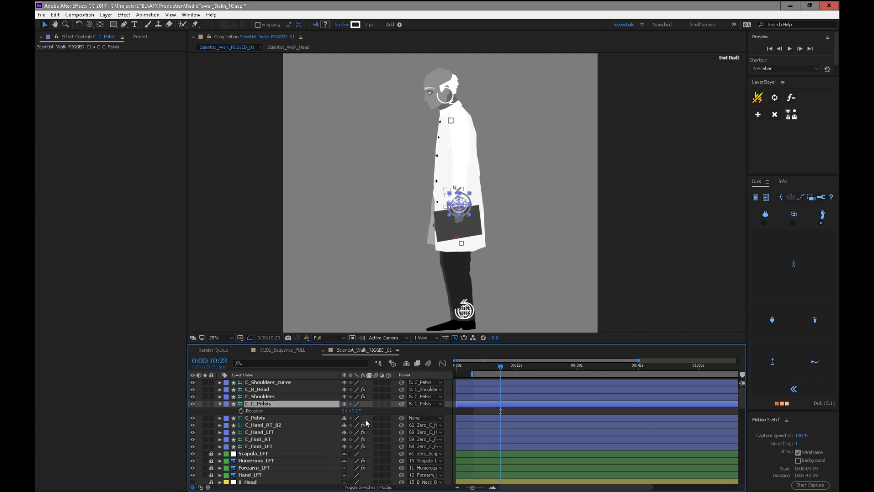
{"action": "left_click_drag", "start_coordinate": [358, 410], "coordinate": [357, 410]}
- Look through the layer stack and check which layers remain listed when shy layers are hidden
{"action": "left_click_drag", "start_coordinate": [741, 403], "coordinate": [735, 474]}
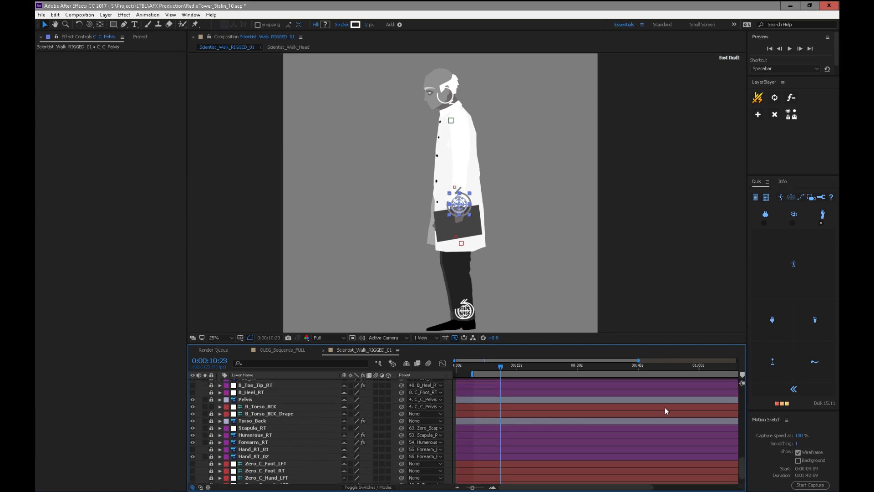
{"action": "scroll", "coordinate": [740, 460], "scroll_direction": "up", "scroll_amount": 5}
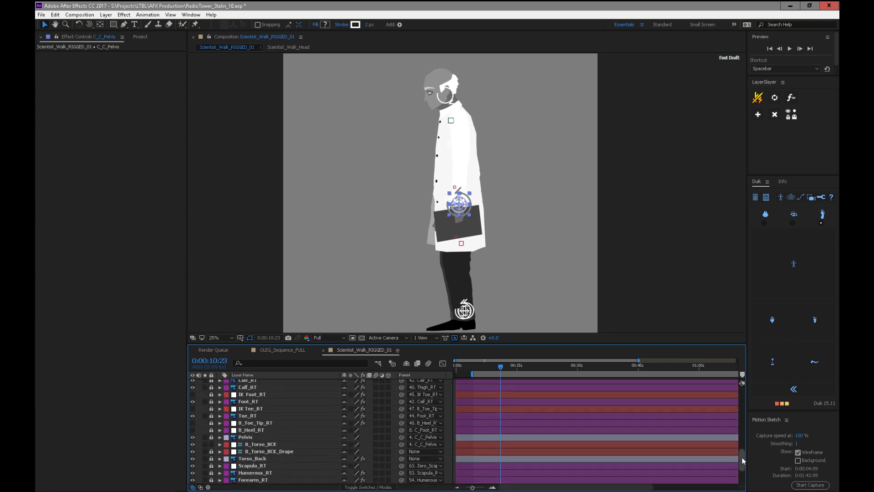
{"action": "left_click_drag", "start_coordinate": [745, 452], "coordinate": [749, 395]}
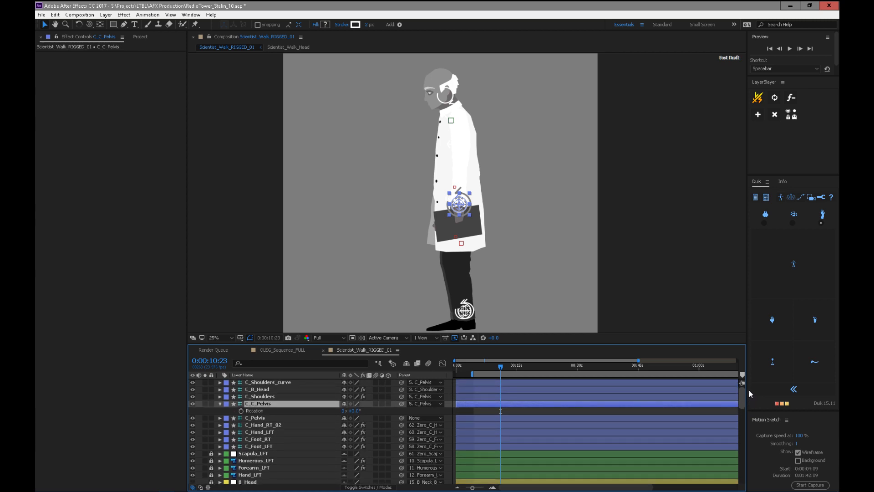
{"action": "left_click_drag", "start_coordinate": [748, 395], "coordinate": [750, 398]}
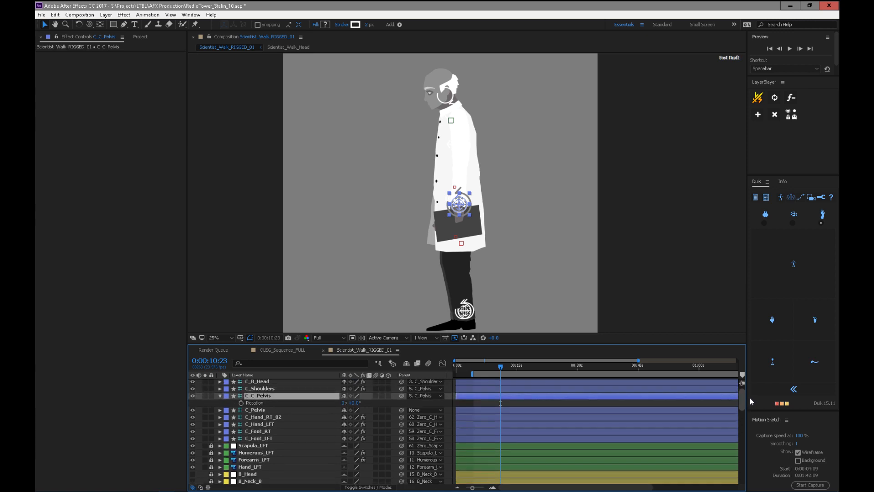
{"action": "mouse_move", "coordinate": [749, 397]}
{"action": "left_mouse_down"}
{"action": "mouse_move", "coordinate": [741, 436]}
{"action": "mouse_move", "coordinate": [743, 395]}
{"action": "left_mouse_up"}
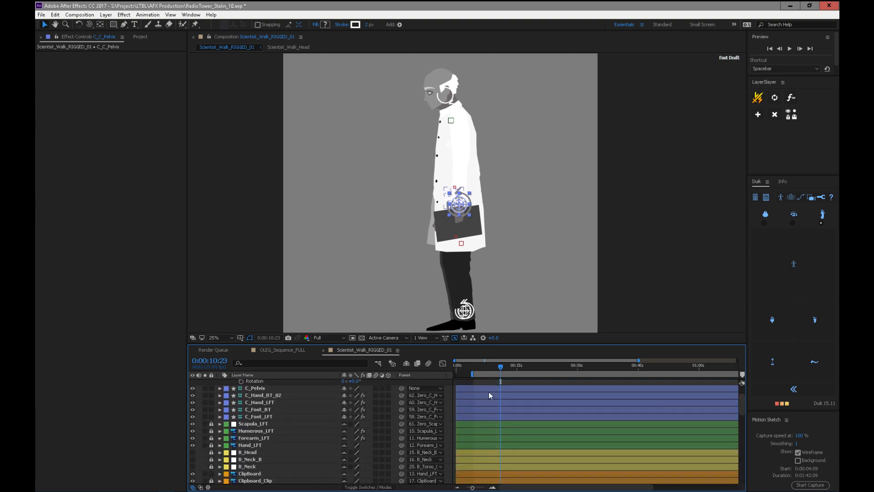
{"action": "left_click", "coordinate": [406, 364]}
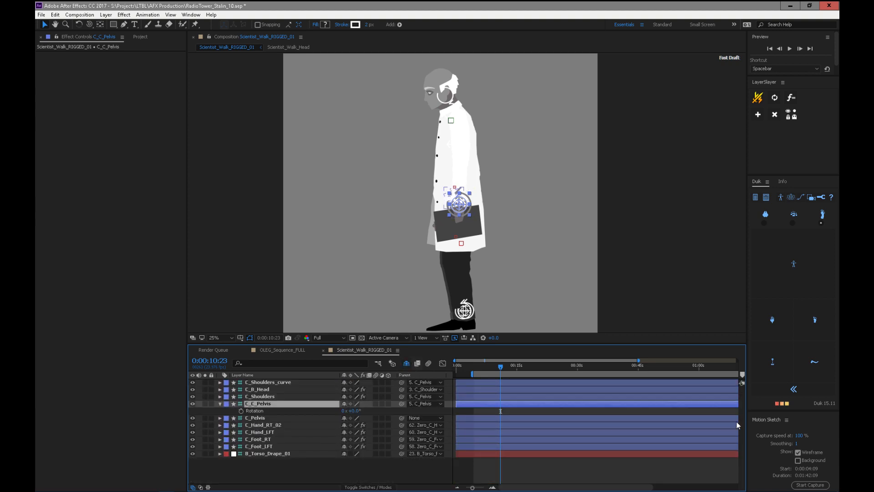
{"action": "left_click", "coordinate": [406, 363]}
- Change the parent of B_Torso_BCK to IK B_Torso_Belly
{"action": "left_click_drag", "start_coordinate": [740, 404], "coordinate": [737, 465]}
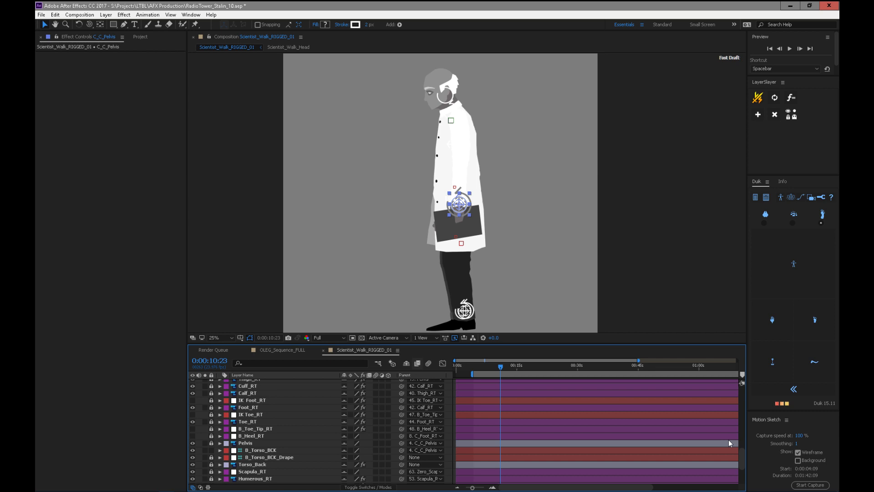
{"action": "scroll", "coordinate": [741, 464], "scroll_direction": "down", "scroll_amount": 3}
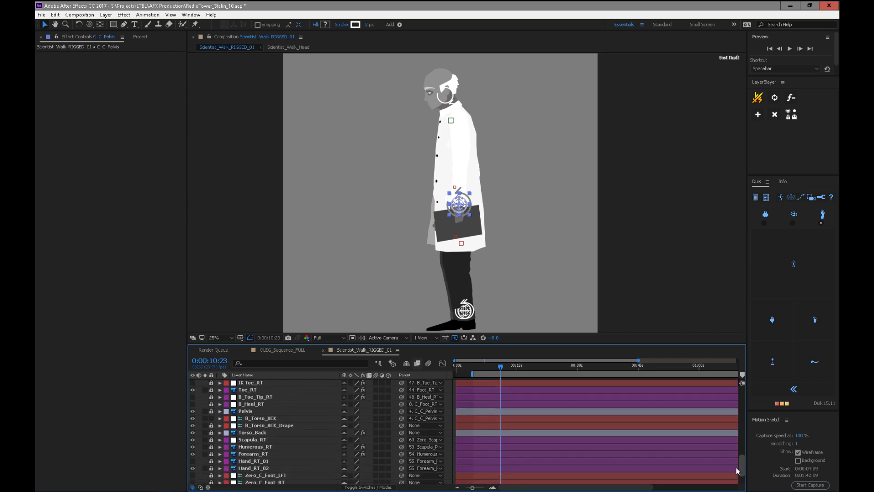
{"action": "scroll", "coordinate": [715, 458], "scroll_direction": "down", "scroll_amount": 1}
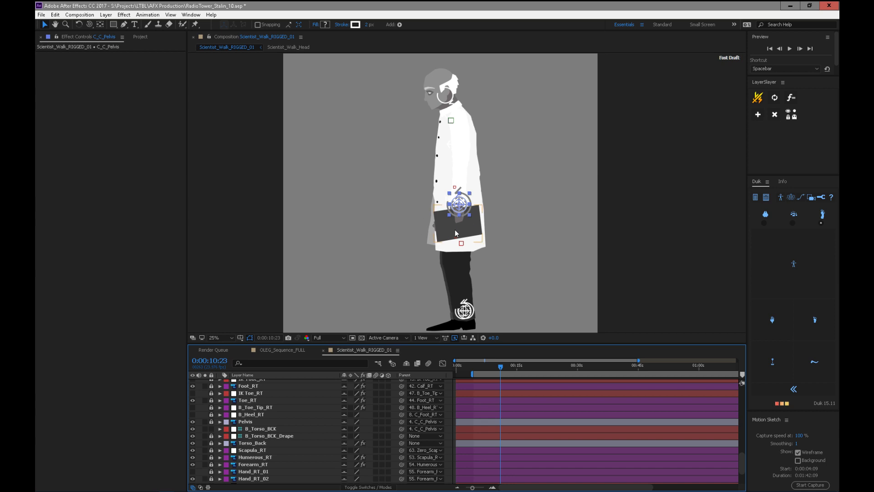
{"action": "left_click", "coordinate": [677, 431]}
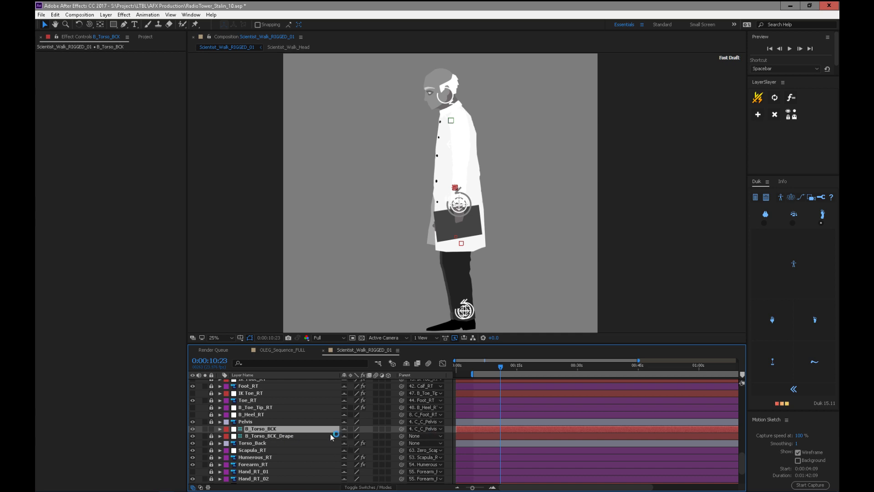
{"action": "left_click", "coordinate": [423, 432]}
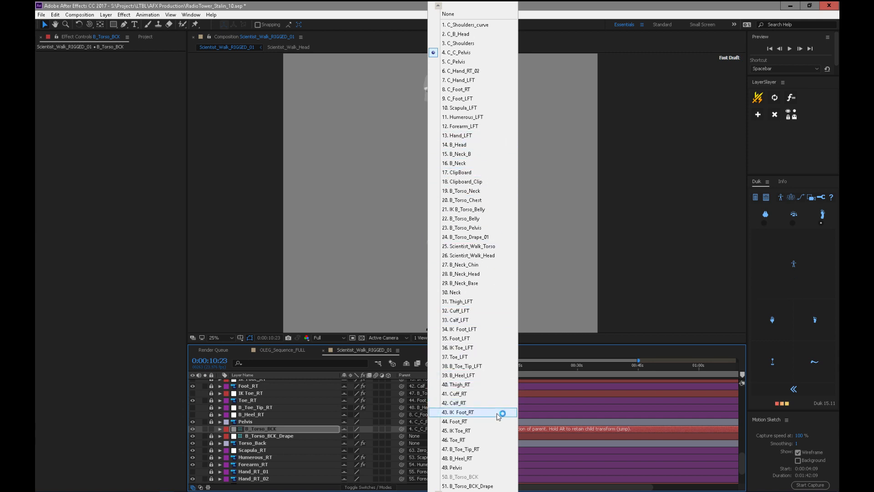
{"action": "left_click", "coordinate": [493, 210]}
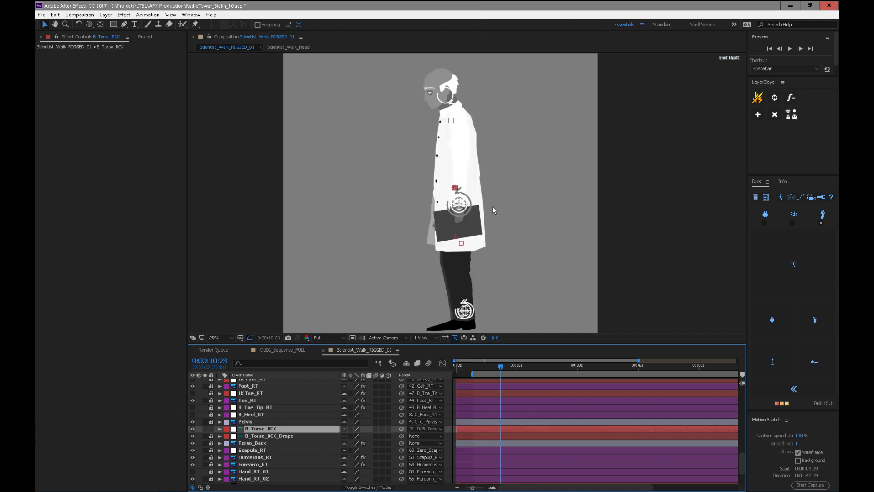
- Unlock the B_Torso_BCK_Drape layer and parent it to B_Torso_BCK
{"action": "left_click", "coordinate": [279, 435]}
{"action": "left_click", "coordinate": [211, 435]}
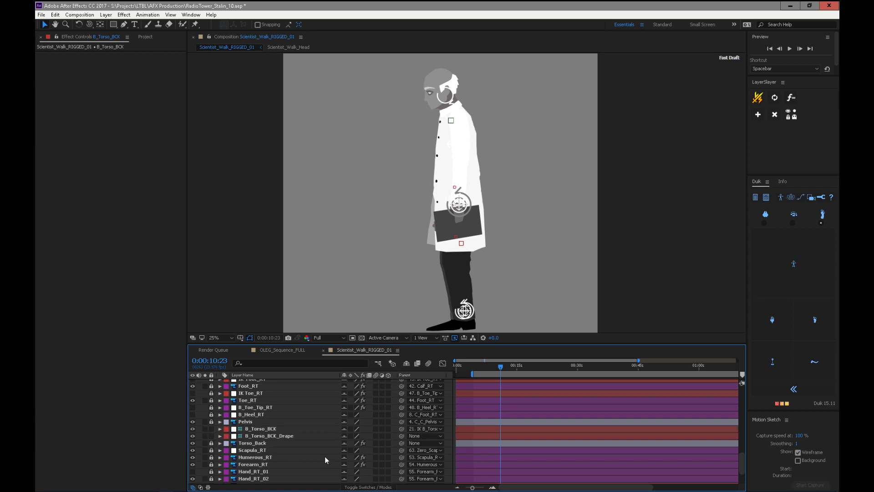
{"action": "left_click_drag", "start_coordinate": [370, 438], "coordinate": [261, 429]}
{"action": "left_click", "coordinate": [290, 436]}
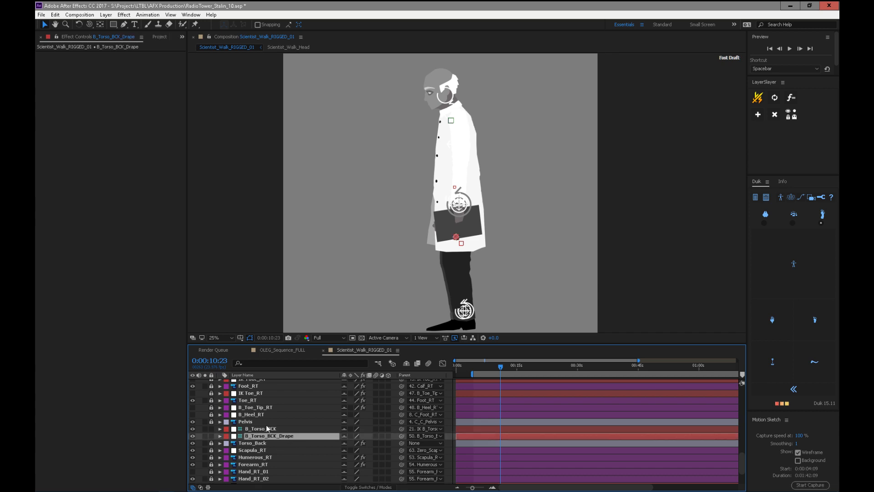
- Lock B_Torso_BCK, and keep B_Torso_BCK_Drape listed by turning off its shy setting before hiding the shy layers
{"action": "left_click", "coordinate": [268, 429]}
{"action": "left_click", "coordinate": [211, 428]}
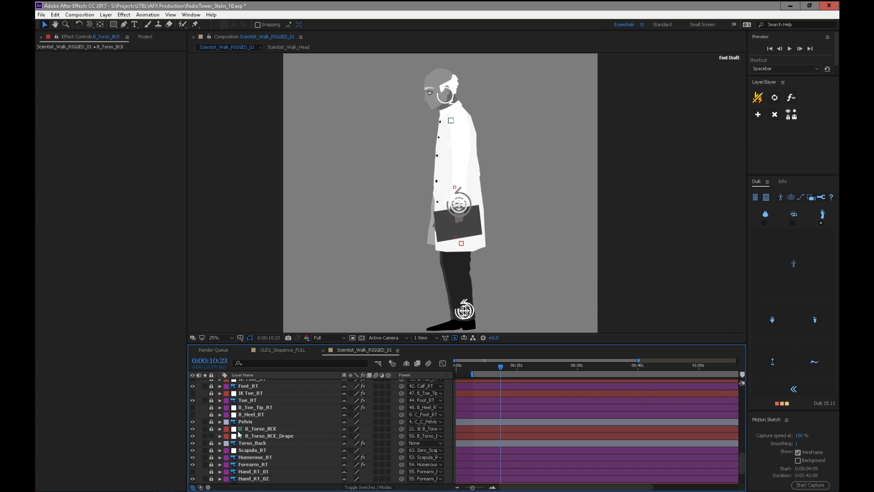
{"action": "left_click", "coordinate": [265, 436]}
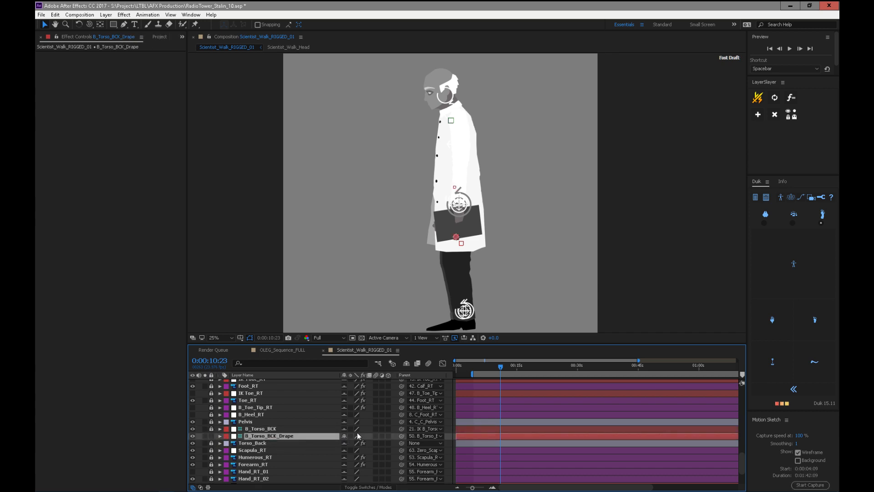
{"action": "left_click", "coordinate": [406, 363]}
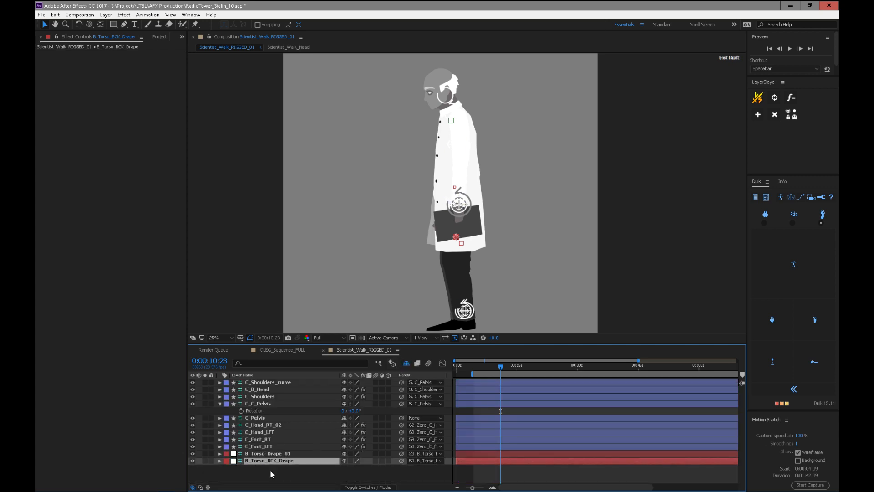
- Test the coat's bending by rotating C_C_Pelvis to about 35°, and undo the test rotations
{"action": "left_click", "coordinate": [274, 404]}
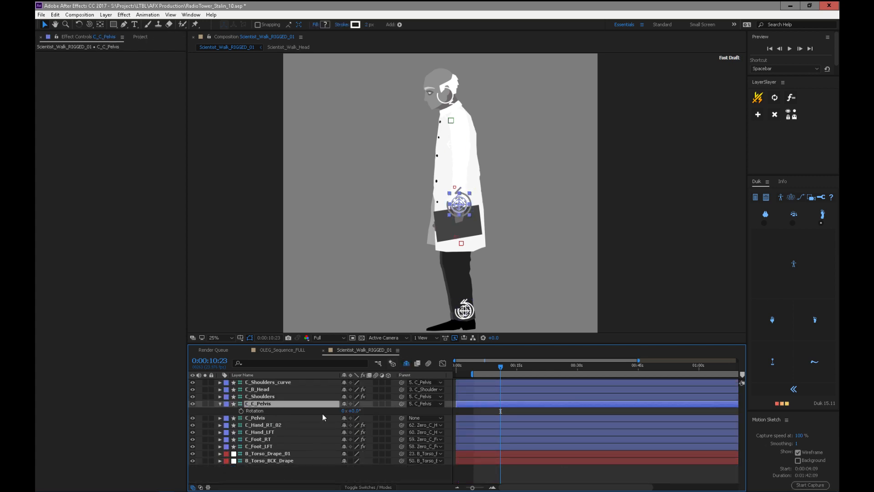
{"action": "mouse_move", "coordinate": [355, 410]}
{"action": "left_mouse_down"}
{"action": "mouse_move", "coordinate": [383, 400]}
{"action": "mouse_move", "coordinate": [459, 229]}
{"action": "left_mouse_up"}
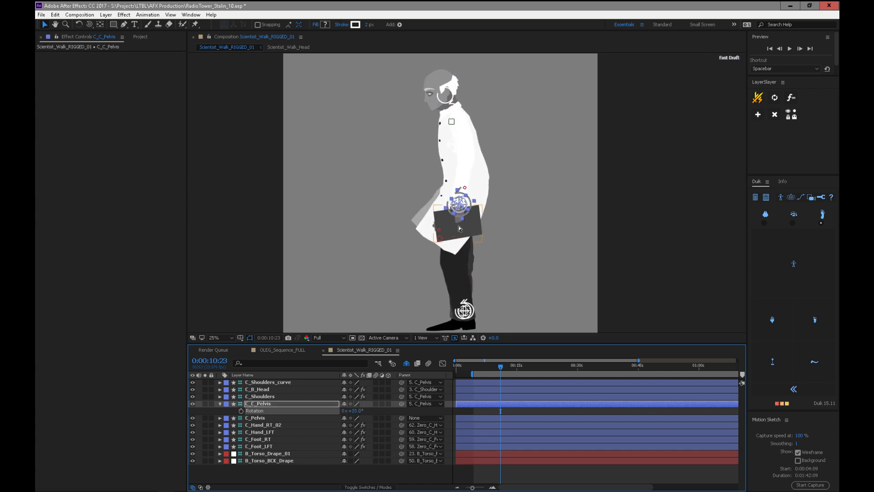
{"action": "key", "text": "ctrl+z"}
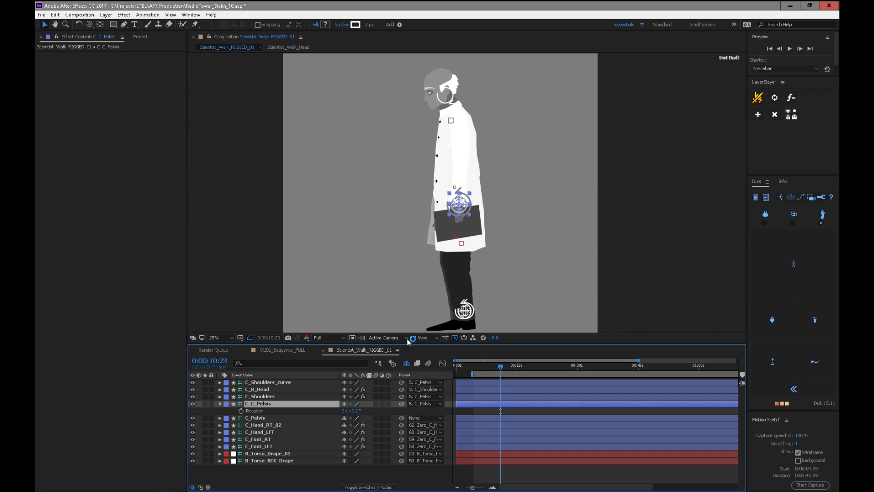
{"action": "left_click_drag", "start_coordinate": [345, 410], "coordinate": [367, 408]}
{"action": "key", "text": "ctrl+z"}
- Reveal the Rotation of C_Pelvis, try tilting the upper body slightly forward, and undo the rotation
{"action": "left_click", "coordinate": [264, 418]}
{"action": "key", "text": "r"}
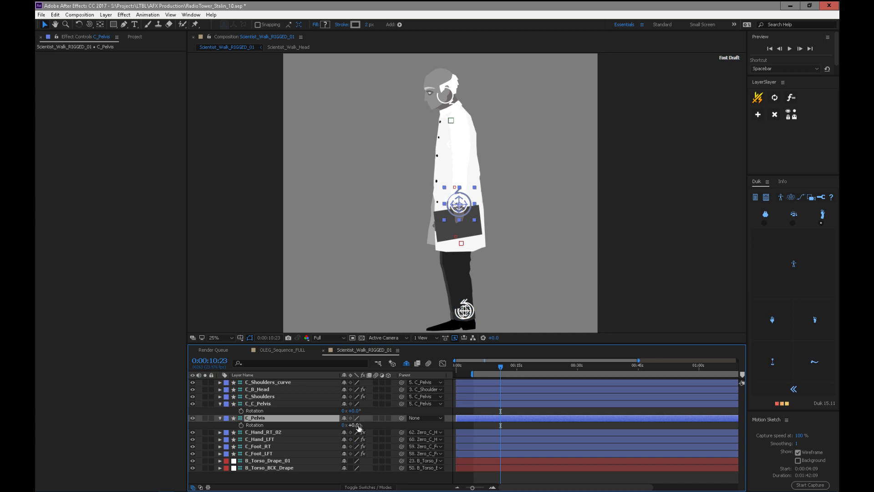
{"action": "left_click_drag", "start_coordinate": [360, 424], "coordinate": [351, 425]}
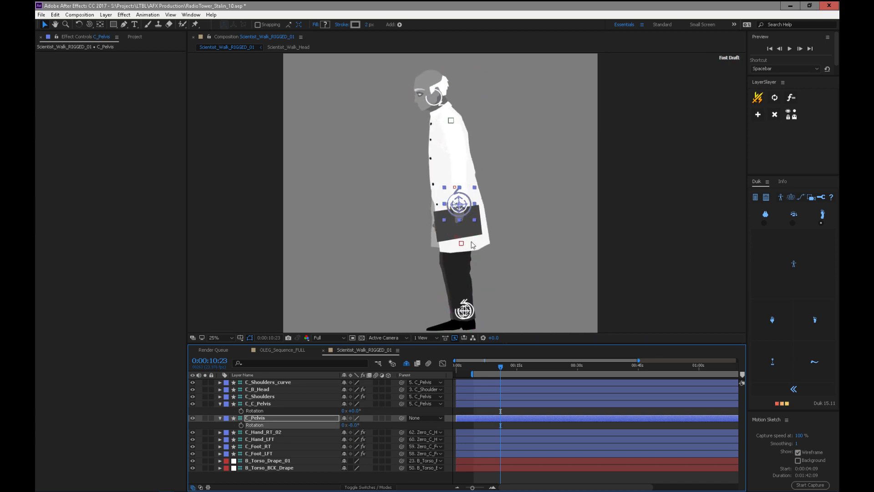
{"action": "key", "text": "ctrl+z"}
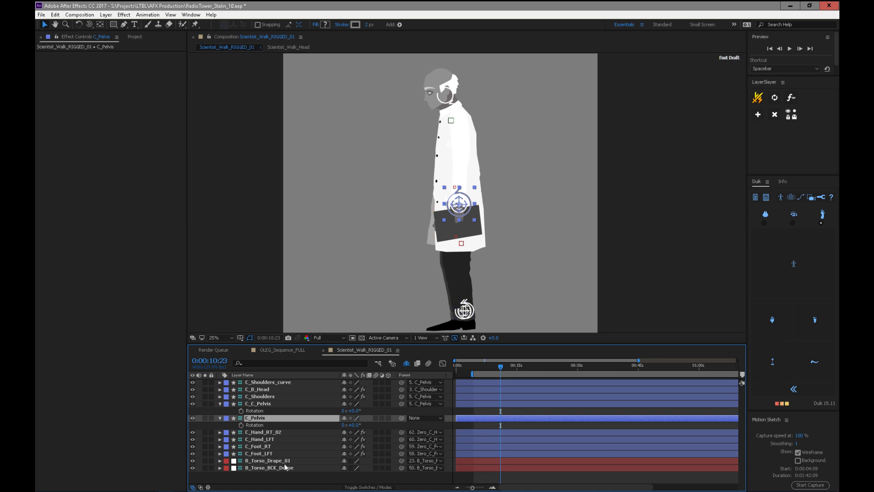
- Parent both the B_Torso_Drape_01 and B_Torso_BCK_Drape layers to C_Pelvis
{"action": "left_click", "coordinate": [284, 463]}
{"action": "left_click", "coordinate": [285, 468], "text": "shift"}
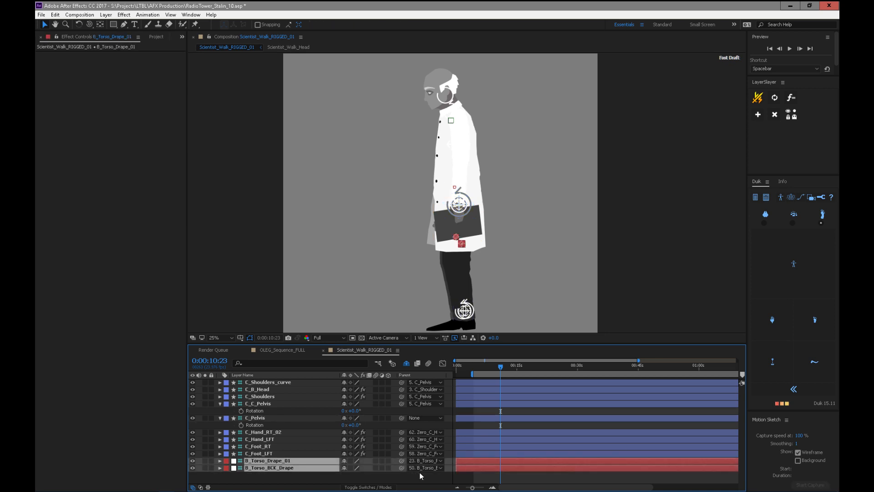
{"action": "left_click", "coordinate": [440, 461]}
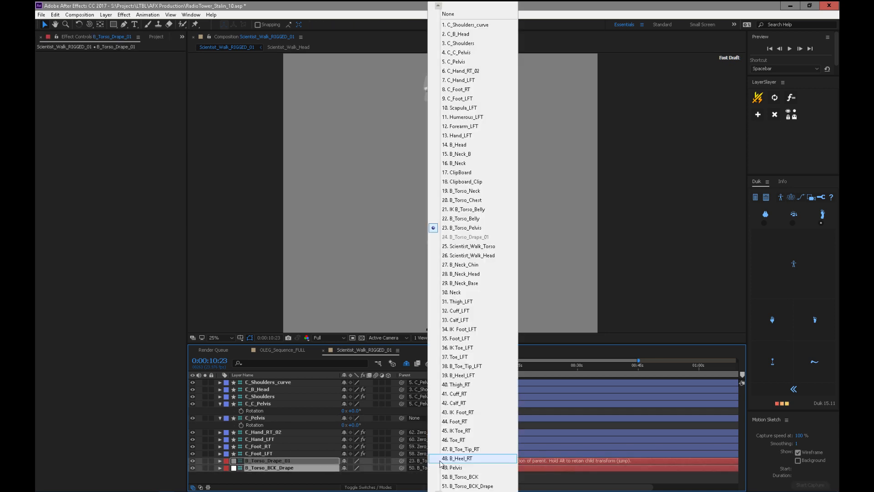
{"action": "left_click", "coordinate": [402, 463]}
{"action": "left_click_drag", "start_coordinate": [402, 463], "coordinate": [282, 416]}
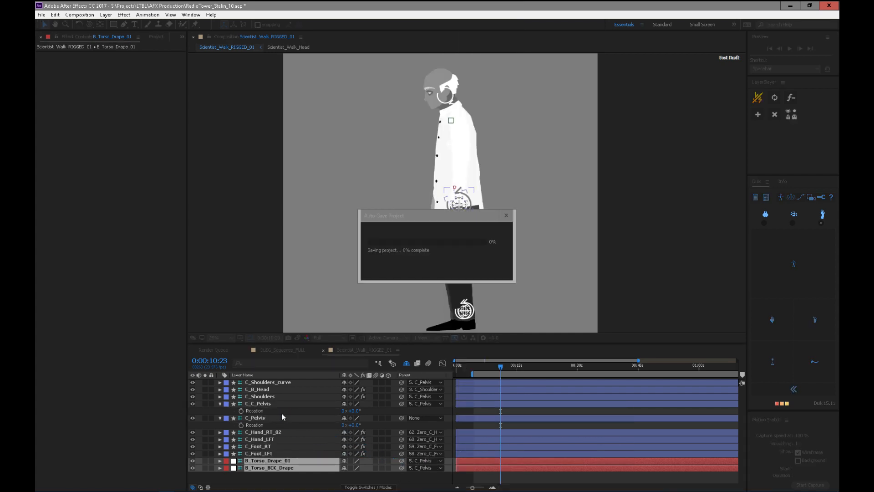
- Test the coat's drape by rotating the pelvis controllers to lean the upper body forward, and undo the rotations
{"action": "left_click_drag", "start_coordinate": [357, 412], "coordinate": [358, 395]}
{"action": "key", "text": "ctrl+z"}
{"action": "mouse_move", "coordinate": [355, 425]}
{"action": "left_mouse_down"}
{"action": "mouse_move", "coordinate": [346, 431]}
{"action": "mouse_move", "coordinate": [357, 421]}
{"action": "left_mouse_up"}
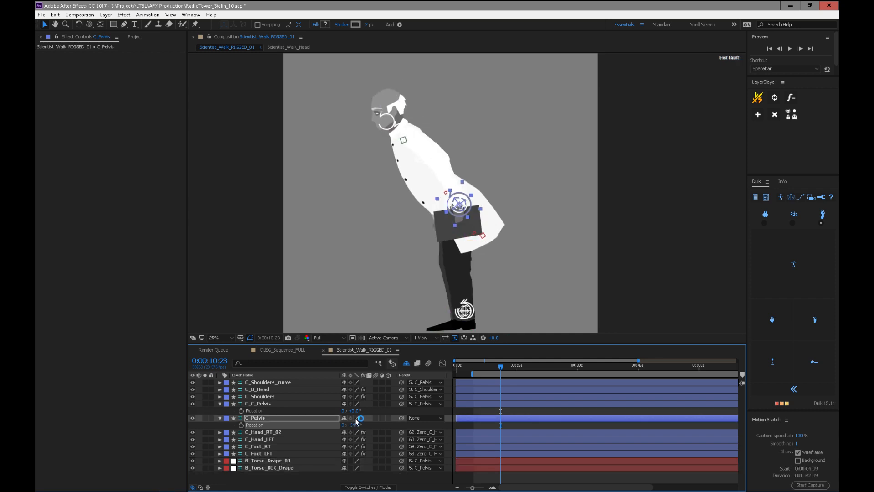
{"action": "key", "text": "ctrl+z"}
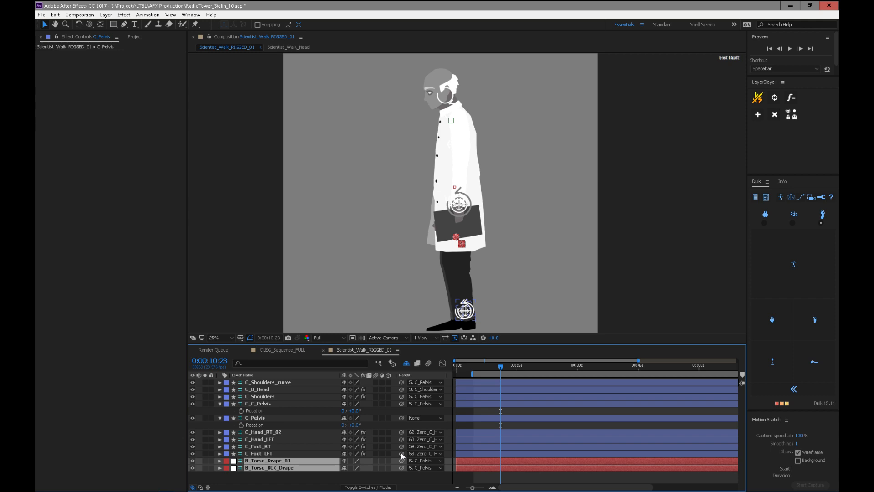
- Add a new null object directly above B_Torso_Drape_01 in the layer stack
{"action": "left_click", "coordinate": [296, 454]}
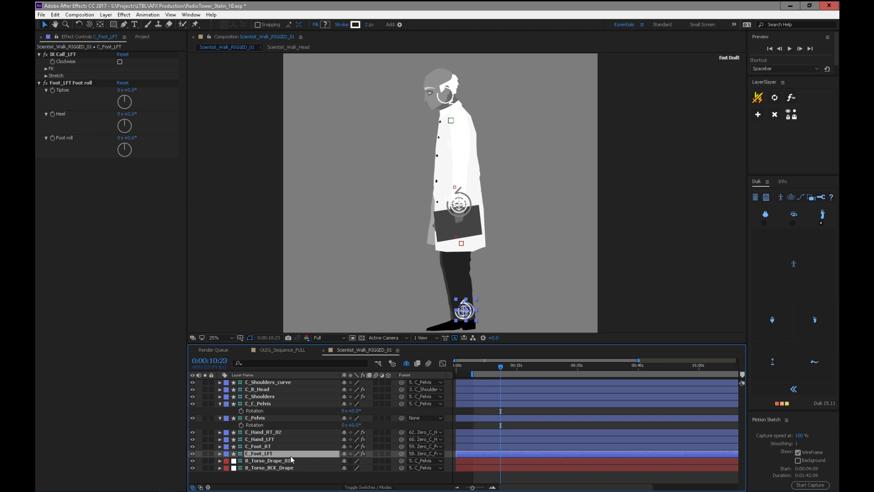
{"action": "left_click", "coordinate": [301, 460]}
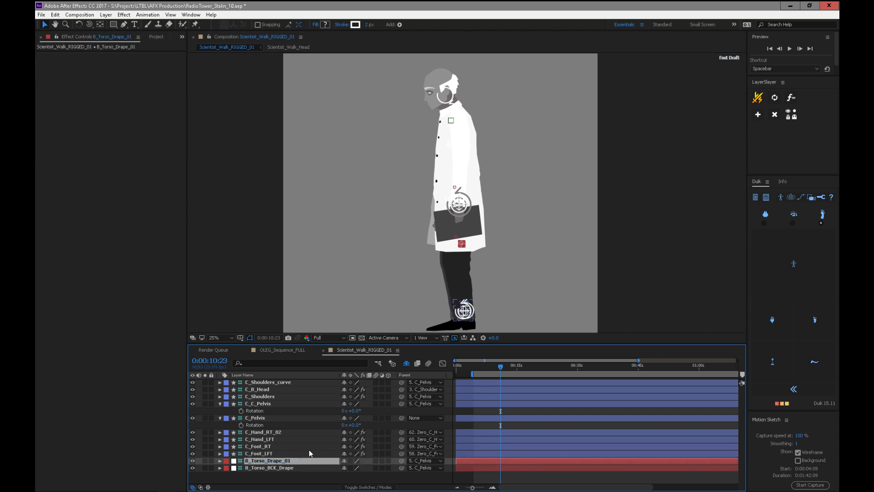
{"action": "left_click", "coordinate": [105, 15]}
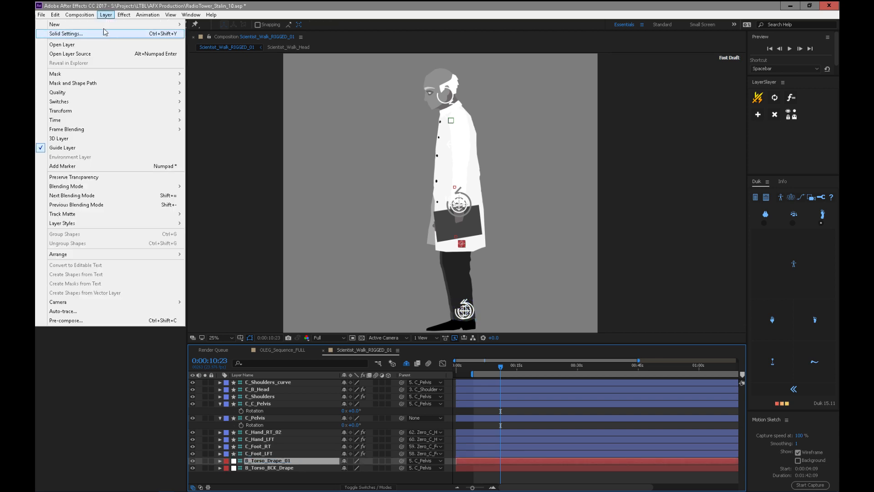
{"action": "mouse_move", "coordinate": [109, 24]}
{"action": "left_click", "coordinate": [253, 61]}
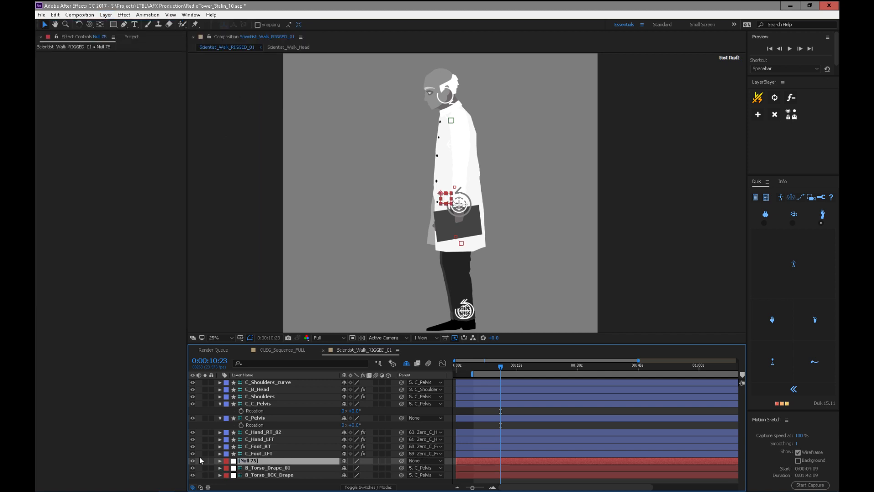
- Nudge the new null down and toward the character's back until it sits just below the pelvis controller over the clipboard
{"action": "key", "text": "shift+Right"}
{"action": "key", "text": "shift+Right"}
{"action": "key", "text": "shift+Right"}
{"action": "key", "text": "shift+Right"}
{"action": "key", "text": "shift+Down"}
{"action": "key", "text": "shift+Down"}
{"action": "key", "text": "shift+Down"}
{"action": "key", "text": "shift+Down"}
{"action": "key", "text": "shift+Down"}
{"action": "key", "text": "shift+Down"}
{"action": "key", "text": "shift+Right"}
{"action": "key", "text": "shift+Up"}
{"action": "key", "text": "shift+Down"}
{"action": "key", "text": "shift+Down"}
{"action": "key", "text": "shift+Left"}
{"action": "key", "text": "shift+Right"}
{"action": "key", "text": "shift+Up"}
{"action": "key", "text": "shift+Left"}
{"action": "key", "text": "shift+Up"}
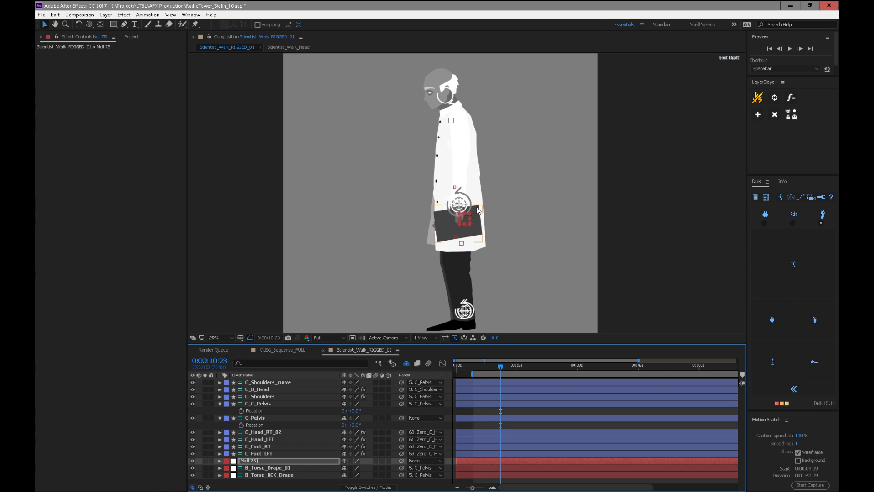
- Rename the new null layer as B_Drape_Pivot
{"action": "key", "text": "Return"}
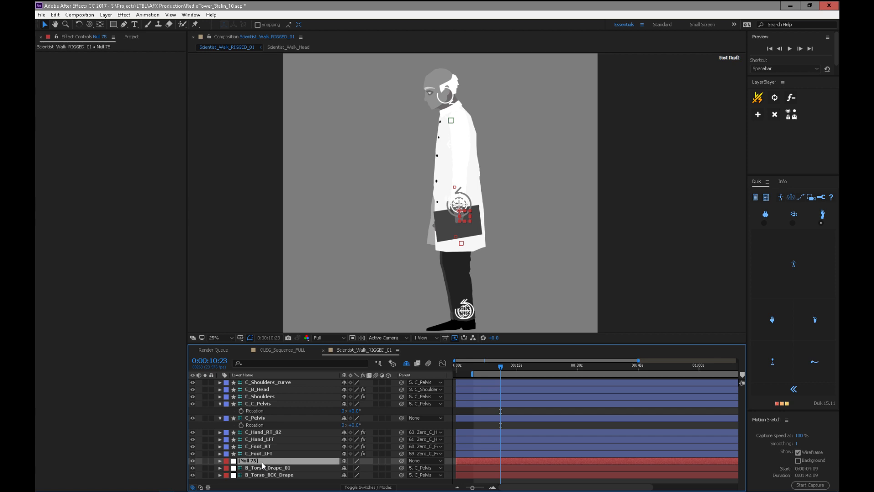
{"action": "type", "text": "Drape_"}
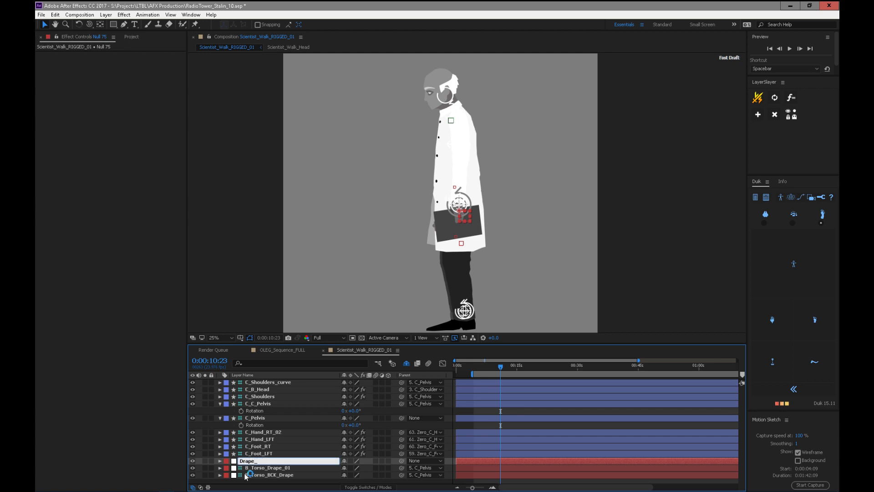
{"action": "type", "text": "Pivot"}
{"action": "key", "text": "Return"}
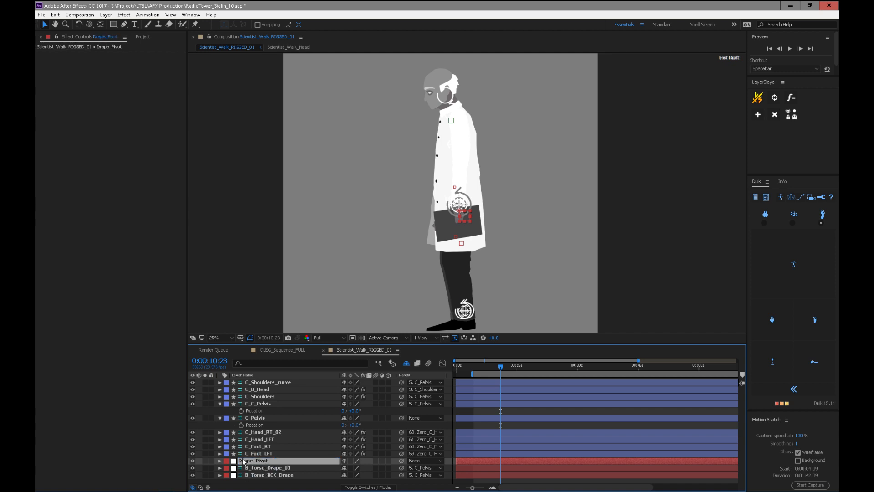
{"action": "key", "text": "Return"}
{"action": "type", "text": "B_"}
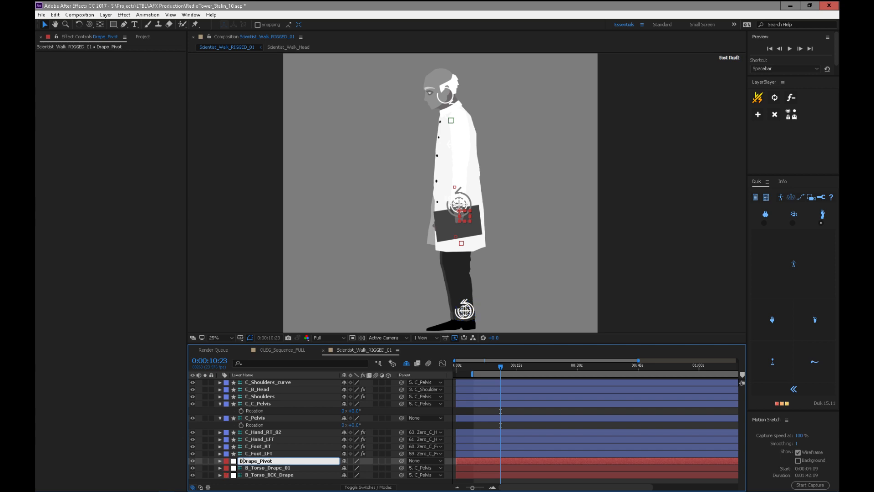
{"action": "key", "text": "Return"}
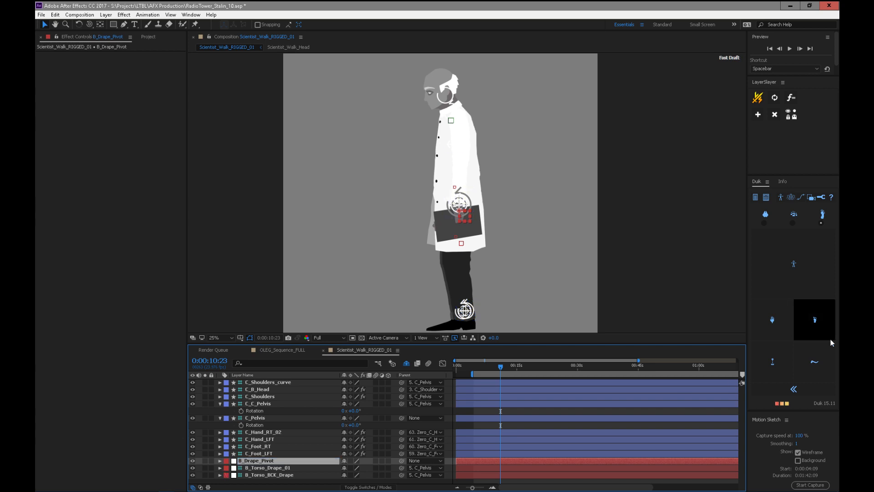
- Parent B_Drape_Pivot to C_Pelvis and apply Duik's Goal to it
{"action": "left_click", "coordinate": [780, 198]}
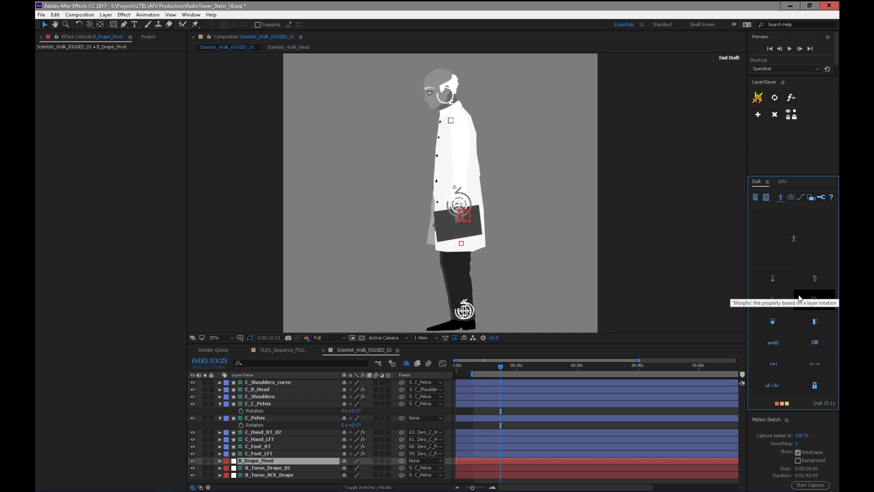
{"action": "left_click", "coordinate": [291, 460]}
{"action": "left_click_drag", "start_coordinate": [411, 461], "coordinate": [285, 413]}
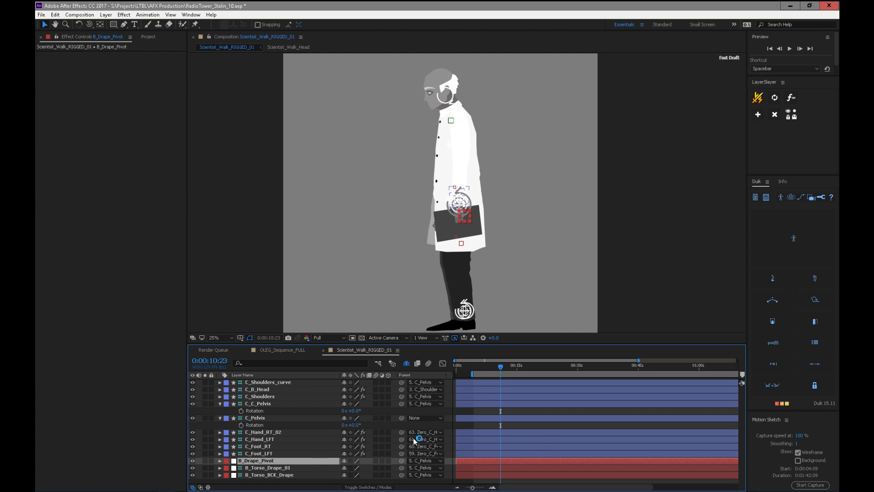
{"action": "left_click", "coordinate": [815, 278]}
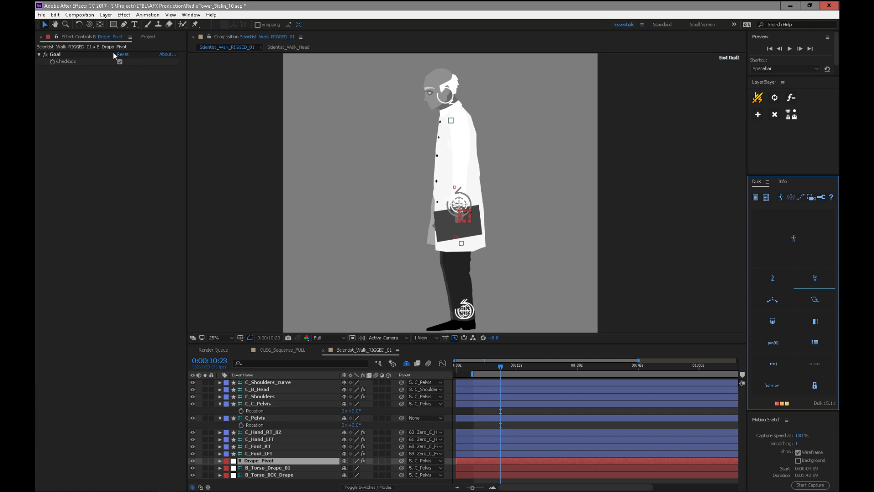
- Examine the Goal expression on B_Drape_Pivot's Rotation and collapse the layer
{"action": "left_click", "coordinate": [282, 459]}
{"action": "key", "text": "r"}
{"action": "left_click_drag", "start_coordinate": [742, 451], "coordinate": [740, 467]}
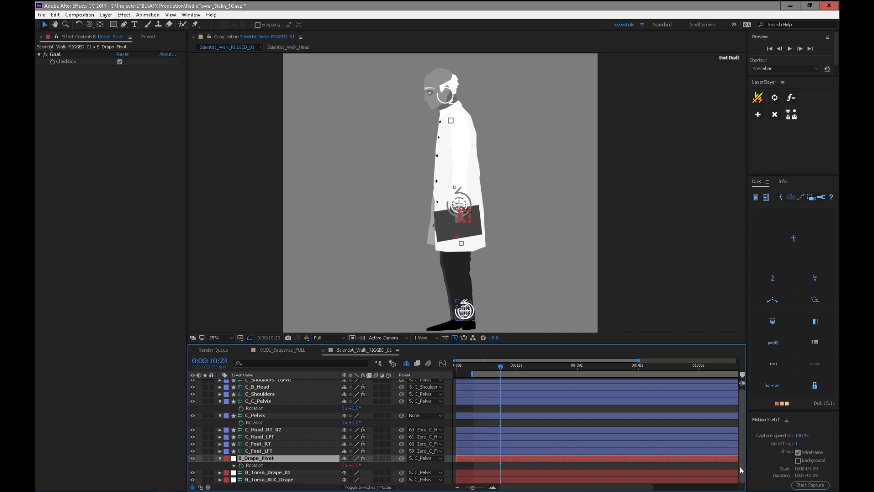
{"action": "left_click", "coordinate": [234, 465]}
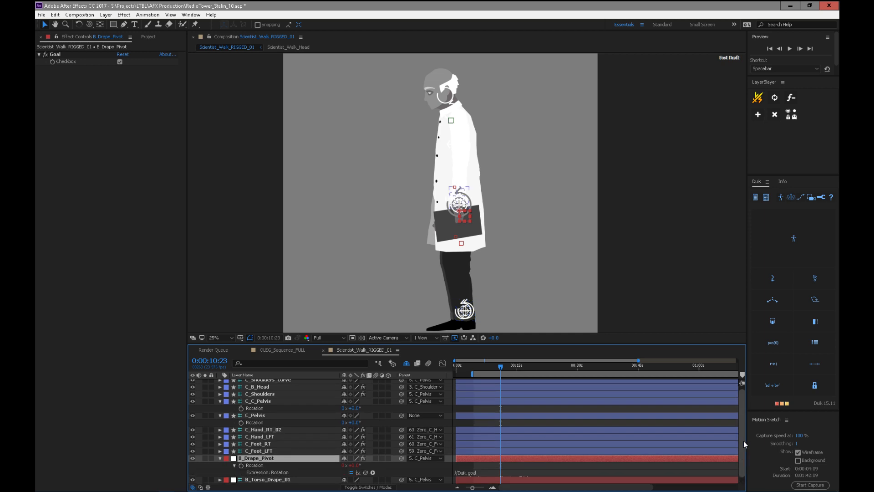
{"action": "left_click_drag", "start_coordinate": [740, 442], "coordinate": [740, 445]}
{"action": "left_click", "coordinate": [504, 468]}
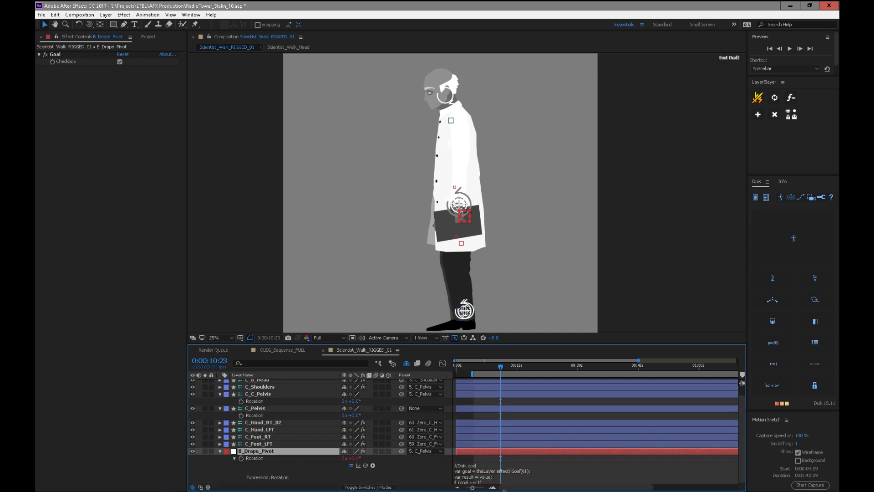
{"action": "left_click", "coordinate": [220, 451]}
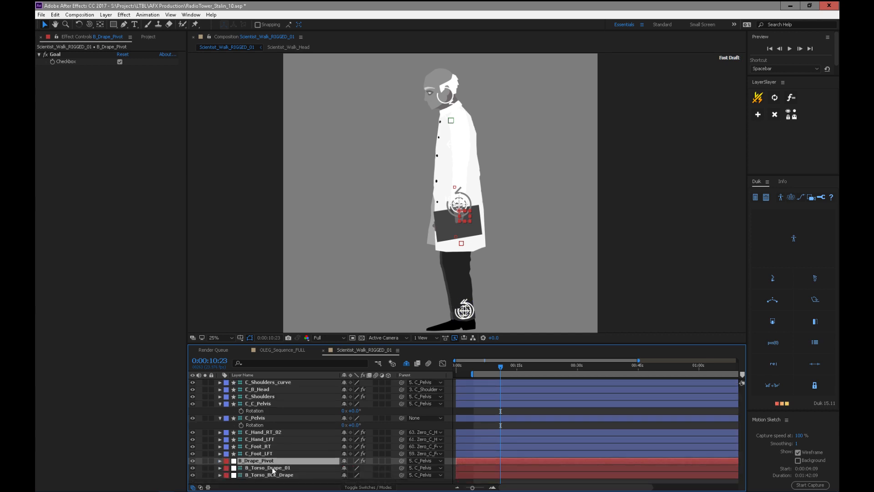
- Try rotating B_Drape_Pivot and undo it, and parent B_Torso_Drape_01 and B_Torso_BCK_Drape to that pivot
{"action": "key", "text": "r"}
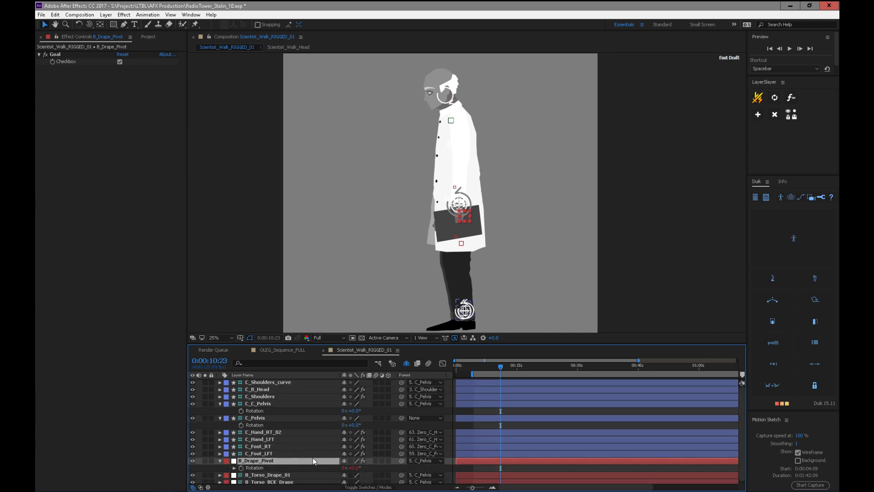
{"action": "mouse_move", "coordinate": [353, 468]}
{"action": "left_mouse_down"}
{"action": "mouse_move", "coordinate": [362, 467]}
{"action": "mouse_move", "coordinate": [343, 471]}
{"action": "left_mouse_up"}
{"action": "key", "text": "ctrl+z"}
{"action": "left_click", "coordinate": [268, 475]}
{"action": "left_click_drag", "start_coordinate": [395, 474], "coordinate": [275, 460]}
- Test the coat by rotating C_Pelvis to about 28° backward and about -37° forward, undoing each rotation
{"action": "left_click", "coordinate": [269, 418]}
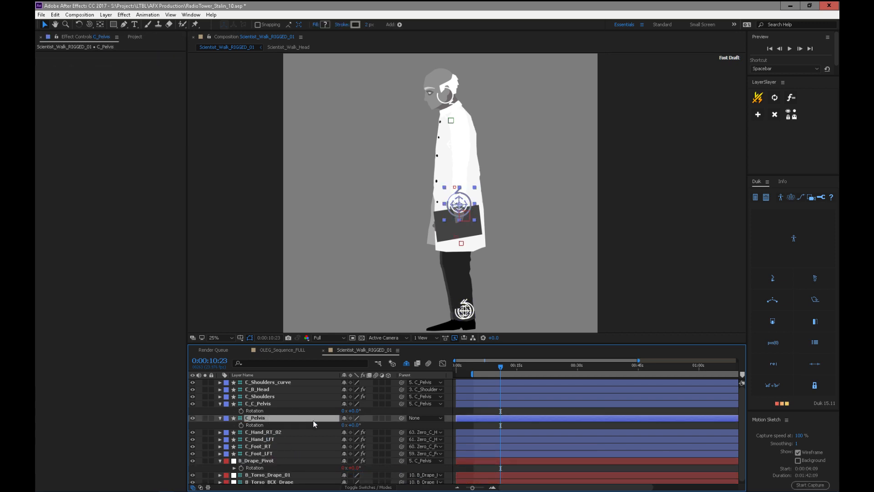
{"action": "left_click_drag", "start_coordinate": [353, 424], "coordinate": [366, 423]}
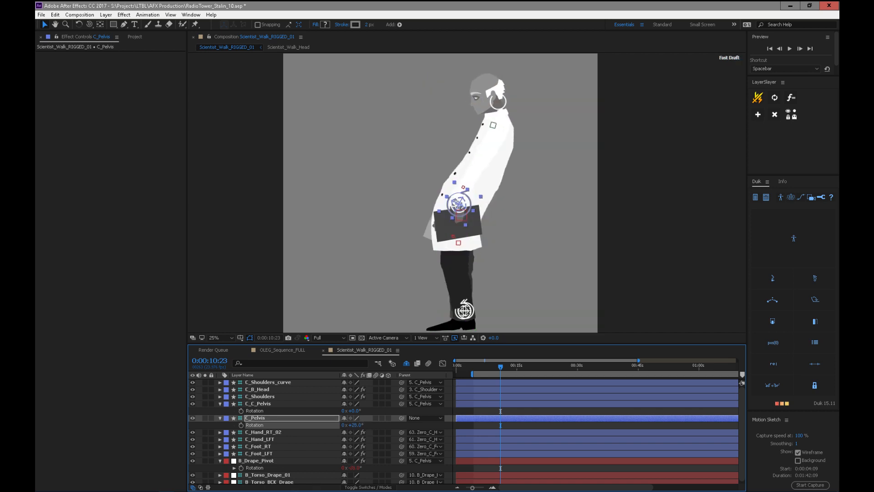
{"action": "key", "text": "ctrl+z"}
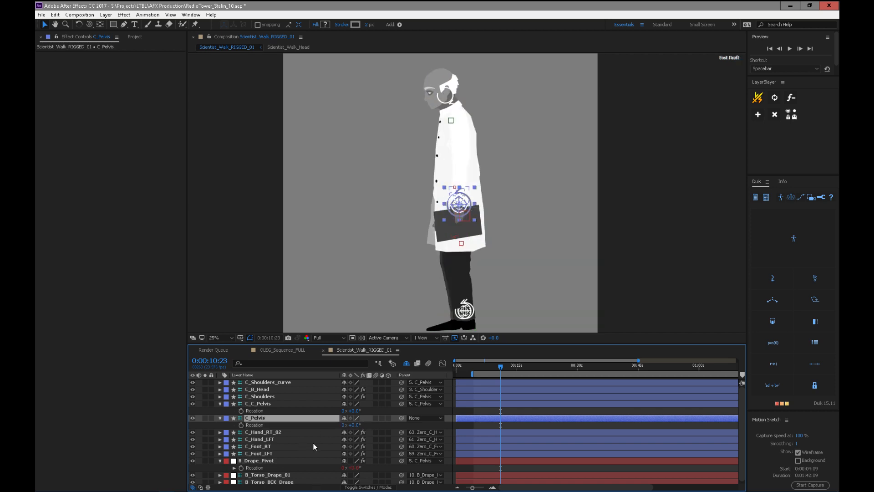
{"action": "left_click_drag", "start_coordinate": [353, 410], "coordinate": [344, 448]}
{"action": "key", "text": "ctrl+z"}
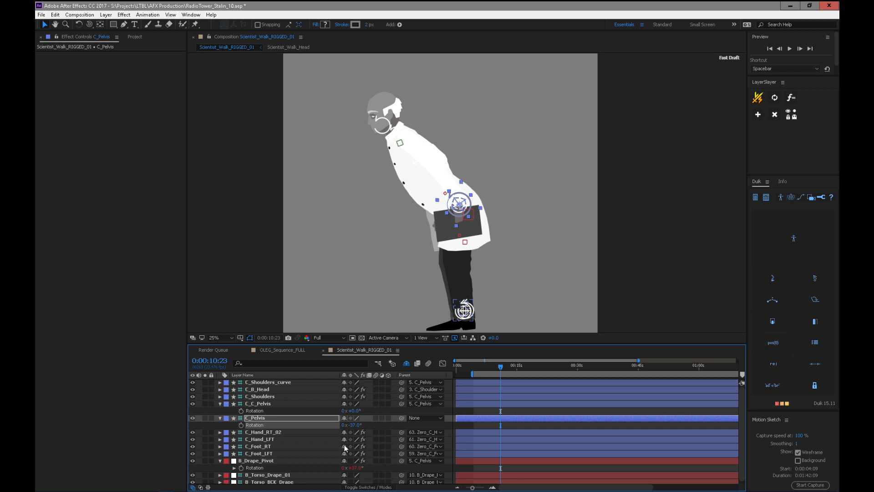
{"action": "key", "text": "ctrl+z"}
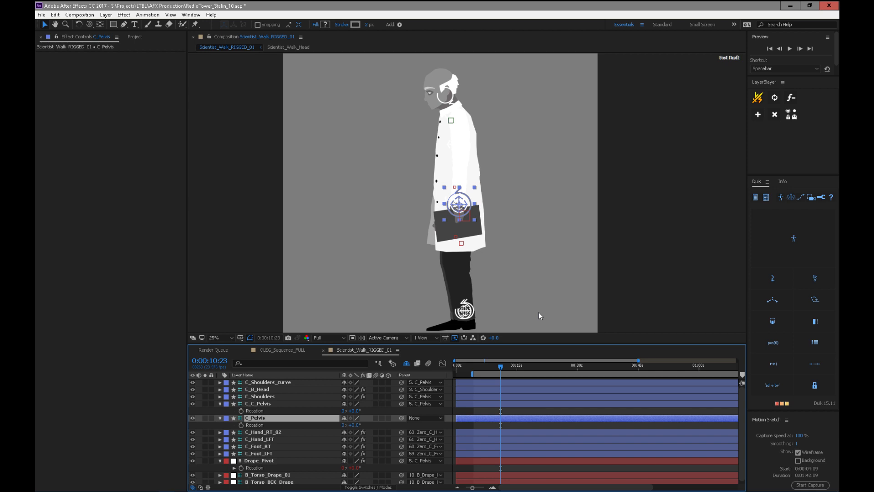
- Reveal the Position of B_Torso_Drape_01, try shifting the coat's hem toward the character's front, and undo the move
{"action": "left_click", "coordinate": [269, 475]}
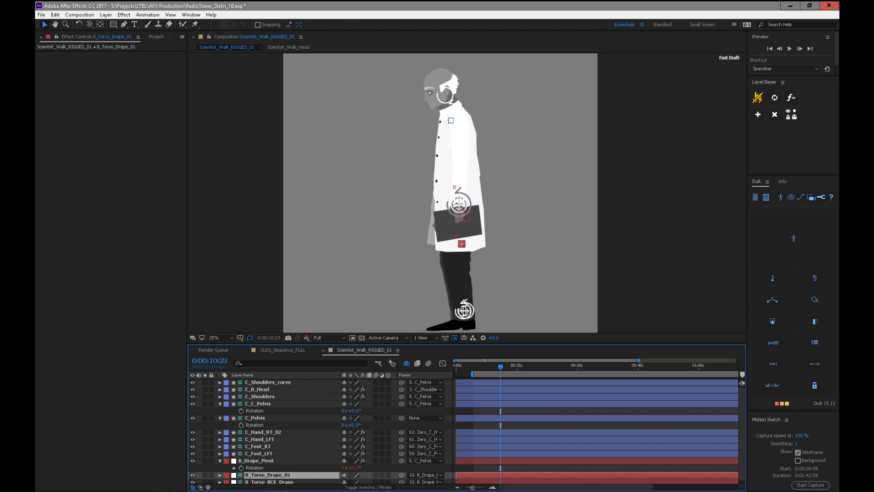
{"action": "key", "text": "p"}
{"action": "left_click_drag", "start_coordinate": [464, 244], "coordinate": [447, 242]}
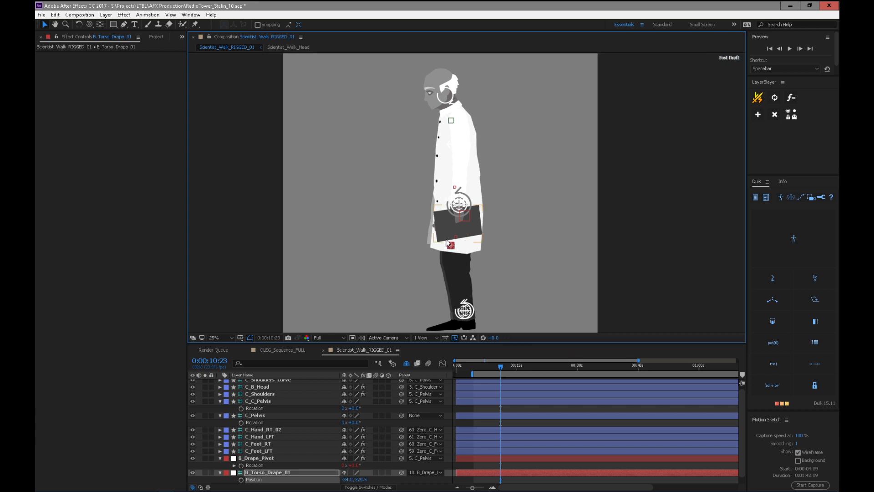
{"action": "key", "text": "ctrl+z"}
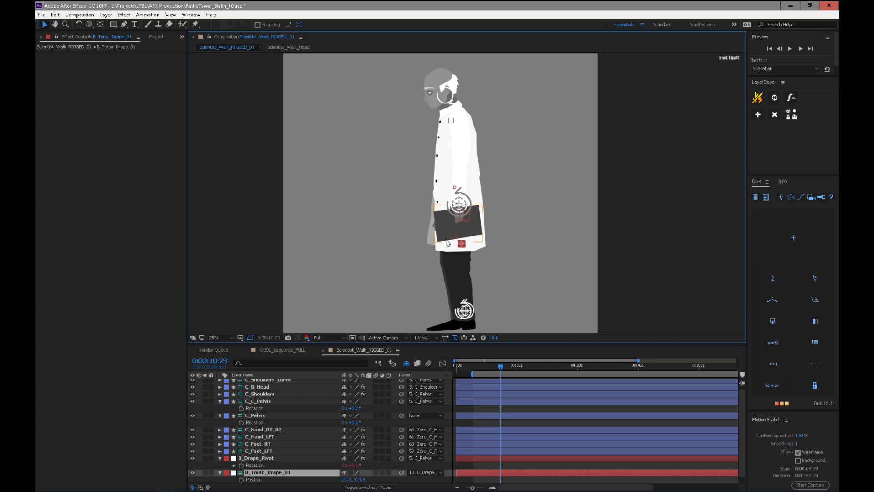
- Select C_Pelvis and try moving it slightly down, restoring its original position
{"action": "left_click", "coordinate": [471, 196]}
{"action": "left_click_drag", "start_coordinate": [459, 205], "coordinate": [459, 214]}
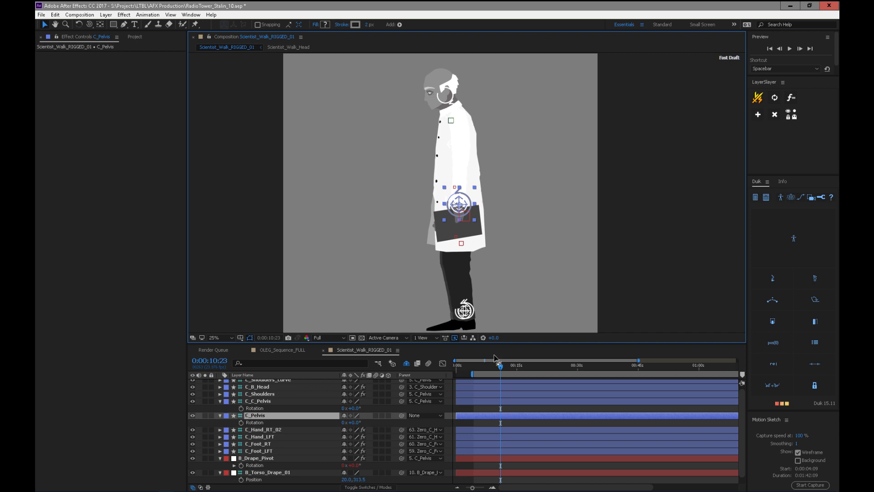
{"action": "key", "text": "comma"}
{"action": "left_click_drag", "start_coordinate": [741, 425], "coordinate": [741, 419]}
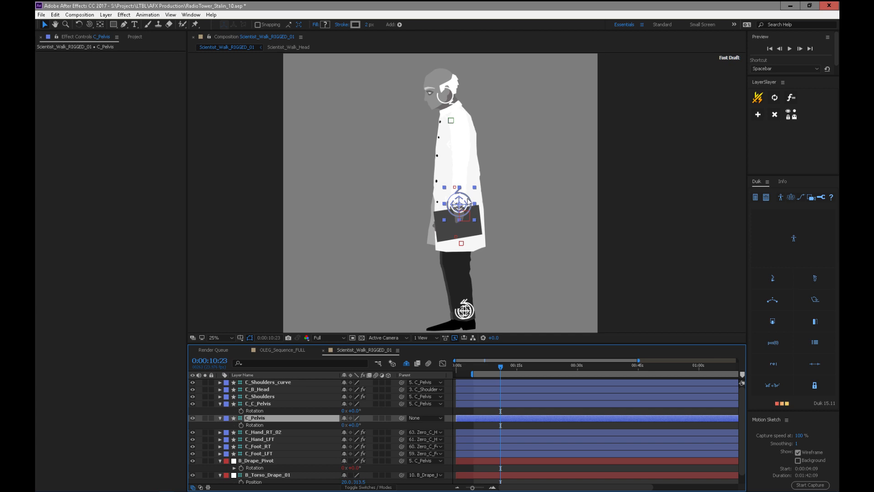
- Select C_Hand_RT_02 and try nudging and moving it up toward the character's front, undoing each move
{"action": "left_click", "coordinate": [272, 431]}
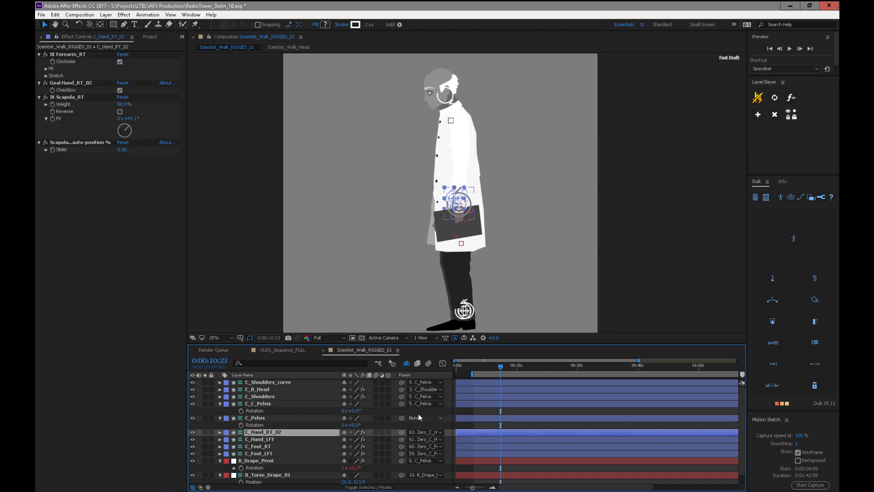
{"action": "key", "text": "shift+Up"}
{"action": "key", "text": "shift+Left"}
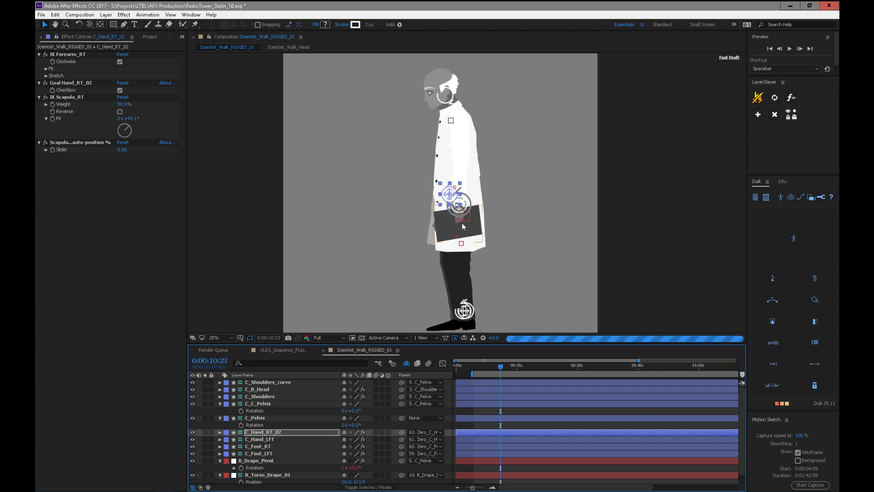
{"action": "key", "text": "ctrl+z"}
{"action": "key", "text": "ctrl+z"}
{"action": "left_click_drag", "start_coordinate": [453, 200], "coordinate": [404, 159]}
{"action": "key", "text": "ctrl+z"}
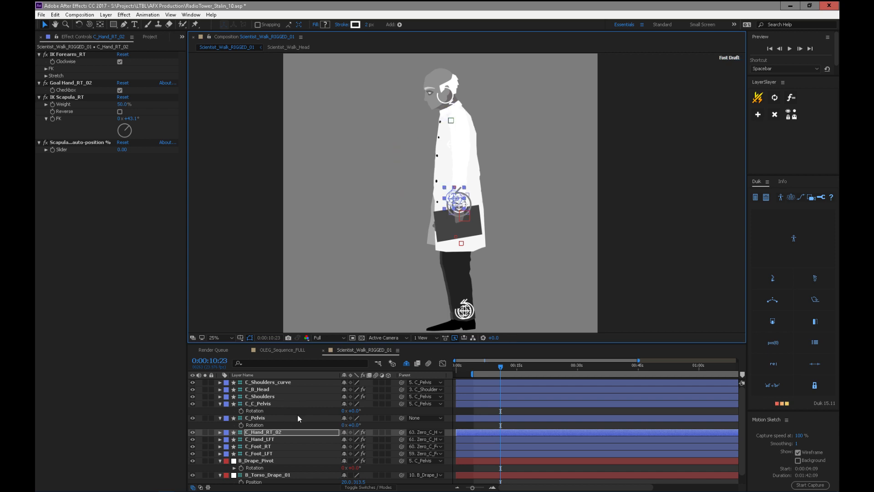
- Move the C_Hand_RT_02 and C_Hand_LFT layers directly below C_Shoulders in the layer stack
{"action": "left_click", "coordinate": [469, 205]}
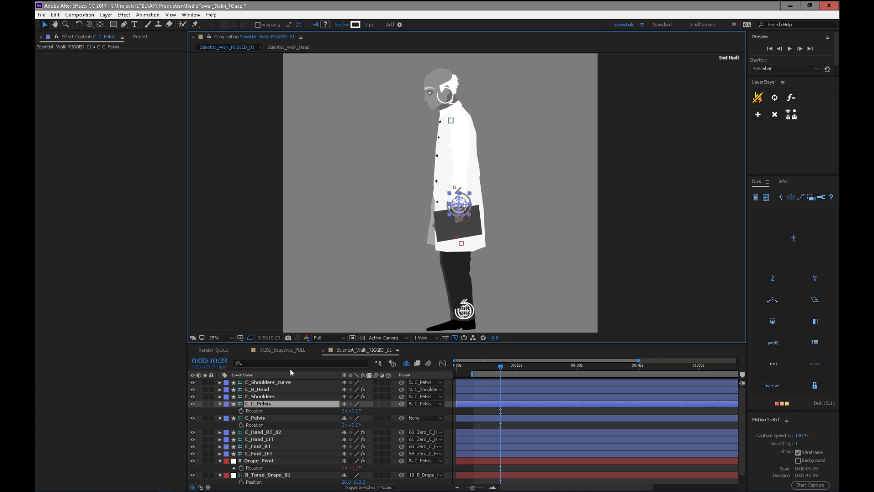
{"action": "left_click", "coordinate": [282, 397]}
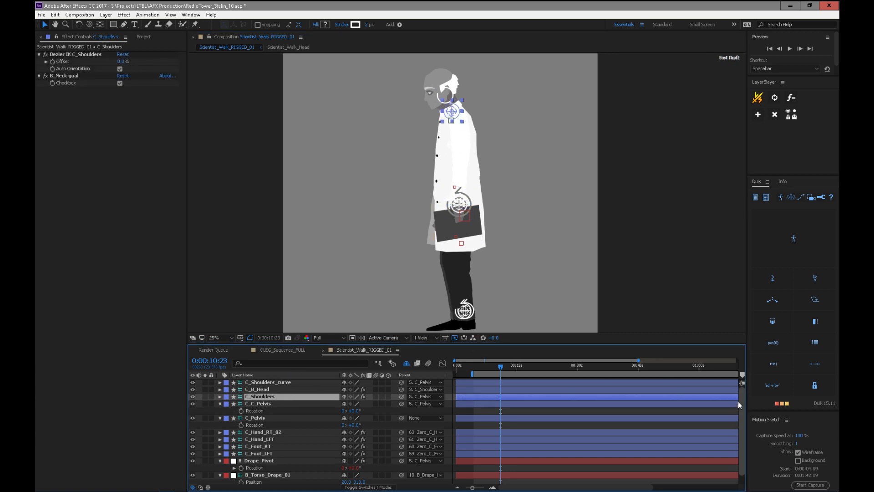
{"action": "mouse_move", "coordinate": [742, 413]}
{"action": "left_mouse_down"}
{"action": "mouse_move", "coordinate": [739, 433]}
{"action": "mouse_move", "coordinate": [742, 405]}
{"action": "left_mouse_up"}
{"action": "left_click", "coordinate": [286, 389]}
{"action": "left_click", "coordinate": [282, 397]}
{"action": "left_click", "coordinate": [283, 404]}
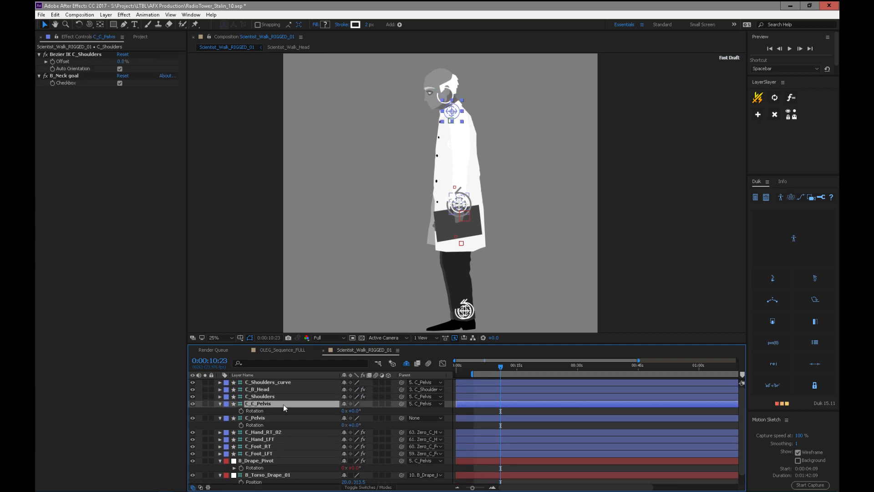
{"action": "left_click", "coordinate": [286, 437]}
{"action": "left_click", "coordinate": [286, 434], "text": "shift"}
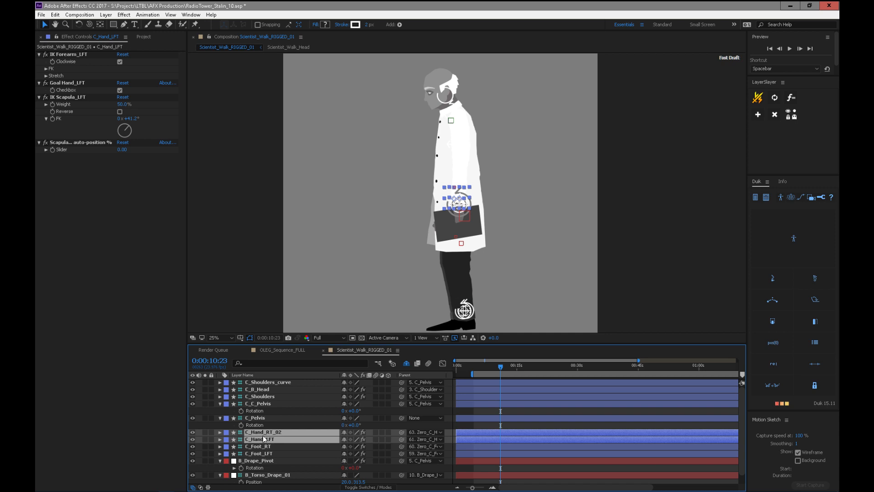
{"action": "left_click_drag", "start_coordinate": [265, 433], "coordinate": [285, 400]}
{"action": "left_click", "coordinate": [301, 404]}
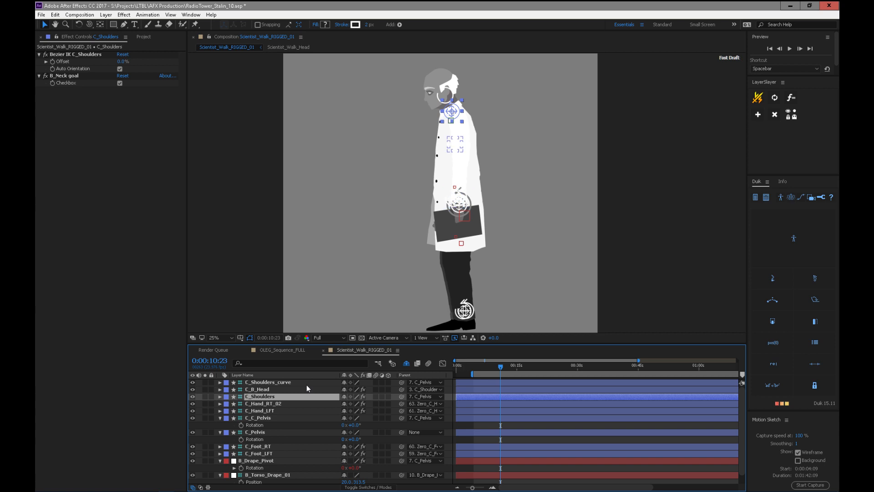
- Select C_Hand_LFT and try moving it up in front of the character, undoing the move
{"action": "left_click", "coordinate": [274, 410]}
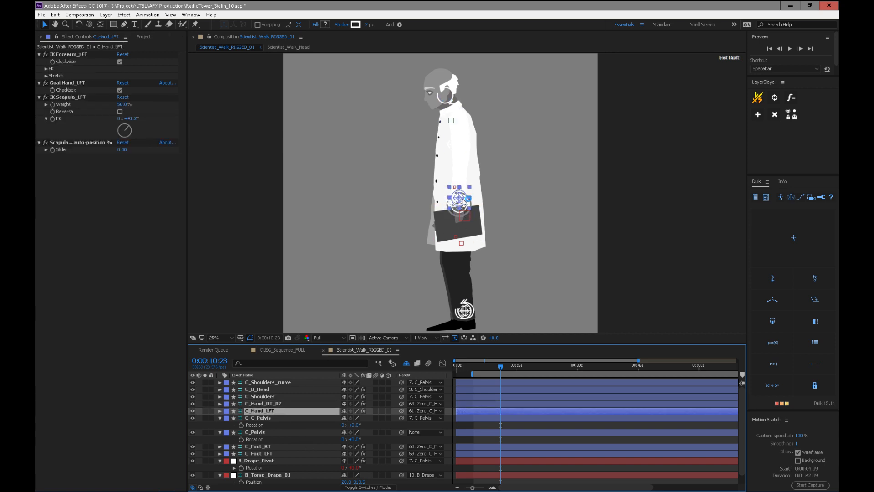
{"action": "left_click_drag", "start_coordinate": [464, 195], "coordinate": [398, 163]}
{"action": "key", "text": "ctrl+z"}
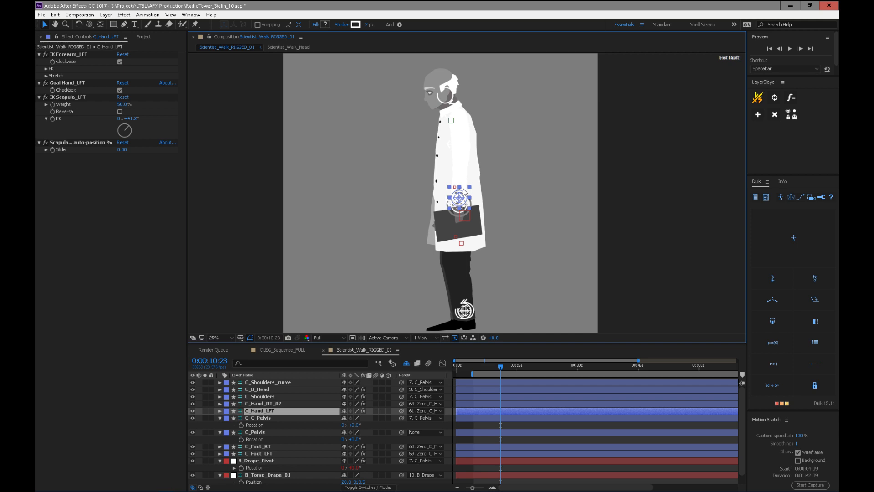
- Try C_Hand_LFT's Scapula auto-position slider at 50, test the hand's movement, and reset the slider to 0
{"action": "left_click_drag", "start_coordinate": [122, 149], "coordinate": [145, 149]}
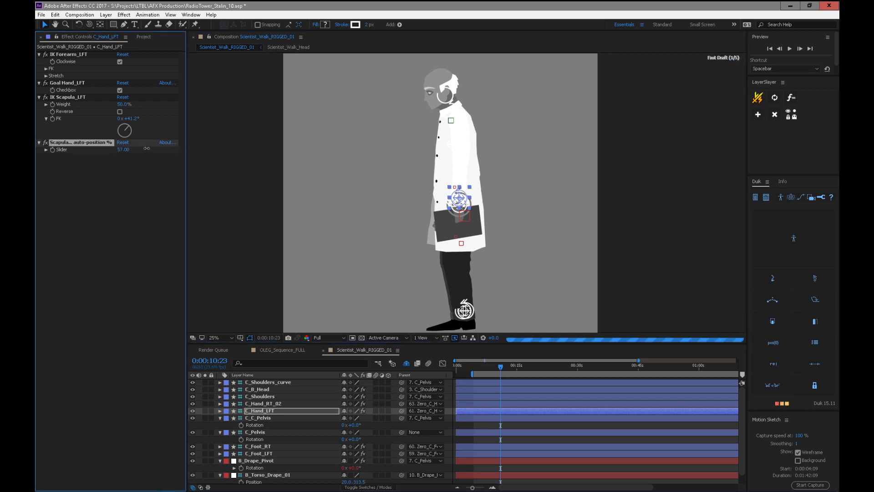
{"action": "left_click", "coordinate": [125, 149]}
{"action": "type", "text": "50"}
{"action": "key", "text": "Return"}
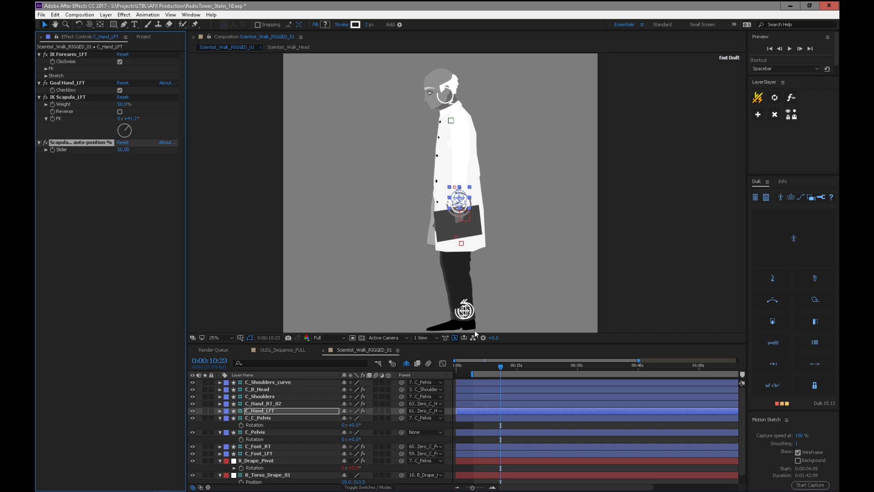
{"action": "mouse_move", "coordinate": [459, 198]}
{"action": "left_mouse_down"}
{"action": "mouse_move", "coordinate": [430, 194]}
{"action": "mouse_move", "coordinate": [492, 185]}
{"action": "mouse_move", "coordinate": [440, 200]}
{"action": "mouse_move", "coordinate": [460, 200]}
{"action": "left_mouse_up"}
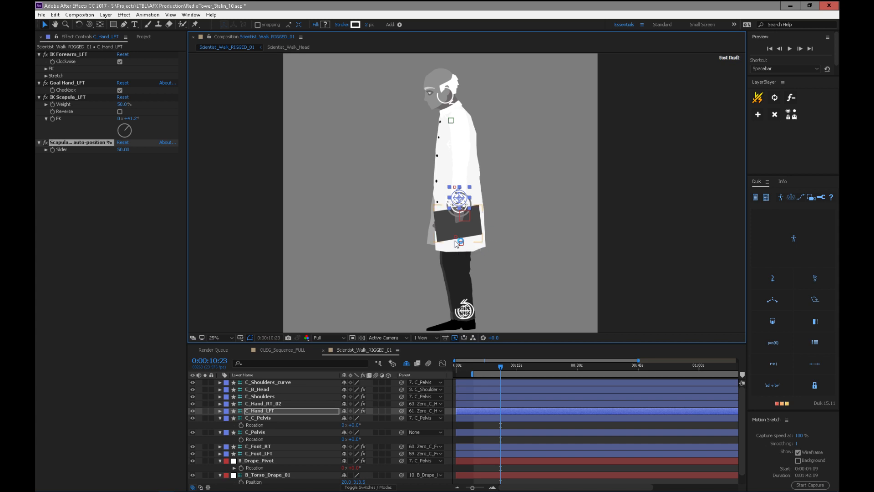
{"action": "left_click", "coordinate": [129, 151]}
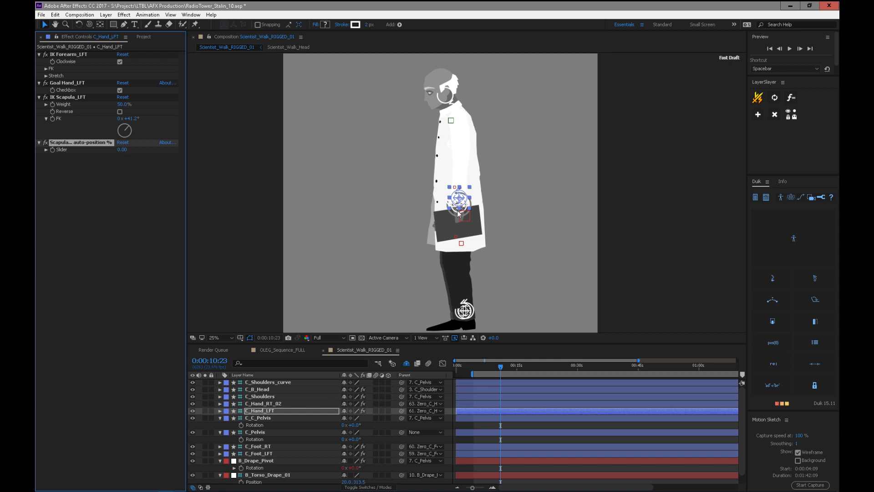
{"action": "mouse_move", "coordinate": [470, 200]}
{"action": "left_mouse_down"}
{"action": "mouse_move", "coordinate": [499, 183]}
{"action": "mouse_move", "coordinate": [466, 200]}
{"action": "mouse_move", "coordinate": [475, 193]}
{"action": "left_mouse_up"}
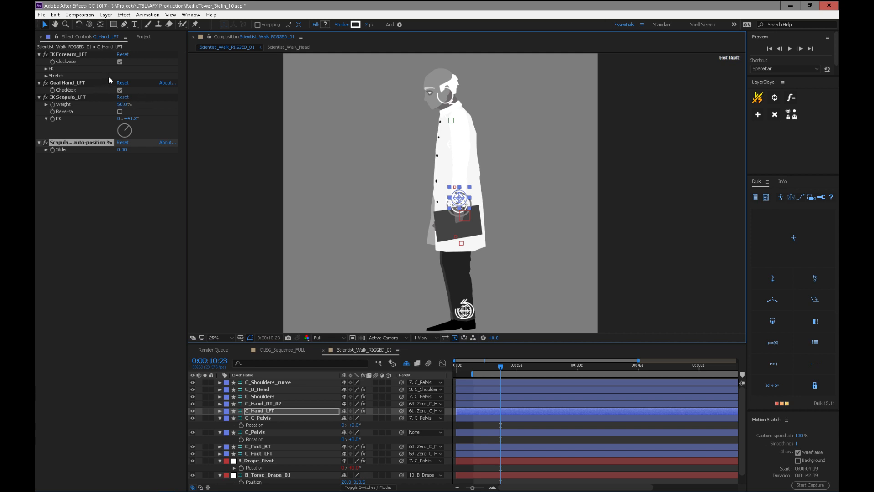
- Turn off Auto-Stretch in IK Forearm_LFT, set Scapula auto-position to 50, and test moving C_Hand_LFT, undoing the move
{"action": "left_click", "coordinate": [46, 75]}
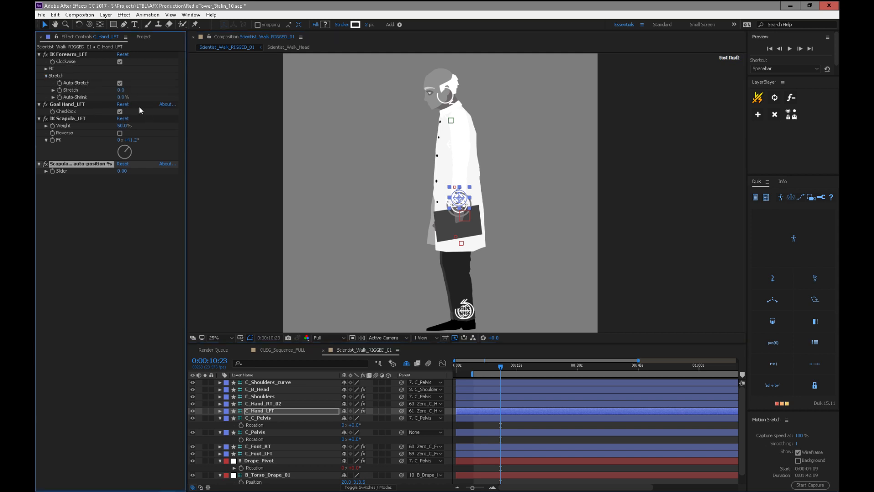
{"action": "left_click", "coordinate": [120, 82]}
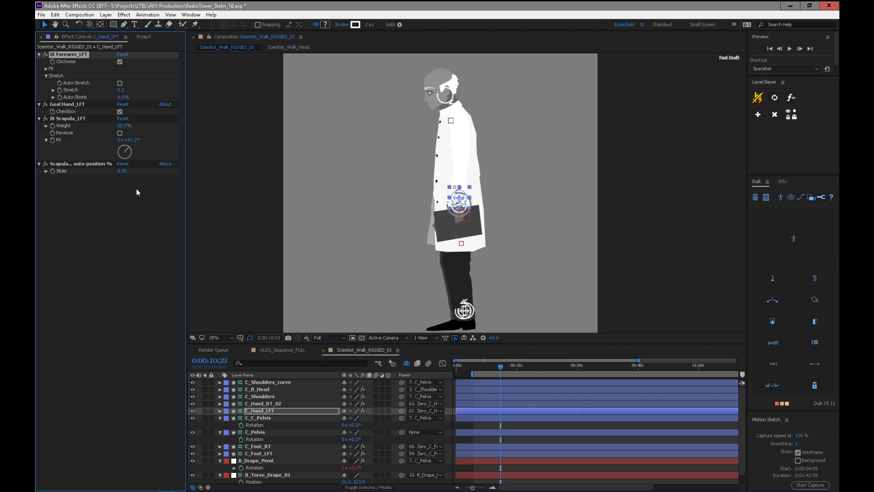
{"action": "left_click", "coordinate": [121, 171]}
{"action": "type", "text": "50"}
{"action": "key", "text": "Return"}
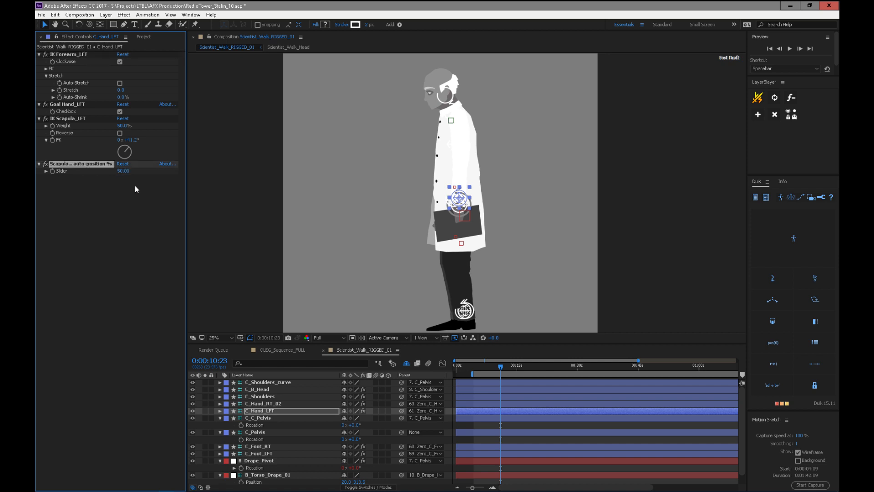
{"action": "left_click_drag", "start_coordinate": [459, 207], "coordinate": [477, 197]}
{"action": "key", "text": "ctrl+z"}
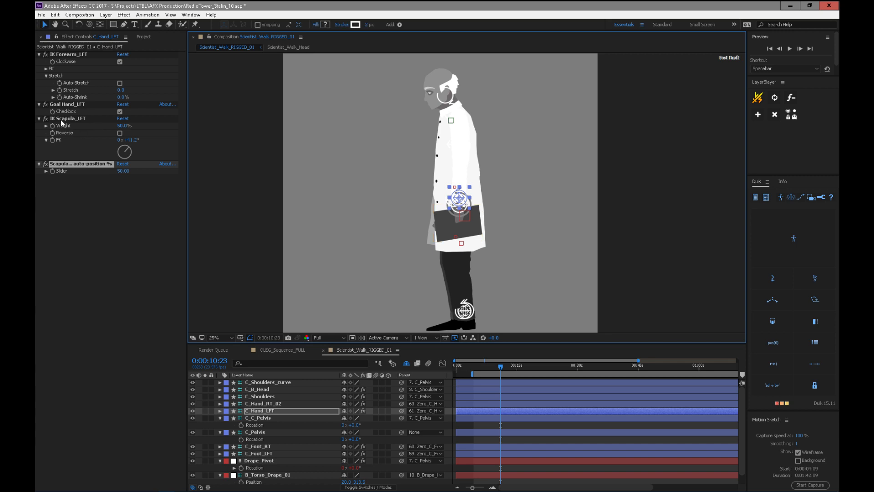
- Toggle Reverse on IK Scapula_LFT on and off again, and set the Scapula auto-position slider to 0
{"action": "left_click", "coordinate": [120, 132]}
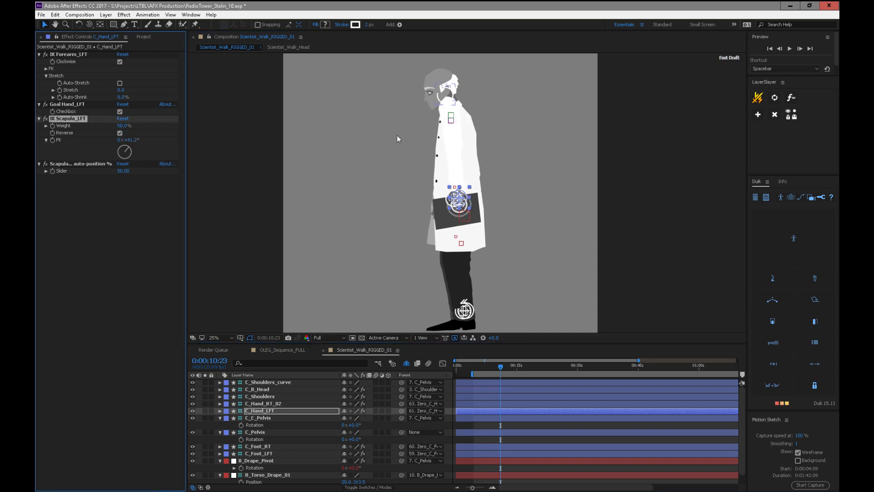
{"action": "left_click", "coordinate": [119, 132]}
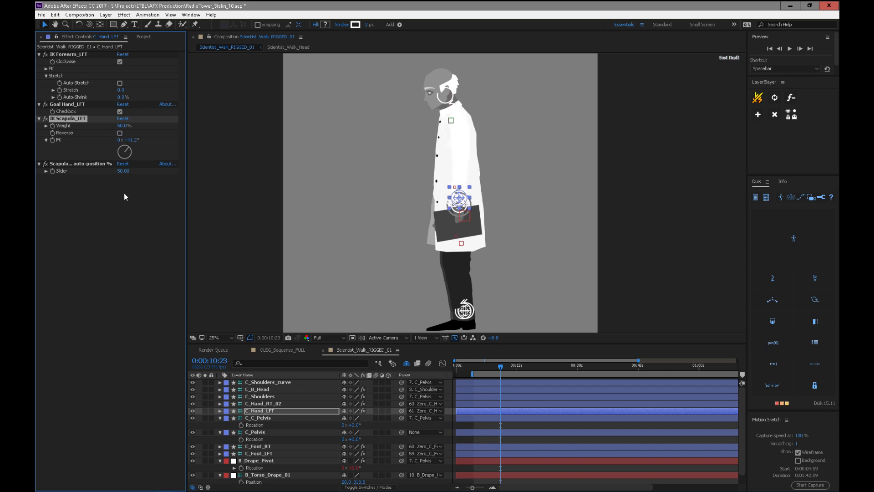
{"action": "left_click", "coordinate": [123, 172]}
{"action": "type", "text": "0"}
{"action": "key", "text": "Return"}
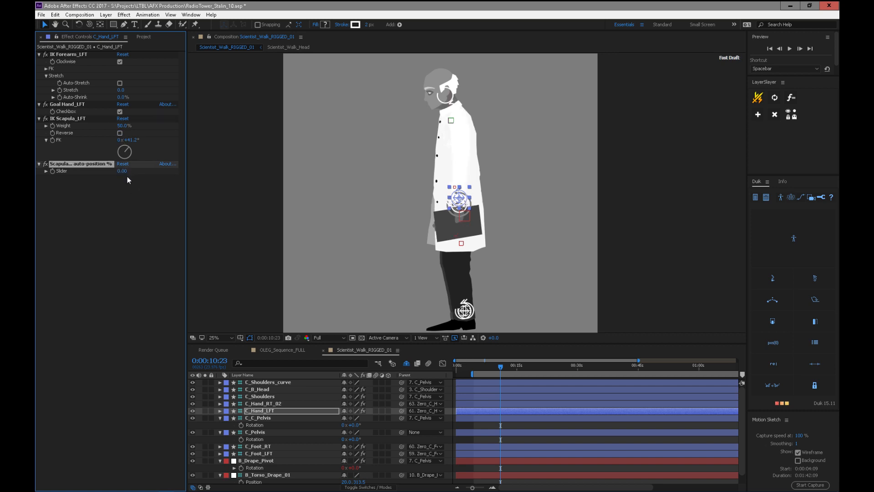
- Try another Scapula auto-position value while moving C_Hand_LFT behind the character, undo the move, and restore the slider to 0
{"action": "left_click", "coordinate": [122, 171]}
{"action": "type", "text": "2"}
{"action": "left_click_drag", "start_coordinate": [462, 200], "coordinate": [464, 197]}
{"action": "left_click_drag", "start_coordinate": [485, 197], "coordinate": [501, 192]}
{"action": "key", "text": "ctrl+z"}
{"action": "left_click", "coordinate": [124, 171]}
{"action": "type", "text": "0"}
{"action": "key", "text": "Return"}
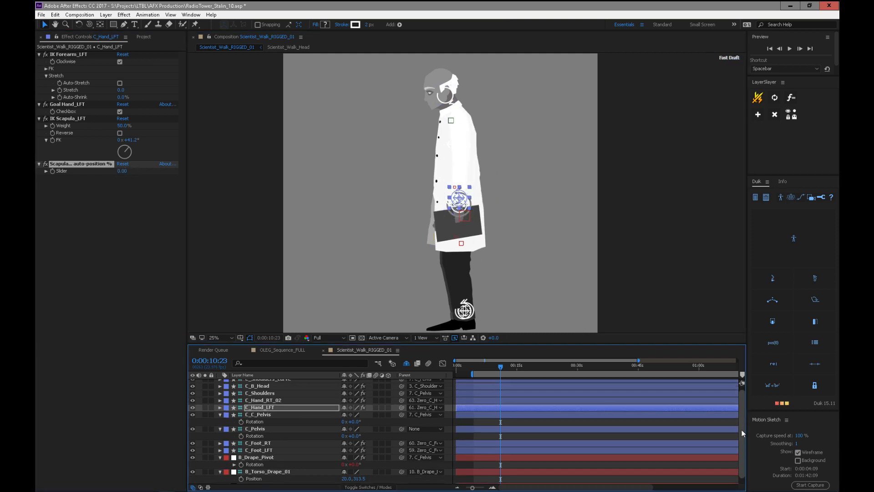
- Select C_Foot_RT and try moving the foot far forward, undoing the move
{"action": "scroll", "coordinate": [291, 430], "scroll_direction": "down", "scroll_amount": 1}
{"action": "left_click", "coordinate": [279, 438]}
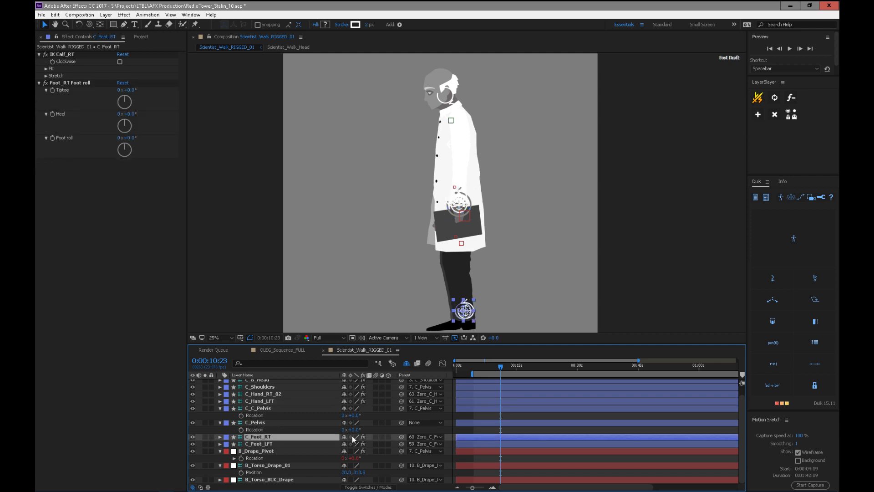
{"action": "left_click_drag", "start_coordinate": [465, 311], "coordinate": [335, 309]}
{"action": "key", "text": "ctrl+z"}
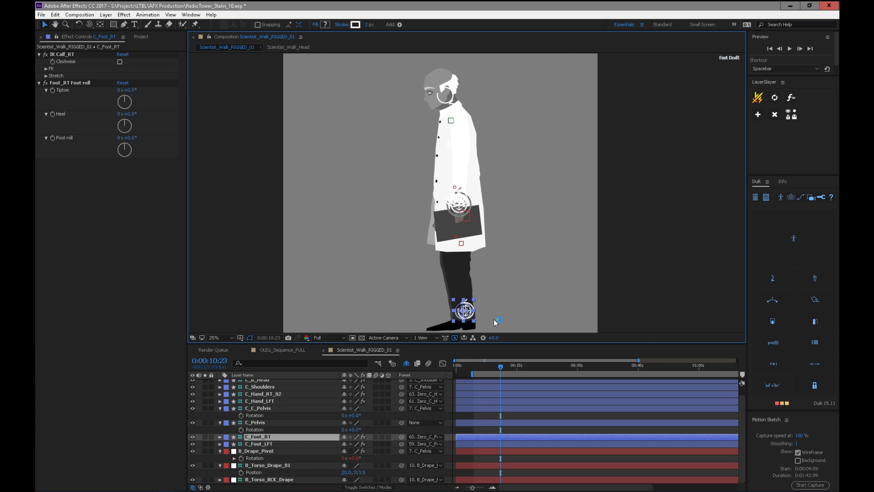
- Show the shy layers, unlock Thigh_LFT, and reveal its Position property
{"action": "mouse_move", "coordinate": [741, 424]}
{"action": "left_mouse_down"}
{"action": "mouse_move", "coordinate": [741, 401]}
{"action": "mouse_move", "coordinate": [743, 441]}
{"action": "left_mouse_up"}
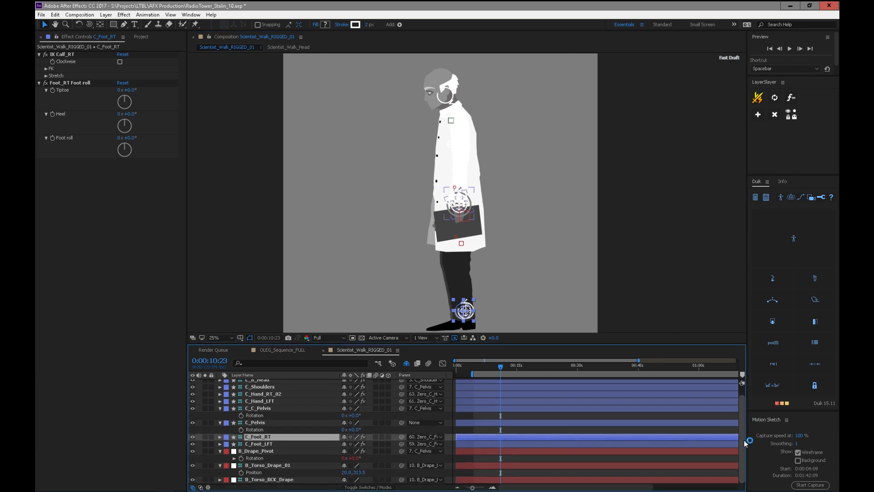
{"action": "left_click", "coordinate": [406, 363]}
{"action": "scroll", "coordinate": [741, 418], "scroll_direction": "down", "scroll_amount": 1}
{"action": "scroll", "coordinate": [737, 452], "scroll_direction": "down", "scroll_amount": 4}
{"action": "scroll", "coordinate": [741, 430], "scroll_direction": "down", "scroll_amount": 2}
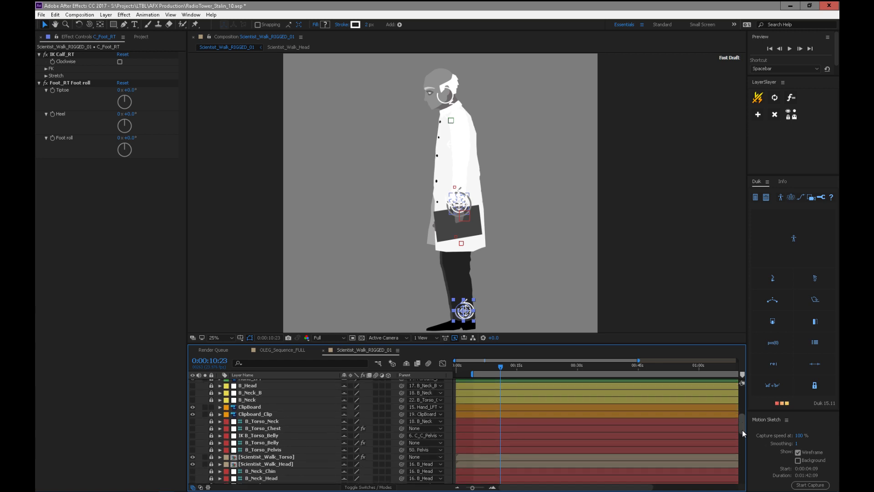
{"action": "left_click_drag", "start_coordinate": [742, 430], "coordinate": [738, 445]}
{"action": "left_click", "coordinate": [233, 412]}
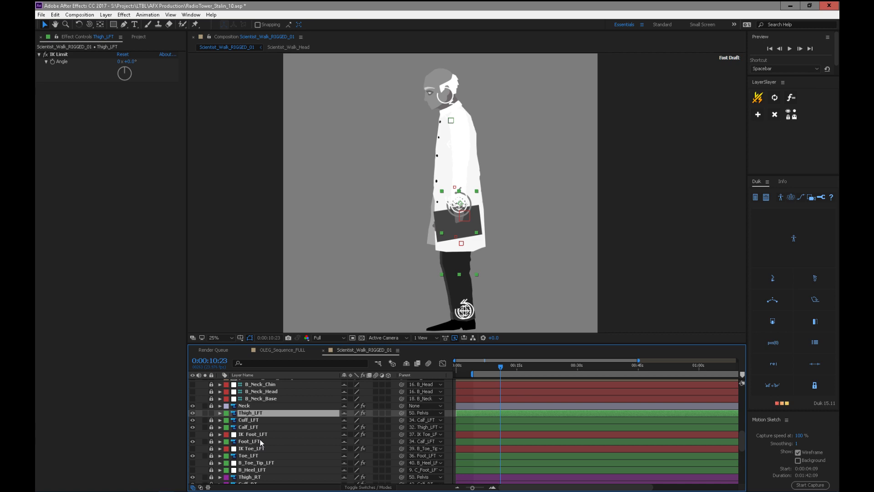
{"action": "key", "text": "p"}
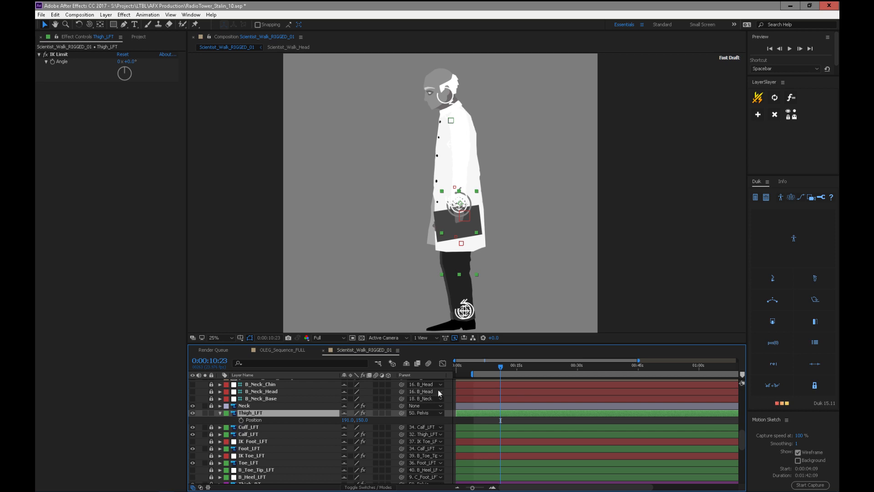
- Try shifting Thigh_LFT's Position, undo the change, and turn off the layer's shy setting
{"action": "left_click_drag", "start_coordinate": [347, 420], "coordinate": [305, 434]}
{"action": "key", "text": "ctrl+z"}
{"action": "left_click", "coordinate": [343, 414]}
- Unlock Thigh_RT, turn off its shy setting, reveal its Position, and hide the remaining shy layers
{"action": "scroll", "coordinate": [743, 441], "scroll_direction": "down", "scroll_amount": 4}
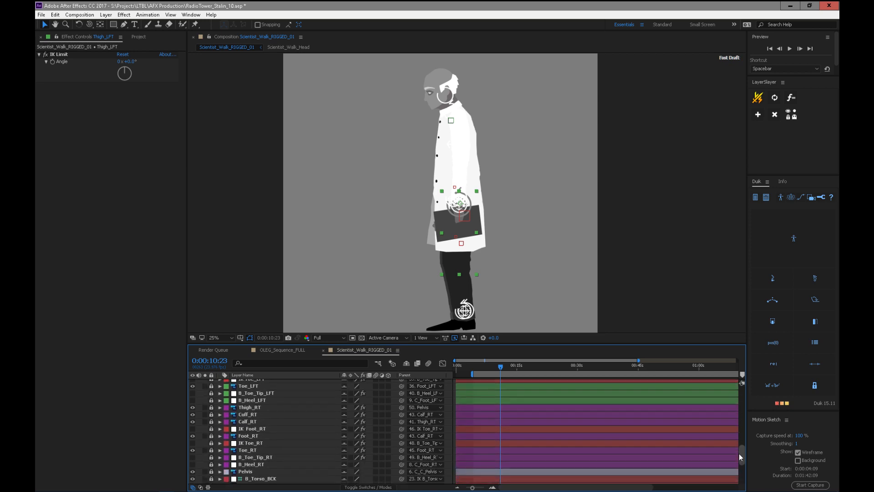
{"action": "left_click", "coordinate": [241, 411]}
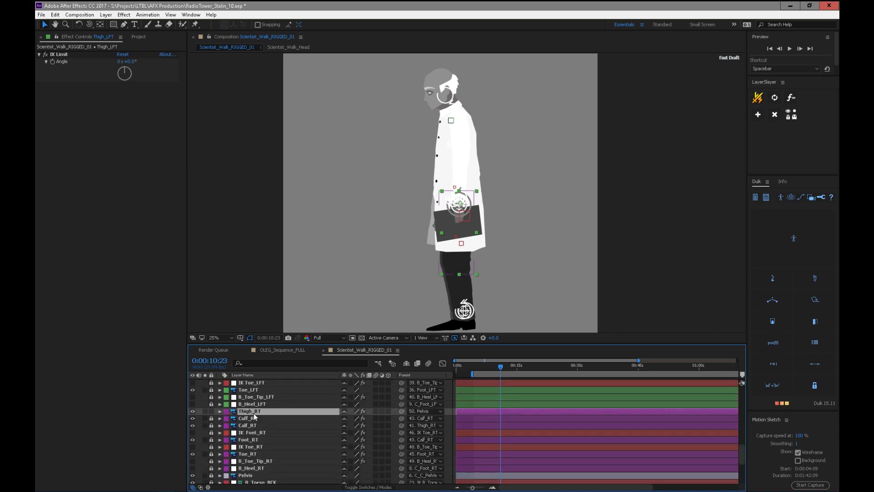
{"action": "key", "text": "p"}
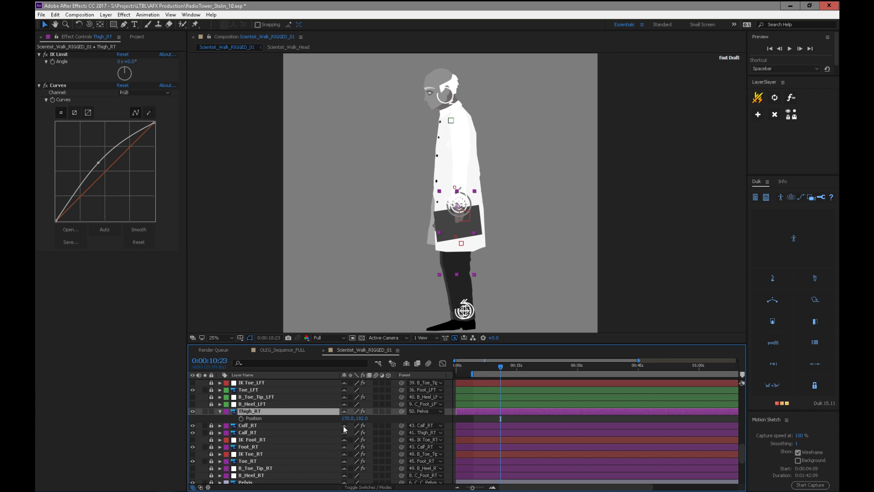
{"action": "left_click", "coordinate": [407, 362]}
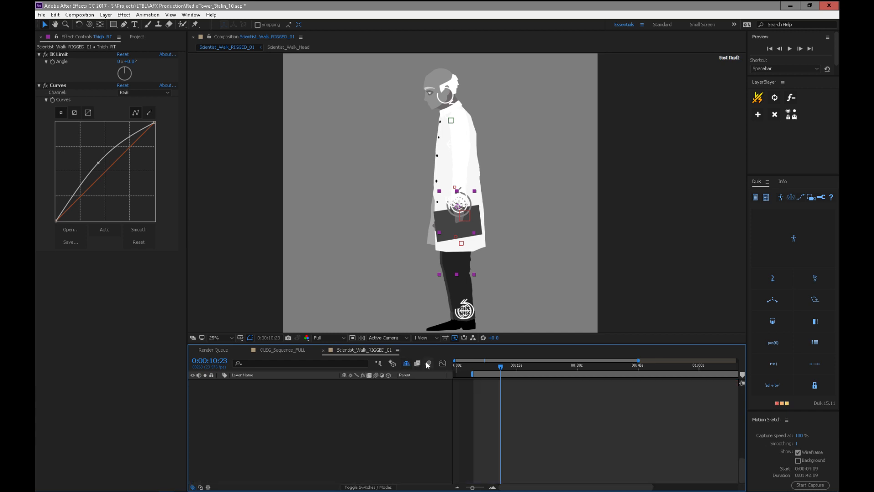
- Select Thigh_LFT and Thigh_RT together and move both below B_Torso_BCK_Drape in the layer stack
{"action": "left_click_drag", "start_coordinate": [740, 438], "coordinate": [741, 414]}
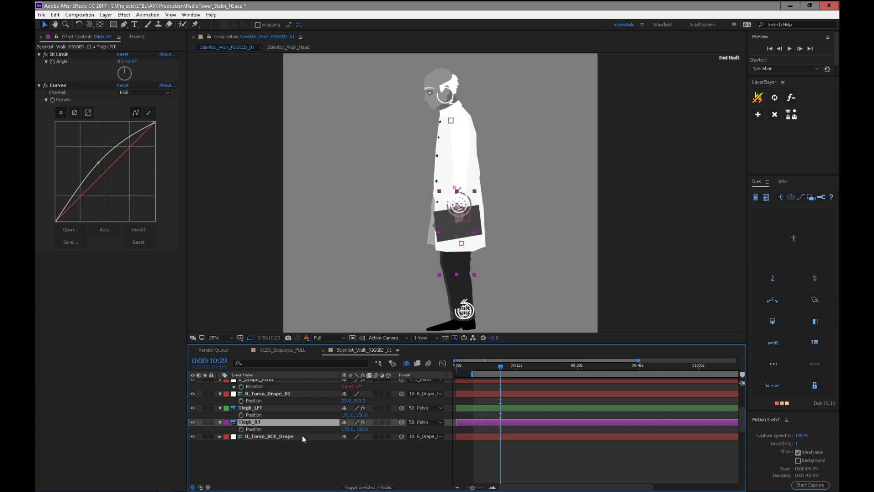
{"action": "left_click", "coordinate": [259, 412], "text": "shift"}
{"action": "scroll", "coordinate": [260, 412], "scroll_direction": "up", "scroll_amount": 2}
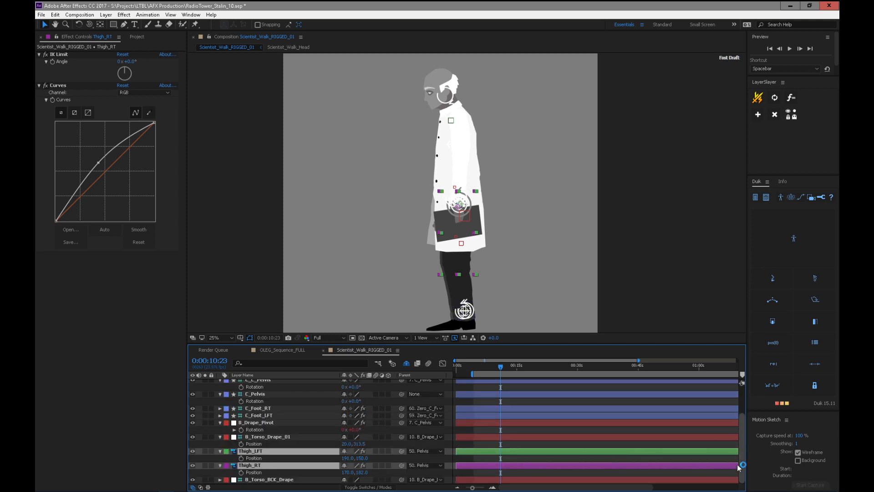
{"action": "left_click_drag", "start_coordinate": [255, 451], "coordinate": [258, 485]}
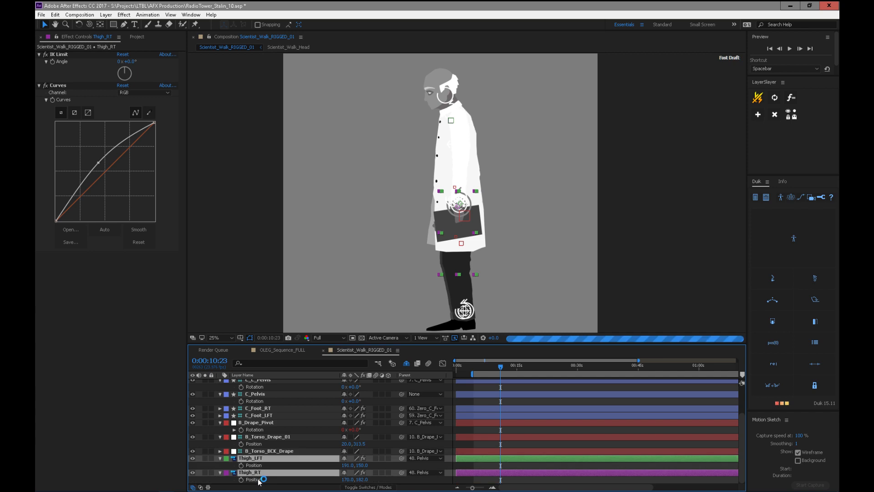
- Try shifting Thigh_LFT's horizontal Position and undo the change
{"action": "left_click", "coordinate": [284, 452]}
{"action": "left_click_drag", "start_coordinate": [346, 466], "coordinate": [335, 465]}
{"action": "key", "text": "ctrl+z"}
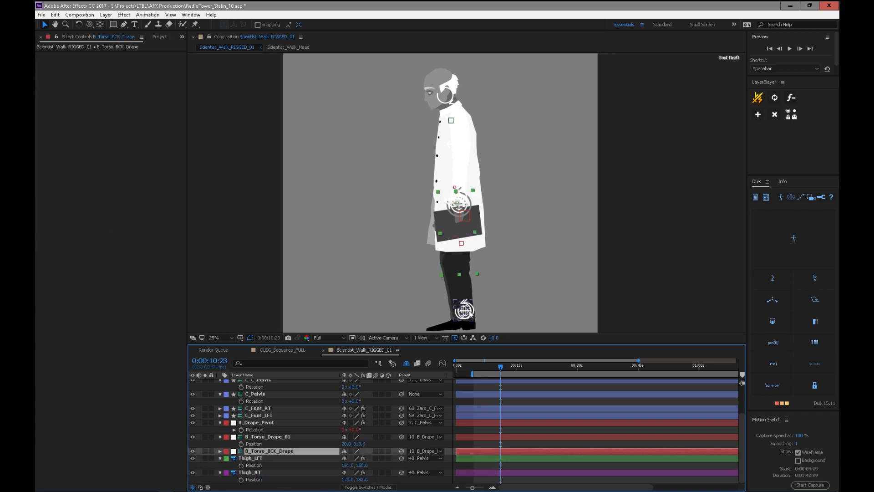
- Try stepping C_Foot_RT forward and adjusting Thigh_RT's Position to see how the leg meets the coat
{"action": "left_click_drag", "start_coordinate": [471, 313], "coordinate": [408, 312]}
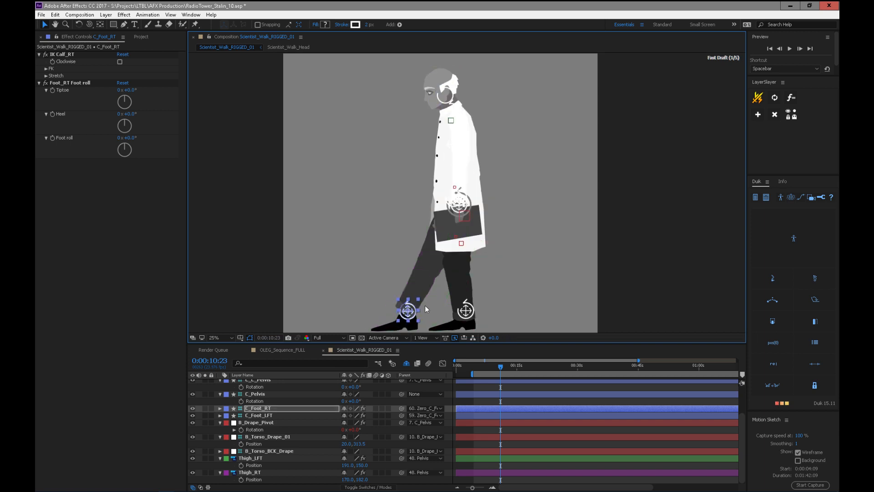
{"action": "key", "text": "space"}
{"action": "left_click_drag", "start_coordinate": [514, 276], "coordinate": [513, 221]}
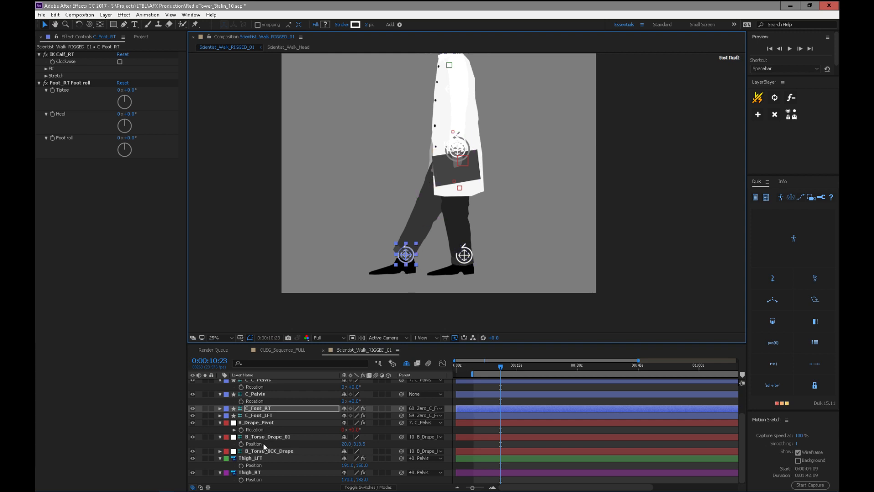
{"action": "left_click", "coordinate": [260, 458]}
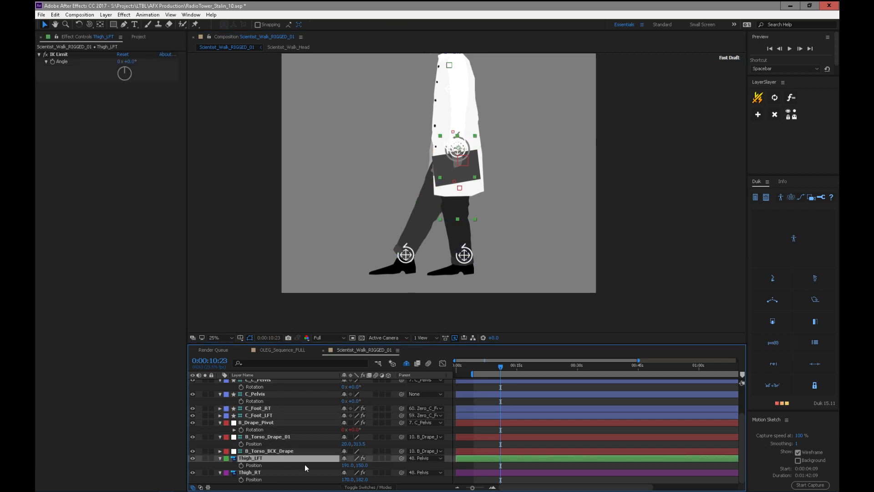
{"action": "left_click", "coordinate": [294, 474]}
{"action": "left_click_drag", "start_coordinate": [347, 479], "coordinate": [372, 481]}
{"action": "mouse_move", "coordinate": [407, 262]}
{"action": "left_mouse_down"}
{"action": "mouse_move", "coordinate": [415, 250]}
{"action": "mouse_move", "coordinate": [414, 269]}
{"action": "left_mouse_up"}
{"action": "left_click_drag", "start_coordinate": [346, 444], "coordinate": [396, 475]}
- Undo the thigh Position and foot test moves until the right leg is back in its standing pose
{"action": "key", "text": "ctrl+z"}
{"action": "key", "text": "ctrl+z"}
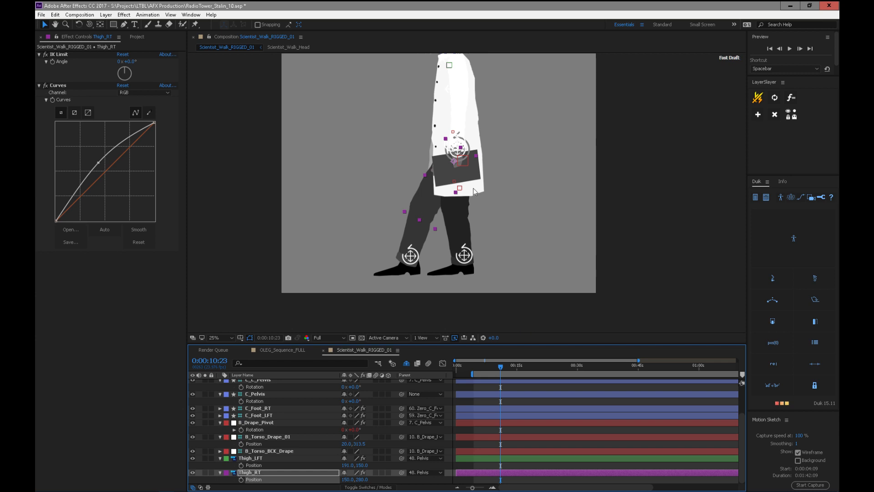
{"action": "key", "text": "ctrl+z"}
{"action": "key", "text": "ctrl+z"}
{"action": "key", "text": "ctrl+z"}
{"action": "key", "text": "ctrl+z"}
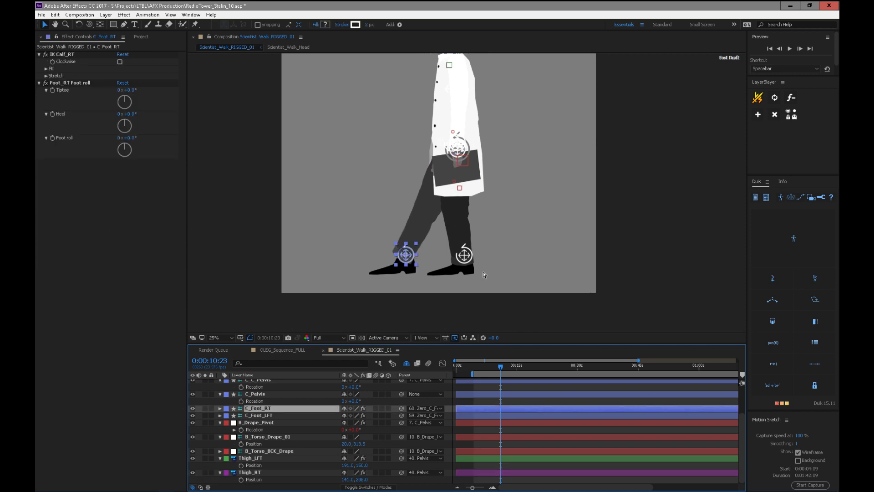
{"action": "key", "text": "ctrl+z"}
{"action": "key", "text": "ctrl+z"}
{"action": "key", "text": "ctrl+z"}
{"action": "key", "text": "ctrl+z"}
{"action": "key", "text": "ctrl+z"}
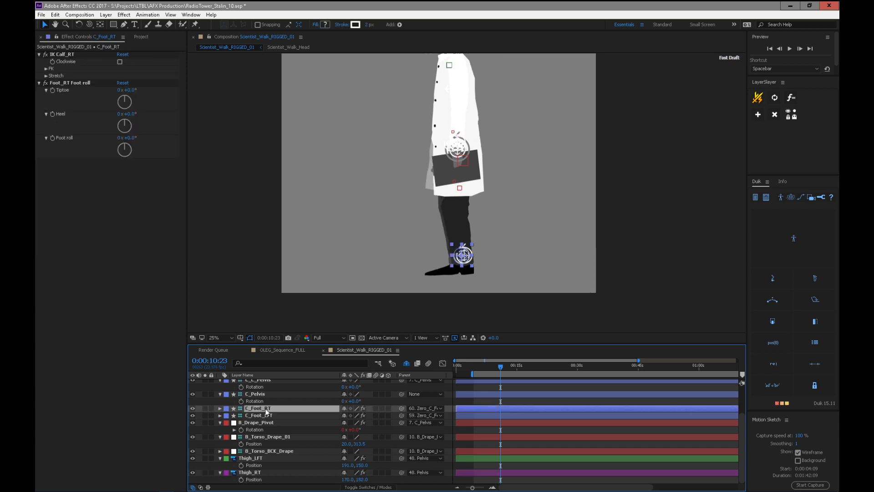
{"action": "left_click", "coordinate": [270, 459]}
{"action": "left_click", "coordinate": [272, 472], "text": "shift"}
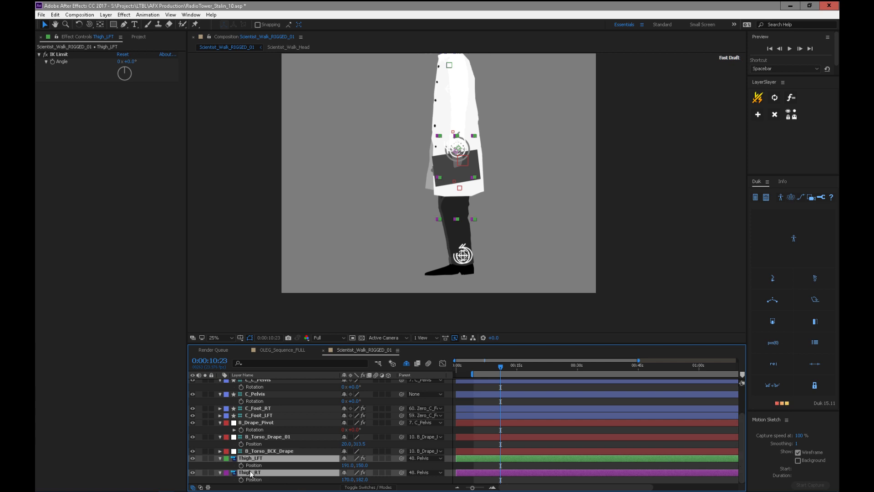
{"action": "left_click", "coordinate": [262, 451]}
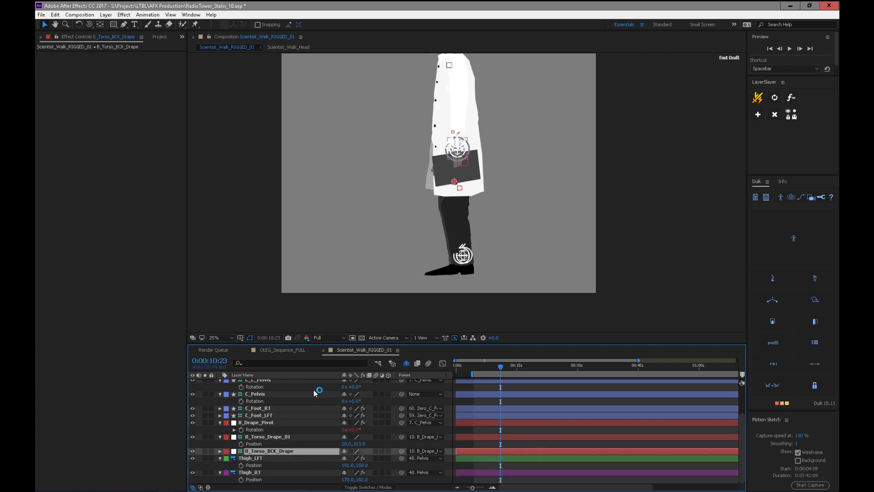
- Try swinging C_Hand_RT_02 forward, undo the move, and set its Scapula auto-position slider to 25
{"action": "left_click_drag", "start_coordinate": [743, 427], "coordinate": [744, 410]}
{"action": "key", "text": "space"}
{"action": "left_click_drag", "start_coordinate": [528, 246], "coordinate": [495, 275]}
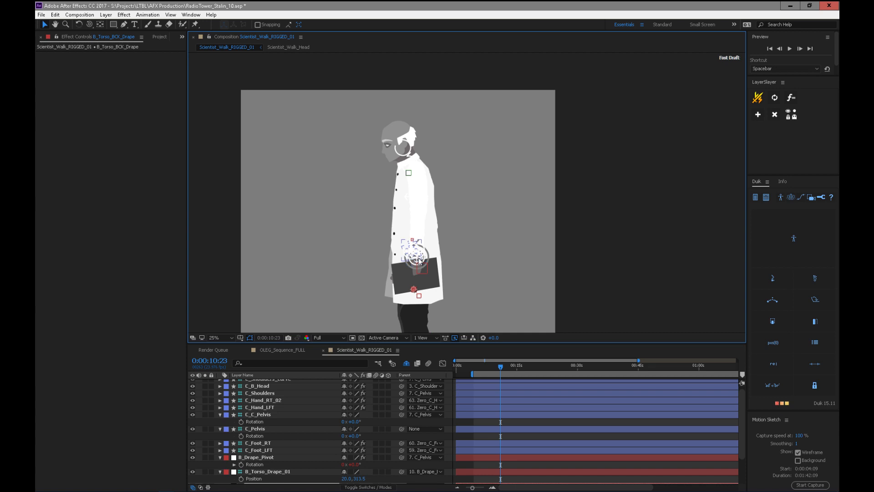
{"action": "left_click", "coordinate": [409, 250]}
{"action": "left_click_drag", "start_coordinate": [407, 250], "coordinate": [361, 237]}
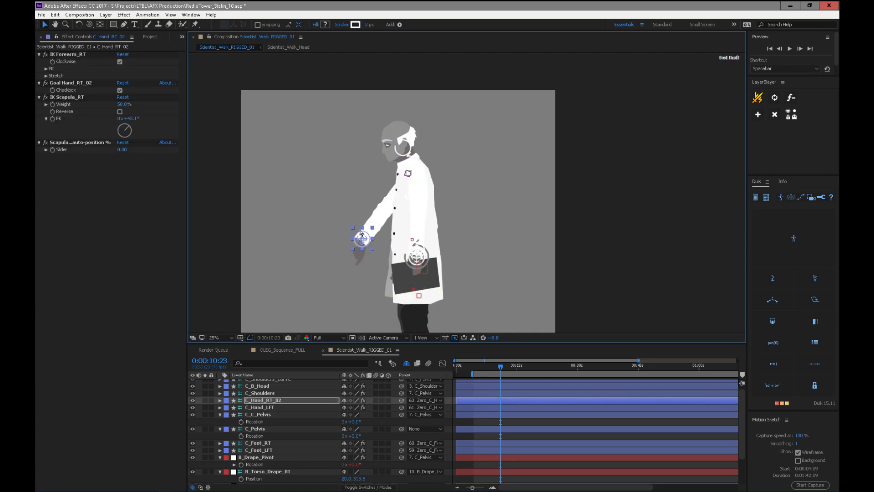
{"action": "key", "text": "ctrl+z"}
{"action": "left_click_drag", "start_coordinate": [121, 150], "coordinate": [132, 151]}
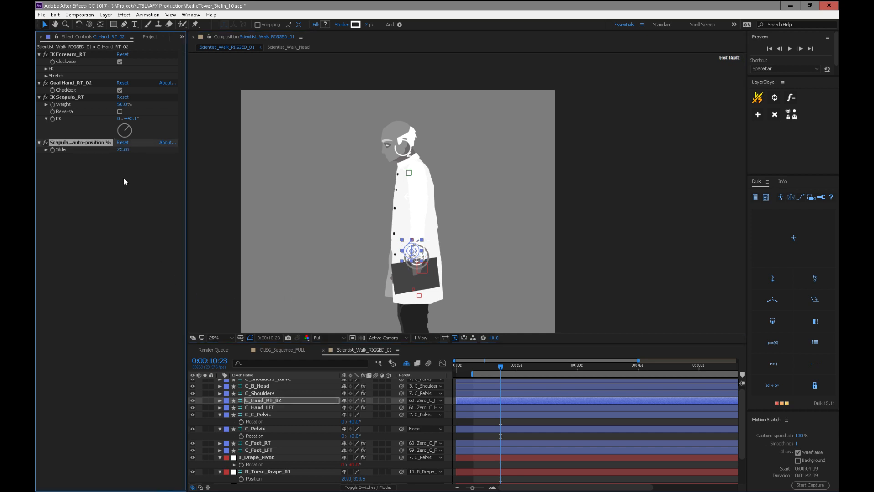
- Try swinging C_Hand_LFT backward, undo the move, and set its Scapula auto-position slider to 25
{"action": "left_click", "coordinate": [270, 408]}
{"action": "left_click_drag", "start_coordinate": [405, 251], "coordinate": [474, 230]}
{"action": "key", "text": "ctrl+z"}
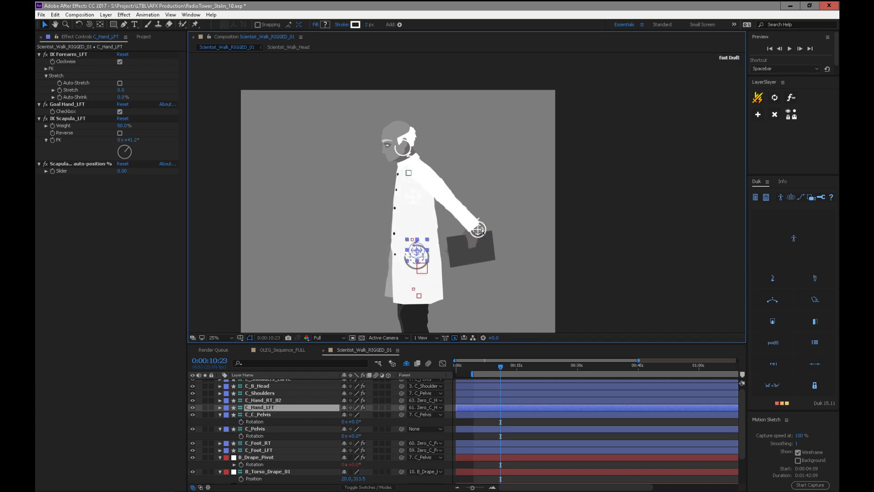
{"action": "left_click", "coordinate": [122, 171]}
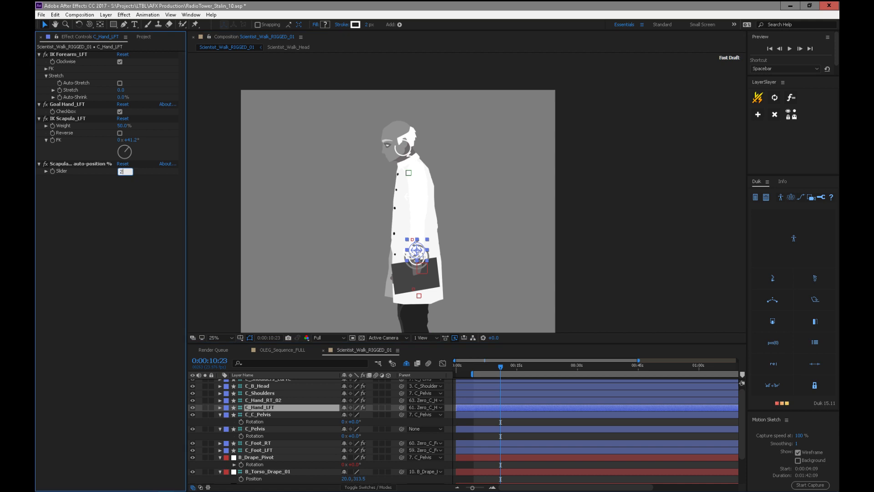
{"action": "type", "text": "25"}
{"action": "key", "text": "Return"}
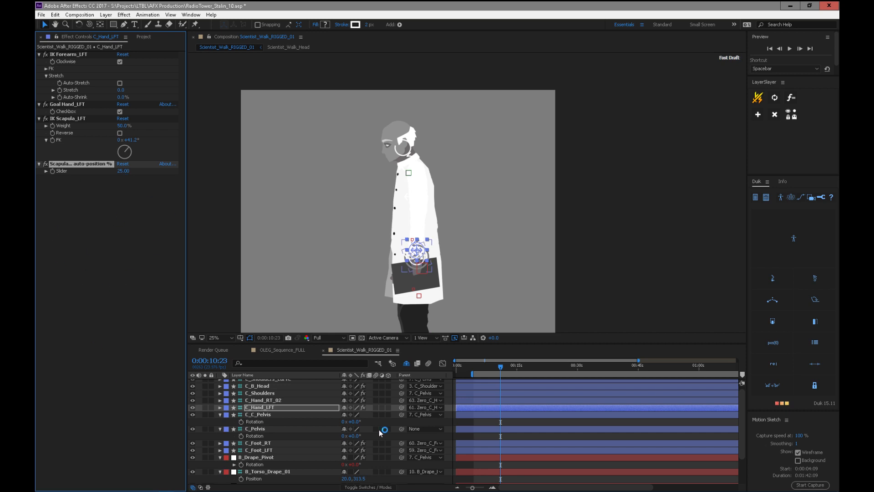
- Add a Checkbox Control effect to C_Hand_RT_02
{"action": "left_click", "coordinate": [271, 400]}
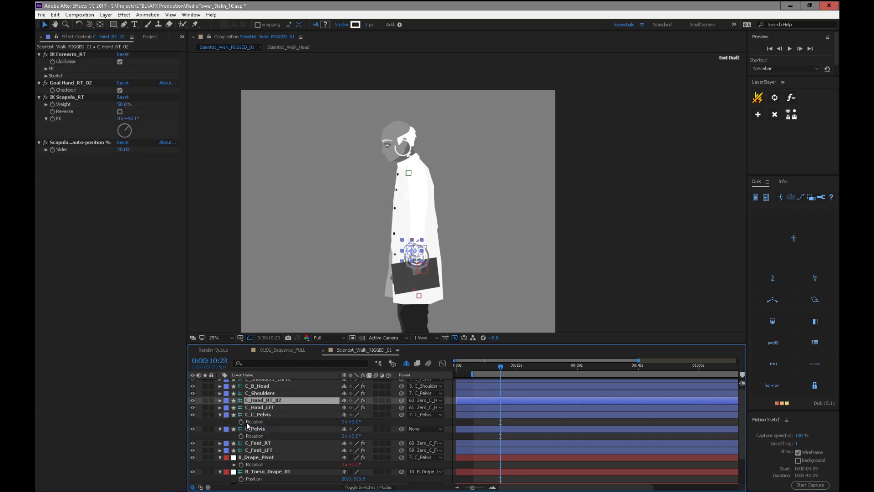
{"action": "right_click", "coordinate": [80, 186]}
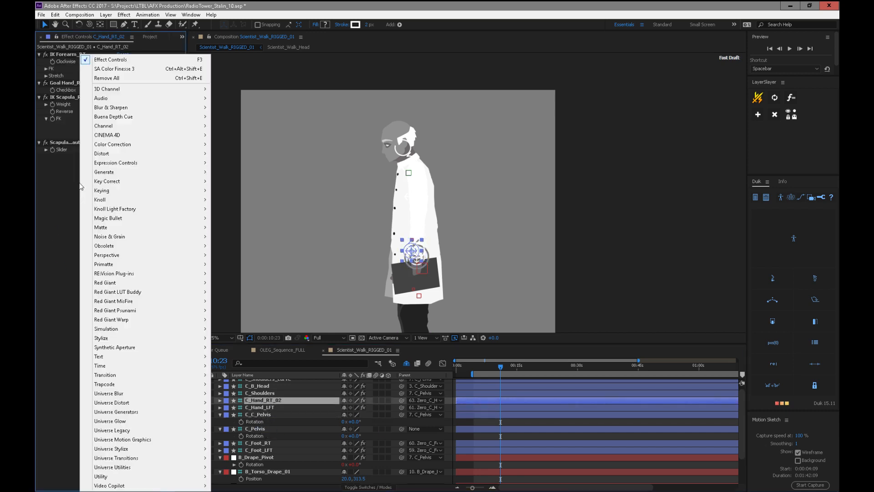
{"action": "mouse_move", "coordinate": [152, 168]}
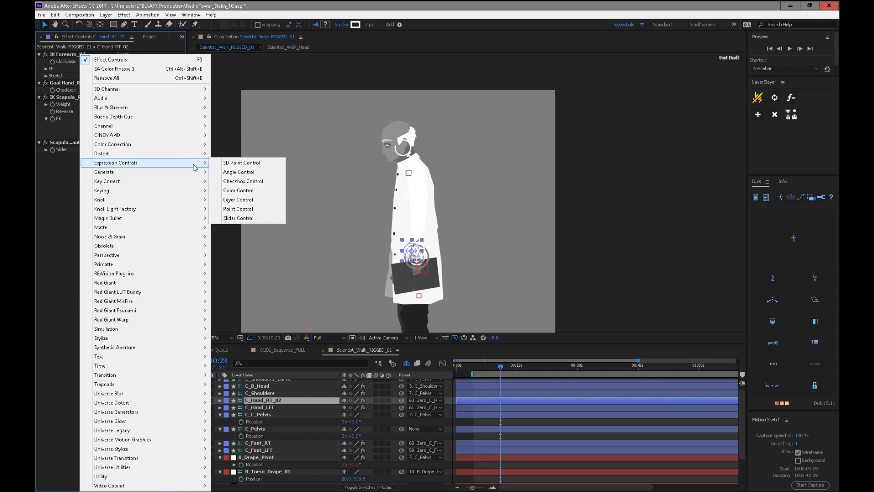
{"action": "left_click", "coordinate": [273, 182]}
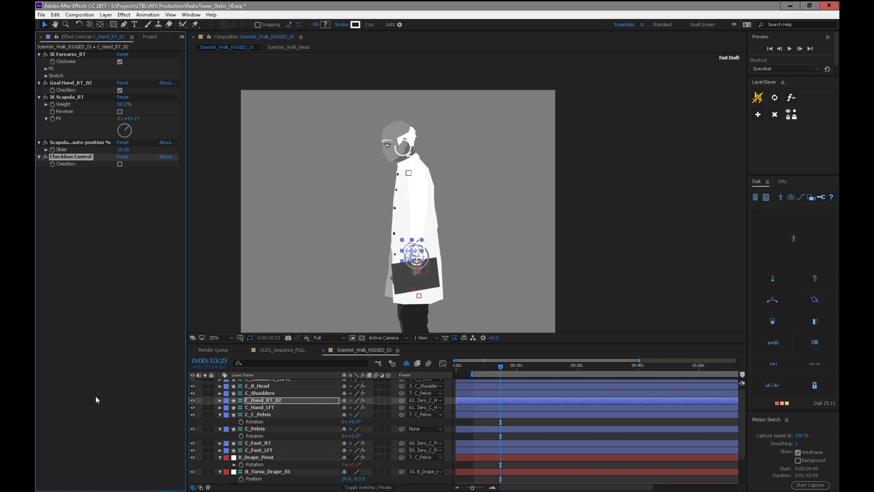
- Show the shy layers, unlock Hand_RT_01 and turn on its visibility
{"action": "left_click_drag", "start_coordinate": [741, 433], "coordinate": [736, 469]}
{"action": "left_click", "coordinate": [407, 363]}
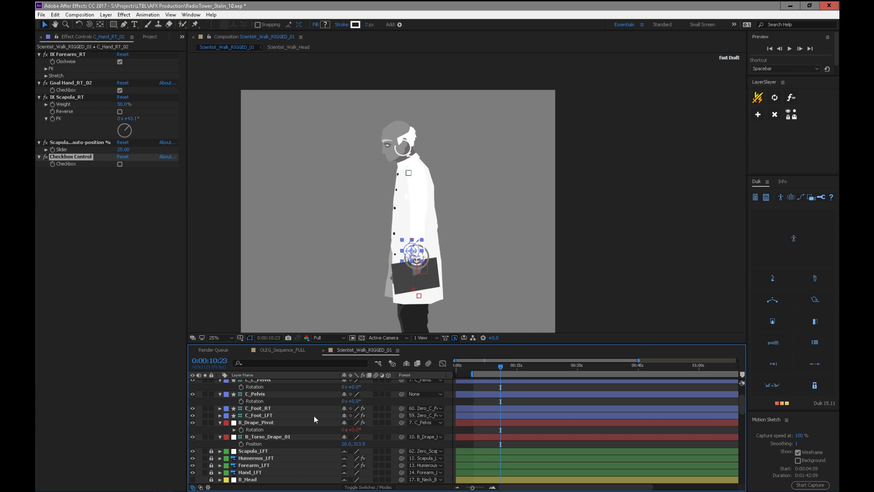
{"action": "left_click_drag", "start_coordinate": [742, 406], "coordinate": [734, 480]}
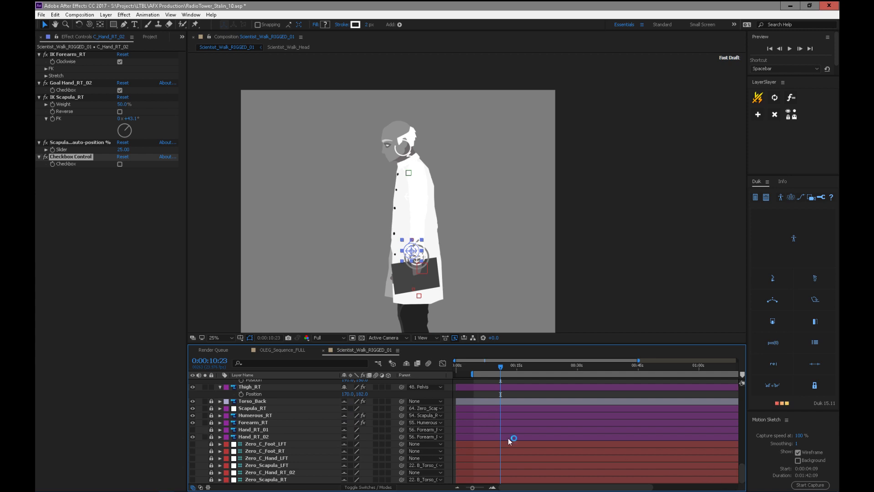
{"action": "left_click", "coordinate": [211, 430]}
{"action": "left_click", "coordinate": [193, 429]}
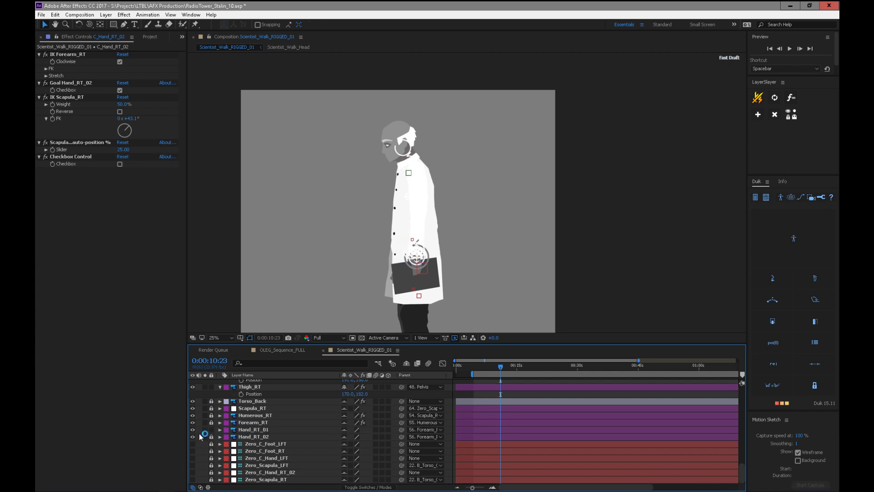
{"action": "left_click", "coordinate": [262, 430]}
{"action": "left_click", "coordinate": [265, 437]}
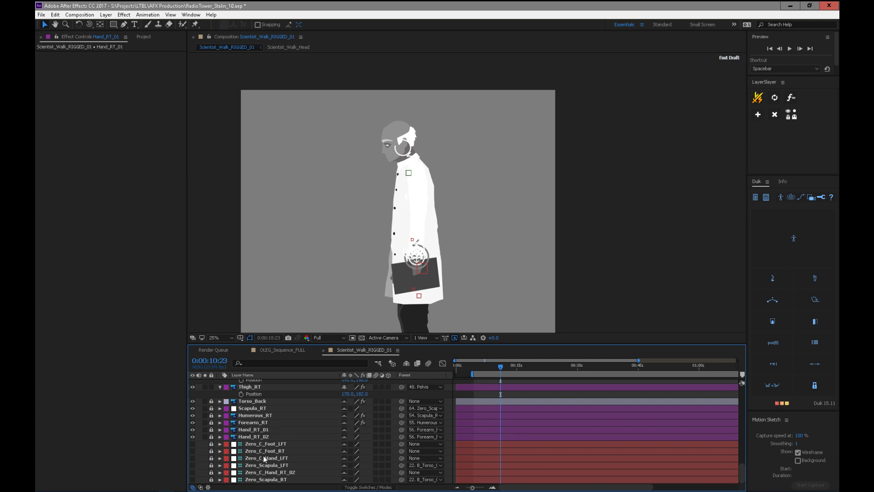
- Select C_Hand_RT_02 among the controllers and delete its Checkbox Control effect
{"action": "left_click_drag", "start_coordinate": [743, 469], "coordinate": [733, 396]}
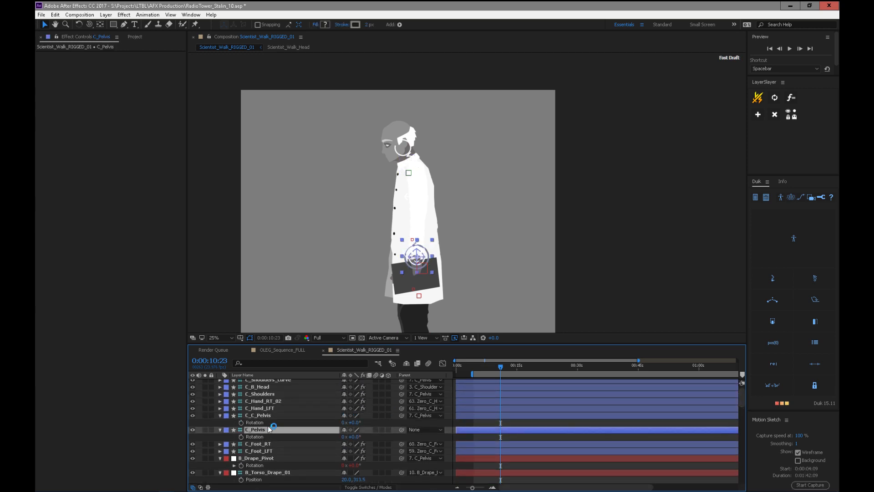
{"action": "left_click", "coordinate": [278, 407]}
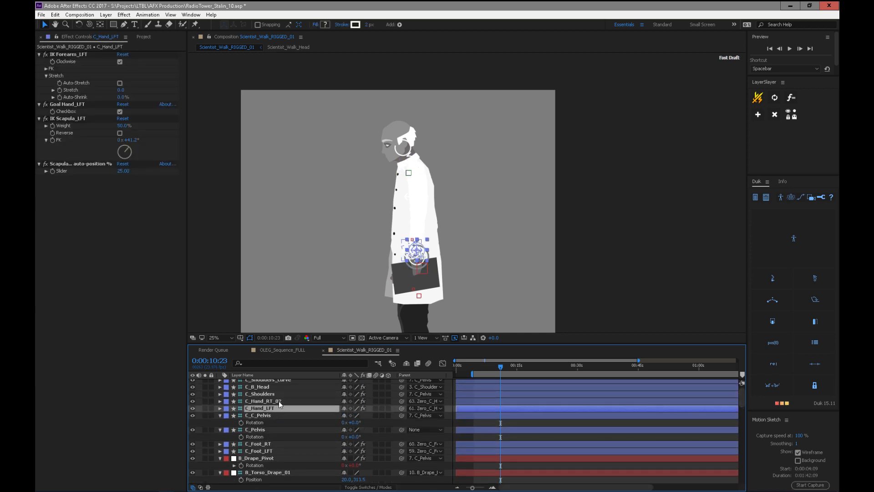
{"action": "left_click", "coordinate": [278, 400]}
{"action": "left_click", "coordinate": [280, 408]}
{"action": "left_click", "coordinate": [274, 400]}
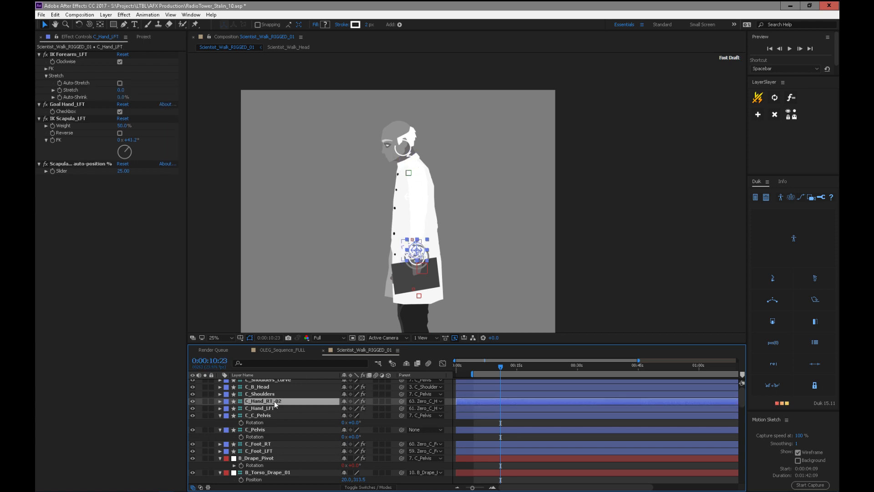
{"action": "left_click", "coordinate": [78, 157]}
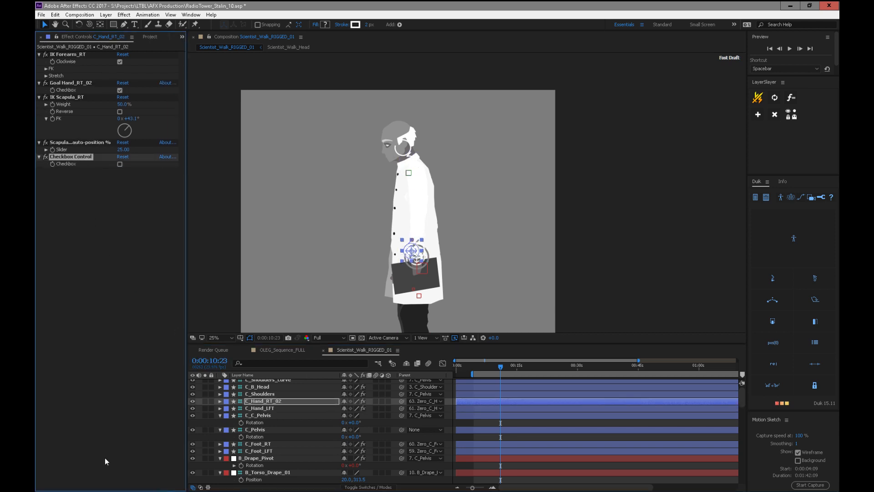
{"action": "key", "text": "Delete"}
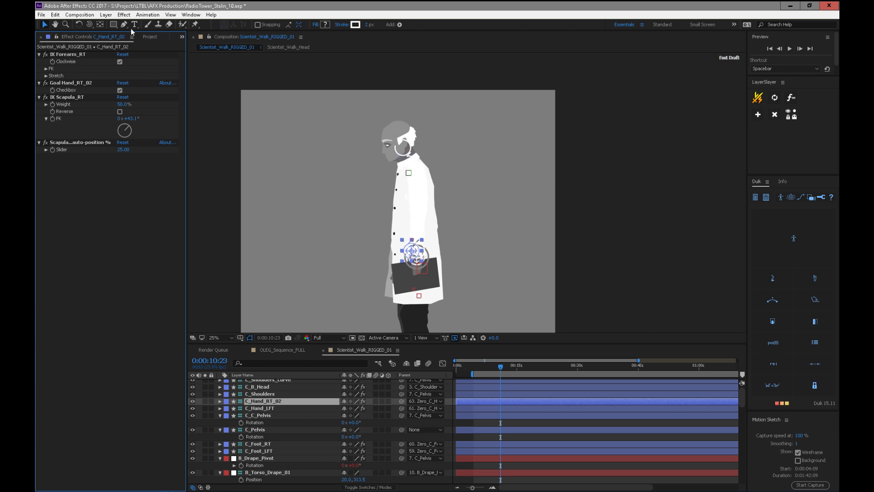
- Create a null object directly above C_Hand_RT_02 and rename it HandPose
{"action": "left_click", "coordinate": [108, 15]}
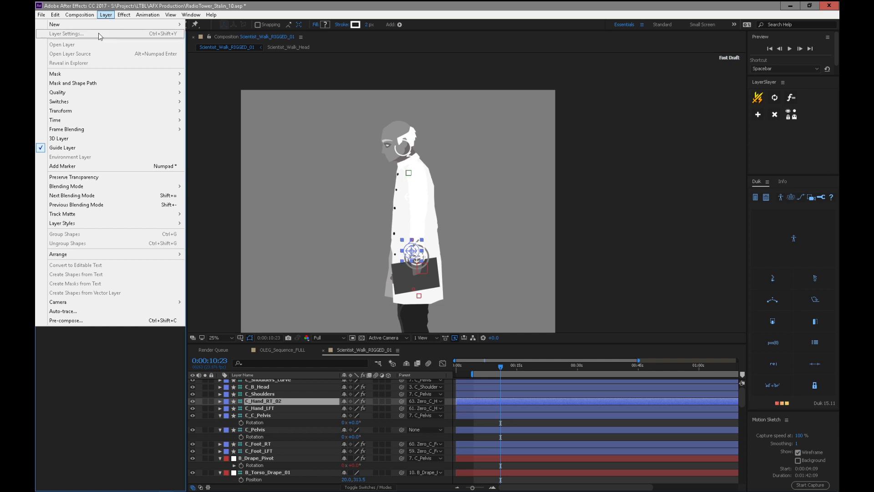
{"action": "mouse_move", "coordinate": [101, 26]}
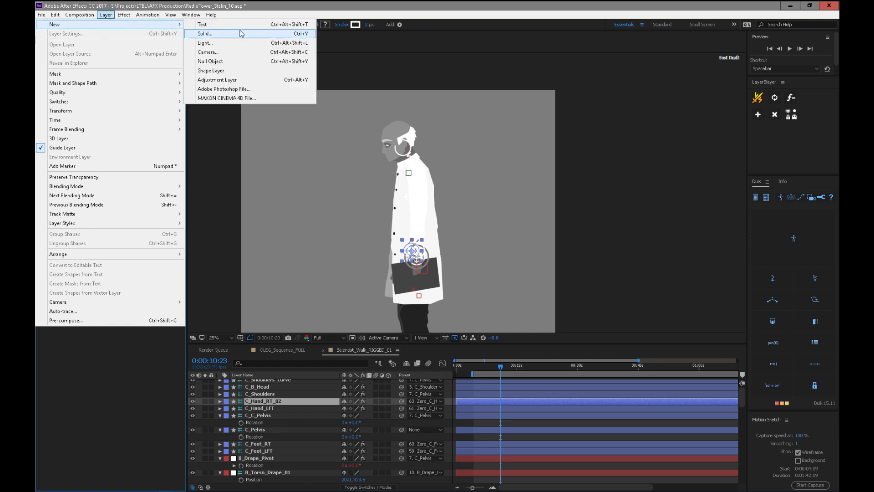
{"action": "left_click", "coordinate": [241, 61]}
{"action": "left_click", "coordinate": [258, 402]}
{"action": "key", "text": "Return"}
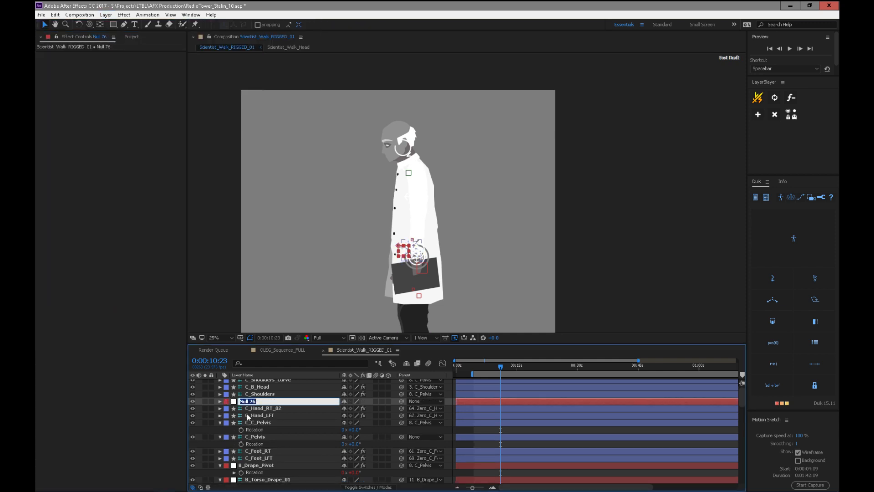
{"action": "type", "text": "HandPose"}
{"action": "key", "text": "Return"}
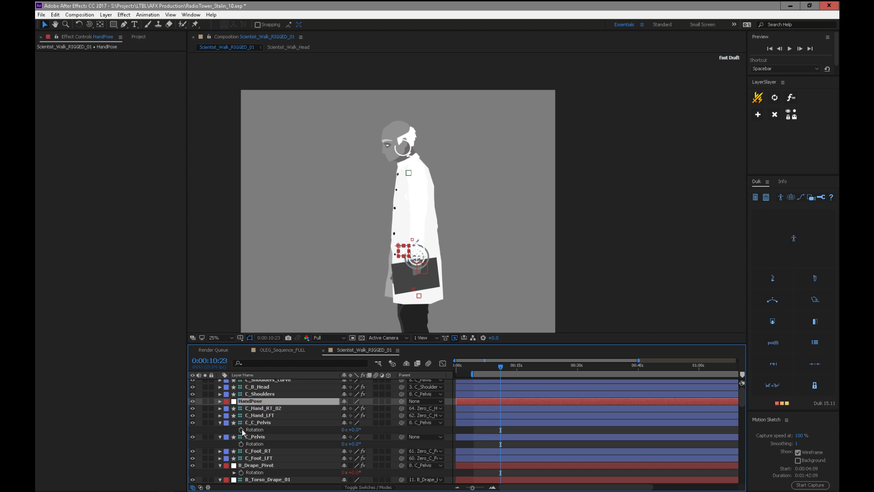
- Scale the HandPose null to 25% and set its label colour to Orange
{"action": "key", "text": "s"}
{"action": "left_click", "coordinate": [358, 409]}
{"action": "type", "text": "25"}
{"action": "key", "text": "Return"}
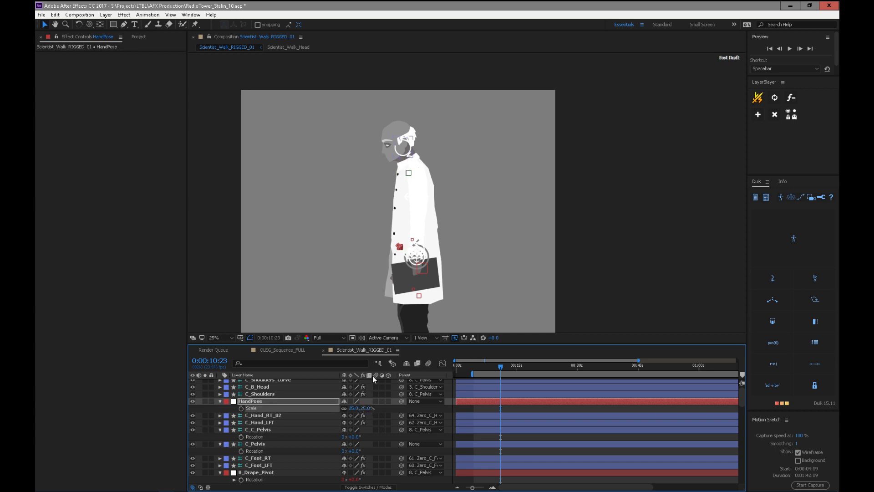
{"action": "left_click", "coordinate": [226, 401]}
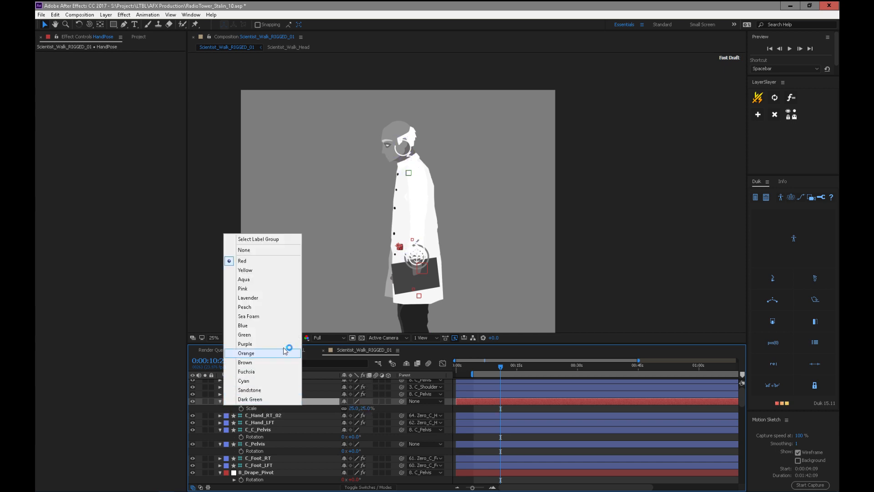
{"action": "left_click", "coordinate": [268, 354]}
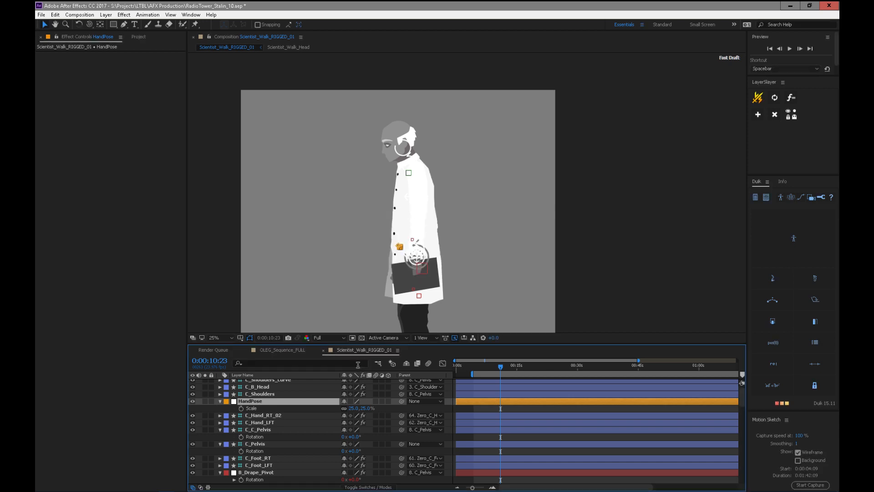
- Solo C_Hand_RT_02 and HandPose, and nudge the null down so it lines up beside the hand controller
{"action": "key", "text": "period"}
{"action": "key", "text": "space"}
{"action": "left_click_drag", "start_coordinate": [430, 236], "coordinate": [431, 186]}
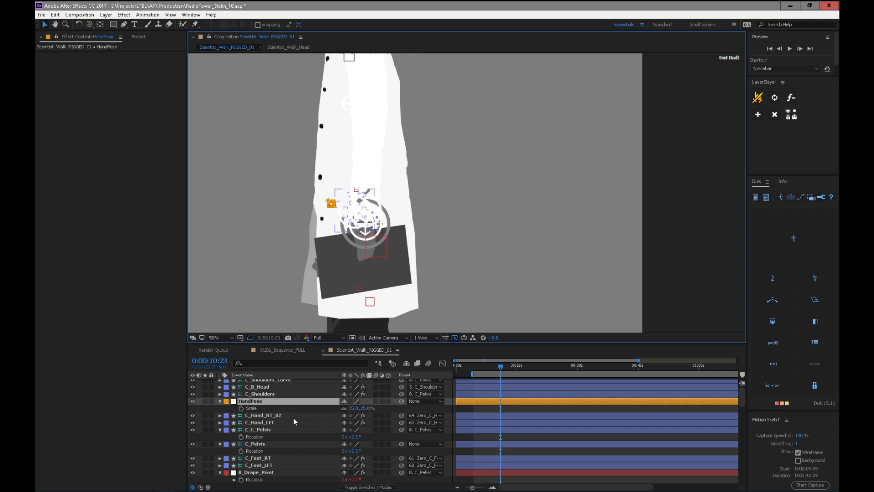
{"action": "left_click", "coordinate": [205, 415]}
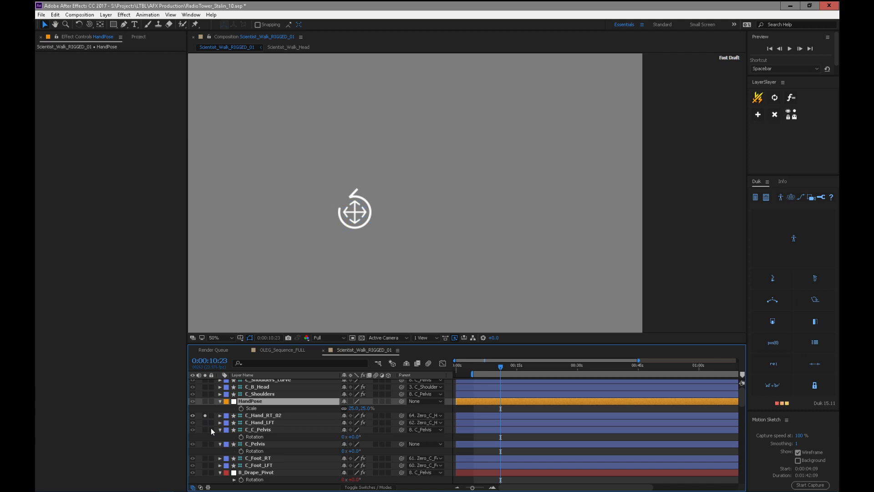
{"action": "left_click", "coordinate": [205, 401]}
{"action": "key", "text": "shift+Down"}
{"action": "key", "text": "shift+Down"}
{"action": "key", "text": "shift+Right"}
{"action": "key", "text": "shift+Left"}
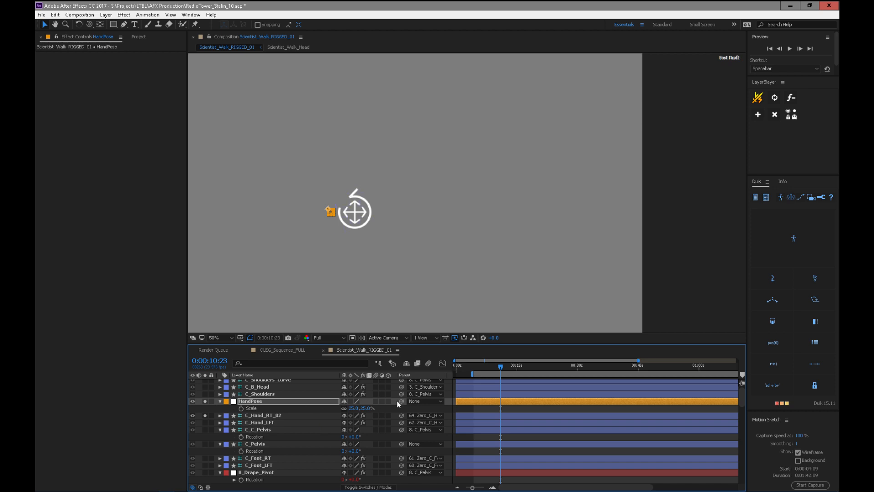
- Parent the HandPose null to C_Hand_RT_02 and rename it HandPose_RT
{"action": "left_click_drag", "start_coordinate": [396, 401], "coordinate": [260, 413]}
{"action": "left_click", "coordinate": [260, 398]}
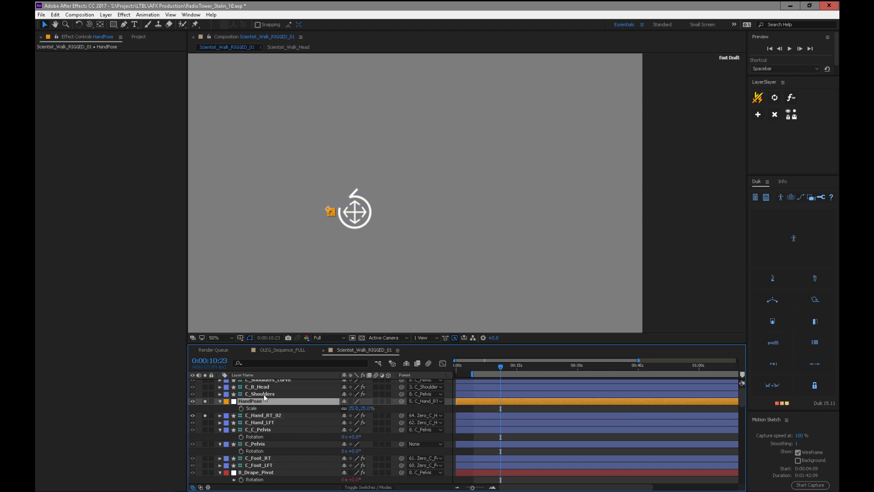
{"action": "key", "text": "Return"}
{"action": "key", "text": "Right"}
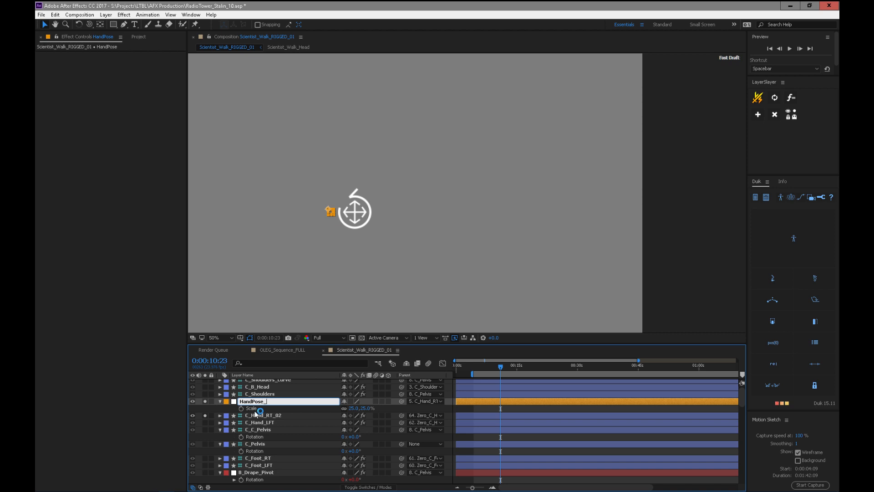
{"action": "type", "text": "_RT"}
{"action": "key", "text": "Return"}
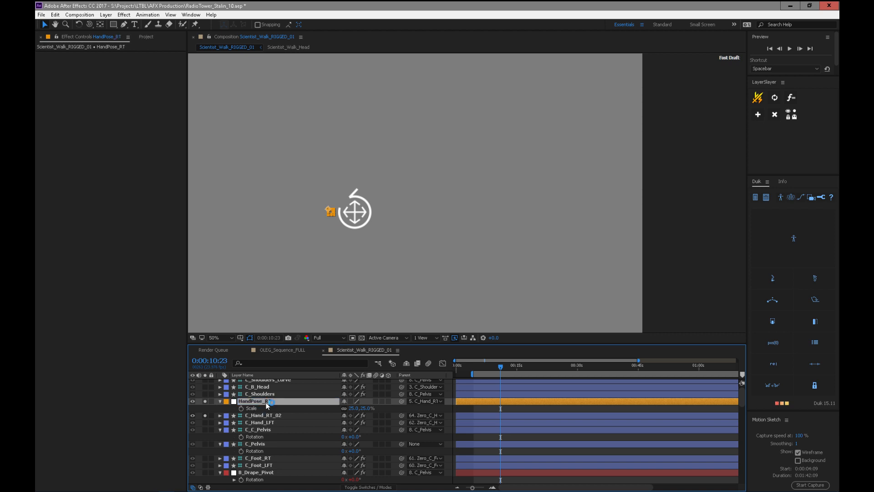
- Reveal HandPose_RT's rotation property and make sure the Hand_RT_01 and Hand_RT_02 layers are unlocked
{"action": "key", "text": "r"}
{"action": "left_click_drag", "start_coordinate": [742, 398], "coordinate": [736, 472]}
{"action": "left_click_drag", "start_coordinate": [211, 456], "coordinate": [211, 449]}
{"action": "left_click", "coordinate": [250, 450]}
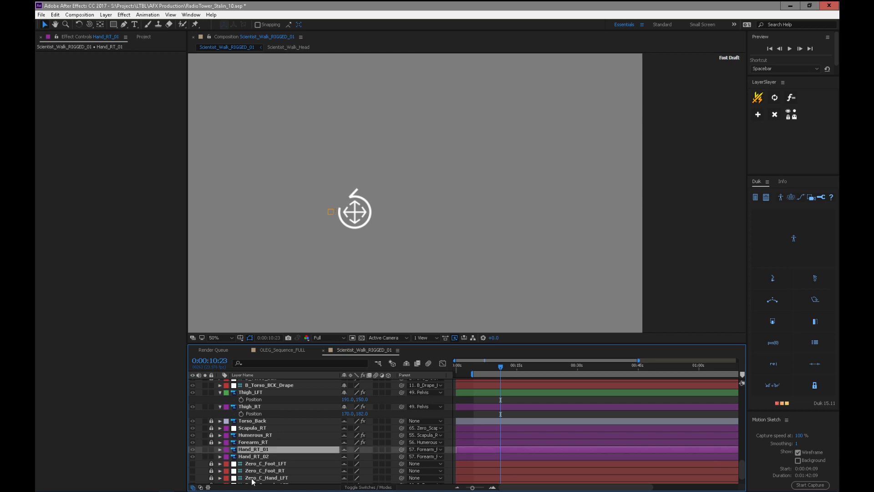
- Add an opacity expression to Hand_RT_01 that assigns HandPose_RT's rotation to the variable HandPos
{"action": "key", "text": "t"}
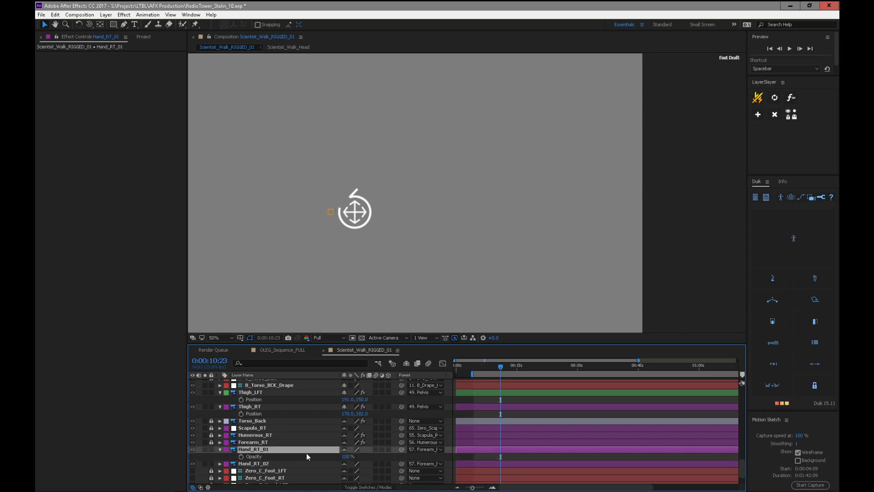
{"action": "left_click", "coordinate": [241, 457], "text": "alt"}
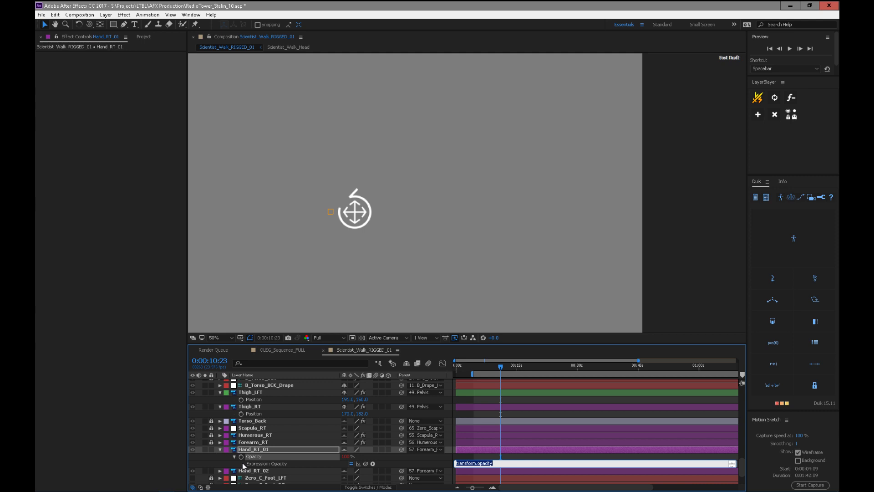
{"action": "type", "text": "HandPos="}
{"action": "left_click_drag", "start_coordinate": [367, 464], "coordinate": [253, 411]}
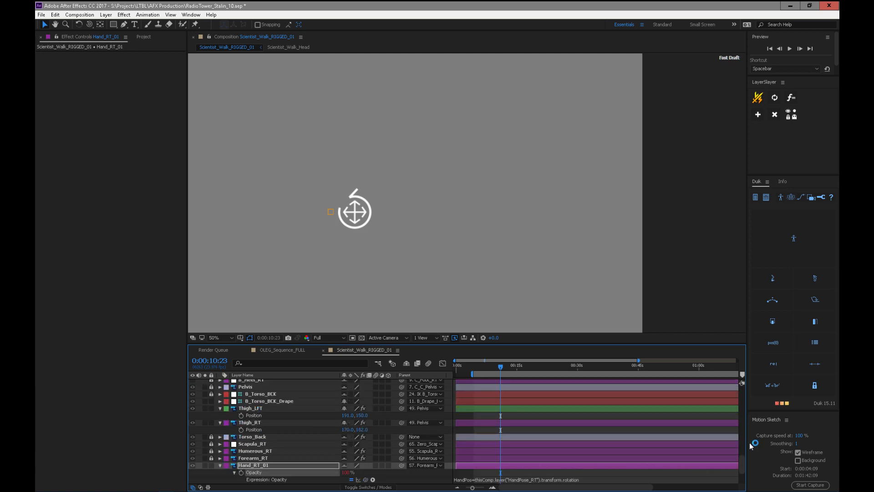
- Enlarge the expression field, correct the variable name to HandPose and end the line with a semicolon
{"action": "scroll", "coordinate": [745, 464], "scroll_direction": "down", "scroll_amount": 3}
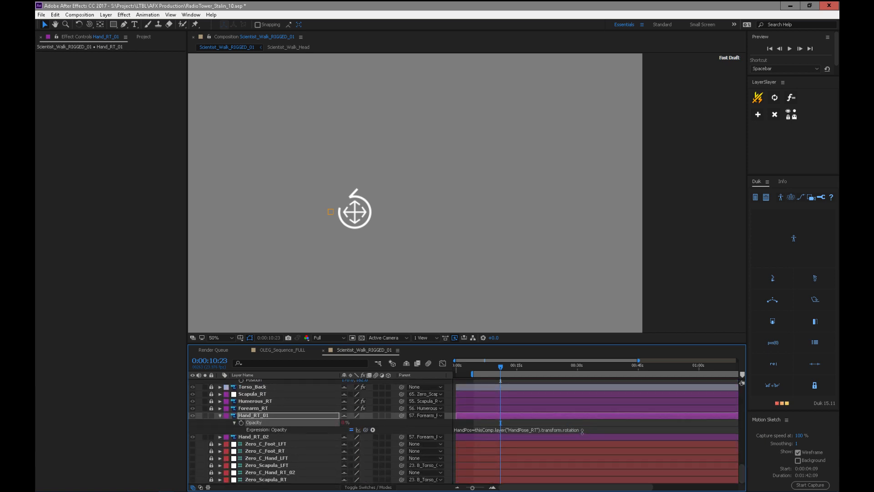
{"action": "left_click_drag", "start_coordinate": [583, 431], "coordinate": [582, 463]}
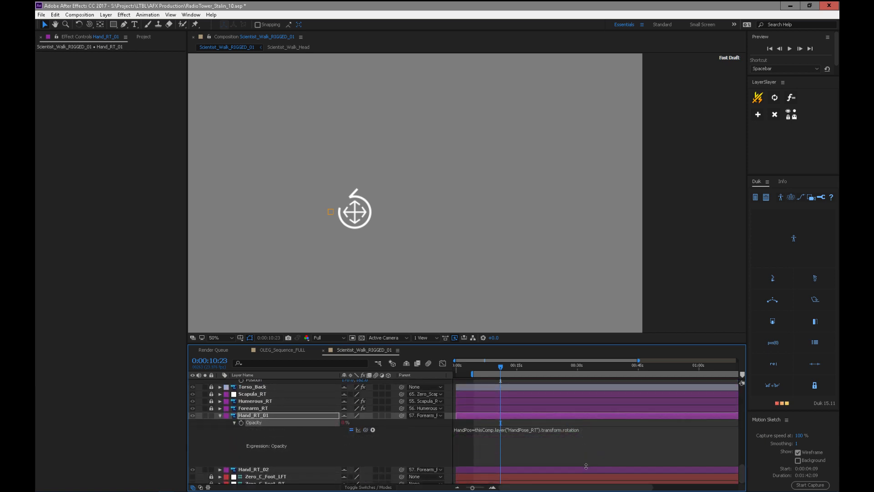
{"action": "left_click", "coordinate": [471, 429]}
{"action": "left_click_drag", "start_coordinate": [471, 429], "coordinate": [474, 429]}
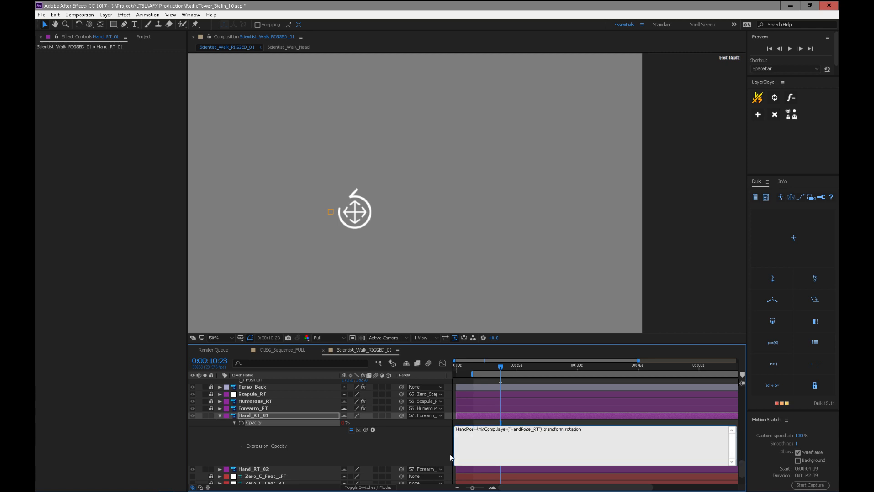
{"action": "type", "text": "e"}
{"action": "left_click", "coordinate": [597, 434]}
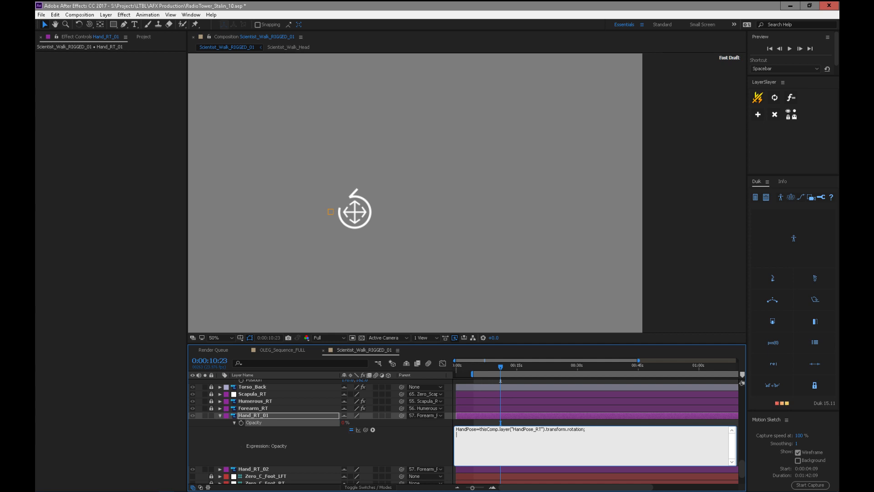
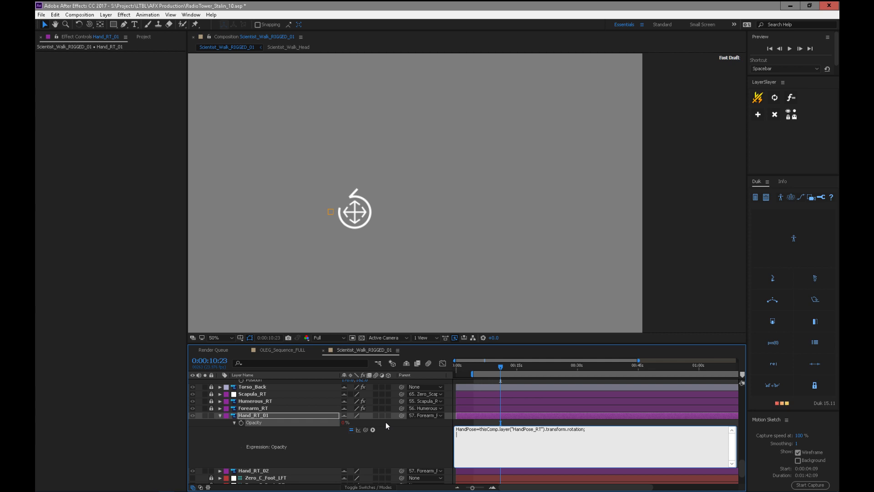
- Add the condition if(HandPos==0) with value=100 to Hand_RT_01's opacity expression
{"action": "key", "text": "Return"}
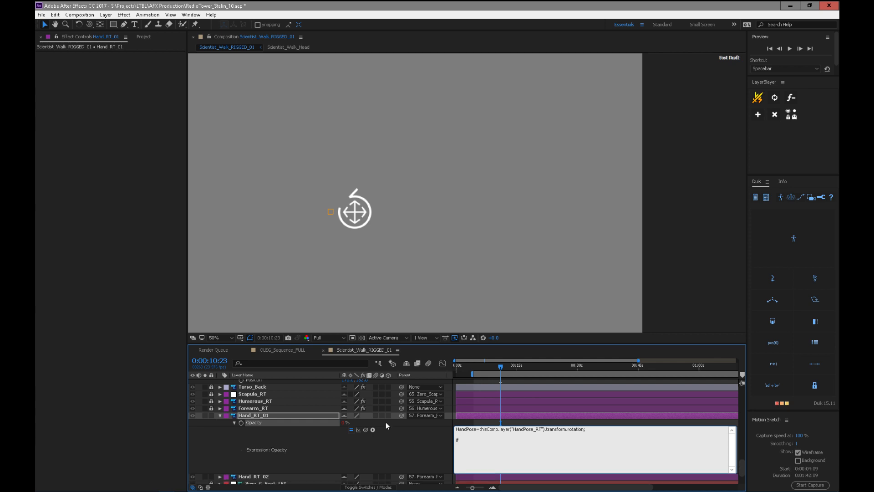
{"action": "type", "text": "if(HandPos==0"}
{"action": "type", "text": "{"}
{"action": "key", "text": "Return"}
{"action": "key", "text": "Tab"}
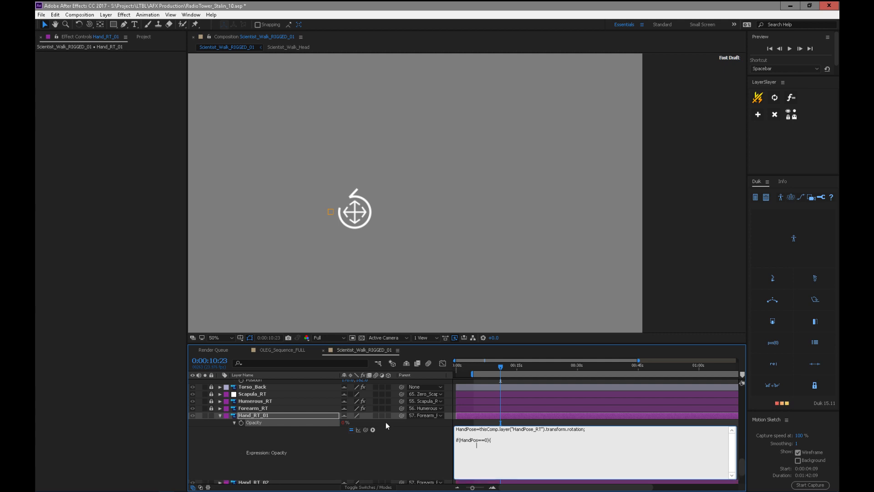
{"action": "left_click_drag", "start_coordinate": [365, 429], "coordinate": [272, 420]}
{"action": "key", "text": "shift+Home"}
{"action": "key", "text": "BackSpace"}
{"action": "type", "text": "value=100"}
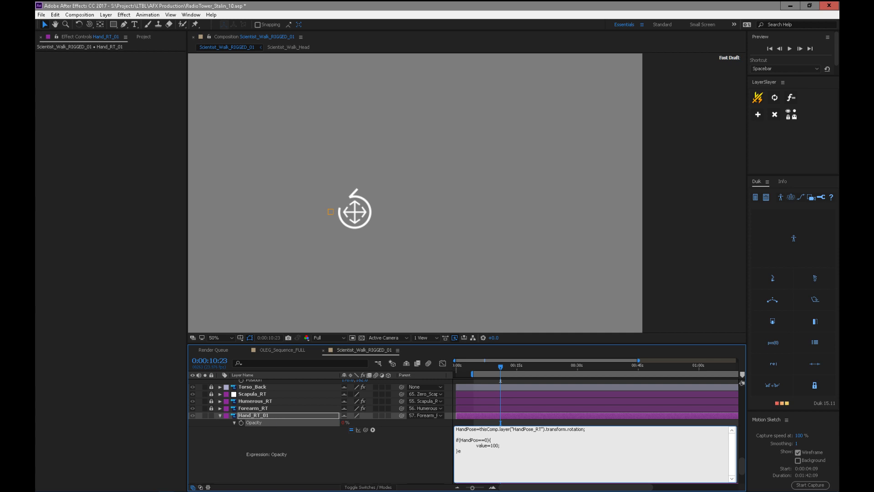
- Complete the opacity expression with an else branch containing value=0 and apply it
{"action": "type", "text": "{"}
{"action": "key", "text": "Return"}
{"action": "key", "text": "Tab"}
{"action": "type", "text": "value="}
{"action": "left_click", "coordinate": [272, 421]}
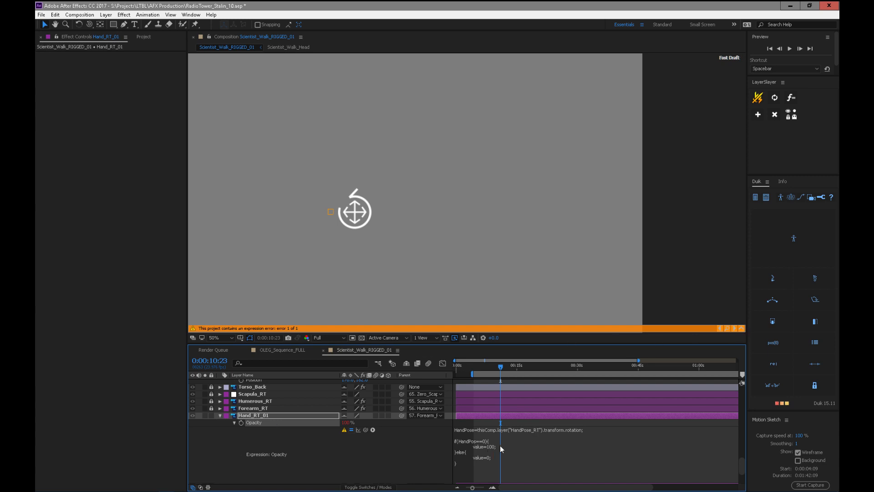
- Locate the expression error and correct the variable in the if condition to HandPose
{"action": "left_click", "coordinate": [727, 328]}
{"action": "left_click", "coordinate": [726, 328]}
{"action": "left_click", "coordinate": [240, 329]}
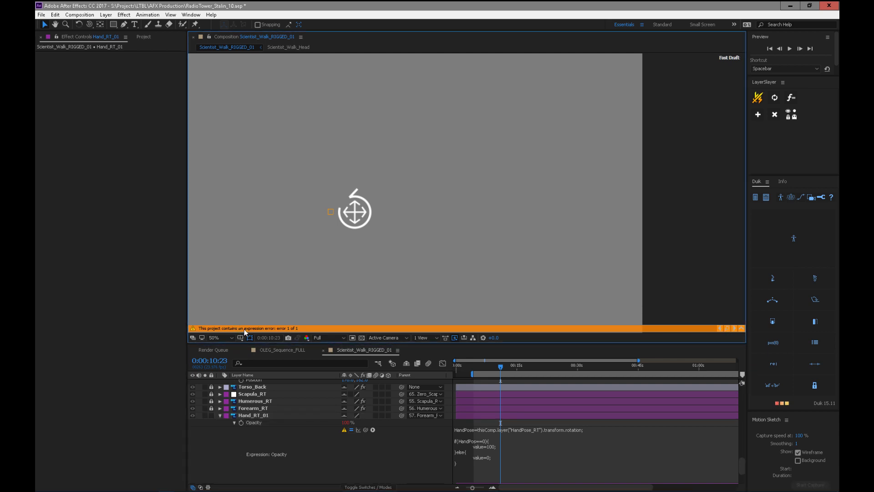
{"action": "left_click", "coordinate": [726, 328]}
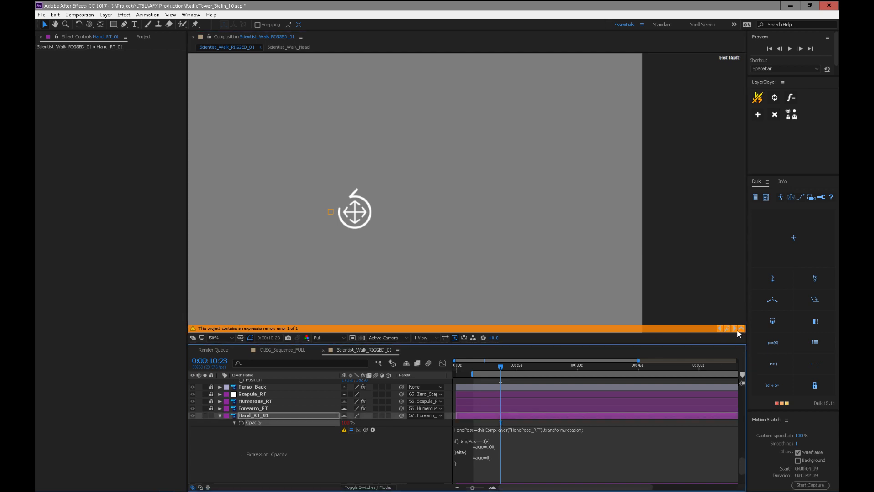
{"action": "left_click", "coordinate": [476, 446]}
{"action": "left_click", "coordinate": [477, 440]}
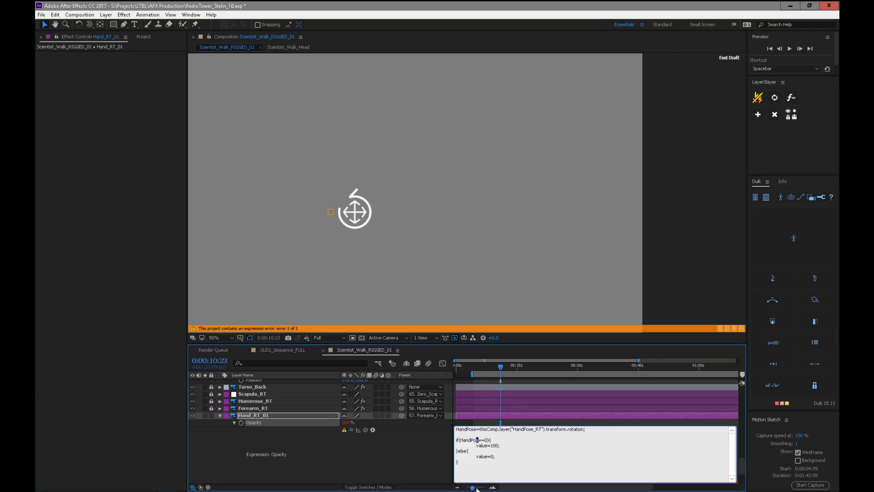
{"action": "key", "text": "Right"}
{"action": "key", "text": "Right"}
{"action": "type", "text": "e"}
{"action": "left_click", "coordinate": [477, 488]}
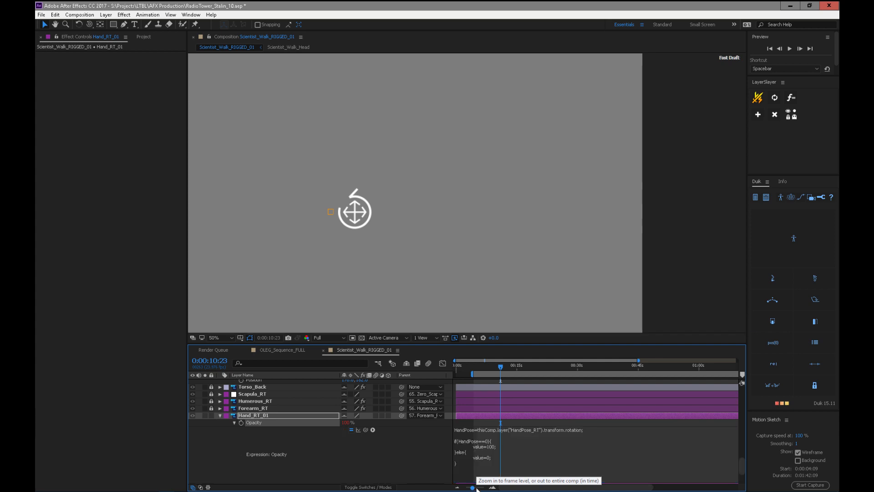
- Copy Hand_RT_01's entire opacity expression and solo the Hand_RT_02 layer
{"action": "left_click", "coordinate": [521, 444]}
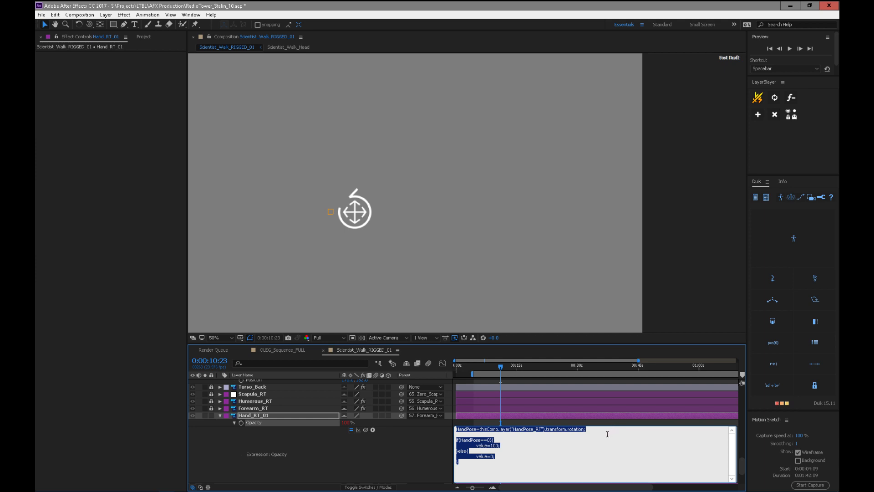
{"action": "left_click_drag", "start_coordinate": [742, 465], "coordinate": [743, 472]}
{"action": "left_click", "coordinate": [261, 440]}
{"action": "left_click", "coordinate": [204, 440]}
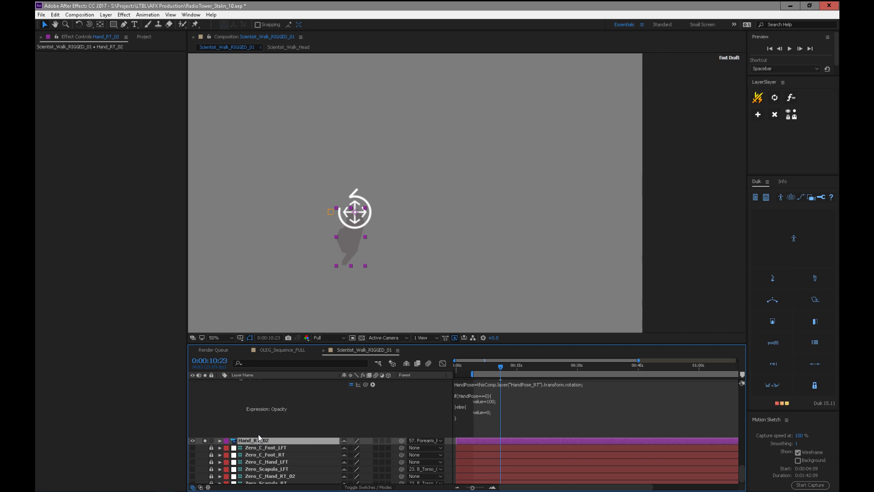
- Enable an expression on Hand_RT_02's opacity and copy the full opacity expression from Hand_RT_01 again
{"action": "key", "text": "t"}
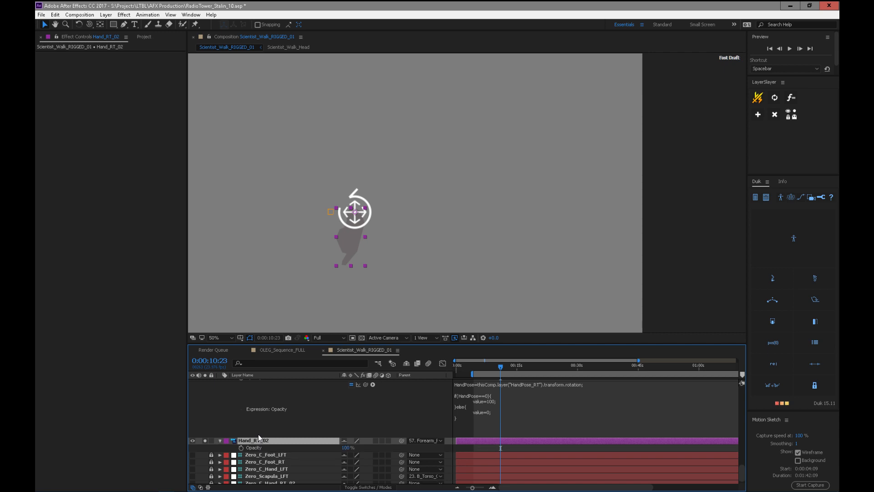
{"action": "left_click", "coordinate": [241, 446], "text": "alt"}
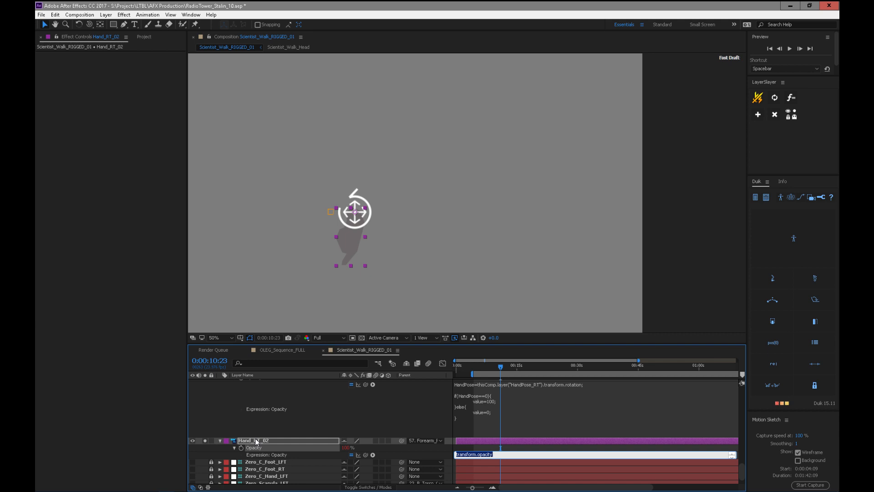
{"action": "left_click", "coordinate": [472, 395]}
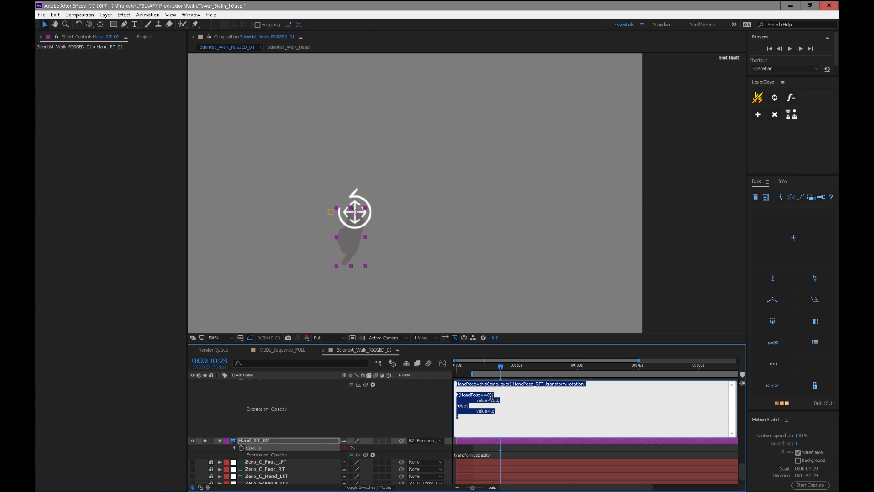
{"action": "left_click", "coordinate": [464, 454]}
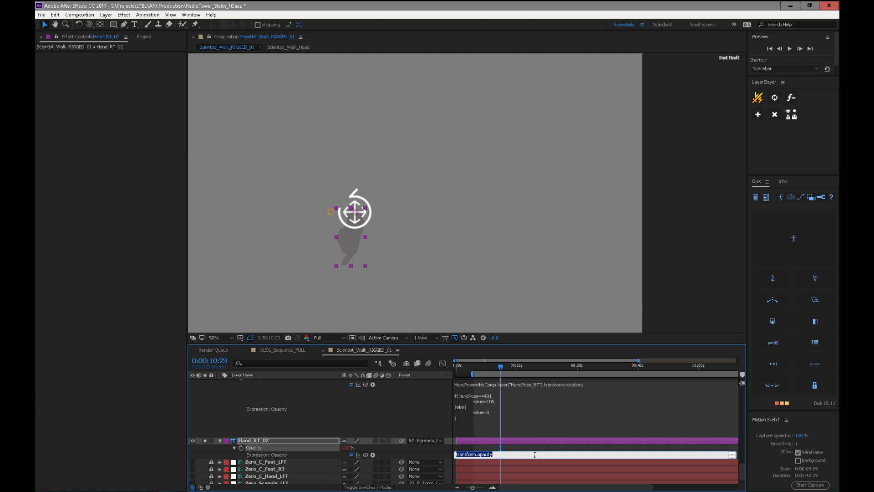
{"action": "left_click", "coordinate": [526, 457]}
{"action": "left_click", "coordinate": [527, 460]}
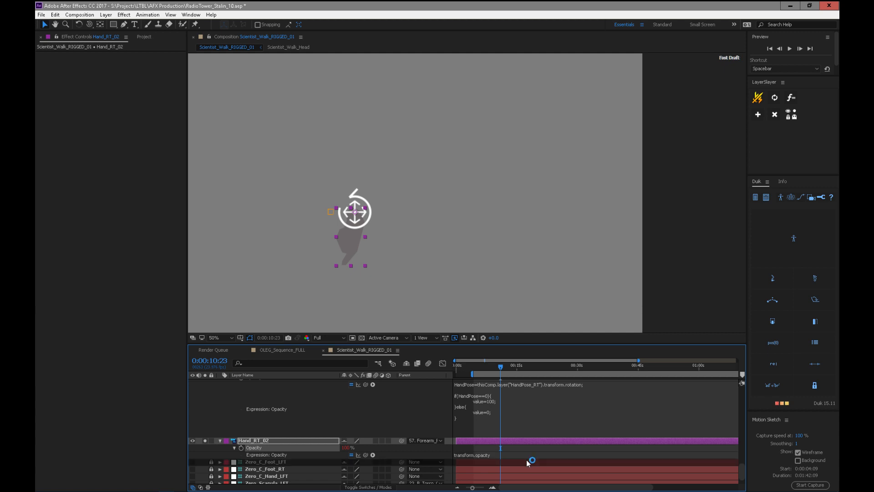
{"action": "left_click", "coordinate": [485, 413]}
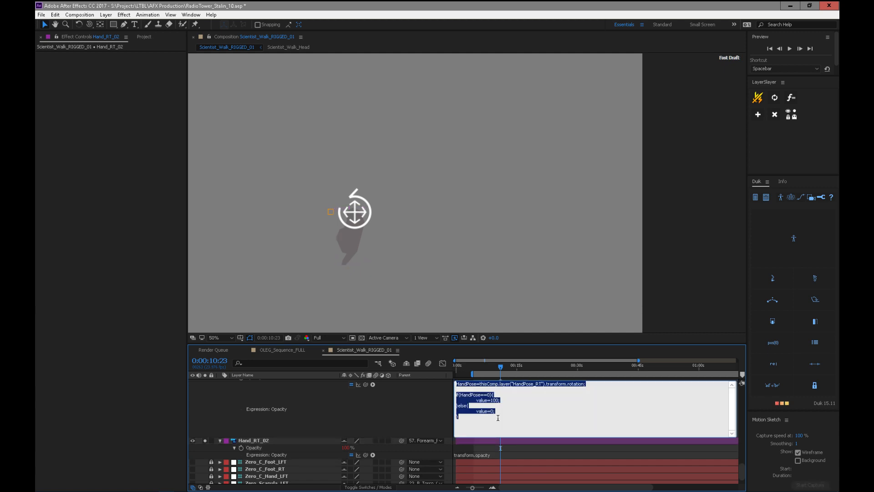
{"action": "left_click", "coordinate": [493, 454]}
{"action": "left_click", "coordinate": [510, 458]}
{"action": "left_click", "coordinate": [509, 458]}
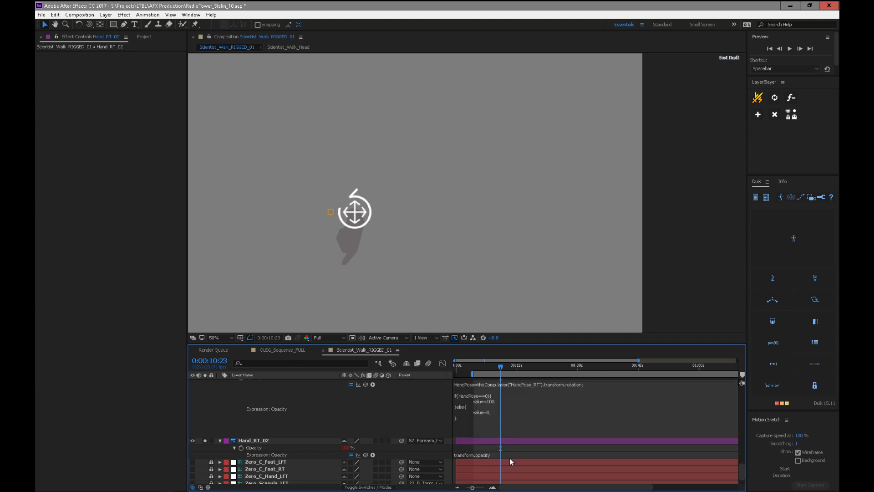
- Enlarge Hand_RT_02's opacity expression field and paste the copied HandPose expression over the default text
{"action": "left_click_drag", "start_coordinate": [509, 457], "coordinate": [509, 483]}
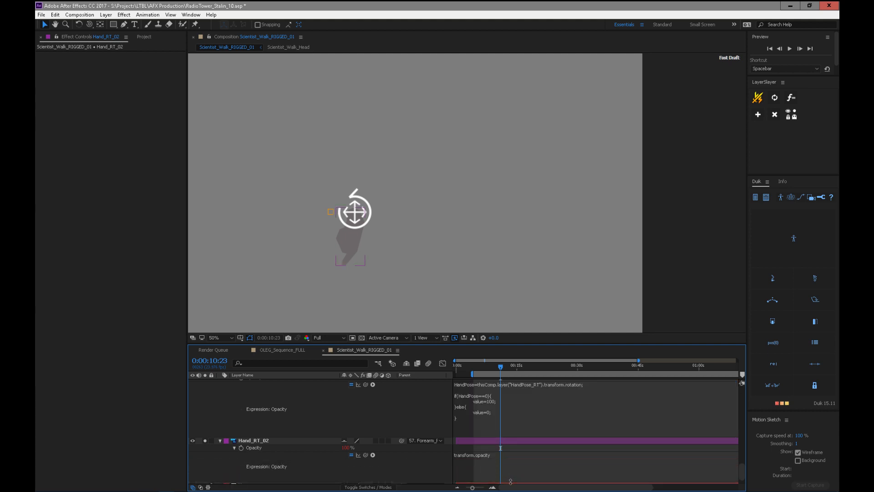
{"action": "scroll", "coordinate": [742, 469], "scroll_direction": "down", "scroll_amount": 2}
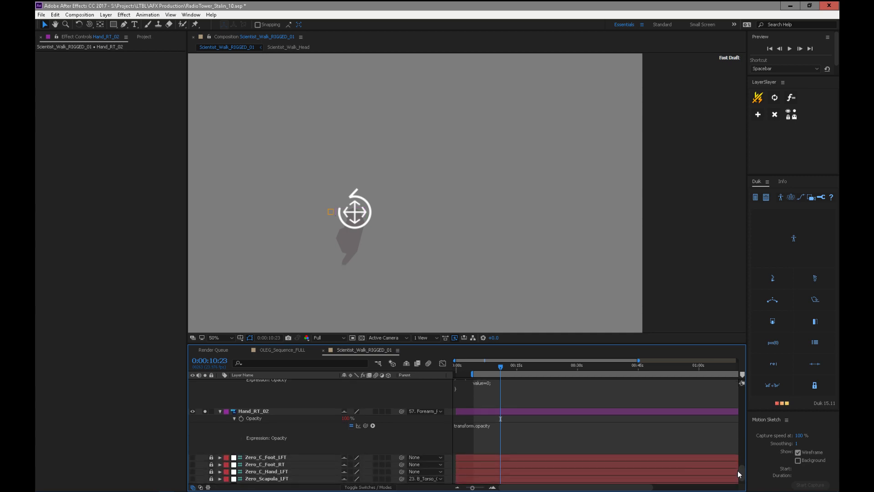
{"action": "left_click", "coordinate": [471, 425]}
{"action": "type", "text": "if(HandPose==0){ \tvalue=100; }else{ \tvalue=0; }"}
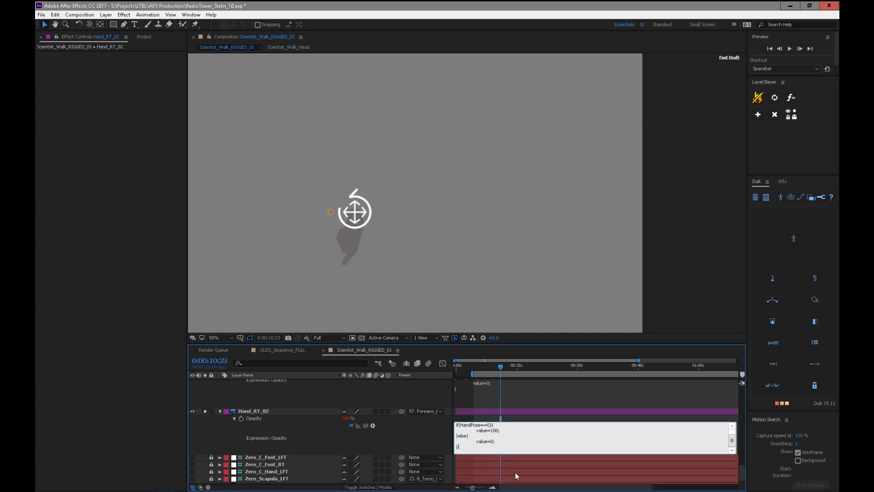
- Change the if condition in Hand_RT_02's opacity expression to HandPose==1 and apply it
{"action": "key", "text": "Up"}
{"action": "key", "text": "Up"}
{"action": "key", "text": "Up"}
{"action": "key", "text": "Up"}
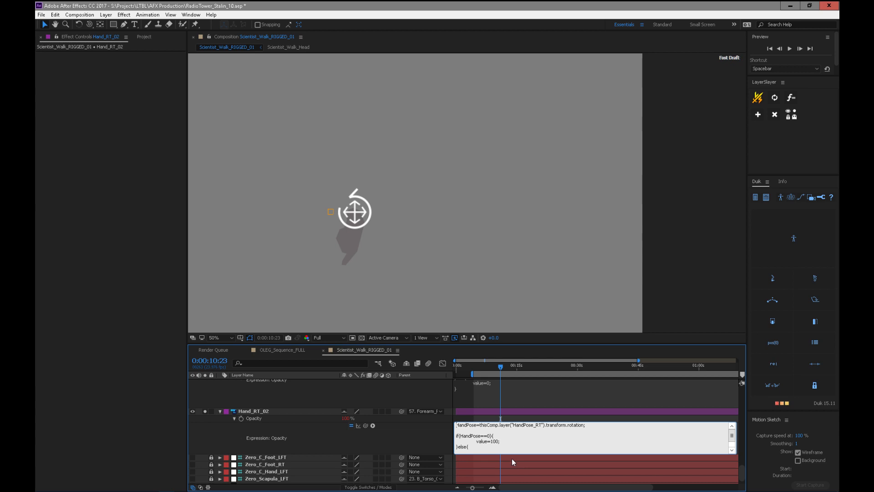
{"action": "left_click", "coordinate": [490, 436]}
{"action": "key", "text": "BackSpace"}
{"action": "type", "text": "1"}
{"action": "left_click", "coordinate": [737, 424]}
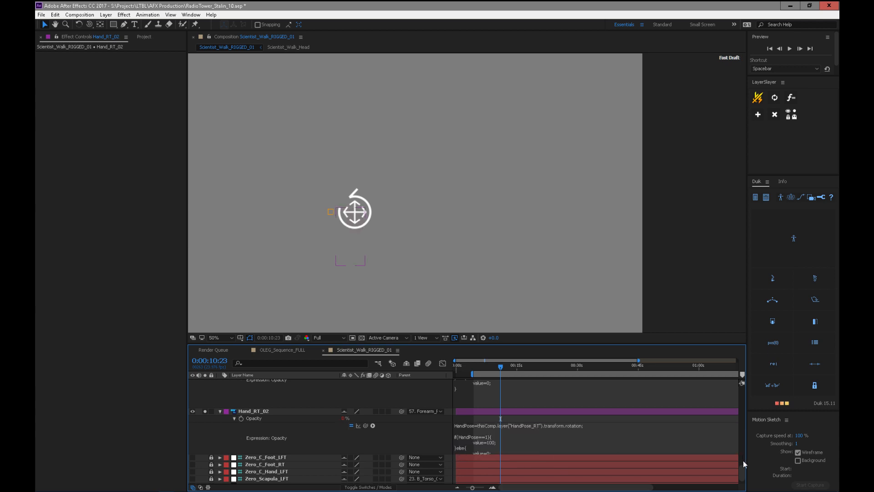
- Enlarge Hand_RT_02's expression field to fit the whole expression and solo the Hand_RT_01 layer as well
{"action": "left_click_drag", "start_coordinate": [741, 471], "coordinate": [740, 472]}
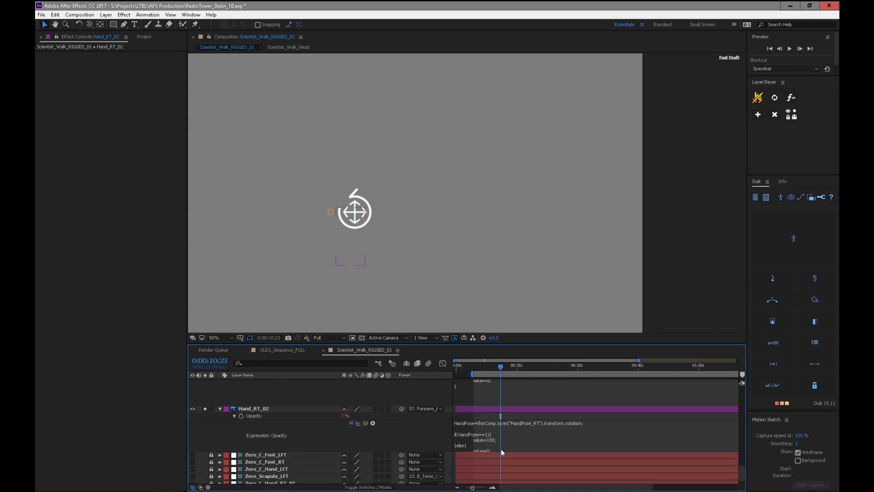
{"action": "left_click", "coordinate": [483, 430]}
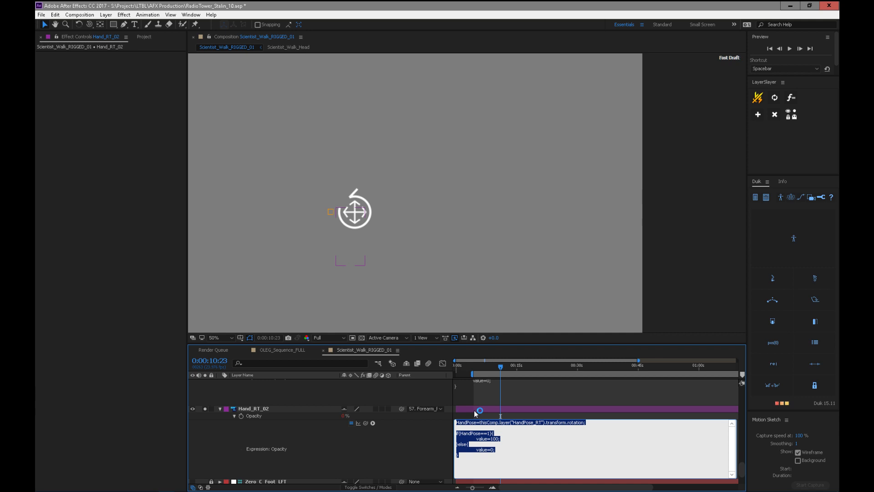
{"action": "mouse_move", "coordinate": [741, 469]}
{"action": "left_mouse_down"}
{"action": "mouse_move", "coordinate": [738, 428]}
{"action": "mouse_move", "coordinate": [736, 460]}
{"action": "left_mouse_up"}
{"action": "left_click", "coordinate": [237, 413]}
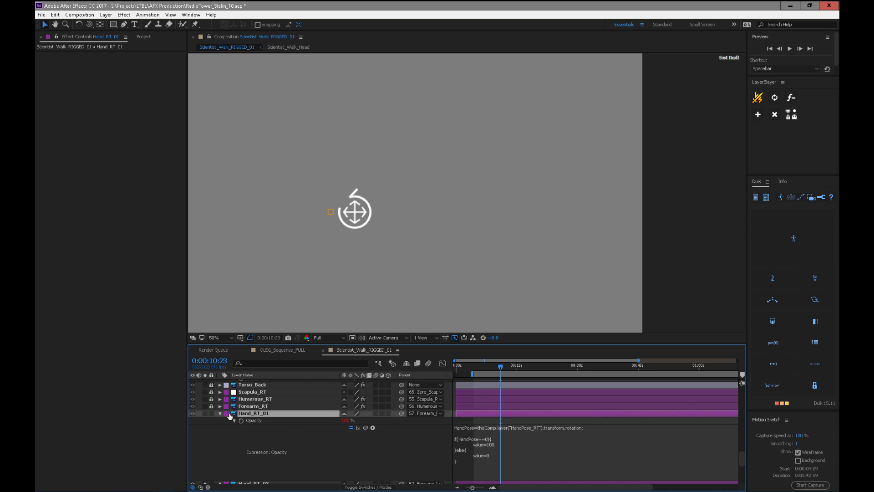
- Test the hand switching by stepping HandPose_RT's rotation up to 4° and back through 1° to 0°
{"action": "left_click_drag", "start_coordinate": [741, 458], "coordinate": [743, 391]}
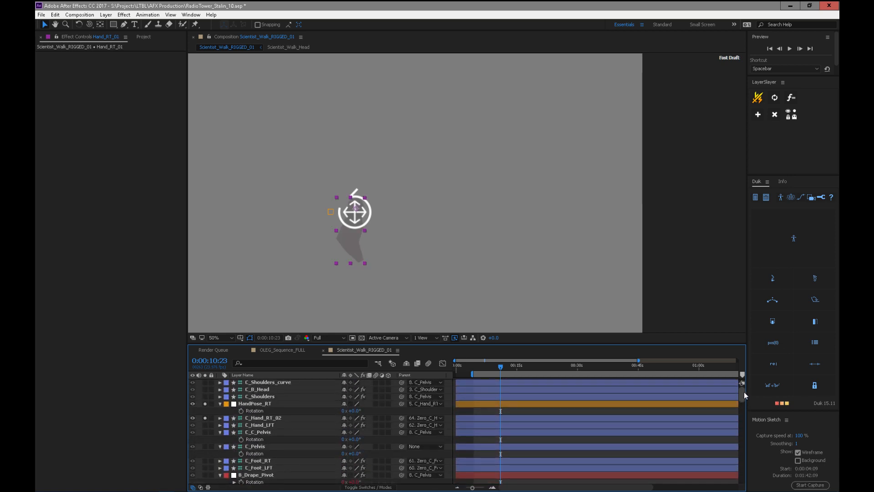
{"action": "left_click", "coordinate": [271, 402]}
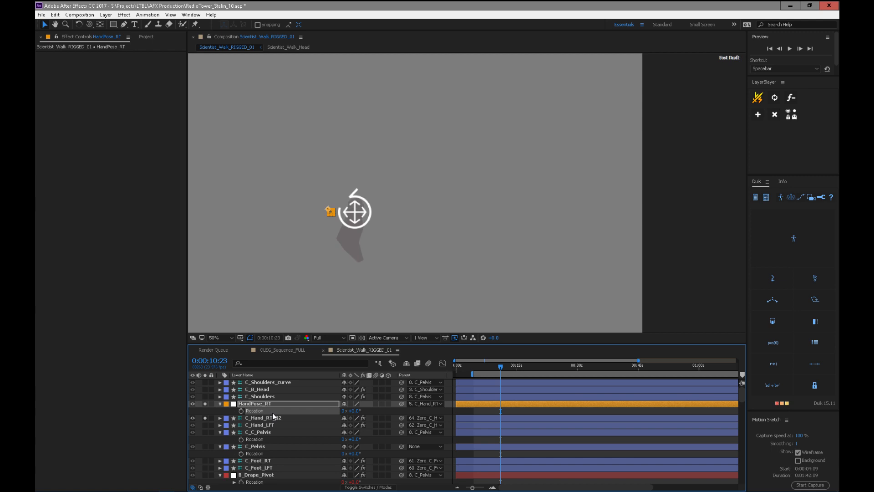
{"action": "key", "text": "KP_Add"}
{"action": "key", "text": "KP_Add"}
{"action": "key", "text": "KP_Add"}
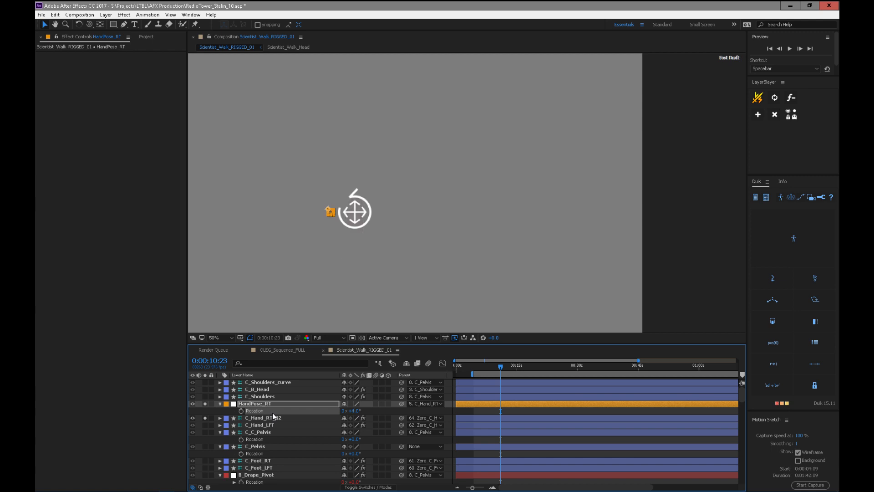
{"action": "key", "text": "KP_Subtract"}
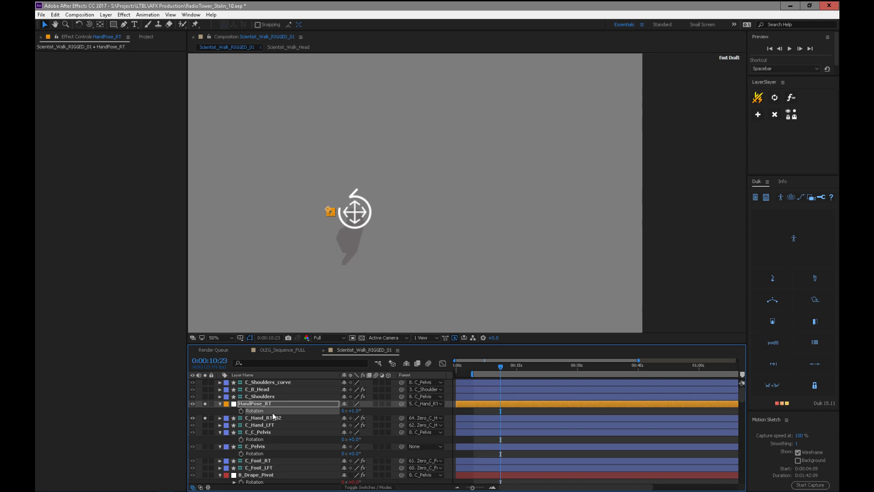
{"action": "key", "text": "KP_Subtract"}
{"action": "left_click_drag", "start_coordinate": [744, 397], "coordinate": [743, 398]}
{"action": "left_click", "coordinate": [283, 402]}
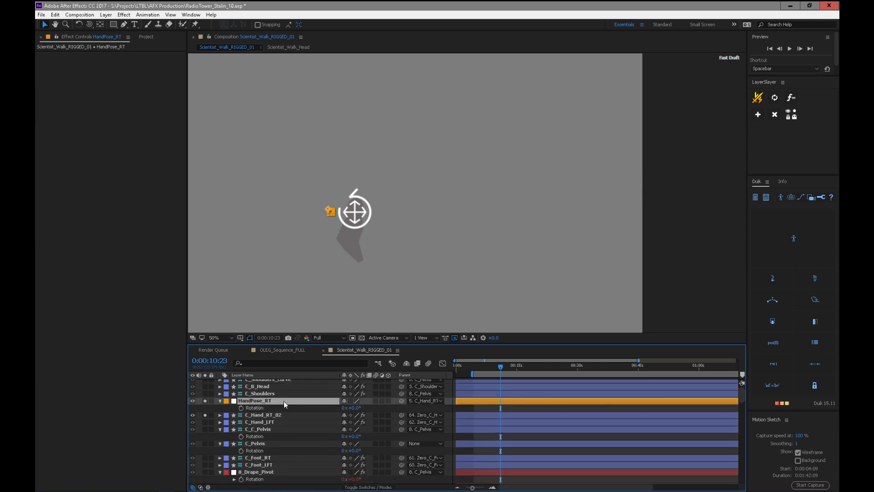
{"action": "key", "text": "KP_Add"}
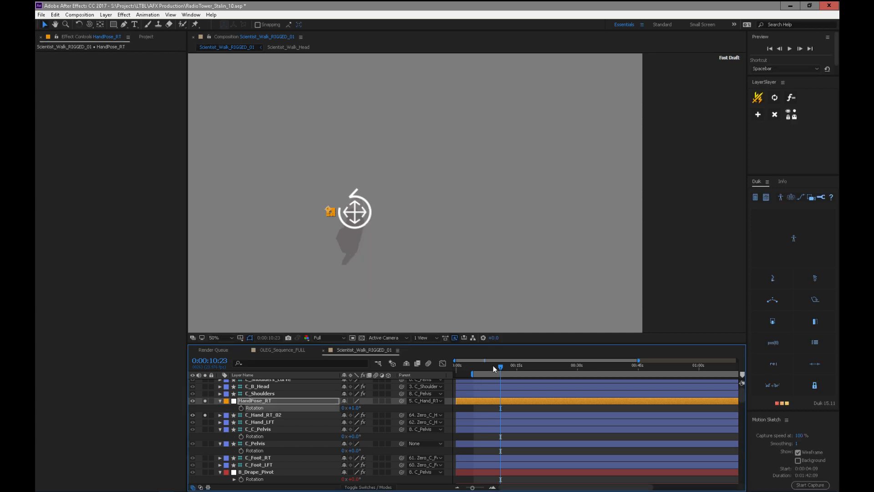
{"action": "key", "text": "KP_Subtract"}
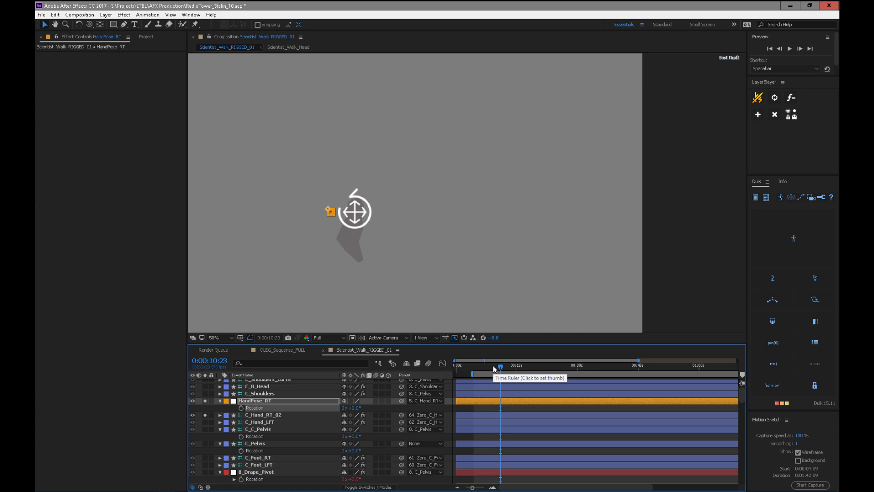
- Keyframe HandPose_RT's rotation alternating between 0° and 1° along the timeline, ending with 1° at 0:00:26:10
{"action": "left_click", "coordinate": [493, 366]}
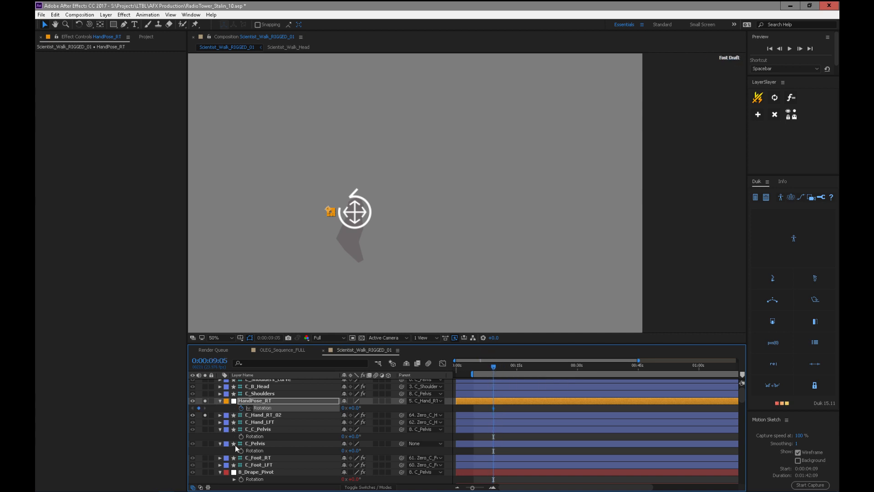
{"action": "left_click_drag", "start_coordinate": [491, 406], "coordinate": [455, 410]}
{"action": "key", "text": "KP_Add"}
{"action": "left_click", "coordinate": [531, 366]}
{"action": "key", "text": "KP_Subtract"}
{"action": "left_click", "coordinate": [563, 367]}
{"action": "key", "text": "KP_Add"}
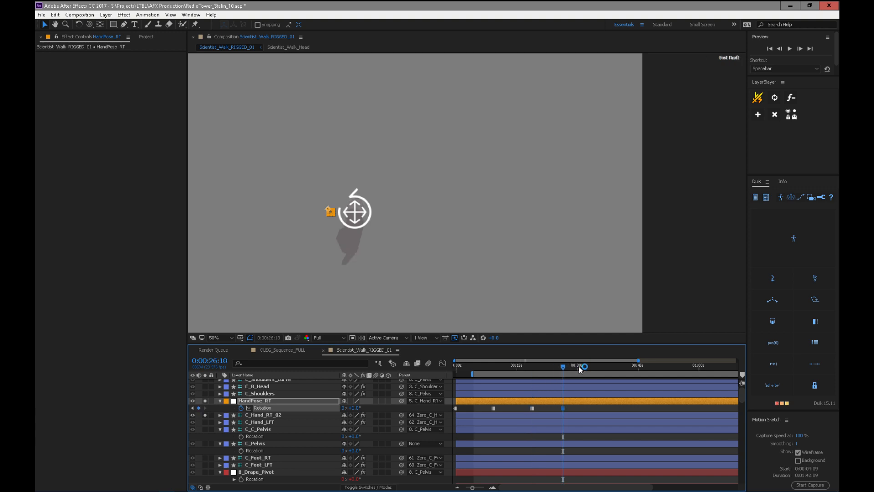
- Scrub through the hand-switch test, delete all HandPose_RT rotation keyframes and return to the composition's start
{"action": "left_click_drag", "start_coordinate": [563, 368], "coordinate": [503, 384]}
{"action": "left_click_drag", "start_coordinate": [572, 408], "coordinate": [492, 412]}
{"action": "key", "text": "Delete"}
{"action": "key", "text": "Home"}
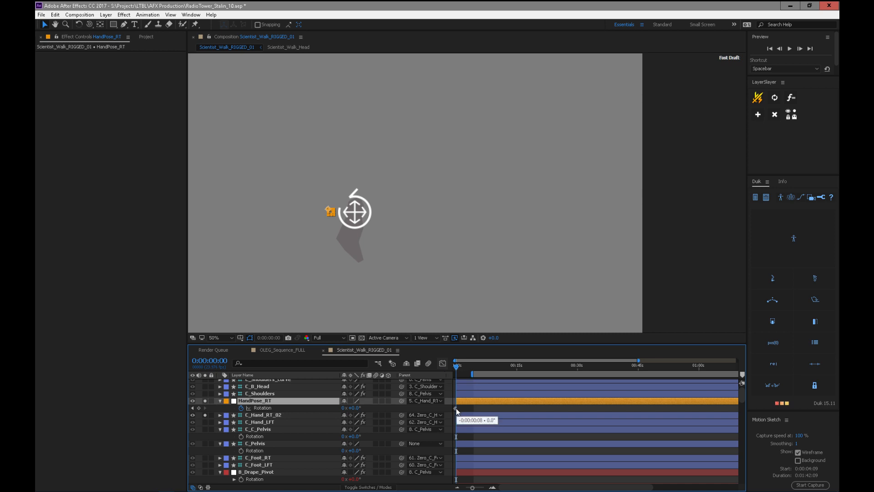
{"action": "left_click", "coordinate": [474, 406]}
{"action": "key", "text": "Delete"}
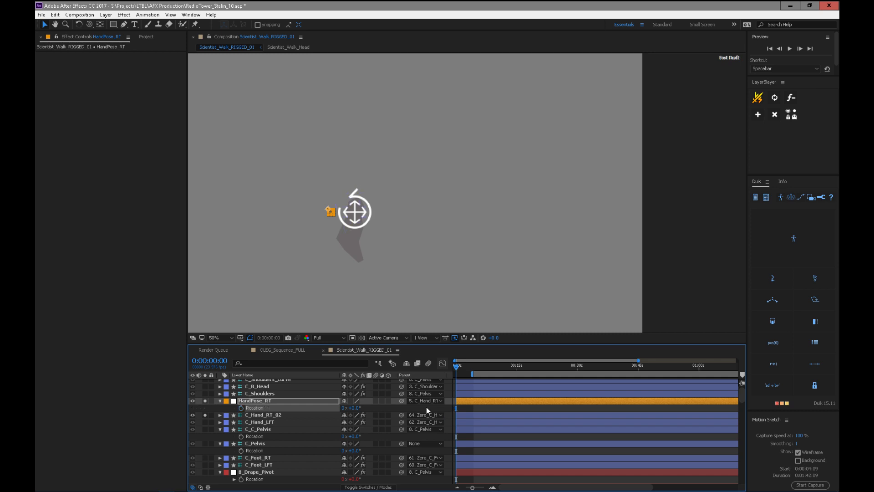
- Turn off solo on the HandPose_RT, C_Hand_RT_02 and right-hand layers to show the whole rig
{"action": "scroll", "coordinate": [739, 396], "scroll_direction": "up", "scroll_amount": 1}
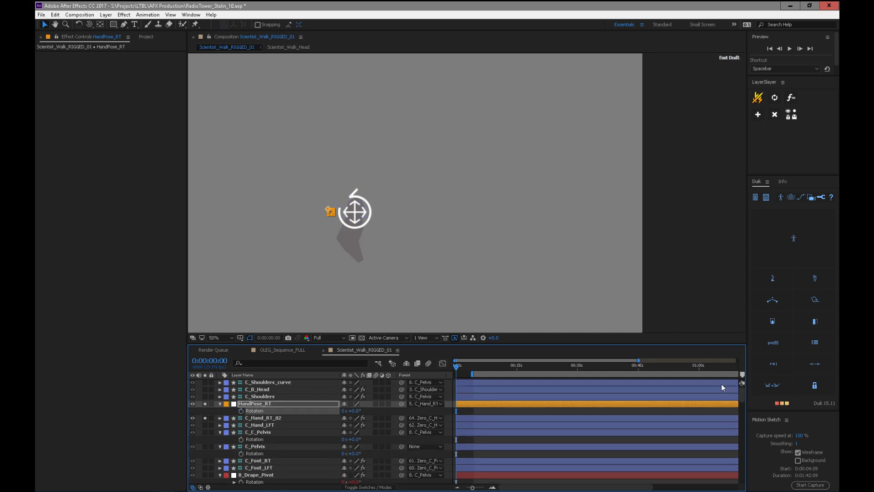
{"action": "left_click", "coordinate": [273, 383]}
{"action": "left_click", "coordinate": [274, 398], "text": "shift"}
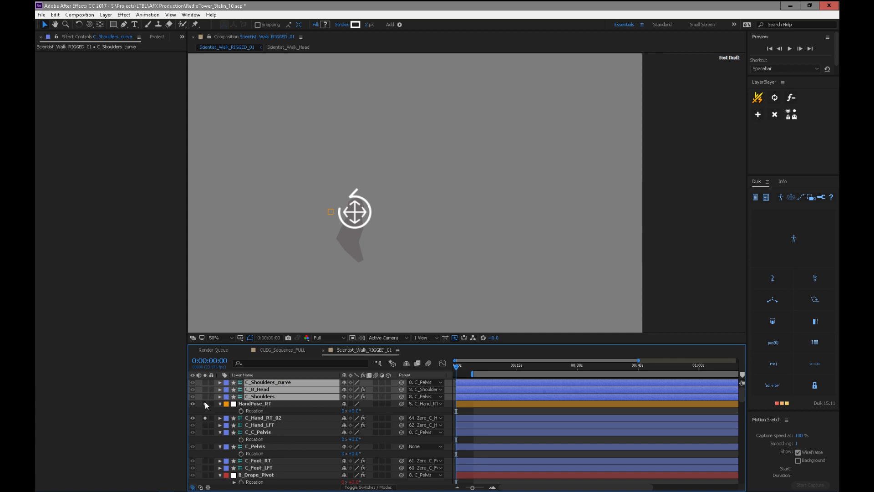
{"action": "scroll", "coordinate": [211, 484], "scroll_direction": "down", "scroll_amount": 10}
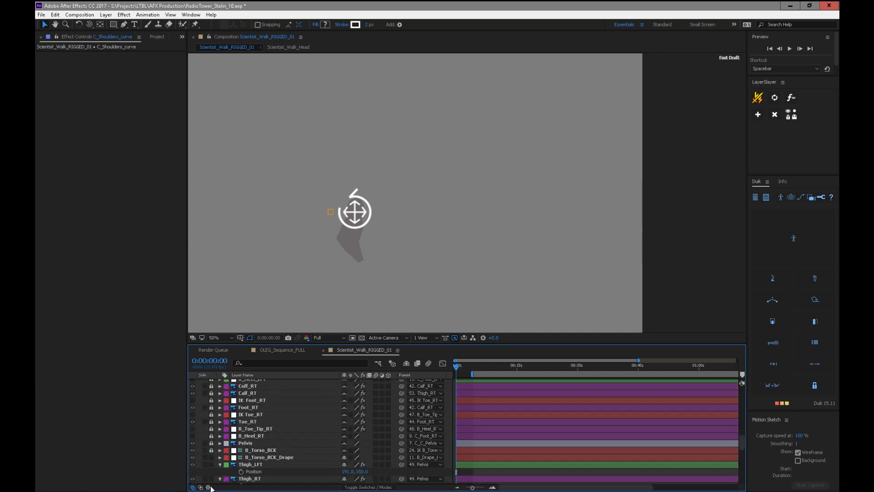
{"action": "scroll", "coordinate": [211, 488], "scroll_direction": "down", "scroll_amount": 5}
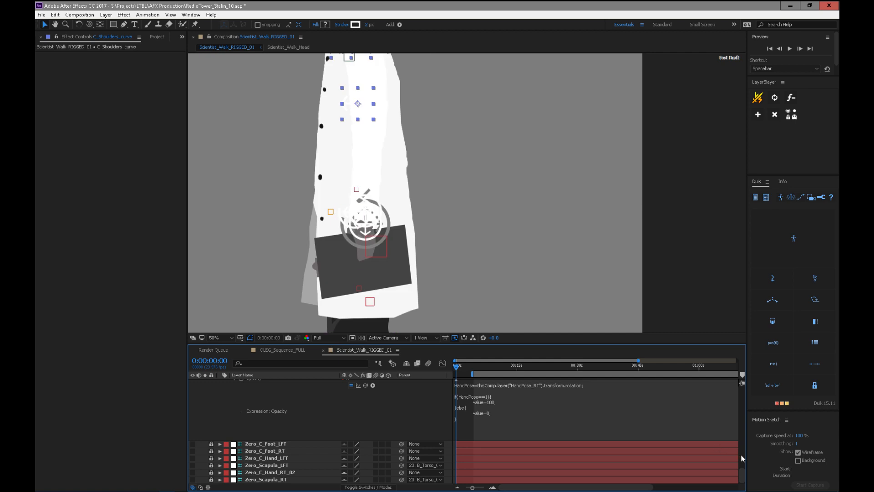
{"action": "scroll", "coordinate": [742, 467], "scroll_direction": "down", "scroll_amount": 3}
- Collapse the properties of Hand_RT_01 and Hand_RT_02 and lock both layers
{"action": "left_click_drag", "start_coordinate": [742, 465], "coordinate": [744, 459]}
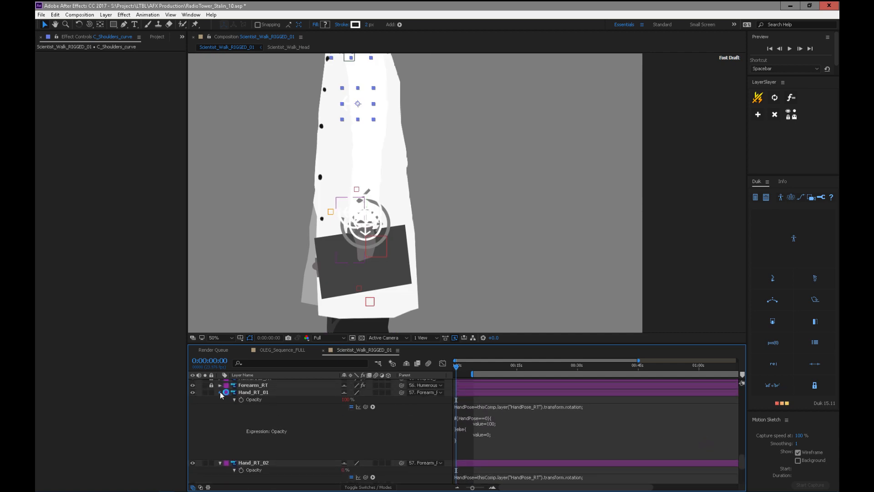
{"action": "left_click", "coordinate": [220, 392]}
{"action": "left_click", "coordinate": [220, 400]}
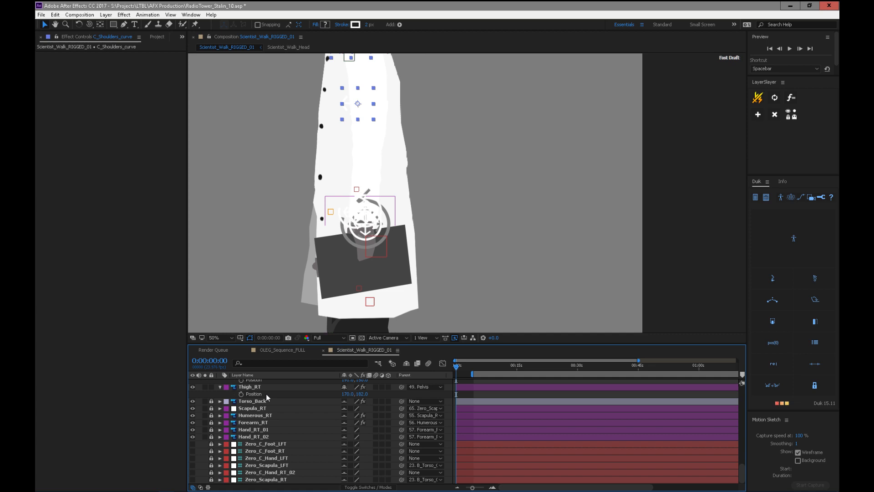
- Select the Thigh_RT layer
{"action": "left_click_drag", "start_coordinate": [741, 473], "coordinate": [744, 459]}
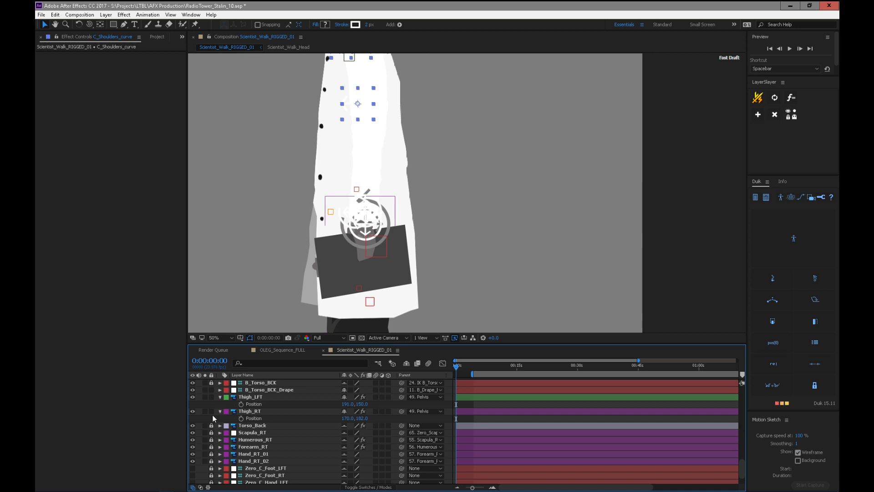
{"action": "left_click", "coordinate": [257, 411]}
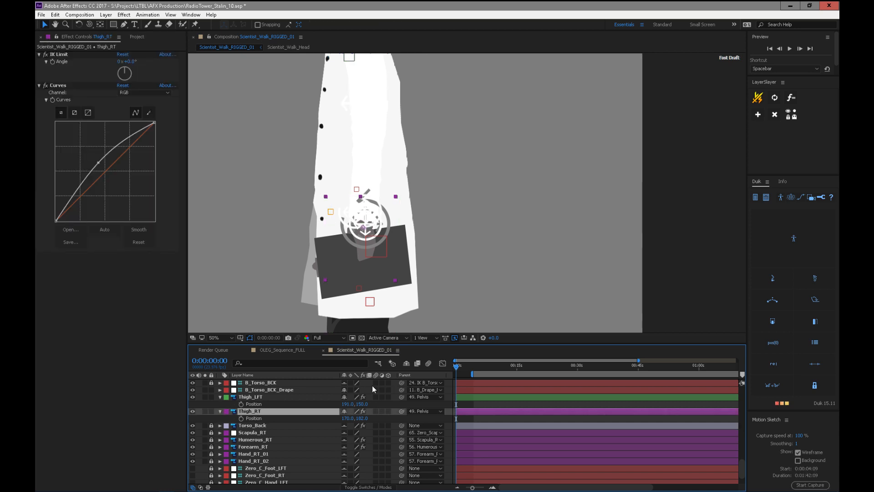
{"action": "left_click_drag", "start_coordinate": [741, 468], "coordinate": [745, 386]}
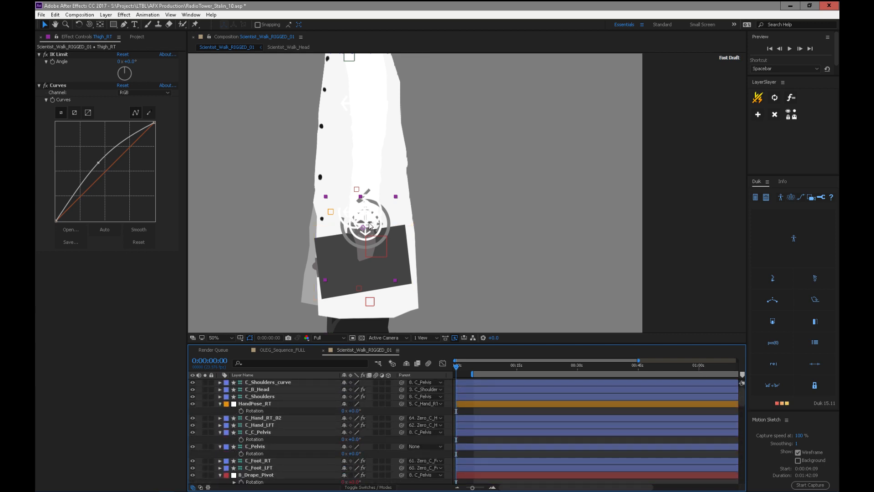
- Reveal the Position properties of the C_Hand_RT_02 and C_Pelvis control layers
{"action": "left_click", "coordinate": [349, 206]}
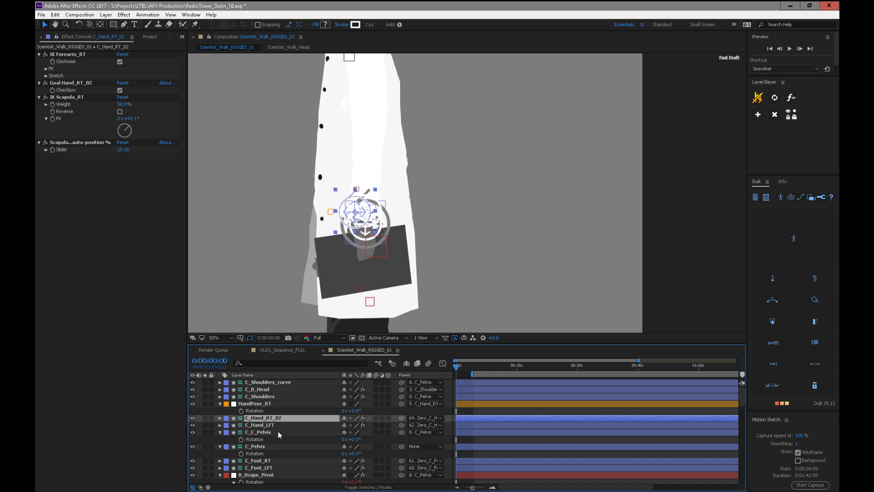
{"action": "key", "text": "p"}
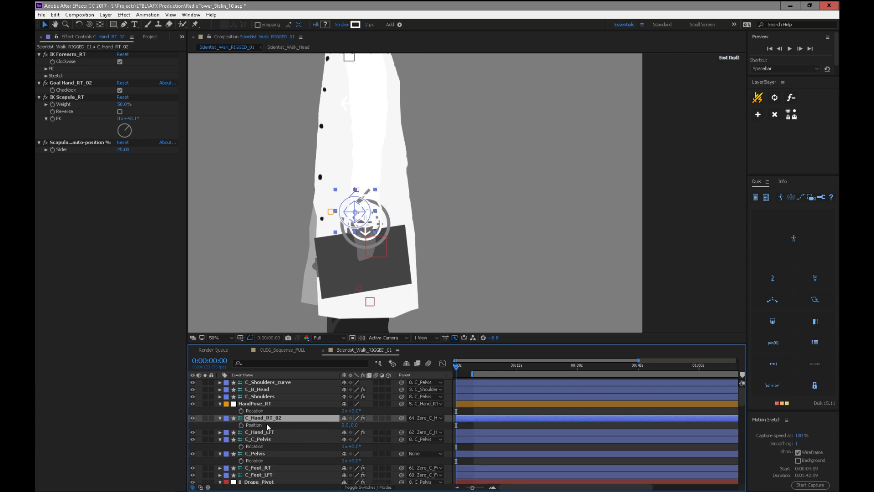
{"action": "left_click", "coordinate": [391, 226]}
{"action": "key", "text": "p"}
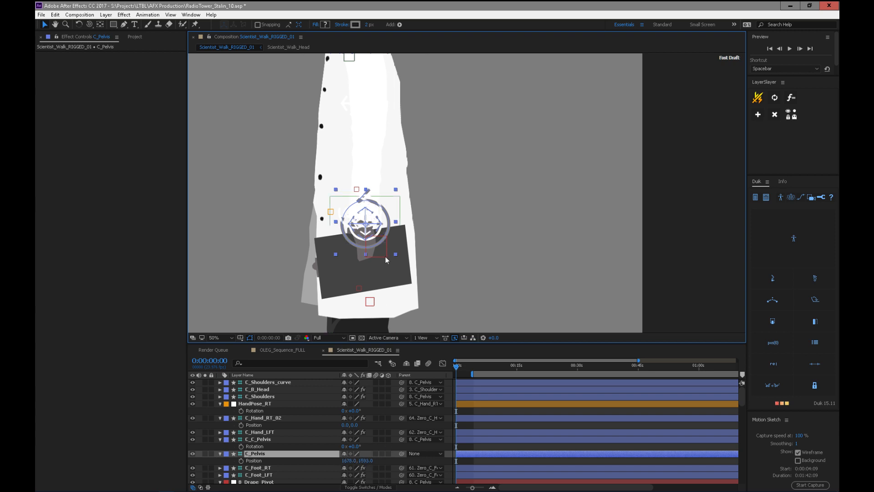
- Try moving the C_Pelvis control down and toward the character's front, and undo the move
{"action": "left_click_drag", "start_coordinate": [370, 241], "coordinate": [347, 256]}
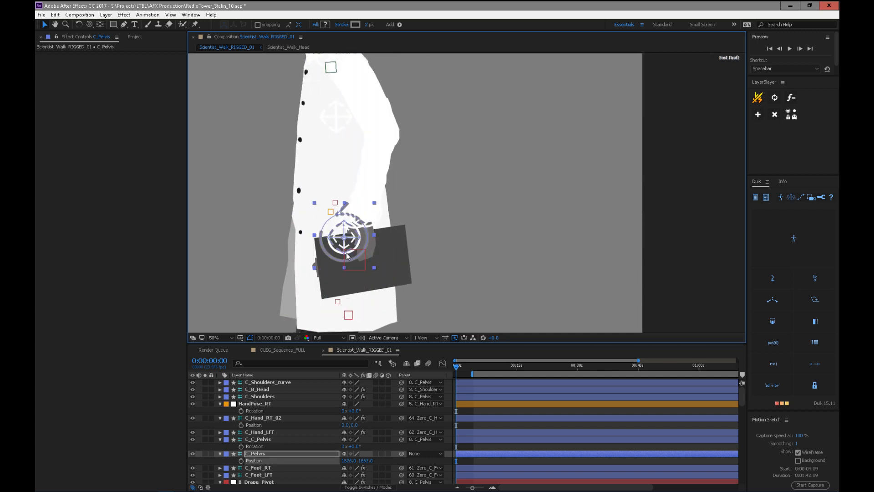
{"action": "key", "text": "ctrl+z"}
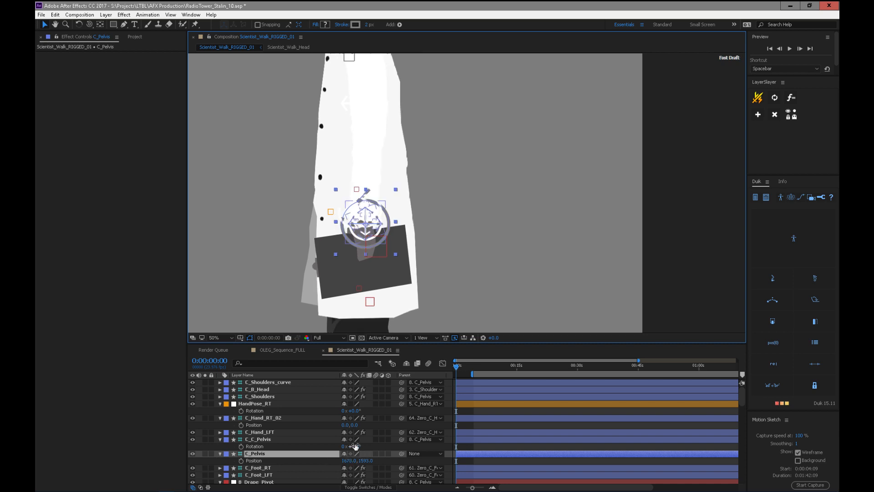
- Duplicate the Scientist_Walk_RIGGED_01 composition in the project and rename the copy as Scientist_Walk_RIGGED_BCKUP
{"action": "left_click", "coordinate": [135, 37]}
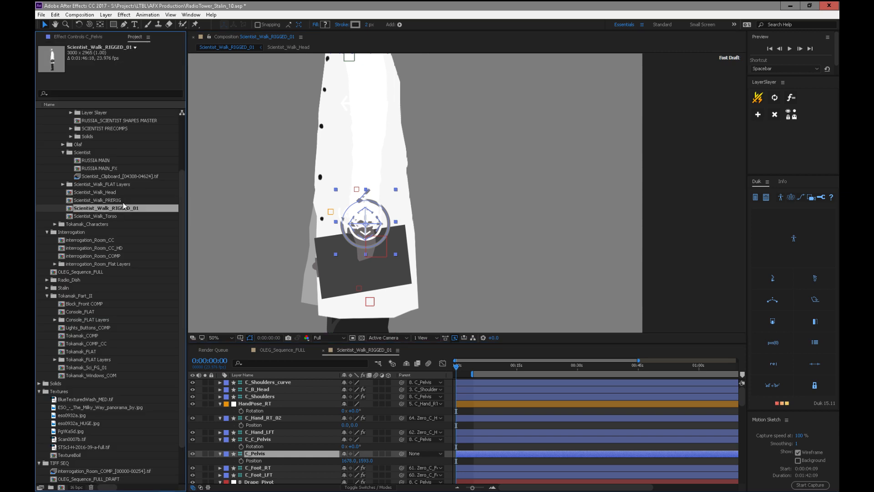
{"action": "key", "text": "ctrl+d"}
{"action": "key", "text": "Return"}
{"action": "left_click_drag", "start_coordinate": [131, 288], "coordinate": [125, 288]}
{"action": "type", "text": "BCKUP"}
{"action": "key", "text": "Return"}
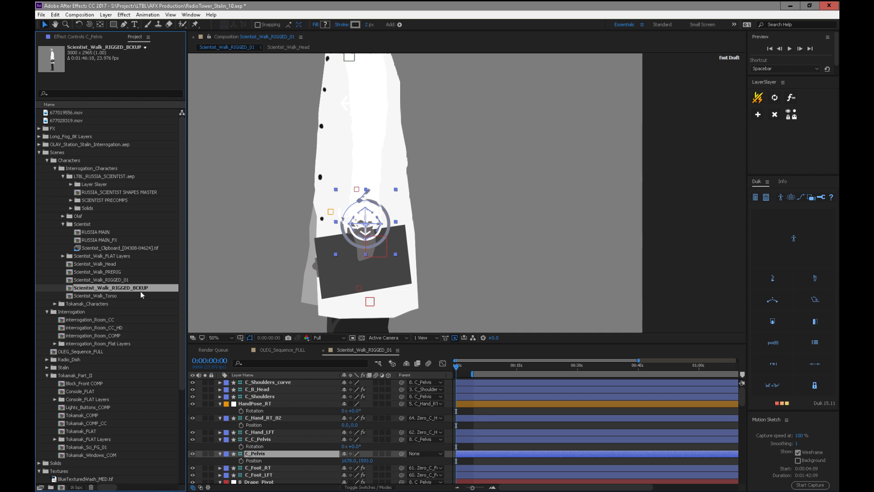
- Rename the Scientist folder as Scientist_Notes and collapse it
{"action": "left_click", "coordinate": [125, 280]}
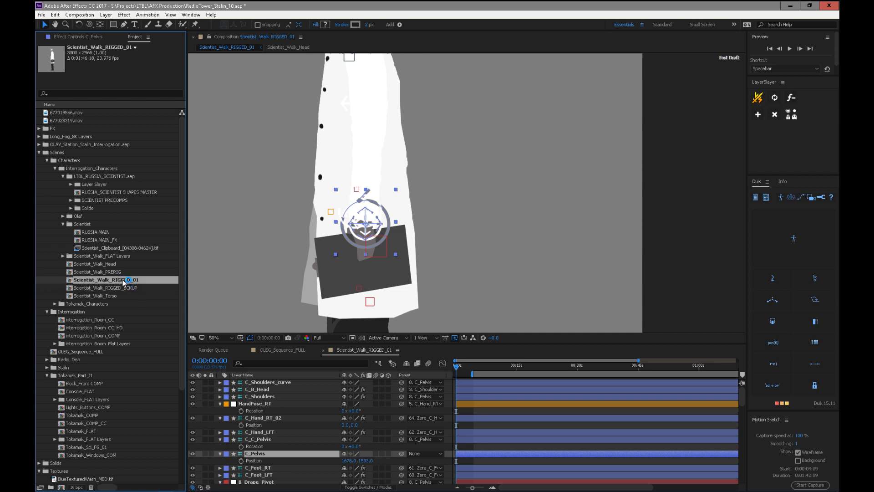
{"action": "left_click", "coordinate": [64, 224]}
{"action": "left_click", "coordinate": [110, 233]}
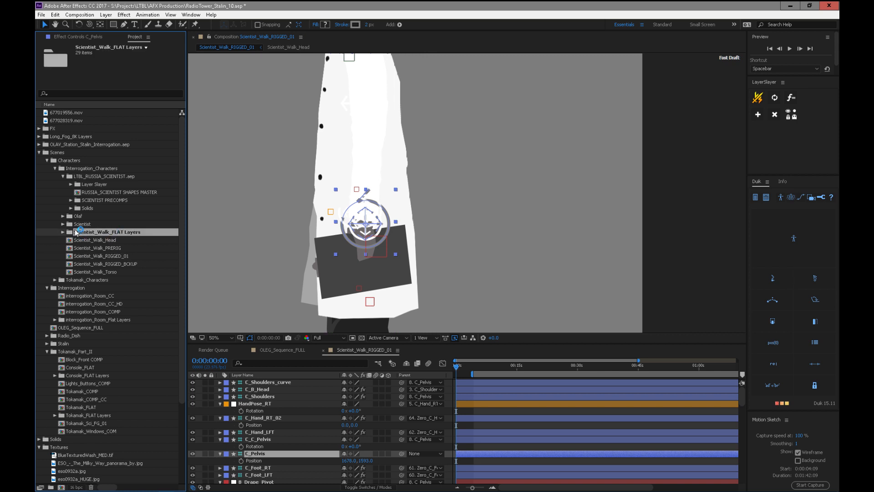
{"action": "left_click", "coordinate": [64, 224]}
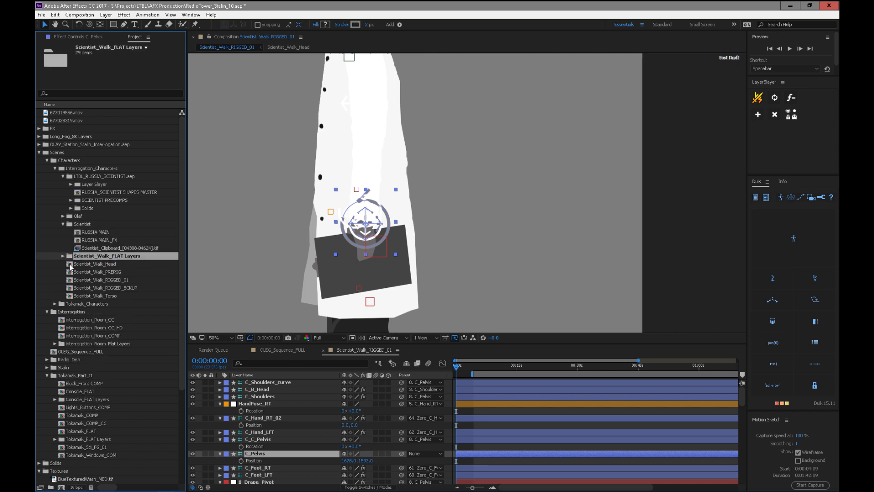
{"action": "left_click", "coordinate": [83, 225]}
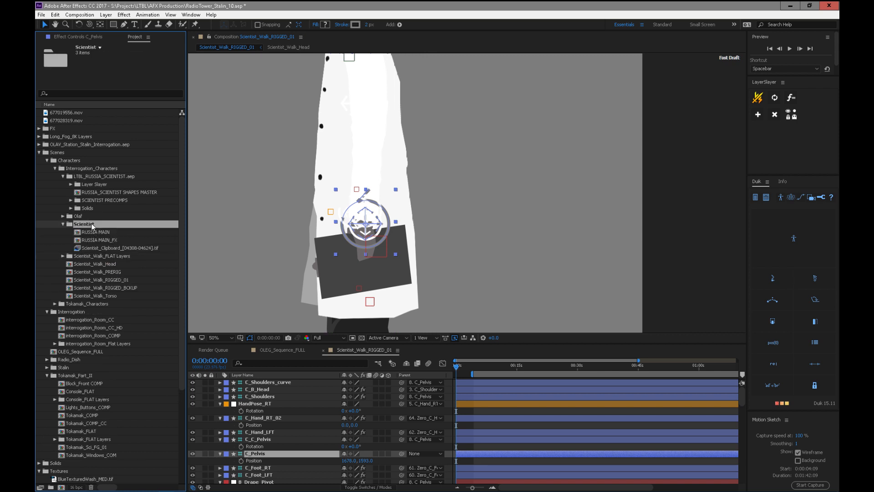
{"action": "left_click", "coordinate": [91, 226]}
{"action": "type", "text": "_Notes"}
{"action": "key", "text": "Return"}
{"action": "left_click", "coordinate": [63, 224]}
- Create a Scientist_Walk folder inside Interrogation_Characters and move the Head, PRERIG, RIGGED_01, RIGGED_BCKUP and Torso compositions into it
{"action": "left_click", "coordinate": [108, 169]}
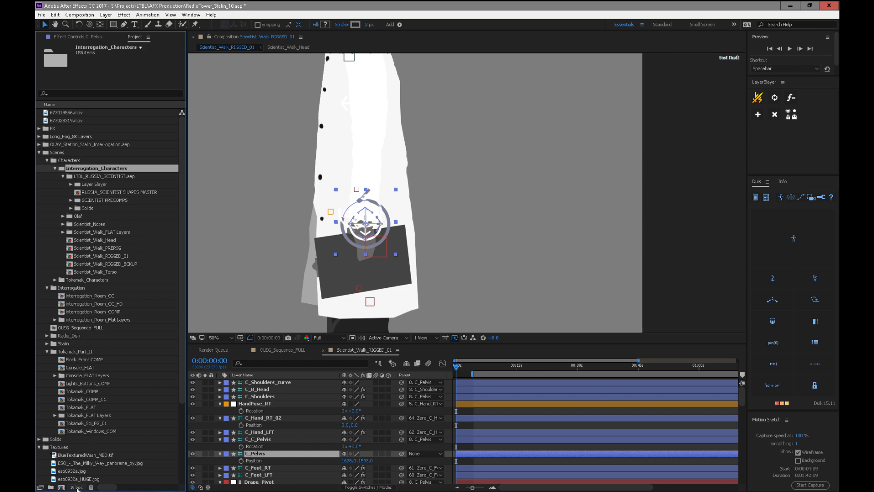
{"action": "left_click", "coordinate": [51, 487]}
{"action": "type", "text": "Scientist_"}
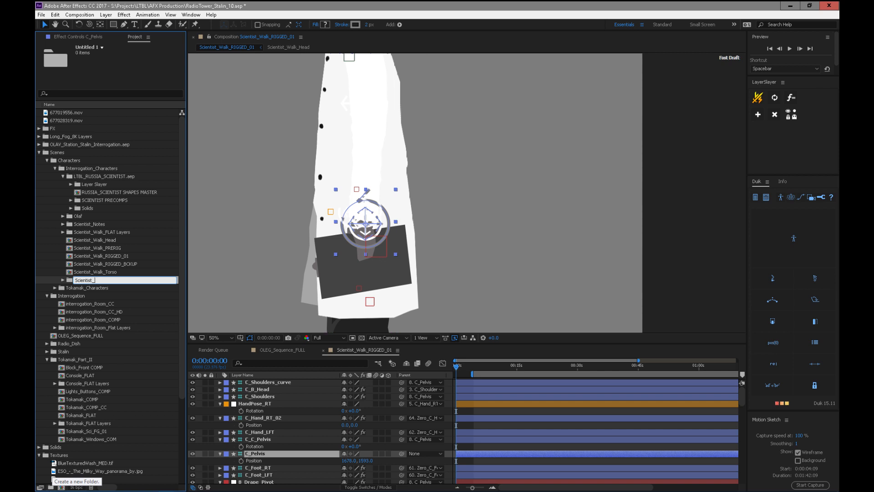
{"action": "type", "text": "Walk"}
{"action": "key", "text": "Return"}
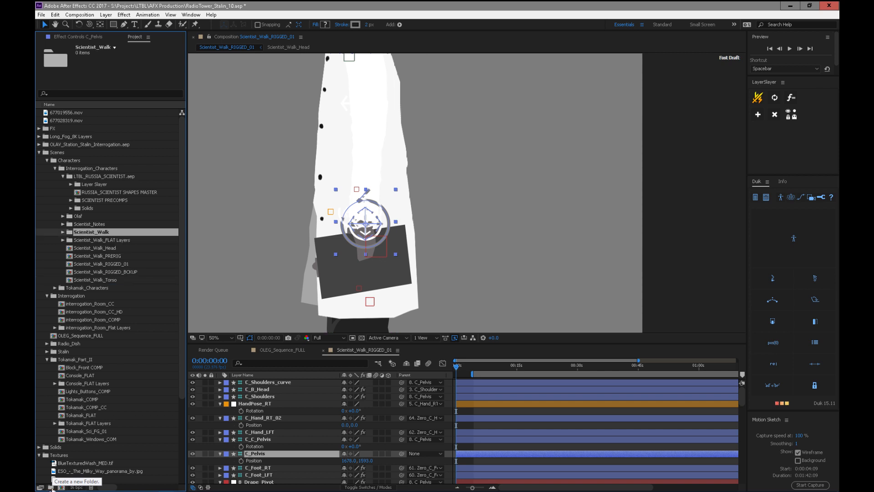
{"action": "left_click", "coordinate": [96, 248]}
{"action": "left_click", "coordinate": [114, 280], "text": "shift"}
{"action": "left_click_drag", "start_coordinate": [89, 251], "coordinate": [89, 235]}
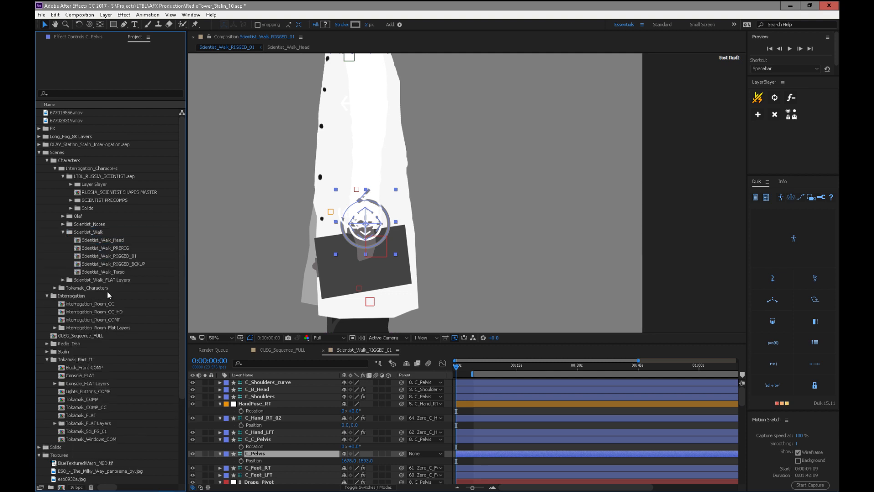
- Create a folder named Neted Comps inside Scientist_Walk and move Scientist_Walk_Head and Scientist_Walk_Torso into it
{"action": "left_click", "coordinate": [96, 232]}
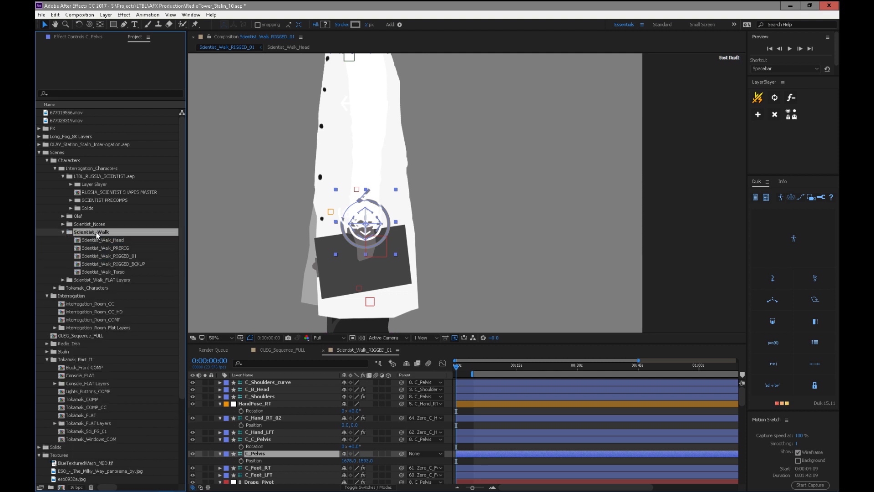
{"action": "left_click", "coordinate": [51, 487]}
{"action": "type", "text": "Neted Comps"}
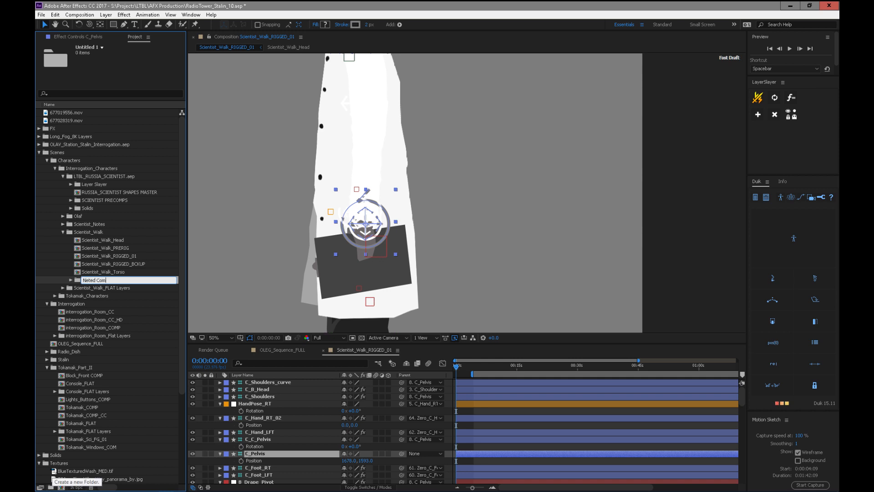
{"action": "key", "text": "Return"}
{"action": "left_click_drag", "start_coordinate": [115, 248], "coordinate": [98, 240]}
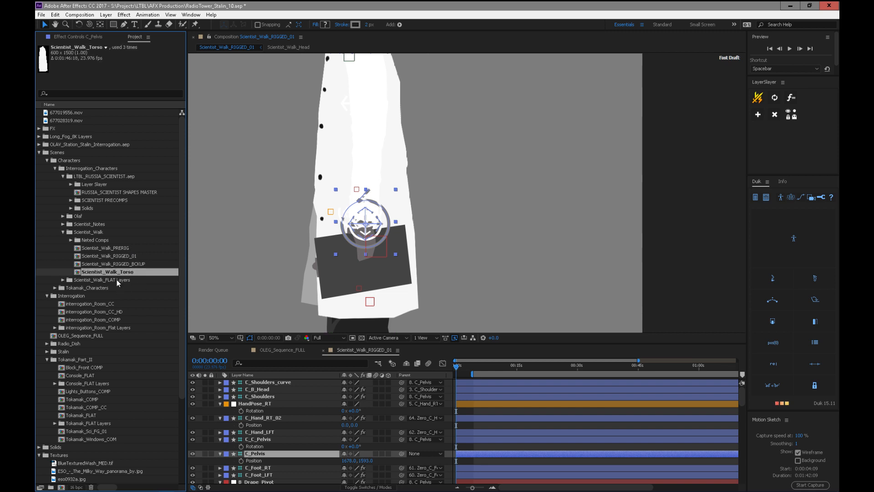
{"action": "left_click_drag", "start_coordinate": [96, 272], "coordinate": [97, 240]}
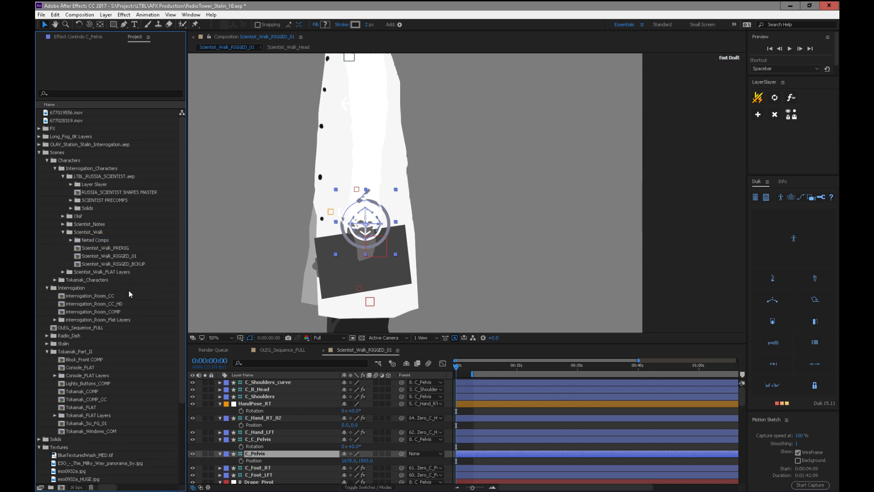
- Create an Archive folder inside Scientist_Walk and move Scientist_Walk_PRERIG and Scientist_Walk_RIGGED_BCKUP into it
{"action": "left_click", "coordinate": [135, 264]}
{"action": "left_click", "coordinate": [91, 233]}
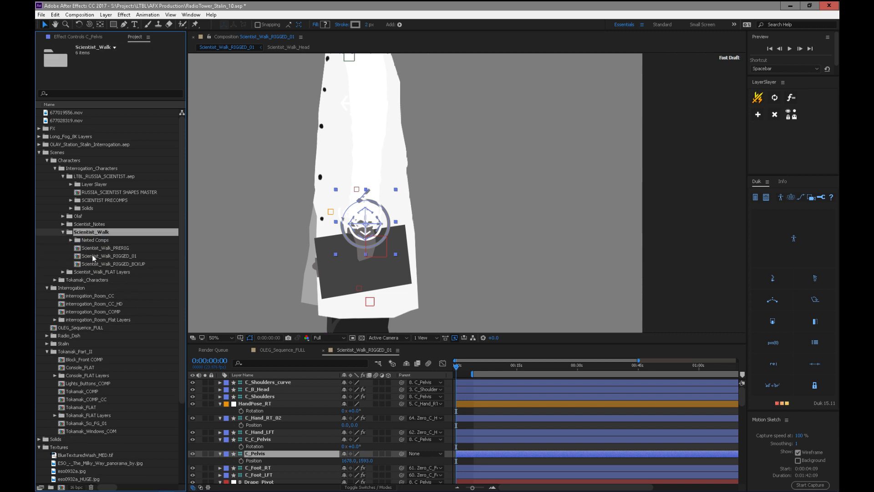
{"action": "left_click", "coordinate": [51, 487]}
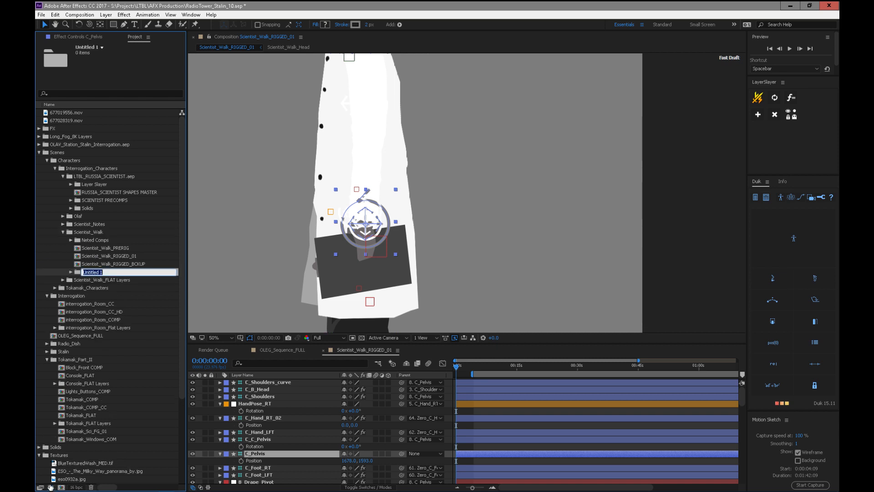
{"action": "type", "text": "Archive"}
{"action": "key", "text": "Return"}
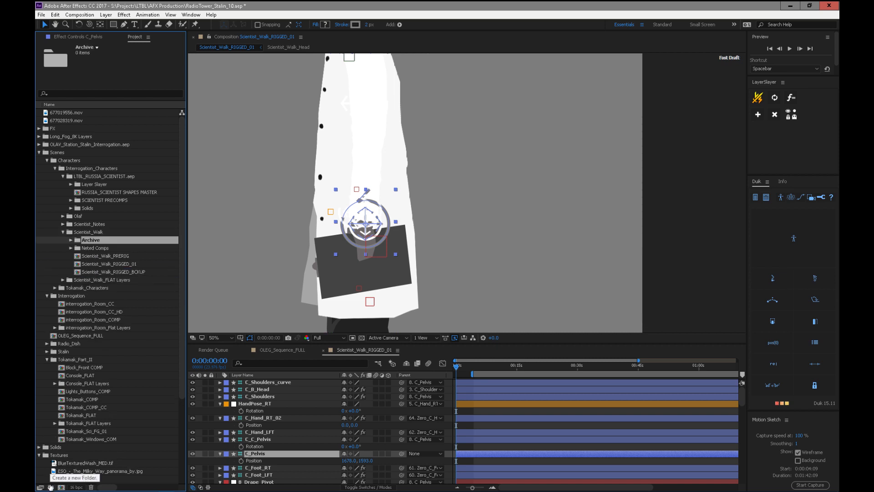
{"action": "left_click", "coordinate": [132, 272]}
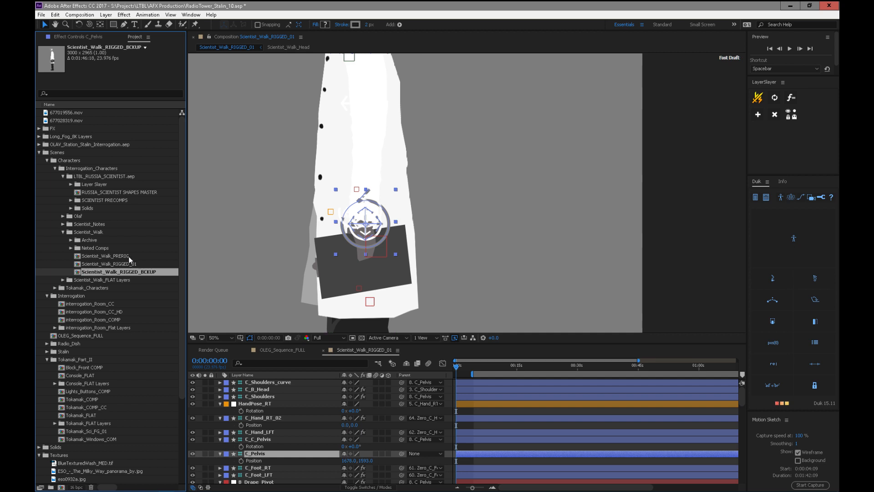
{"action": "left_click", "coordinate": [121, 258], "text": "ctrl"}
{"action": "left_click_drag", "start_coordinate": [101, 257], "coordinate": [91, 241]}
{"action": "left_click", "coordinate": [101, 255]}
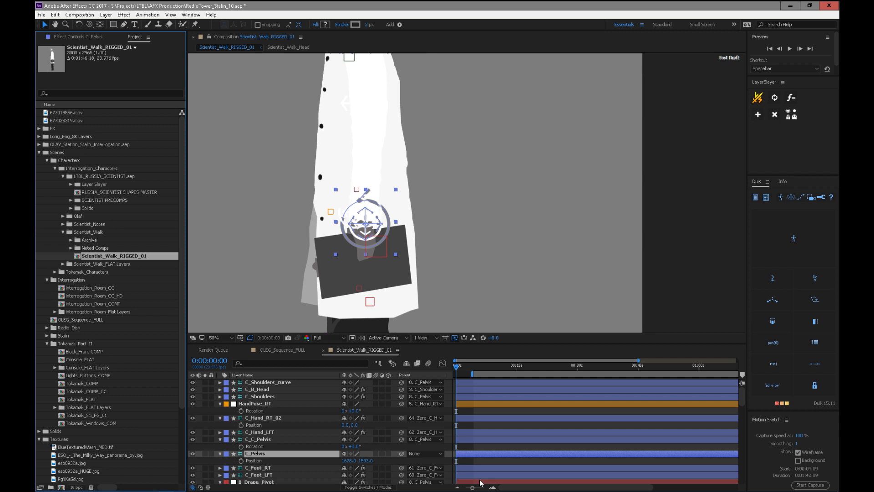
- Reveal the Position of the C_Shoulders_curve layer and set its first keyframe at the composition's start
{"action": "left_click_drag", "start_coordinate": [742, 398], "coordinate": [744, 392]}
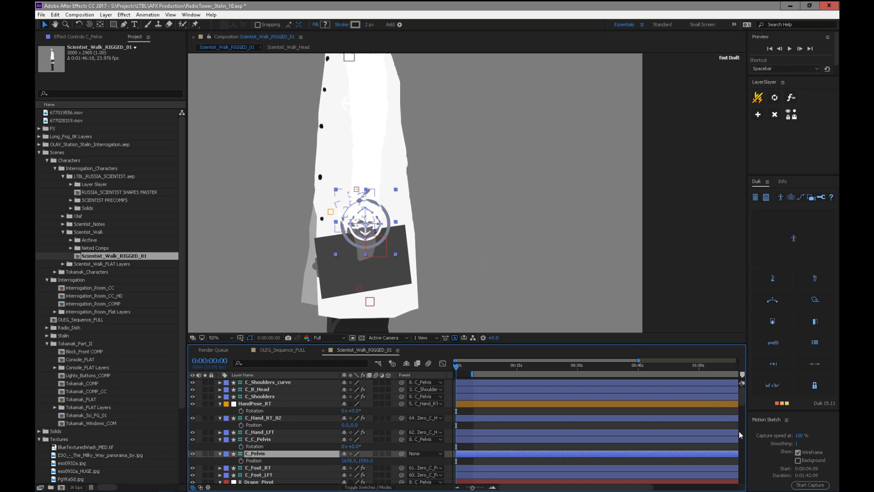
{"action": "left_click_drag", "start_coordinate": [741, 398], "coordinate": [741, 395]}
{"action": "left_click", "coordinate": [87, 36]}
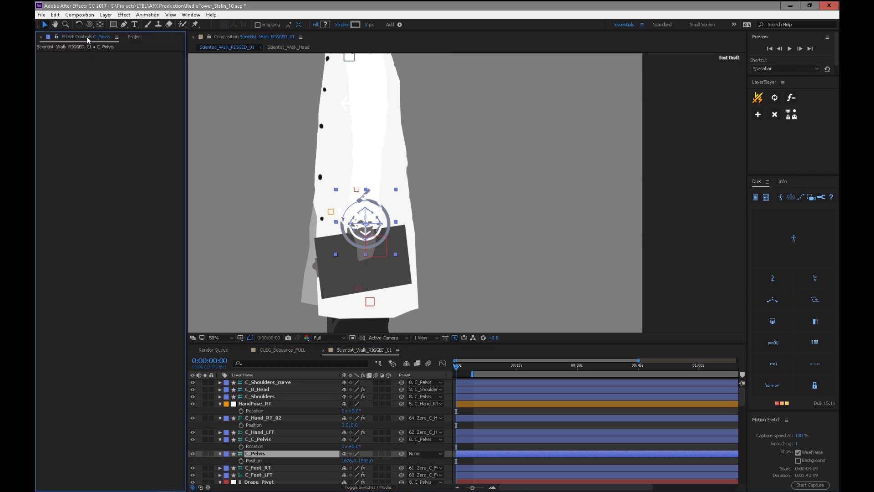
{"action": "left_click", "coordinate": [272, 382]}
{"action": "key", "text": "h"}
{"action": "left_click_drag", "start_coordinate": [487, 250], "coordinate": [477, 282]}
{"action": "key", "text": "v"}
{"action": "key", "text": "p"}
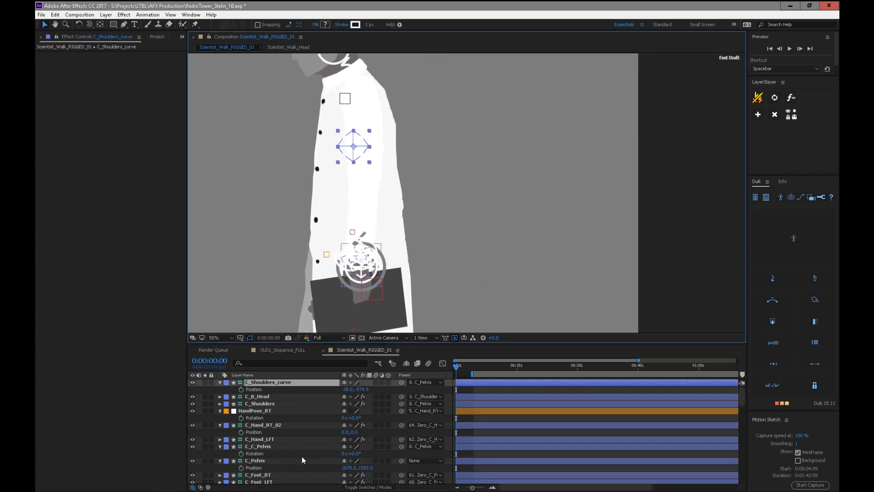
{"action": "left_click", "coordinate": [241, 390]}
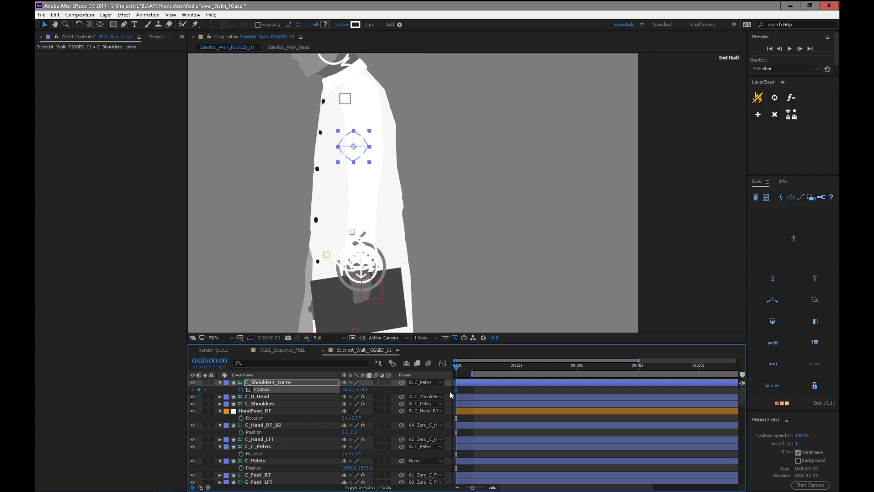
- Try to change the C_B_Head control's Position, and keyframe its Rotation at the composition's start instead
{"action": "left_click", "coordinate": [256, 397]}
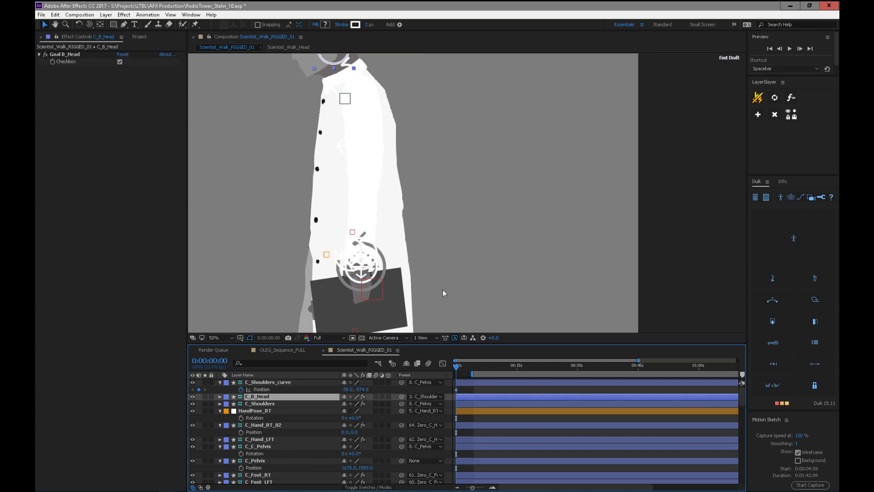
{"action": "key", "text": "r"}
{"action": "key", "text": "p"}
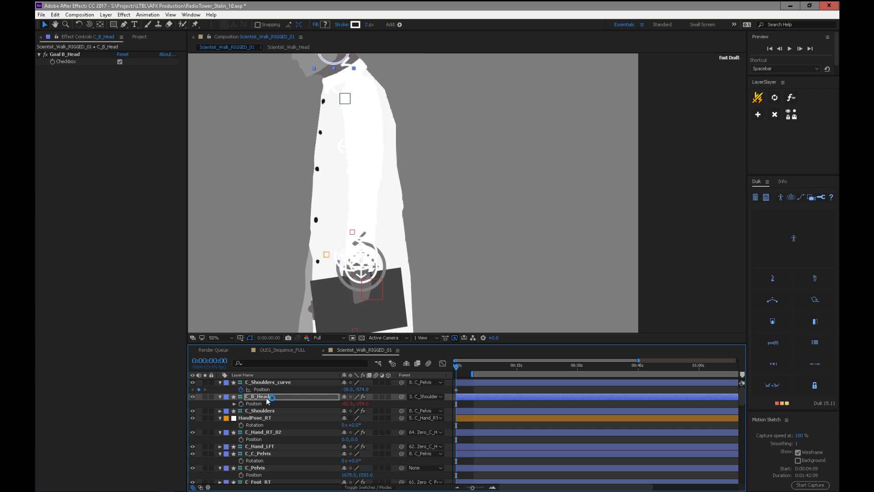
{"action": "scroll", "coordinate": [438, 279], "scroll_direction": "up", "scroll_amount": 5}
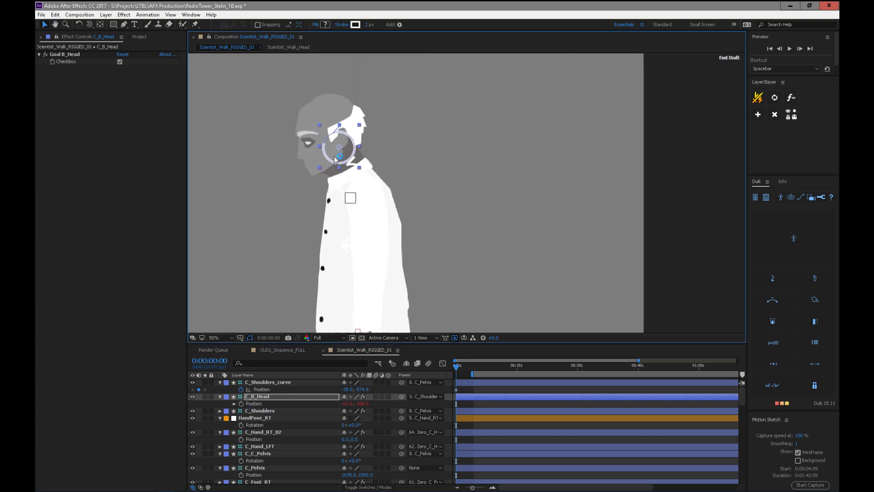
{"action": "mouse_move", "coordinate": [342, 150]}
{"action": "left_mouse_down"}
{"action": "mouse_move", "coordinate": [338, 139]}
{"action": "mouse_move", "coordinate": [355, 146]}
{"action": "mouse_move", "coordinate": [350, 139]}
{"action": "left_mouse_up"}
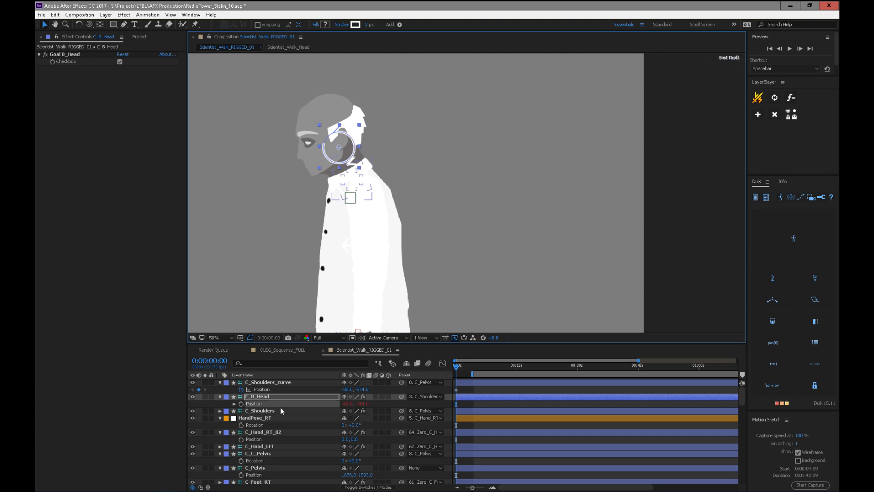
{"action": "left_click_drag", "start_coordinate": [362, 404], "coordinate": [418, 399]}
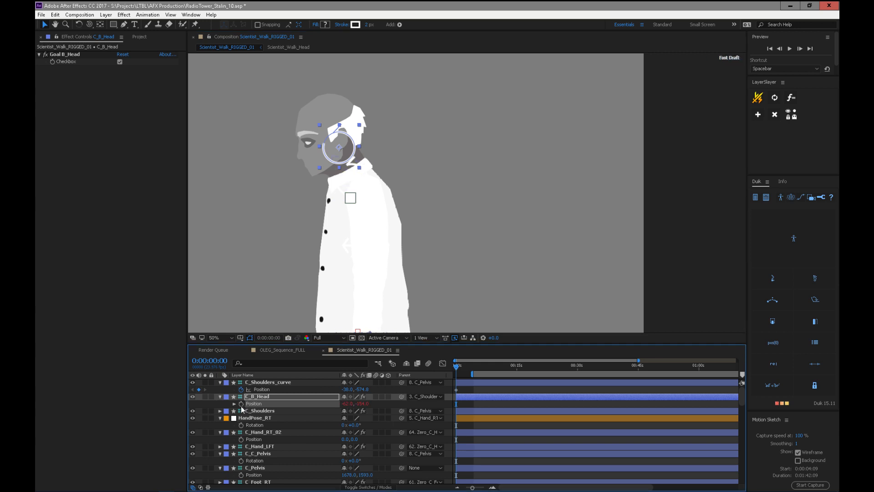
{"action": "key", "text": "u"}
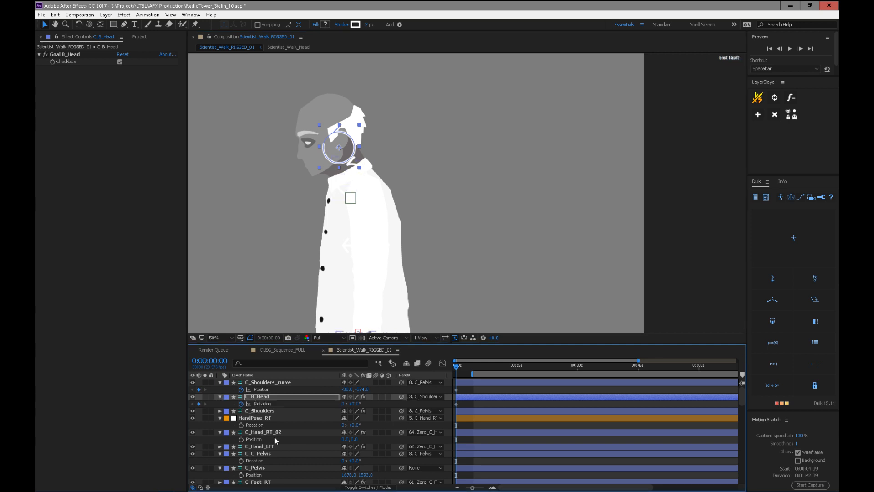
- Try moving the C_Shoulders control and setting its Rotation to 10°, and undo both changes
{"action": "left_click", "coordinate": [259, 411]}
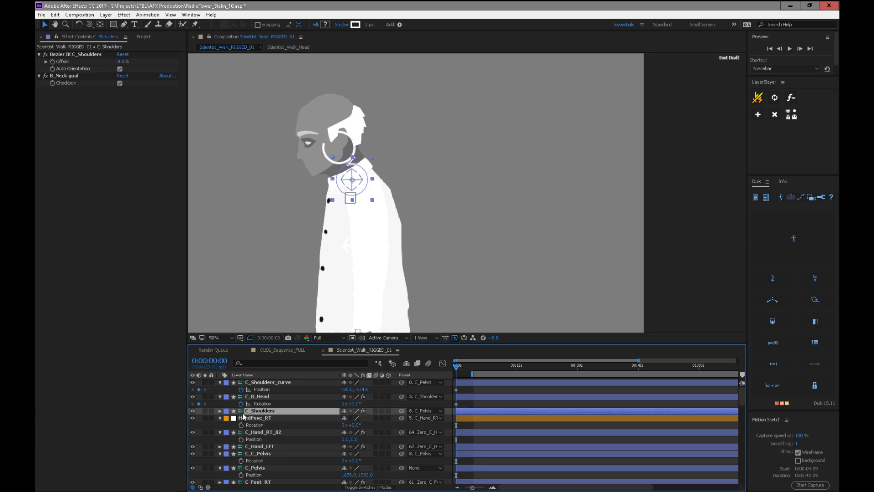
{"action": "key", "text": "p"}
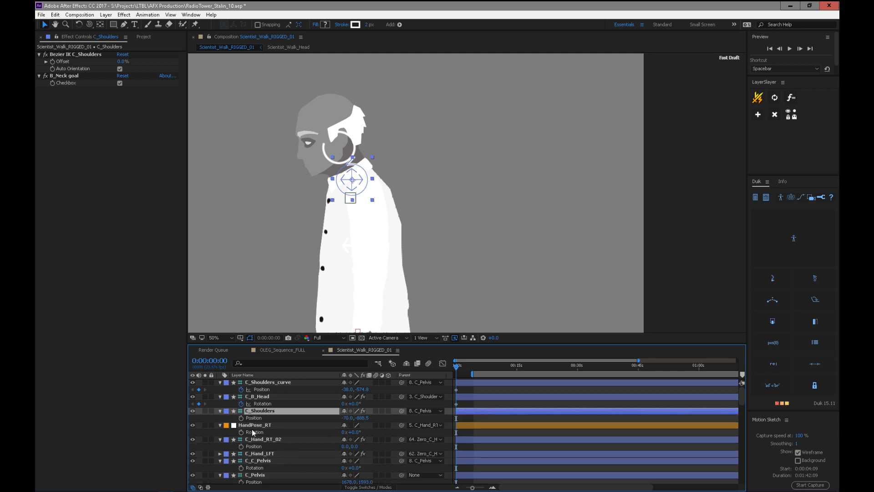
{"action": "left_click_drag", "start_coordinate": [366, 193], "coordinate": [389, 177]}
{"action": "key", "text": "ctrl+z"}
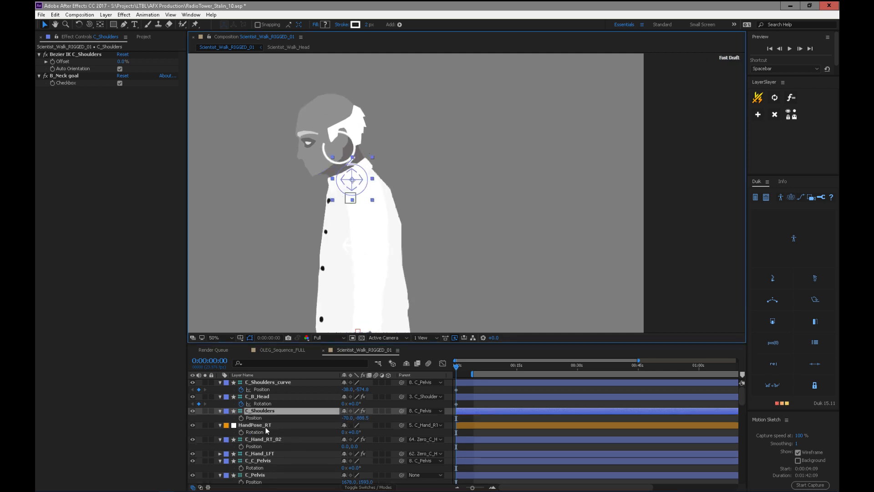
{"action": "key", "text": "r"}
{"action": "left_click", "coordinate": [354, 417]}
{"action": "type", "text": "10"}
{"action": "key", "text": "Return"}
{"action": "key", "text": "ctrl+z"}
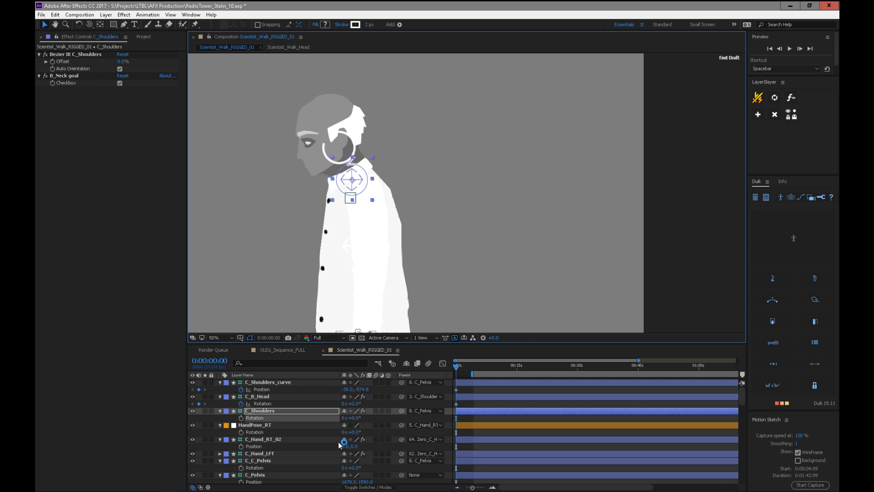
- Keyframe the Position of C_Shoulders and the Rotation of HandPose_RT at the composition's start, and save the project
{"action": "key", "text": "p"}
{"action": "left_click", "coordinate": [241, 418]}
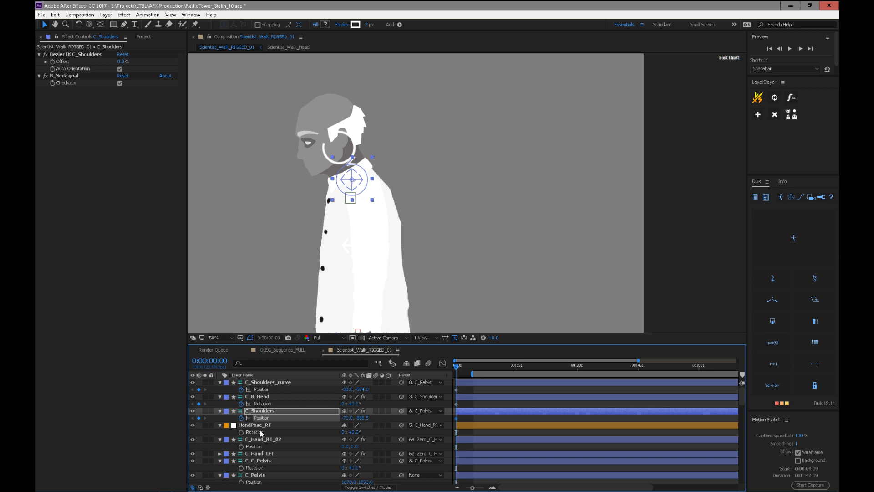
{"action": "left_click", "coordinate": [241, 432]}
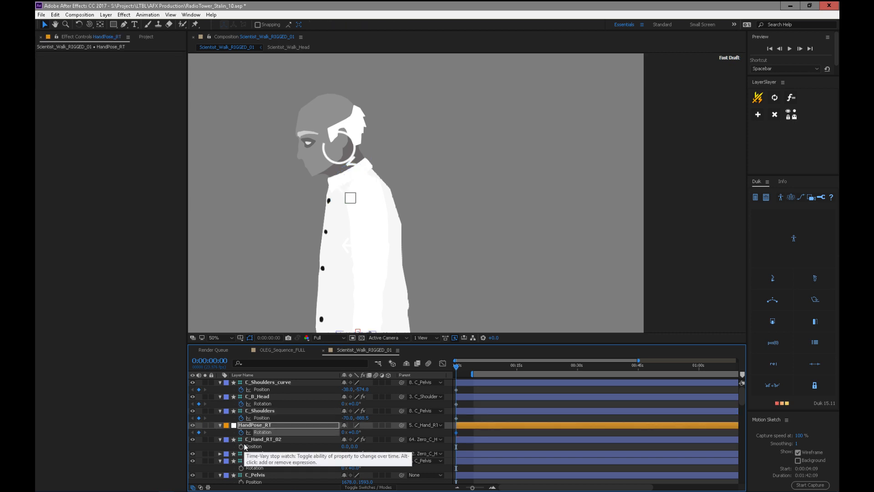
{"action": "key", "text": "ctrl+s"}
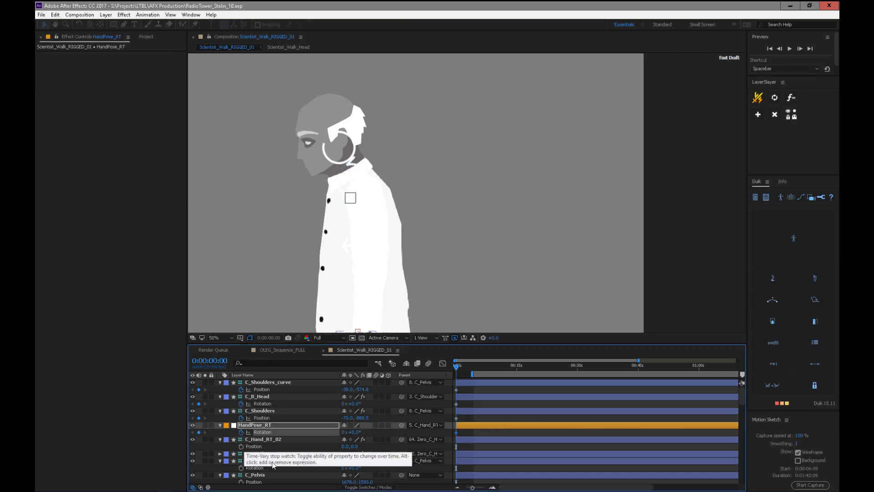
- Reveal the Position and Rotation of the C_Hand_LFT control and keyframe both at the composition's start
{"action": "left_click", "coordinate": [260, 455]}
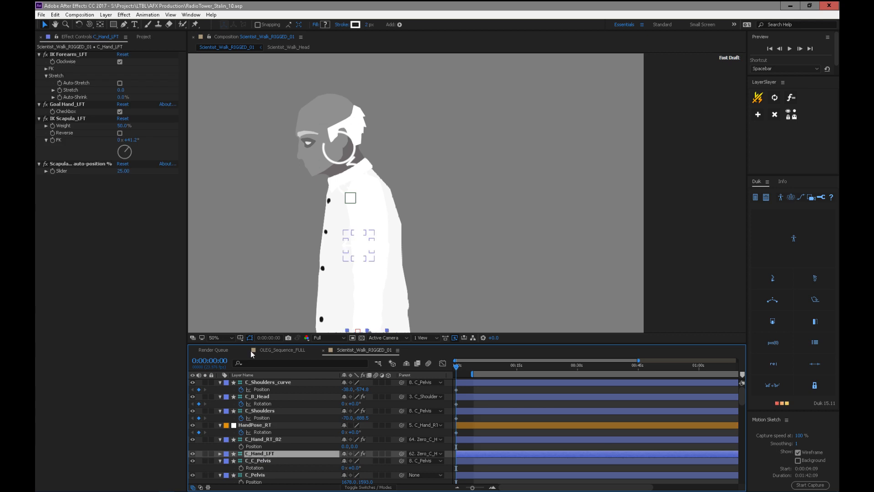
{"action": "key", "text": "p"}
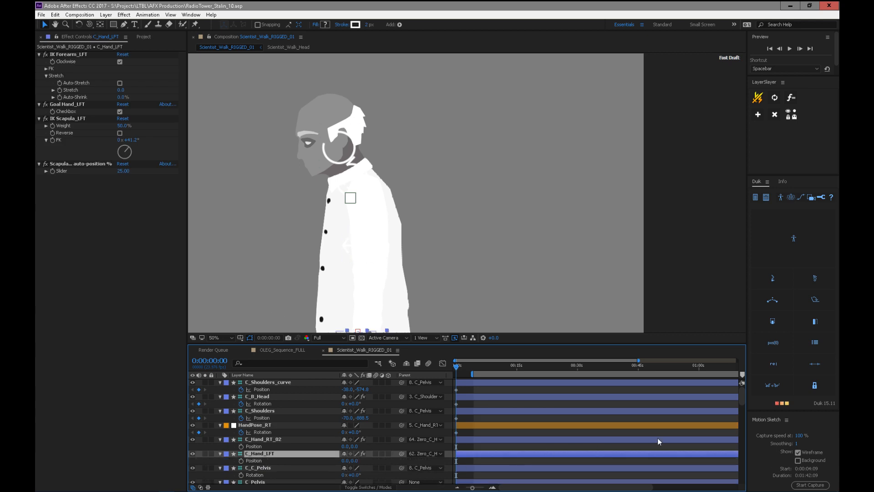
{"action": "left_click_drag", "start_coordinate": [742, 397], "coordinate": [741, 412]}
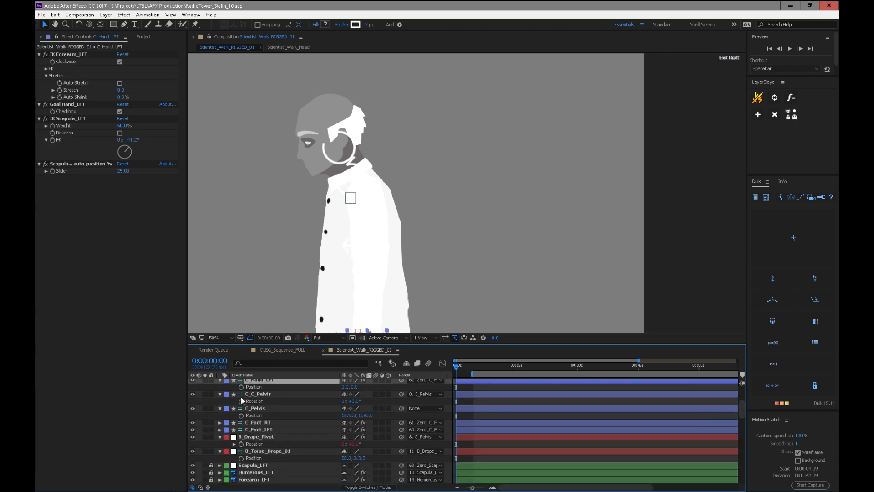
{"action": "left_click", "coordinate": [241, 387]}
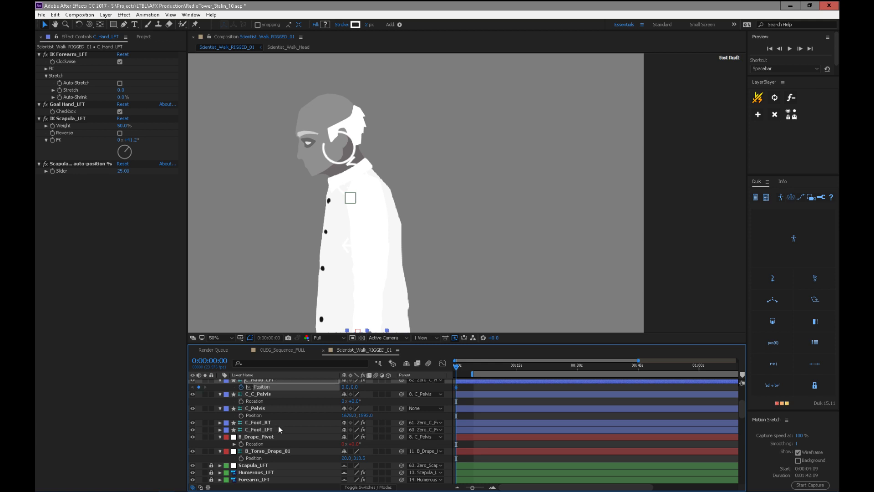
{"action": "key", "text": "shift+r"}
{"action": "left_click", "coordinate": [241, 396]}
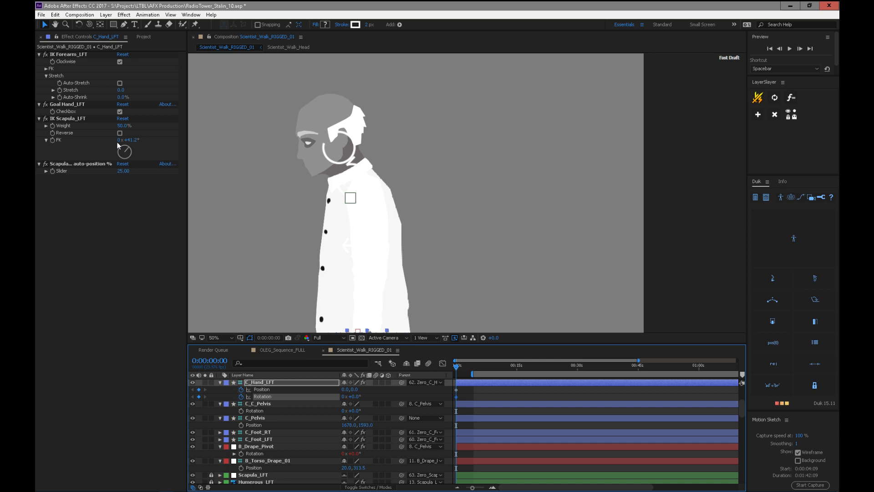
- Expand the C_B_Head layer's Transform group and examine the expressions on its Scale and Position
{"action": "scroll", "coordinate": [318, 432], "scroll_direction": "up", "scroll_amount": 5}
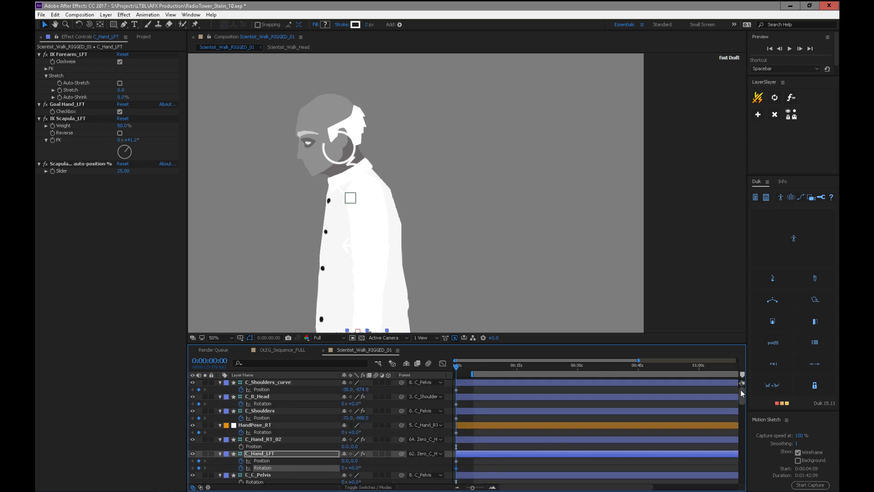
{"action": "left_click", "coordinate": [267, 398]}
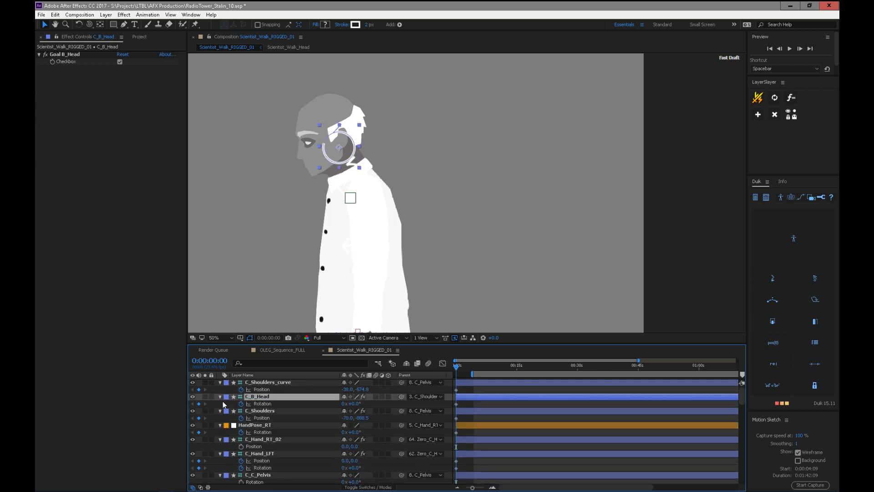
{"action": "left_click", "coordinate": [220, 397]}
{"action": "left_click", "coordinate": [219, 397]}
{"action": "left_click", "coordinate": [227, 417]}
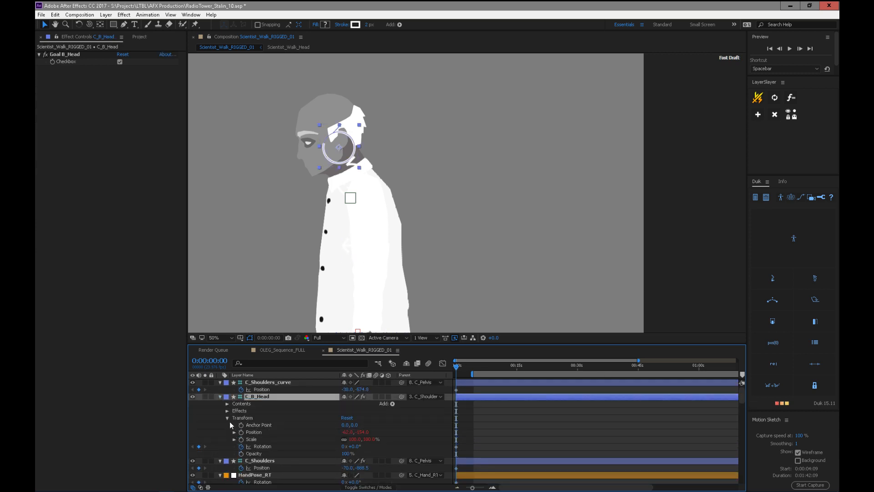
{"action": "left_click", "coordinate": [254, 432]}
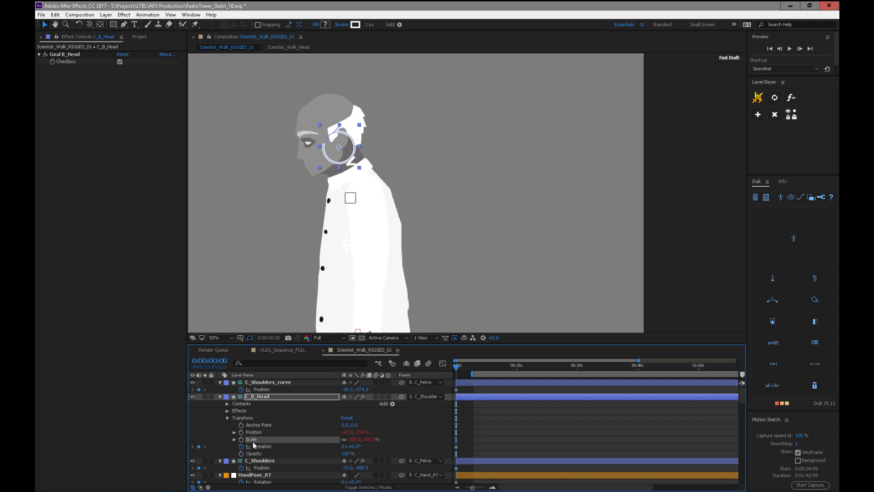
{"action": "left_click", "coordinate": [262, 440]}
{"action": "left_click", "coordinate": [234, 439]}
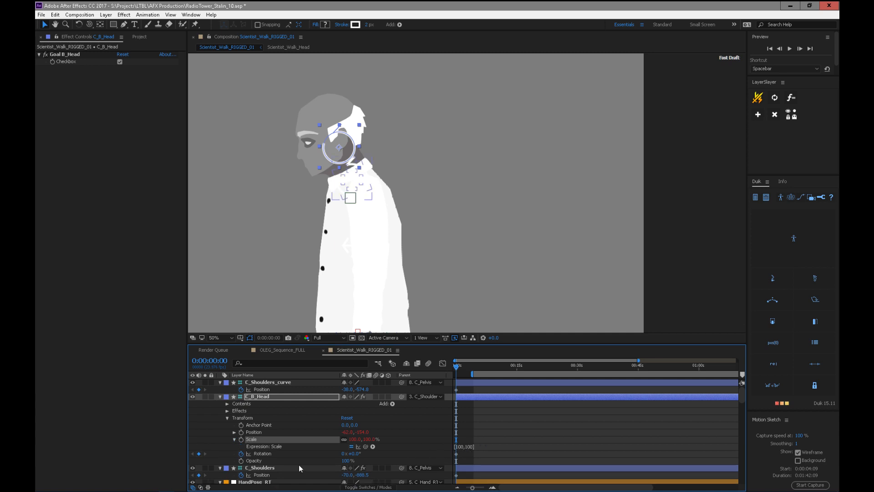
{"action": "left_click", "coordinate": [233, 432]}
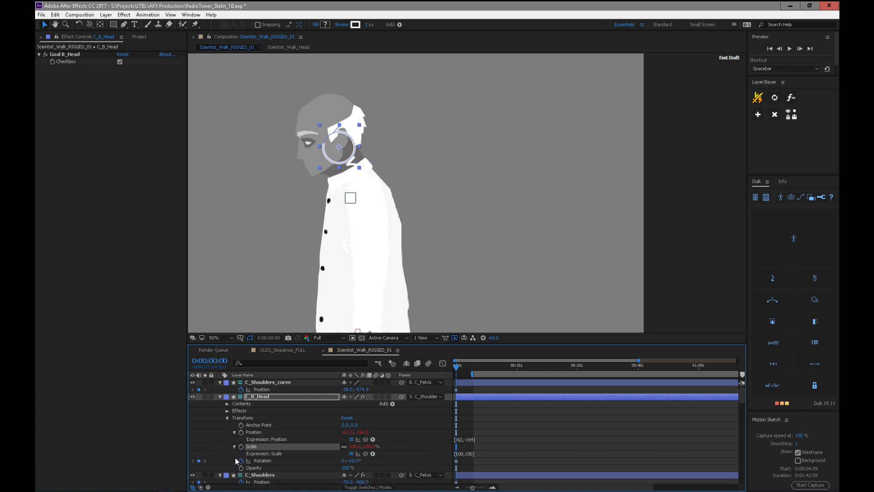
{"action": "left_click", "coordinate": [474, 442]}
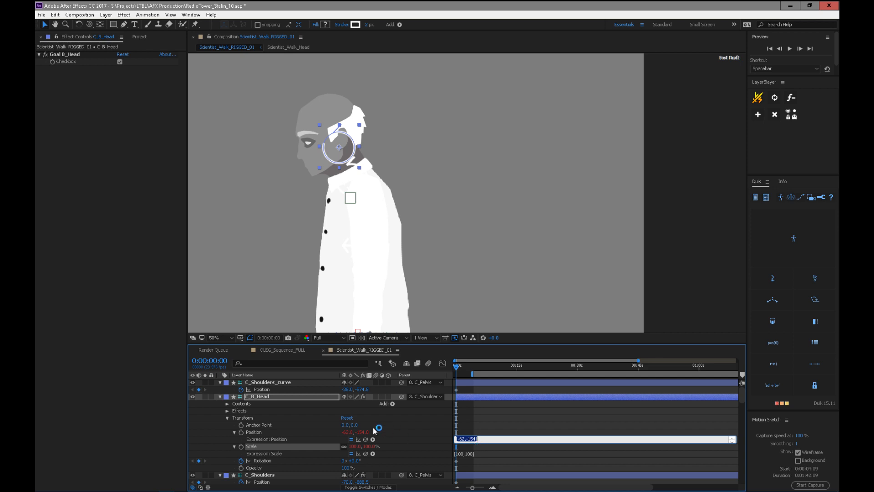
- Try moving C_B_Head with its Position and Scale expressions disabled, undo the move, re-enable both expressions and show only keyframed properties
{"action": "left_click", "coordinate": [352, 439]}
{"action": "left_click", "coordinate": [352, 454]}
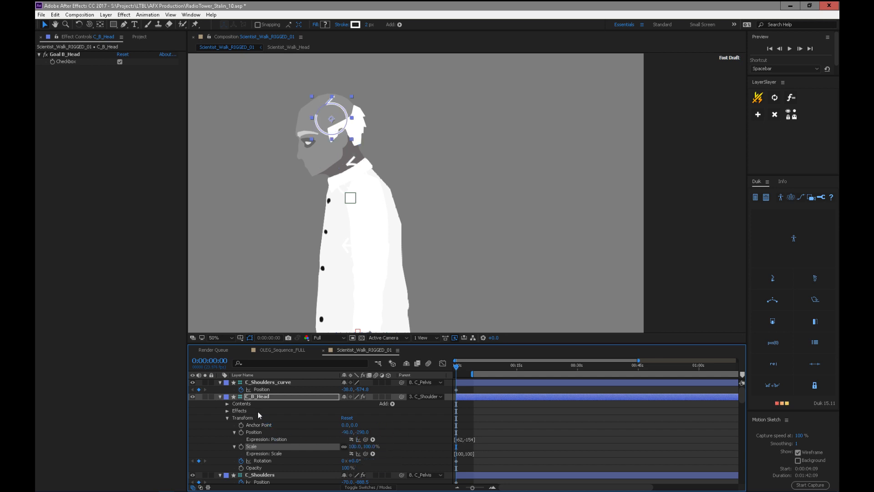
{"action": "left_click", "coordinate": [262, 398]}
{"action": "left_click_drag", "start_coordinate": [326, 106], "coordinate": [331, 151]}
{"action": "key", "text": "ctrl+z"}
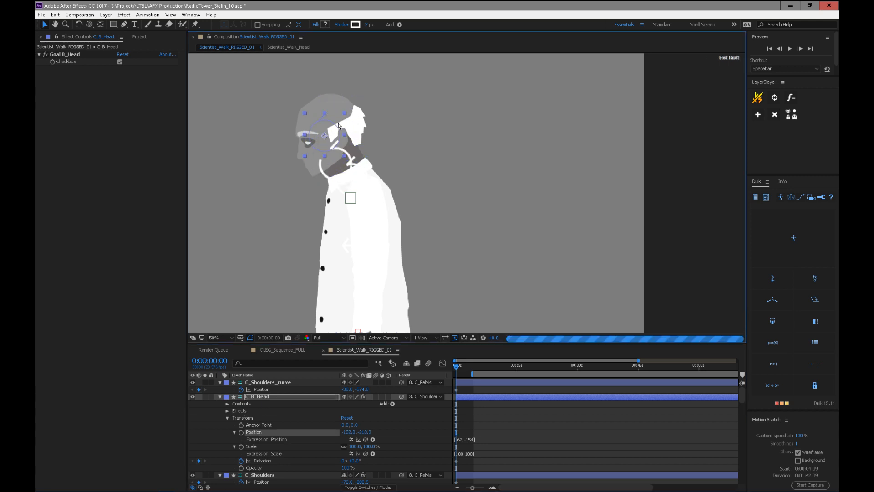
{"action": "left_click", "coordinate": [351, 439]}
{"action": "left_click", "coordinate": [351, 453]}
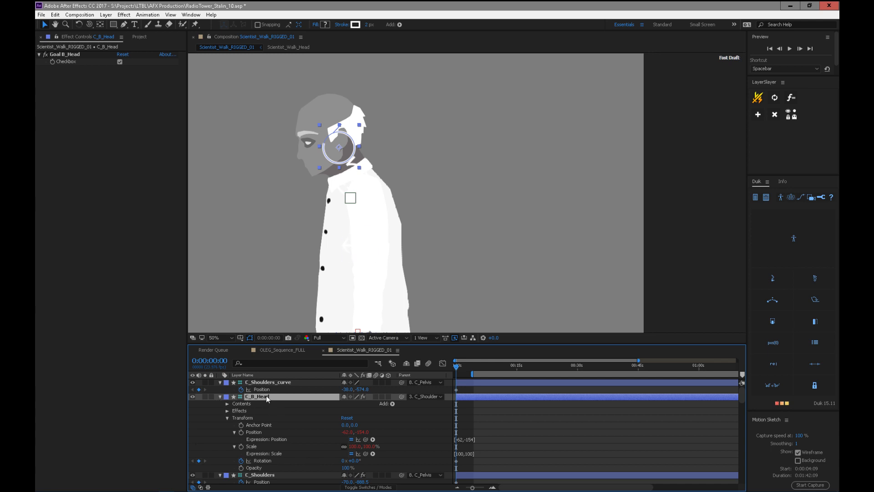
{"action": "key", "text": "u"}
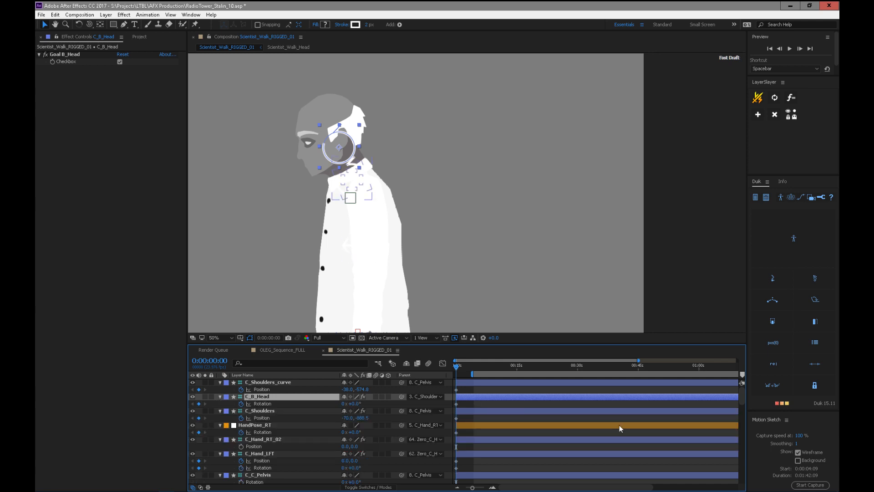
- Keyframe the Rotation and Position of the C_C_Pelvis control at the composition's start and show its keyframed properties
{"action": "scroll", "coordinate": [742, 397], "scroll_direction": "down", "scroll_amount": 3}
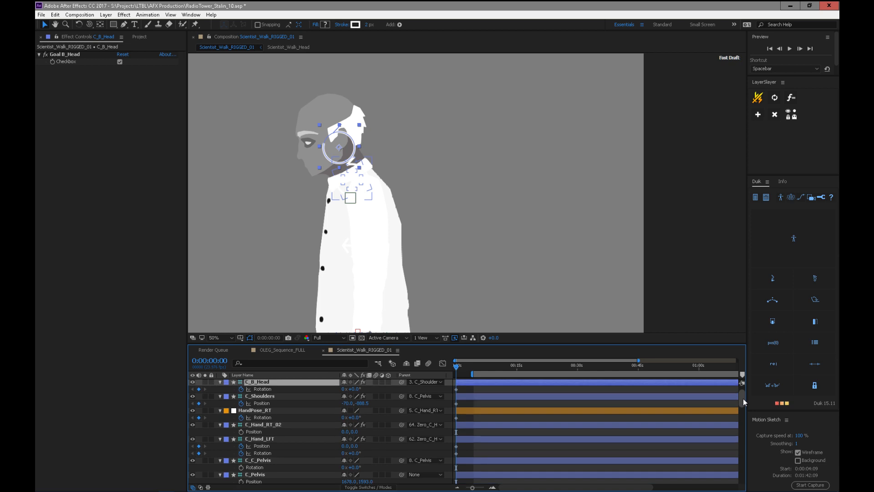
{"action": "scroll", "coordinate": [741, 404], "scroll_direction": "down", "scroll_amount": 1}
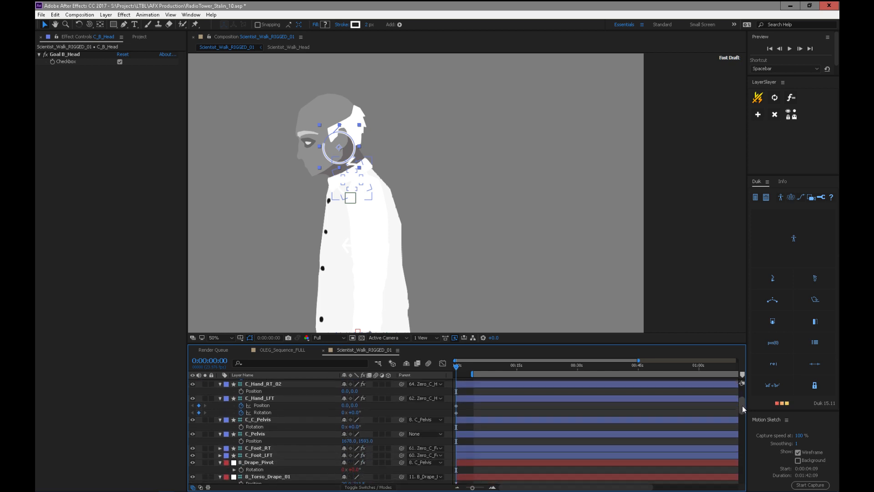
{"action": "left_click", "coordinate": [270, 423]}
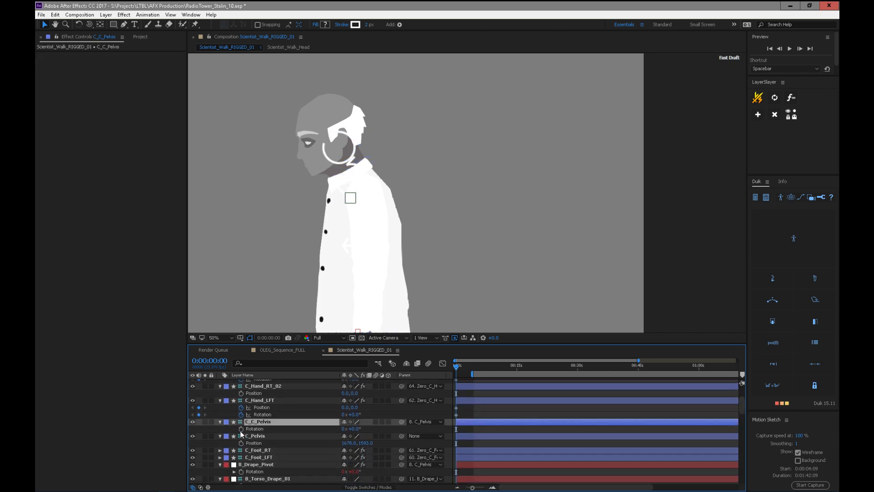
{"action": "left_click", "coordinate": [241, 429]}
{"action": "key", "text": "space"}
{"action": "left_click_drag", "start_coordinate": [484, 274], "coordinate": [479, 159]}
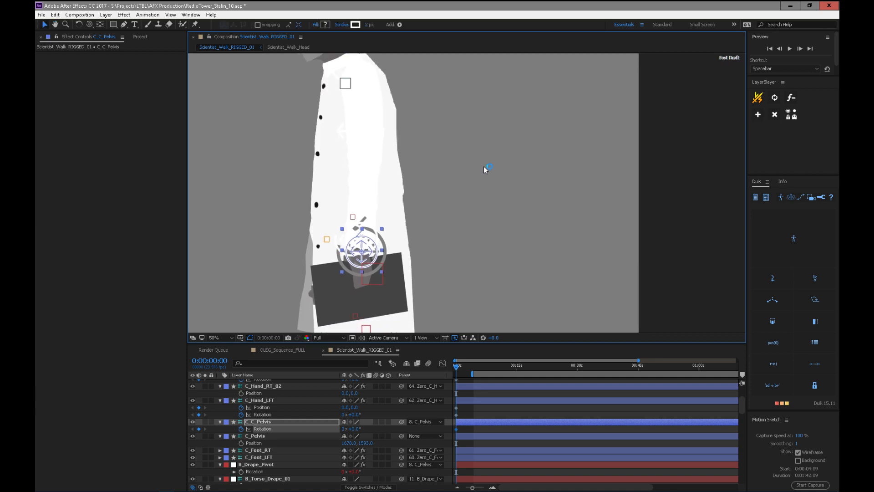
{"action": "left_click", "coordinate": [241, 429]}
{"action": "key", "text": "u"}
{"action": "key", "text": "p"}
{"action": "left_click", "coordinate": [241, 429]}
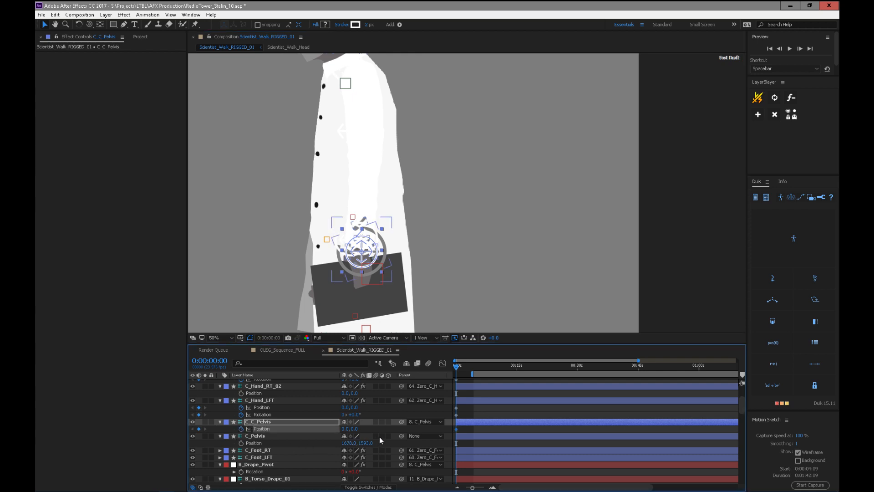
{"action": "key", "text": "u"}
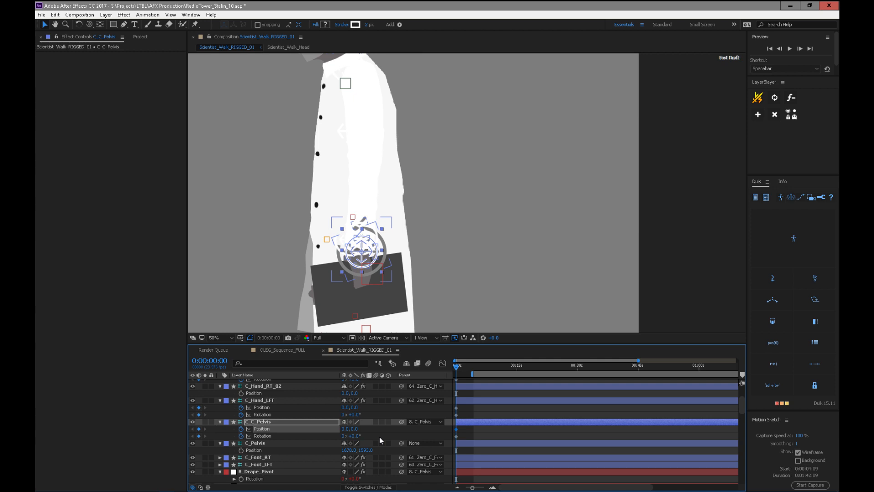
- Keyframe the Position and Rotation of the C_Pelvis control at the composition's start
{"action": "left_click", "coordinate": [240, 450]}
{"action": "key", "text": "shift+r"}
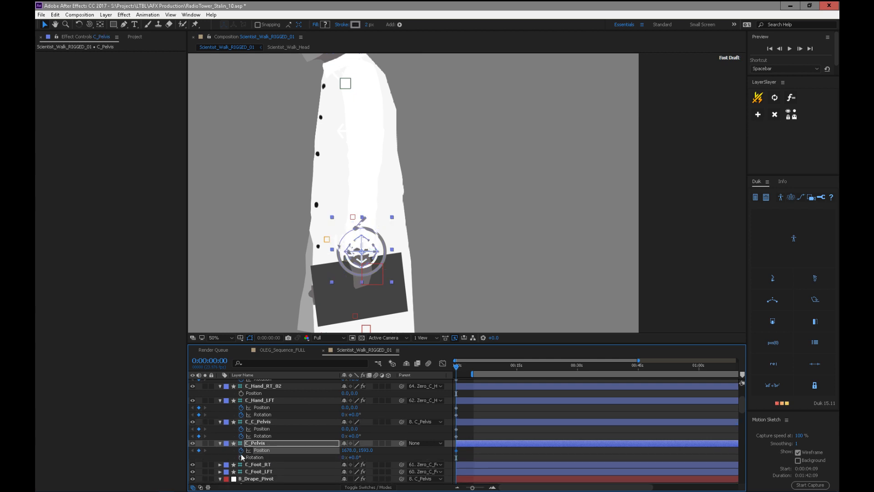
{"action": "left_click", "coordinate": [241, 457]}
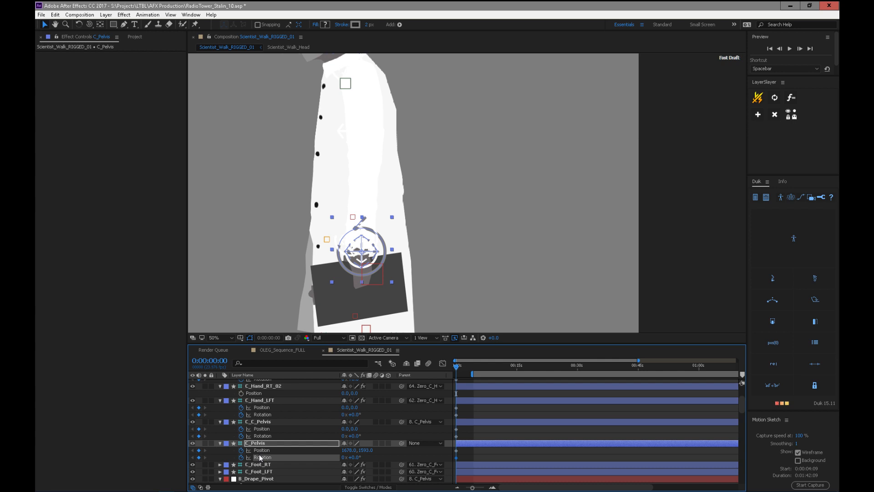
- Keyframe the Position and Rotation of the C_Foot_RT and C_Foot_LFT controls at the composition's start
{"action": "key", "text": "comma"}
{"action": "key", "text": "h"}
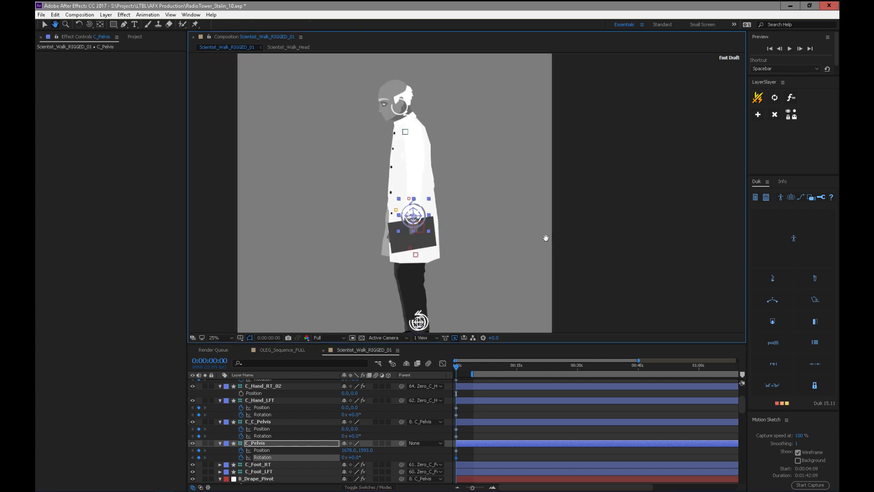
{"action": "key", "text": "v"}
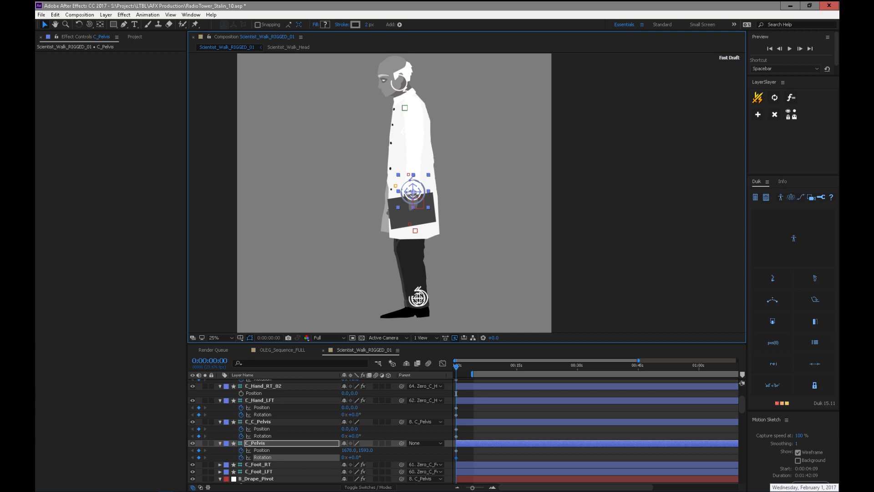
{"action": "left_click", "coordinate": [272, 463]}
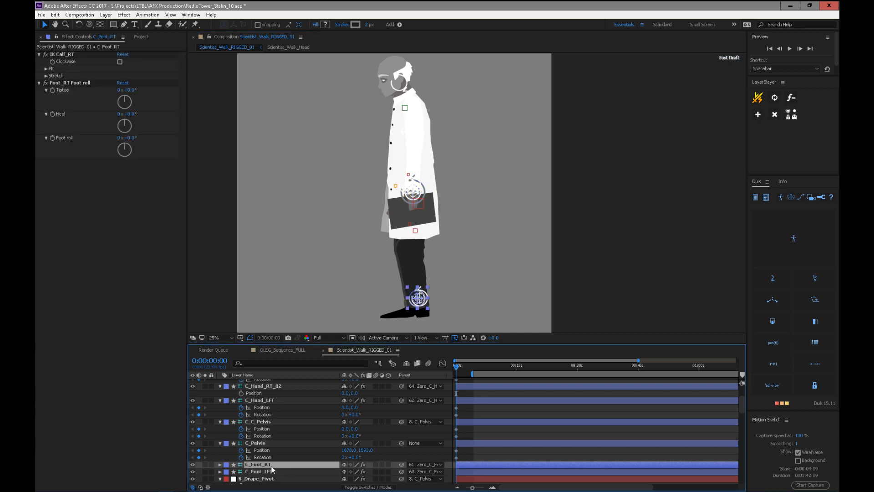
{"action": "left_click", "coordinate": [273, 472], "text": "ctrl"}
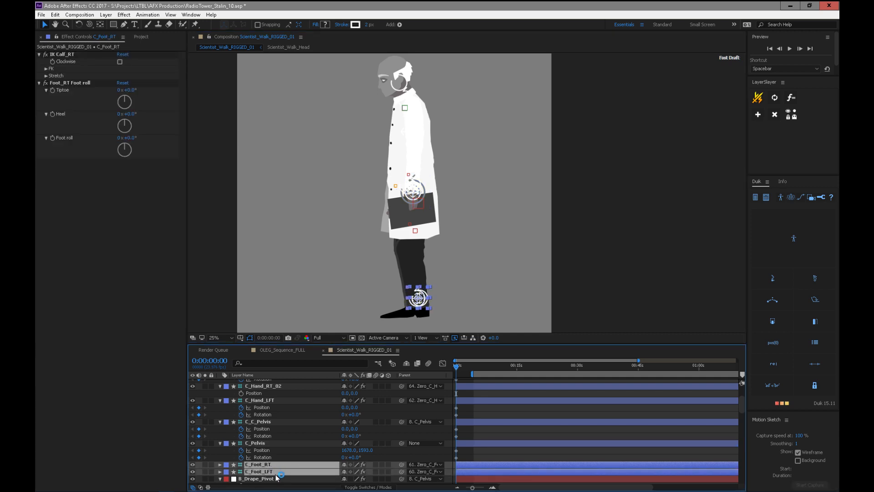
{"action": "key", "text": "p"}
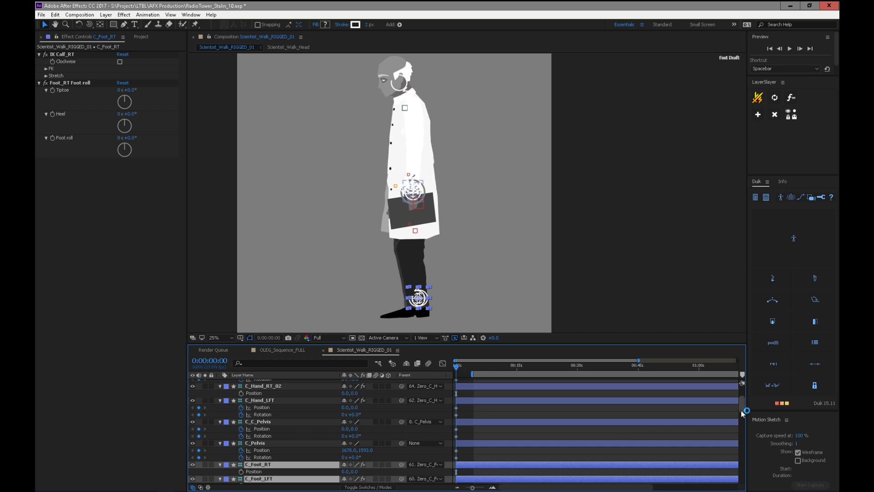
{"action": "scroll", "coordinate": [745, 435], "scroll_direction": "down", "scroll_amount": 3}
{"action": "left_click", "coordinate": [251, 443]}
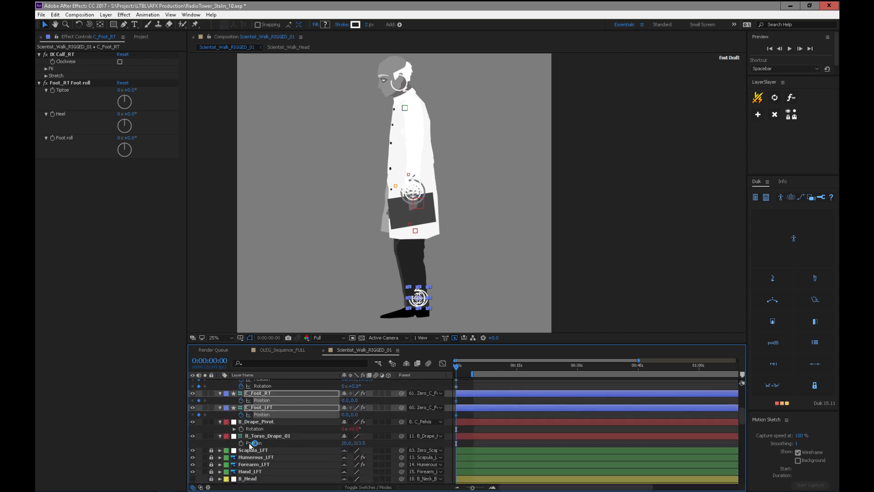
{"action": "key", "text": "r"}
- Keyframe the Tiptoe, Heel and Foot roll values of the C_Foot_RT and C_Foot_LFT controls at the composition's start
{"action": "left_click", "coordinate": [53, 91]}
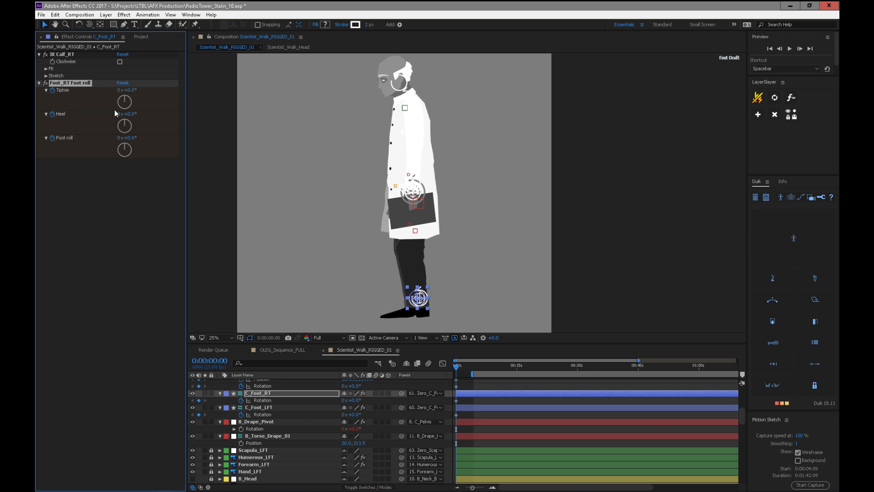
{"action": "left_click", "coordinate": [264, 407]}
{"action": "left_click", "coordinate": [52, 91]}
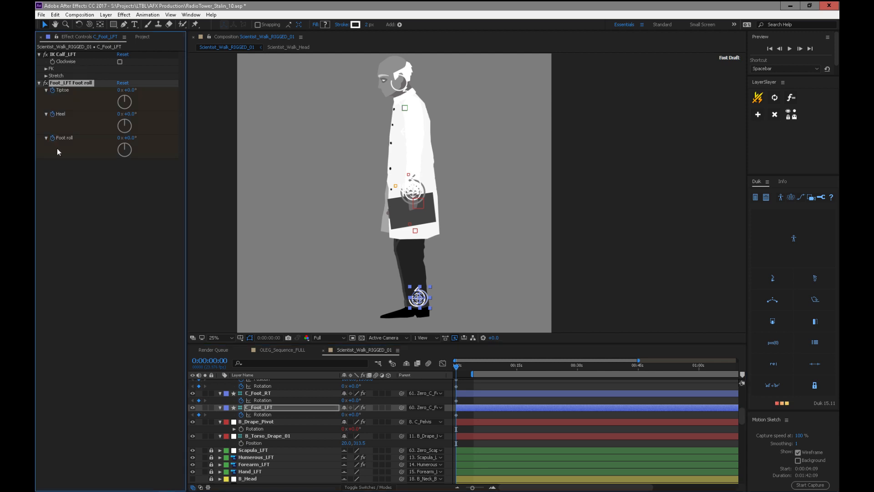
{"action": "left_click", "coordinate": [46, 69]}
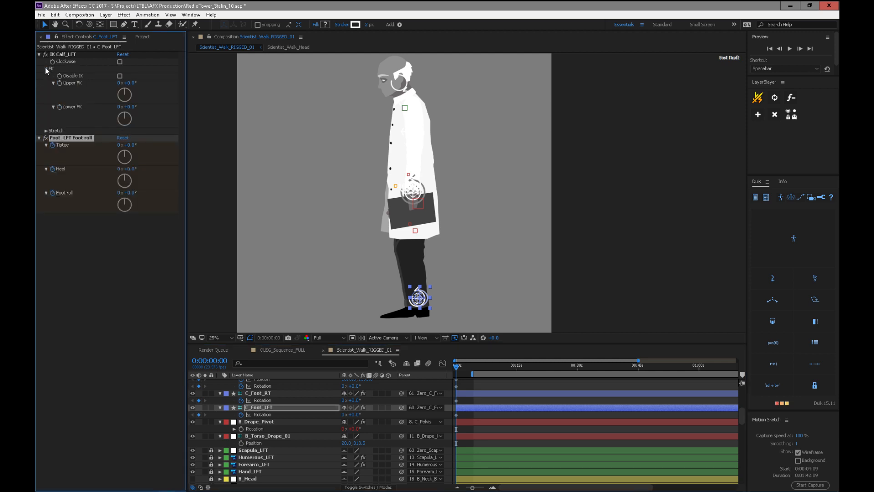
{"action": "left_click", "coordinate": [46, 69]}
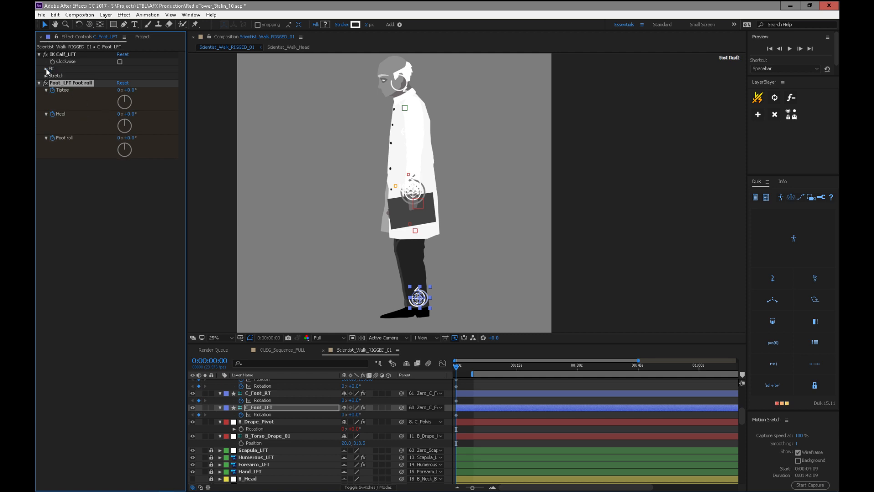
{"action": "left_click", "coordinate": [46, 69]}
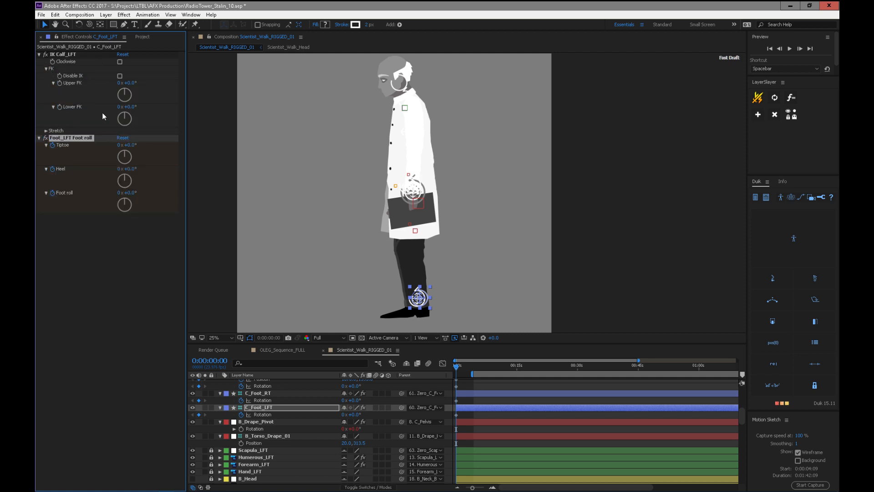
{"action": "left_click", "coordinate": [46, 68]}
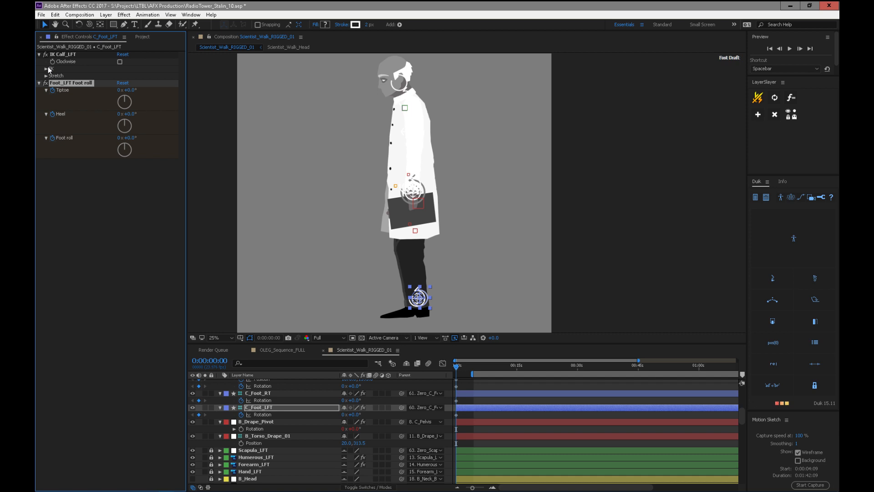
- Keyframe the Rotation of B_Drape_Pivot and the Position of B_Torso_Drape_01 at the composition's start
{"action": "left_click", "coordinate": [267, 422]}
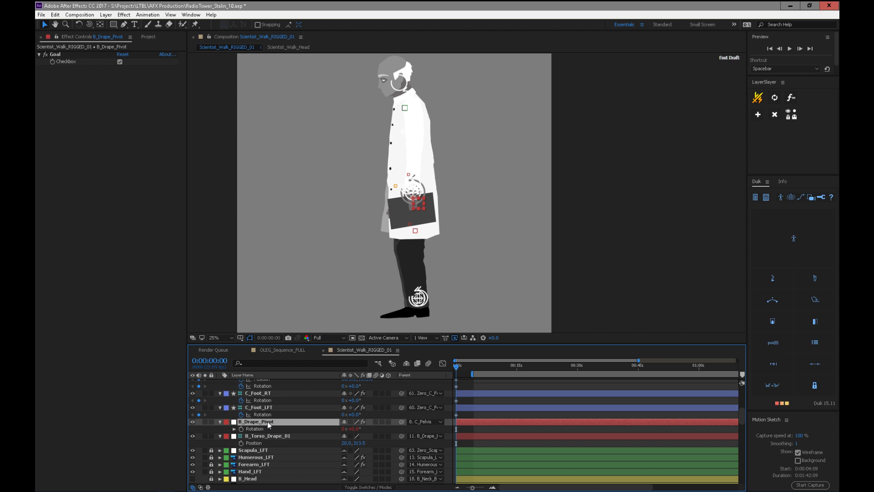
{"action": "scroll", "coordinate": [742, 413], "scroll_direction": "up", "scroll_amount": 1}
{"action": "left_click_drag", "start_coordinate": [742, 411], "coordinate": [744, 405]}
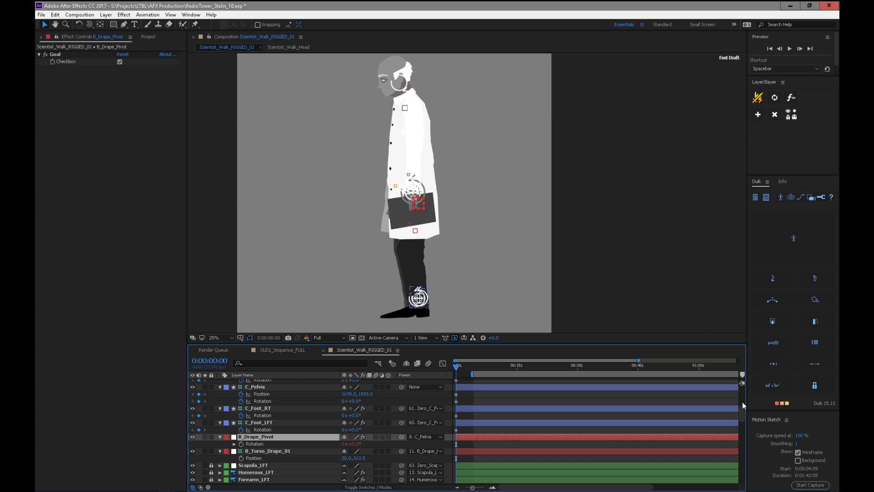
{"action": "mouse_move", "coordinate": [741, 411]}
{"action": "left_mouse_down"}
{"action": "mouse_move", "coordinate": [739, 422]}
{"action": "mouse_move", "coordinate": [741, 400]}
{"action": "left_mouse_up"}
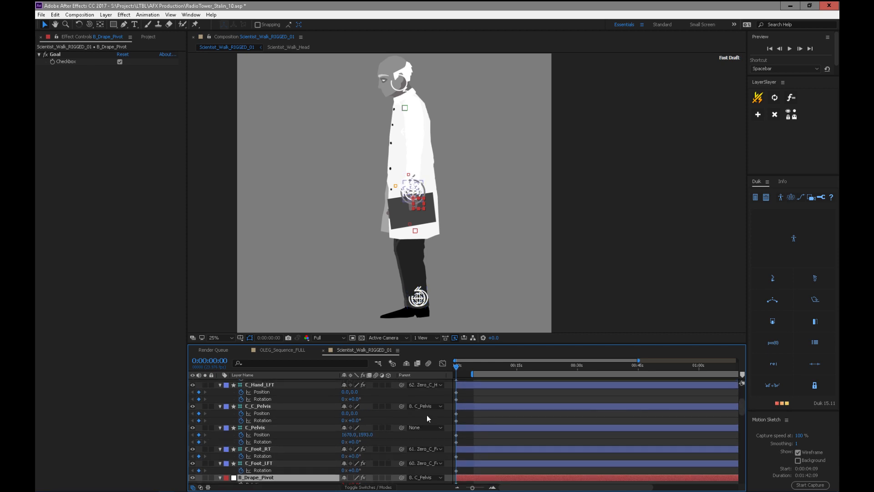
{"action": "left_click", "coordinate": [257, 426]}
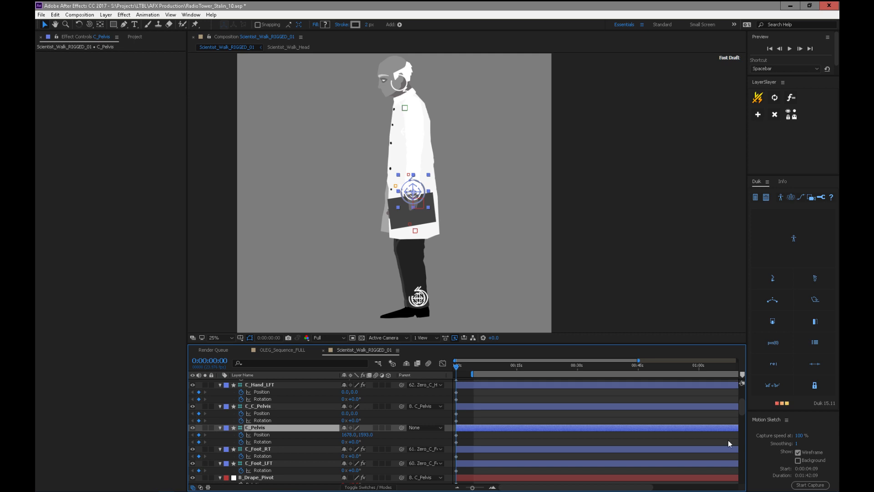
{"action": "mouse_move", "coordinate": [742, 407]}
{"action": "left_mouse_down"}
{"action": "mouse_move", "coordinate": [743, 393]}
{"action": "mouse_move", "coordinate": [742, 414]}
{"action": "left_mouse_up"}
{"action": "left_click", "coordinate": [268, 416]}
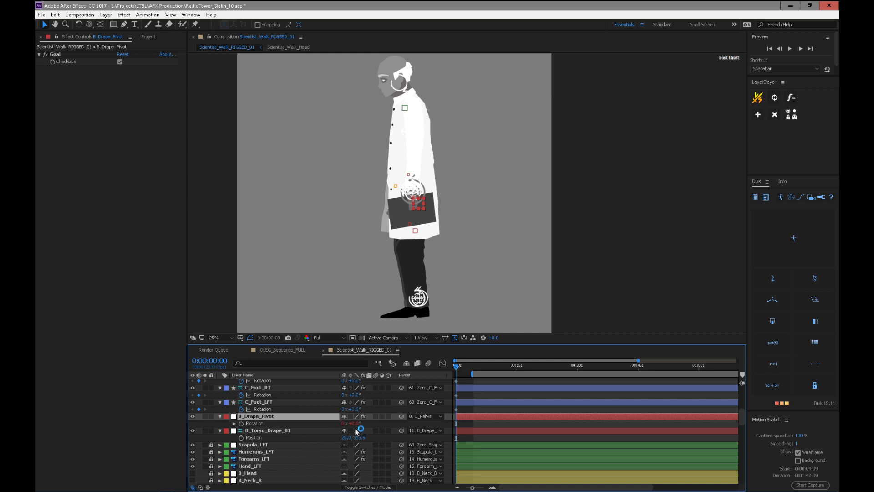
{"action": "mouse_move", "coordinate": [358, 423]}
{"action": "left_mouse_down"}
{"action": "mouse_move", "coordinate": [366, 423]}
{"action": "mouse_move", "coordinate": [355, 423]}
{"action": "left_mouse_up"}
{"action": "left_click", "coordinate": [241, 424]}
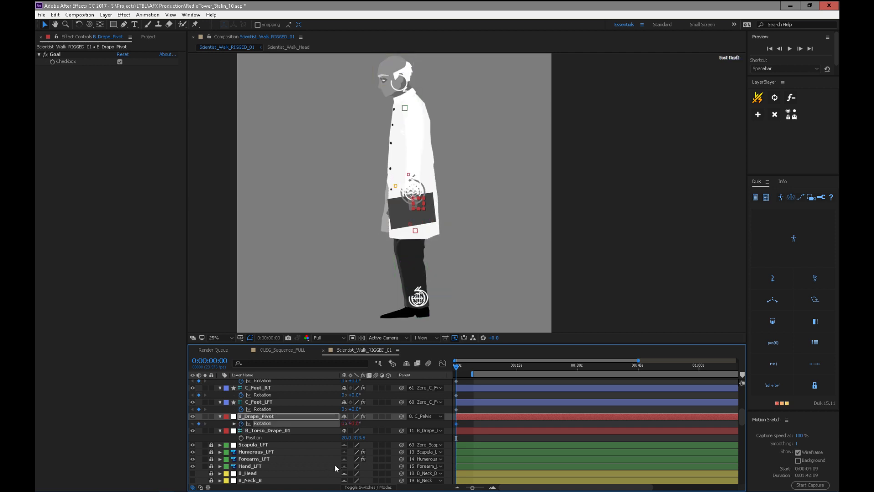
{"action": "left_click", "coordinate": [287, 431]}
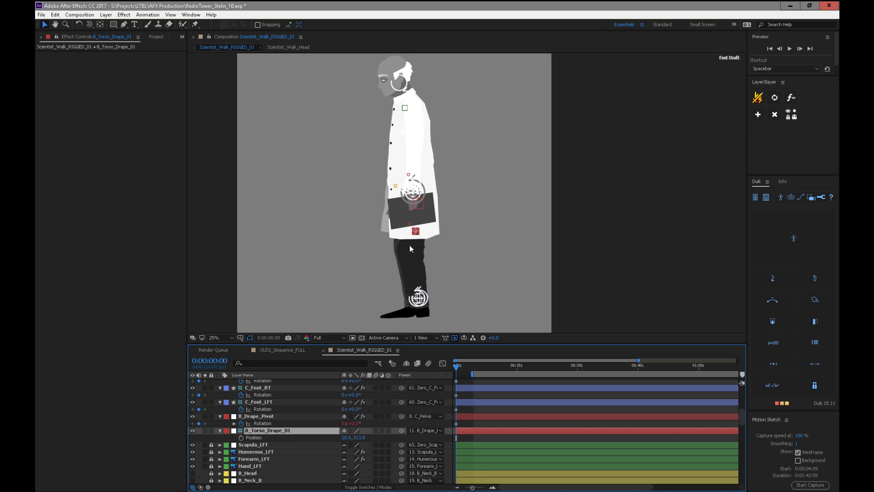
{"action": "left_click", "coordinate": [241, 437]}
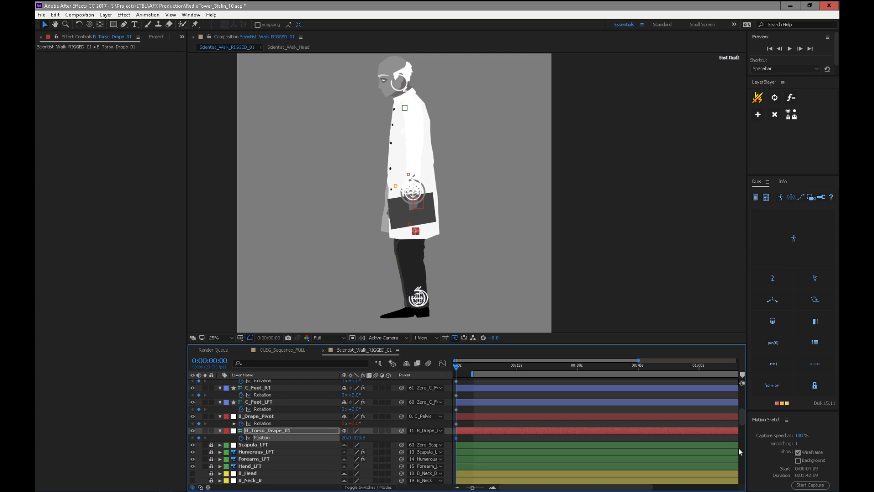
- Move the B_Torso_BCK_Drape layer directly below B_Torso_Drape_01 and keyframe its Position at the composition's start
{"action": "left_click_drag", "start_coordinate": [741, 422], "coordinate": [736, 472]}
{"action": "mouse_move", "coordinate": [253, 421]}
{"action": "left_mouse_down"}
{"action": "mouse_move", "coordinate": [268, 385]}
{"action": "mouse_move", "coordinate": [264, 451]}
{"action": "mouse_move", "coordinate": [266, 427]}
{"action": "left_mouse_up"}
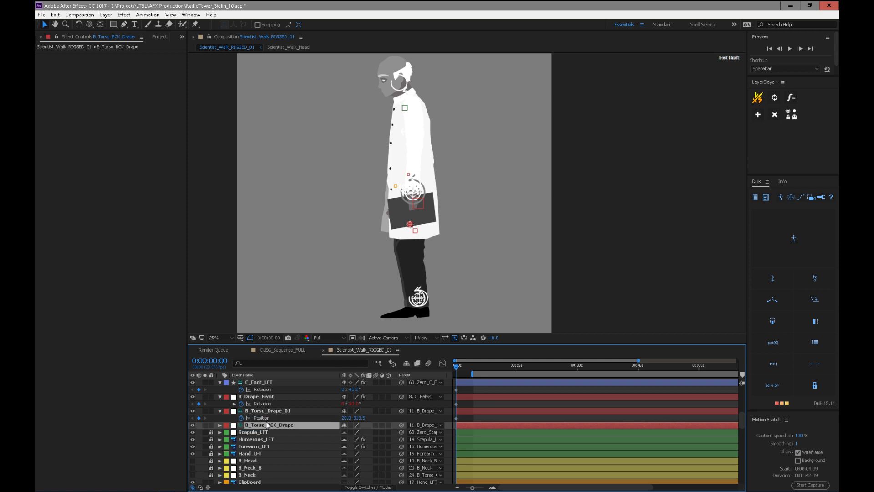
{"action": "key", "text": "p"}
{"action": "left_click", "coordinate": [241, 432]}
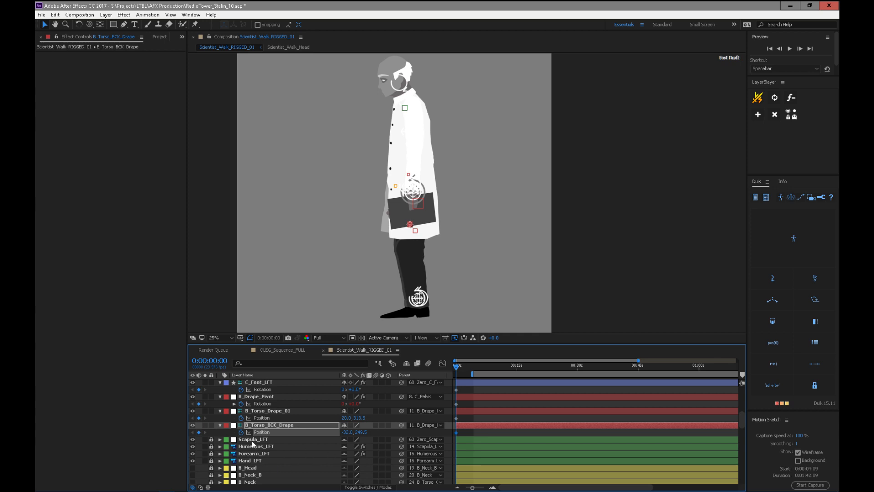
- Hide the Scapula_LFT and Scapula_RT layers in the composition
{"action": "left_click", "coordinate": [192, 440]}
{"action": "left_click_drag", "start_coordinate": [742, 425], "coordinate": [736, 478]}
{"action": "left_click", "coordinate": [191, 410]}
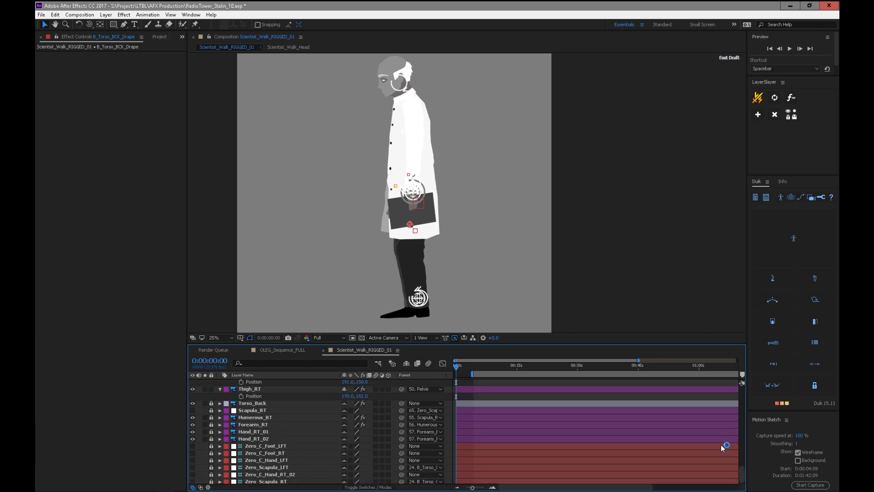
{"action": "left_click_drag", "start_coordinate": [743, 476], "coordinate": [747, 448]}
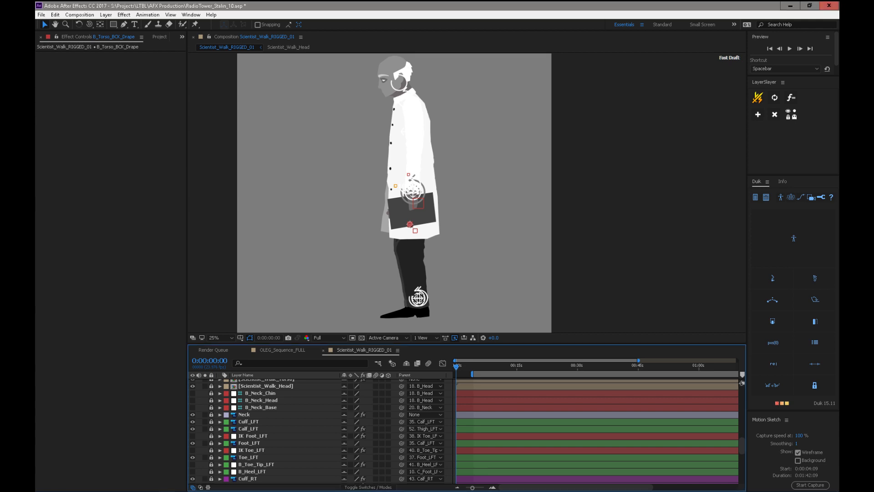
{"action": "left_click_drag", "start_coordinate": [742, 446], "coordinate": [736, 416]}
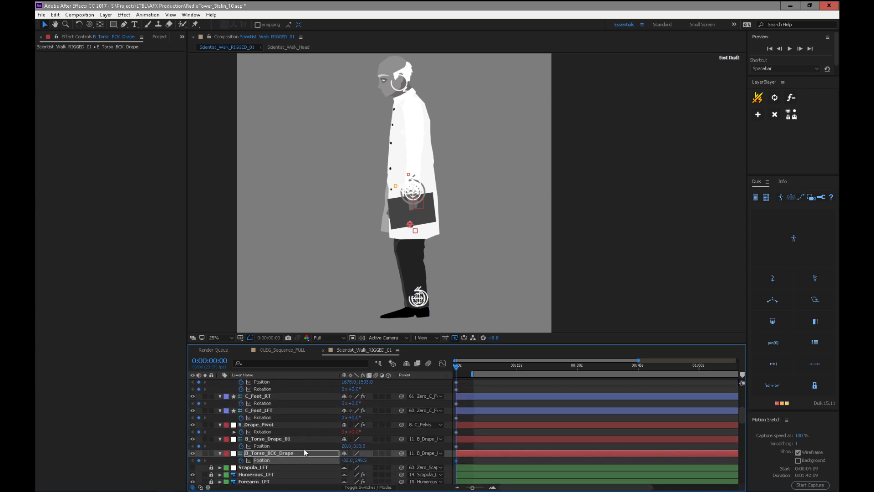
- Try shifting the Position of B_Torso_BCK_Drape, undo the move and select B_Drape_Pivot
{"action": "mouse_move", "coordinate": [362, 461]}
{"action": "left_mouse_down"}
{"action": "mouse_move", "coordinate": [383, 460]}
{"action": "mouse_move", "coordinate": [351, 462]}
{"action": "mouse_move", "coordinate": [345, 446]}
{"action": "mouse_move", "coordinate": [322, 444]}
{"action": "left_mouse_up"}
{"action": "key", "text": "ctrl+z"}
{"action": "key", "text": "ctrl+z"}
{"action": "left_click", "coordinate": [291, 425]}
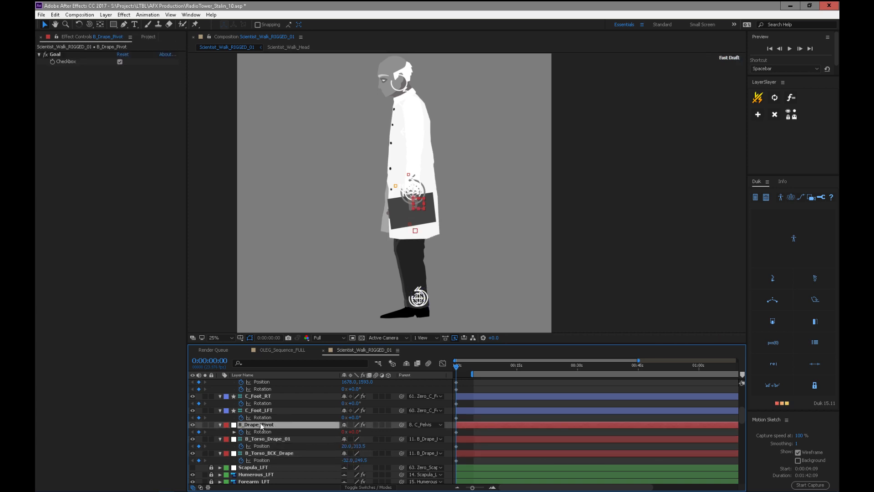
- Try a Foot roll of about -47° and a Tiptoe of about -46° on the C_Foot_LFT control and undo both changes
{"action": "left_click", "coordinate": [267, 410]}
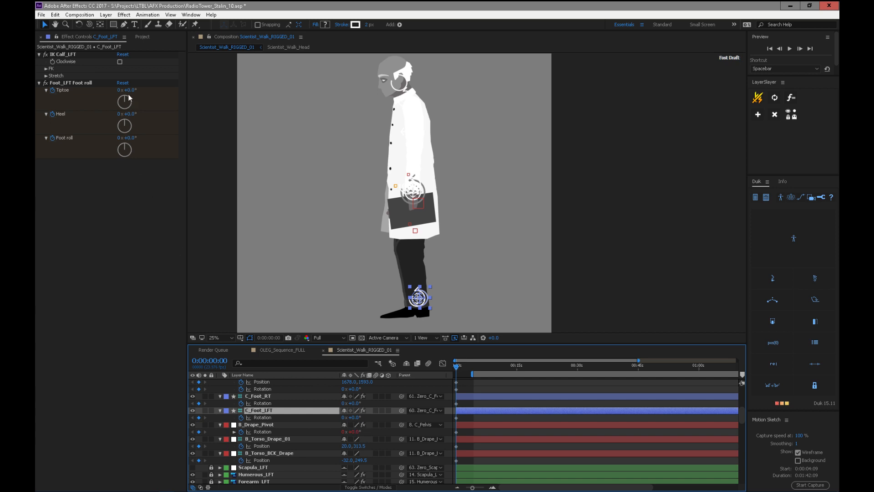
{"action": "left_click_drag", "start_coordinate": [135, 143], "coordinate": [105, 135]}
{"action": "key", "text": "ctrl+z"}
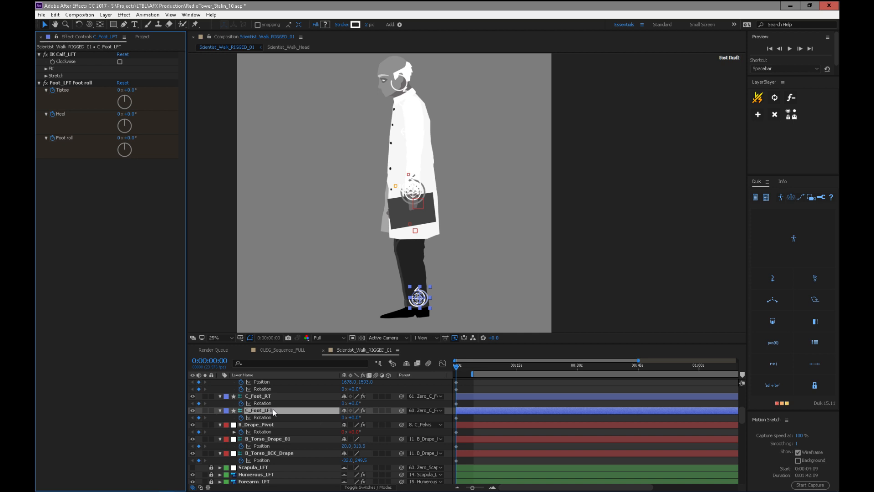
{"action": "left_click_drag", "start_coordinate": [125, 137], "coordinate": [108, 137]}
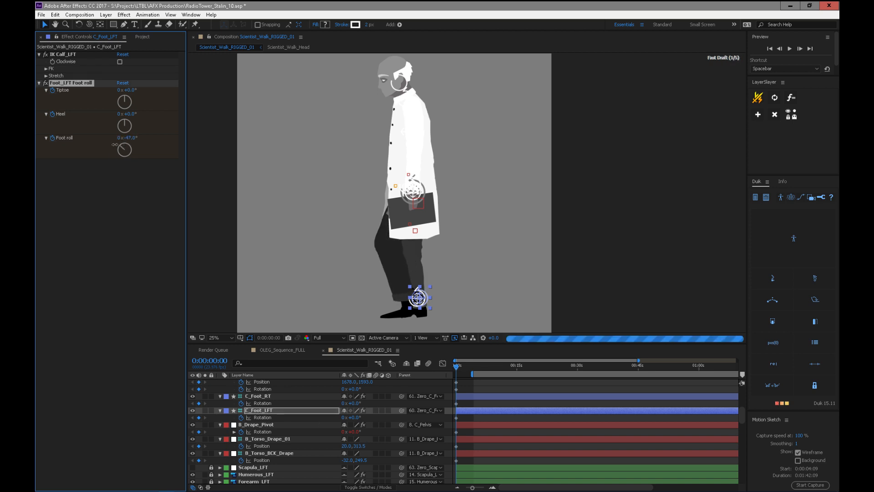
{"action": "left_click_drag", "start_coordinate": [128, 90], "coordinate": [113, 92]}
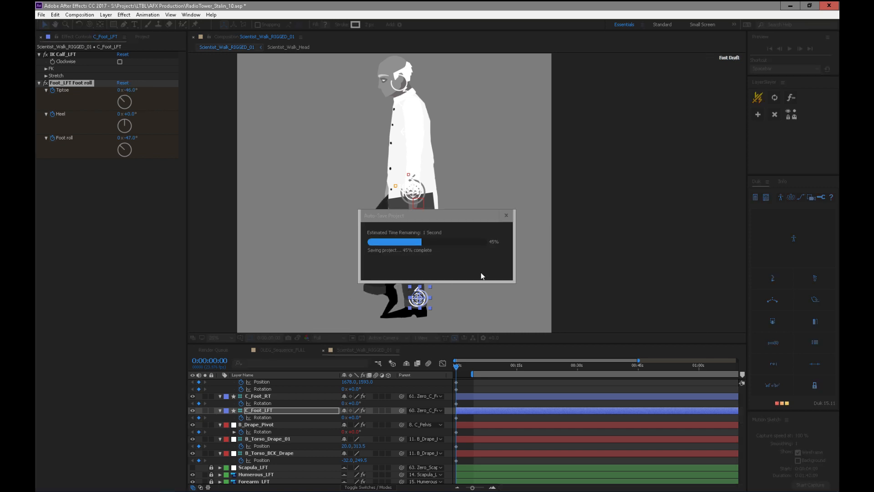
{"action": "key", "text": "ctrl+z"}
{"action": "key", "text": "ctrl+z"}
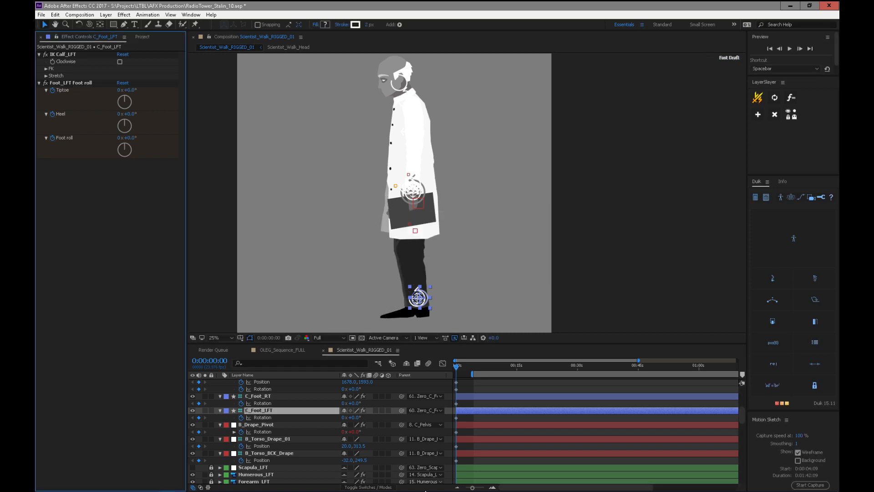
- Examine the forearm IK Stretch settings of the C_Hand_RT_02 and C_Hand_LFT controls
{"action": "left_click_drag", "start_coordinate": [742, 423], "coordinate": [745, 400]}
{"action": "left_click", "coordinate": [274, 427]}
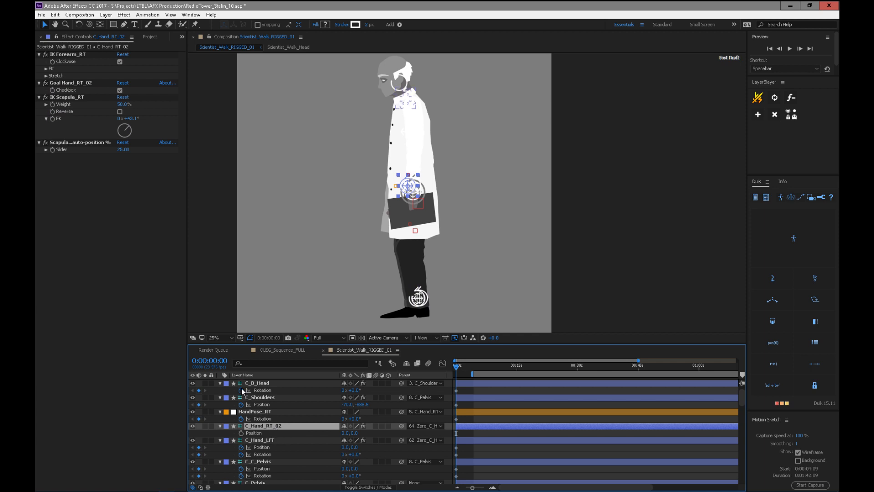
{"action": "left_click", "coordinate": [46, 76]}
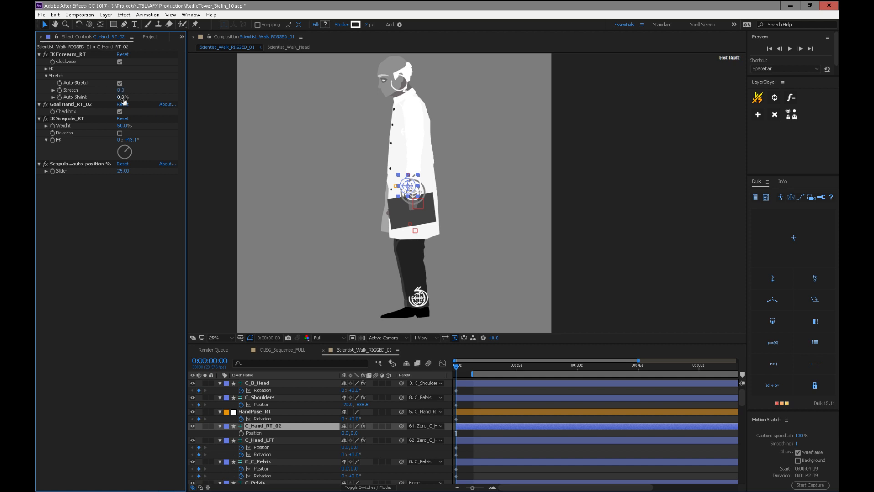
{"action": "left_click", "coordinate": [46, 76]}
{"action": "left_click", "coordinate": [275, 440]}
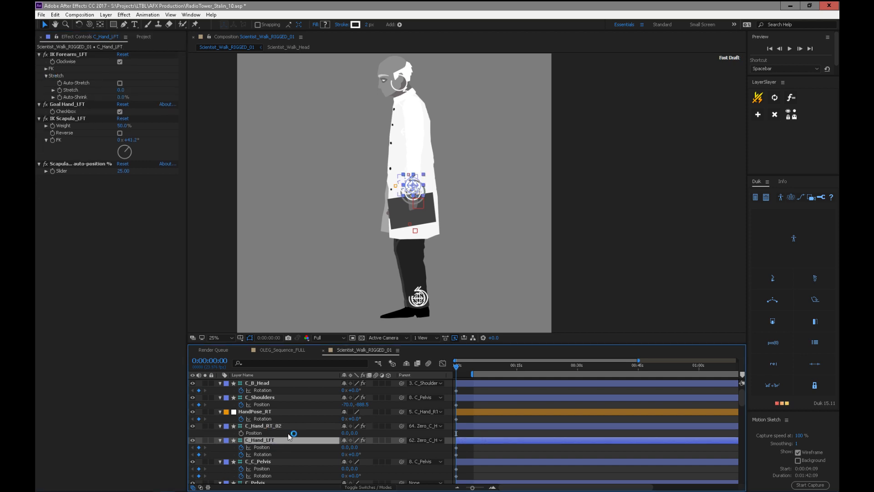
{"action": "left_click", "coordinate": [53, 90]}
{"action": "left_click", "coordinate": [53, 90]}
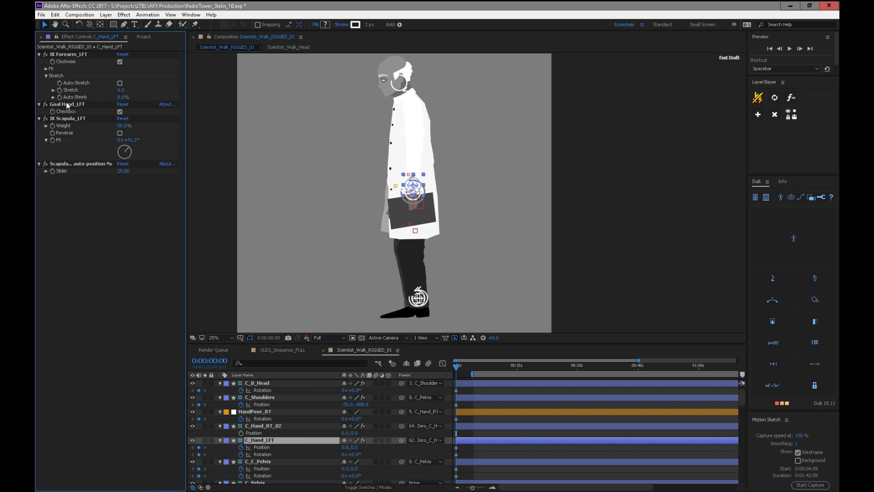
- Examine the IK calf Stretch settings of the C_Foot_RT and C_Foot_LFT controls
{"action": "left_click", "coordinate": [53, 97]}
{"action": "left_click", "coordinate": [53, 97]}
{"action": "left_click_drag", "start_coordinate": [745, 401], "coordinate": [741, 418]}
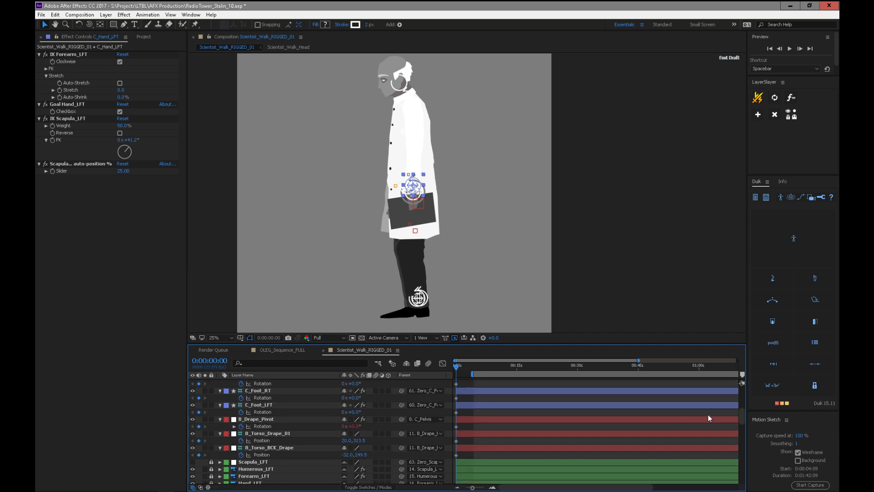
{"action": "left_click", "coordinate": [266, 392]}
{"action": "left_click", "coordinate": [46, 75]}
{"action": "left_click", "coordinate": [122, 86]}
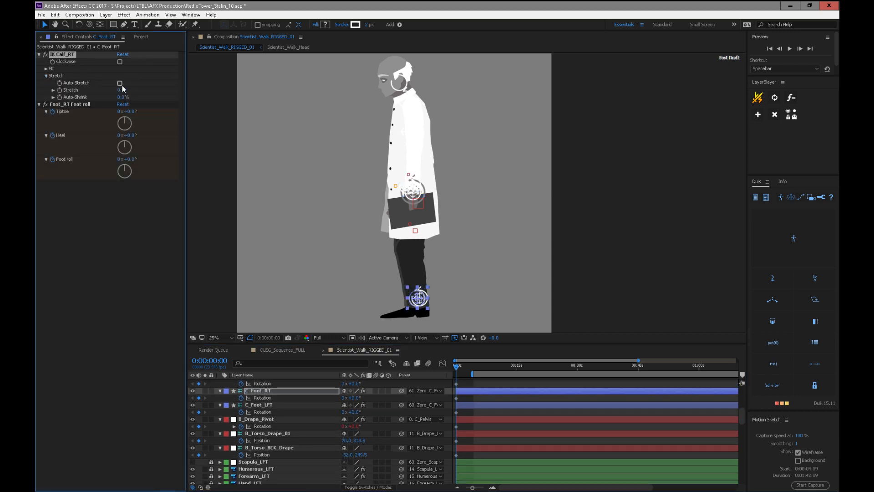
{"action": "left_click", "coordinate": [273, 402]}
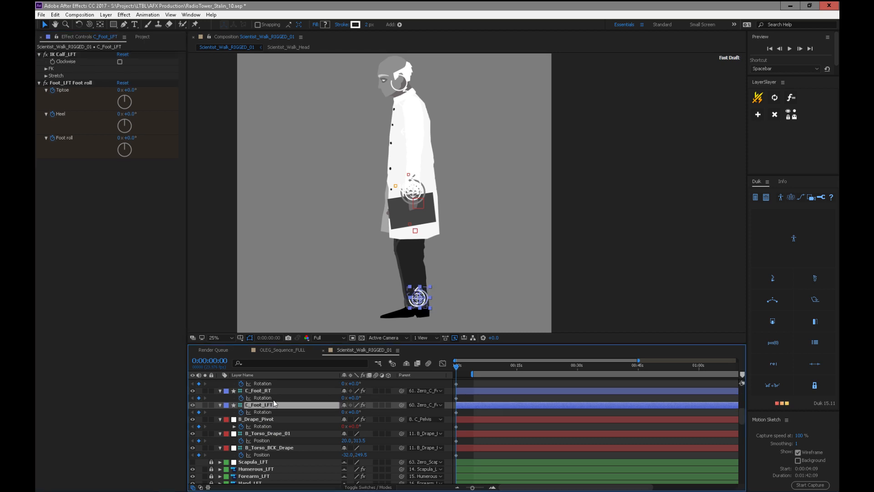
{"action": "left_click", "coordinate": [46, 76]}
{"action": "left_click", "coordinate": [121, 86]}
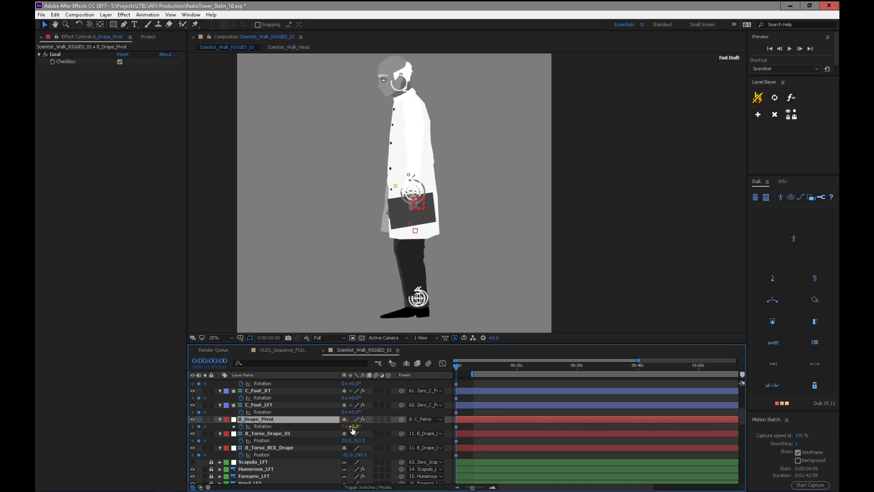
- Try a Rotation of about 63° on B_Drape_Pivot and a Position shift on C_Shoulders_curve, and undo both changes
{"action": "left_click_drag", "start_coordinate": [353, 426], "coordinate": [375, 424]}
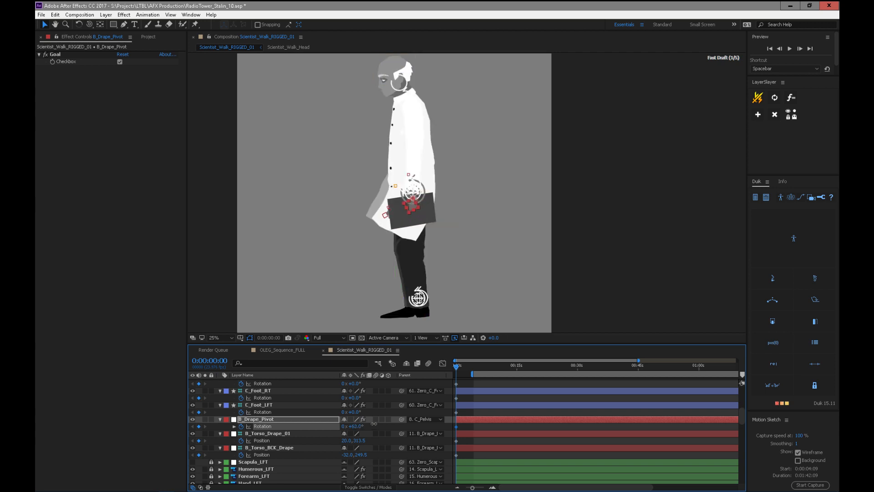
{"action": "key", "text": "ctrl+z"}
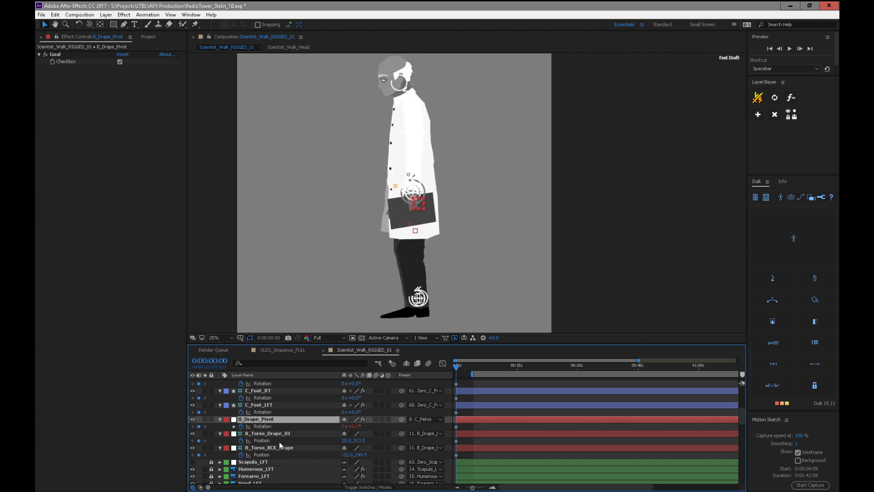
{"action": "left_click_drag", "start_coordinate": [743, 415], "coordinate": [743, 395]}
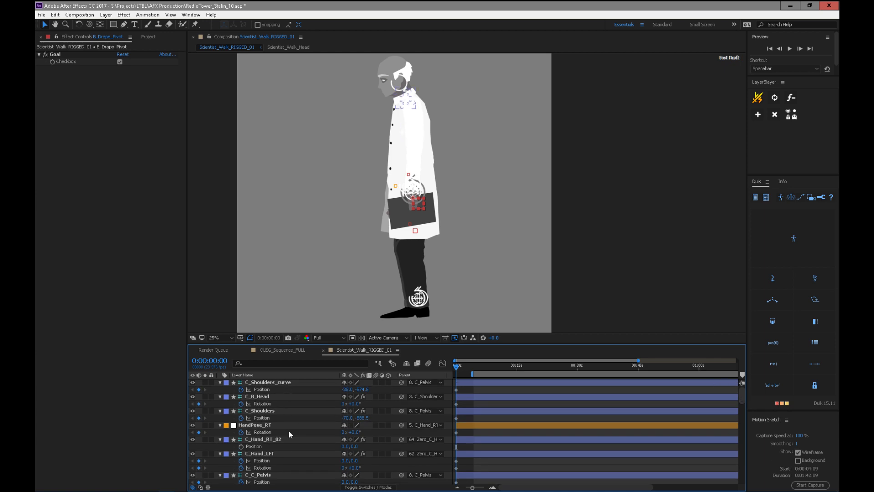
{"action": "left_click", "coordinate": [280, 386]}
{"action": "mouse_move", "coordinate": [348, 389]}
{"action": "left_mouse_down"}
{"action": "mouse_move", "coordinate": [372, 392]}
{"action": "mouse_move", "coordinate": [342, 396]}
{"action": "left_mouse_up"}
{"action": "key", "text": "r"}
{"action": "key", "text": "ctrl+z"}
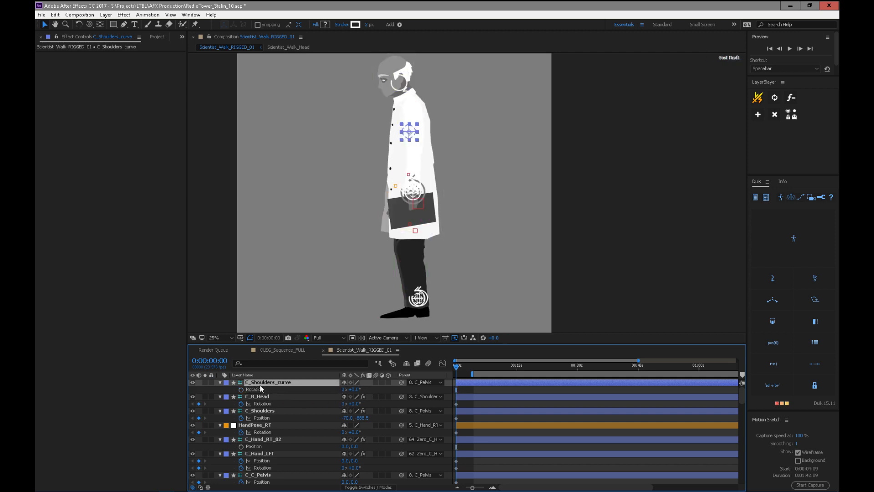
- Review the keyframed Position and Rotation properties of the shoulder curve, head, left hand, pelvis and foot controls
{"action": "key", "text": "p"}
{"action": "left_click", "coordinate": [272, 396]}
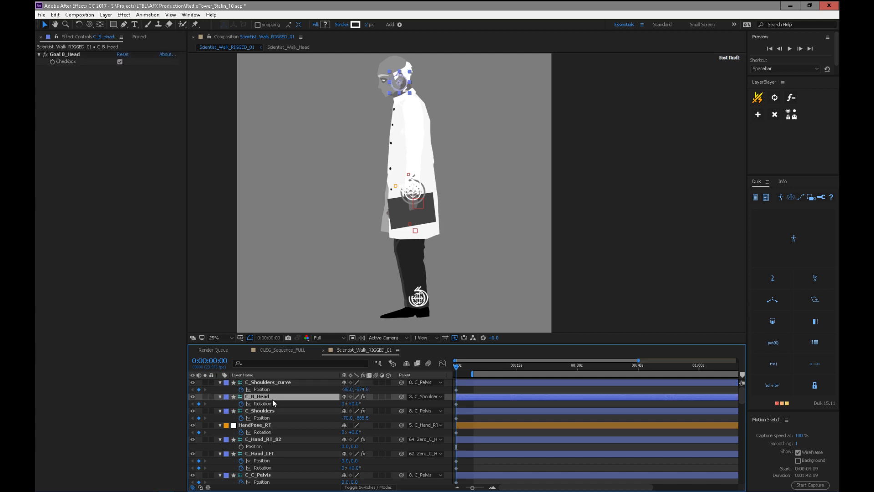
{"action": "key", "text": "r"}
{"action": "key", "text": "r"}
{"action": "left_click", "coordinate": [275, 384]}
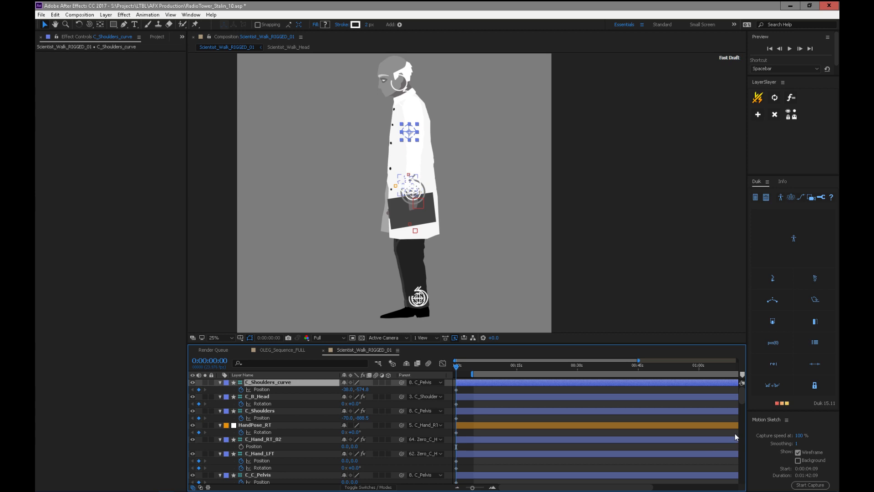
{"action": "left_click_drag", "start_coordinate": [742, 401], "coordinate": [743, 413]}
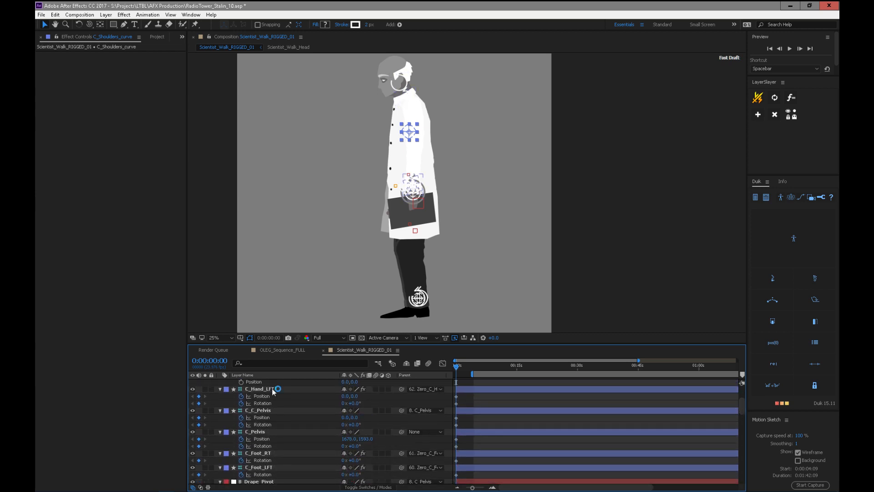
{"action": "left_click", "coordinate": [277, 390]}
{"action": "left_click", "coordinate": [275, 411]}
{"action": "left_click", "coordinate": [275, 432]}
{"action": "left_click", "coordinate": [275, 453]}
{"action": "left_click", "coordinate": [275, 467]}
- Hide the shy layers and set starting Position keyframes on Thigh_LFT and Thigh_RT
{"action": "left_click_drag", "start_coordinate": [741, 409], "coordinate": [743, 433]}
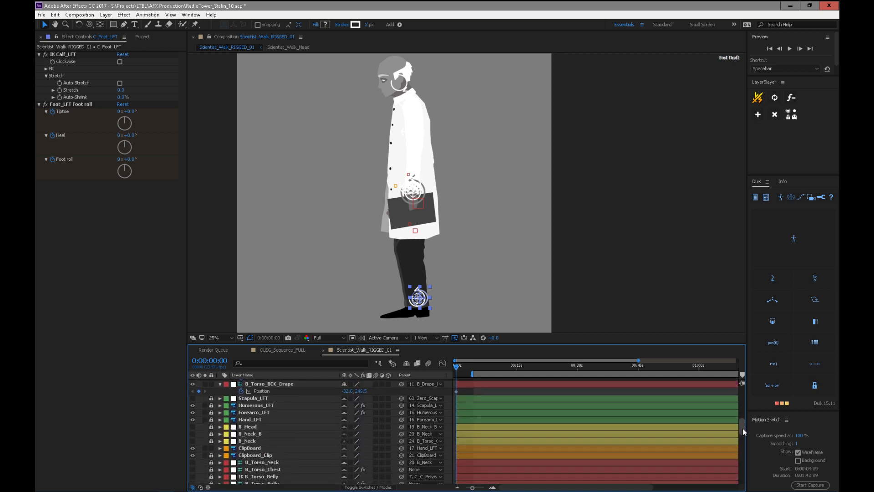
{"action": "left_click", "coordinate": [407, 363]}
{"action": "scroll", "coordinate": [743, 448], "scroll_direction": "up", "scroll_amount": 3}
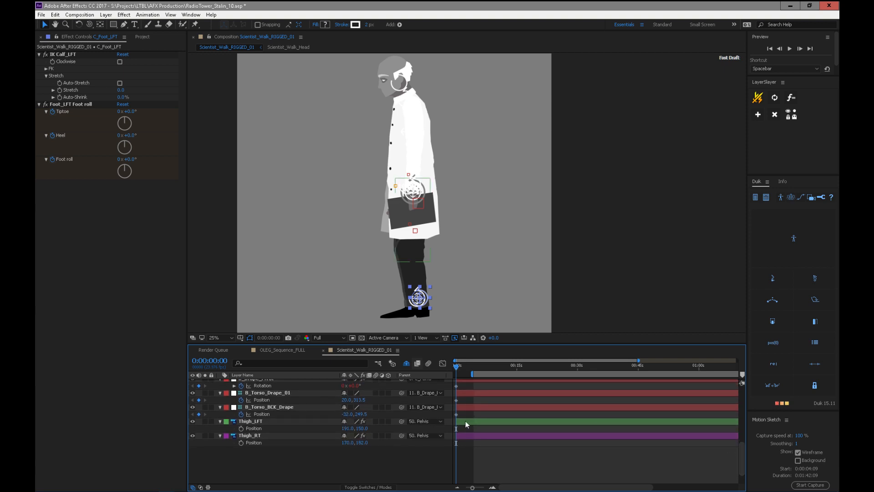
{"action": "left_click", "coordinate": [242, 429]}
{"action": "left_click", "coordinate": [242, 480]}
{"action": "left_click", "coordinate": [257, 480]}
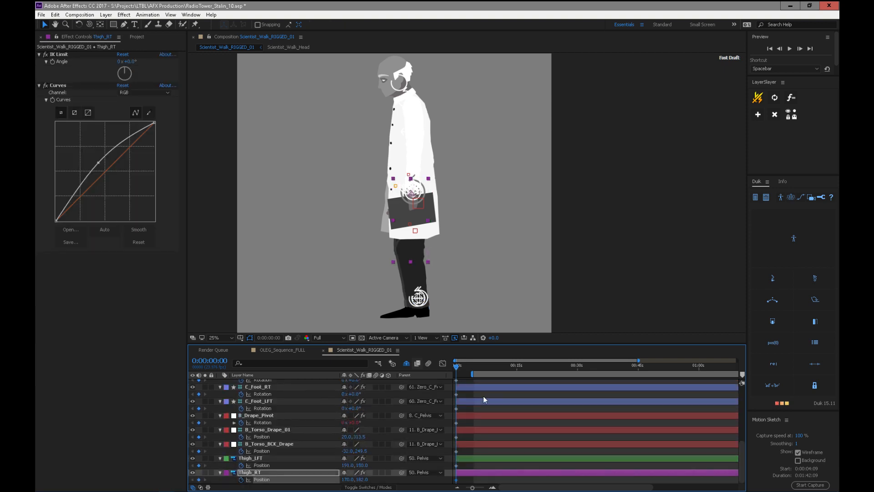
- Add Position and Rotation keyframes to the C_Hand_RT_02 control at 0:00:09:05 and show both properties
{"action": "left_click_drag", "start_coordinate": [470, 374], "coordinate": [493, 375]}
{"action": "left_click_drag", "start_coordinate": [742, 452], "coordinate": [737, 451]}
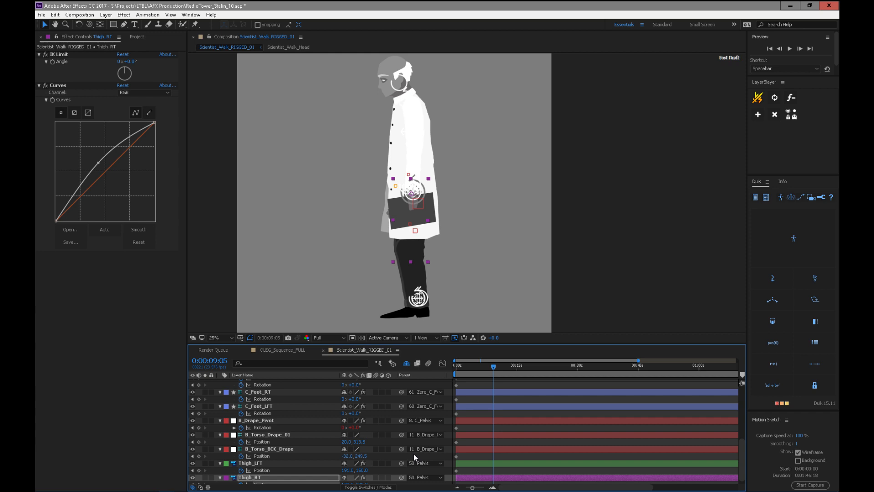
{"action": "left_click_drag", "start_coordinate": [738, 449], "coordinate": [741, 409]}
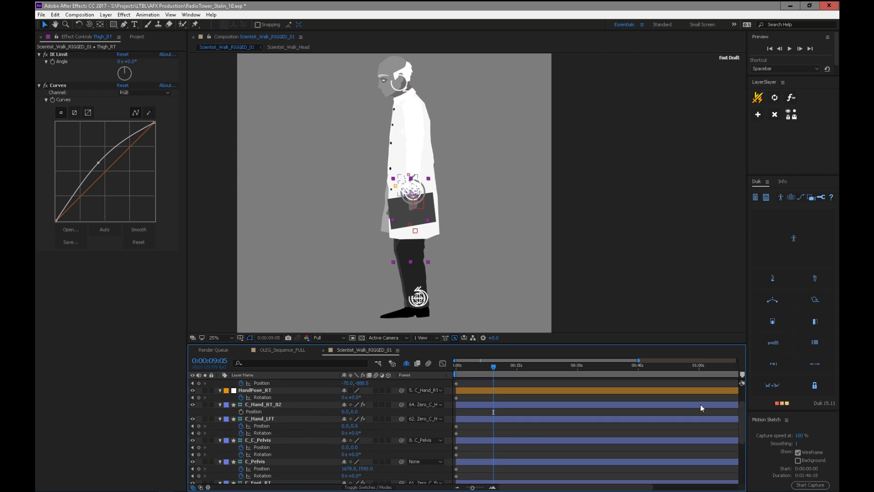
{"action": "left_click", "coordinate": [263, 404]}
{"action": "left_click", "coordinate": [243, 411]}
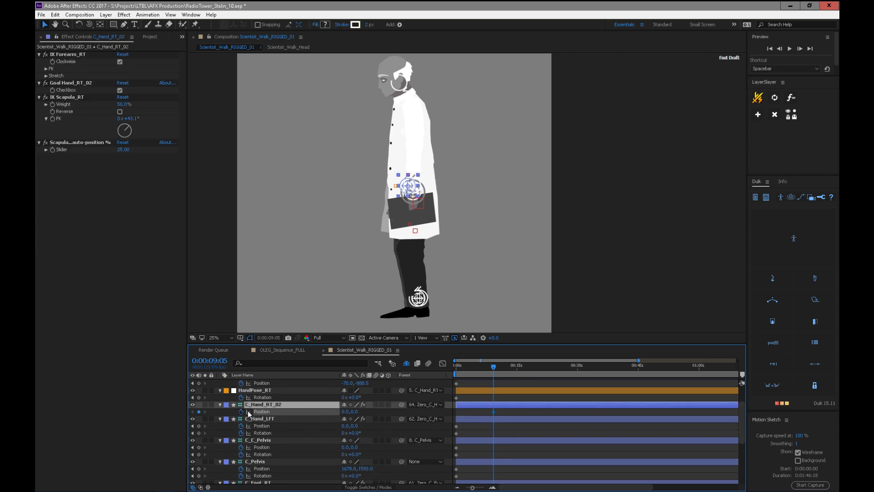
{"action": "key", "text": "r"}
{"action": "left_click", "coordinate": [241, 411]}
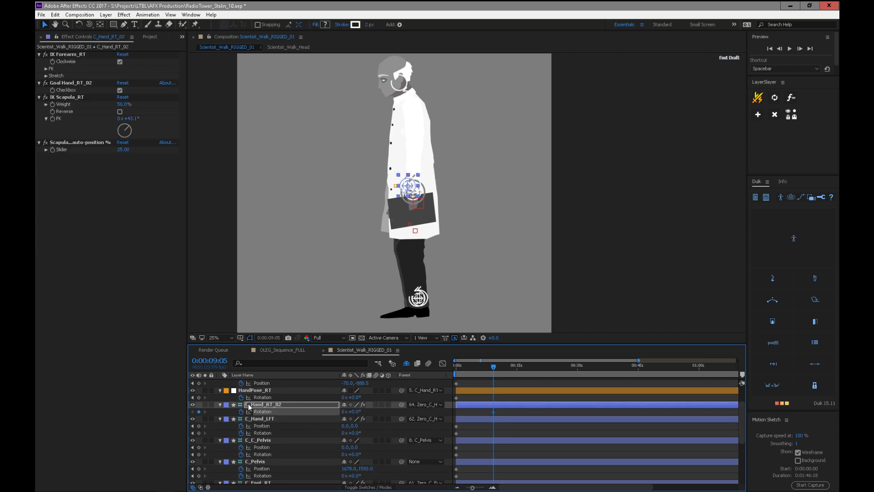
{"action": "key", "text": "alt+shift+p"}
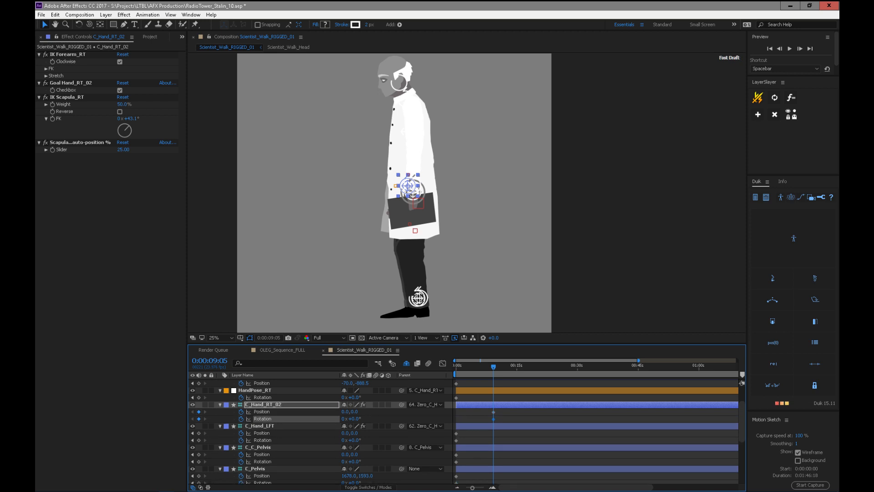
{"action": "left_click_drag", "start_coordinate": [742, 431], "coordinate": [739, 408]}
- Move the C_Hand_RT_02 Position and Rotation keyframes to 0:00:00:00, in line with the other controls' keyframes
{"action": "key", "text": "grave"}
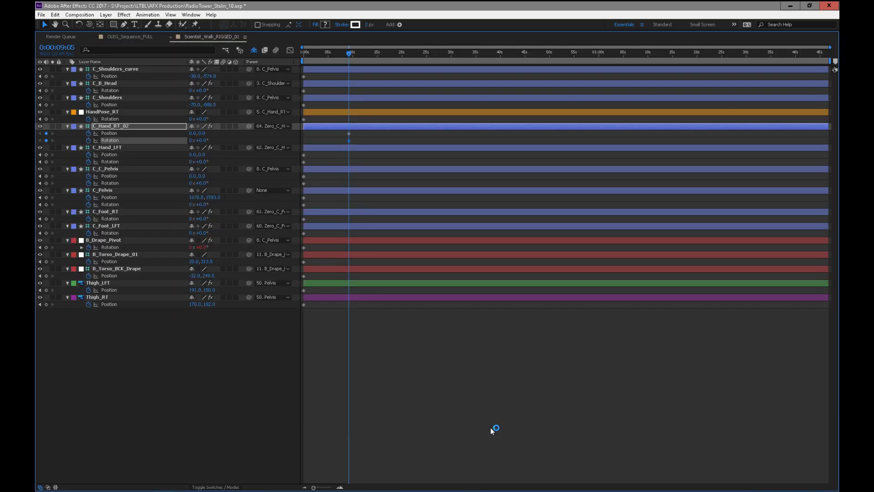
{"action": "left_click_drag", "start_coordinate": [320, 56], "coordinate": [278, 56]}
{"action": "left_click_drag", "start_coordinate": [358, 131], "coordinate": [302, 135]}
{"action": "key", "text": "equal"}
{"action": "key", "text": "equal"}
{"action": "key", "text": "minus"}
{"action": "key", "text": "equal"}
{"action": "key", "text": "equal"}
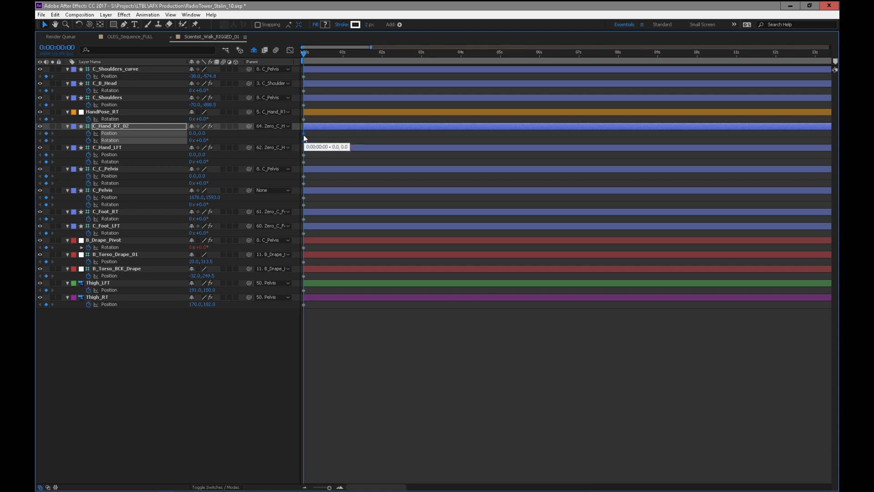
{"action": "key", "text": "grave"}
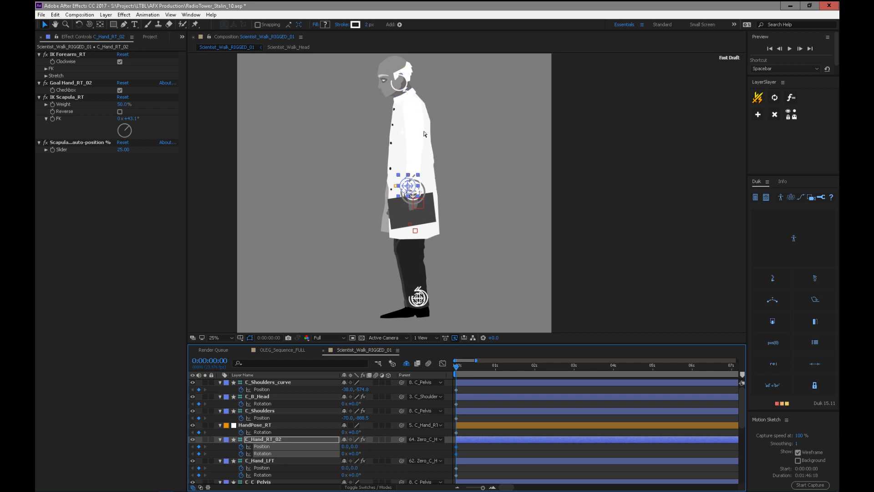
- Examine the effect settings of the C_Shoulders and C_B_Head controls on the figure
{"action": "scroll", "coordinate": [421, 121], "scroll_direction": "up", "scroll_amount": 2}
{"action": "key", "text": "space"}
{"action": "left_click_drag", "start_coordinate": [437, 132], "coordinate": [465, 302]}
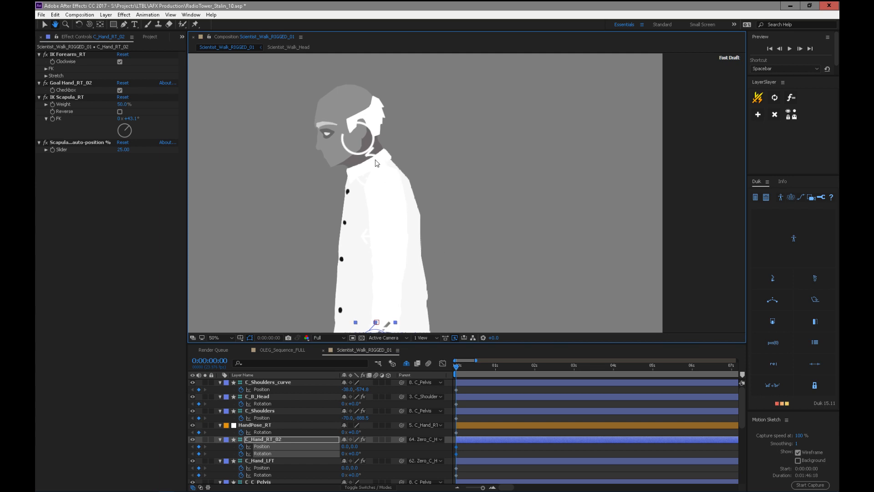
{"action": "left_click", "coordinate": [377, 174]}
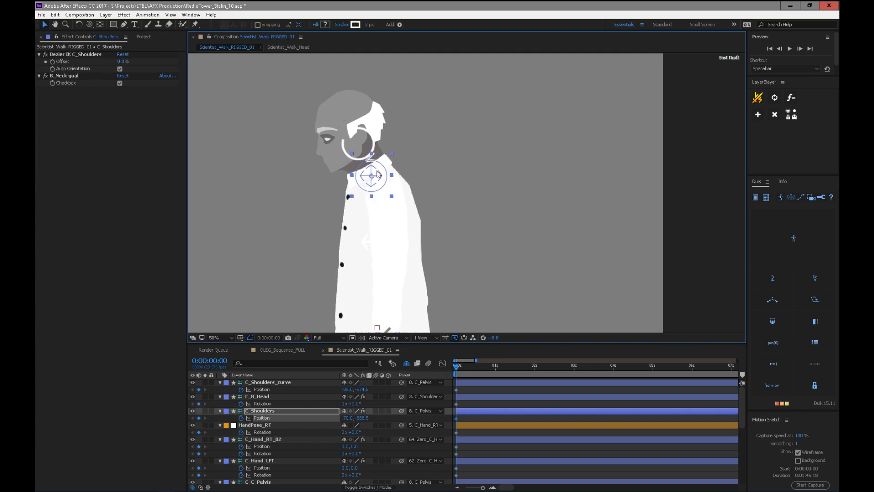
{"action": "left_click", "coordinate": [347, 152]}
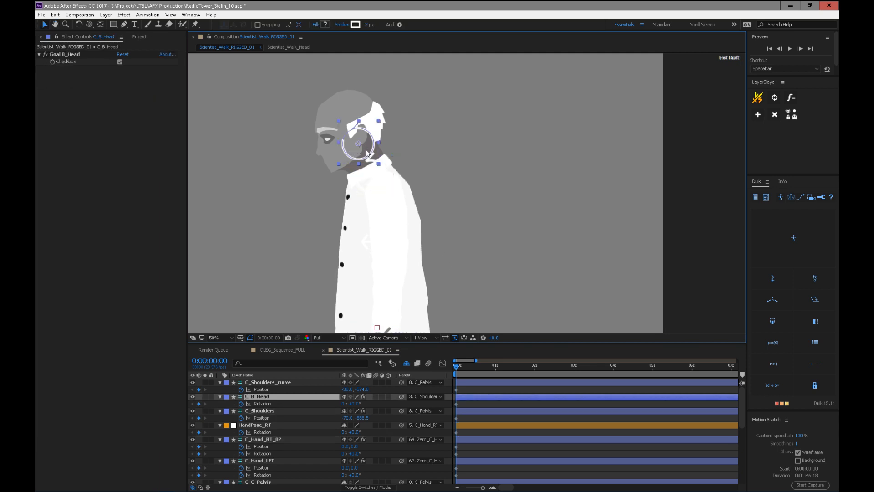
- Try a Bezier IK Offset of about 33% on the C_Shoulders control and undo the change
{"action": "left_click", "coordinate": [362, 181]}
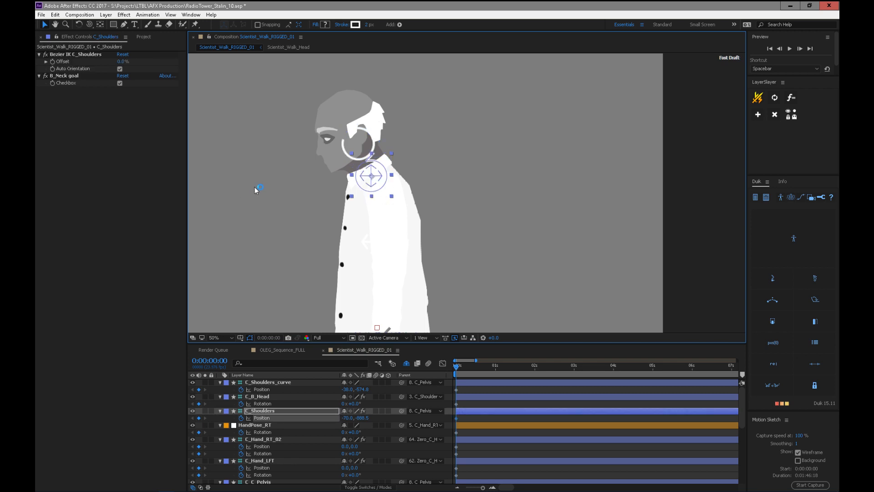
{"action": "mouse_move", "coordinate": [122, 61]}
{"action": "left_mouse_down"}
{"action": "mouse_move", "coordinate": [142, 58]}
{"action": "mouse_move", "coordinate": [129, 69]}
{"action": "left_mouse_up"}
{"action": "key", "text": "ctrl+z"}
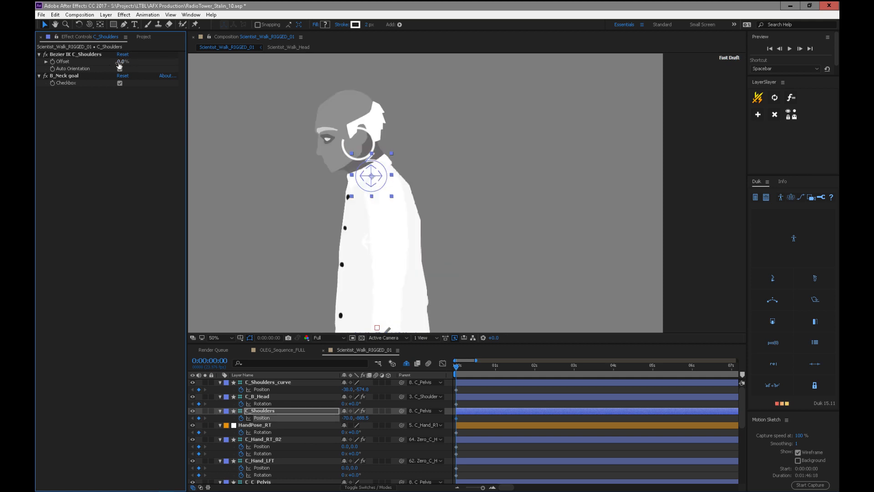
{"action": "left_click_drag", "start_coordinate": [122, 62], "coordinate": [132, 60]}
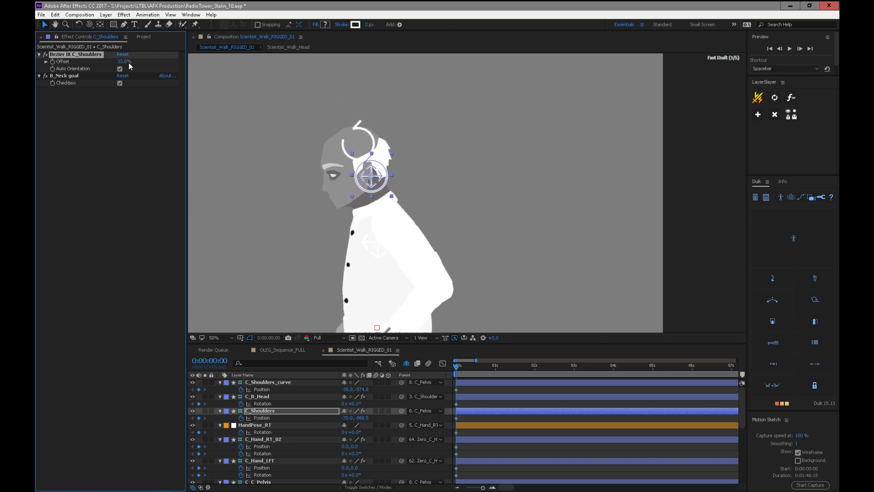
{"action": "key", "text": "space"}
{"action": "left_click_drag", "start_coordinate": [499, 229], "coordinate": [473, 279]}
{"action": "key", "text": "ctrl+z"}
{"action": "key", "text": "space"}
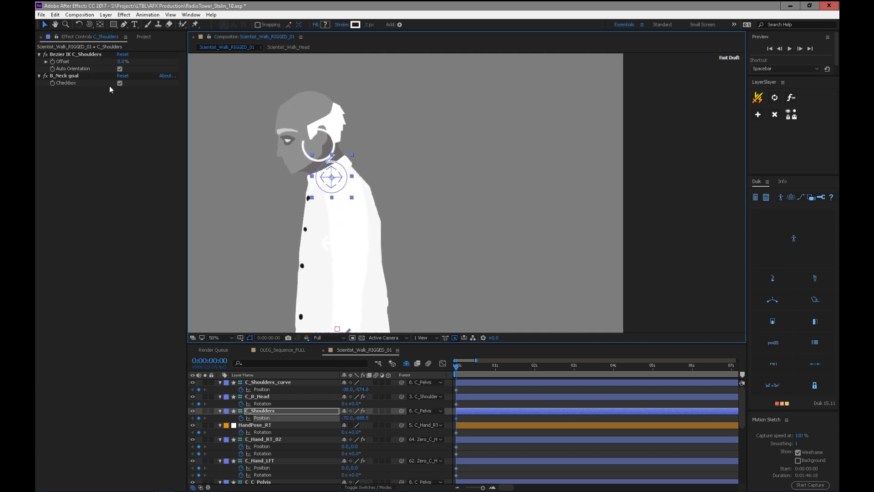
- Try leaning the scientist's upper body forward by rotating the C_Pelvis control, and undo the rotation
{"action": "left_click", "coordinate": [343, 250]}
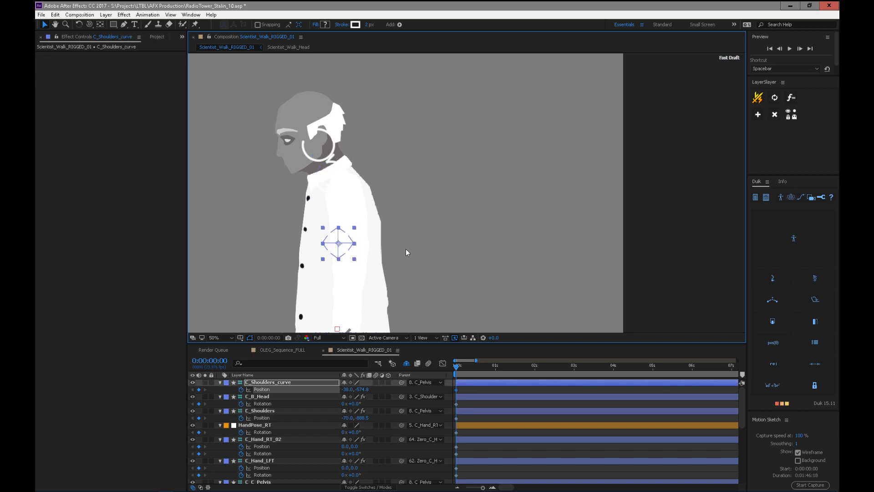
{"action": "scroll", "coordinate": [425, 195], "scroll_direction": "down", "scroll_amount": 3}
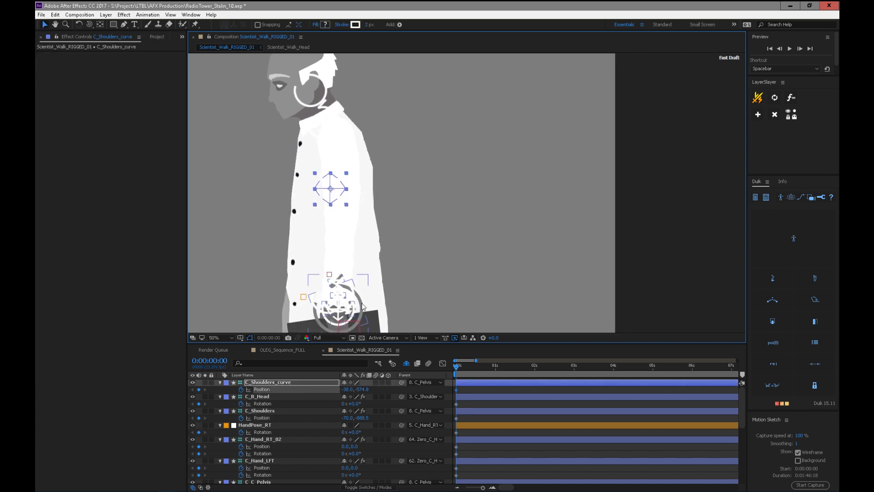
{"action": "left_click", "coordinate": [362, 306]}
{"action": "key", "text": "w"}
{"action": "left_click_drag", "start_coordinate": [364, 306], "coordinate": [500, 247]}
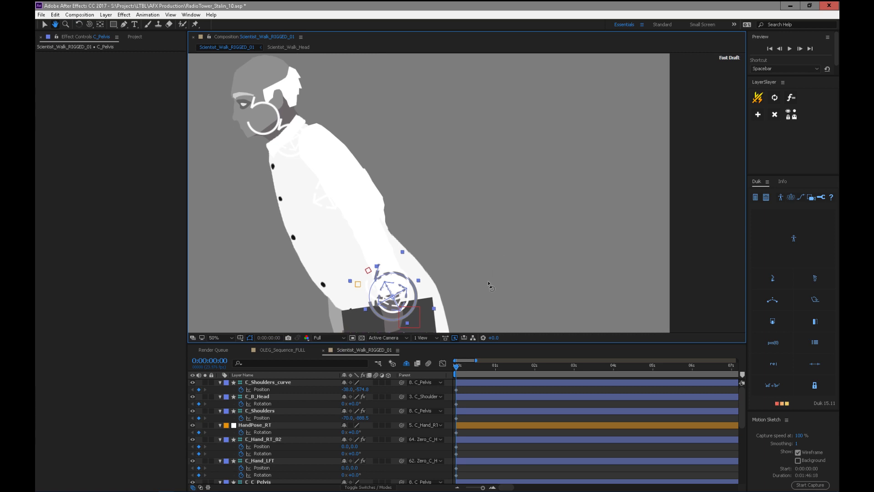
{"action": "key", "text": "comma"}
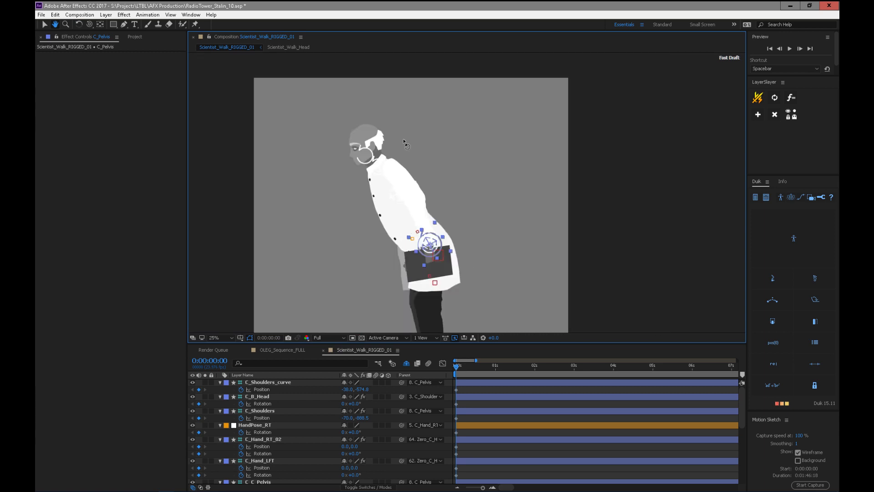
{"action": "key", "text": "ctrl+z"}
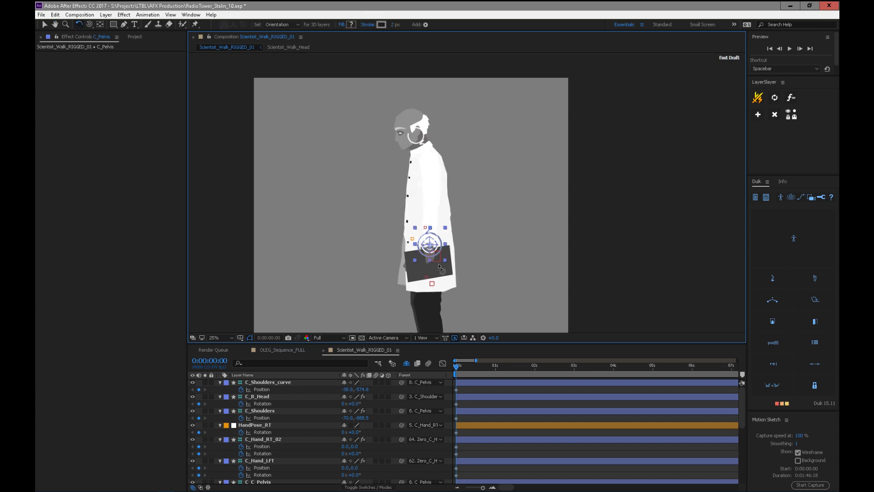
- Show the rulers and place a horizontal guide across the scientist's head at eye level
{"action": "key", "text": "ctrl+r"}
{"action": "left_click_drag", "start_coordinate": [439, 56], "coordinate": [443, 136]}
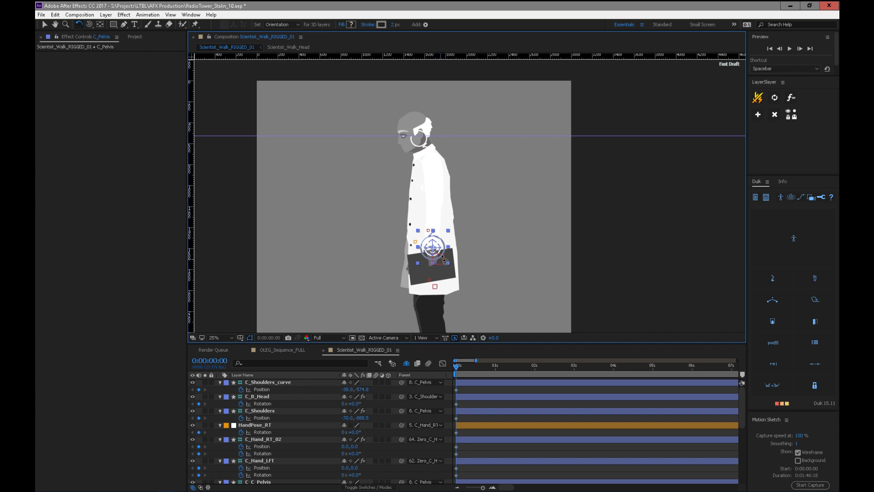
- Try bending the scientist far forward by rotating C_Pelvis to compare the head with the eye-level guide, and undo the rotation
{"action": "left_click_drag", "start_coordinate": [443, 257], "coordinate": [380, 267]}
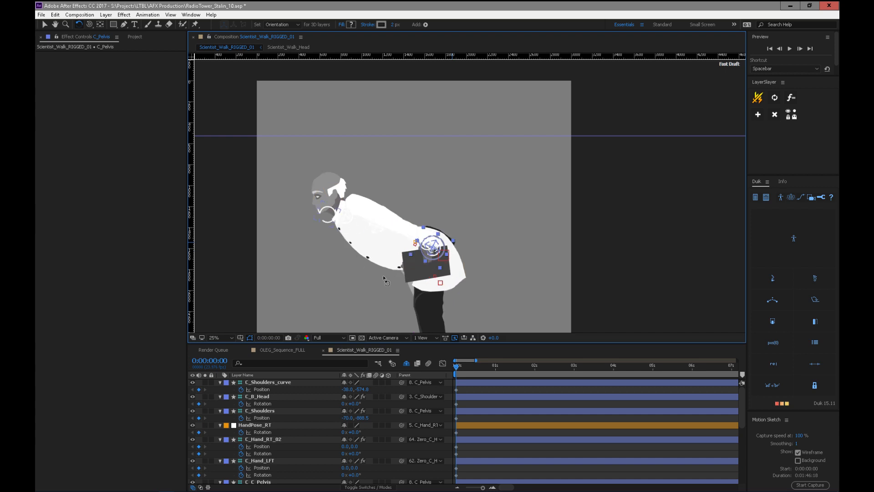
{"action": "key", "text": "ctrl+z"}
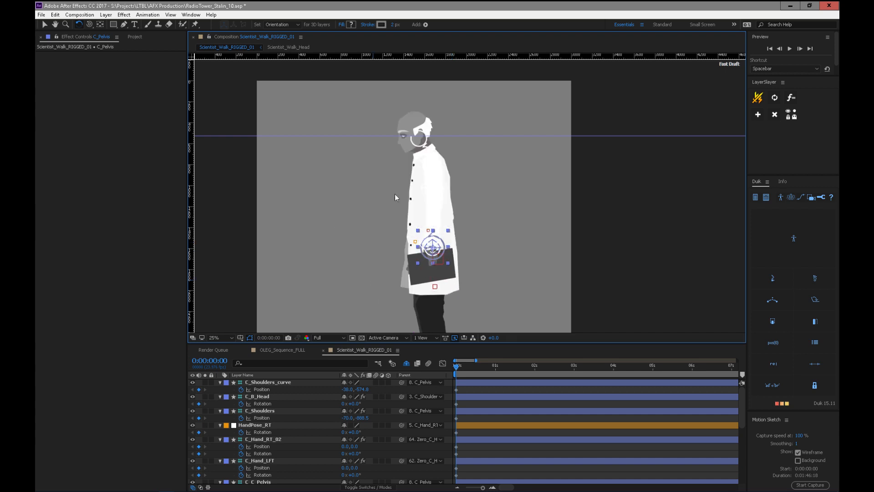
{"action": "key", "text": "v"}
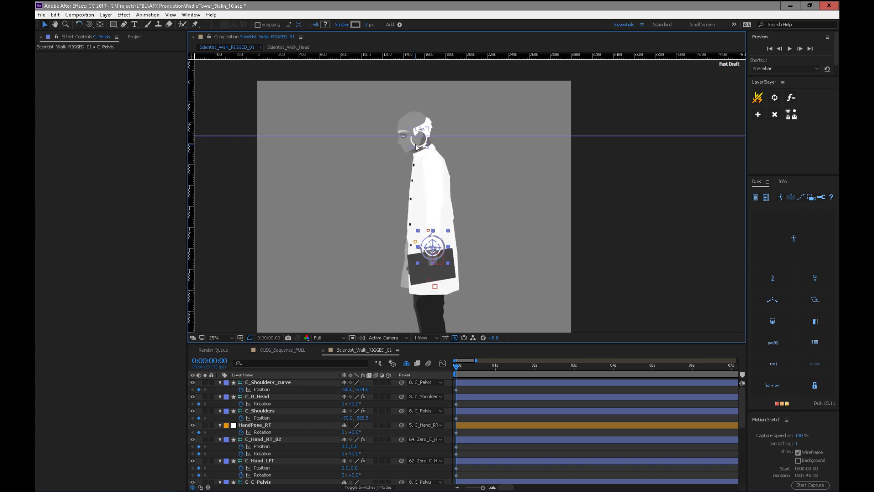
- Examine the effect settings of the C_B_Head, C_Shoulders_curve and C_Shoulders controls
{"action": "left_click", "coordinate": [415, 147]}
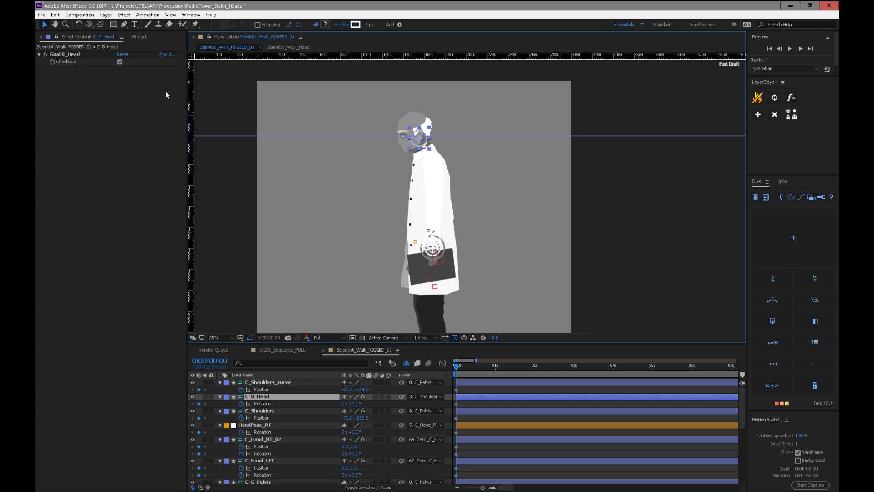
{"action": "left_click", "coordinate": [120, 63]}
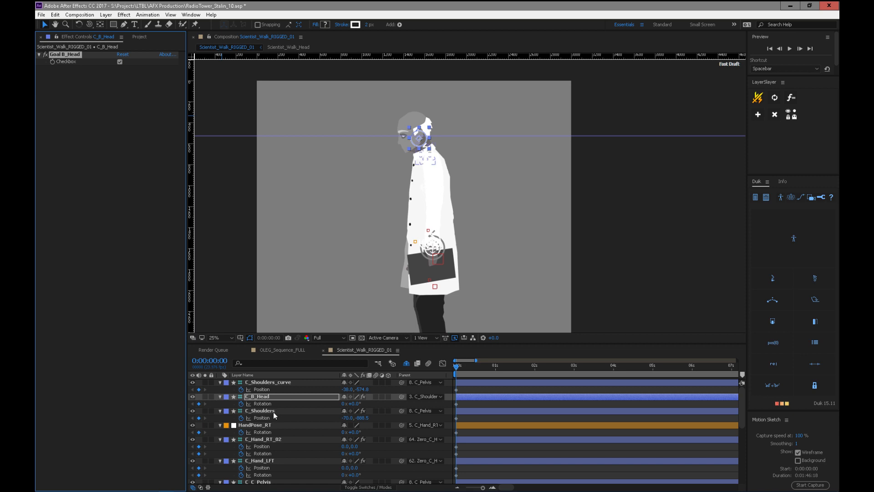
{"action": "left_click", "coordinate": [275, 383]}
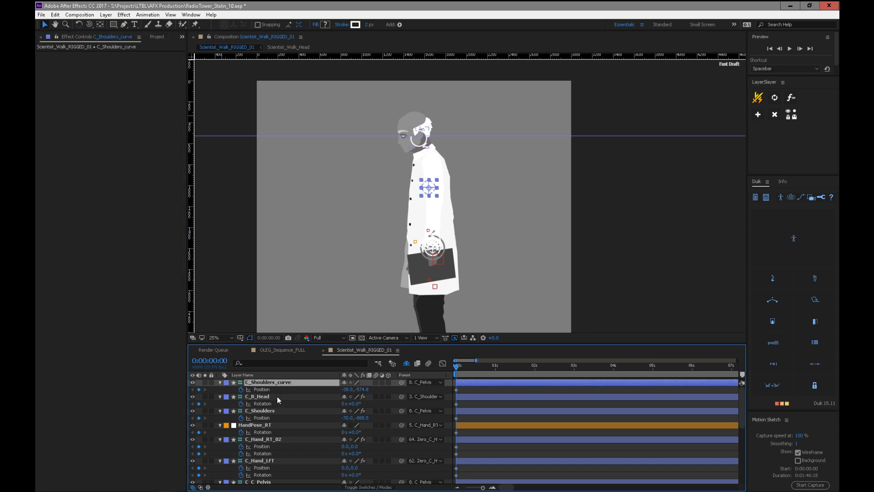
{"action": "left_click", "coordinate": [277, 396]}
{"action": "left_click", "coordinate": [275, 409]}
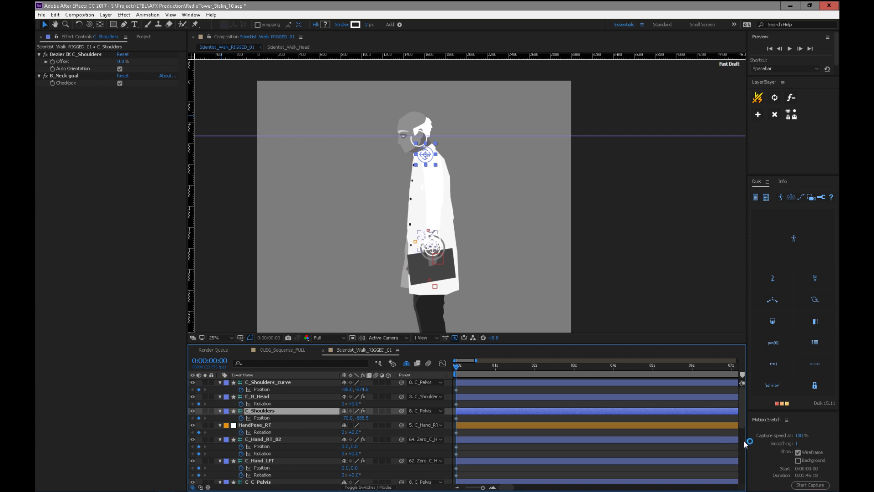
- Try a small change to the C_B_Head rotation, undo it, and look through the keyframed control layers
{"action": "scroll", "coordinate": [740, 432], "scroll_direction": "down", "scroll_amount": 1}
{"action": "scroll", "coordinate": [742, 426], "scroll_direction": "up", "scroll_amount": 1}
{"action": "left_click_drag", "start_coordinate": [357, 404], "coordinate": [363, 401]}
{"action": "key", "text": "ctrl+z"}
{"action": "scroll", "coordinate": [735, 449], "scroll_direction": "down", "scroll_amount": 3}
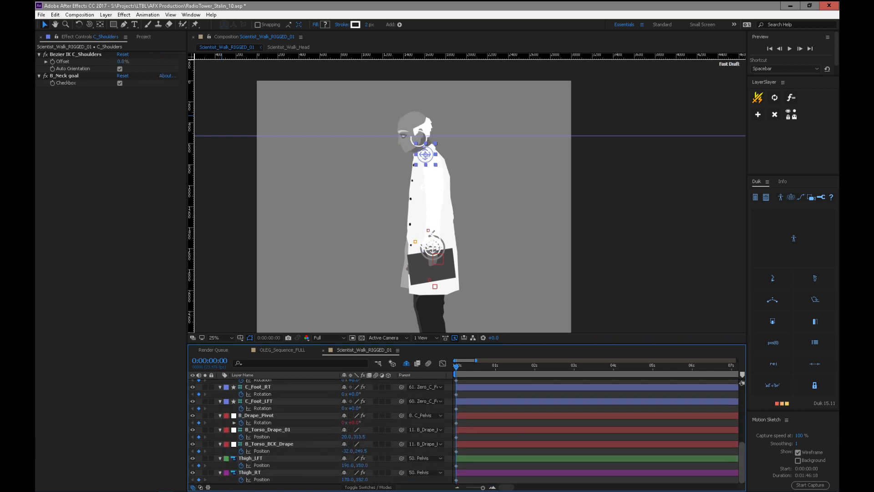
{"action": "scroll", "coordinate": [735, 444], "scroll_direction": "up", "scroll_amount": 3}
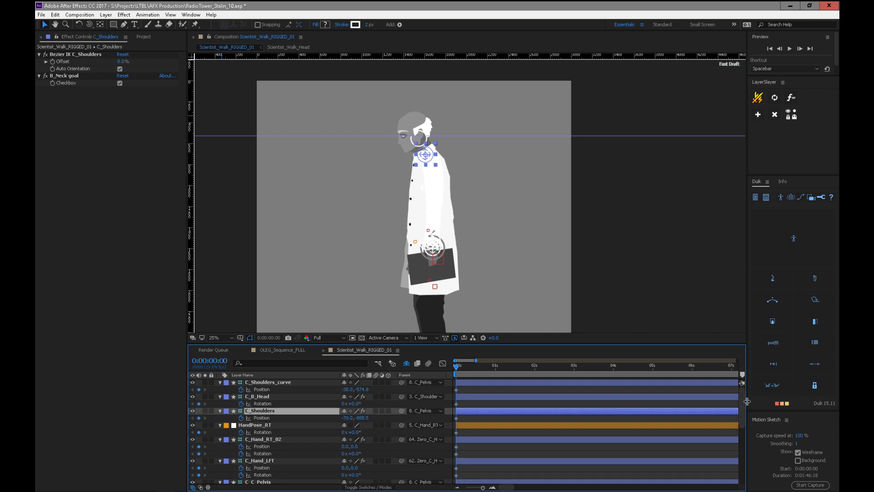